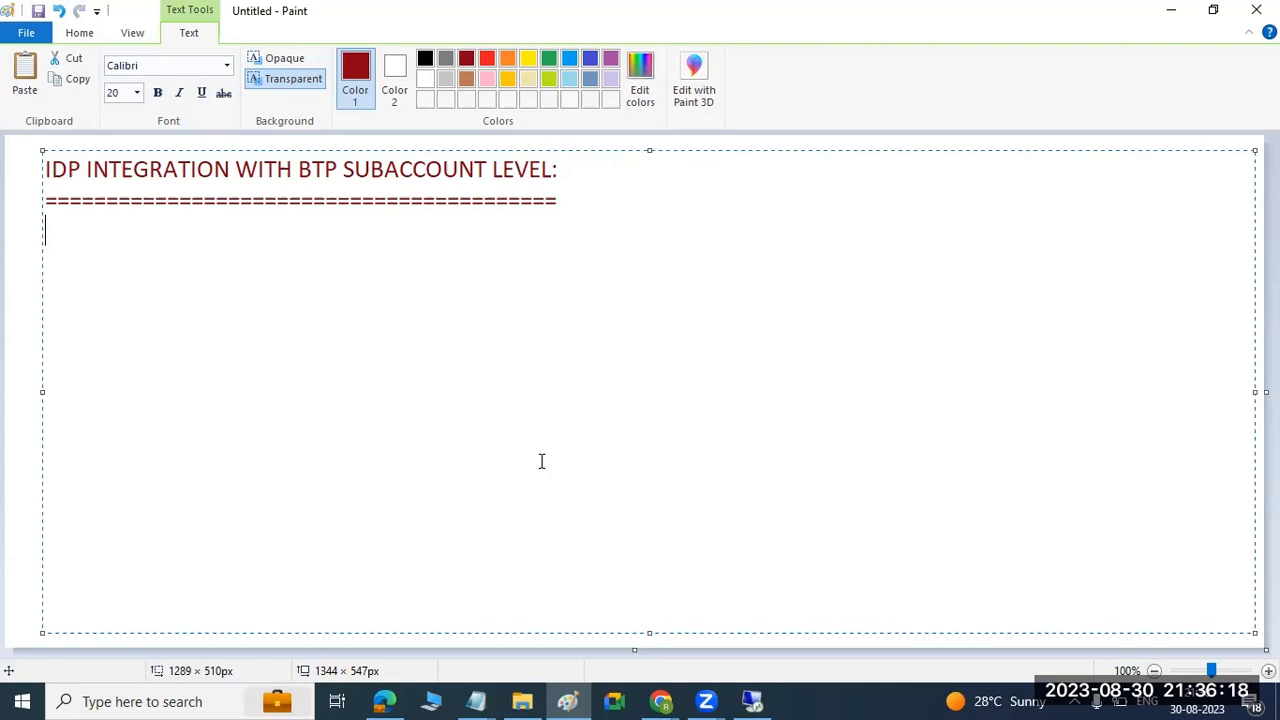
Write the lines "P-USER ID" and "S-USEr ID" below the heading's underline.
text(P-USER ID)
key(Return)
text(S-USEr ID)
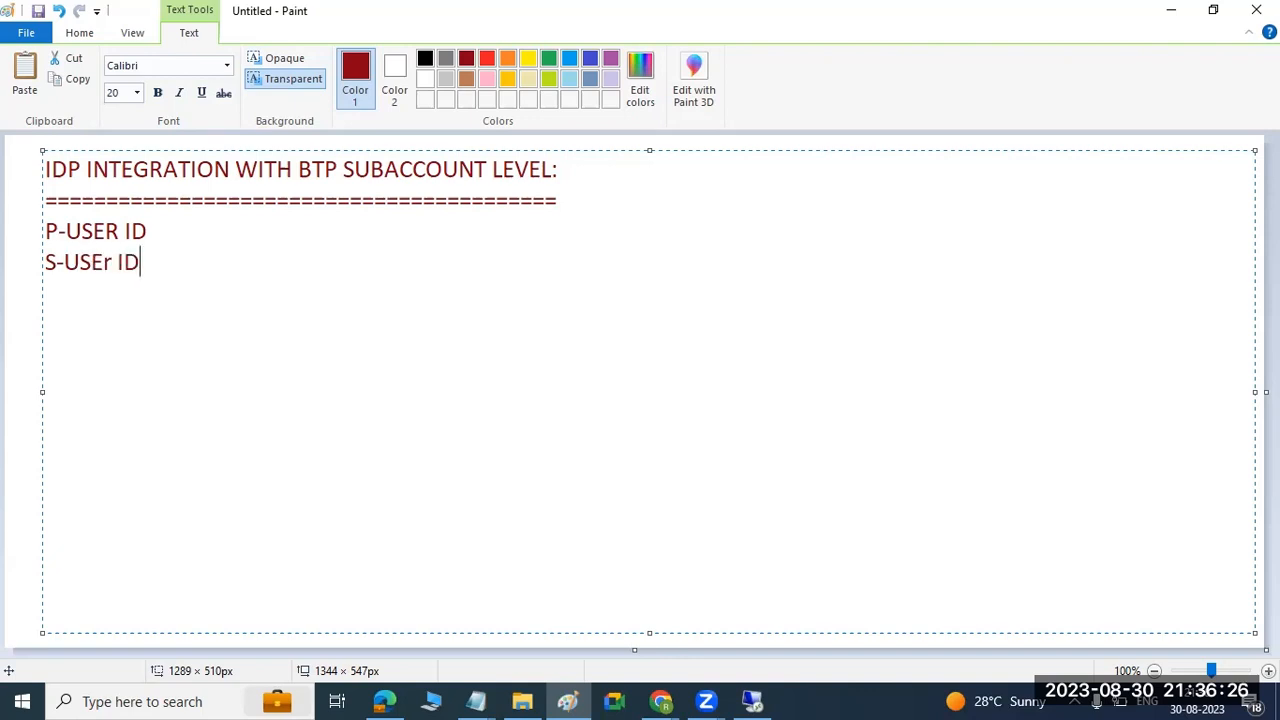
key(Return)
text(-----------ORAGANIZA)
key(BackSpace)
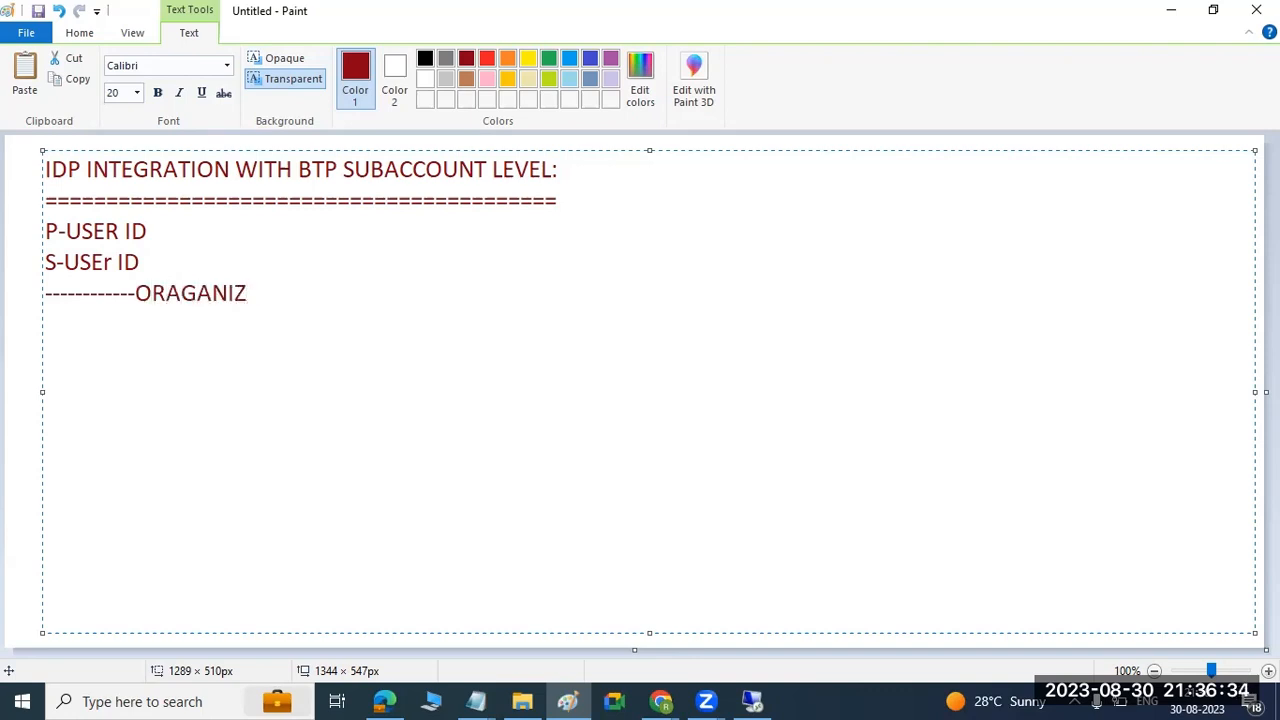
key(BackSpace)
key(BackSpace)
key(BackSpace)
key(BackSpace)
key(BackSpace)
key(BackSpace)
key(BackSpace)
key(BackSpace)
key(BackSpace)
key(BackSpace)
key(BackSpace)
key(BackSpace)
key(BackSpace)
key(BackSpace)
key(BackSpace)
key(BackSpace)
key(BackSpace)
key(BackSpace)
key(BackSpace)
key(BackSpace)
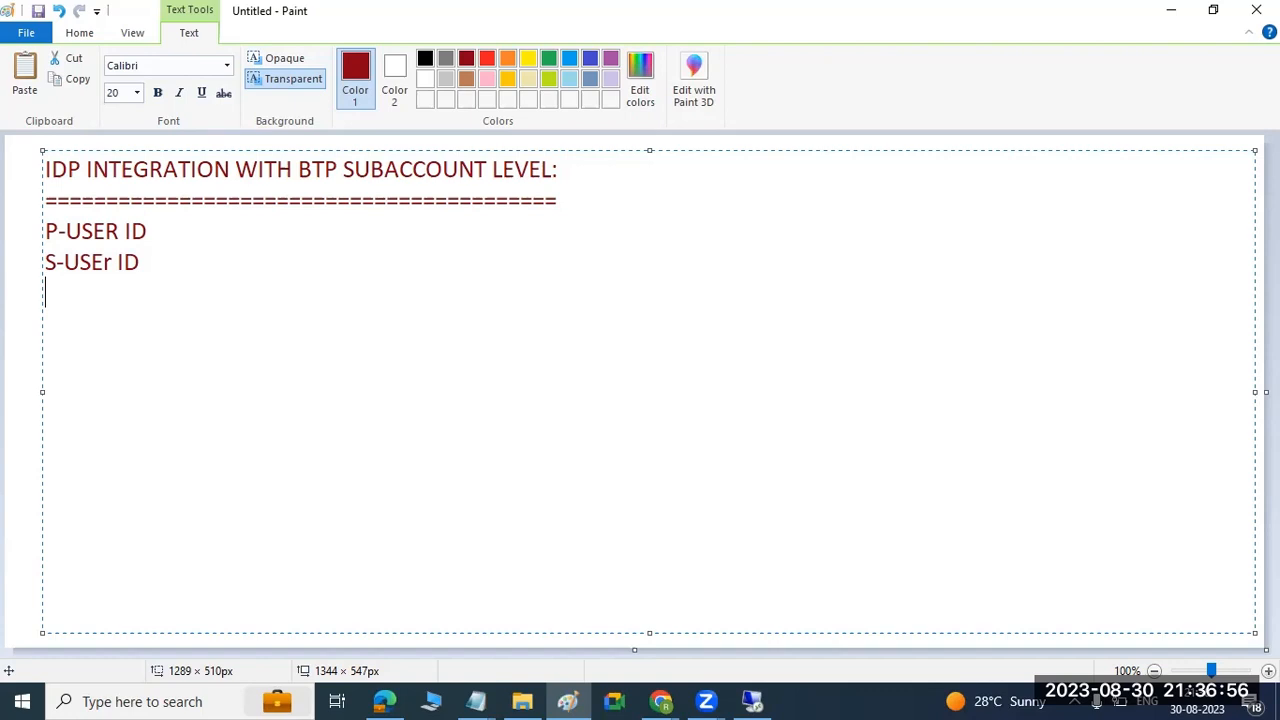
Write a sample company e-mail user ID on the line below "S-USEr ID".
text(BTPUSER@mycompany.com)
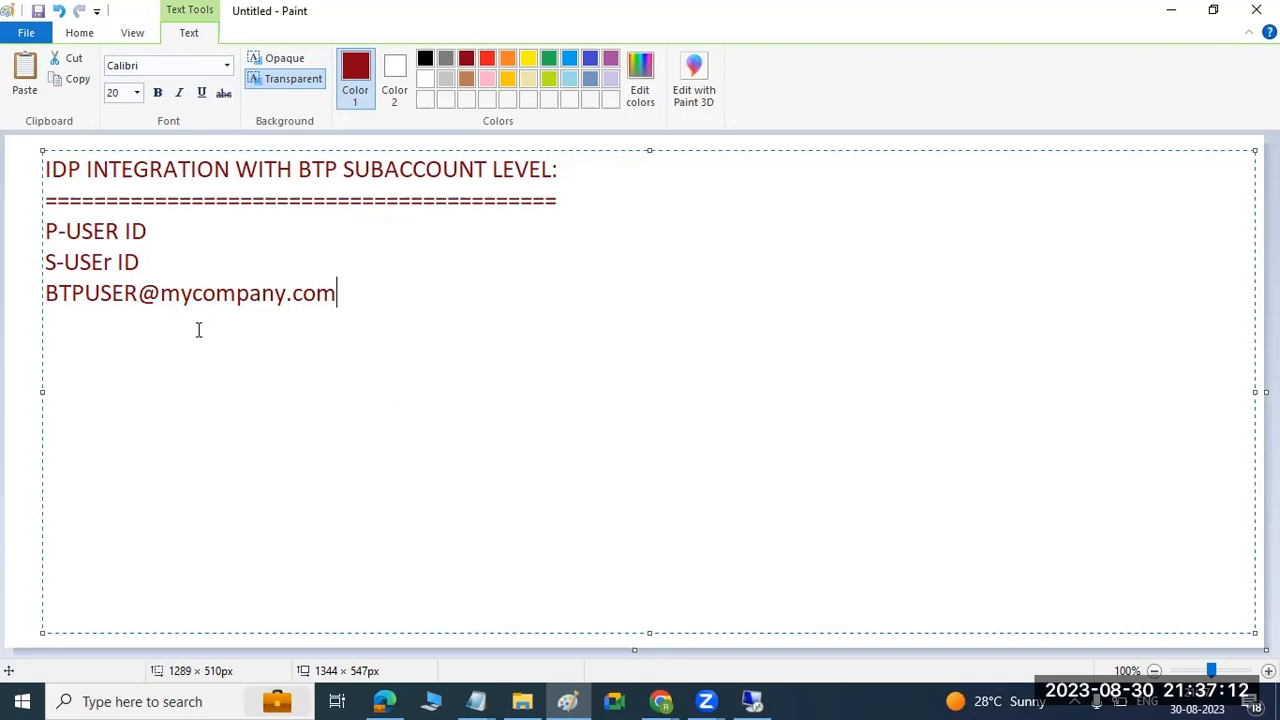
Delete the three user ID lines below the heading.
drag(313, 170, 507, 170)
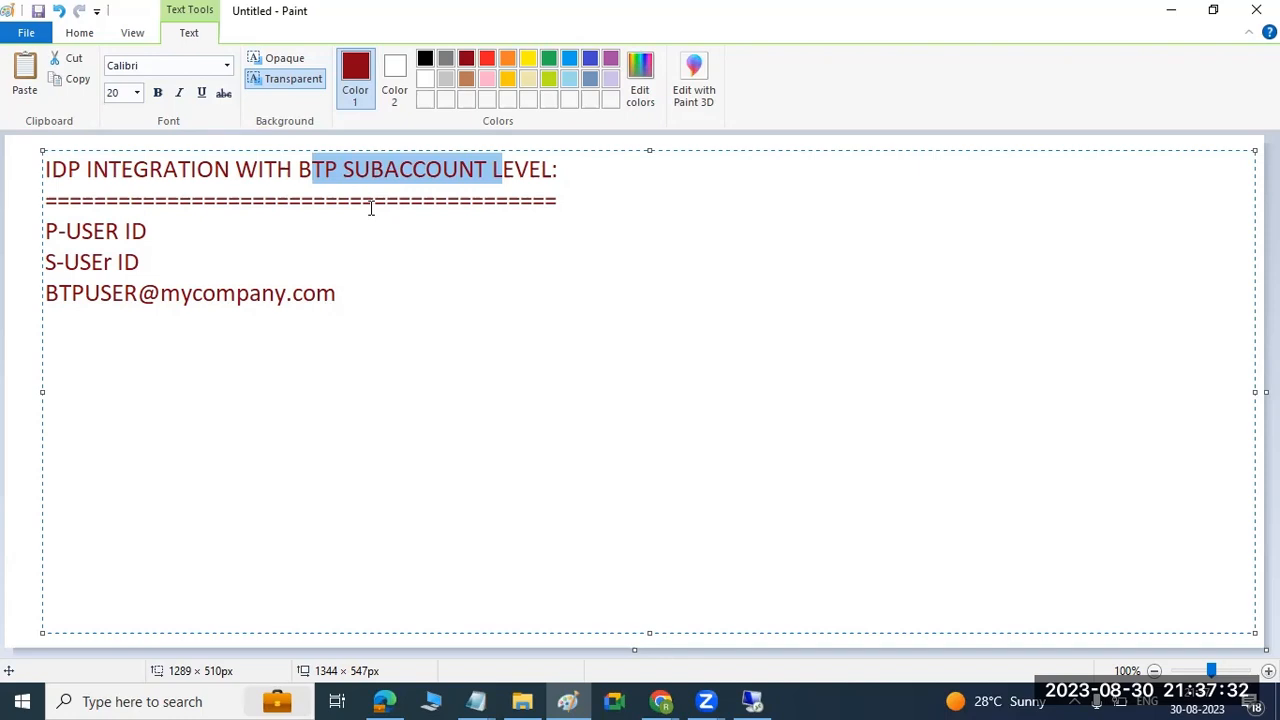
drag(336, 293, 45, 232)
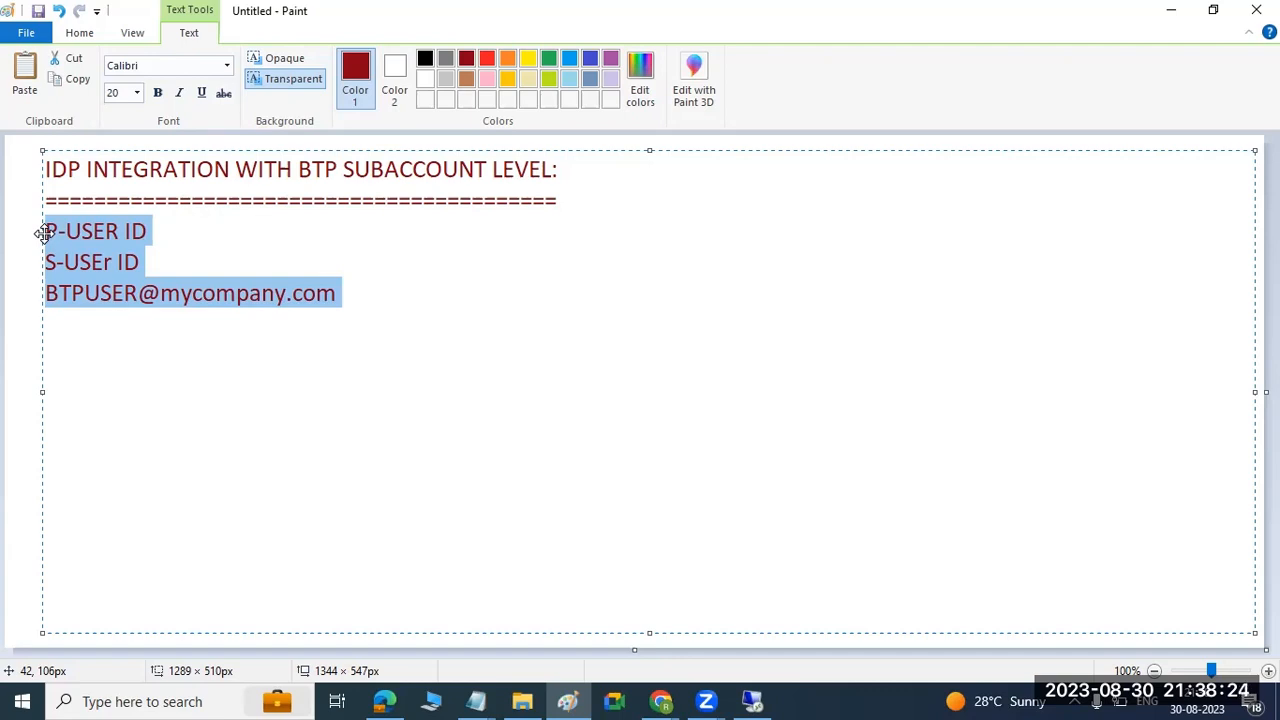
key(Delete)
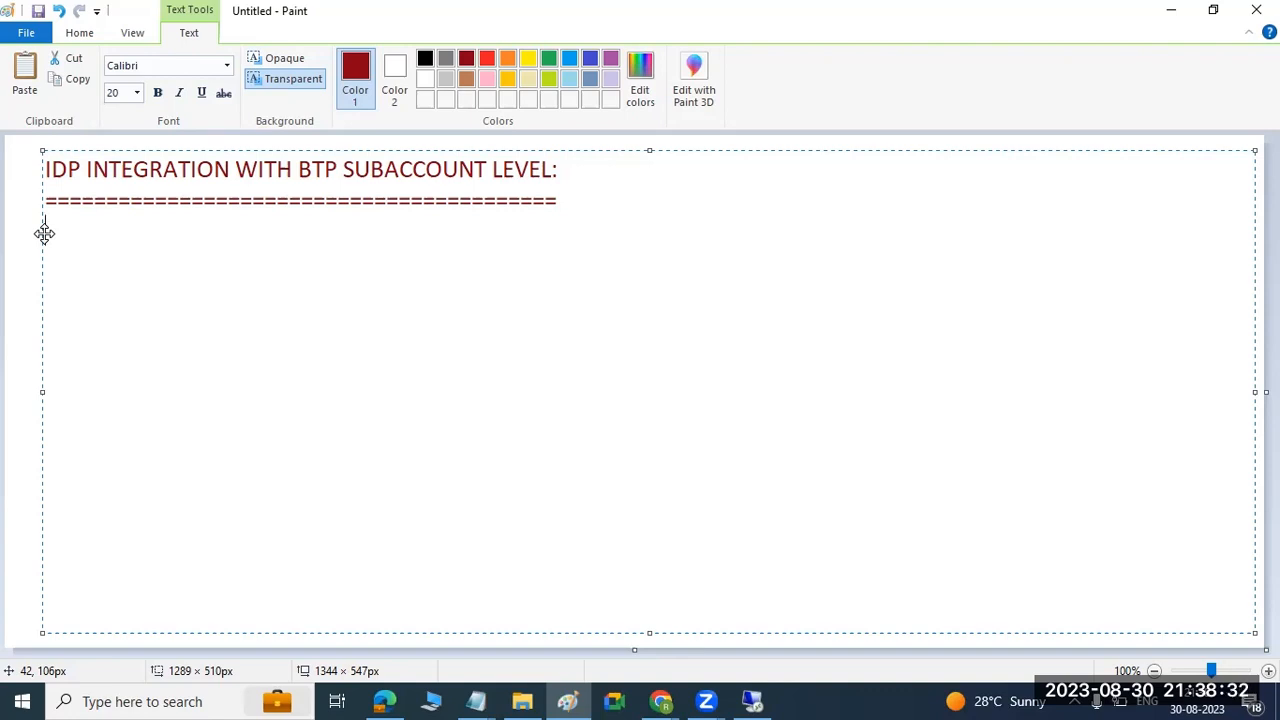
Write "OKTA -" on the first line below the heading's underline.
drag(336, 172, 530, 172)
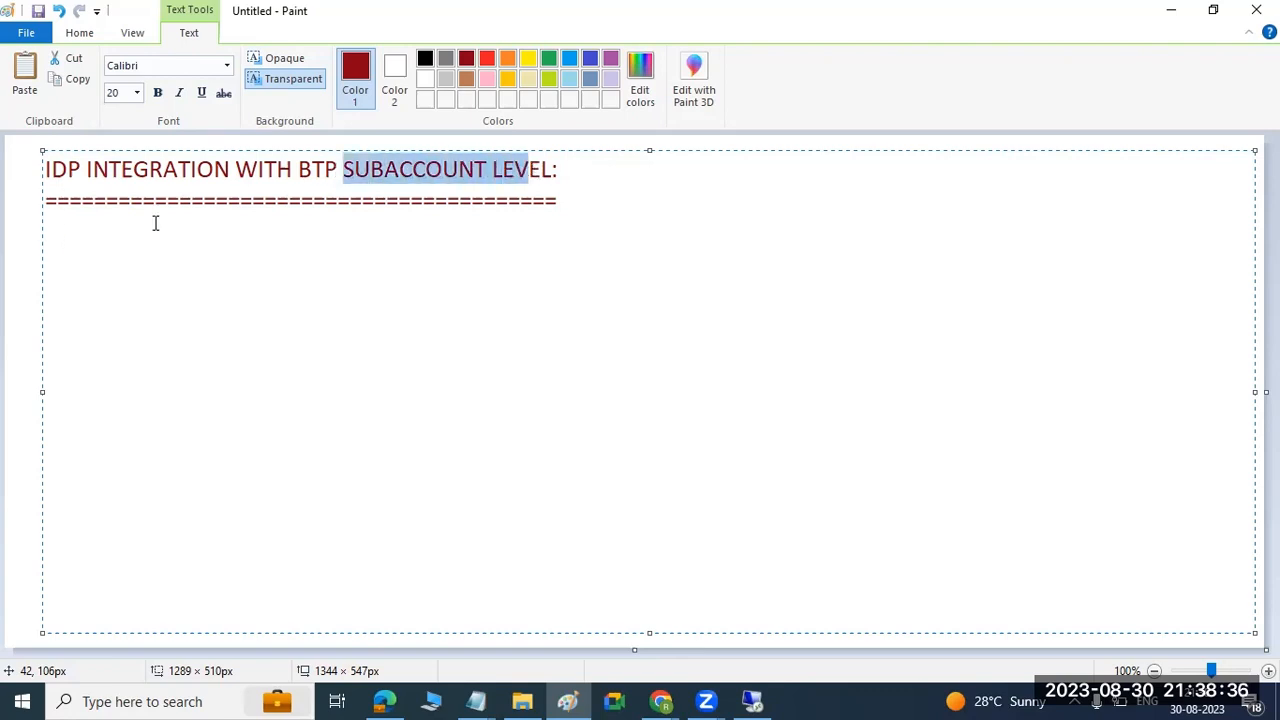
click(78, 231)
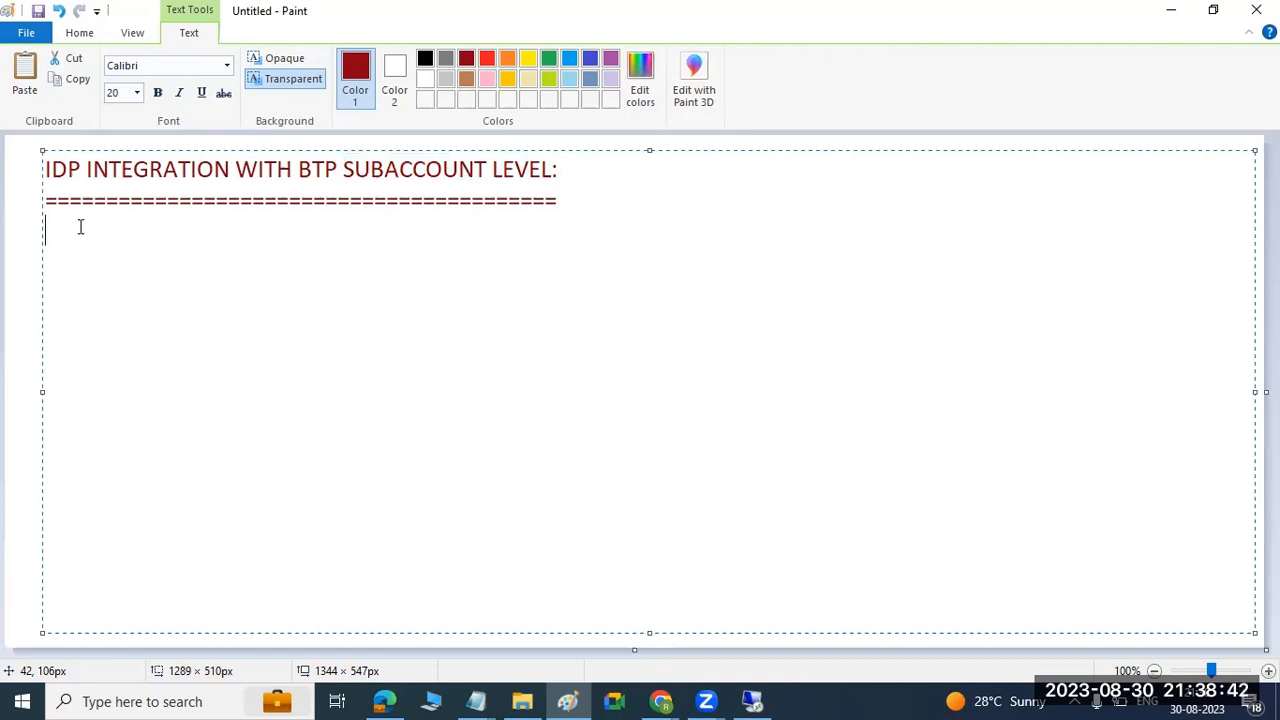
text(OKTA -)
List "AZURE AD/ADFS", "GOOGLE IDP" and "etc.." on separate lines below the OKTA line.
key(Return)
text(AZURE AD/ADFS )
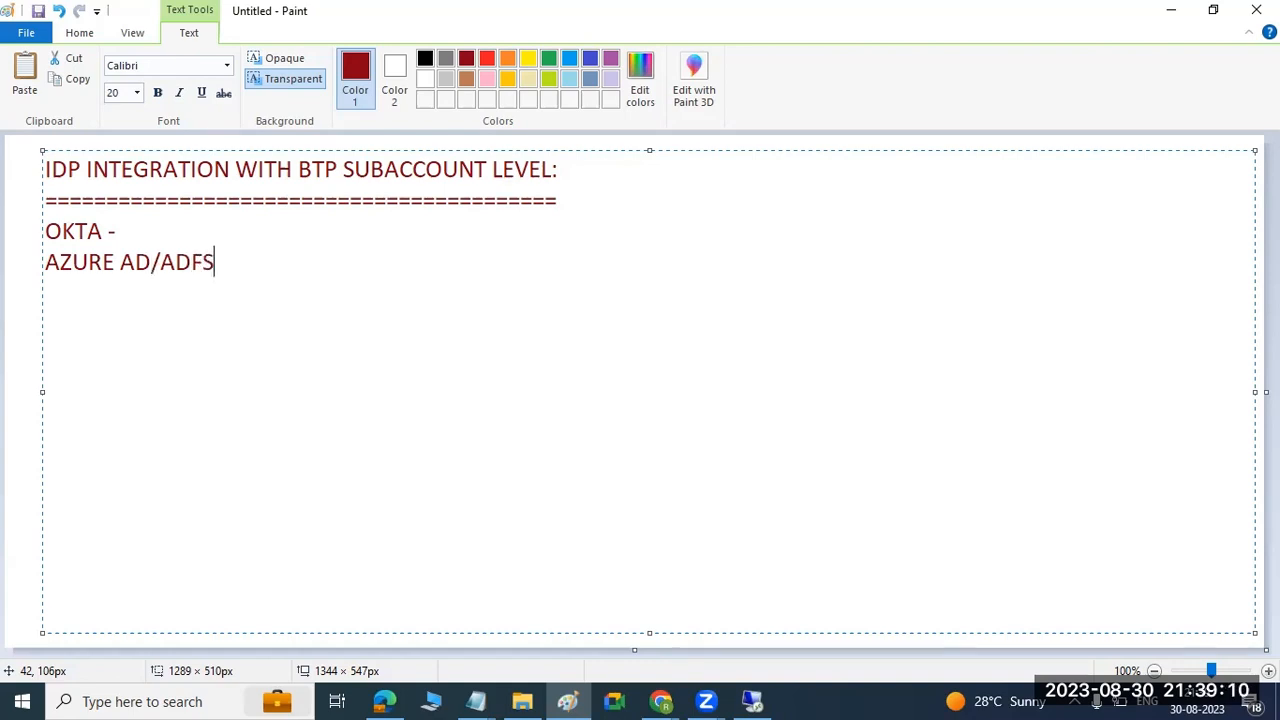
text(GOOGLE IDP)
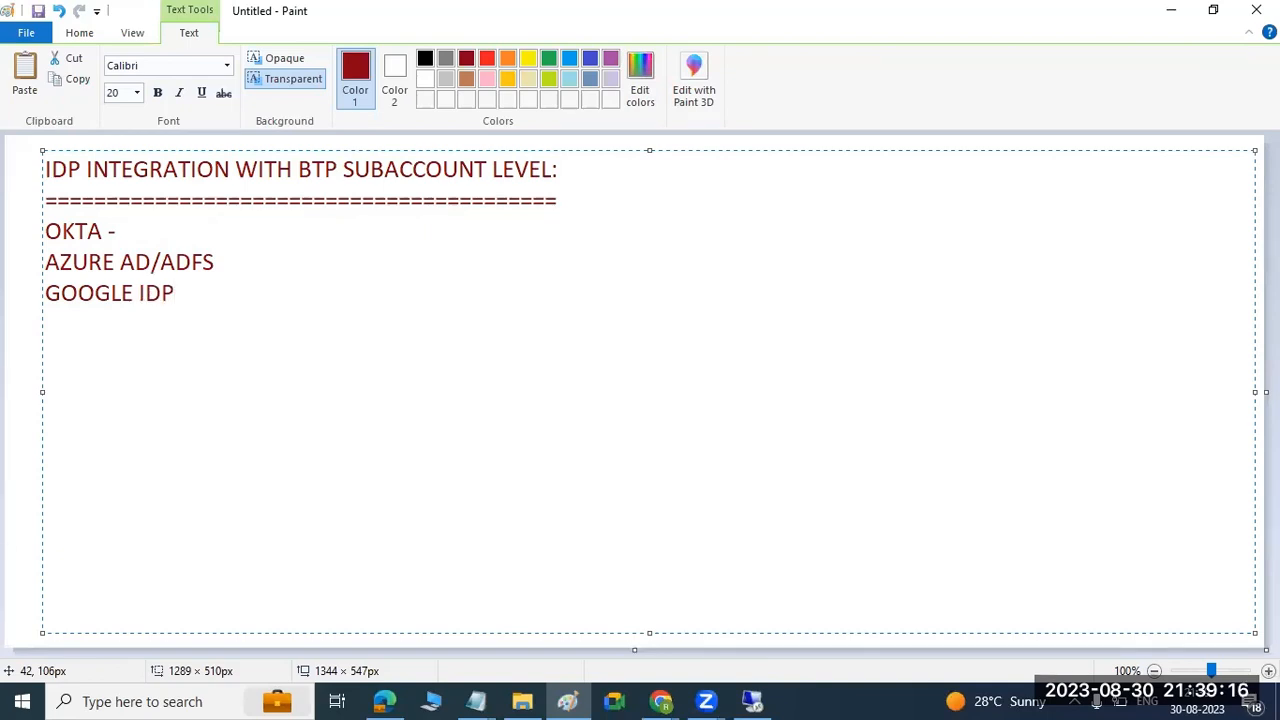
key(Return)
key(Return)
text(etc..)
Delete the lines below OKTA together with the dash at the end of the OKTA line.
drag(46, 231, 206, 300)
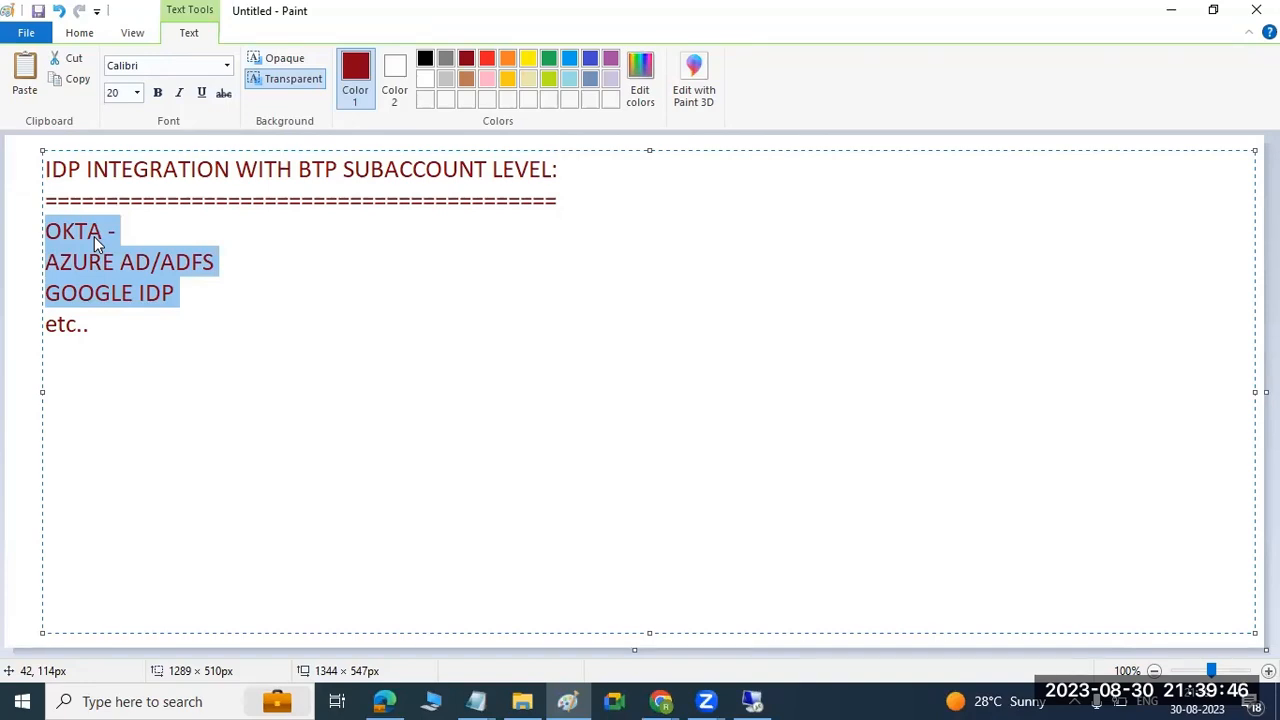
click(130, 326)
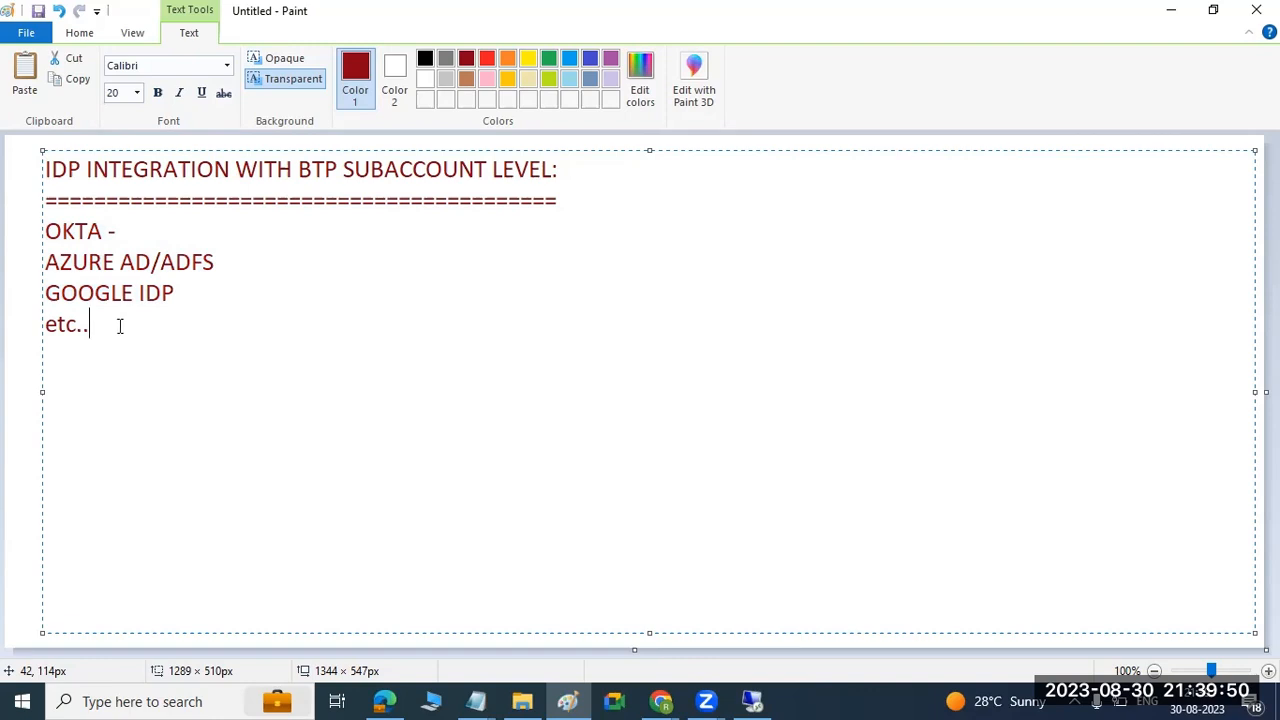
click(186, 295)
drag(186, 295, 44, 293)
drag(109, 323, 37, 265)
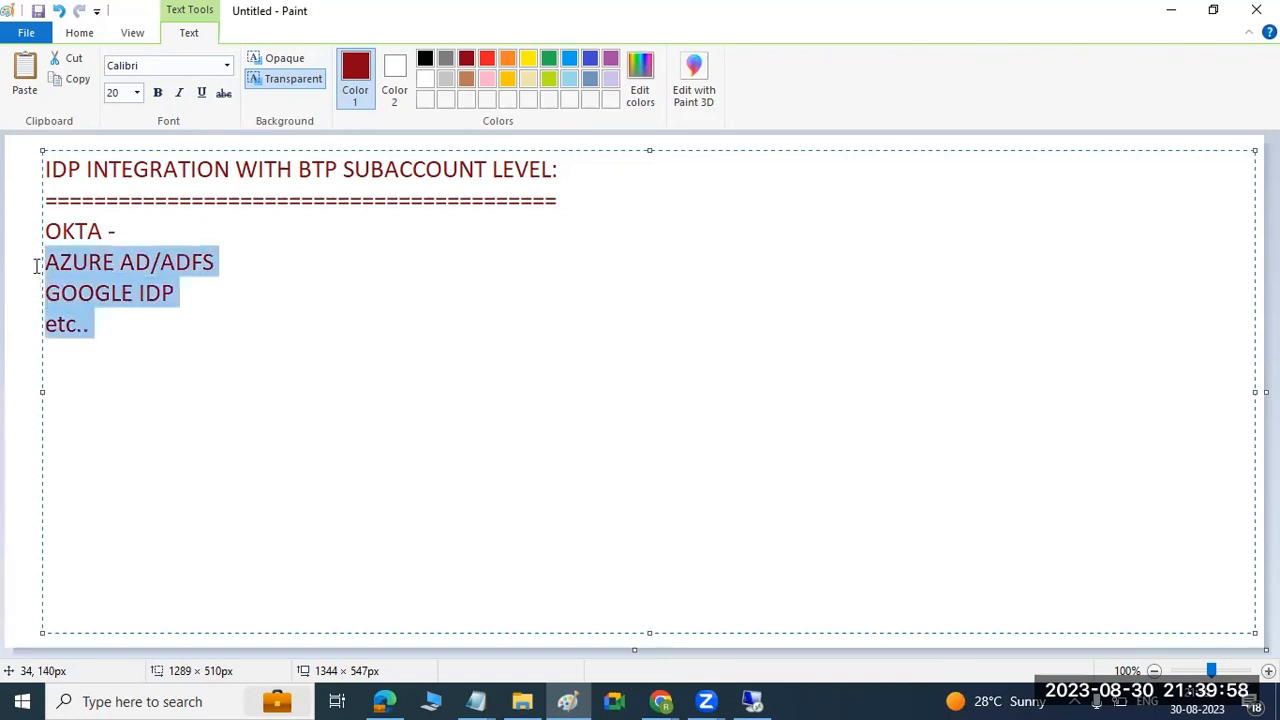
key(Delete)
key(BackSpace)
key(BackSpace)
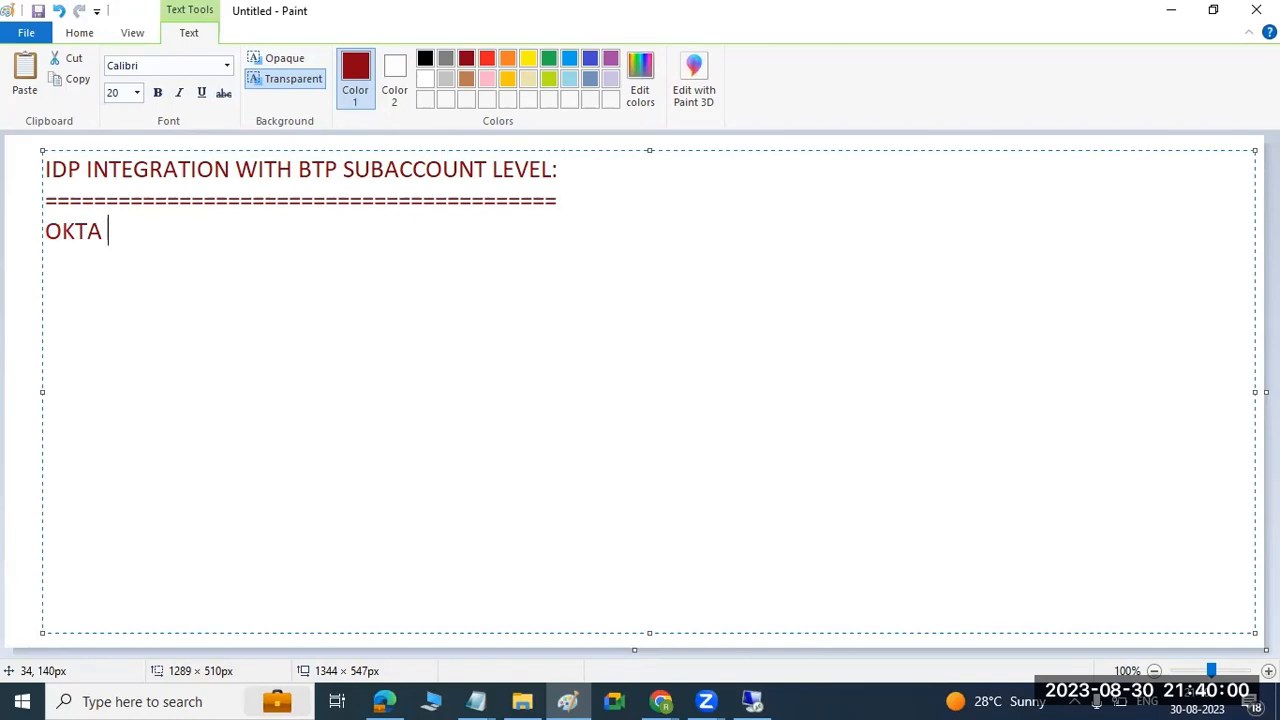
Turn the OKTA line into the subheading "OKTA:" and start item "1)" on the line below it.
text(-)
drag(46, 236, 105, 232)
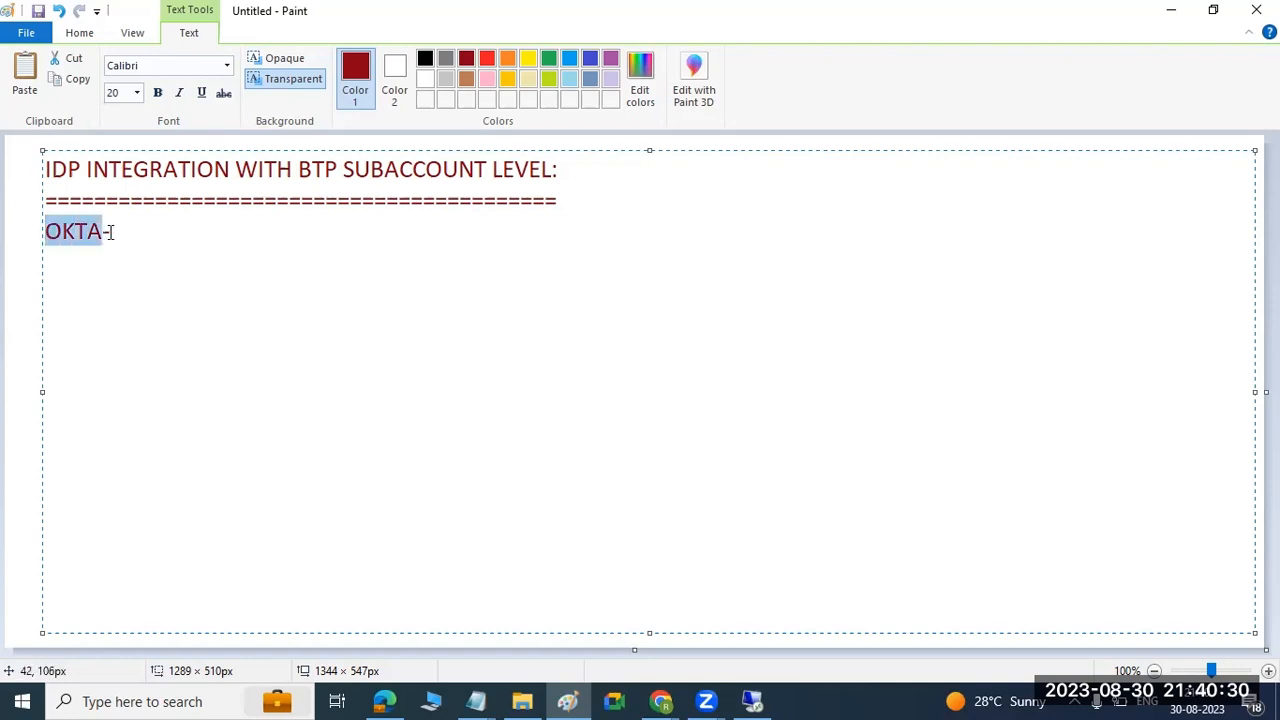
click(112, 232)
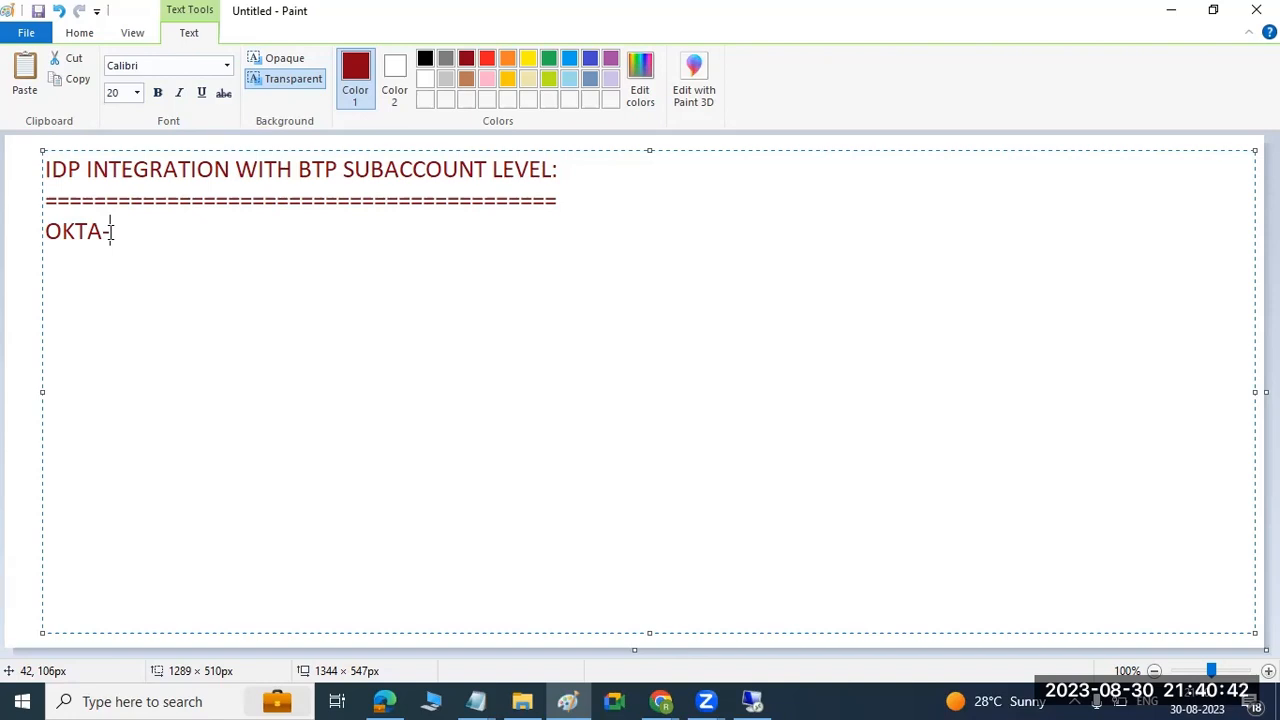
key(BackSpace)
text(:)
key(Return)
text(1))
Add the subheading "BTP:" several blank lines below item 1), then return to the OKTA item.
key(Return)
key(Return)
key(Return)
key(Return)
key(Return)
key(Return)
text(BTP-)
key(BackSpace)
text(:)
key(Up)
key(Up)
key(Up)
key(Up)
key(Up)
key(Up)
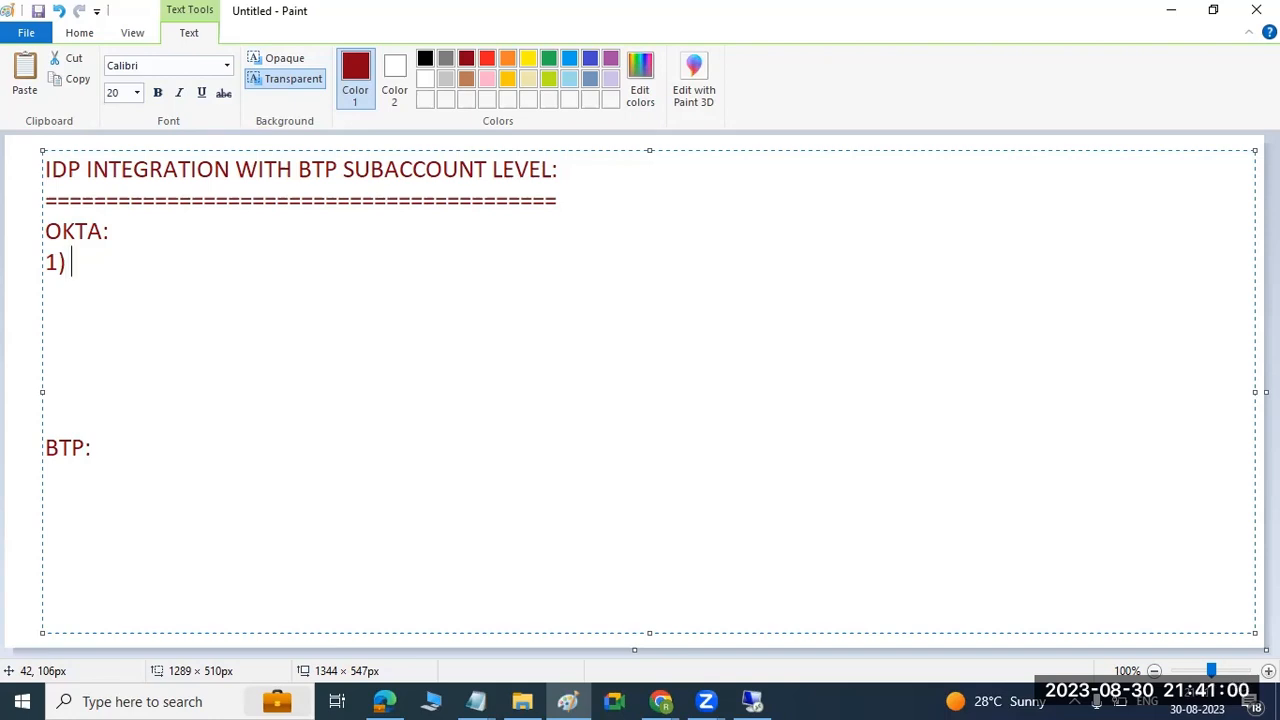
Add the item "1) Download the trust configuration" on a new line below the BTP subheading.
key(Down)
key(Down)
key(Down)
key(Down)
key(Down)
key(Down)
key(Right)
key(Right)
key(Right)
key(Right)
key(Return)
text(1) Download the)
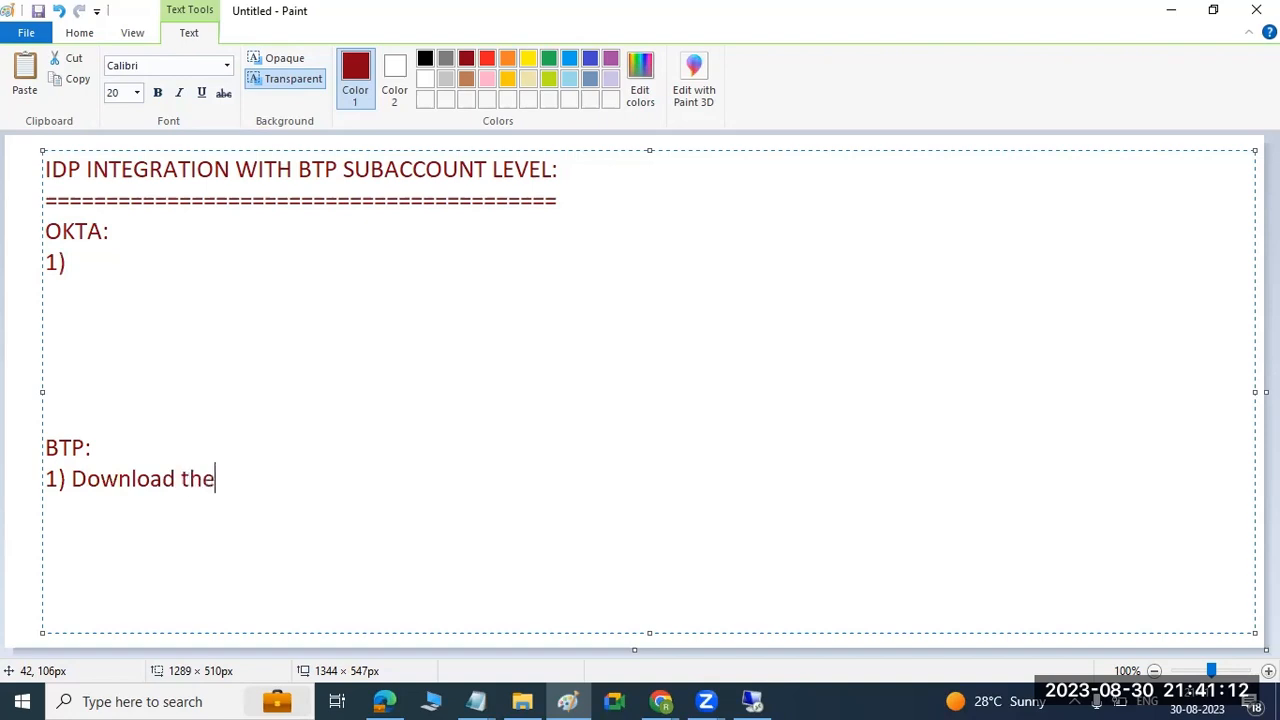
text( trust configur)
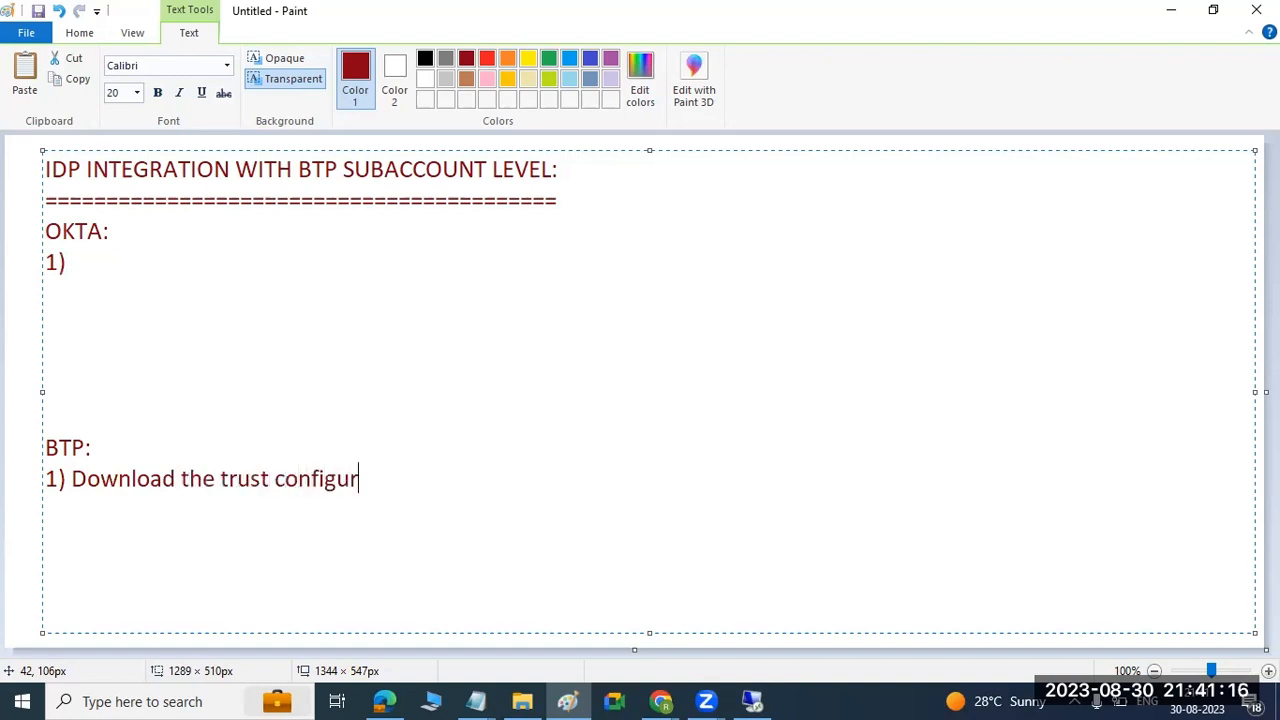
text(ation fro)
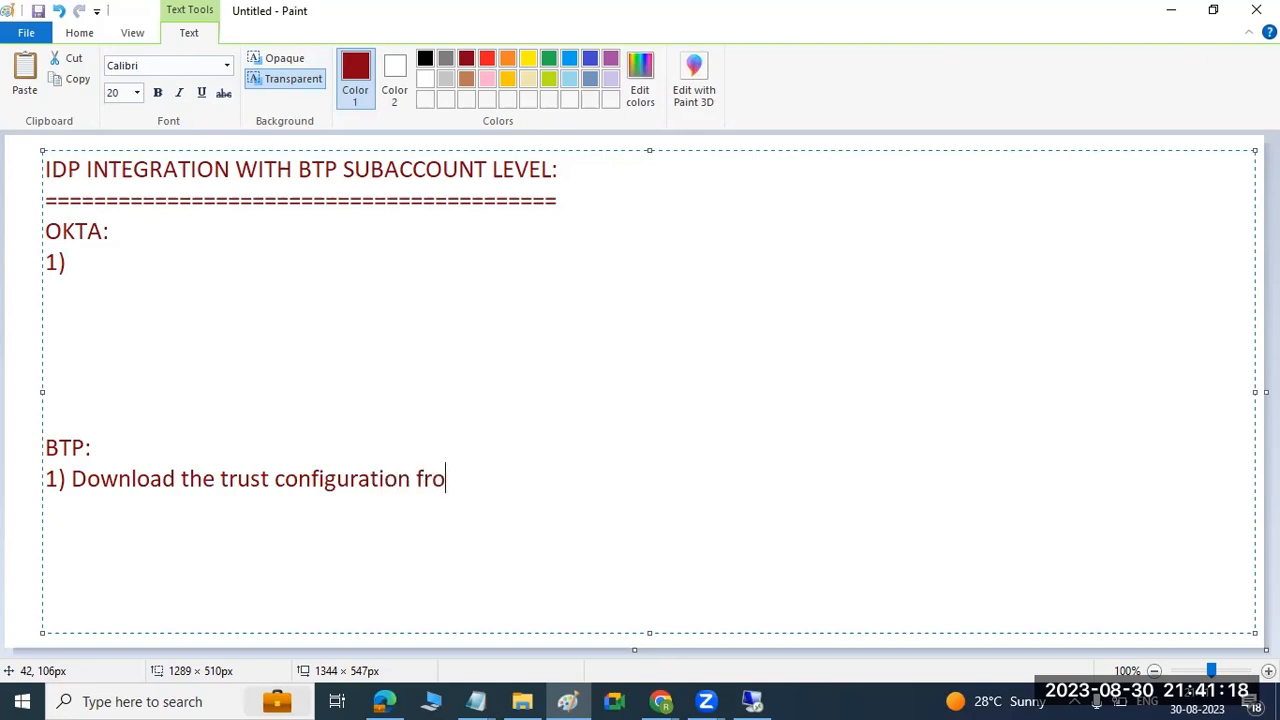
Complete the BTP item with the note "(SAML metadata from BTP -subaccount)".
key(BackSpace)
key(BackSpace)
key(BackSpace)
key(BackSpace)
text((SAML metadata from BTP -subaccount))
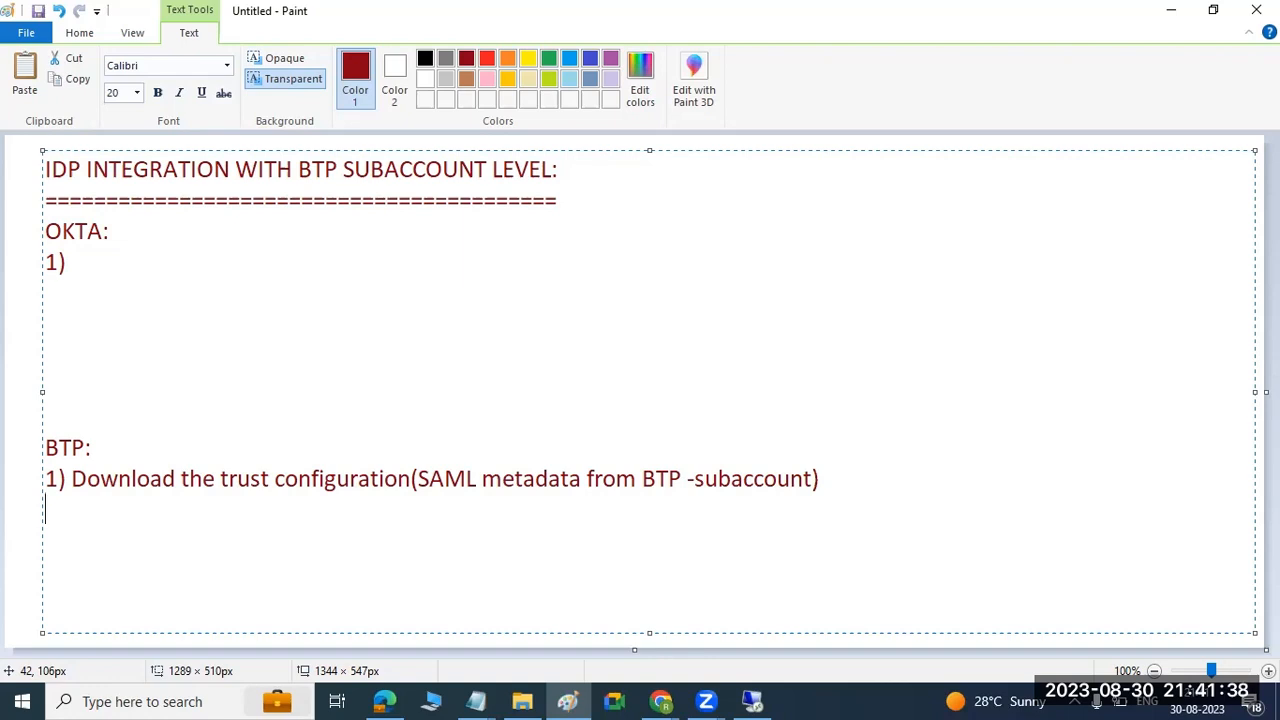
Renumber the item under OKTA to 2) and begin its text with "OKTA-ADMIN CONSOLE".
key(Up)
key(Up)
key(Up)
key(Up)
key(Up)
key(Up)
key(Up)
key(BackSpace)
text(2))
key(Right)
text(OKTA-ADMIN CONSOLE --)
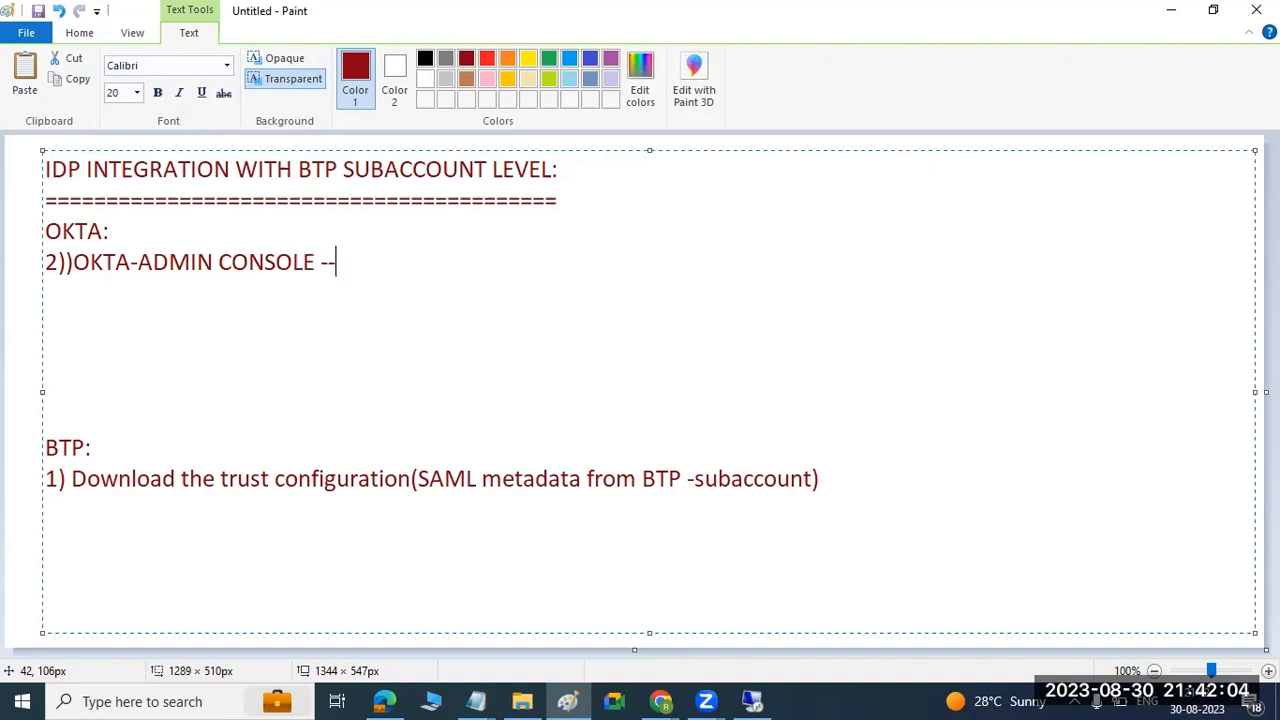
text(>CREATE )
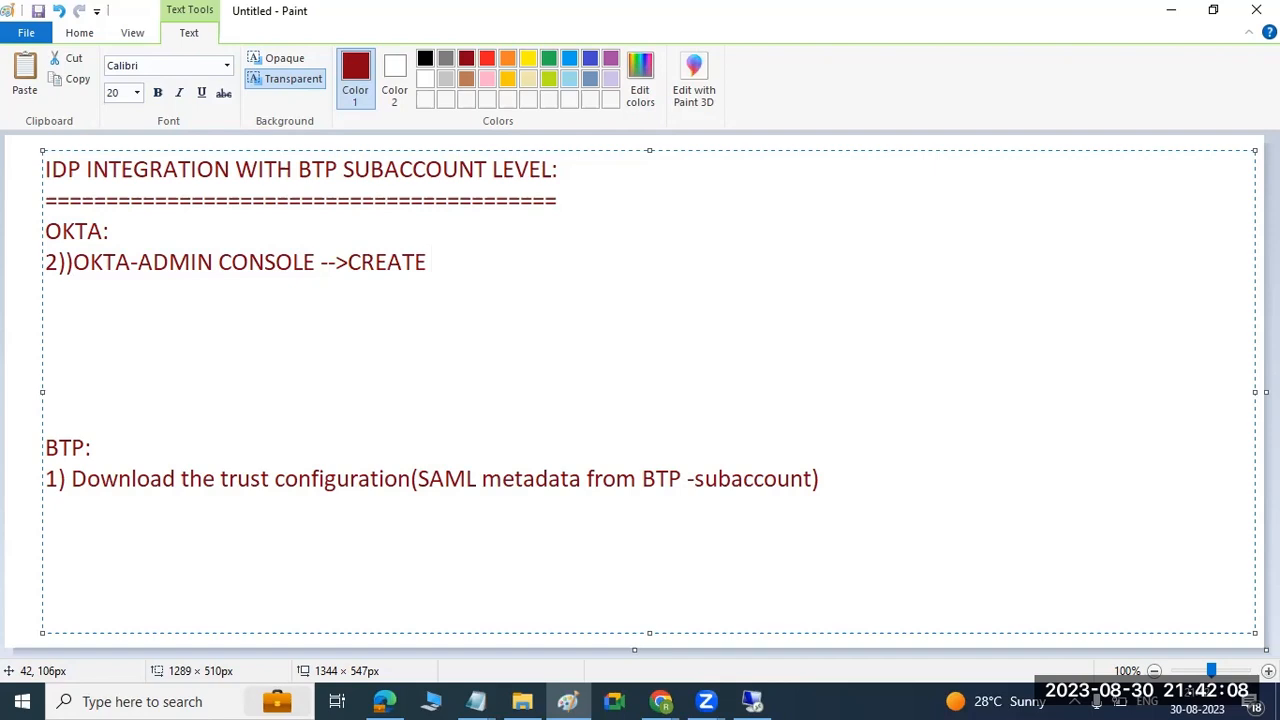
text(APP -->choose SAML2 authen.-->)
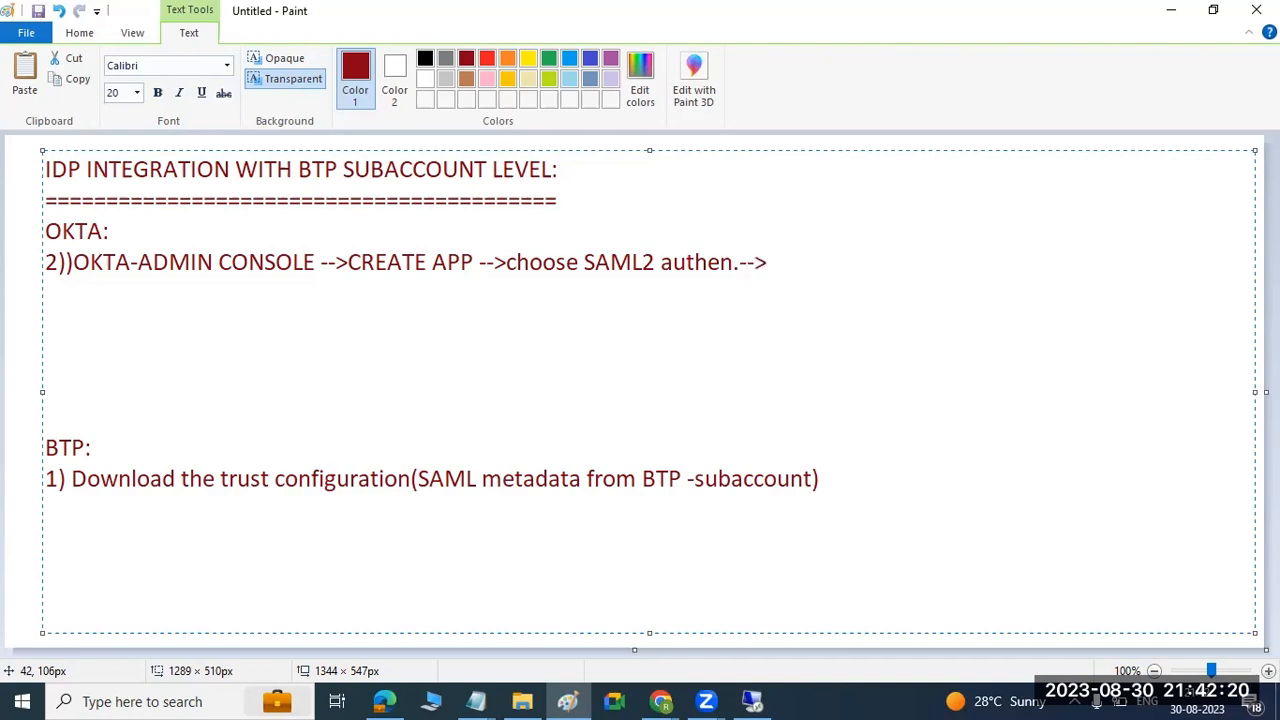
Continue the OKTA item on a new line with "provide the details of yourr APP name".
key(Return)
text(provide the detai)
text(ls )
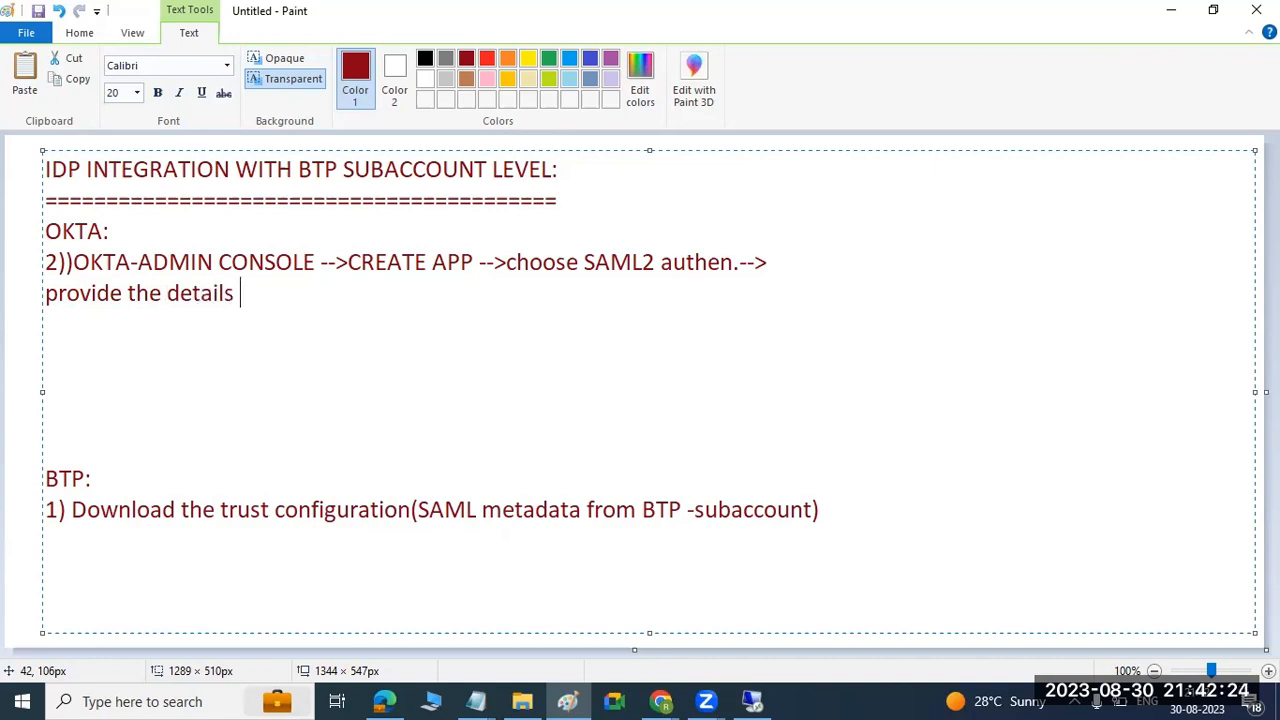
text(of yourr APP name )
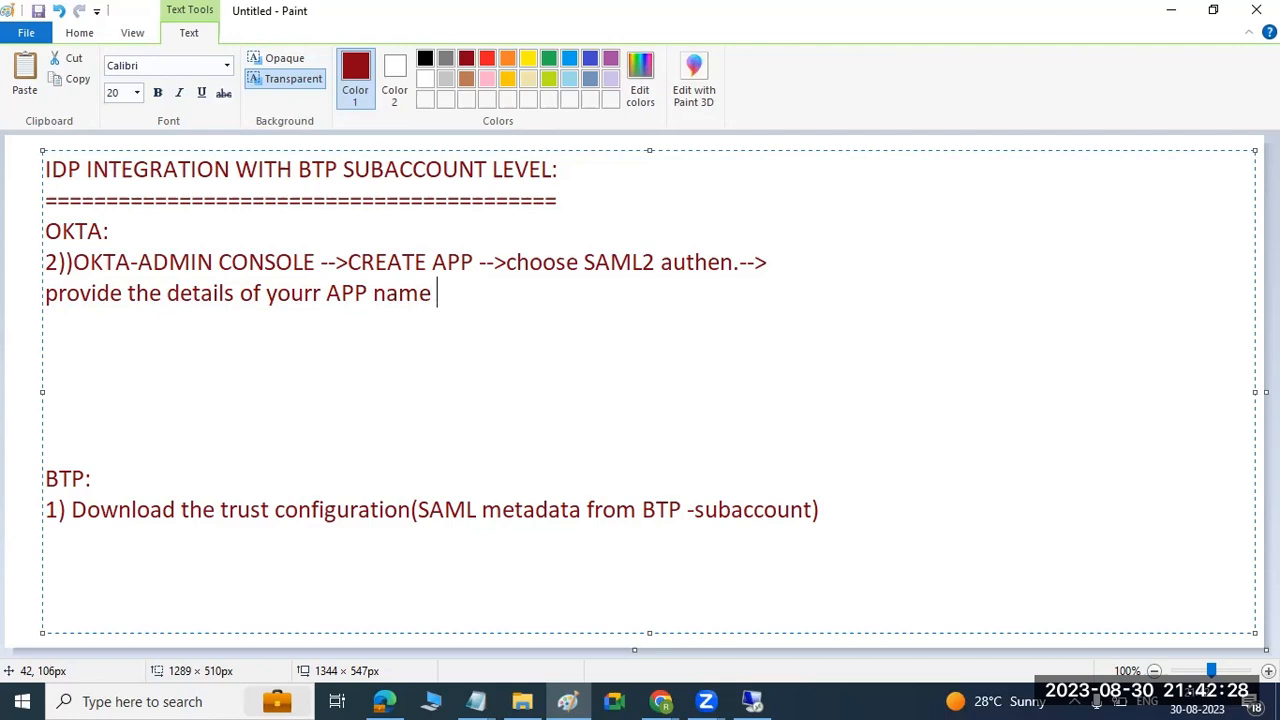
text(,enter ACS and )
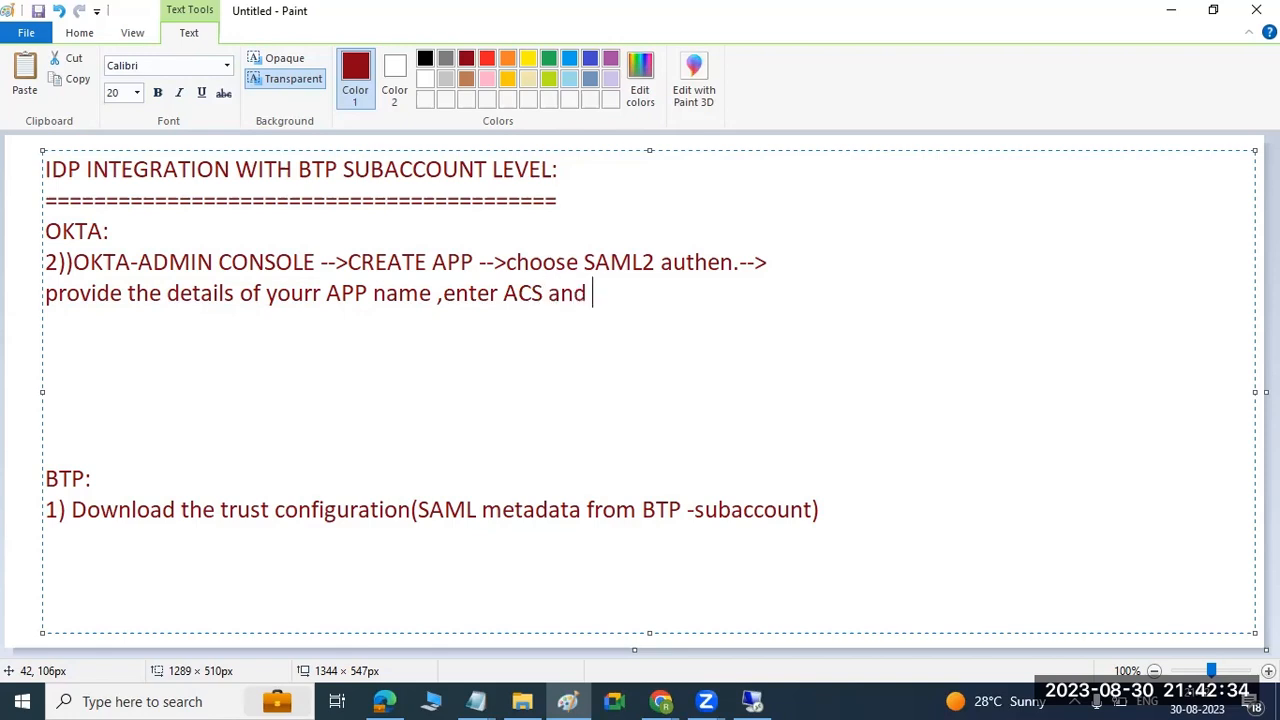
text(ENTITY ID)
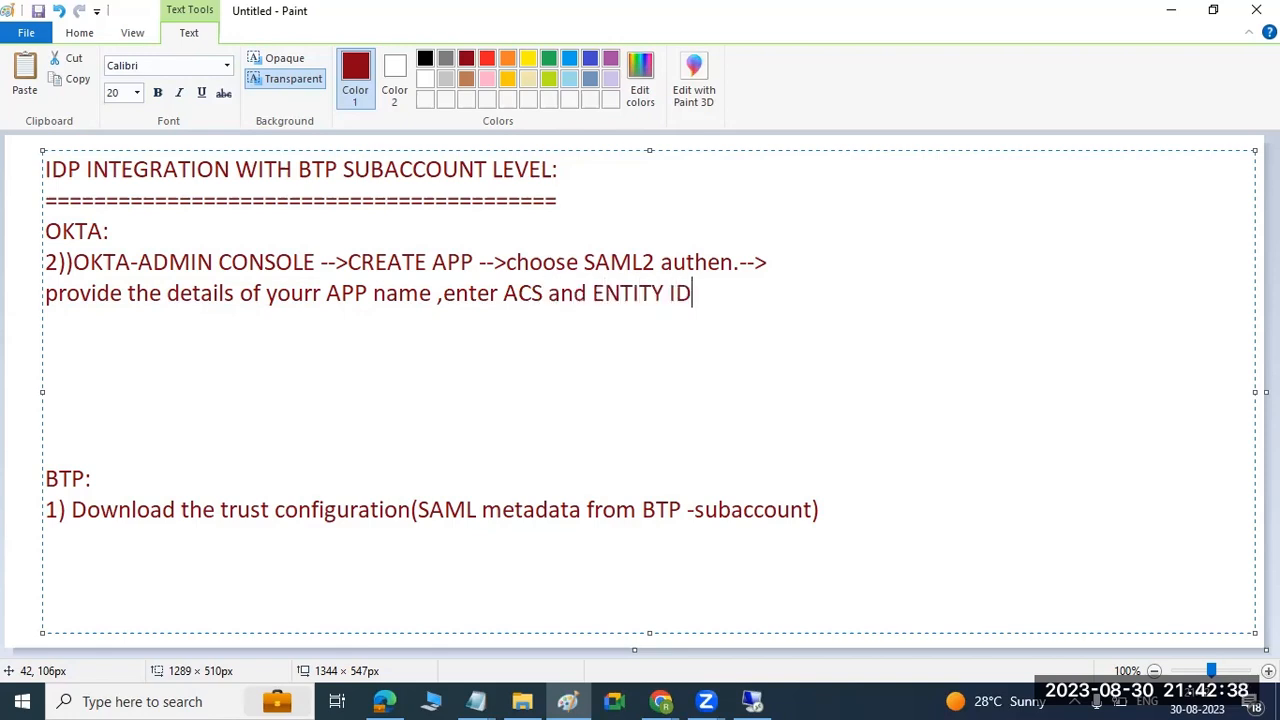
text( .)
Finish the second line of the OKTA item with ",enter ACS and ENTITY ID . ..save it".
text(..save it .)
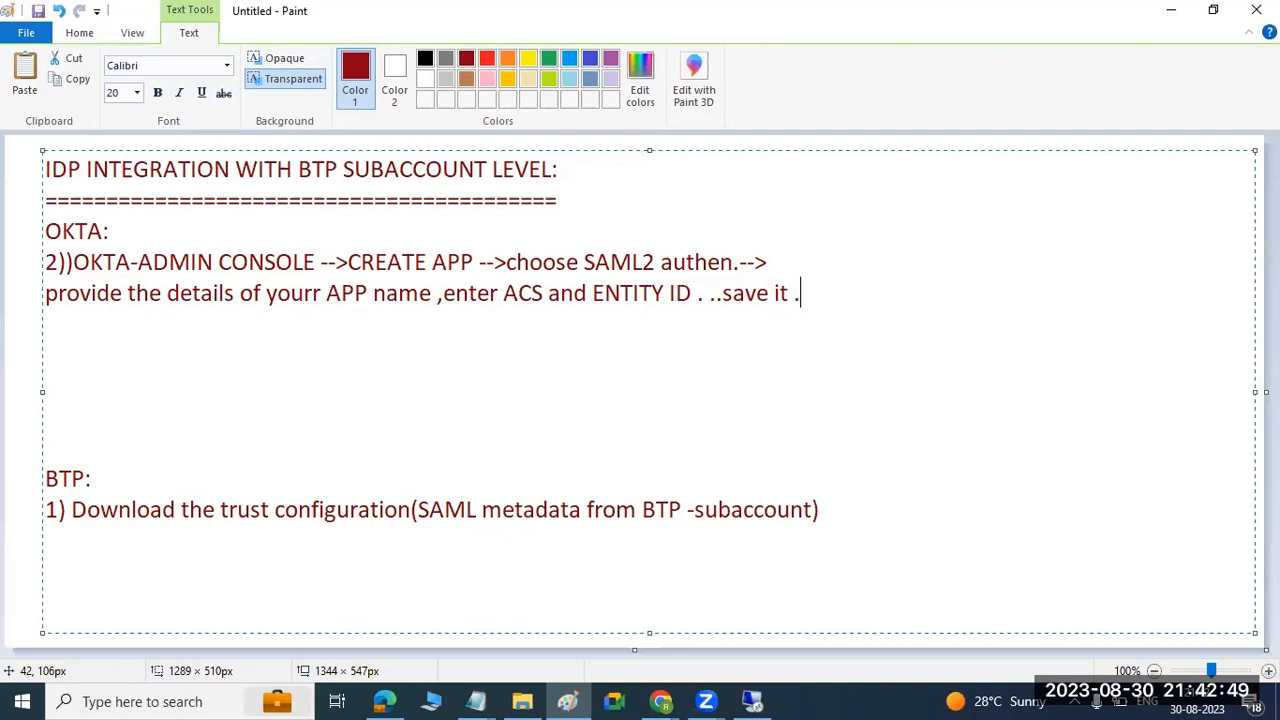
Add the item "3)ADD the users in OKTA" on a new line in the OKTA section.
key(Return)
text(3)ADD the users in OKAT)
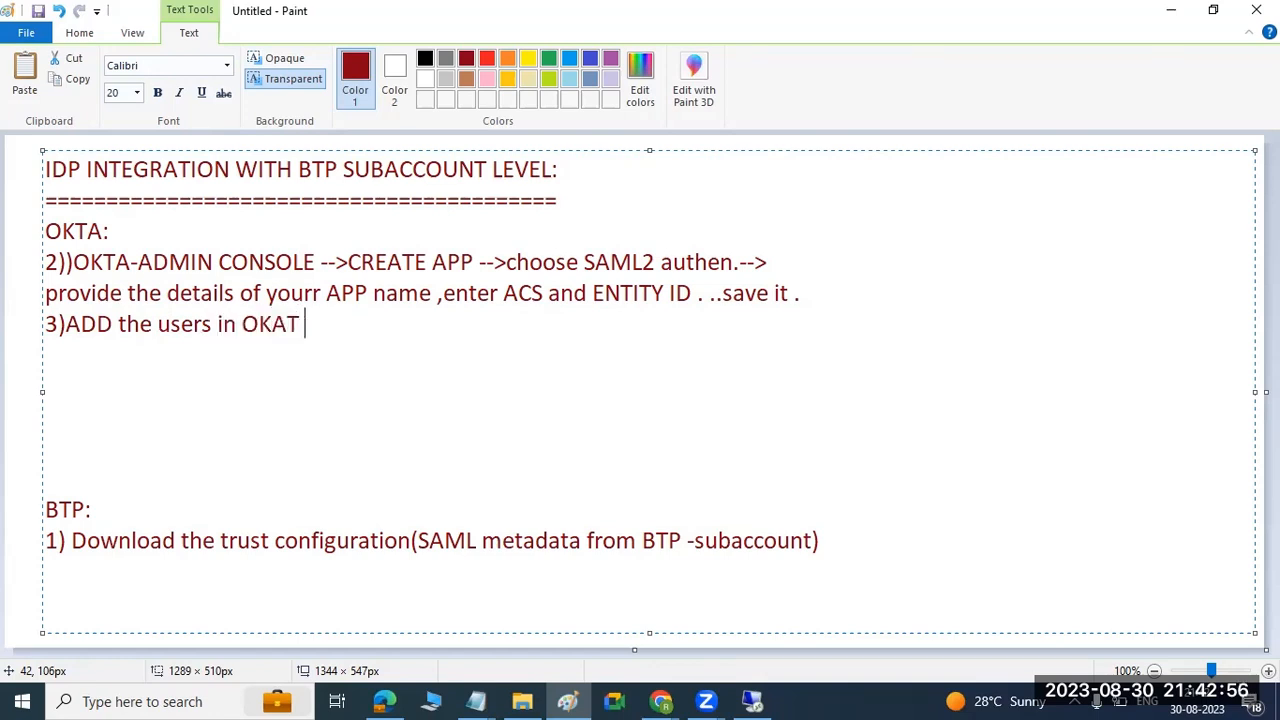
key(BackSpace)
key(BackSpace)
text(TA)
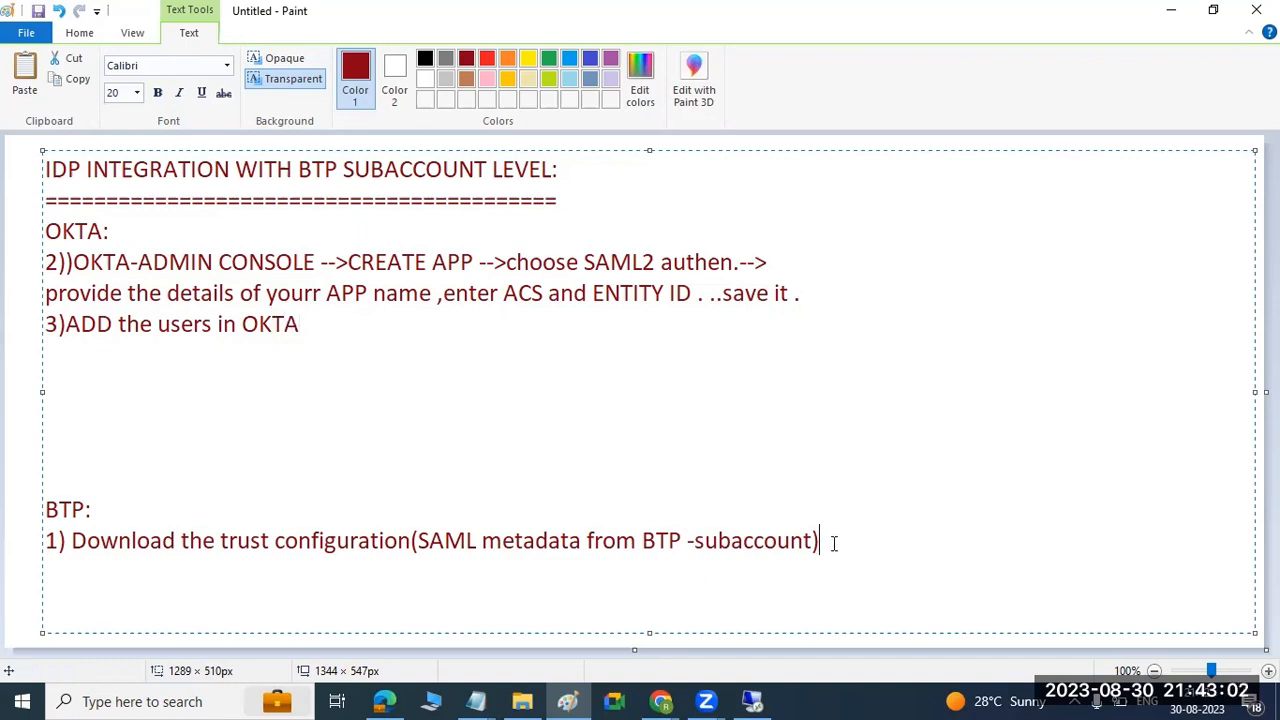
Remove the surplus blank lines above the BTP subheading and start item "4)" below the BTP download item.
key(Delete)
key(Delete)
key(Delete)
key(Delete)
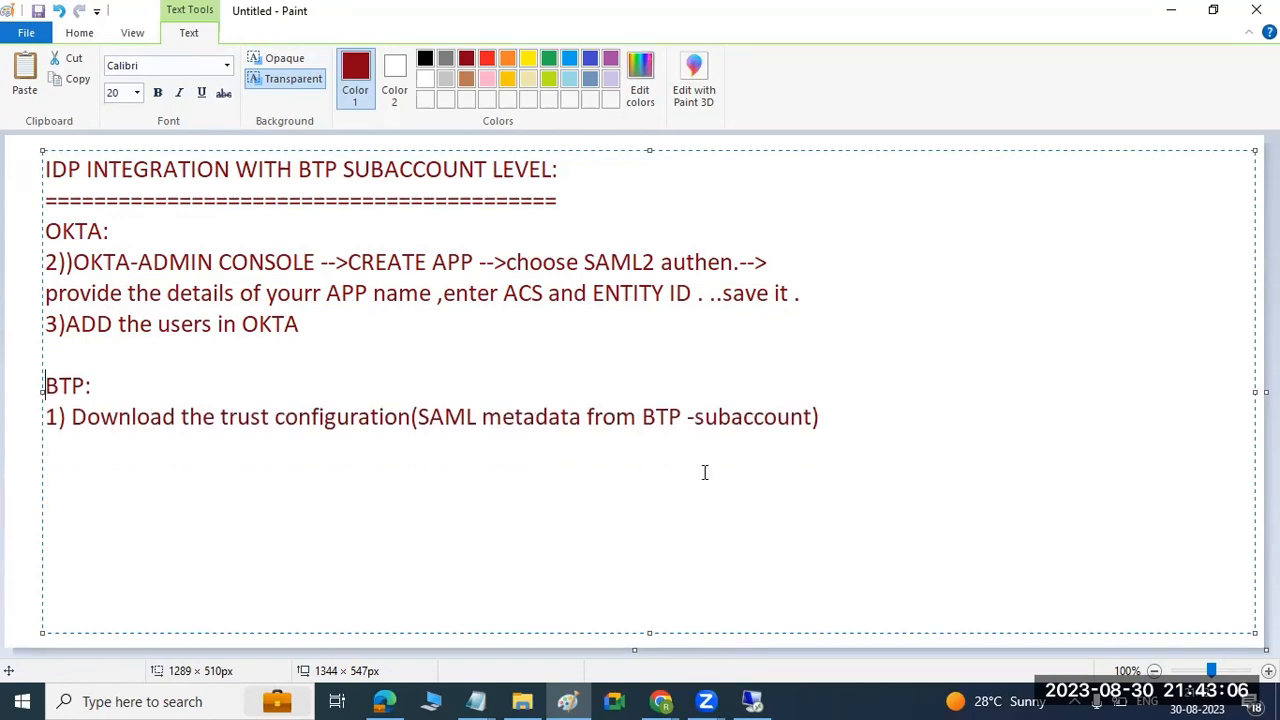
text(4)
Add the item "4)download the OKTA XML file" on a new line at the end of the OKTA section.
key(Return)
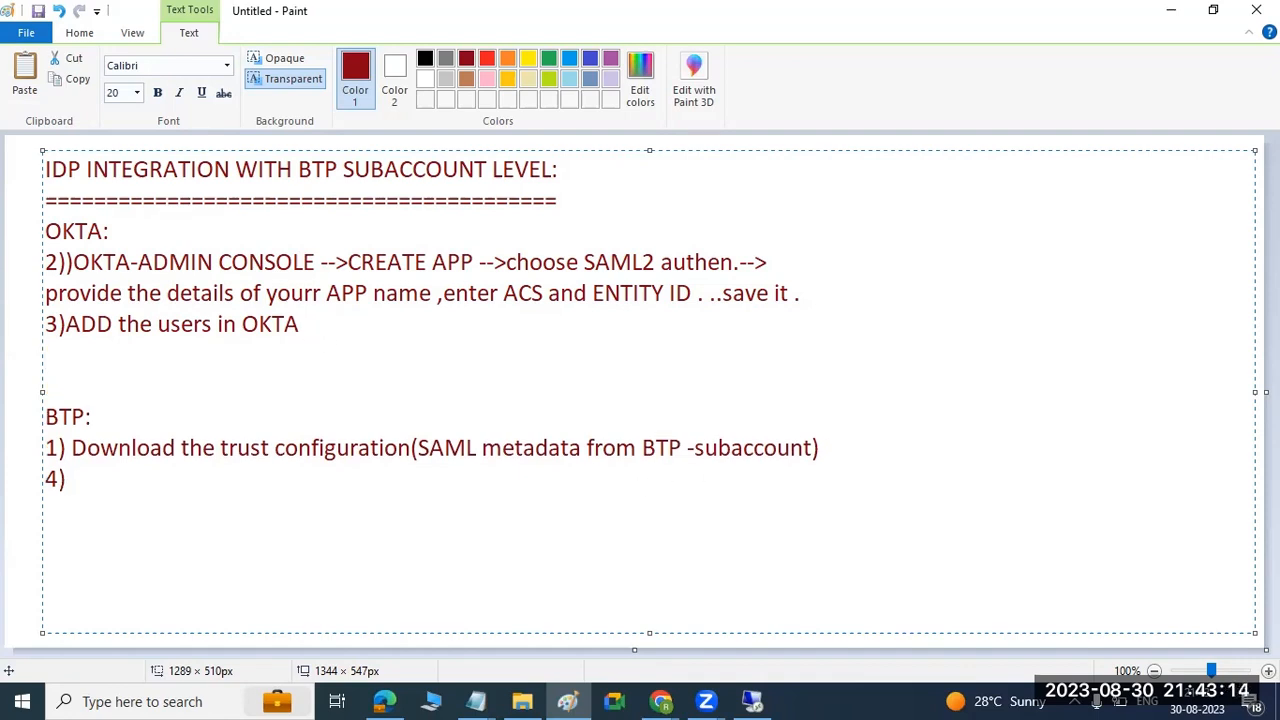
text(4)download the)
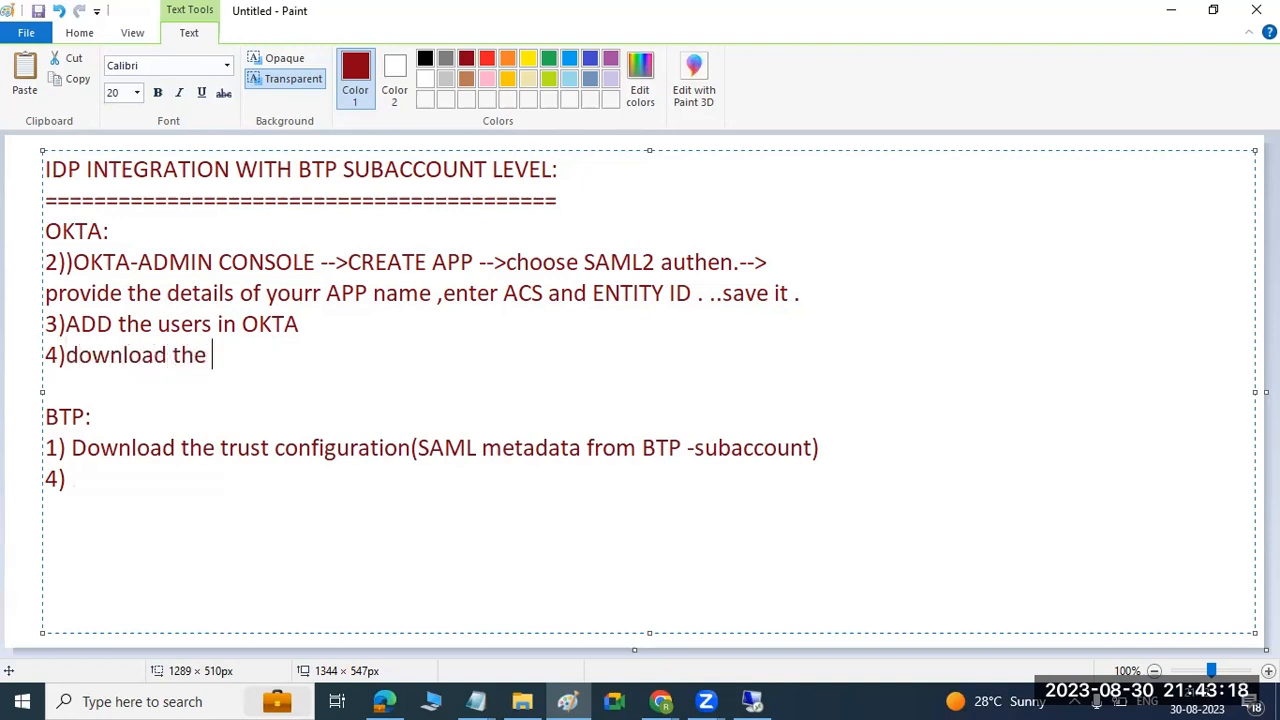
text( IDP XML)
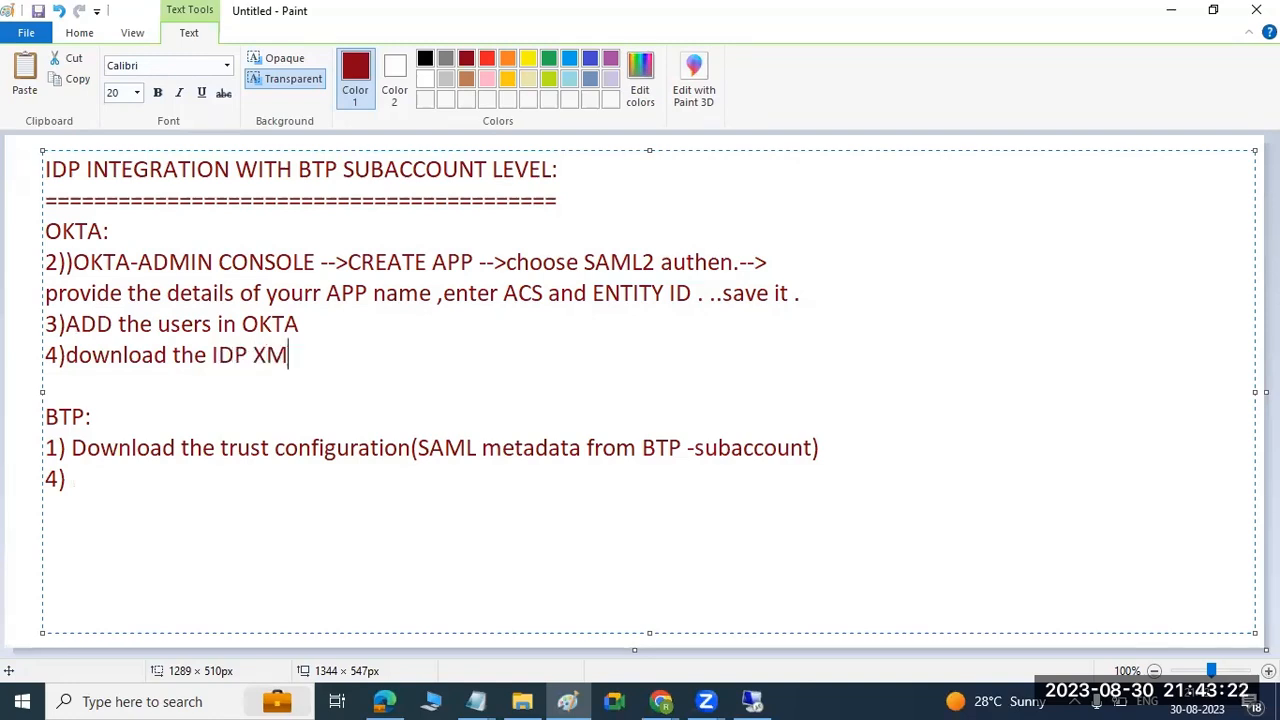
key(BackSpace)
key(BackSpace)
key(BackSpace)
key(BackSpace)
key(BackSpace)
key(BackSpace)
key(BackSpace)
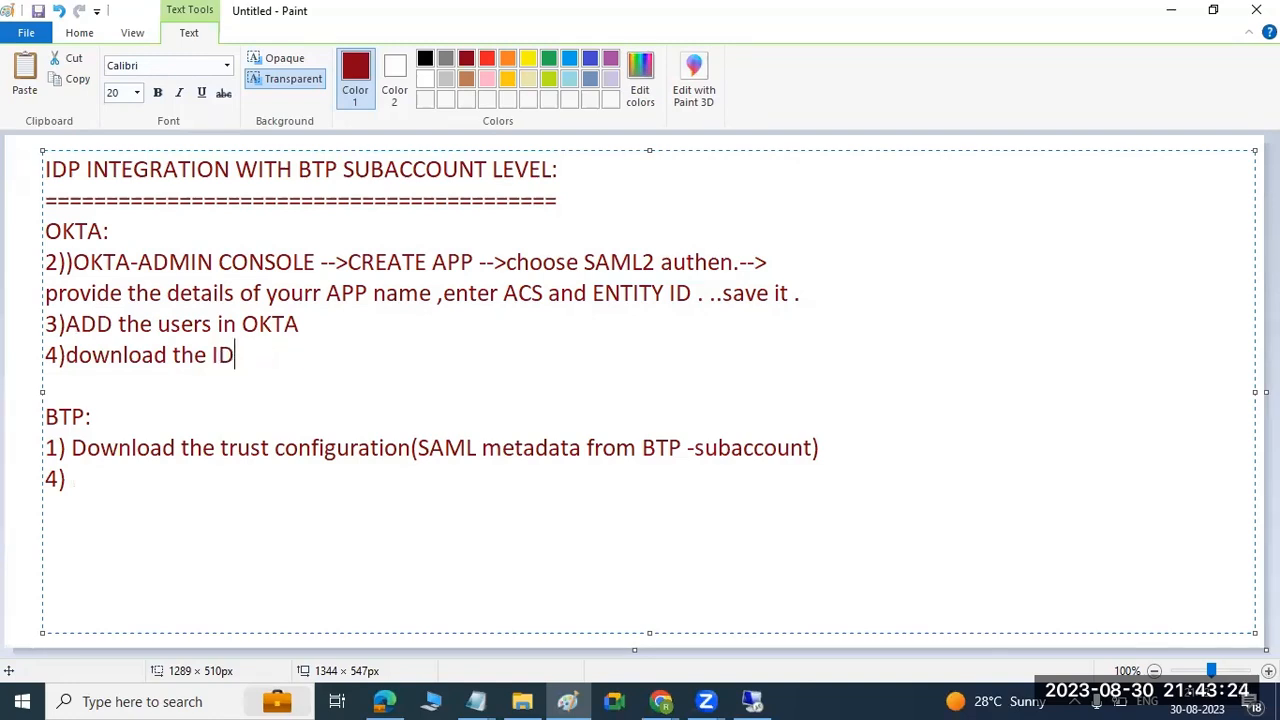
text(OKTA XML file)
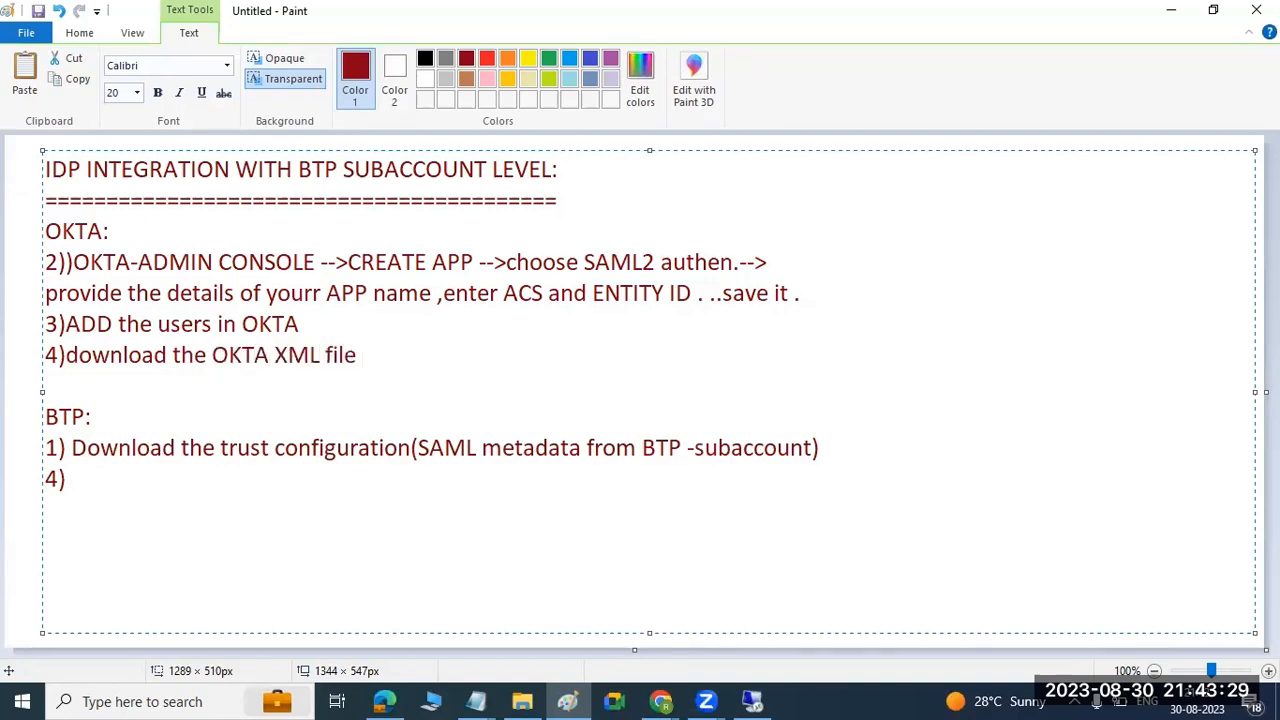
Complete item 4) of the BTP section with "import the OKTA XML file into your subaccount level".
click(102, 474)
text(impo)
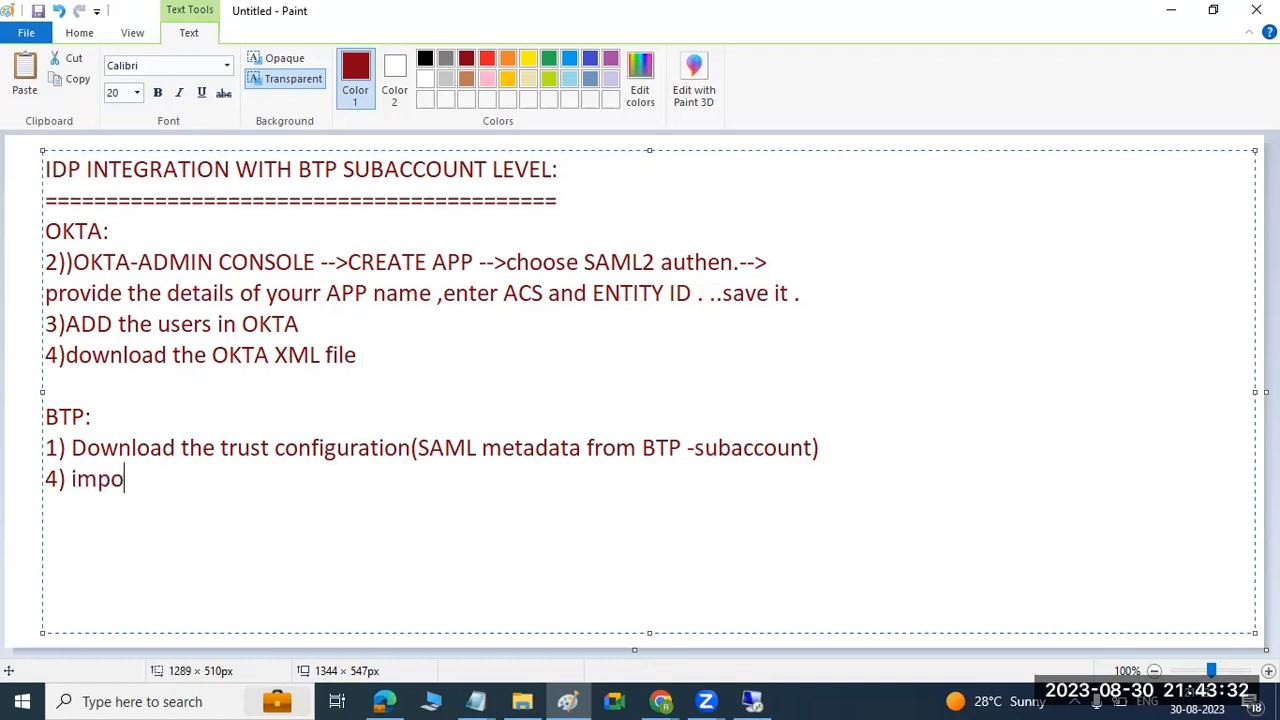
text(rt the OKTA )
text(XL file)
key(BackSpace)
key(BackSpace)
key(BackSpace)
key(BackSpace)
key(BackSpace)
key(BackSpace)
text(ML file into )
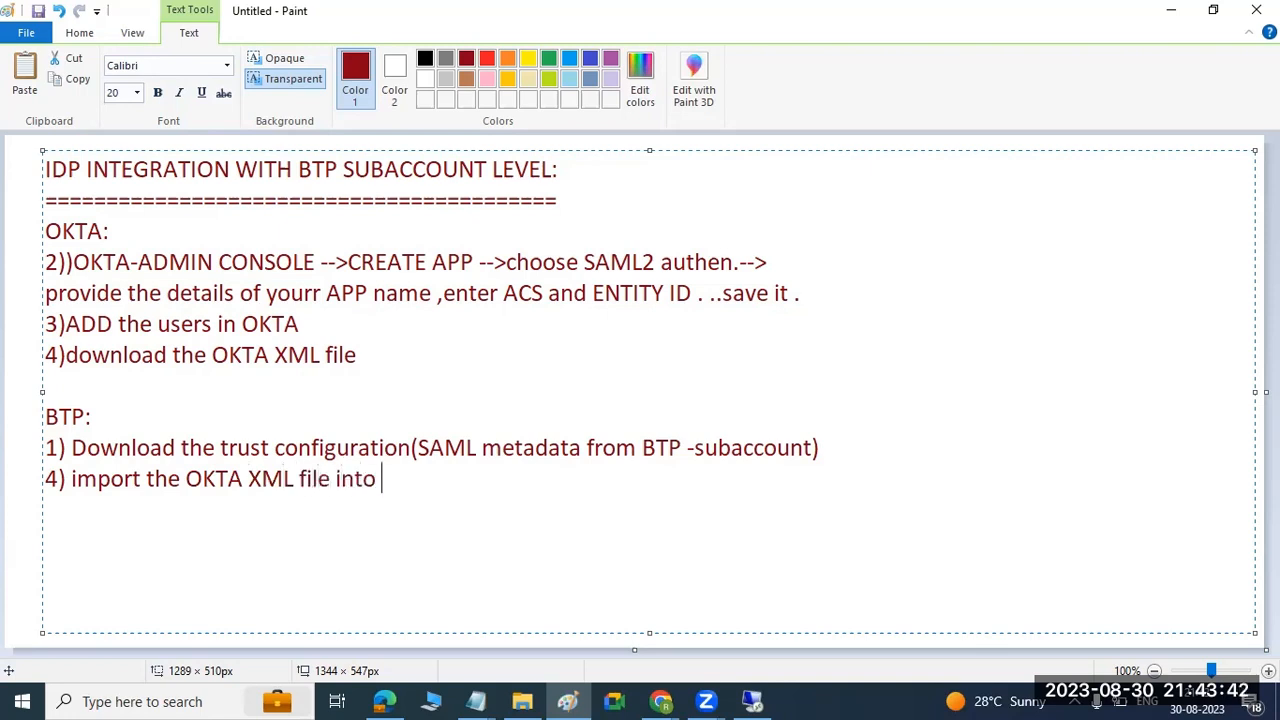
text(yourr)
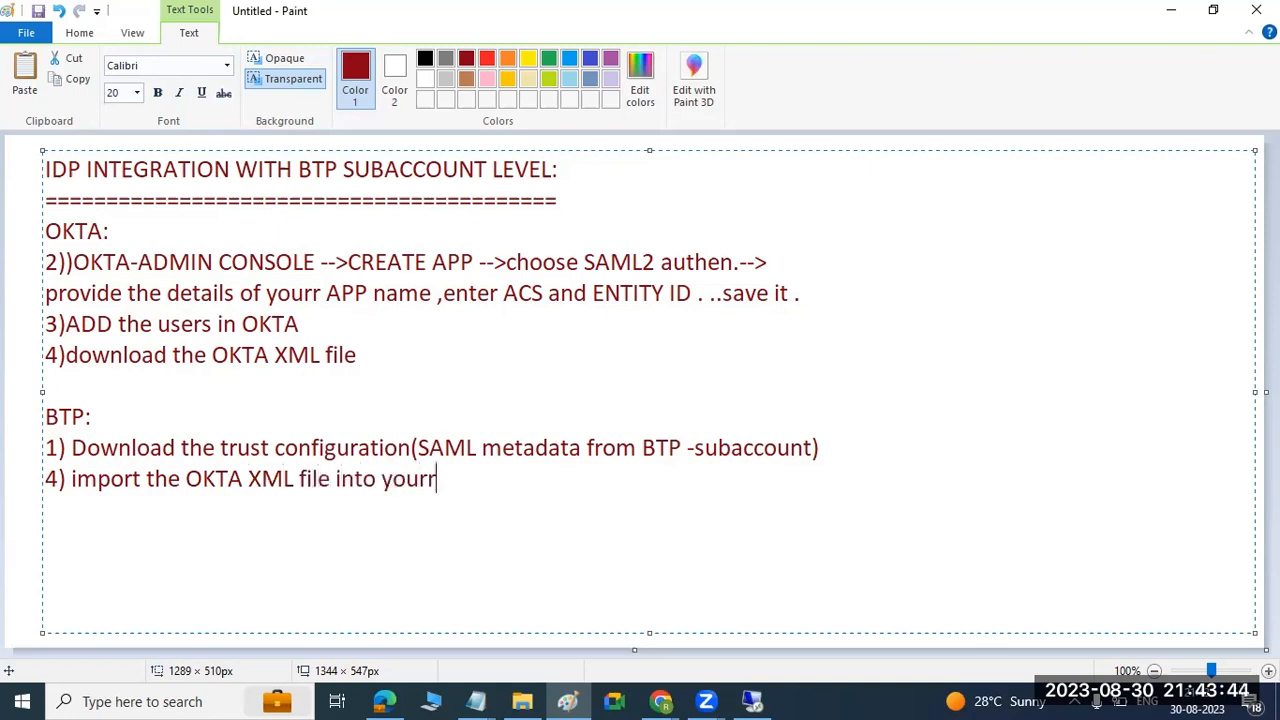
key(BackSpace)
text(subaccount level )
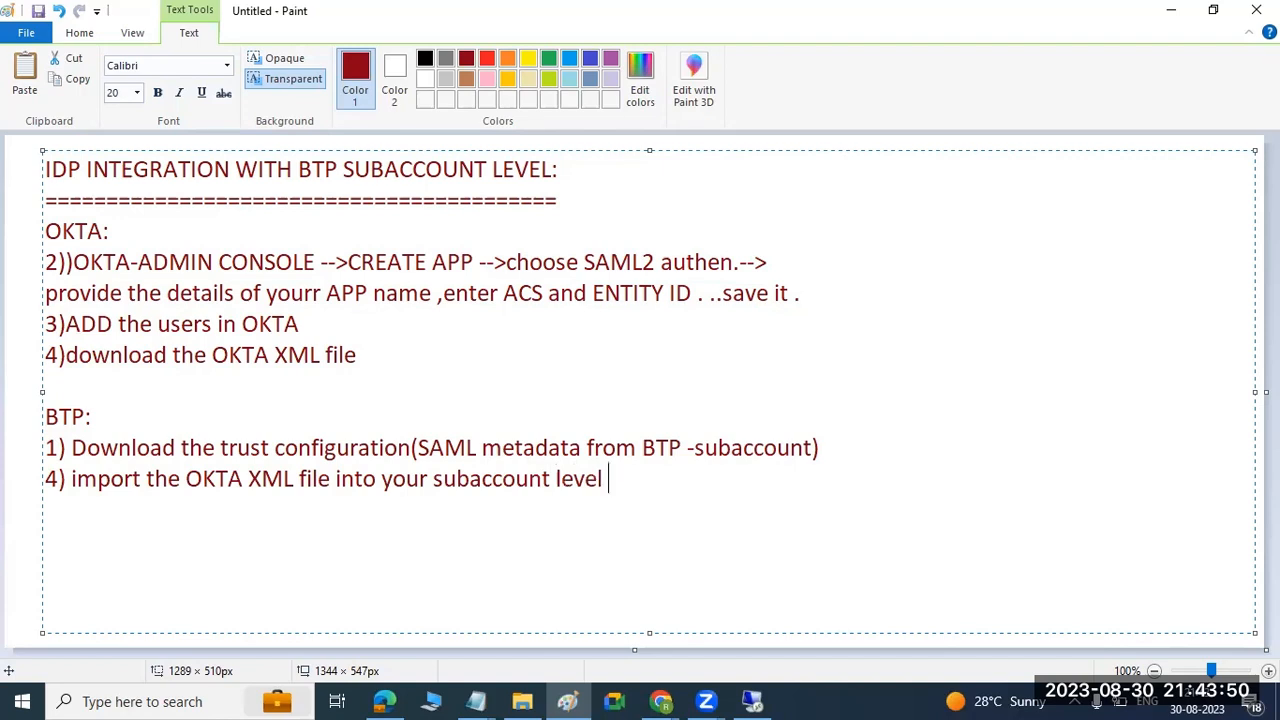
text(5)Perform te)
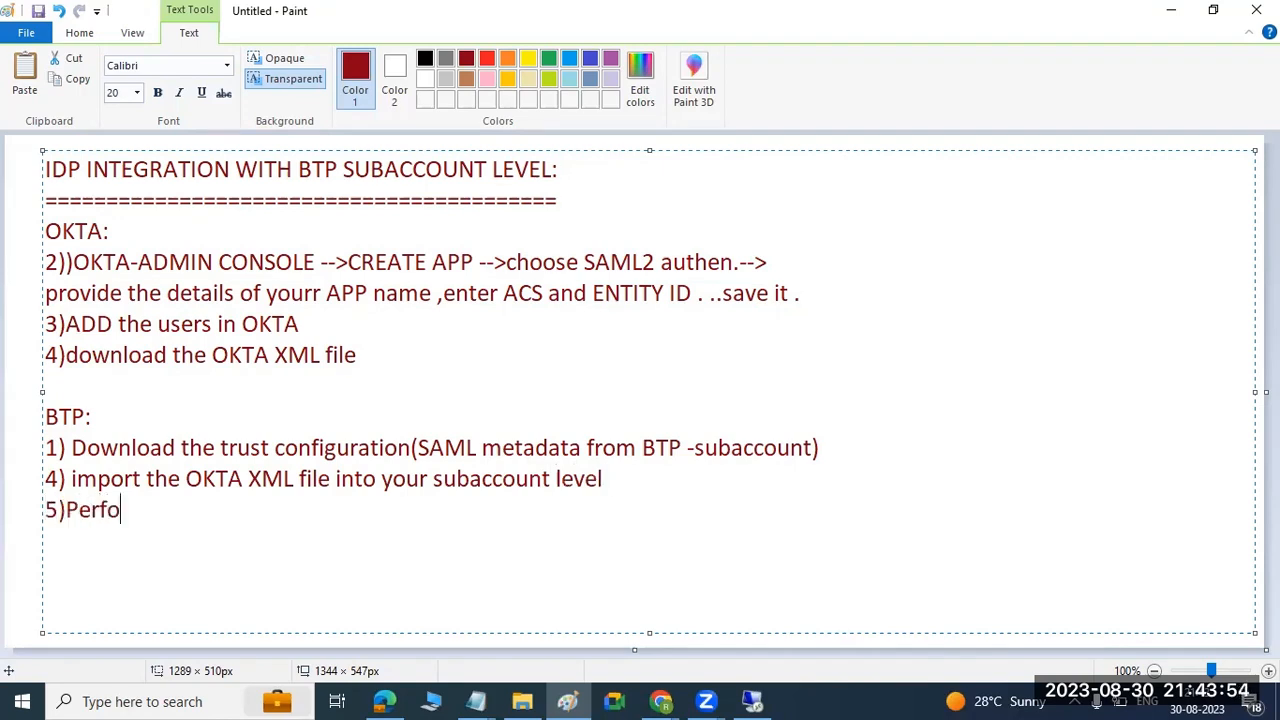
Add the item "5)Perform the configuration .." on a new line in the BTP section.
key(BackSpace)
key(BackSpace)
text(he configuration ..)
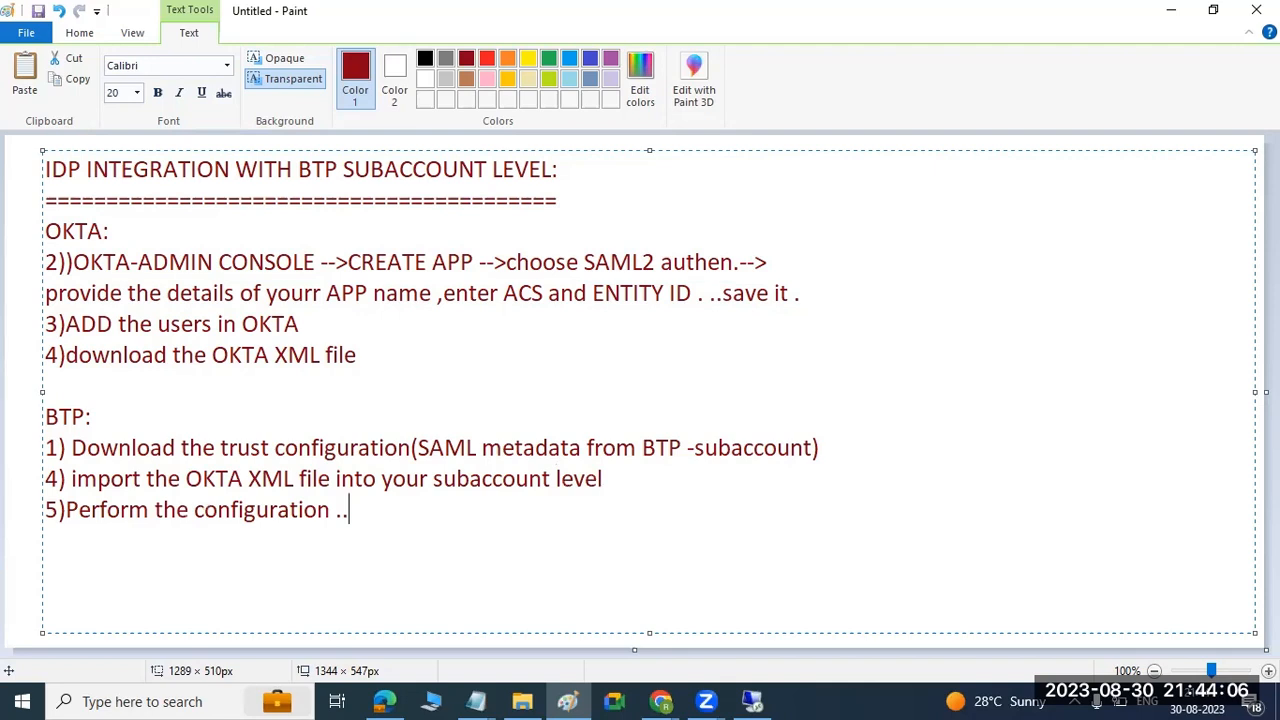
Switch to Chrome and bring up the SAP BTP Cockpit page with the unfinished destination form.
mouse_move(218, 449)
mouse_down()
mouse_move(457, 429)
mouse_move(500, 449)
mouse_up()
click(668, 700)
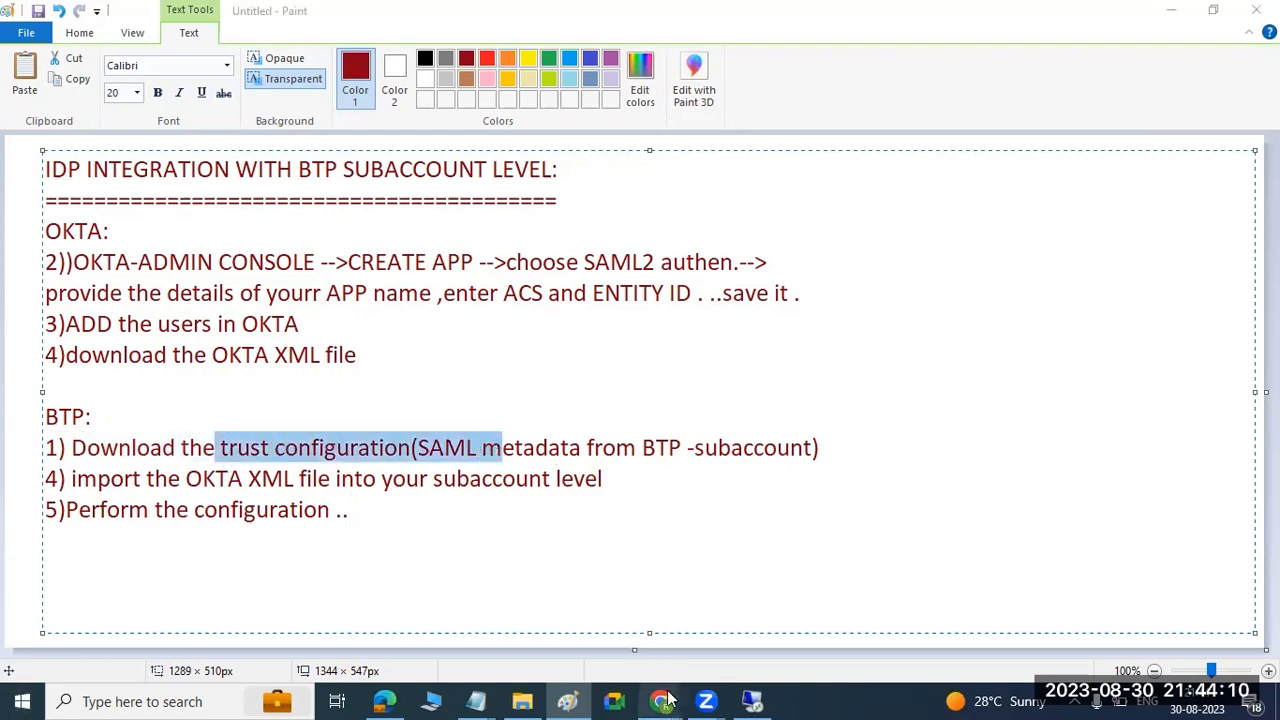
click(614, 636)
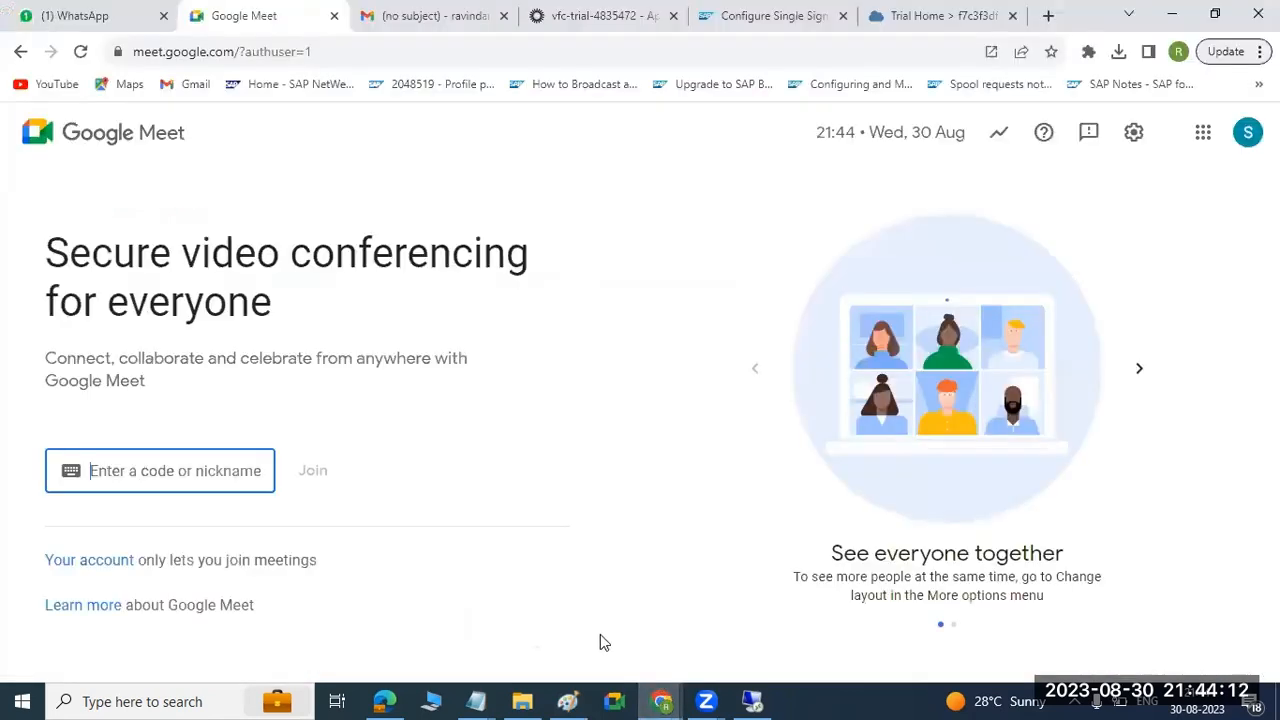
click(938, 16)
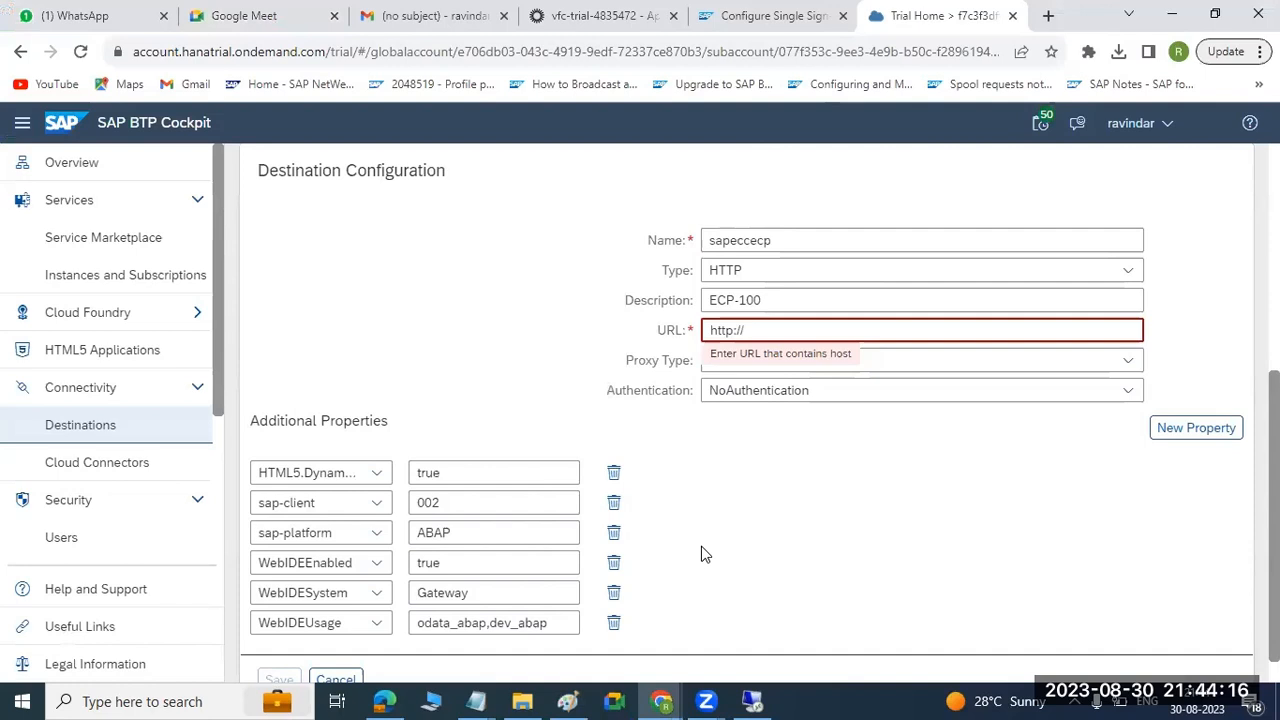
scroll(700, 551, up, 2)
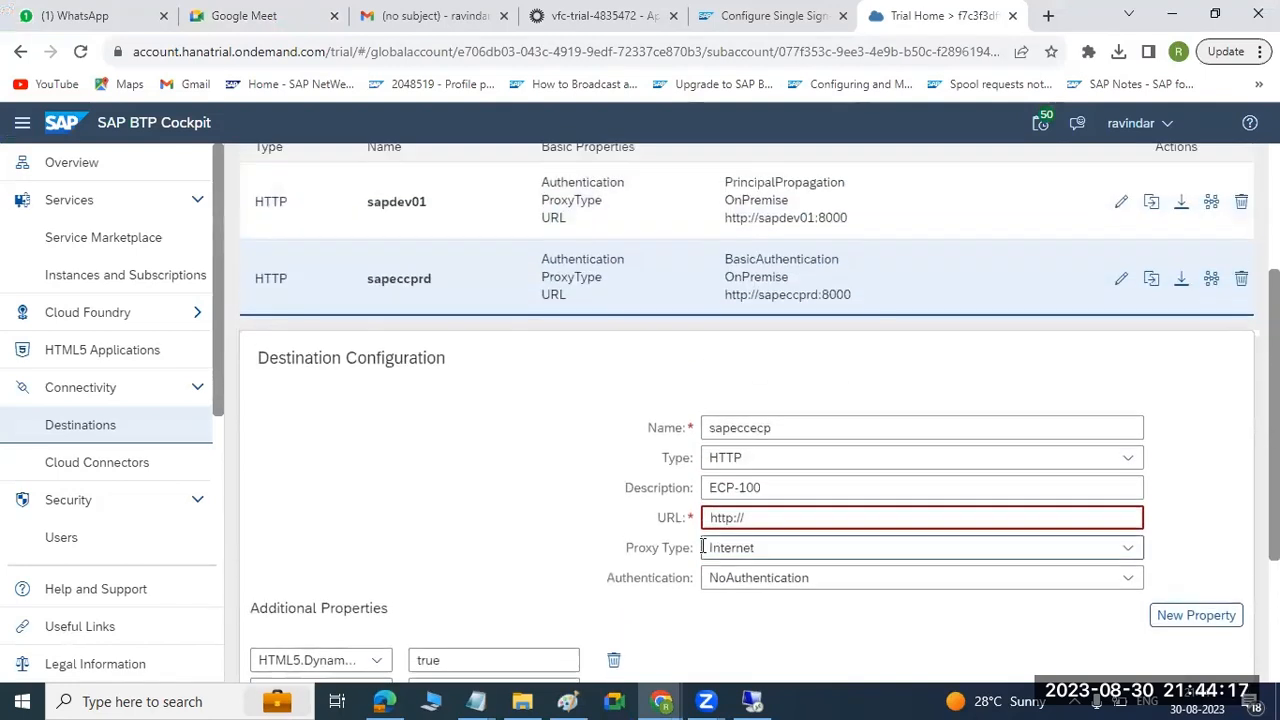
click(764, 520)
scroll(764, 520, down, 3)
Switch to the remote desktop and try to log in to the Cloud Connector as "Adminitrator" with the account password.
click(752, 701)
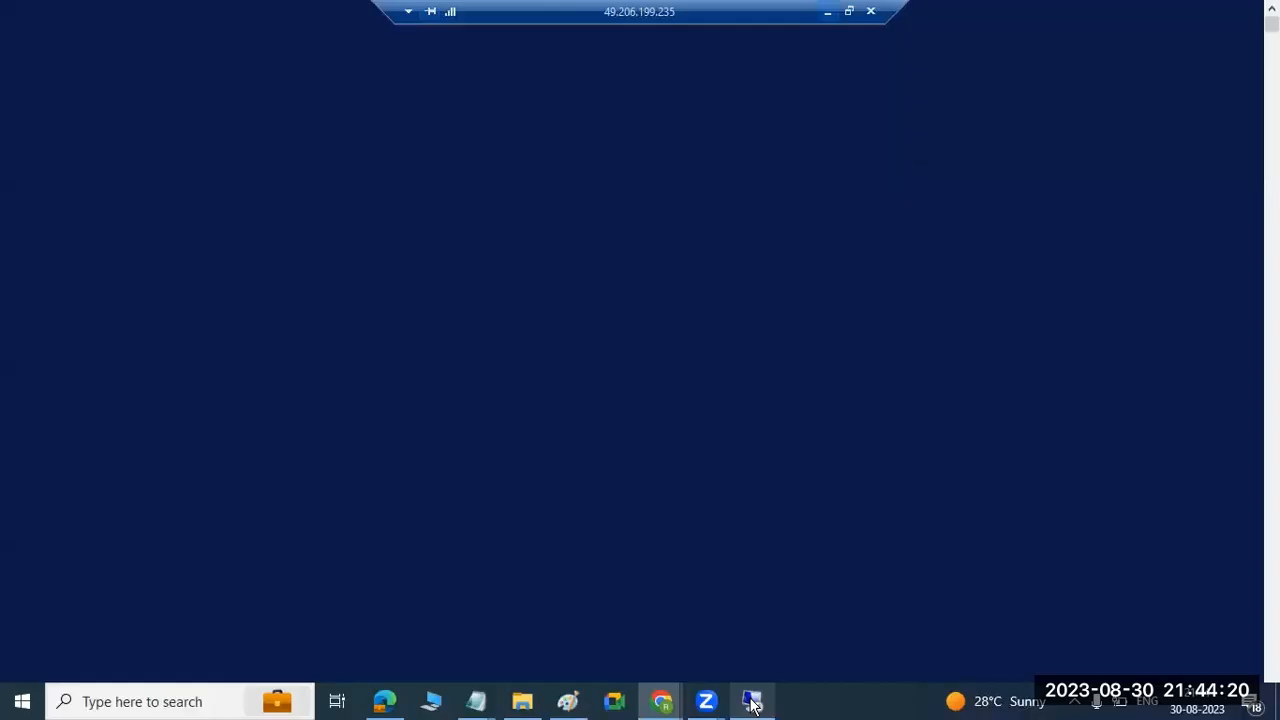
click(579, 395)
text(Administrator)
key(Tab)
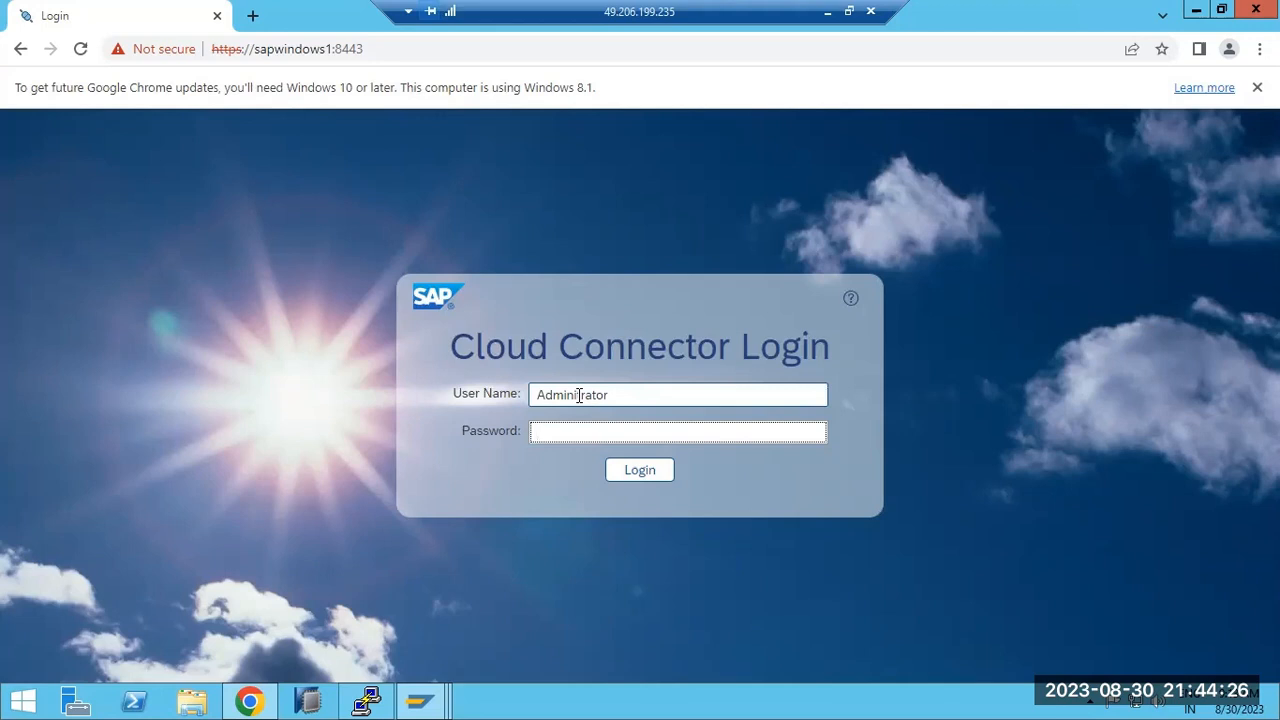
text(•••••••••)
key(Return)
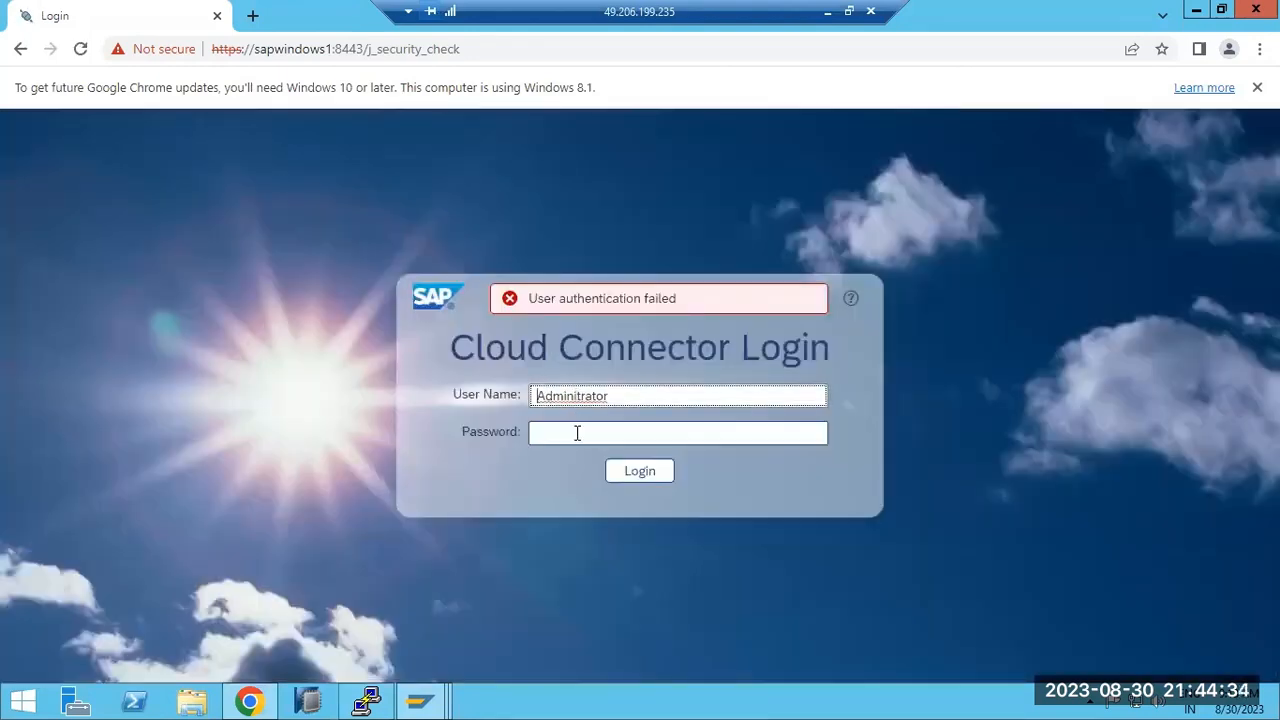
Correct the Cloud Connector user name to Administrator and log in with the account password.
click(588, 397)
key(BackSpace)
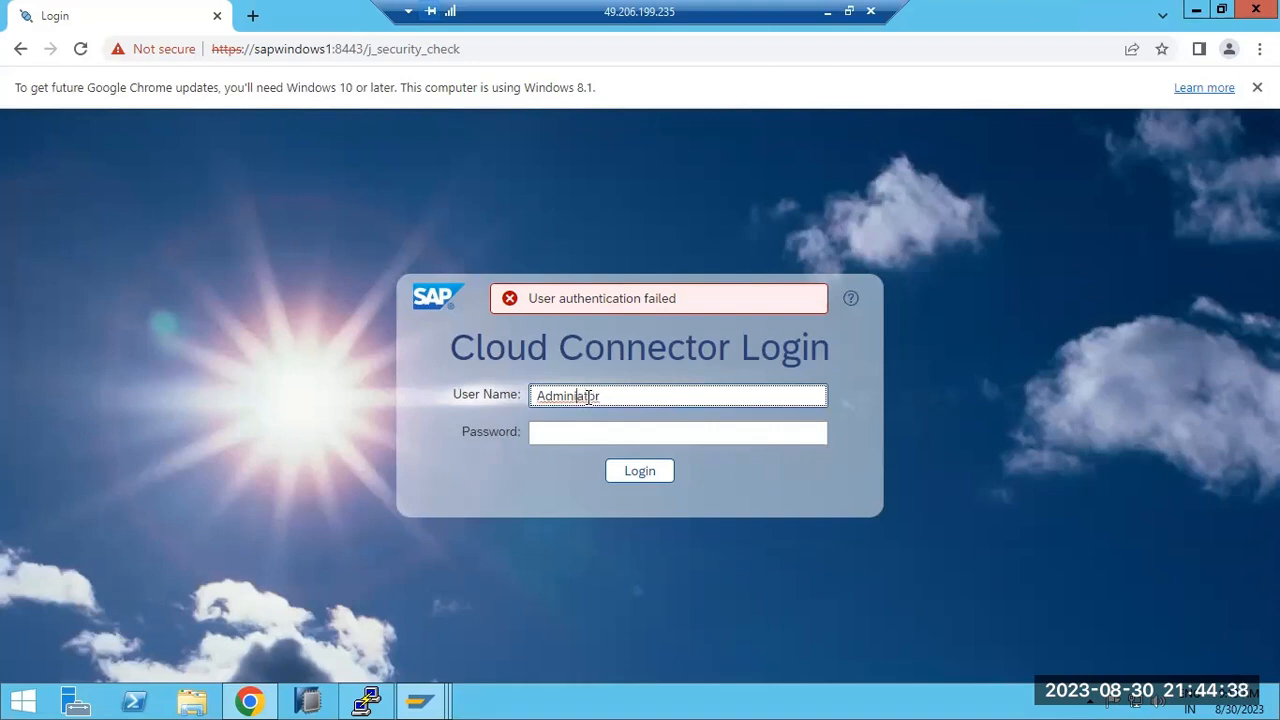
text(str)
click(598, 432)
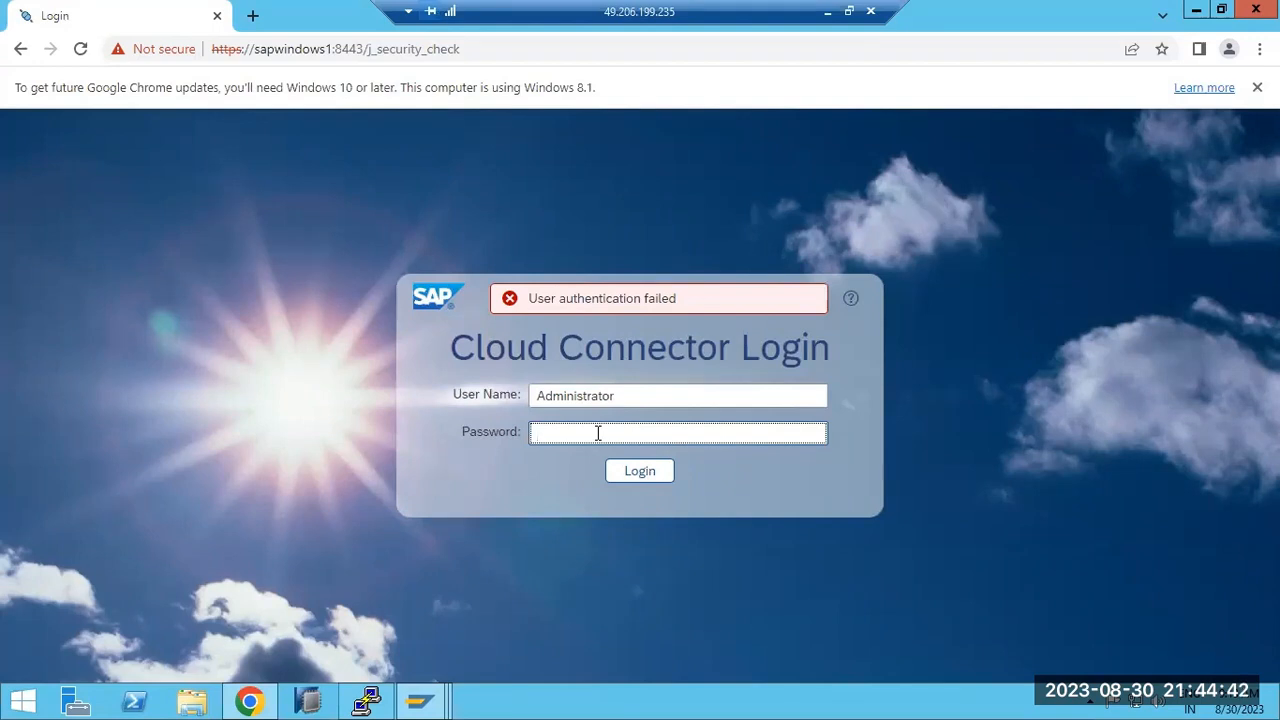
text(••••••••••)
key(Return)
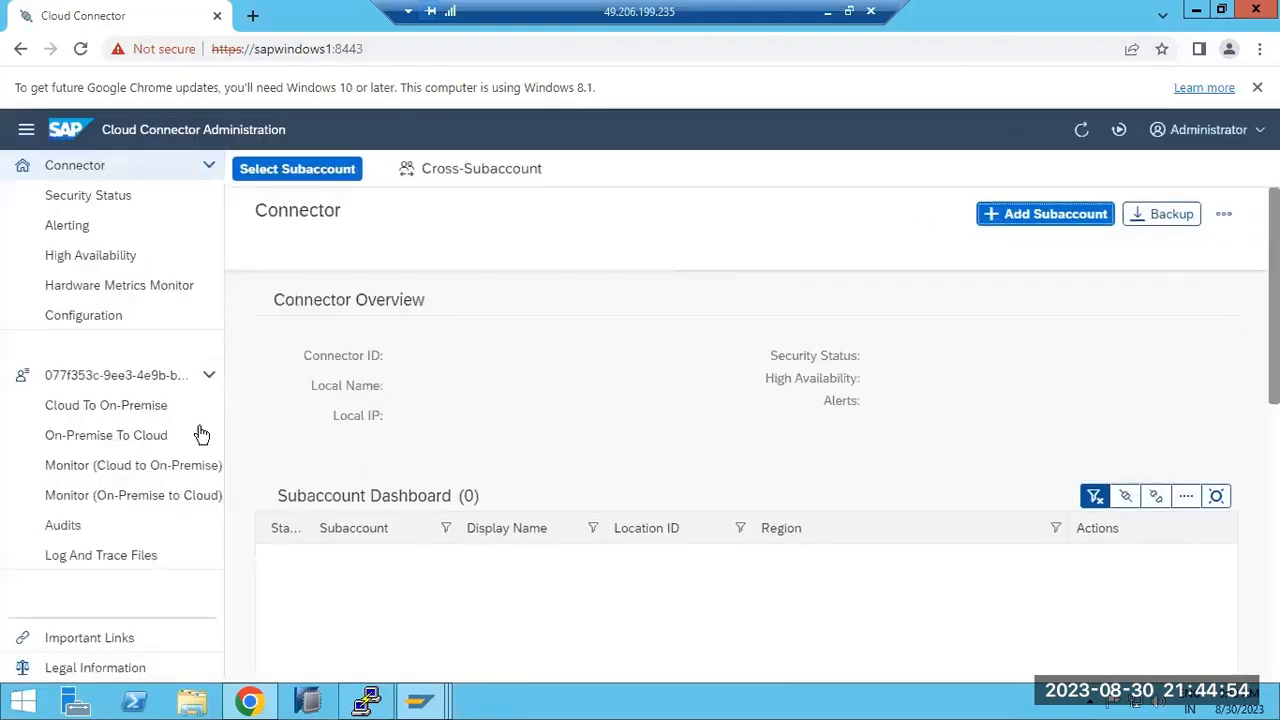
click(345, 172)
scroll(480, 400, down, 1)
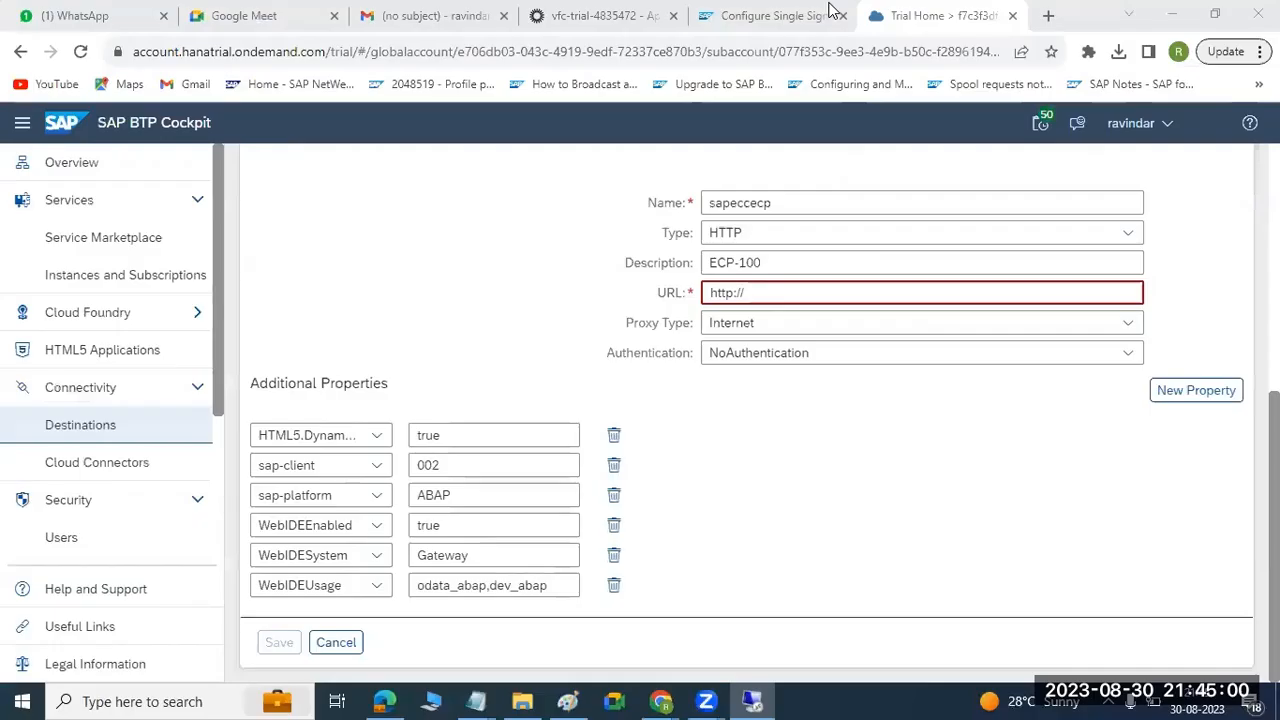
Minimize the remote desktop and cancel the unfinished sapeccecp destination in the SAP BTP Cockpit.
click(828, 11)
scroll(573, 398, up, 5)
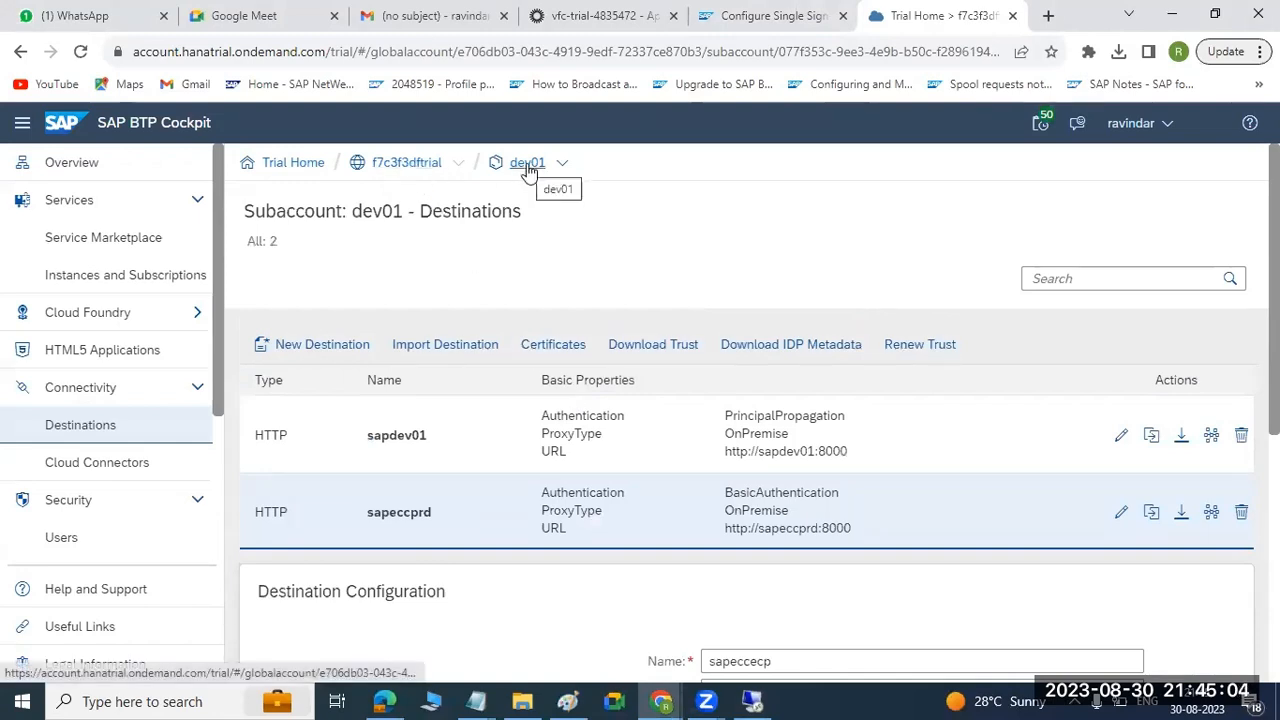
scroll(506, 498, down, 5)
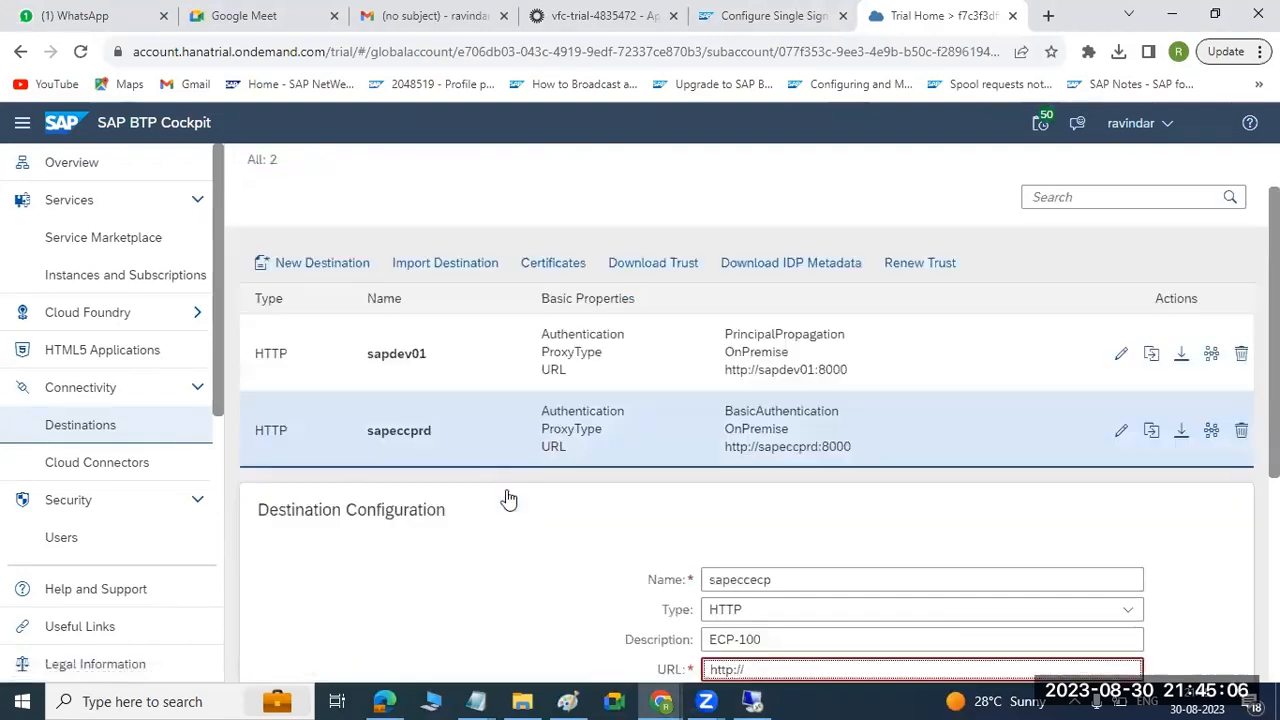
click(340, 642)
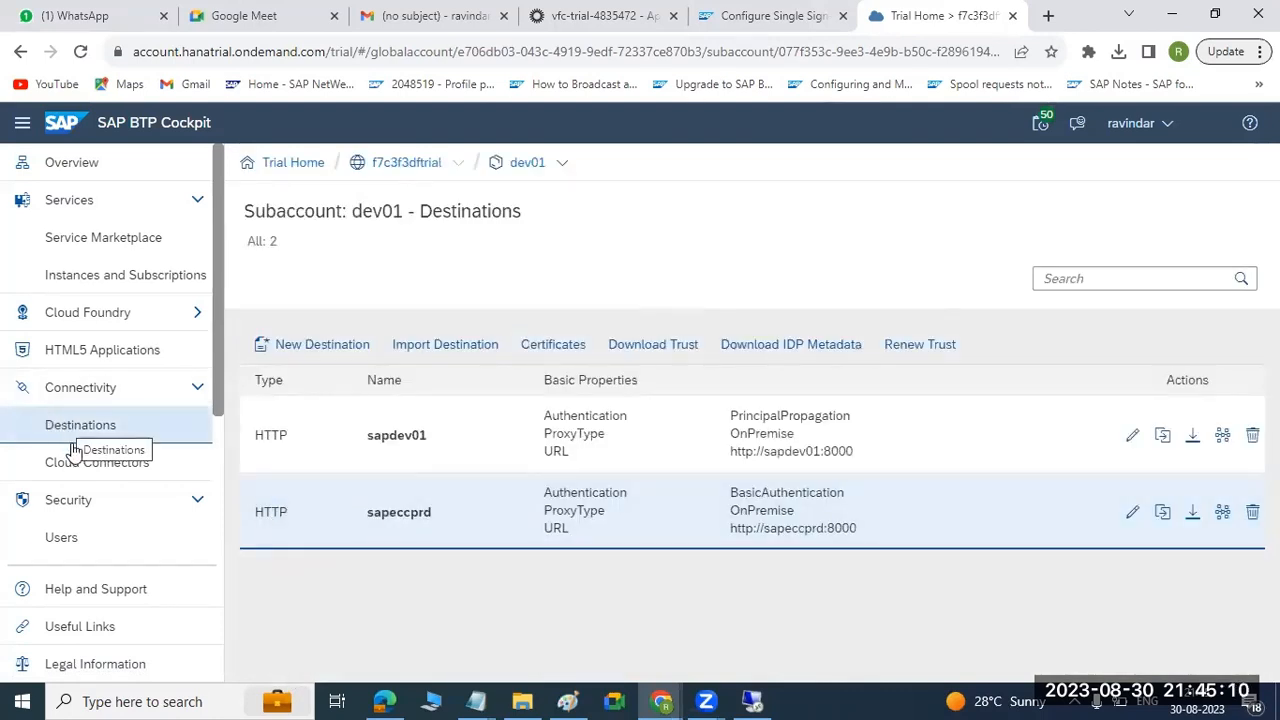
Open the dev01 subaccount's Trust Configuration under Security and download its SAML metadata.
scroll(92, 505, down, 3)
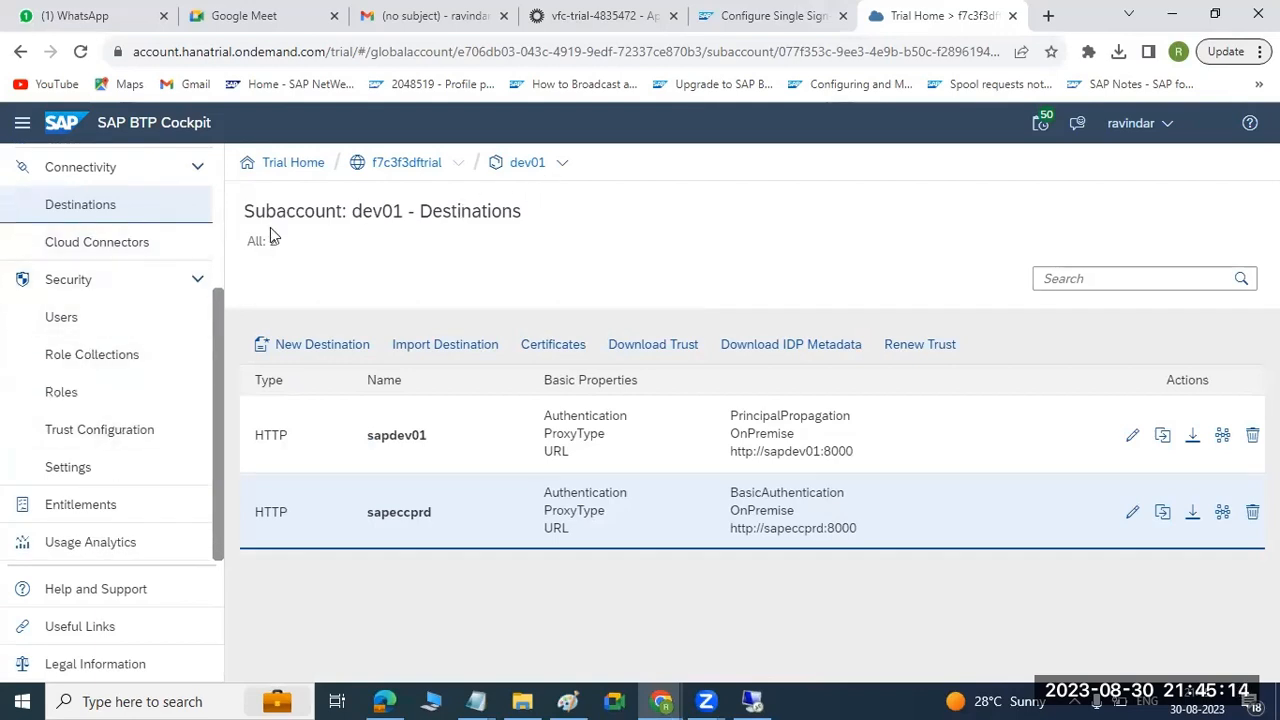
click(85, 281)
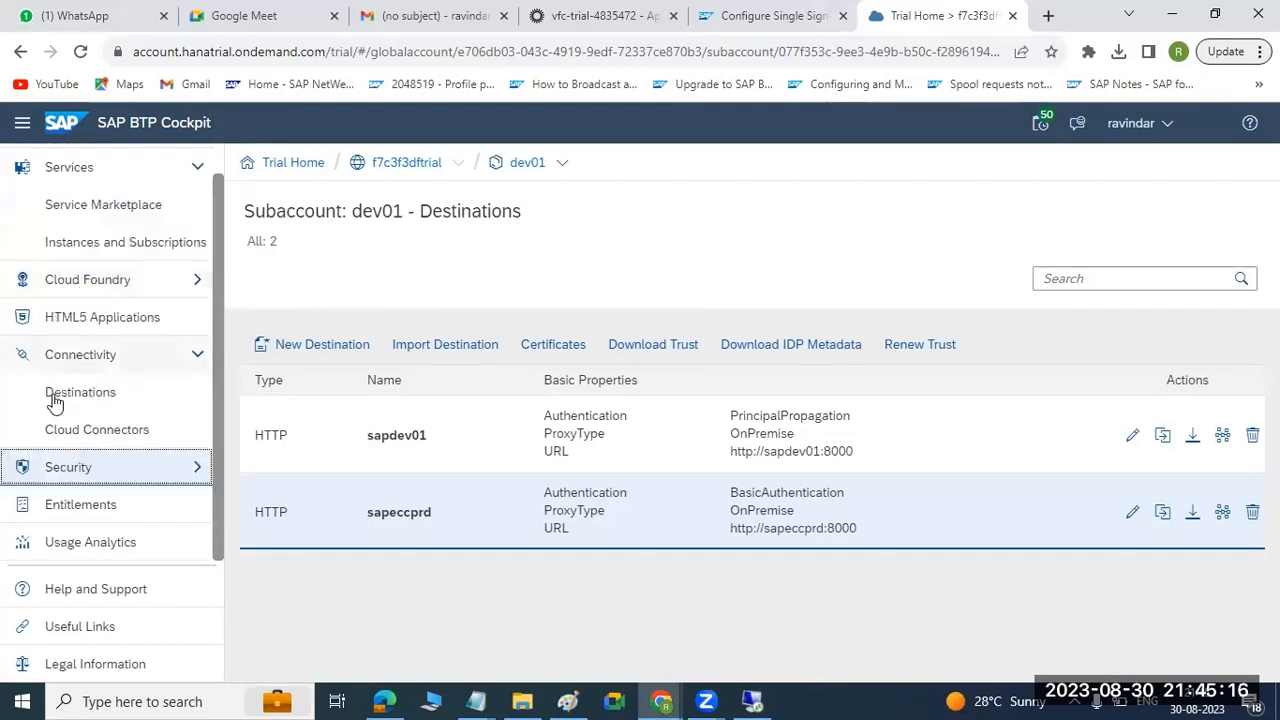
click(72, 468)
scroll(110, 430, down, 3)
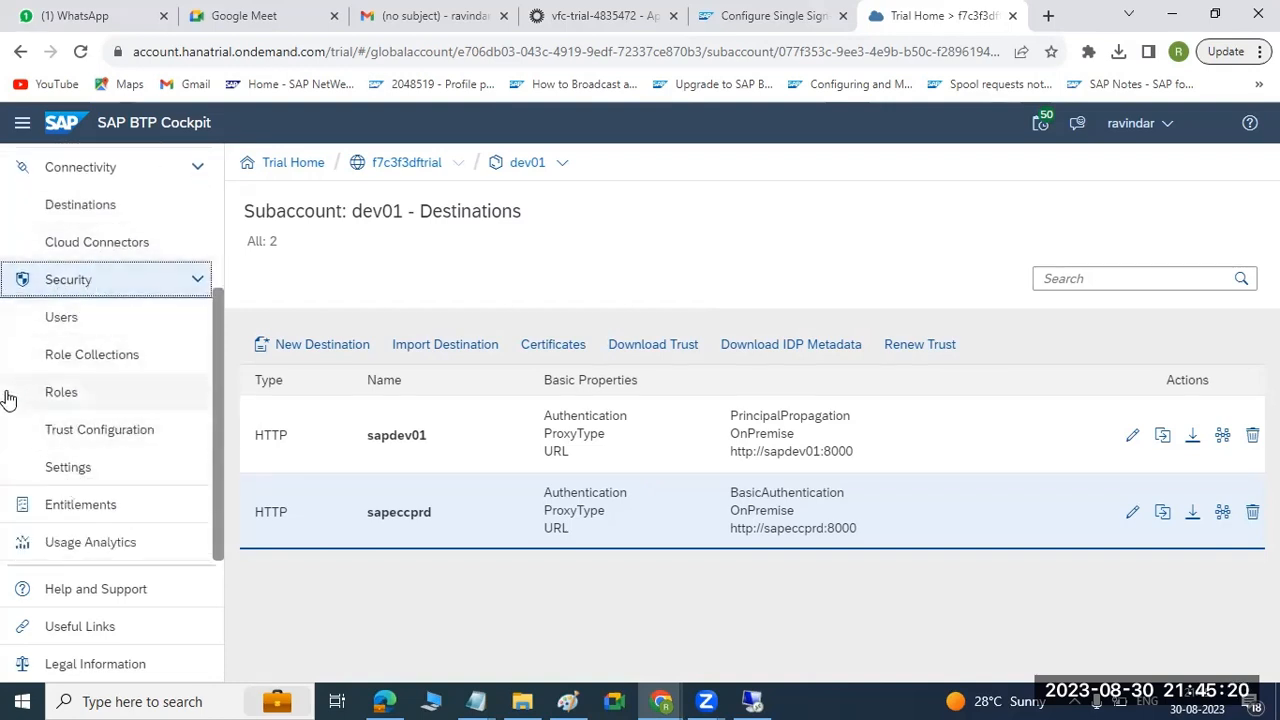
click(90, 432)
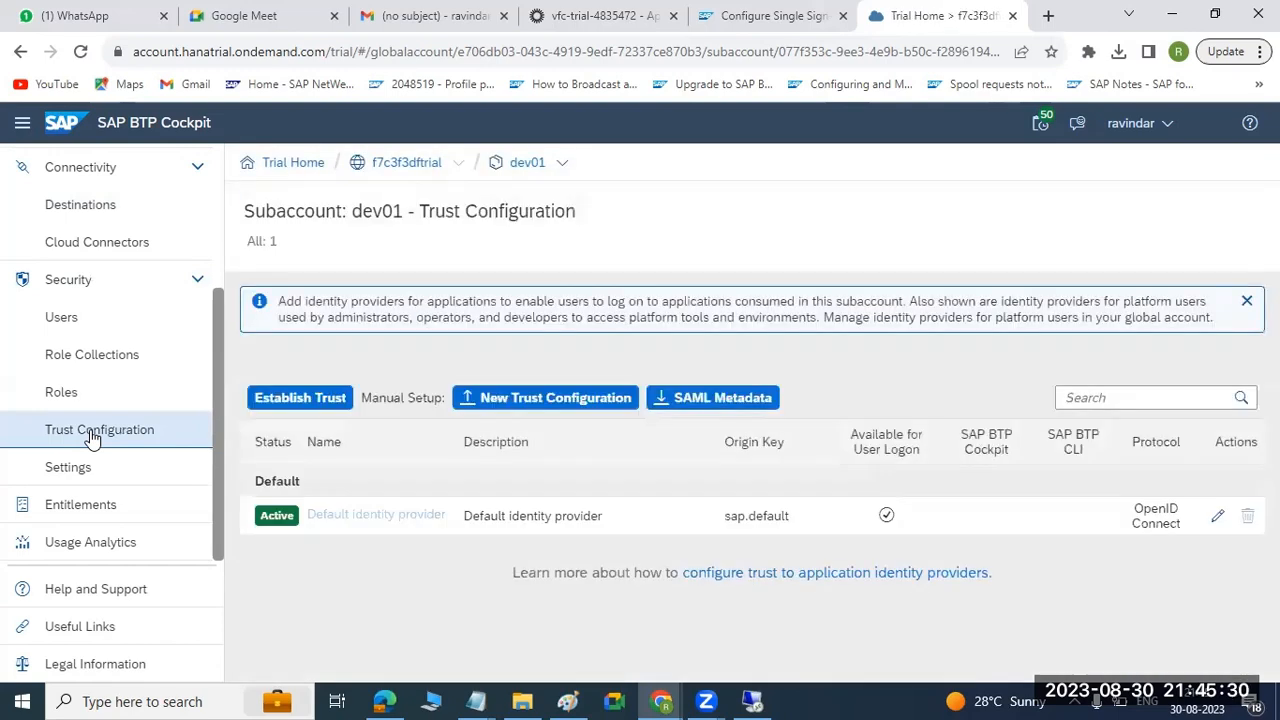
click(726, 406)
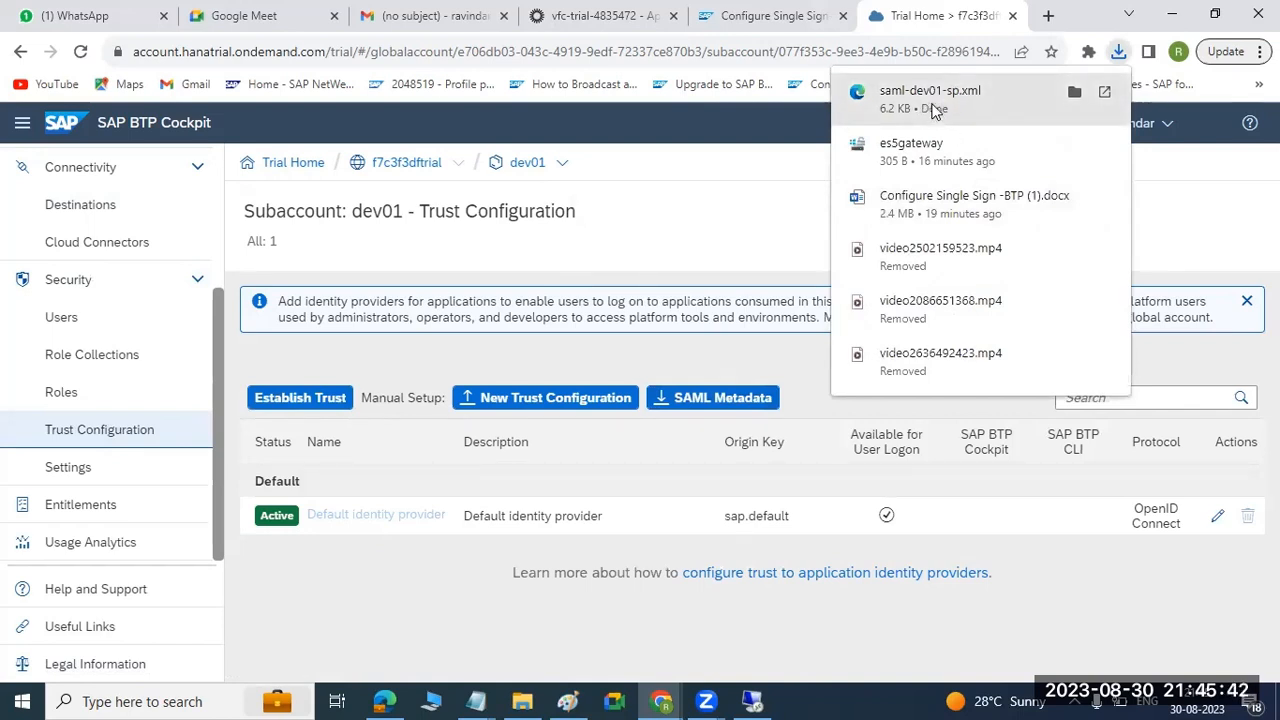
Open the downloaded saml-dev01-sp.xml and highlight the HTTP-POST AssertionConsumerService location URL near the file's end.
click(905, 108)
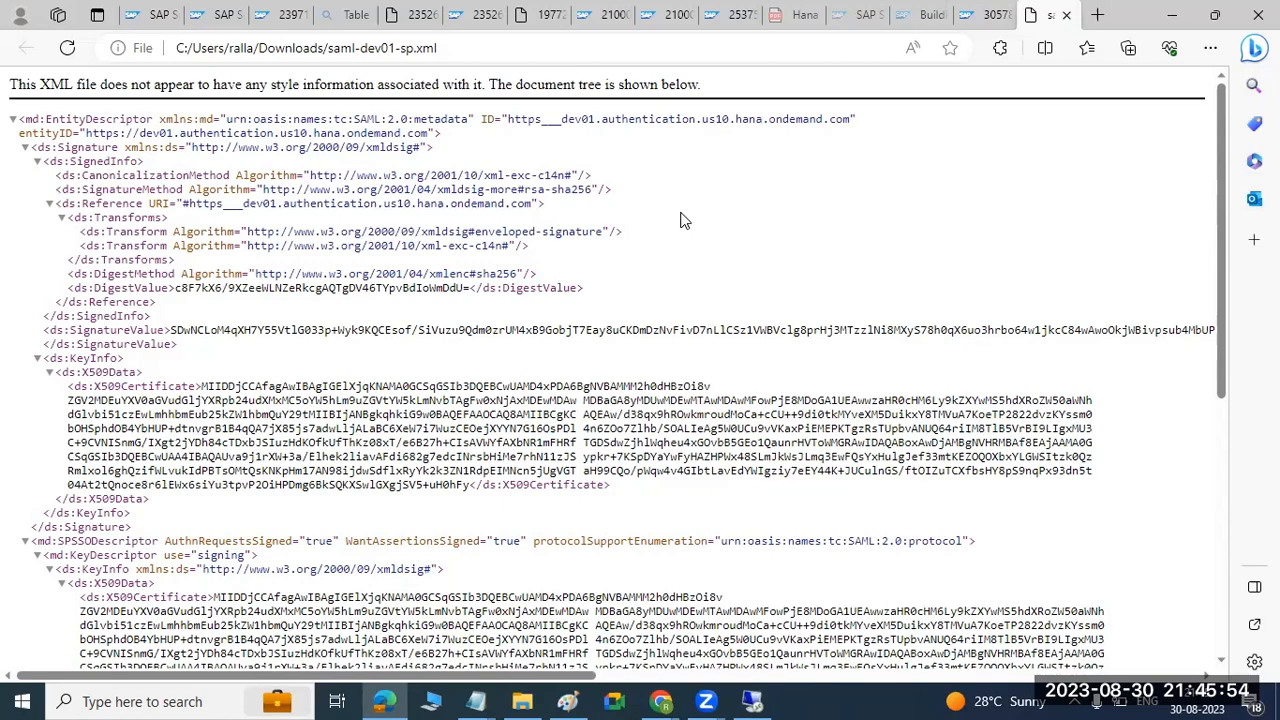
scroll(680, 220, down, 5)
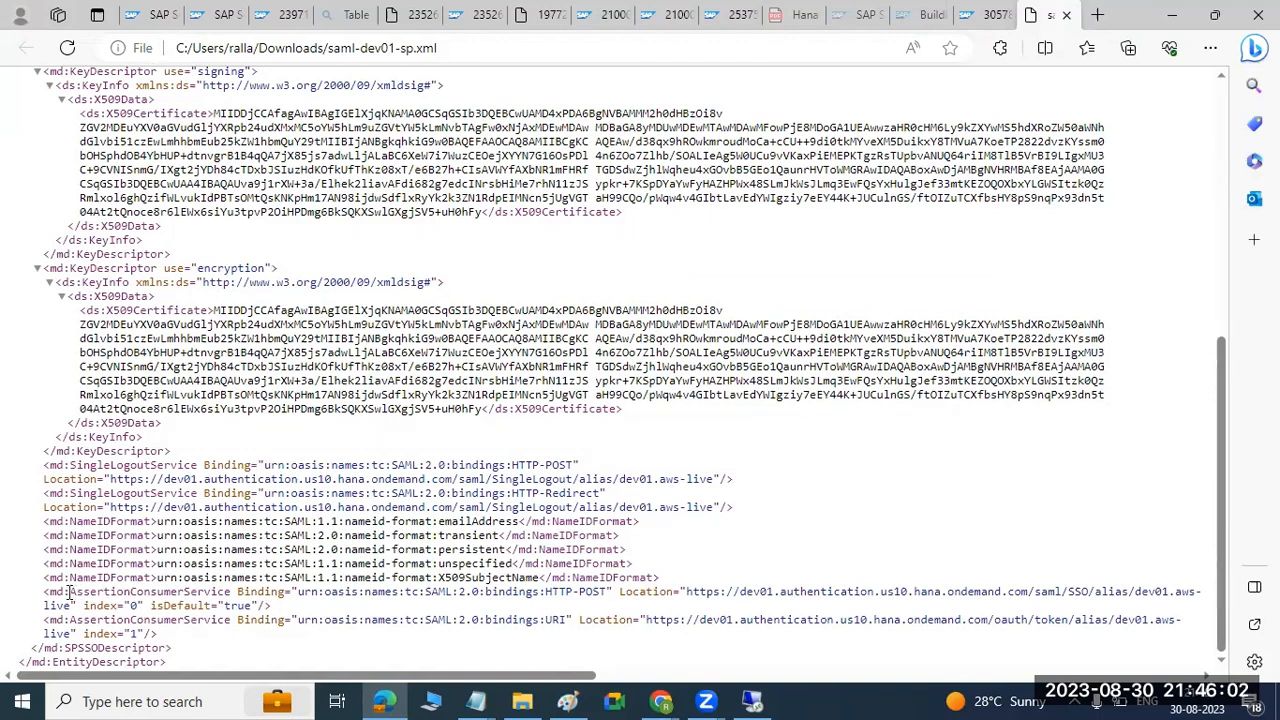
drag(71, 592, 380, 594)
drag(688, 591, 72, 606)
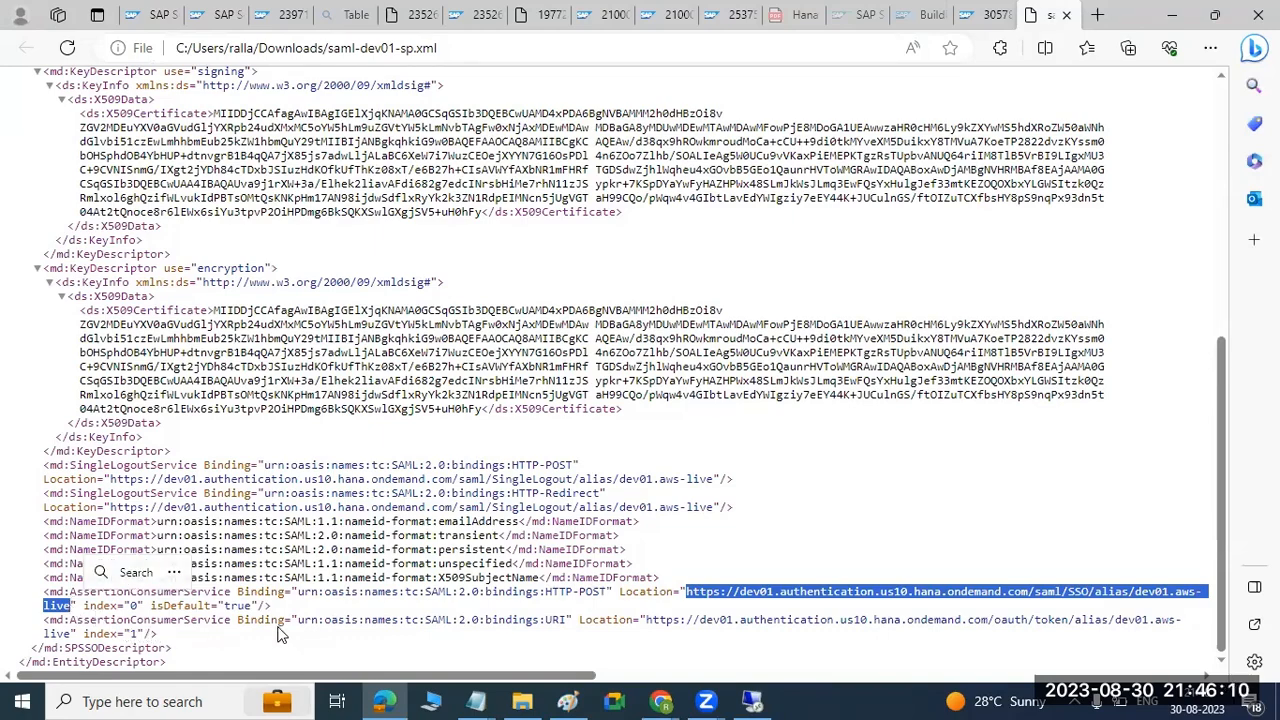
Highlight the entityID attribute in the EntityDescriptor at the start of the metadata file.
scroll(460, 452, up, 5)
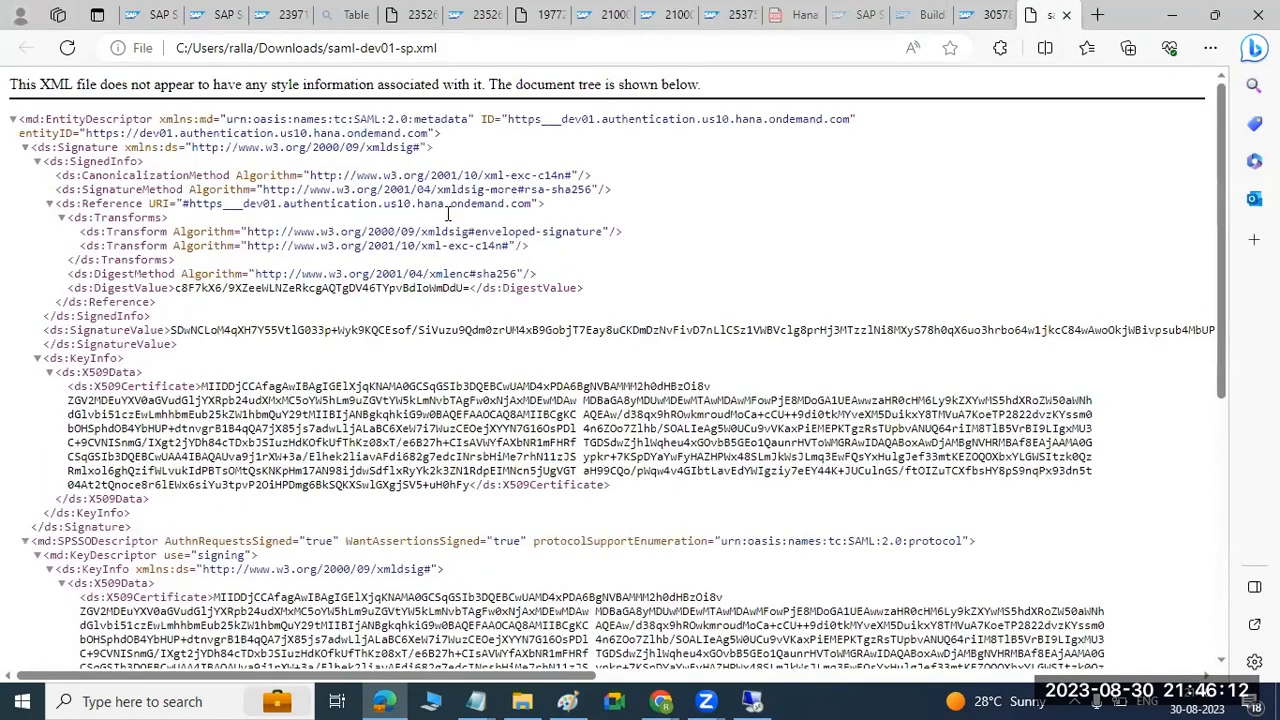
drag(507, 119, 521, 119)
drag(24, 133, 470, 135)
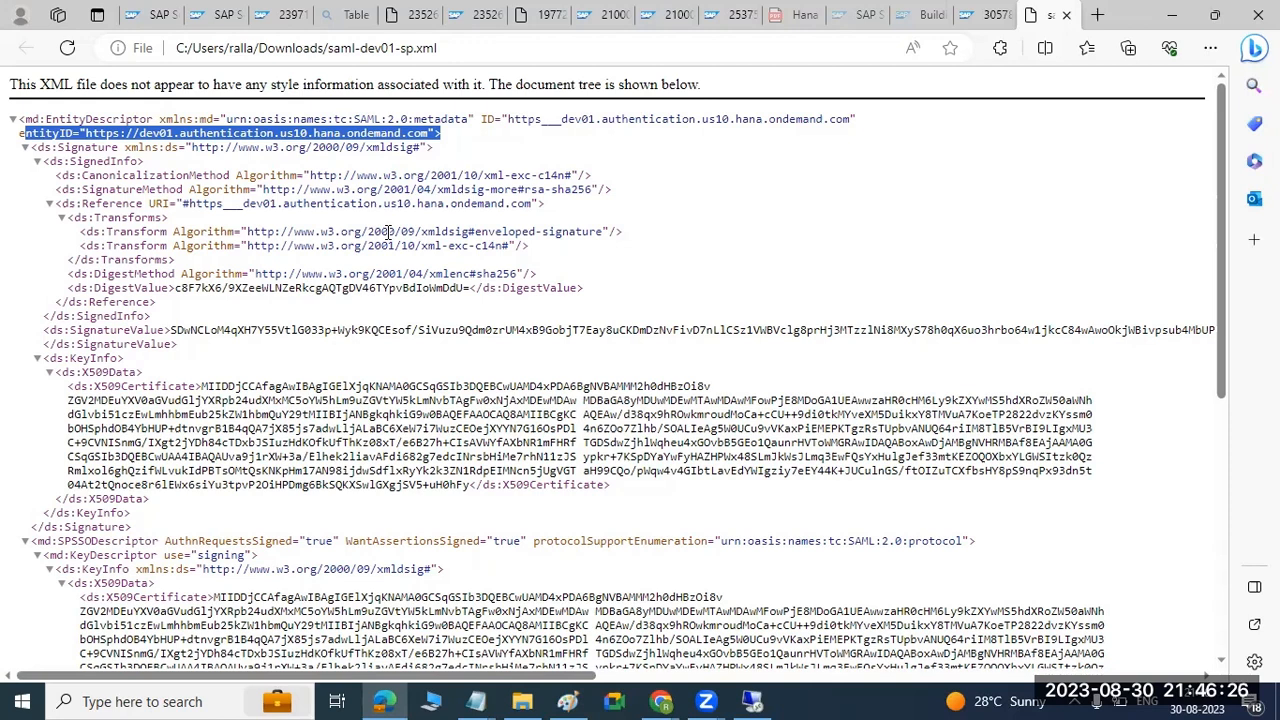
Switch to the Paint outline and highlight BTP step 1, downloading the trust configuration, and the OKTA-ADMIN CONSOLE text in OKTA step 2.
click(655, 700)
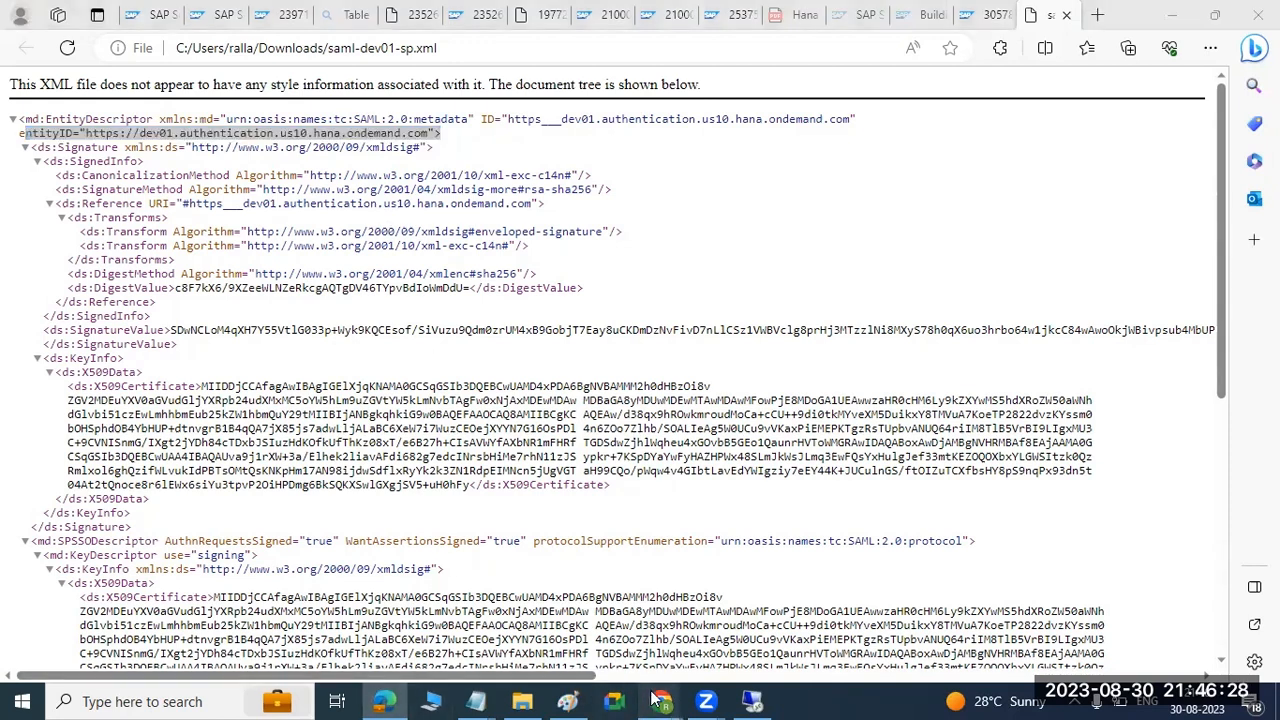
click(567, 700)
drag(118, 447, 685, 455)
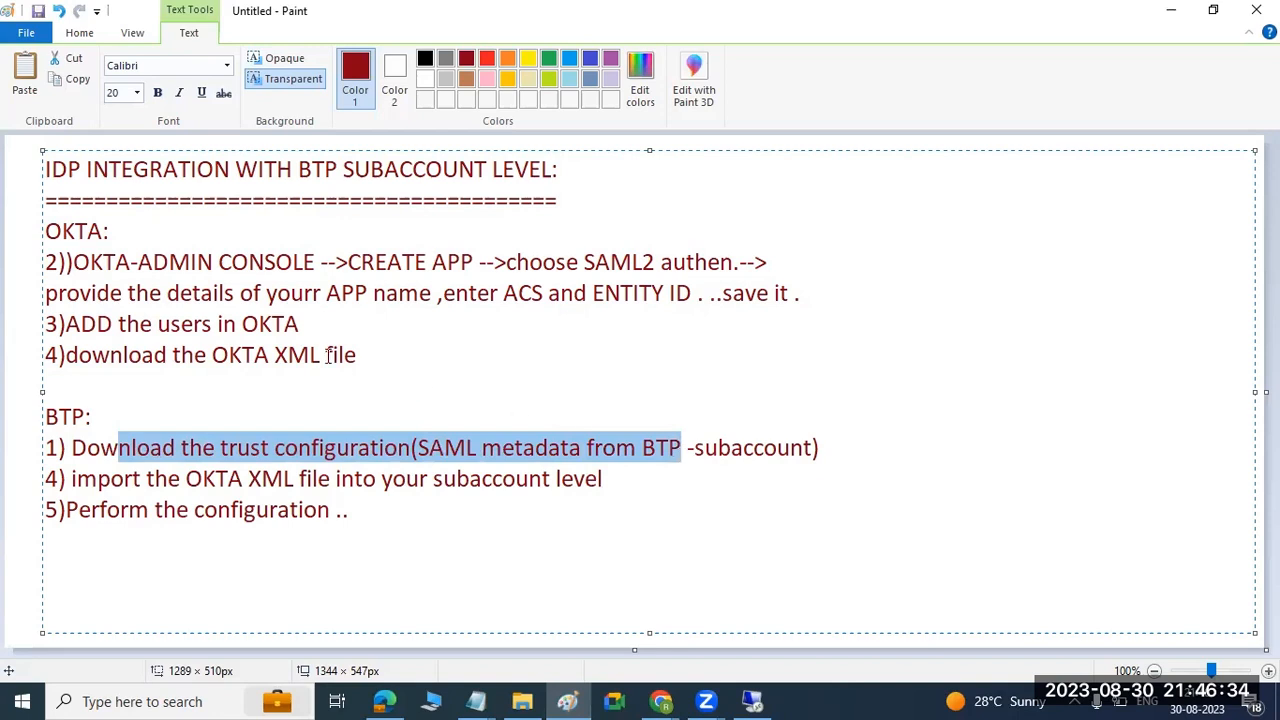
drag(90, 262, 312, 262)
Switch to the Okta admin console in Chrome, cancel the unfinished SAML integration and go back to the Applications list.
mouse_move(662, 700)
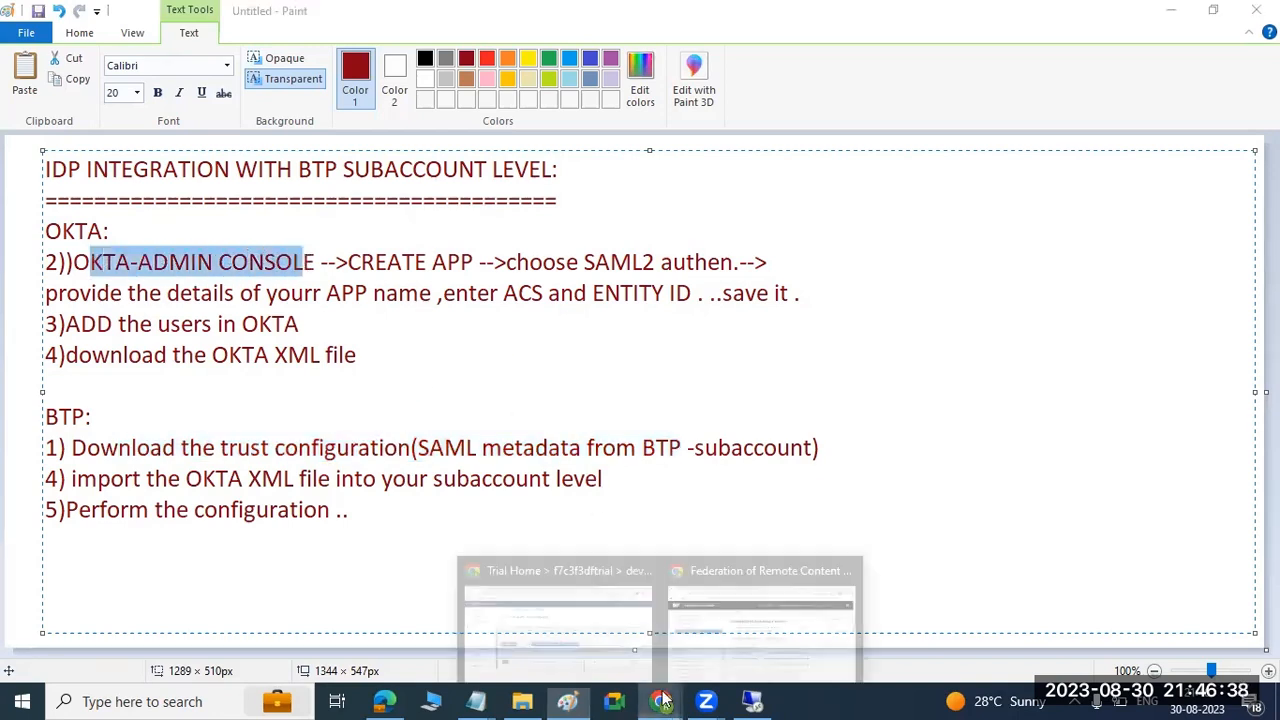
click(594, 638)
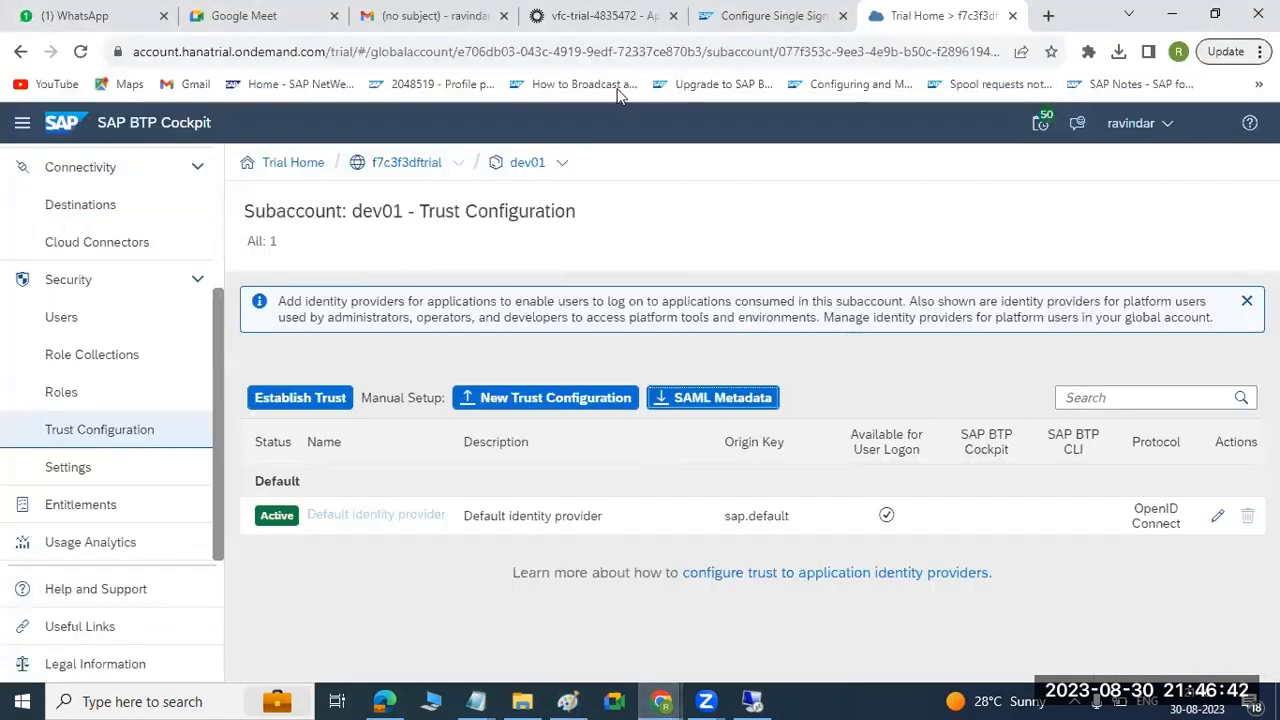
click(586, 12)
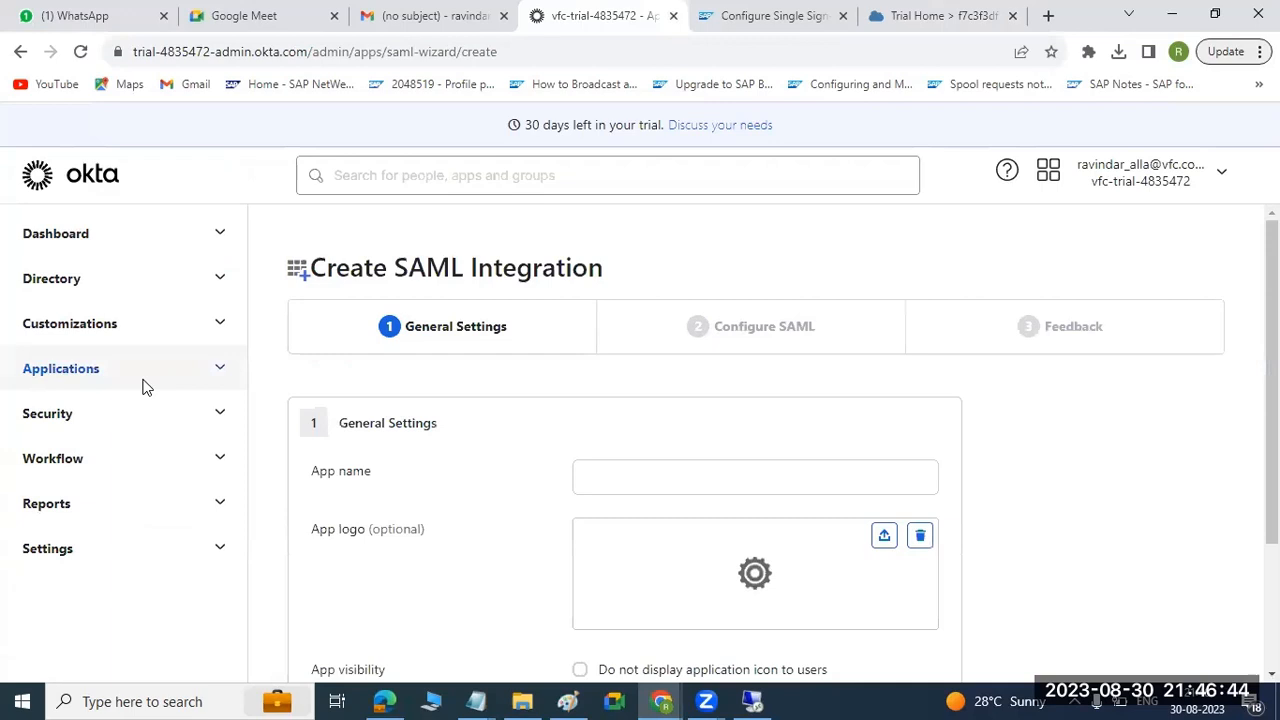
scroll(670, 542, down, 2)
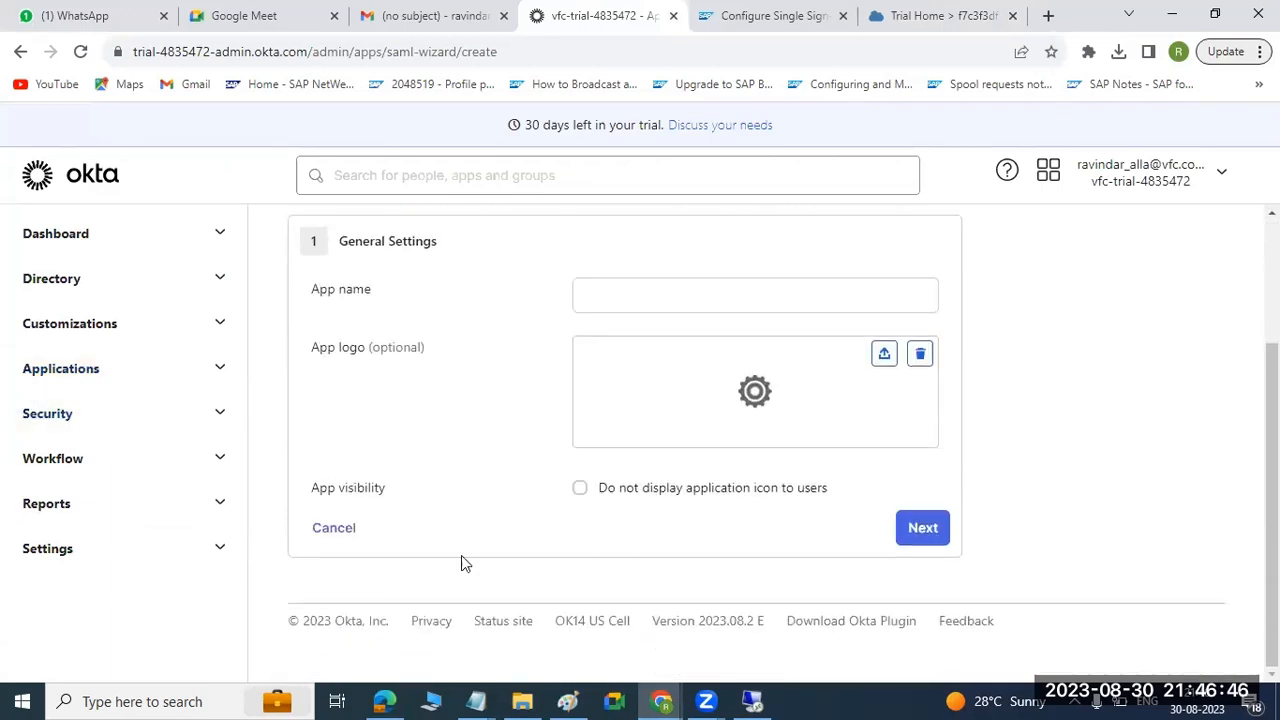
click(341, 524)
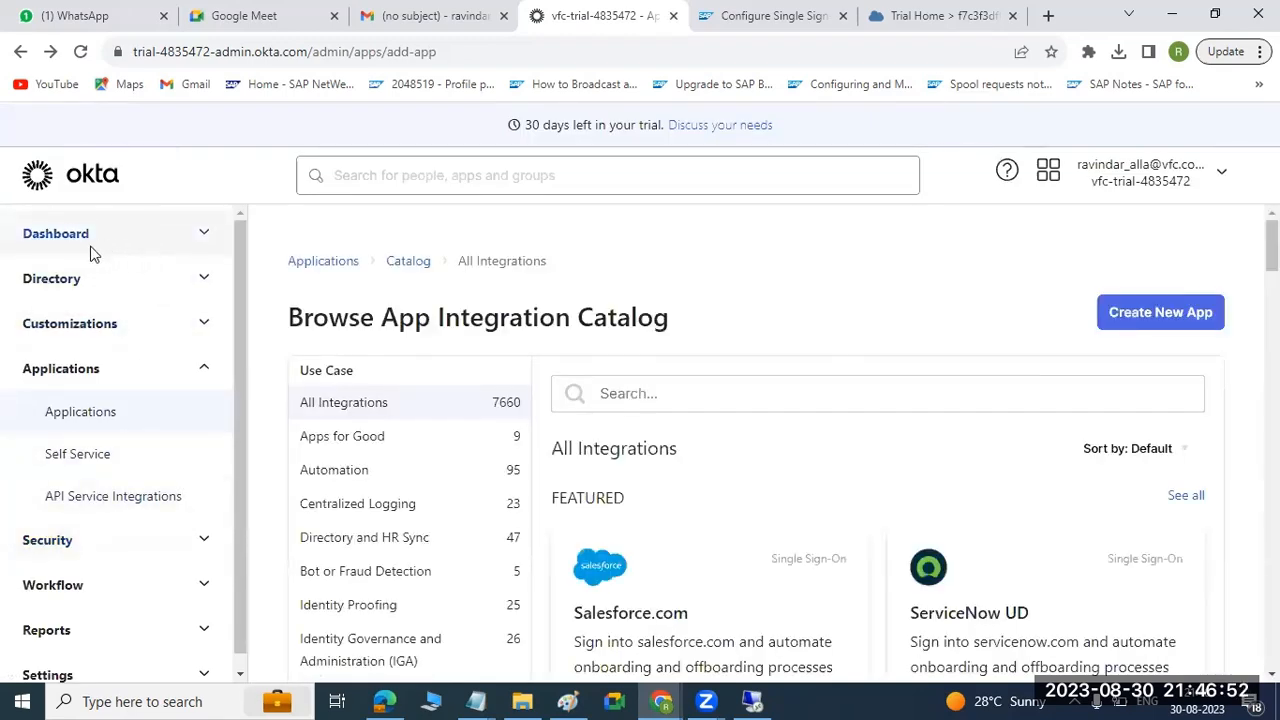
click(310, 264)
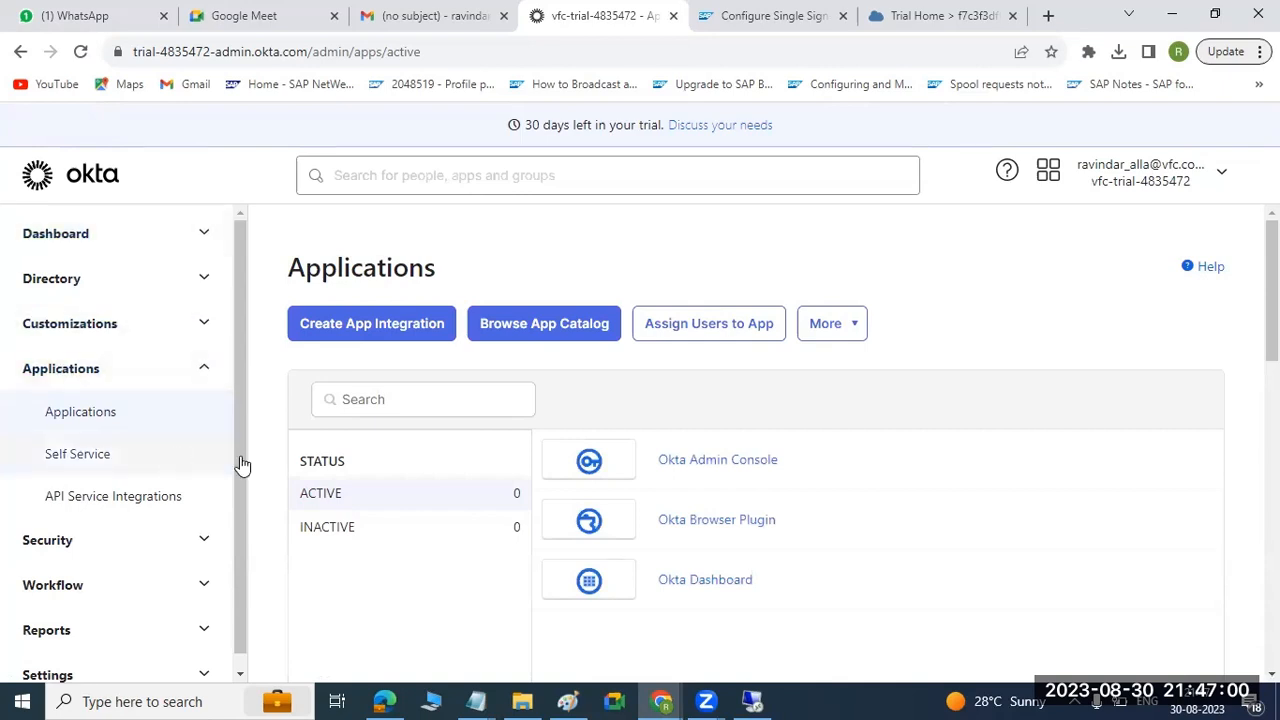
scroll(36, 285, down, 1)
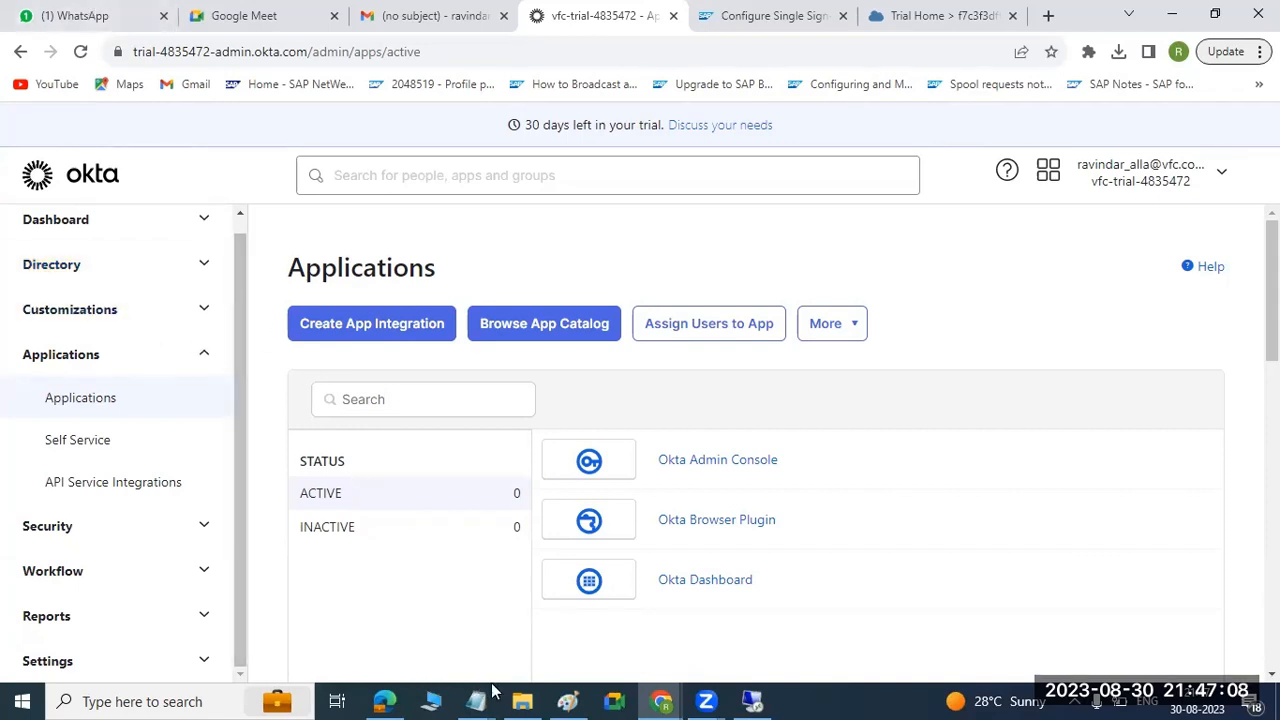
Open the Downloads folder in File Explorer and try to open the Configure Single Sign -BTP (1) document in Word.
click(522, 701)
click(80, 242)
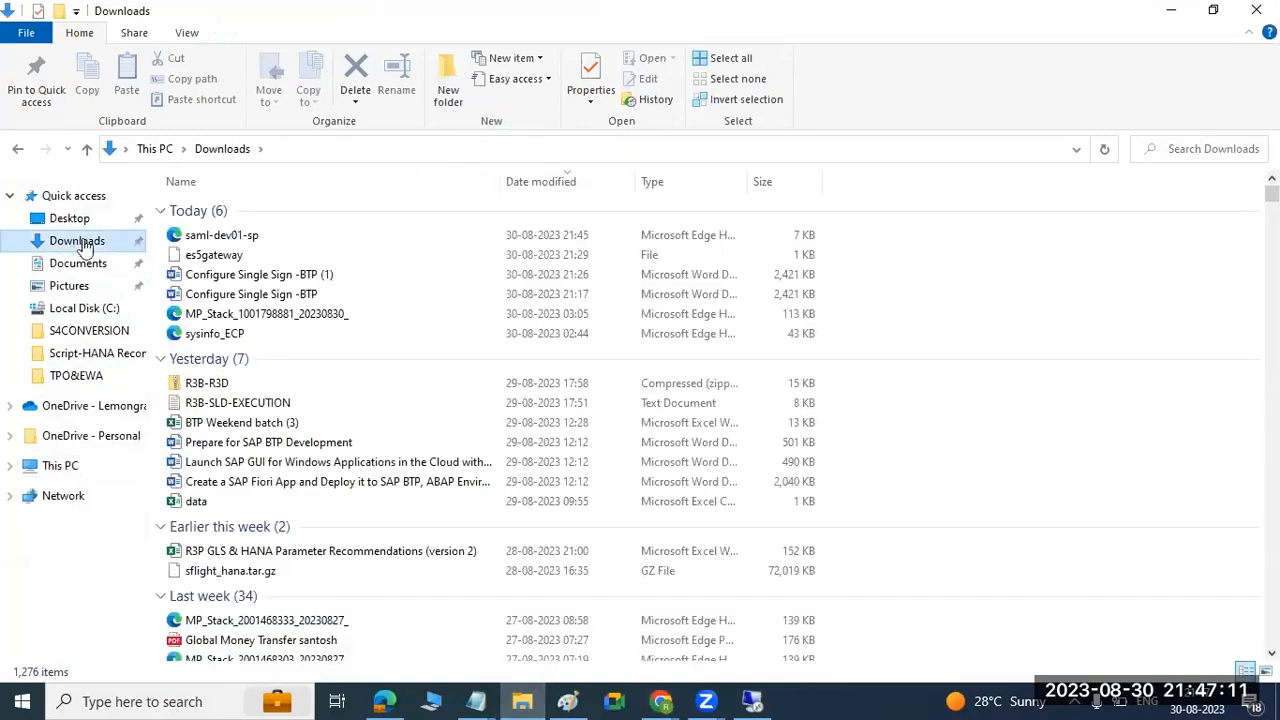
click(226, 278)
double_click(226, 278)
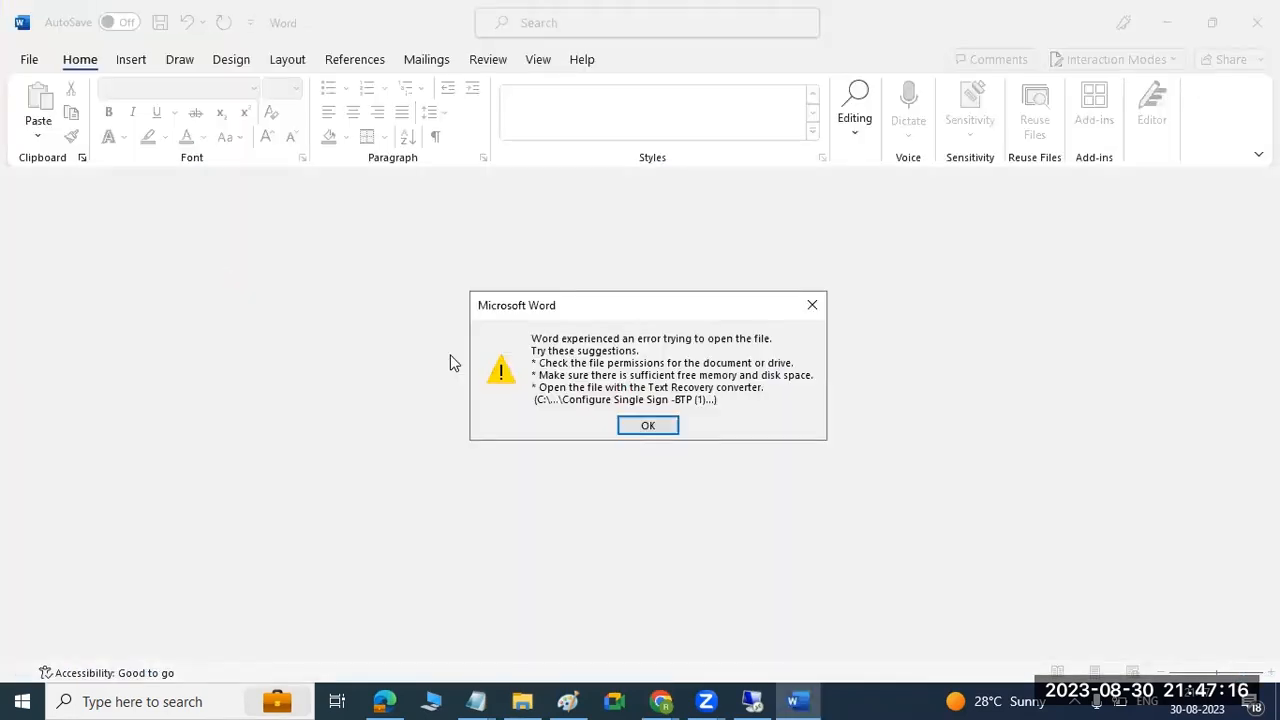
click(646, 428)
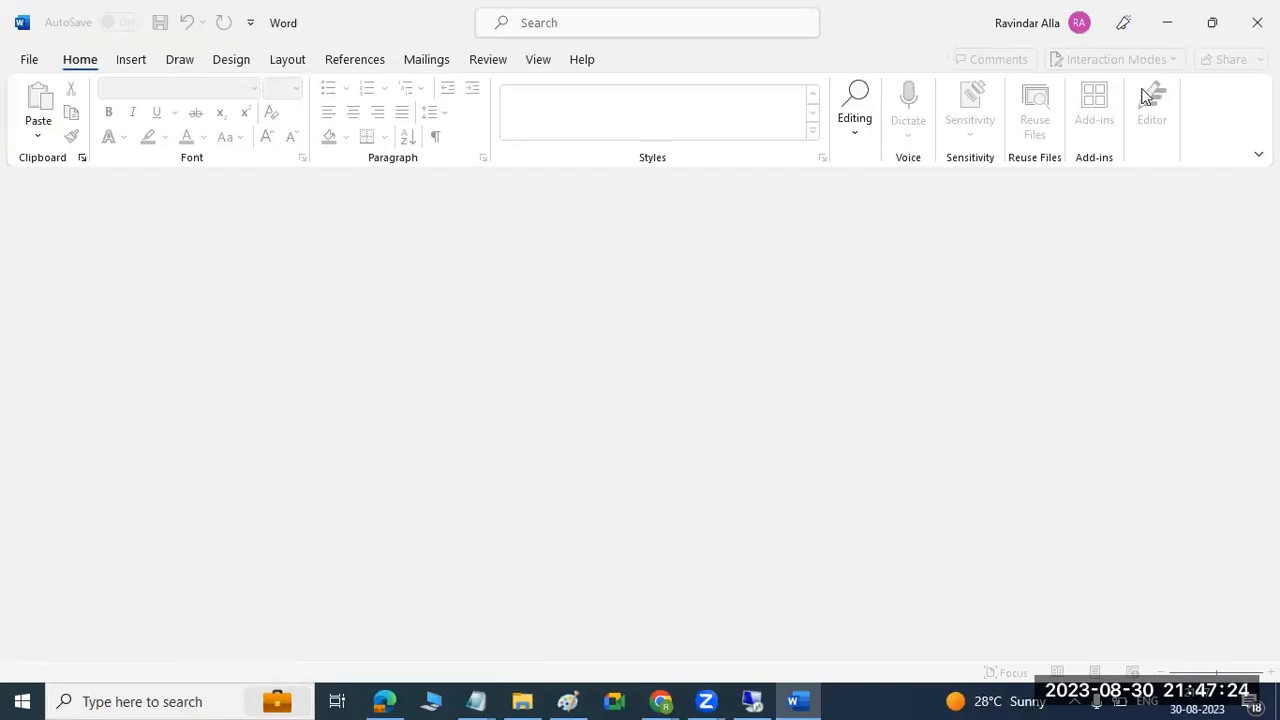
click(1257, 22)
Open the Configure Single Sign -BTP document from Downloads in Word and enlarge the page view to 140%.
double_click(311, 290)
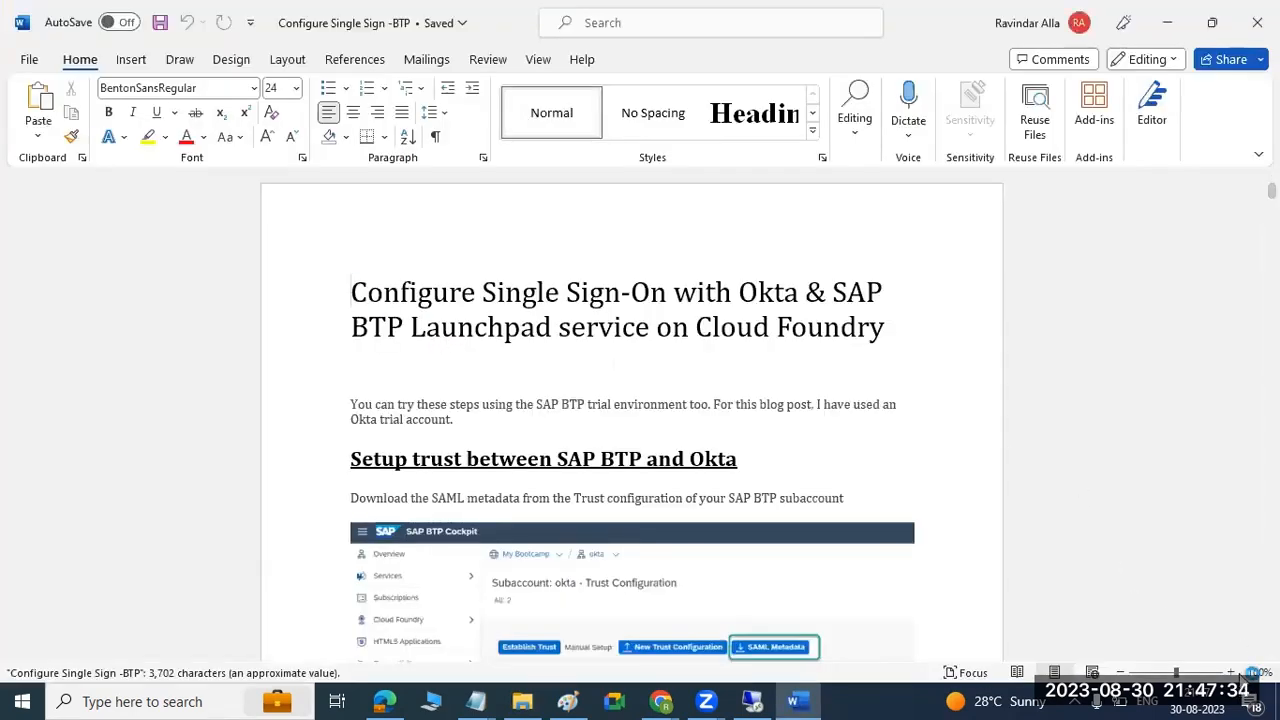
click(1231, 673)
click(1231, 673)
click(1231, 673)
click(1231, 673)
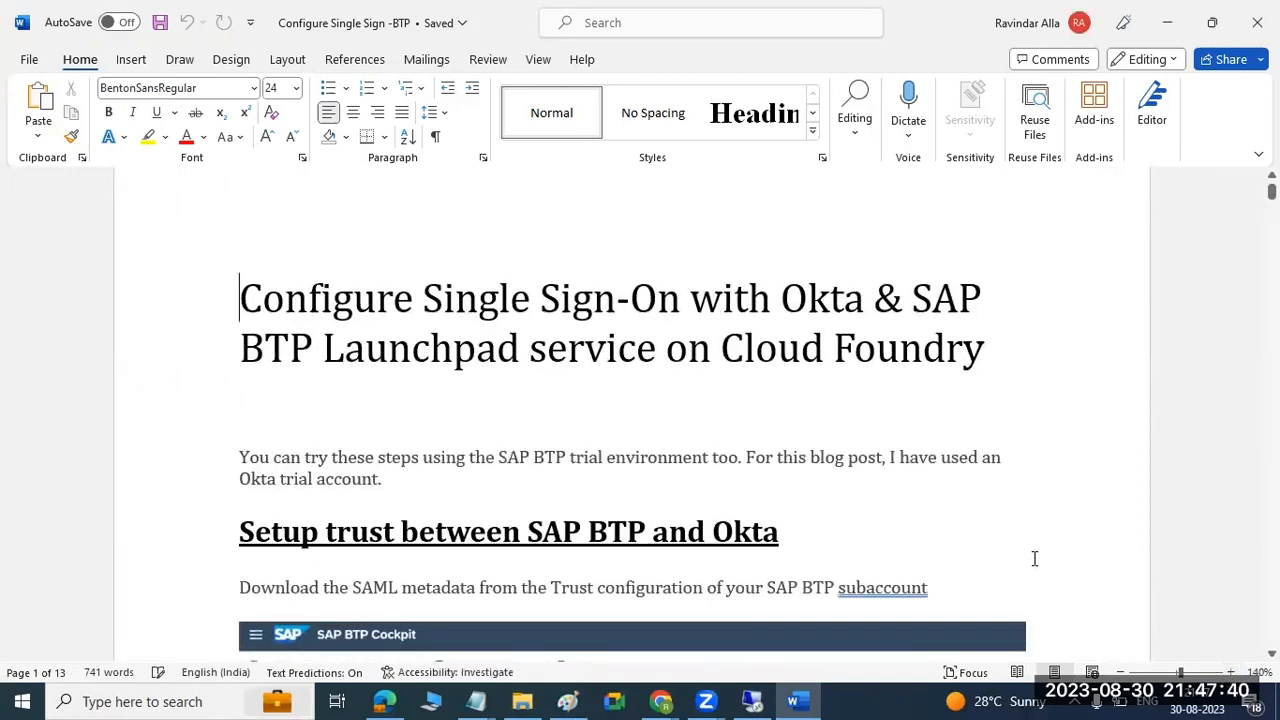
Review the guide's trust setup section, highlighting the SAML metadata download sentence and the instruction to create an Okta application for SAP BTP.
scroll(1031, 560, down, 3)
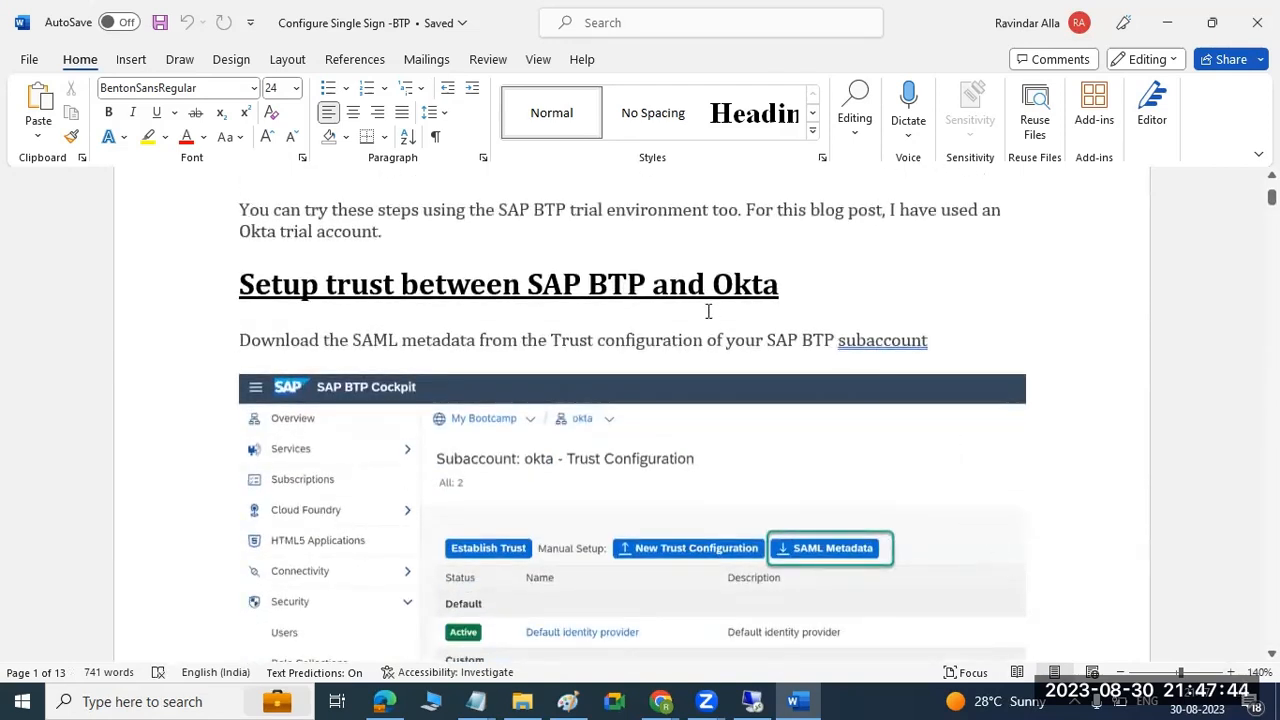
scroll(708, 311, down, 1)
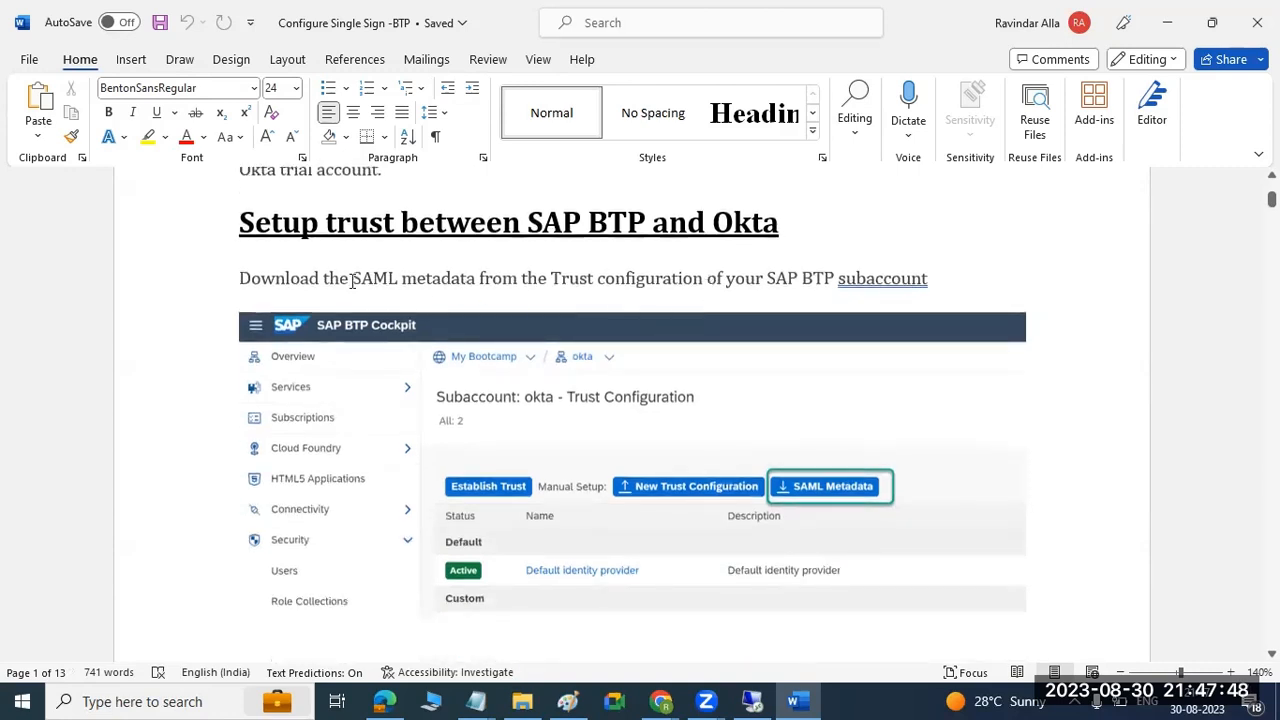
drag(352, 281, 733, 283)
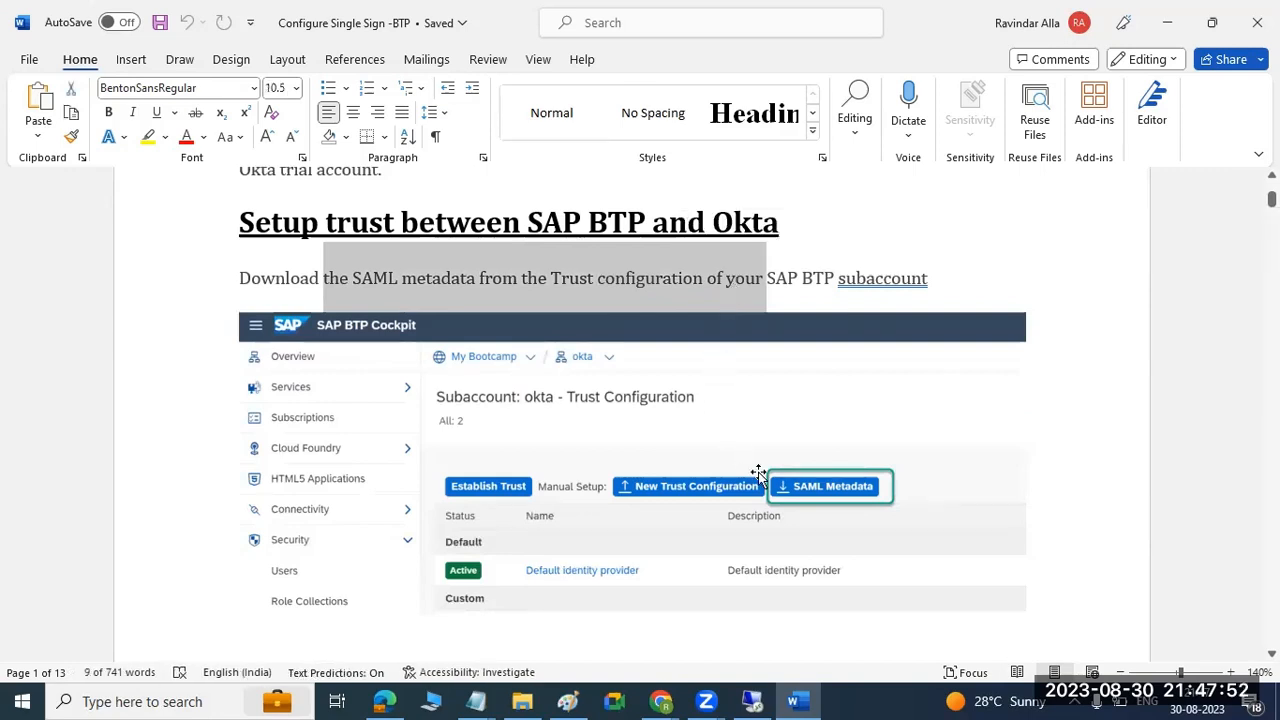
scroll(803, 493, down, 3)
scroll(803, 495, down, 4)
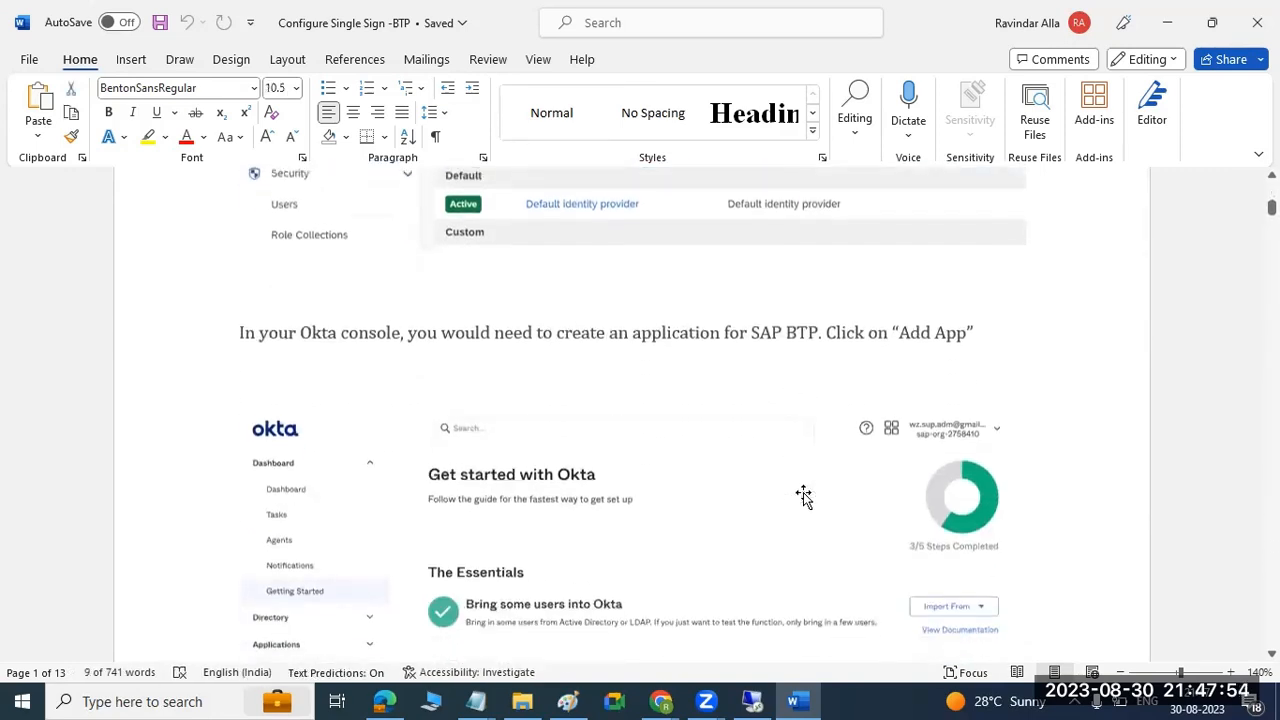
drag(424, 331, 934, 331)
scroll(914, 331, down, 3)
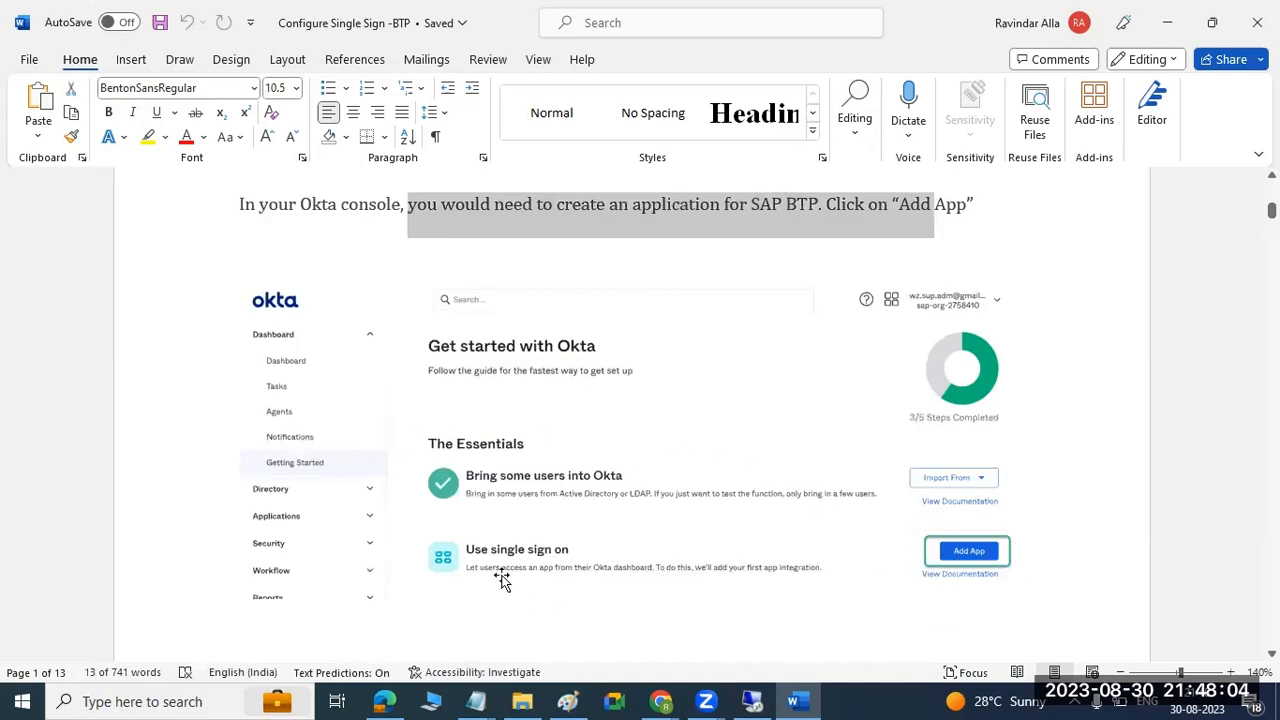
Return to the Okta admin console in Chrome and open the Getting Started page of the Dashboard section.
click(663, 700)
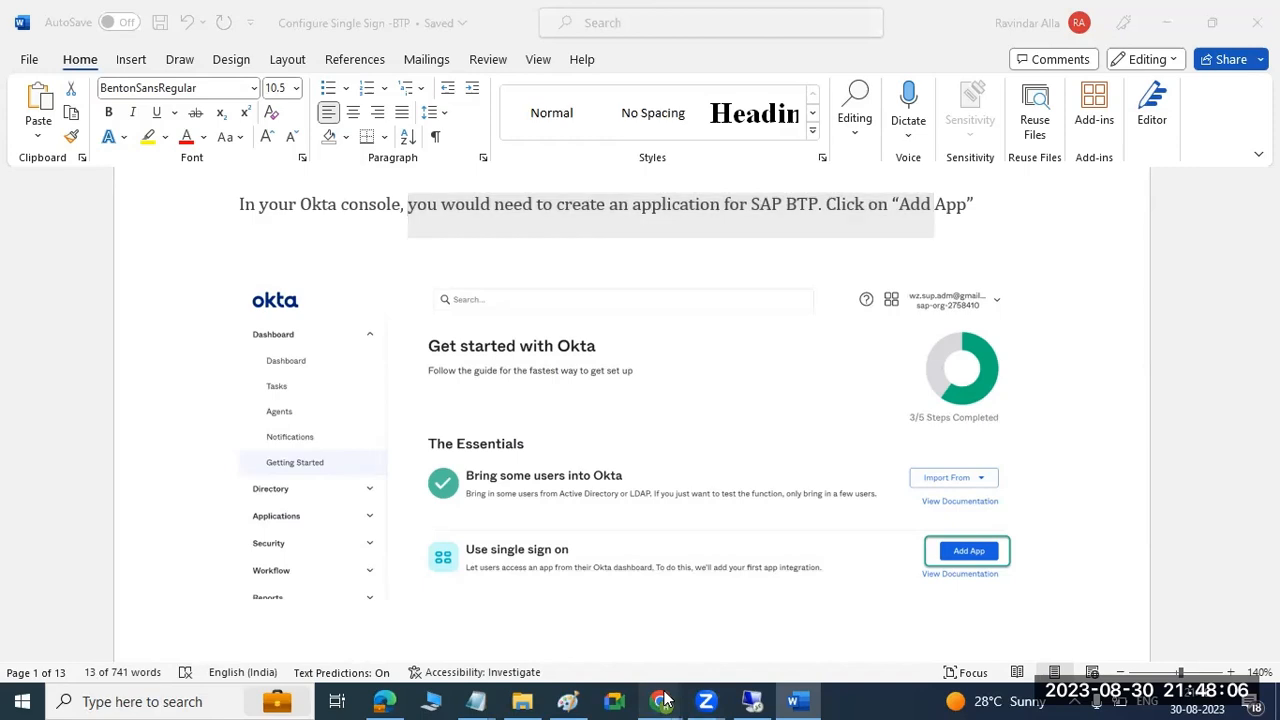
click(613, 630)
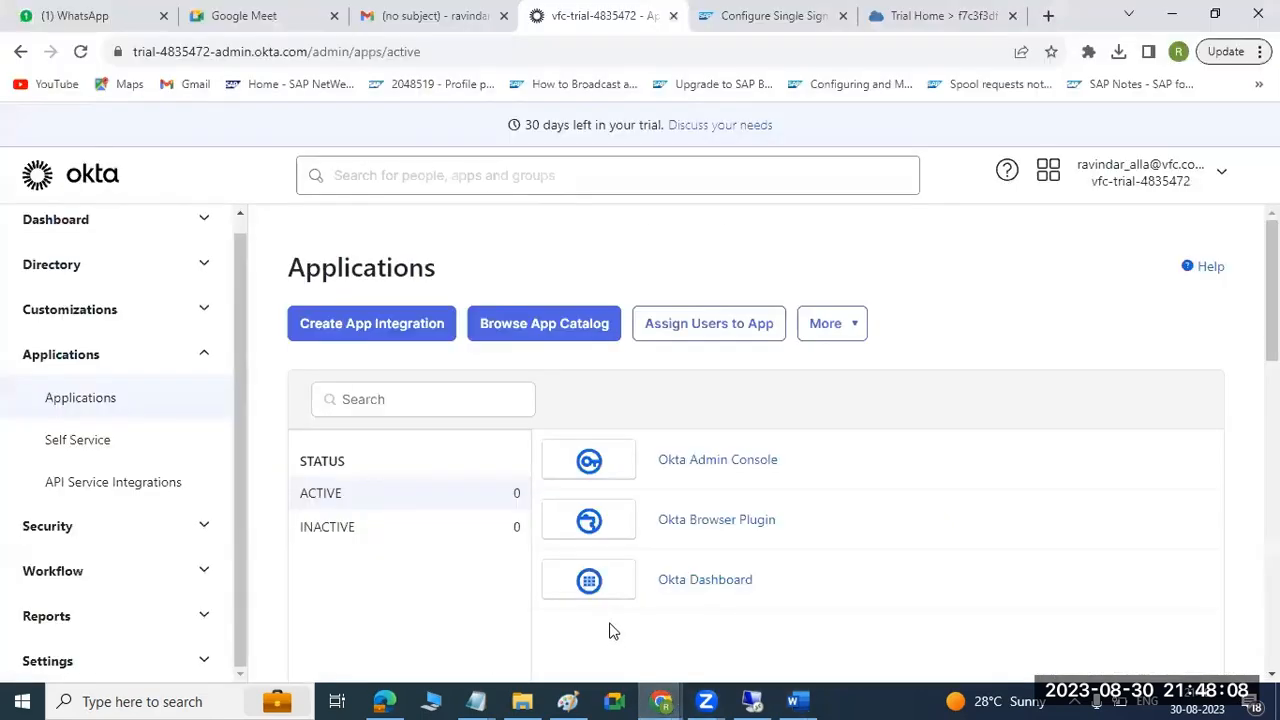
scroll(160, 380, up, 1)
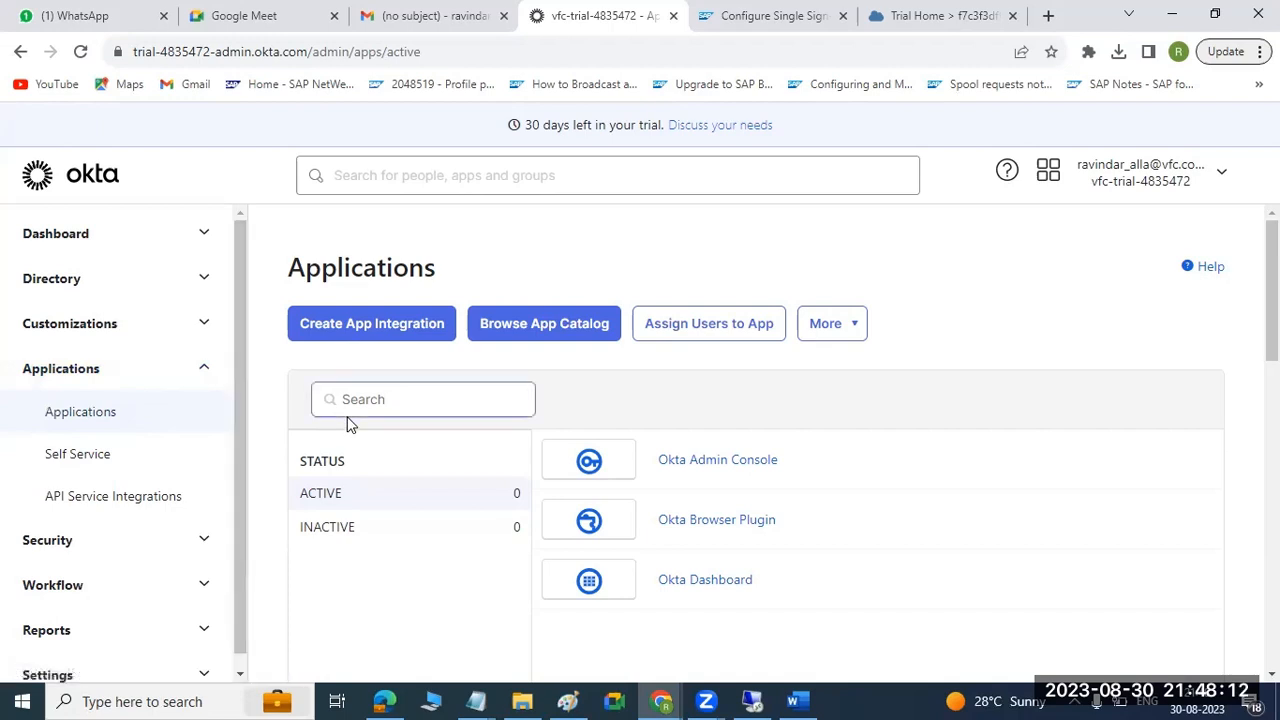
scroll(346, 423, down, 5)
scroll(346, 423, up, 5)
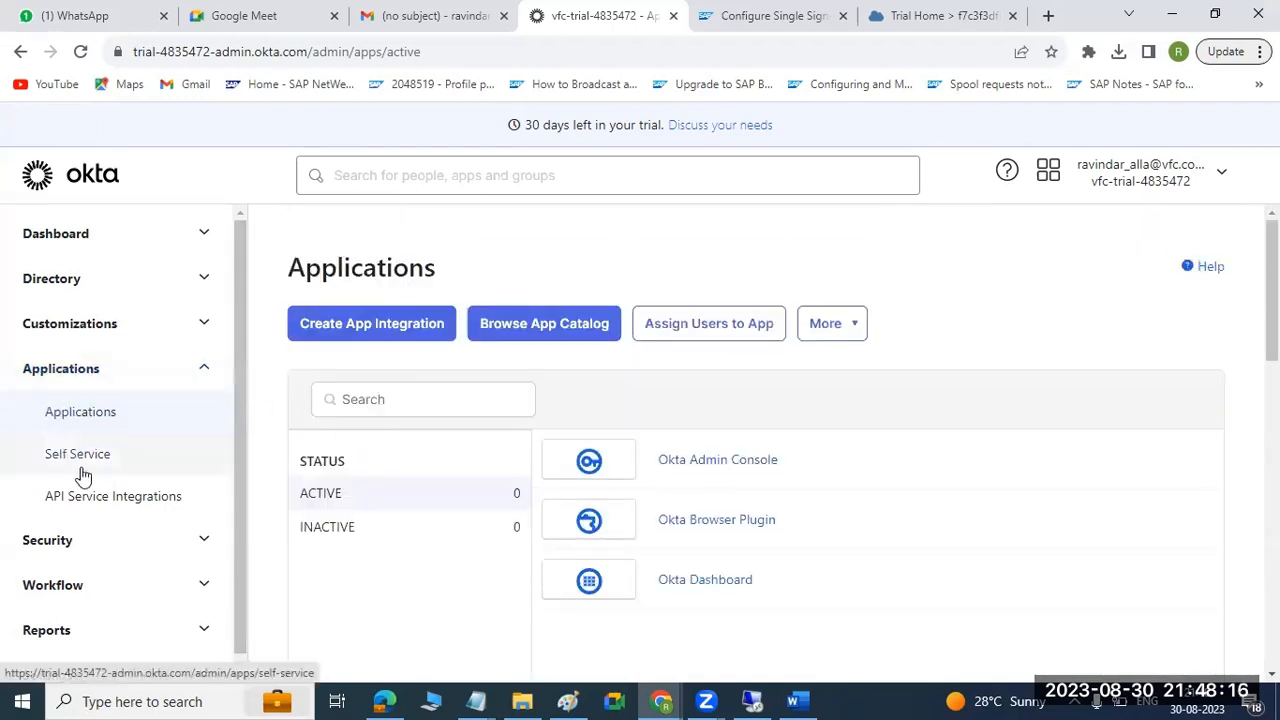
click(101, 245)
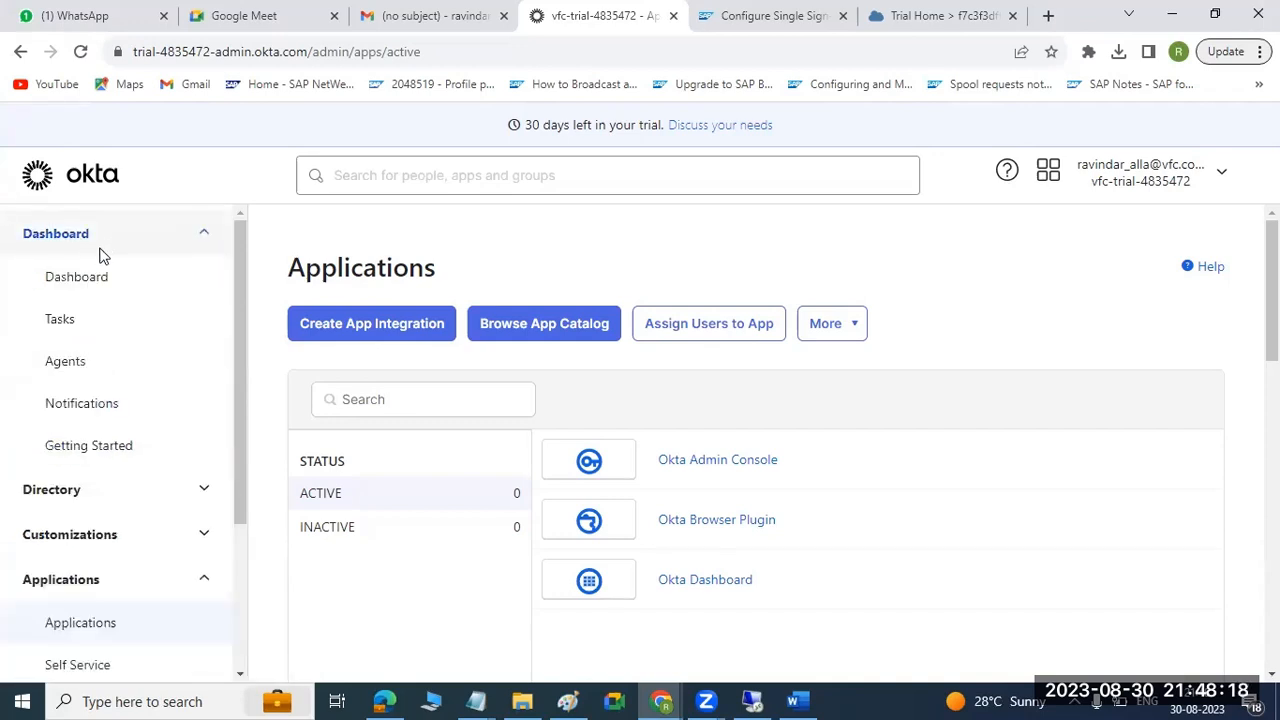
click(78, 446)
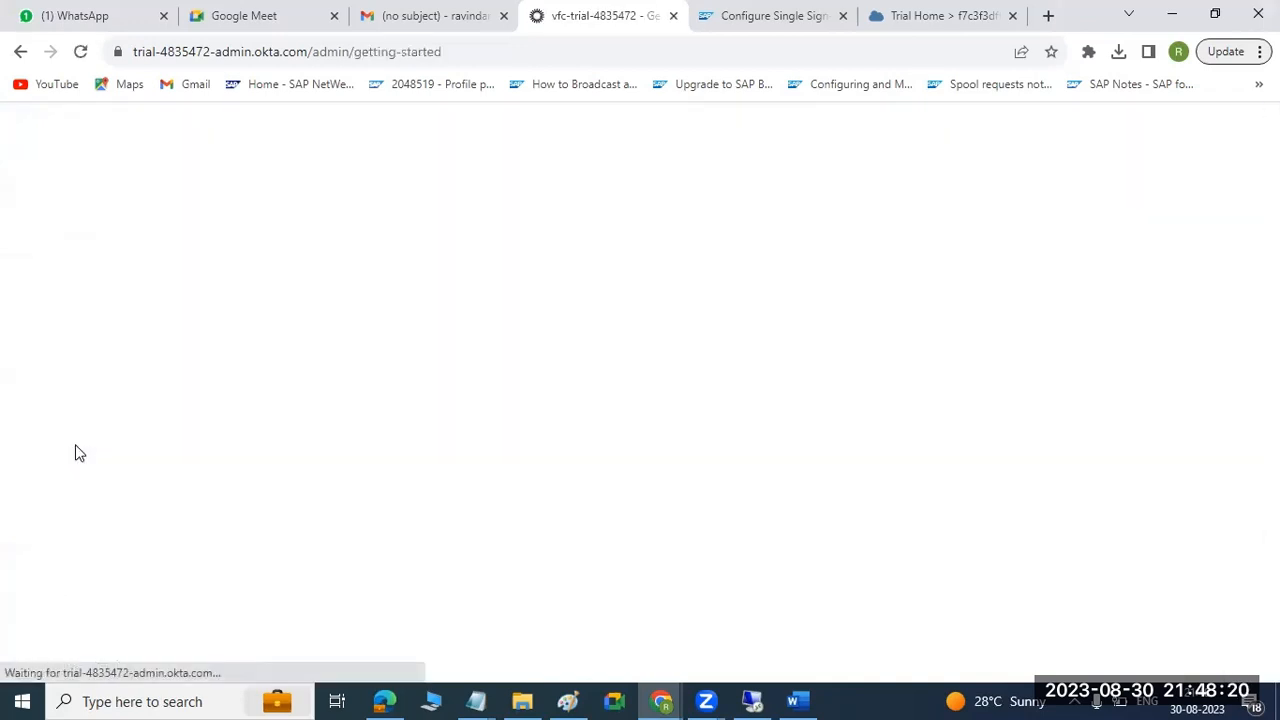
Find and highlight the "Add an app to use Single Sign-on" heading and start adding an app from that entry.
scroll(602, 370, down, 3)
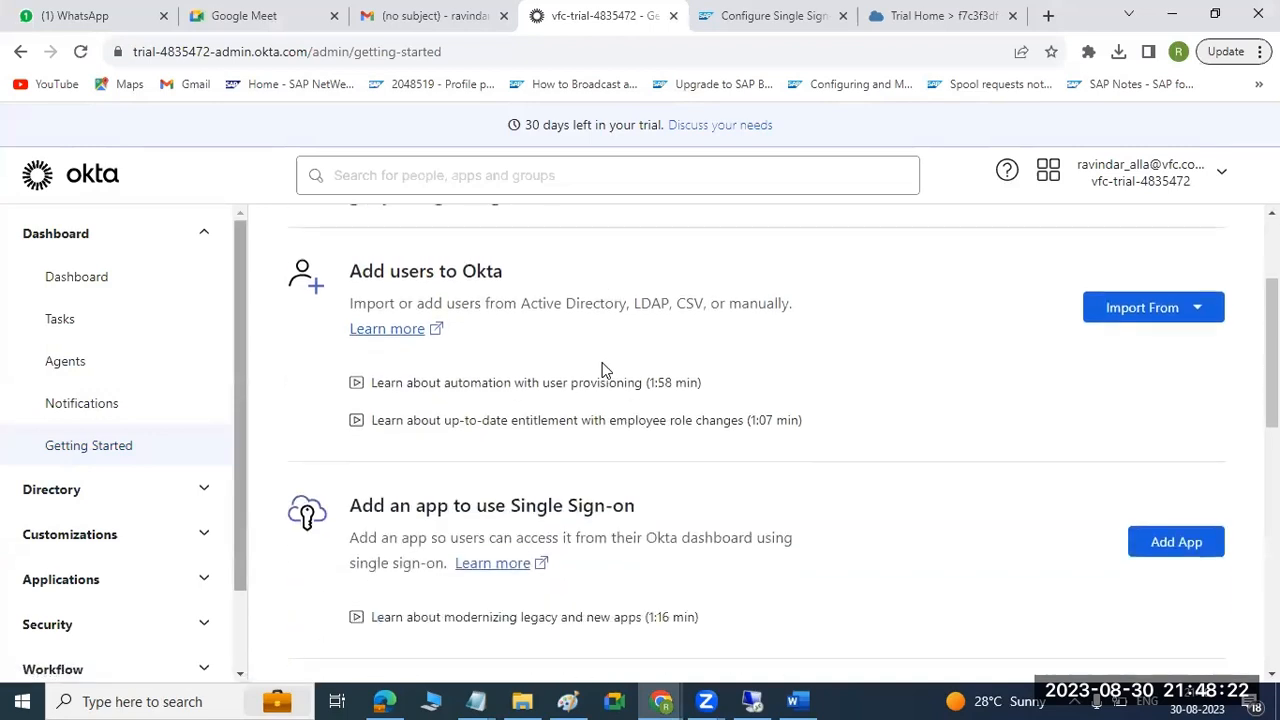
scroll(602, 370, down, 1)
drag(395, 410, 645, 418)
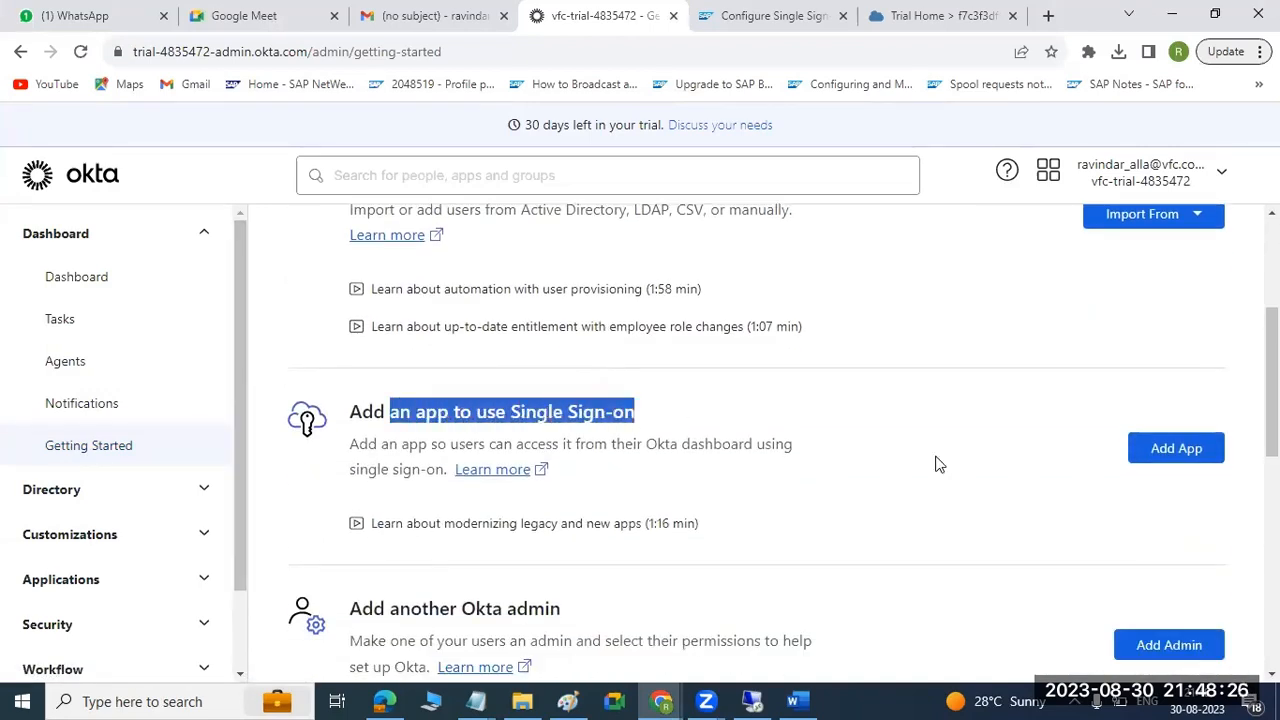
click(1200, 450)
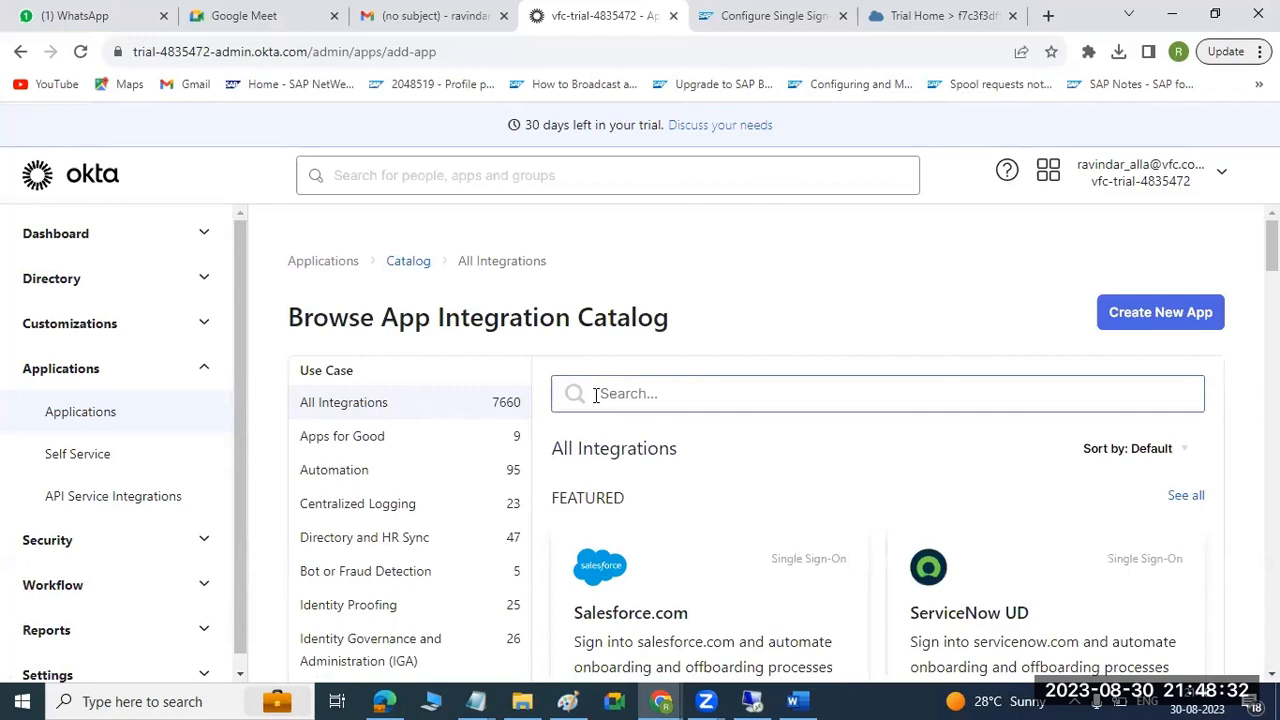
Create a new app integration with SAML 2.0 as the sign-in method and continue to its General Settings.
click(1157, 320)
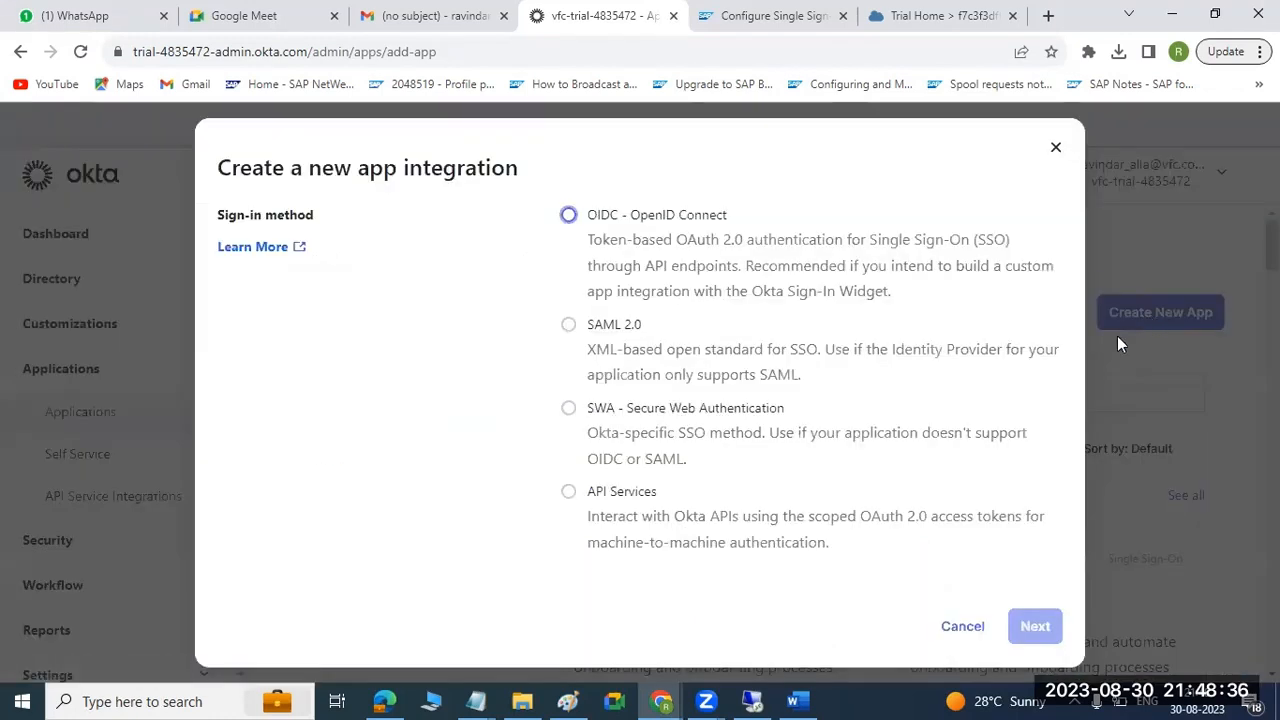
click(571, 336)
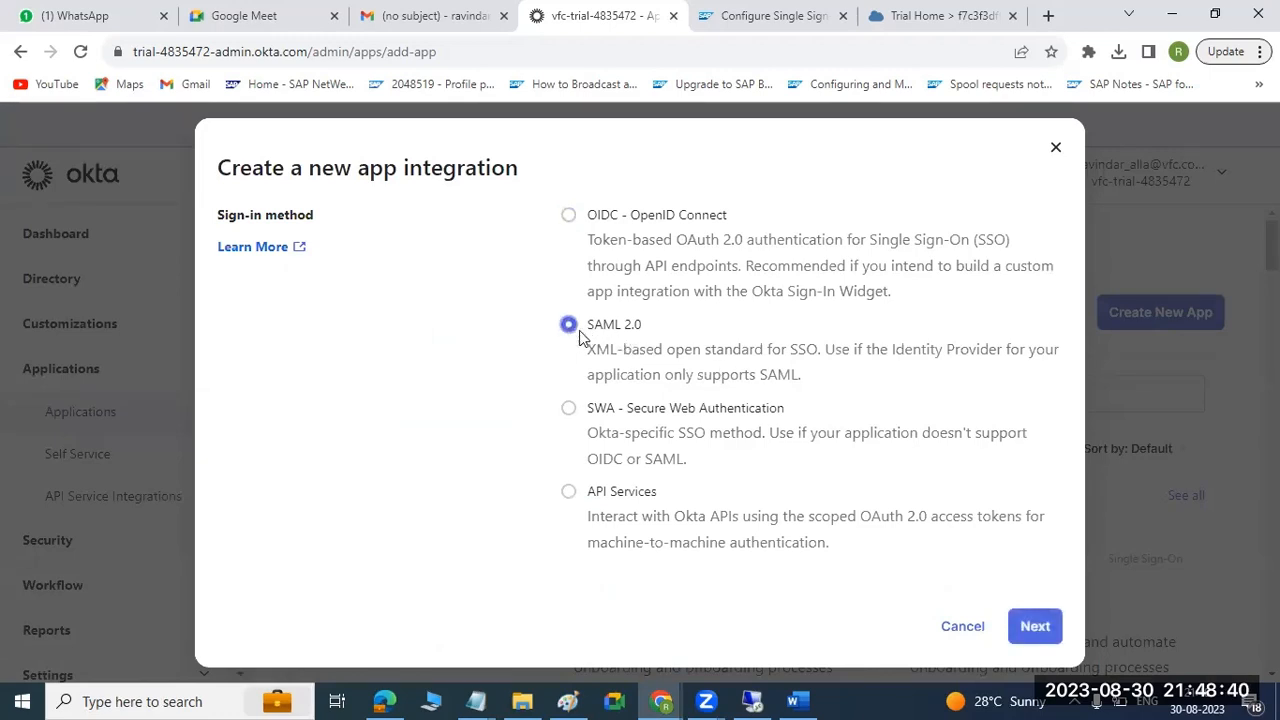
drag(655, 352, 806, 380)
click(1035, 626)
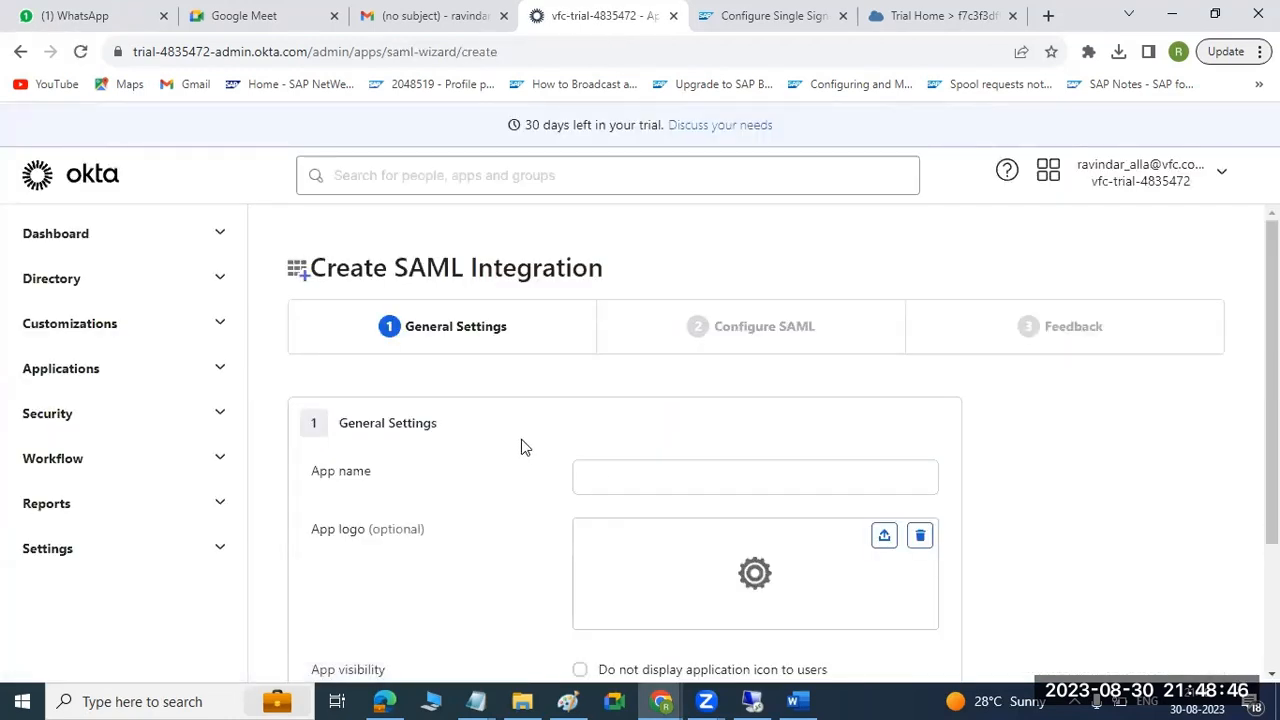
Name the SAML app "SAP ECP - OKTA IDP" in the General Settings.
click(618, 473)
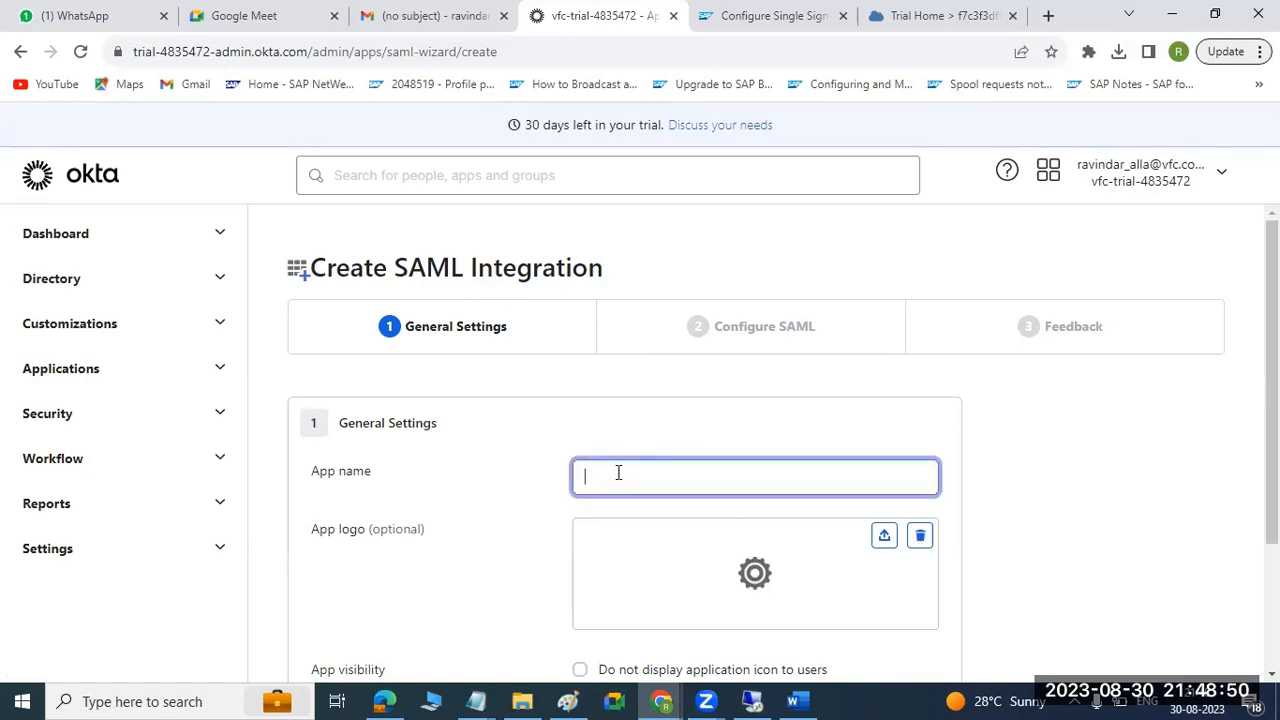
text(SAP)
text(SCP - OKTA)
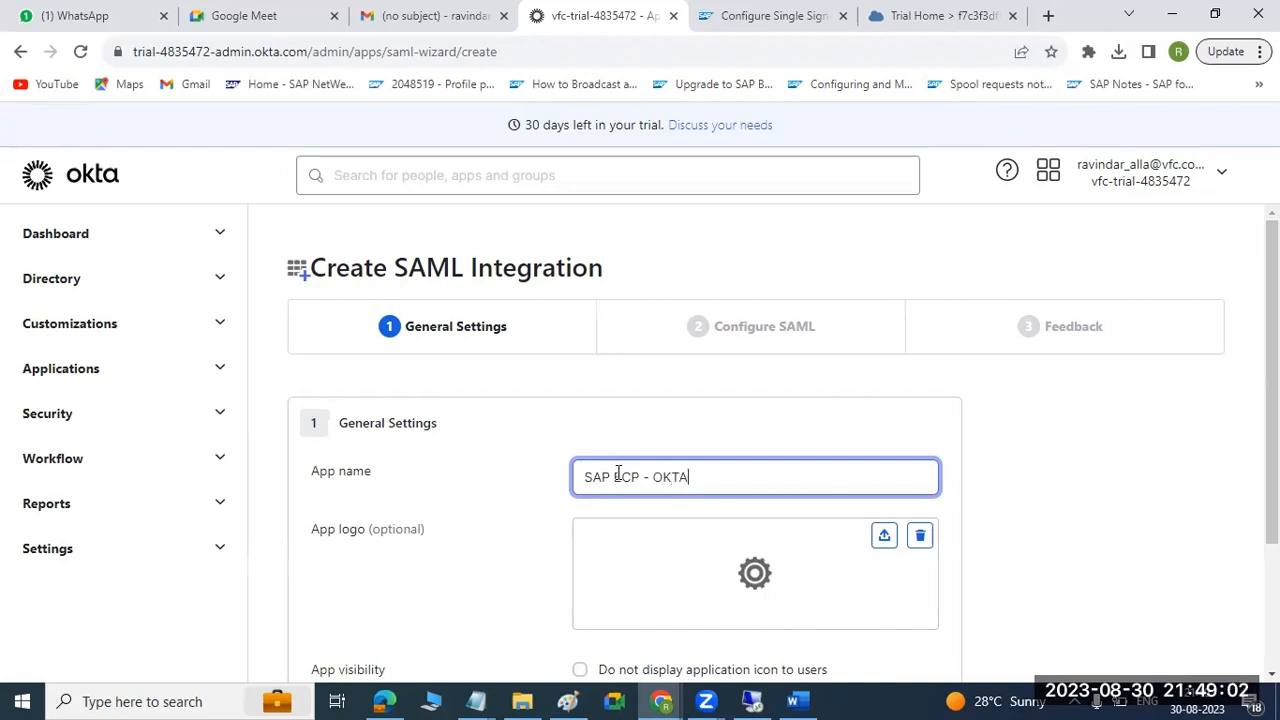
drag(614, 476, 639, 477)
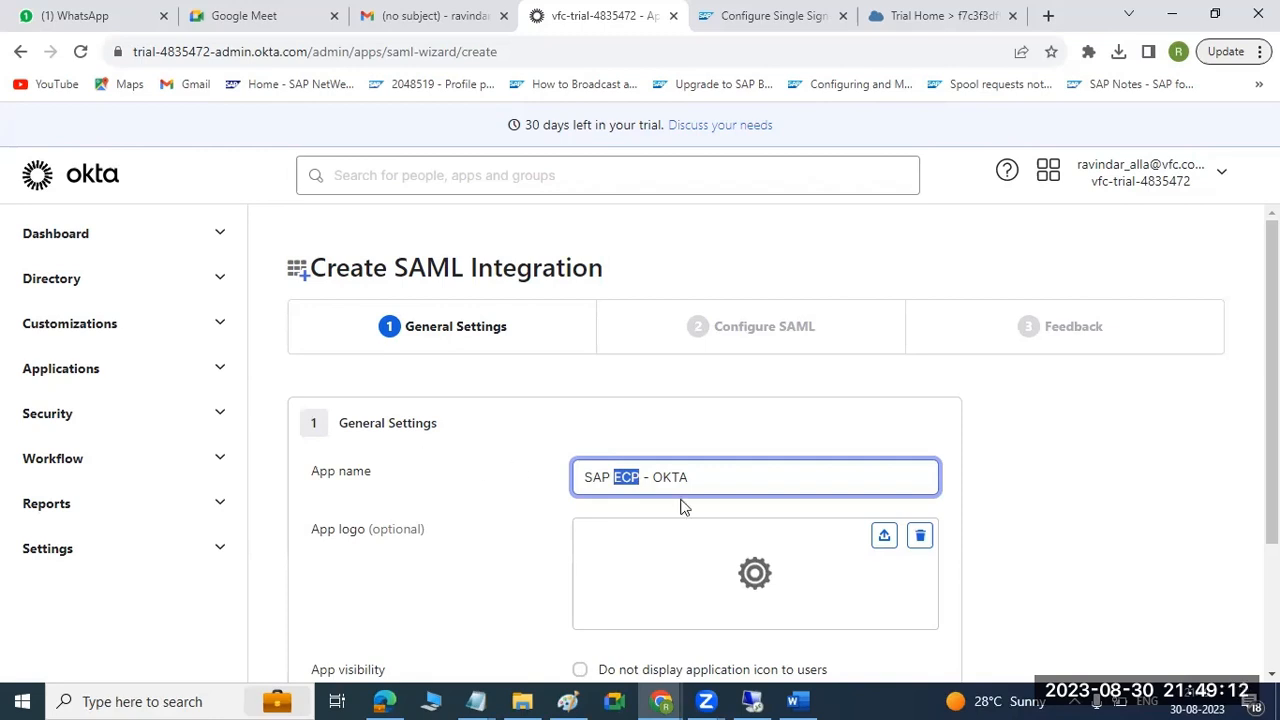
click(706, 481)
scroll(729, 486, down, 1)
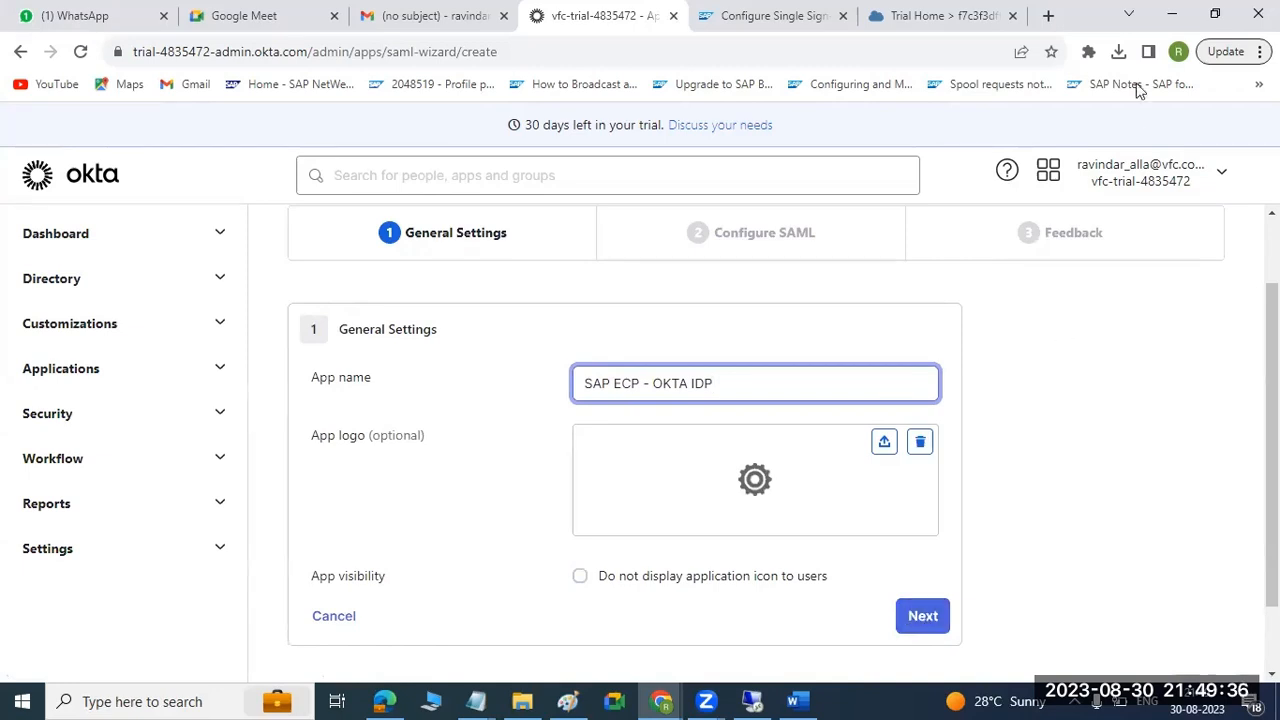
Search Google for "SAP LOGO" in a new tab and open the preview of the circular blue SAP logo image.
click(1050, 12)
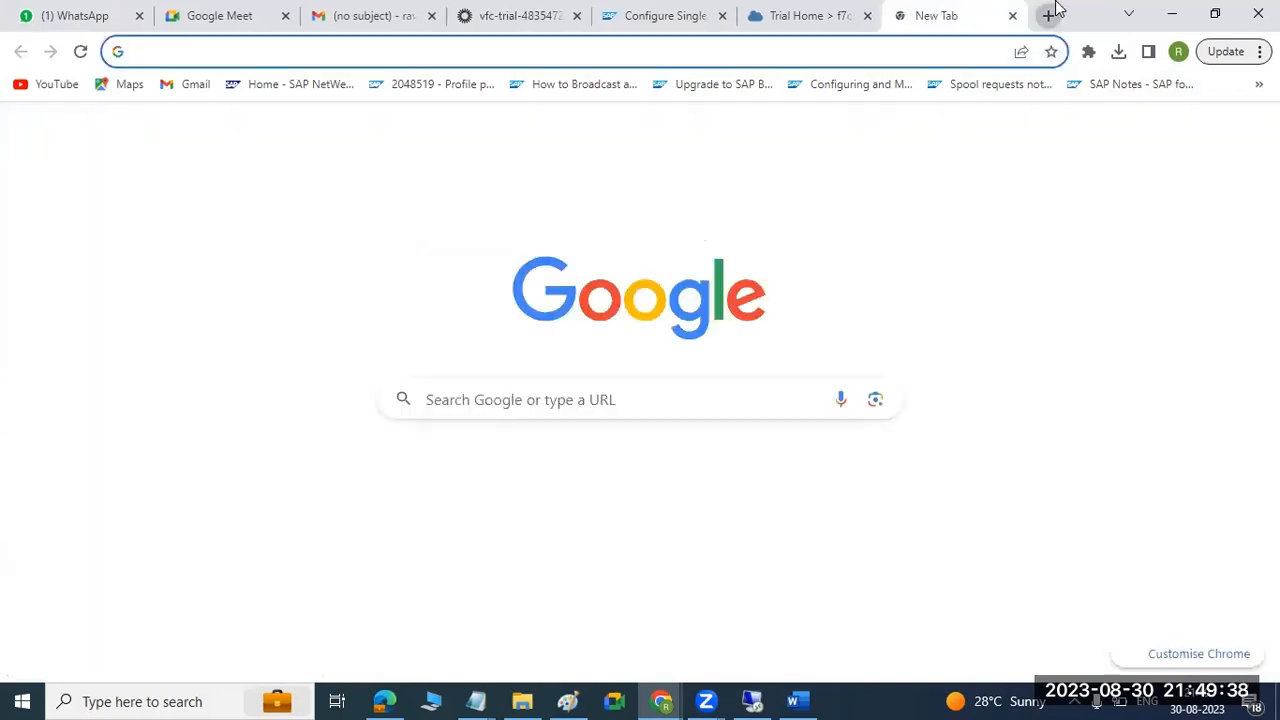
text(SAP)
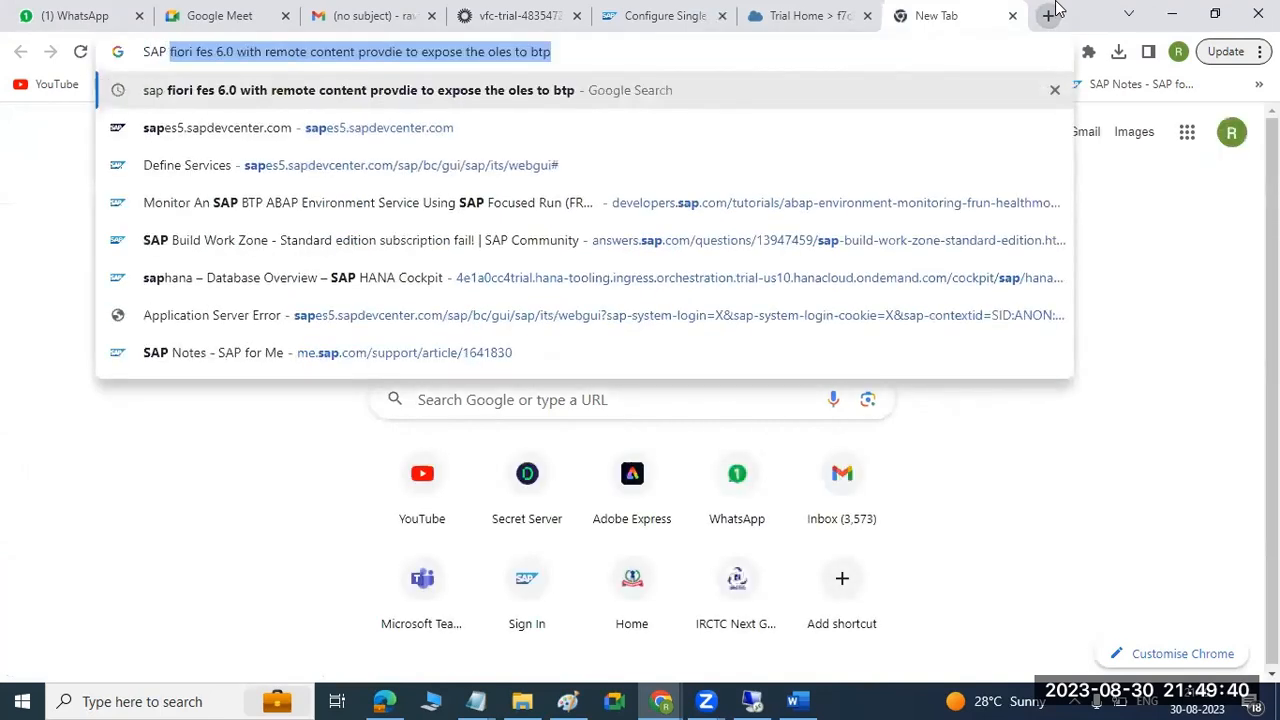
text( LOGO)
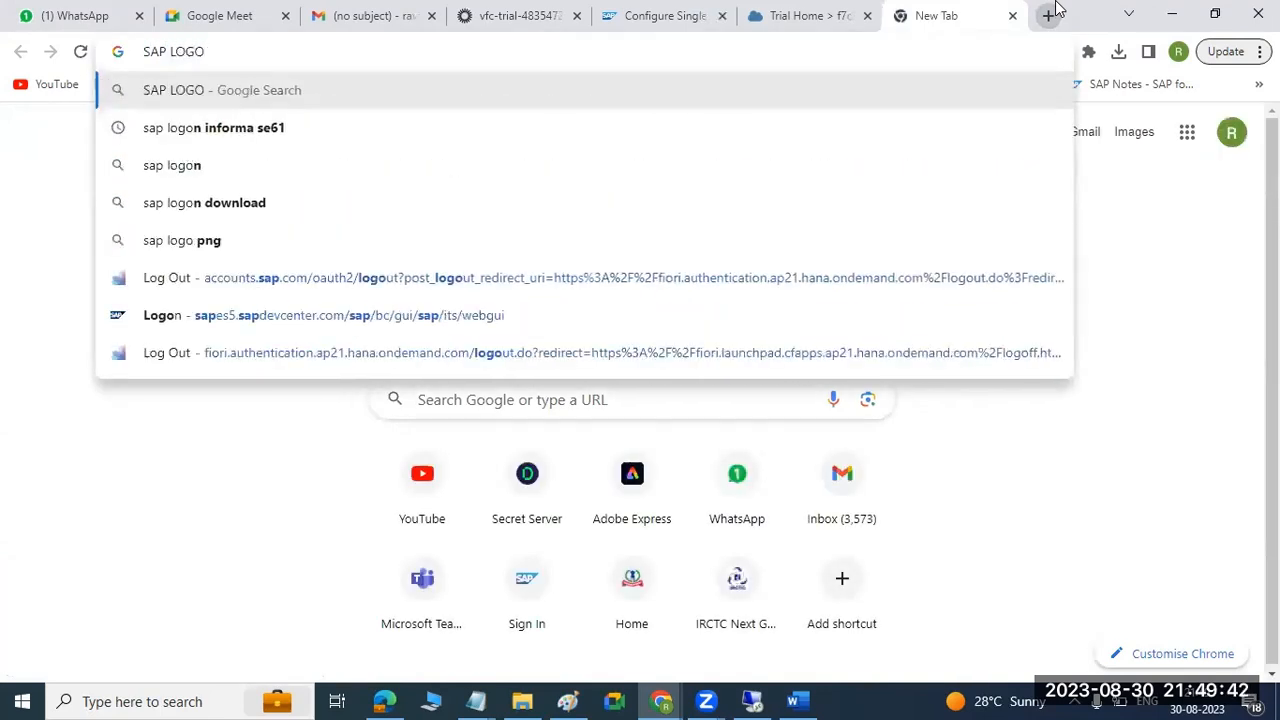
key(Return)
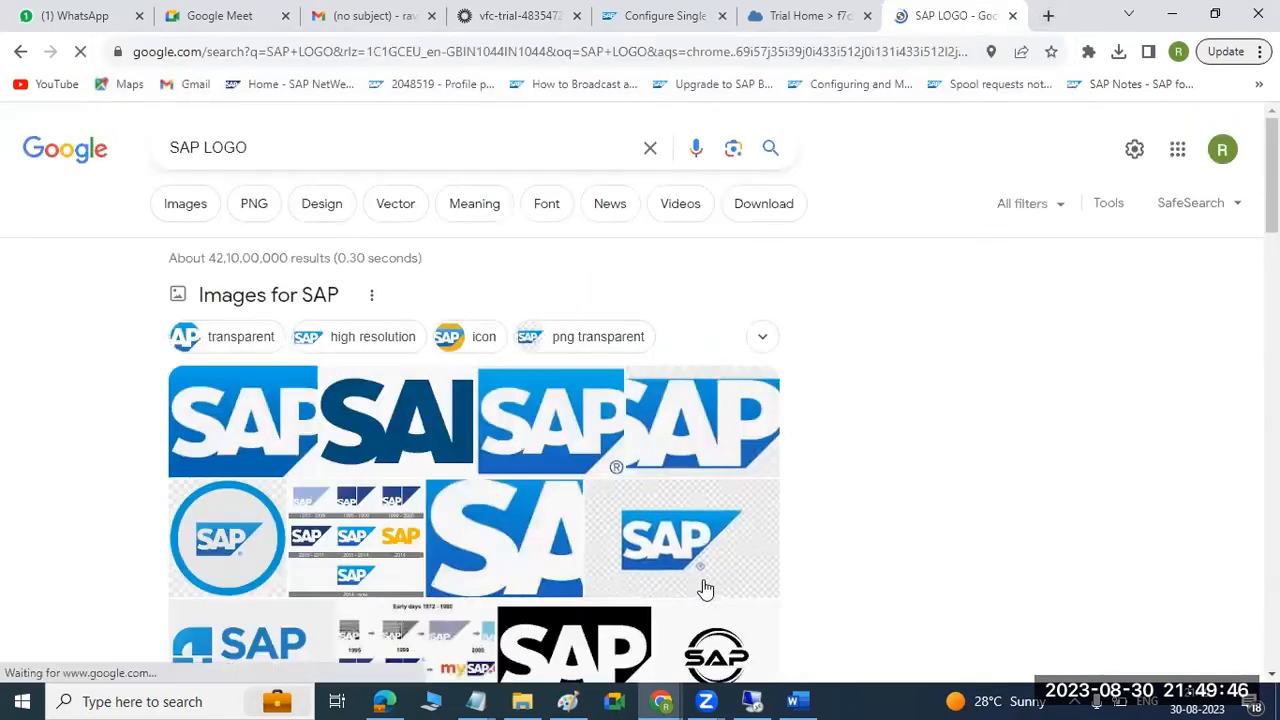
scroll(430, 540, down, 2)
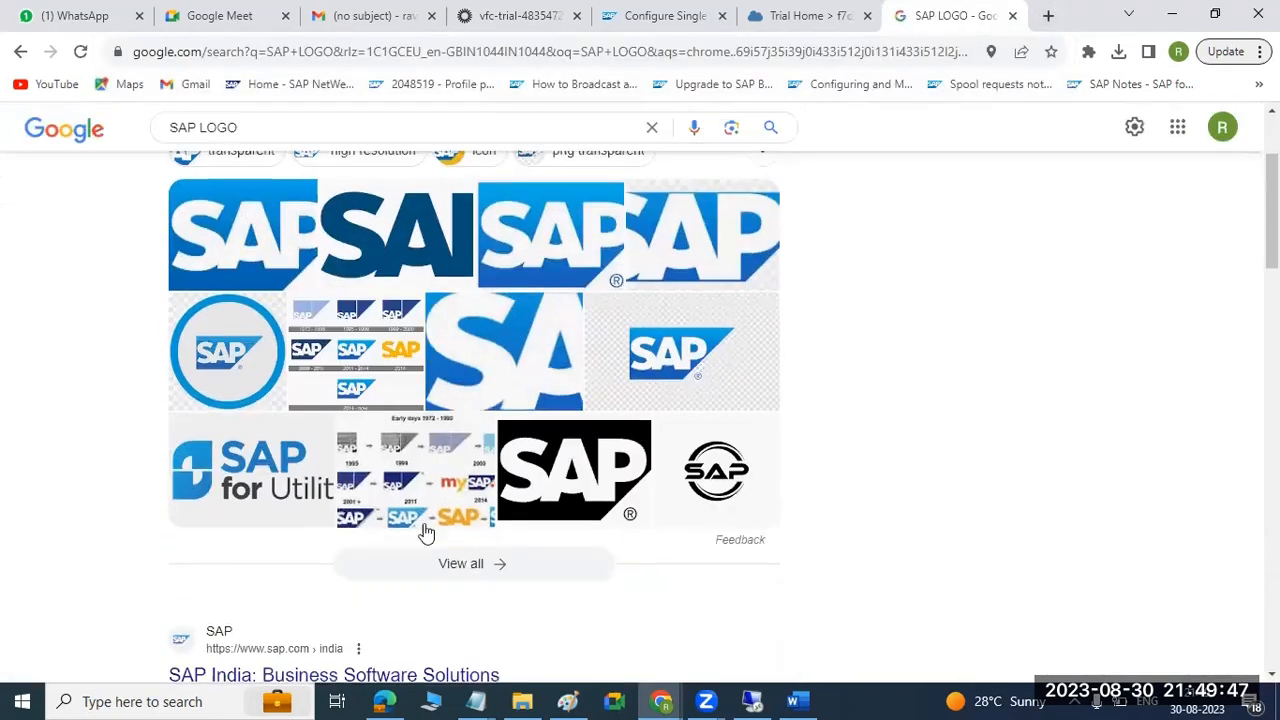
click(236, 375)
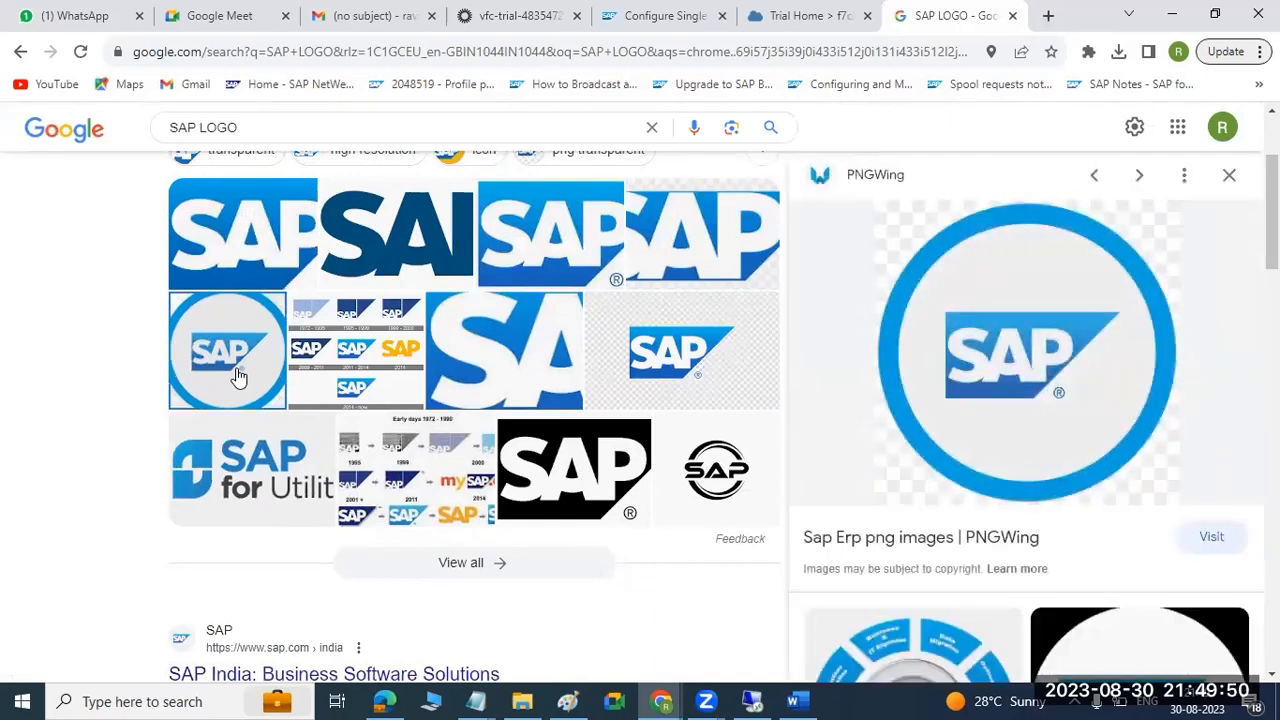
Switch to Snipping Tool and capture the enlarged circular SAP logo as a new snip.
click(222, 698)
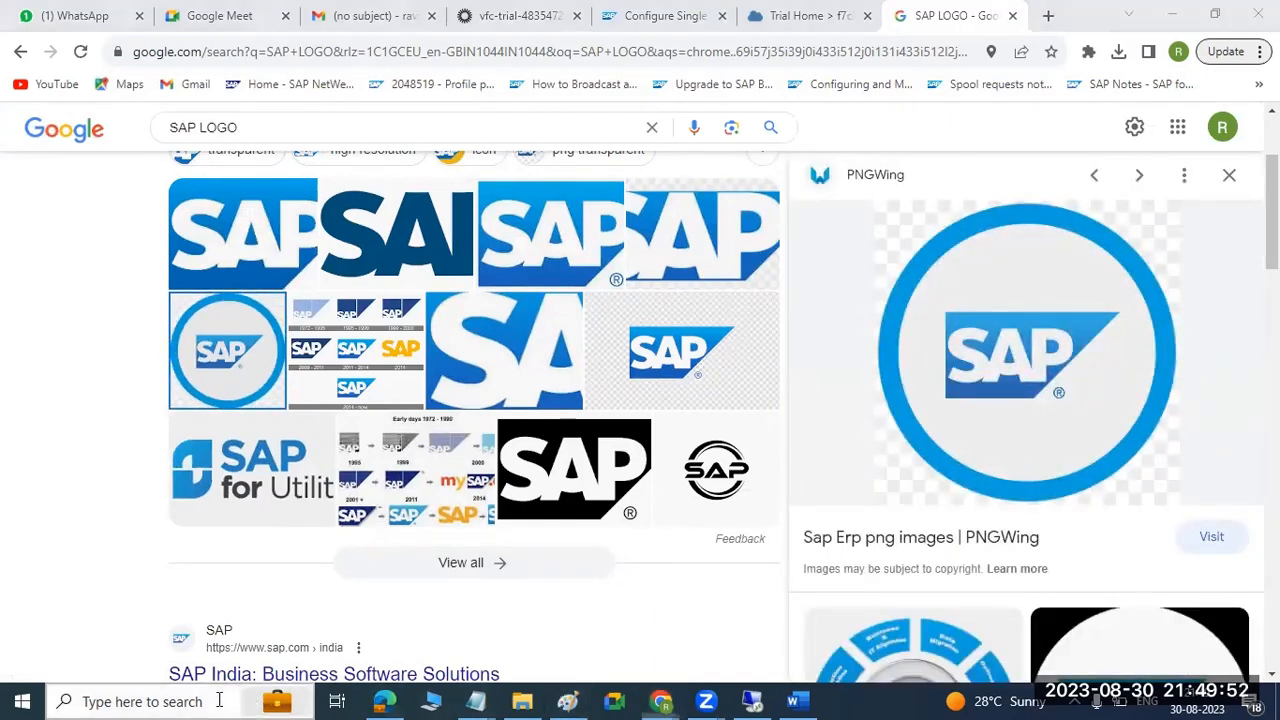
text(sn)
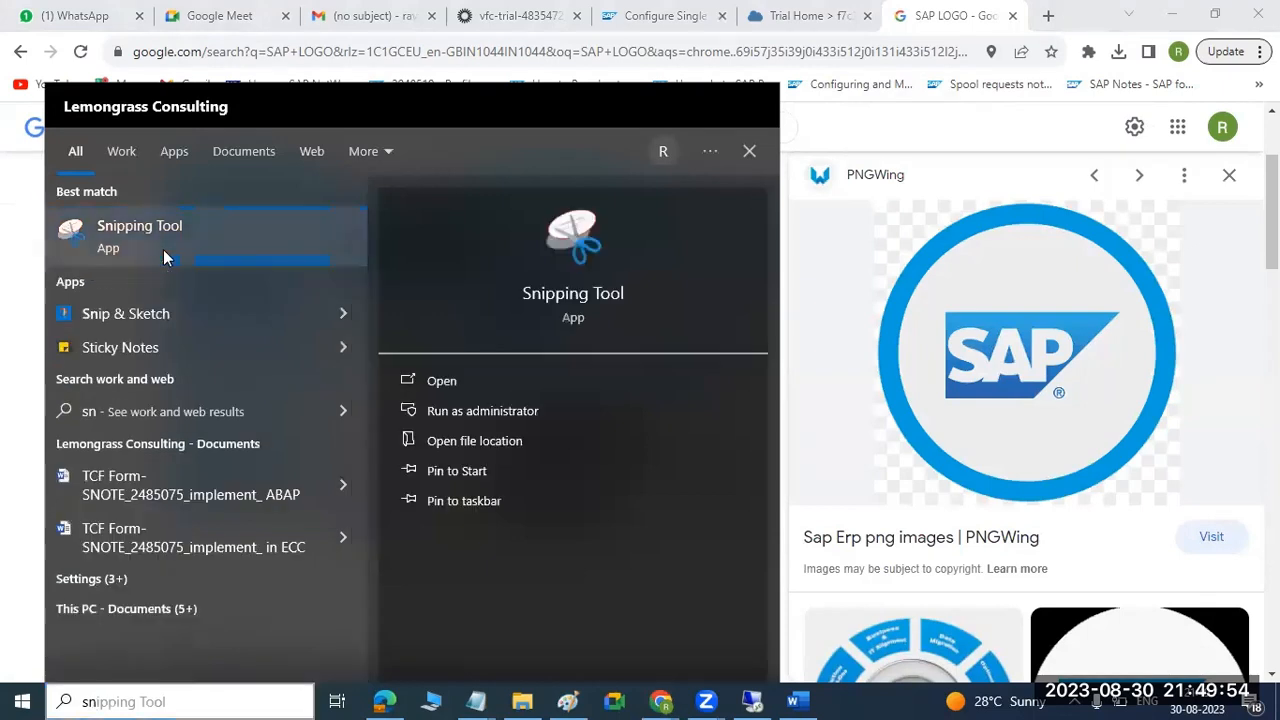
click(163, 249)
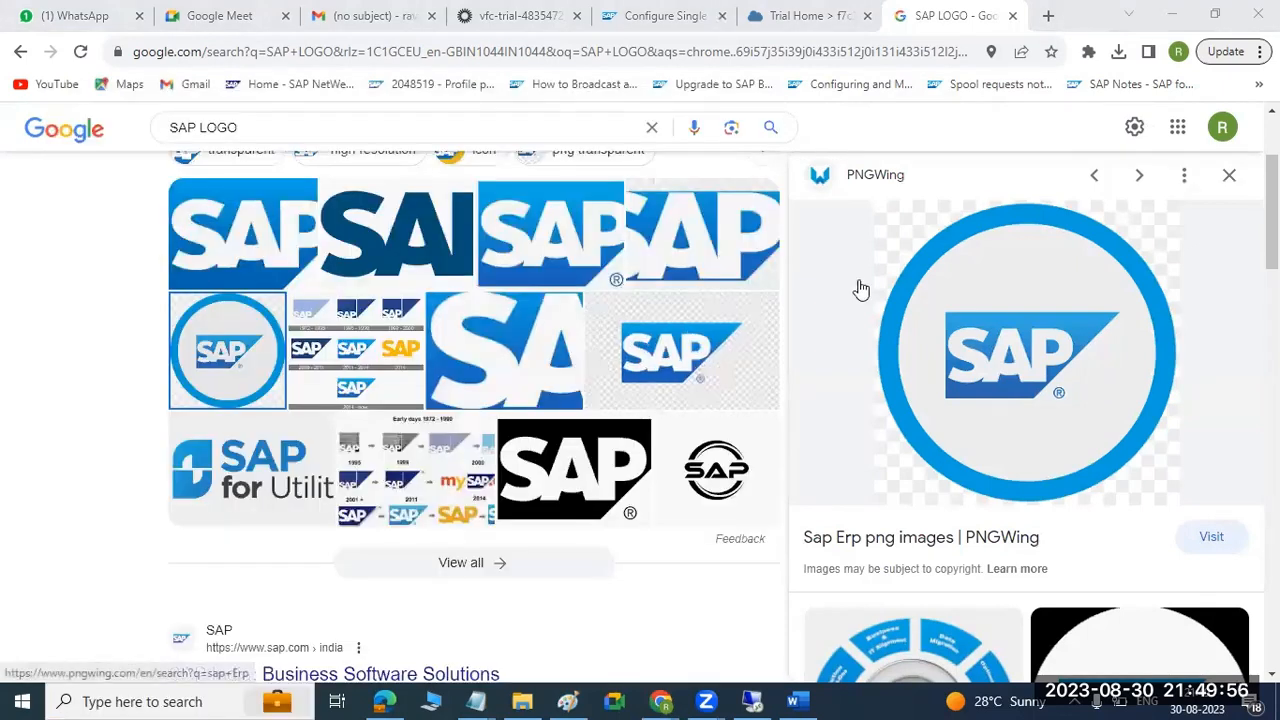
click(915, 65)
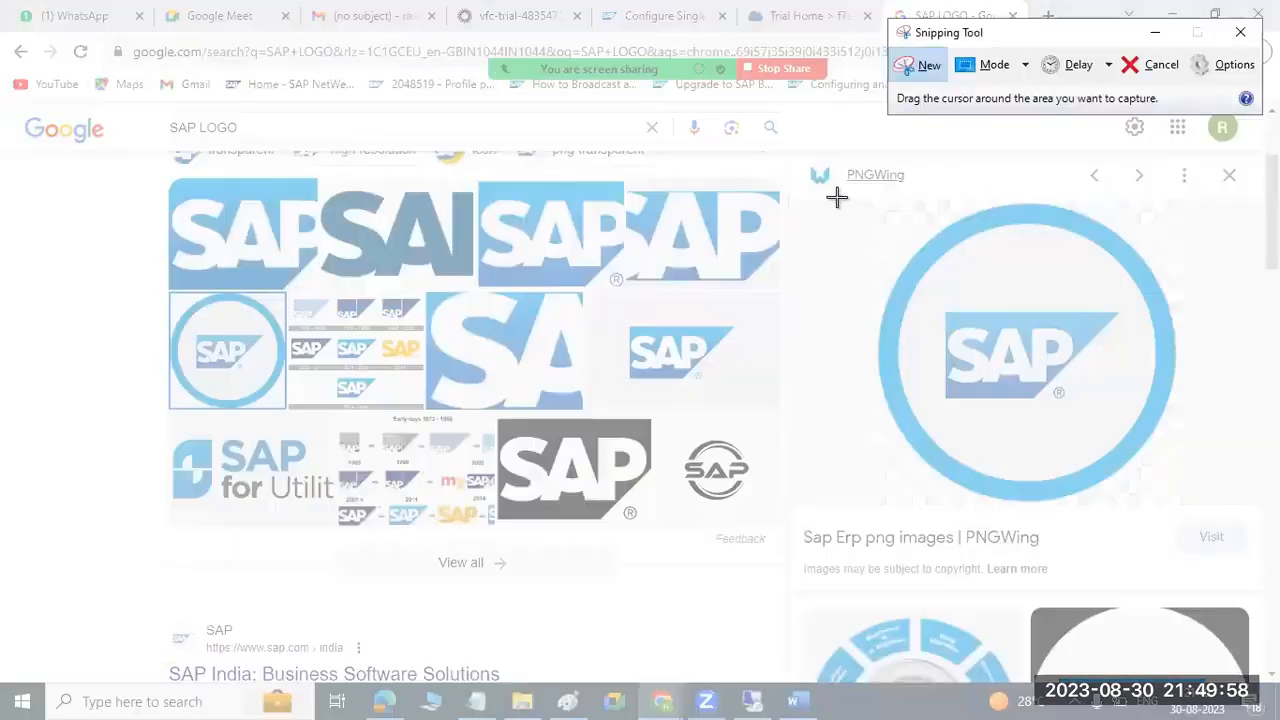
drag(812, 190, 1229, 516)
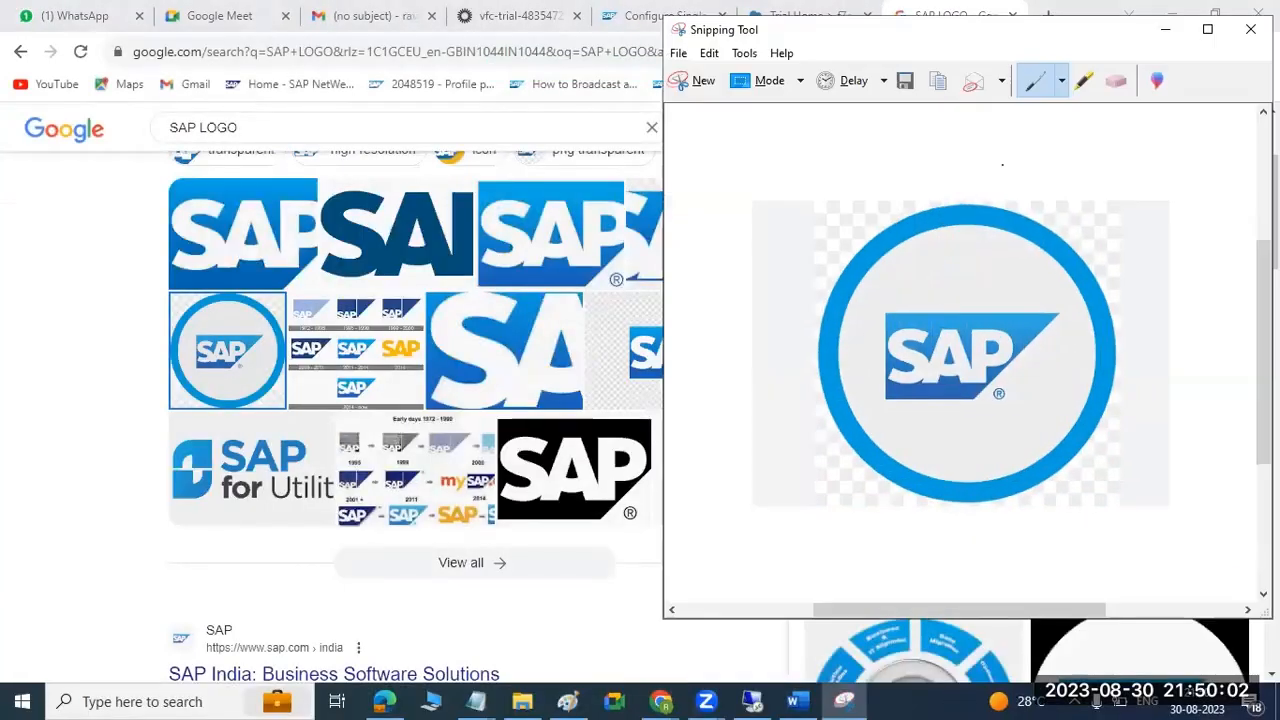
Save the snip as a JPEG file named "logo" in Downloads, then close Snipping Tool and the logo search tab.
click(906, 81)
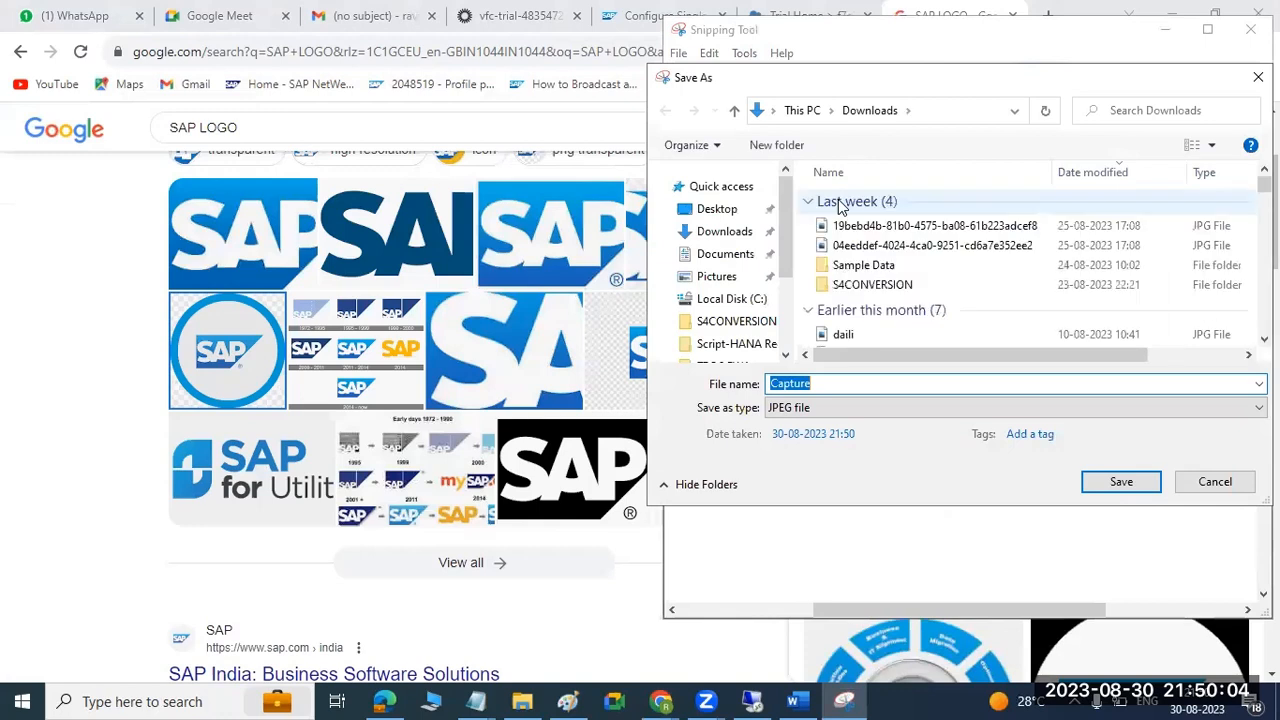
text(logo)
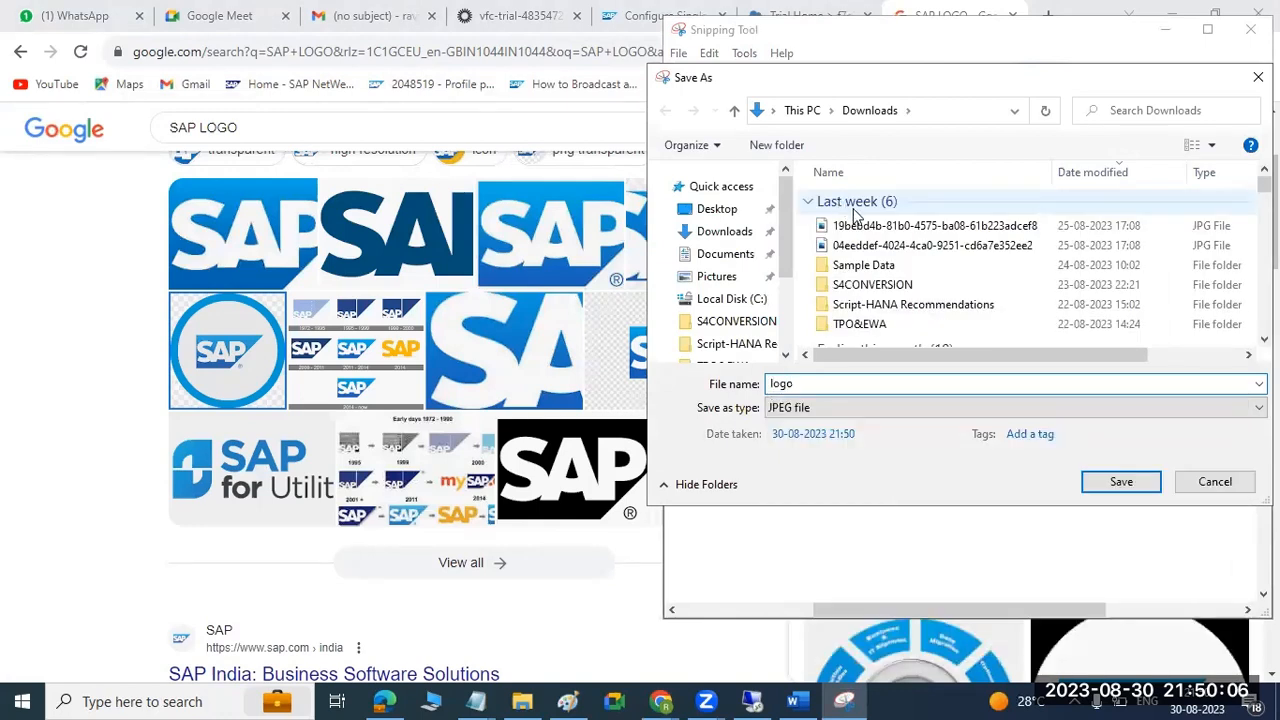
click(1112, 482)
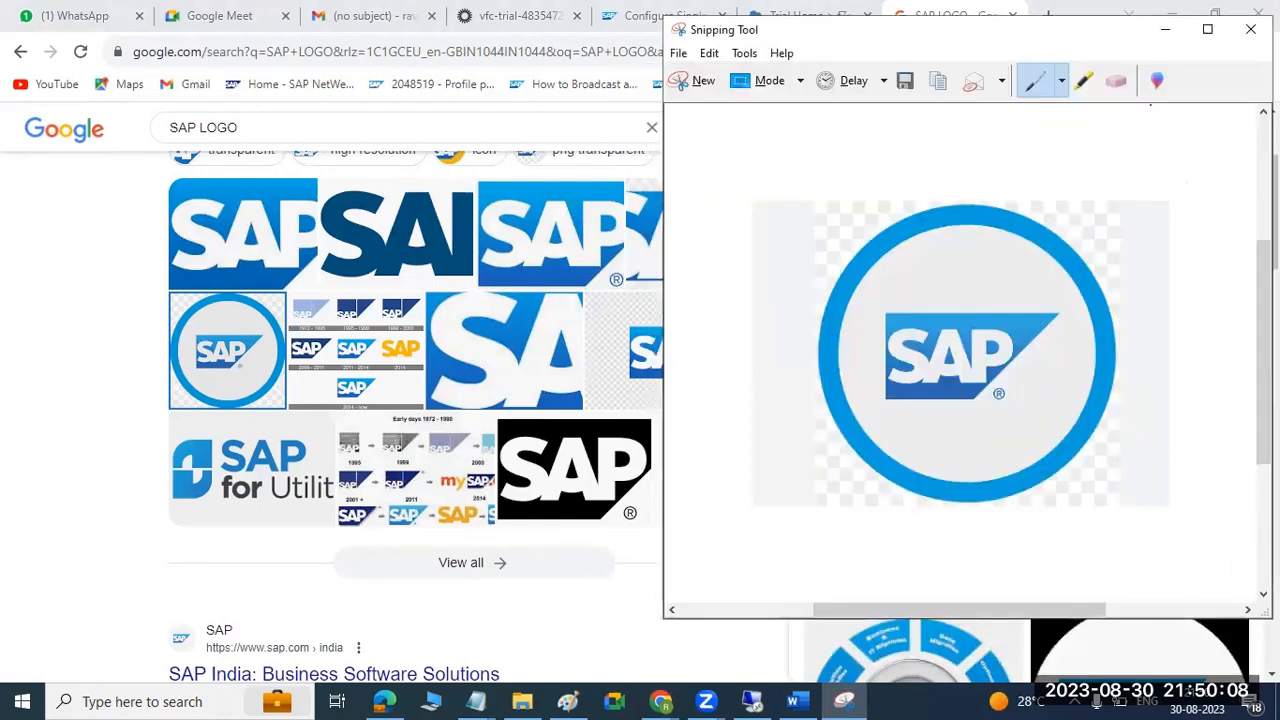
click(1250, 29)
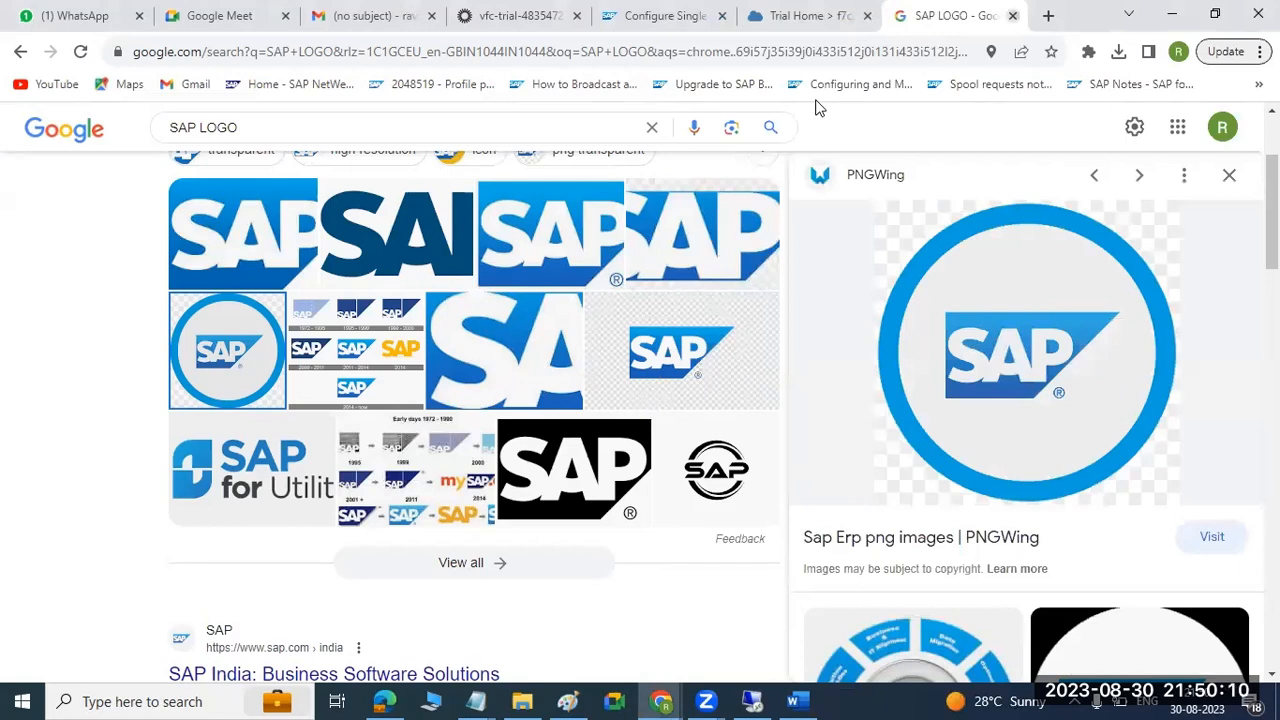
key(ctrl+w)
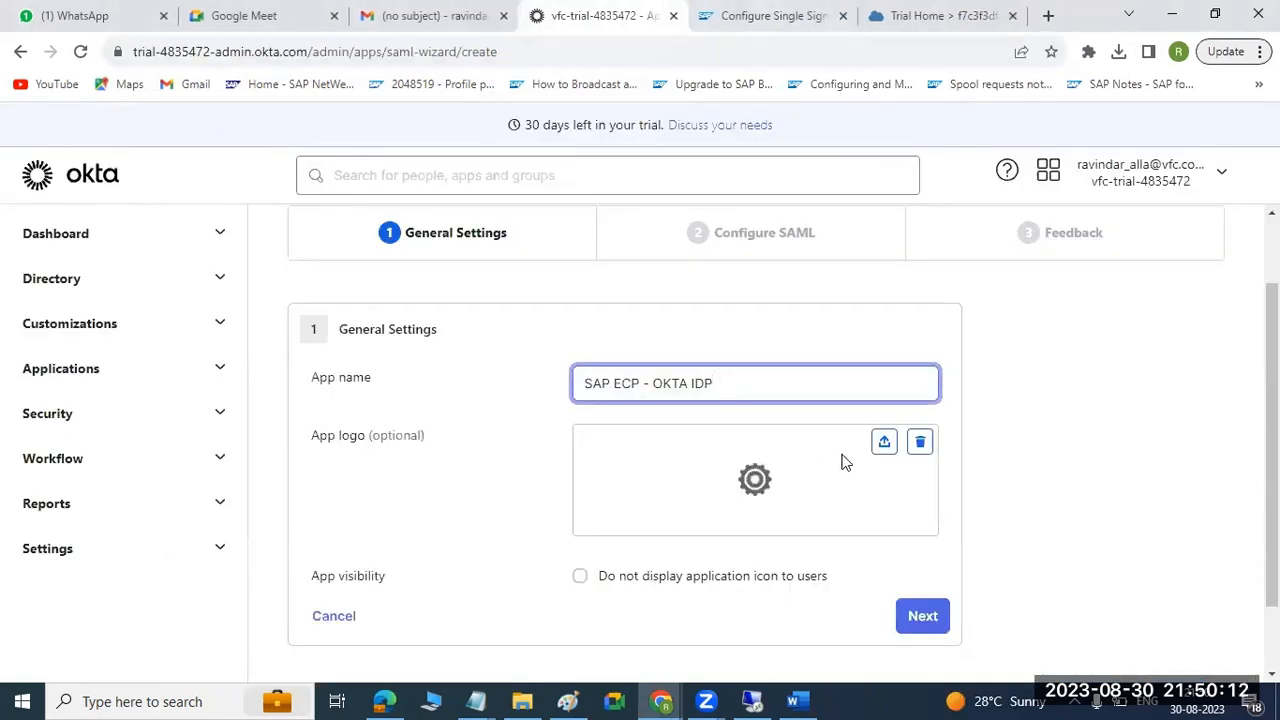
Try to upload the saved logo image as the logo of the SAML app and apply it.
click(887, 447)
click(577, 266)
double_click(600, 290)
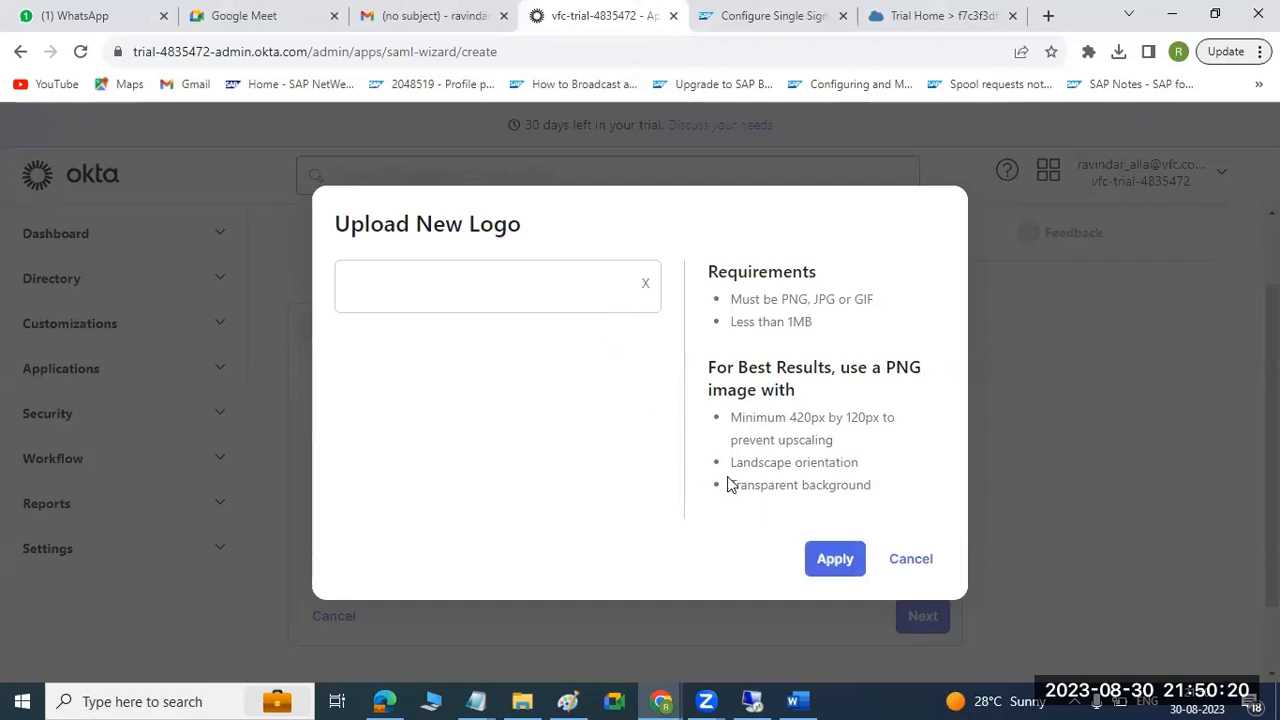
click(827, 558)
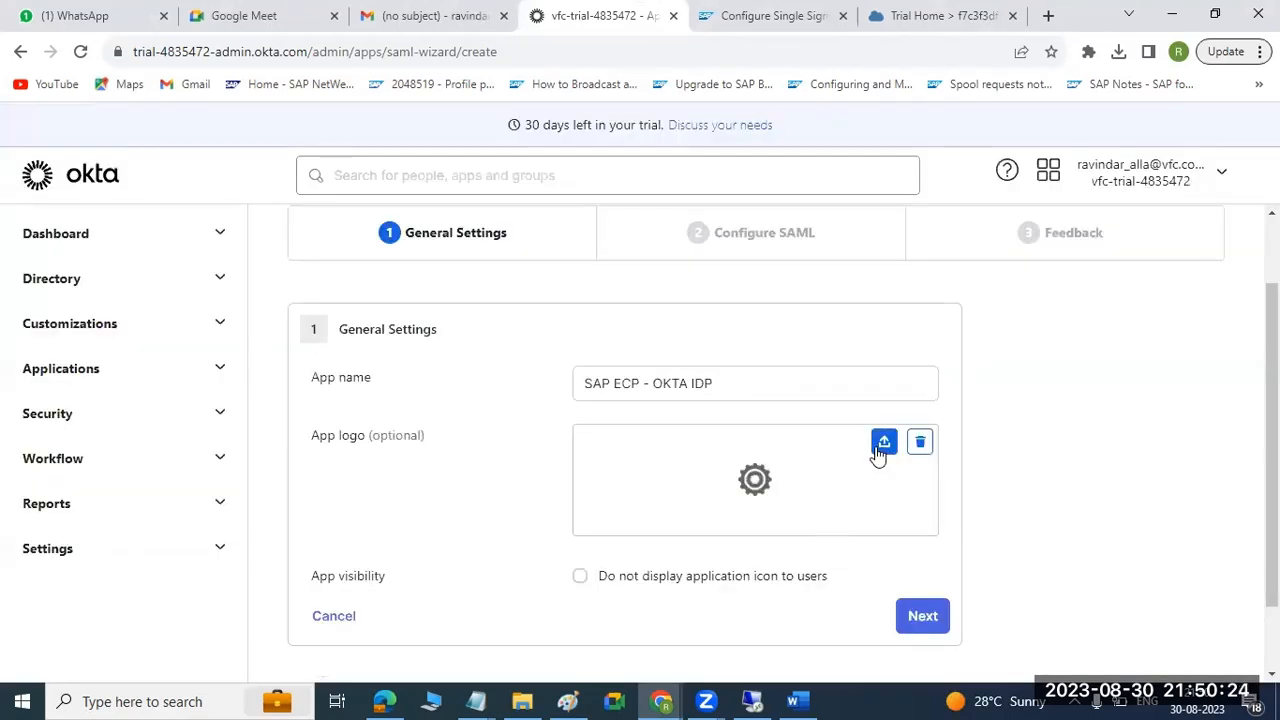
Reopen the logo upload dialog and compare its file size requirement with the logo file's size in the Downloads folder.
click(884, 445)
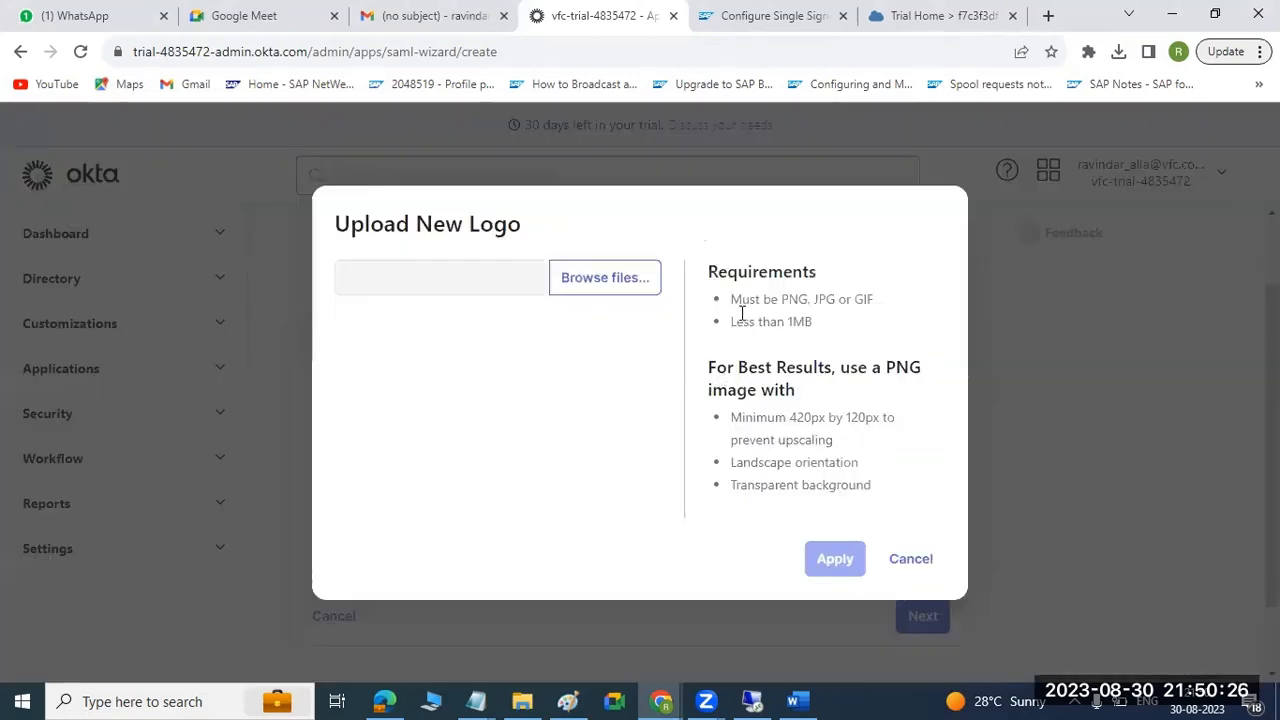
drag(733, 321, 820, 328)
click(522, 701)
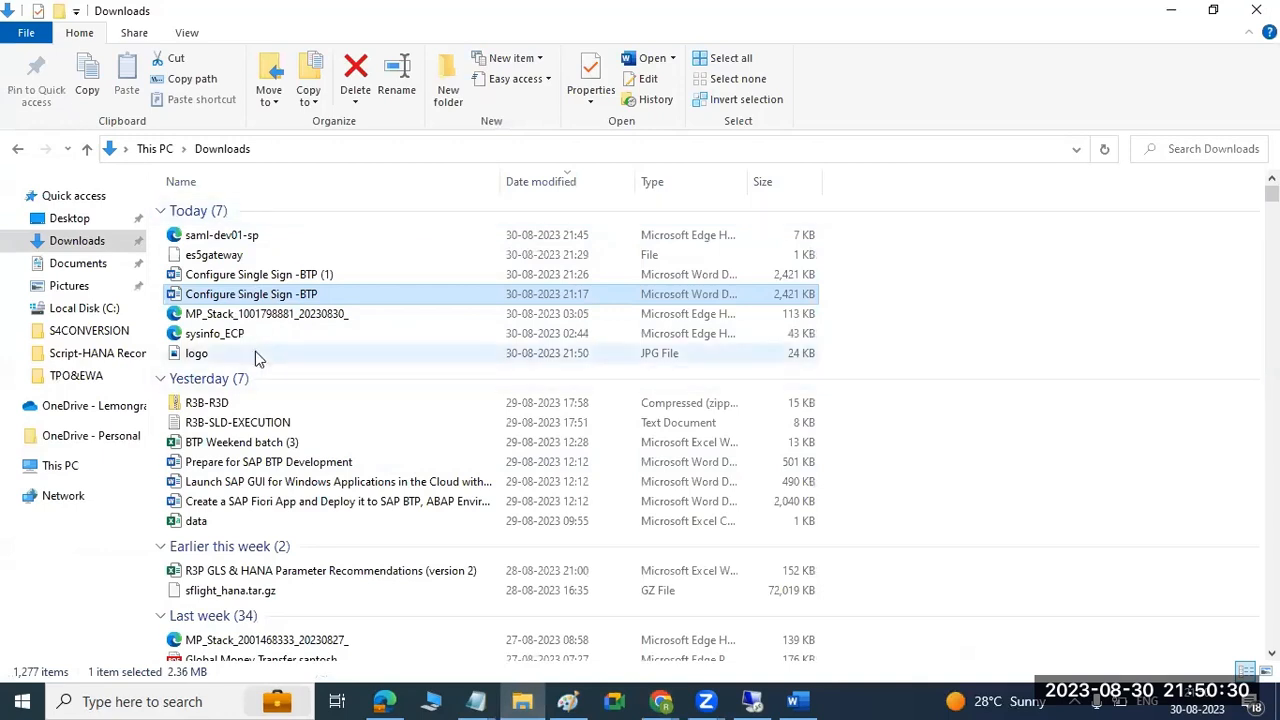
mouse_move(255, 349)
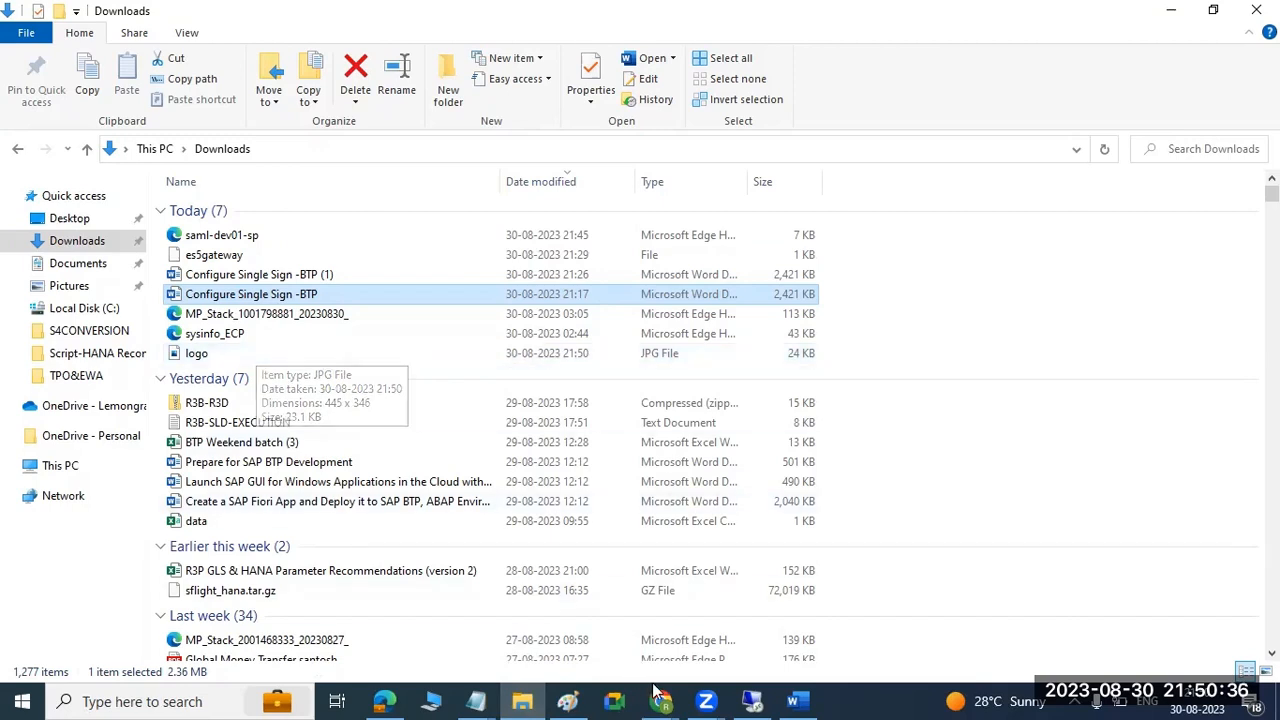
mouse_move(660, 701)
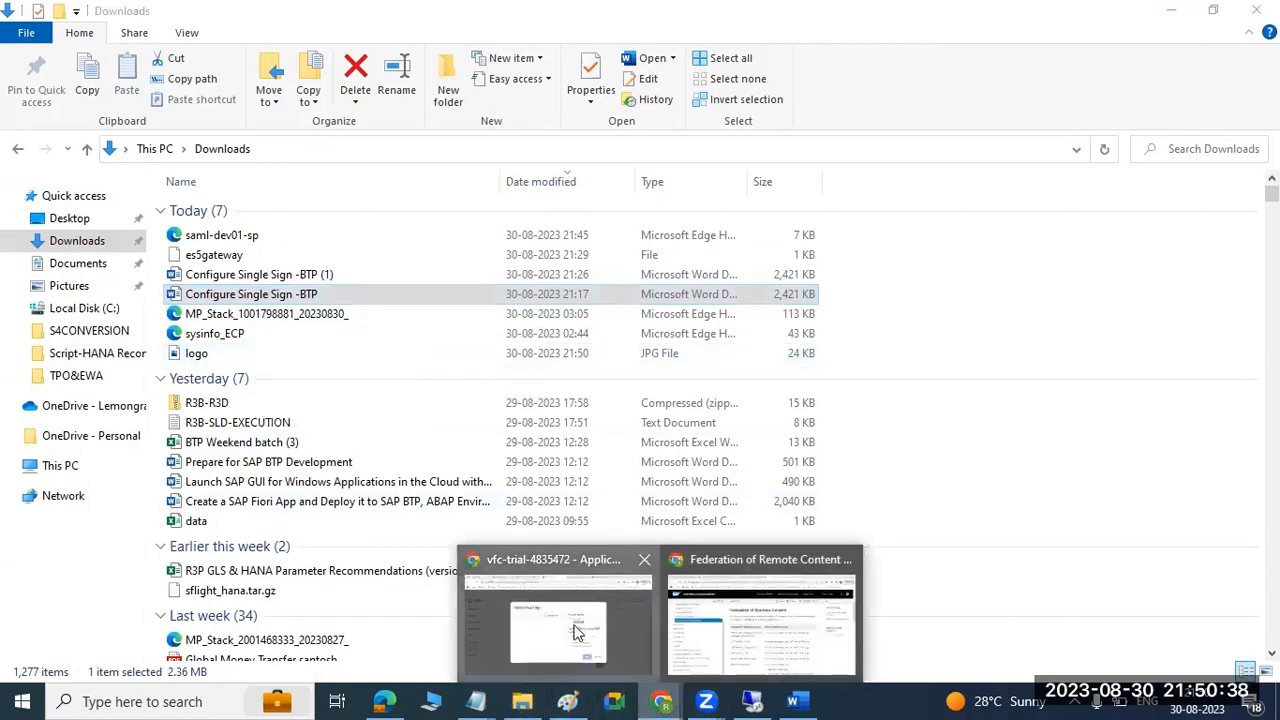
click(580, 650)
Upload the logo file from Downloads as the app logo, apply it, and continue to the Configure SAML stage.
click(595, 280)
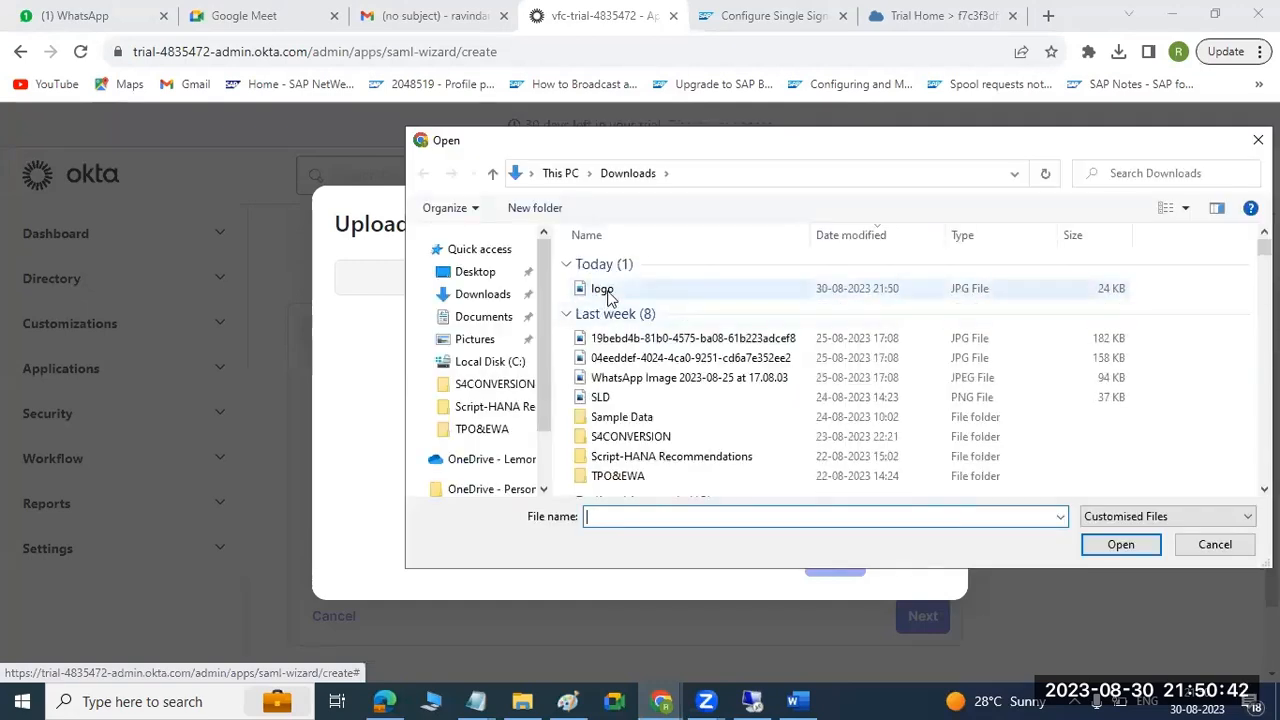
double_click(603, 289)
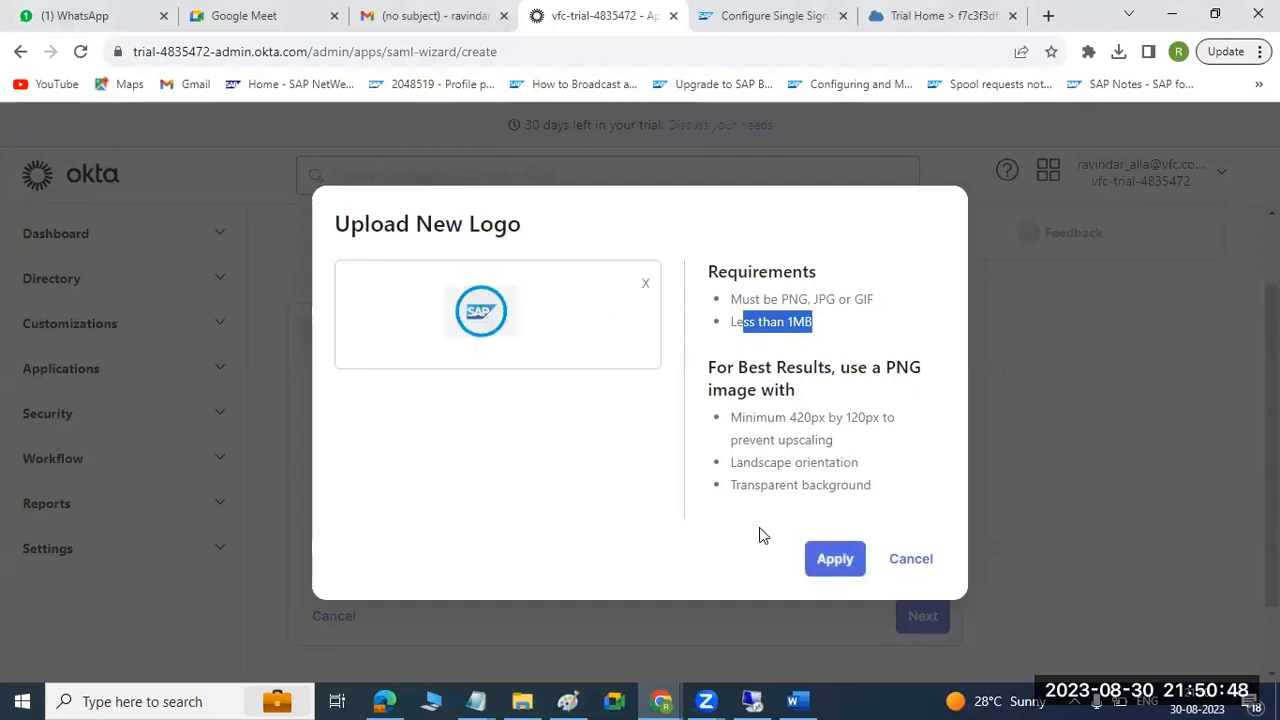
click(840, 558)
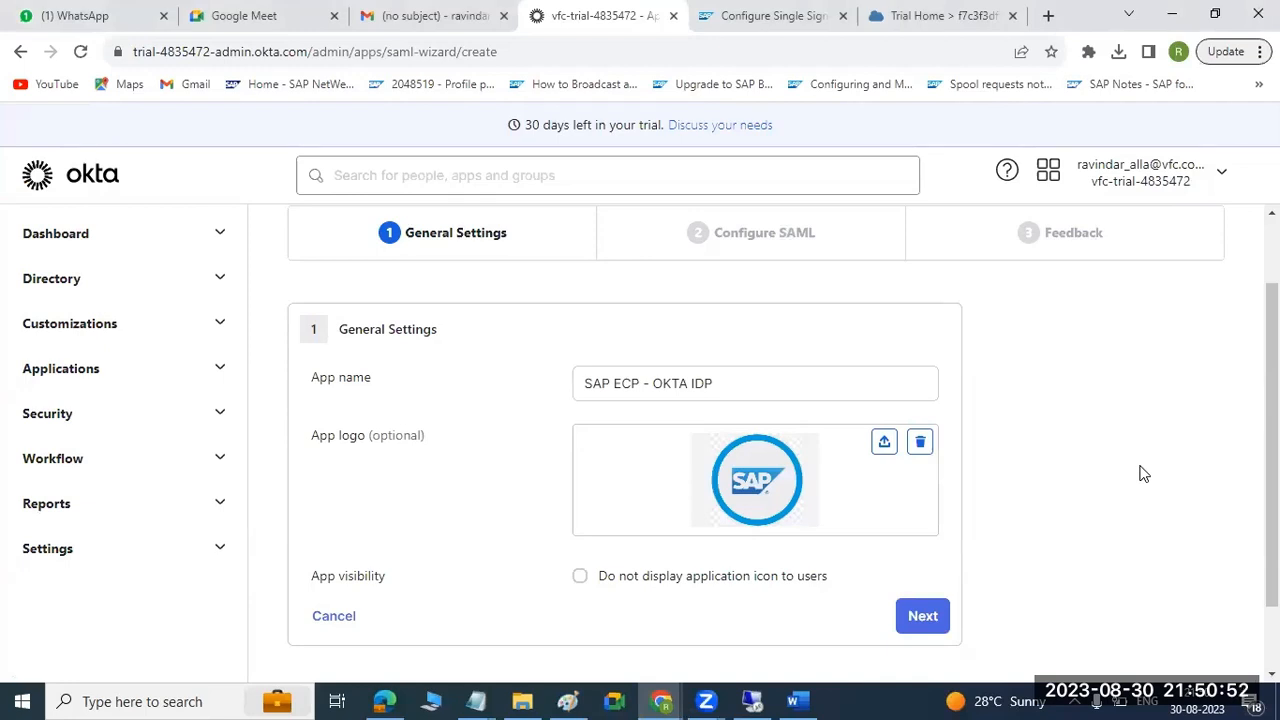
click(935, 617)
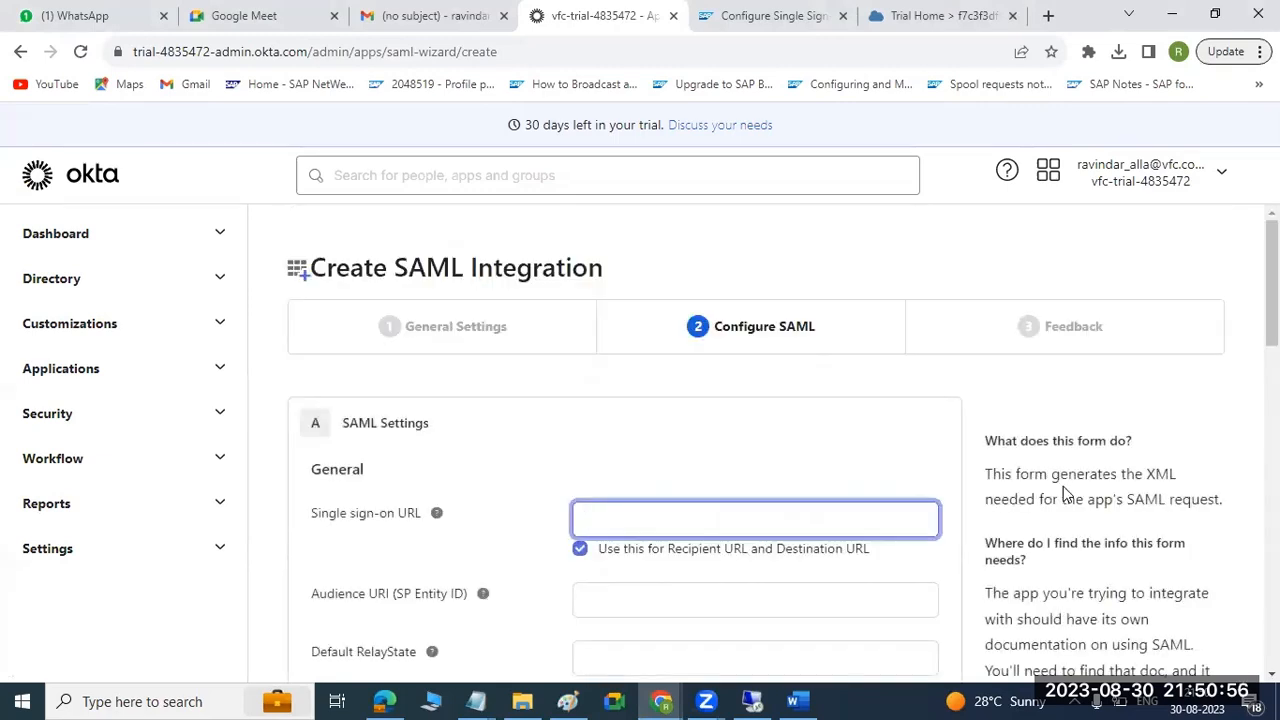
Examine the Single sign-on URL and Audience URI (SP Entity ID) fields in the general SAML Settings.
scroll(1065, 490, down, 2)
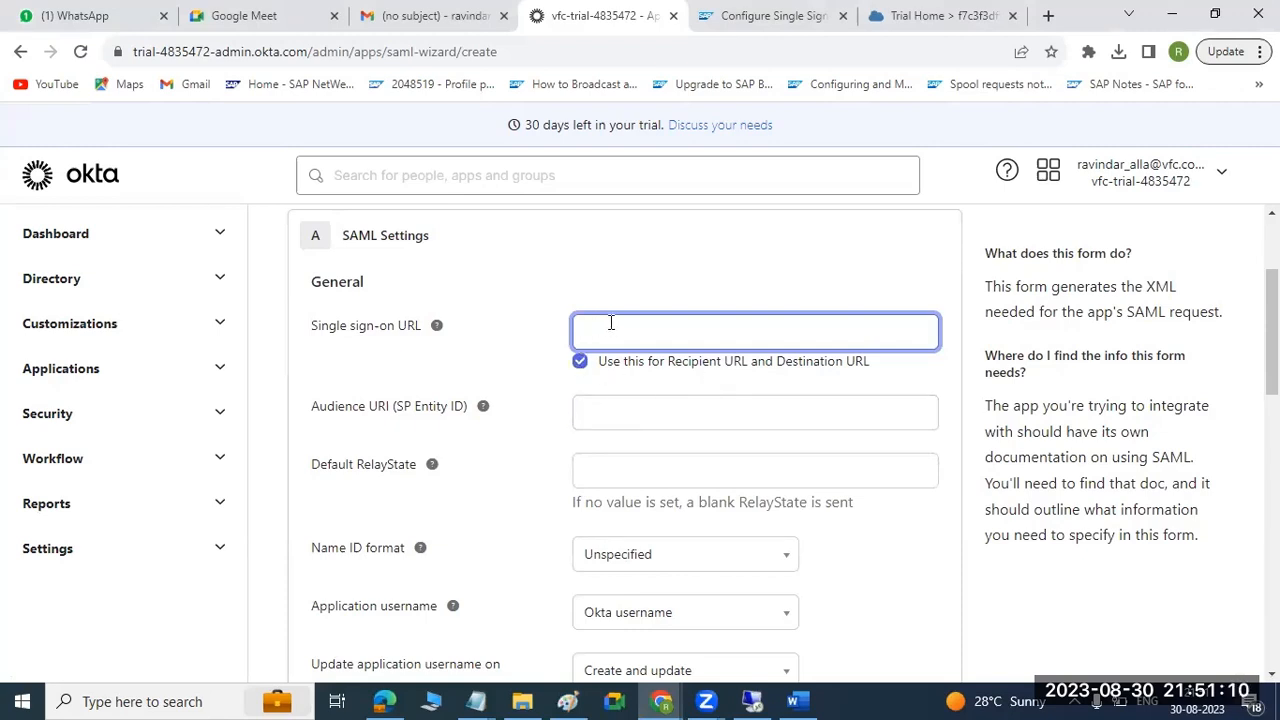
click(607, 412)
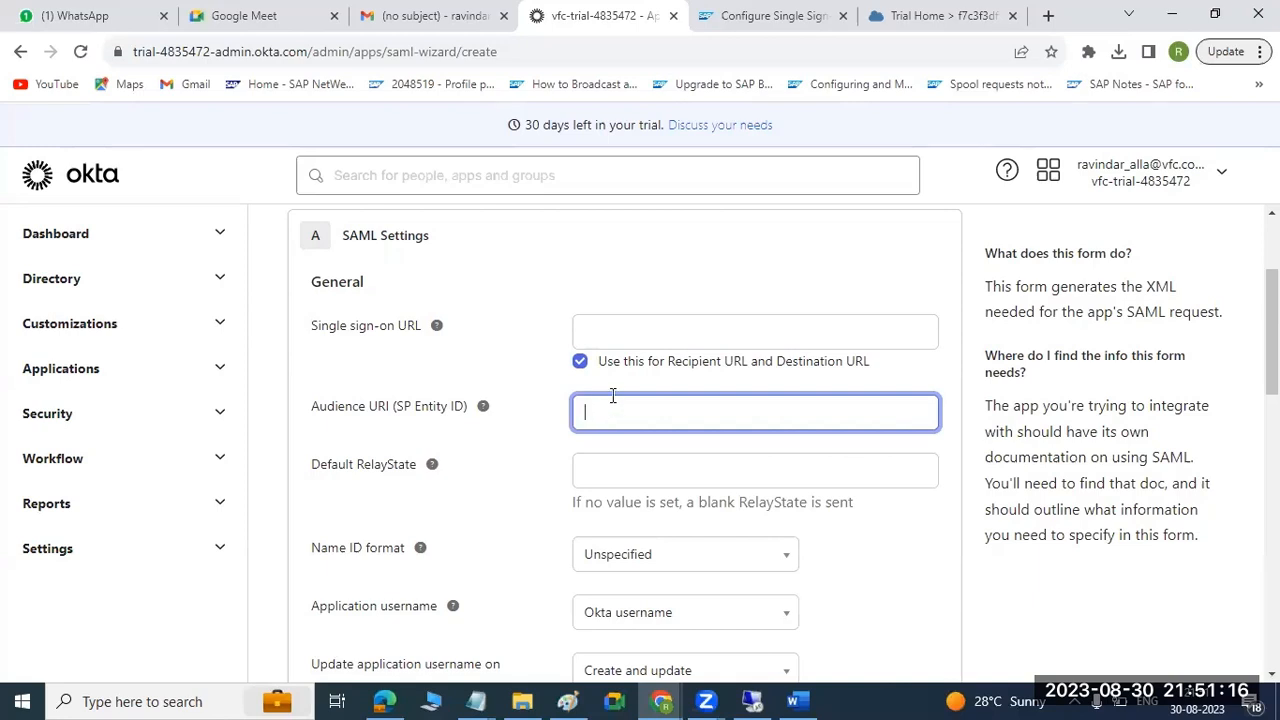
click(637, 334)
click(633, 410)
Switch to the "Configure Single Sign -BTP" Word guide and read how to fill the SAML Settings from the downloaded BTP metadata file.
click(793, 701)
scroll(801, 565, down, 2)
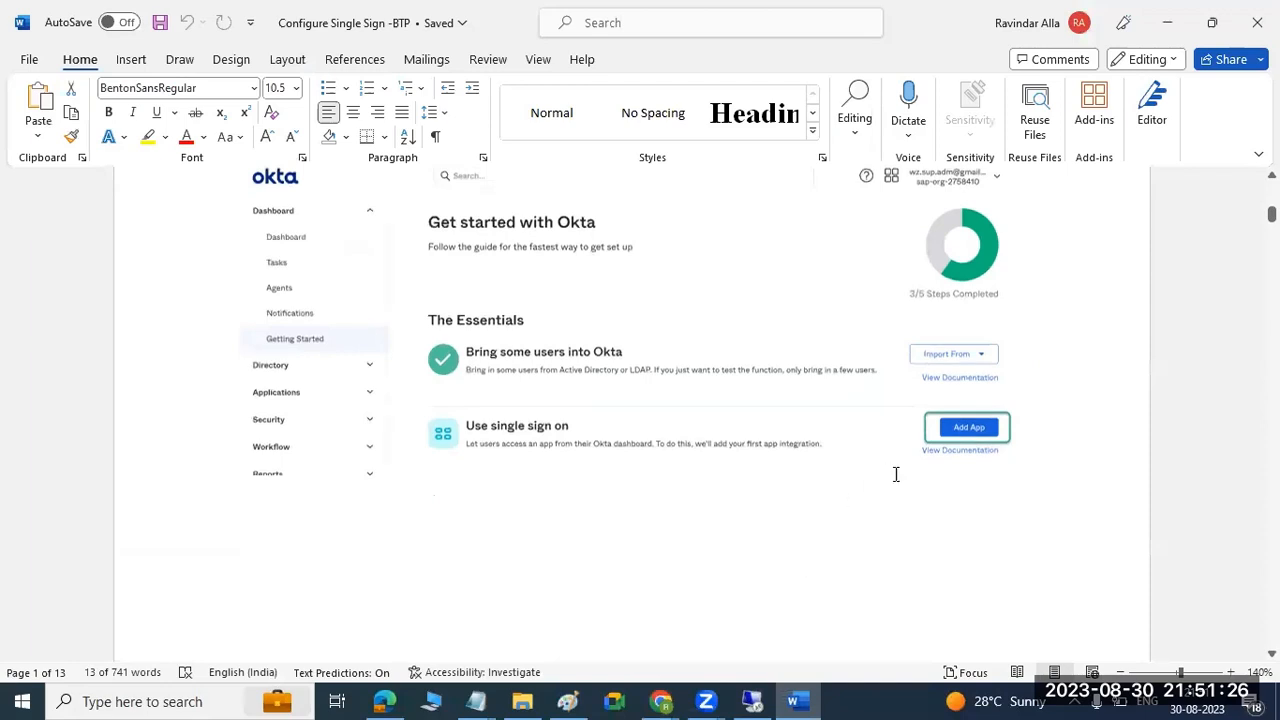
scroll(894, 476, down, 6)
scroll(894, 478, down, 10)
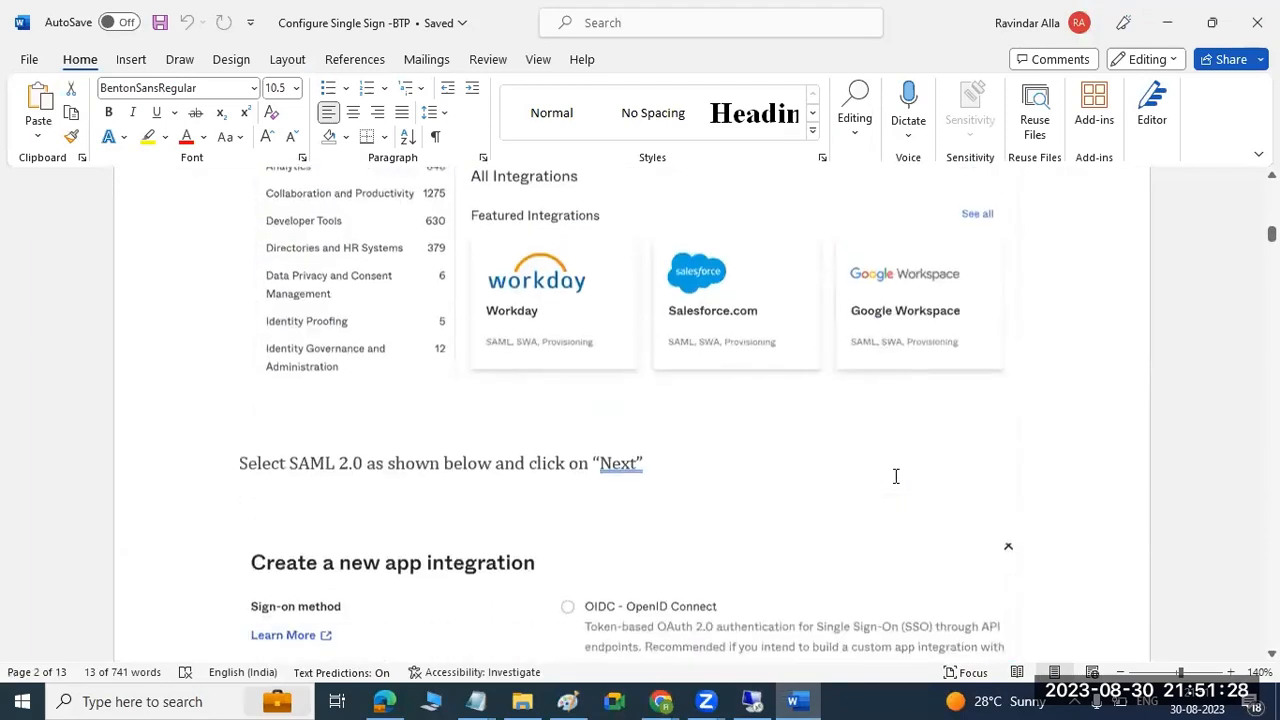
scroll(894, 478, down, 3)
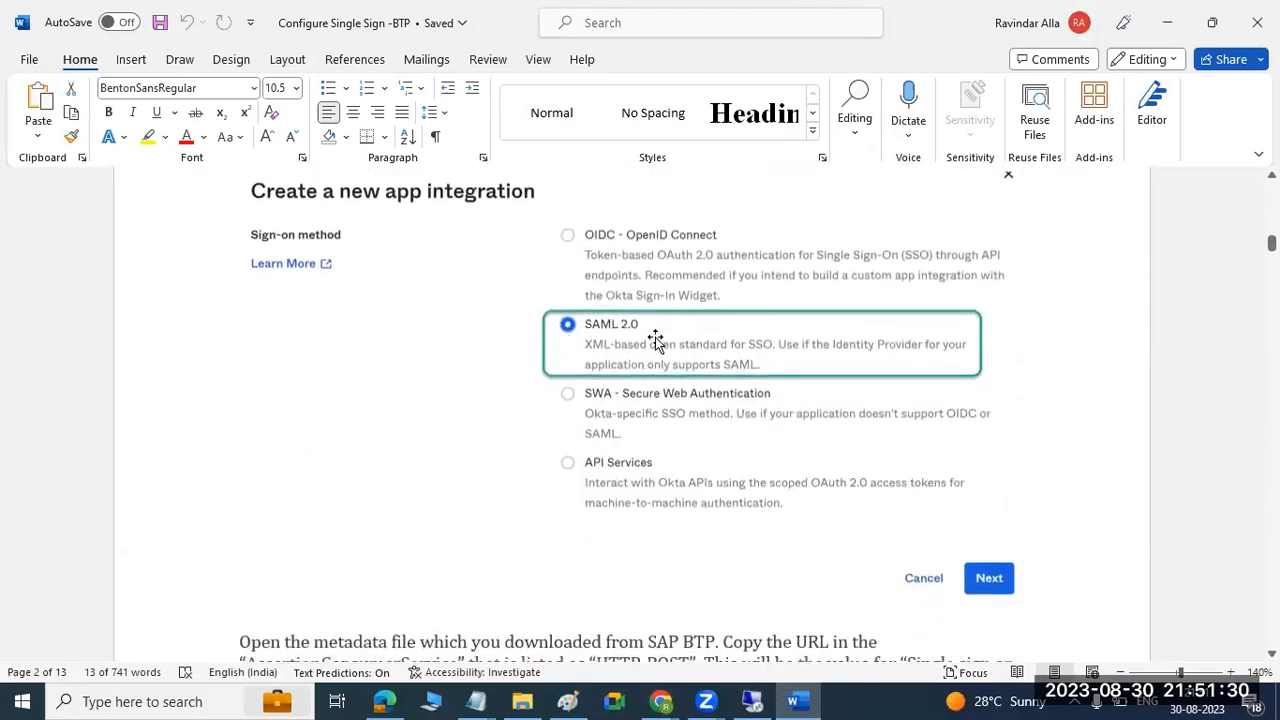
scroll(717, 482, down, 3)
scroll(717, 482, down, 1)
scroll(716, 484, up, 3)
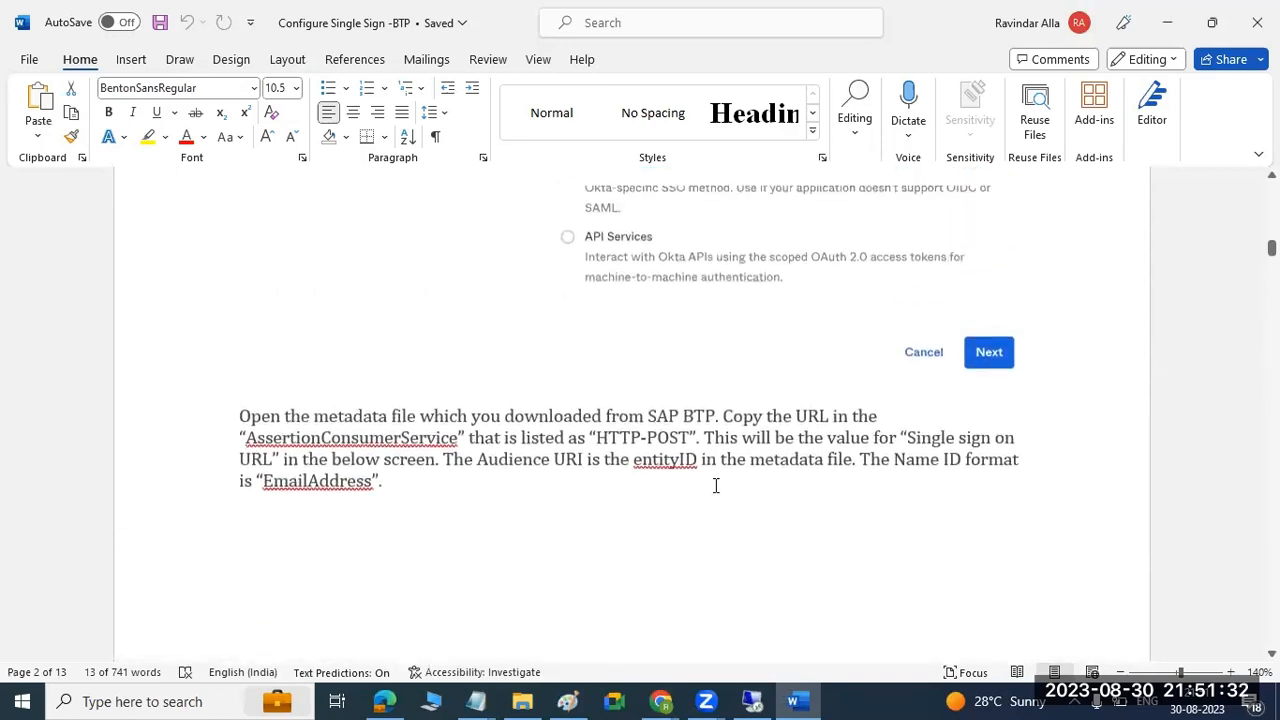
drag(350, 459, 706, 466)
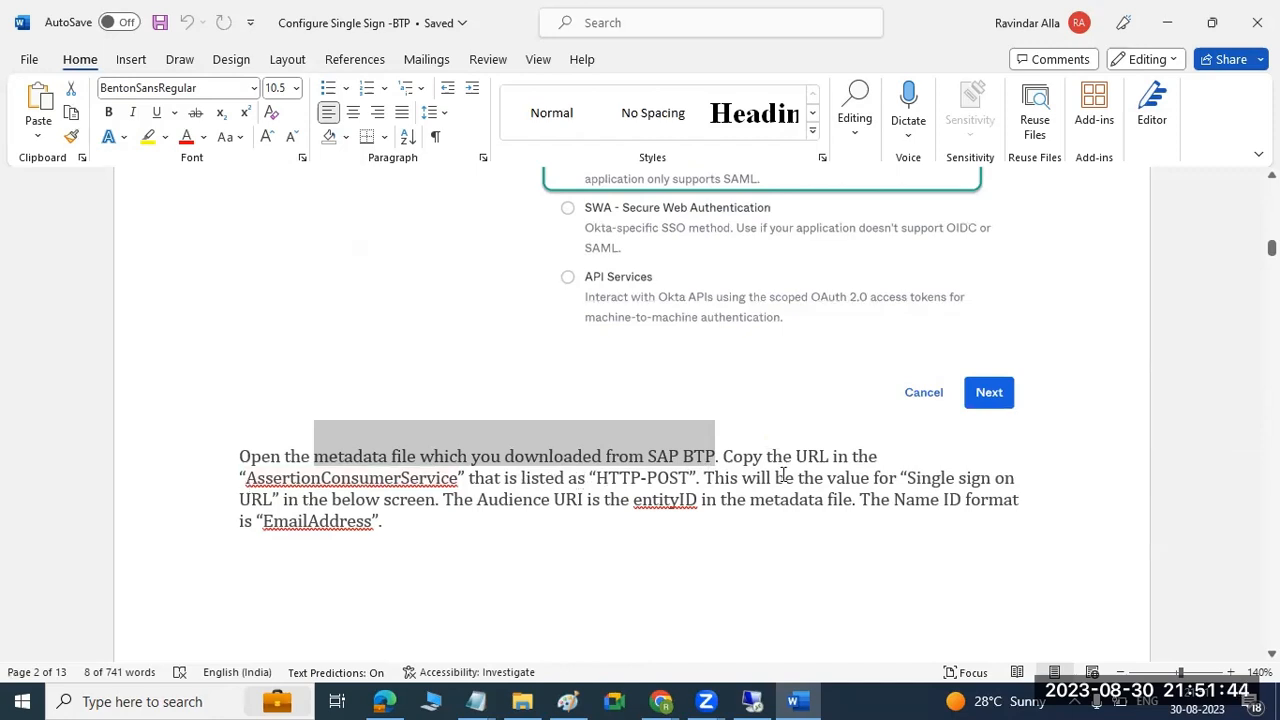
scroll(548, 586, up, 3)
scroll(555, 600, down, 10)
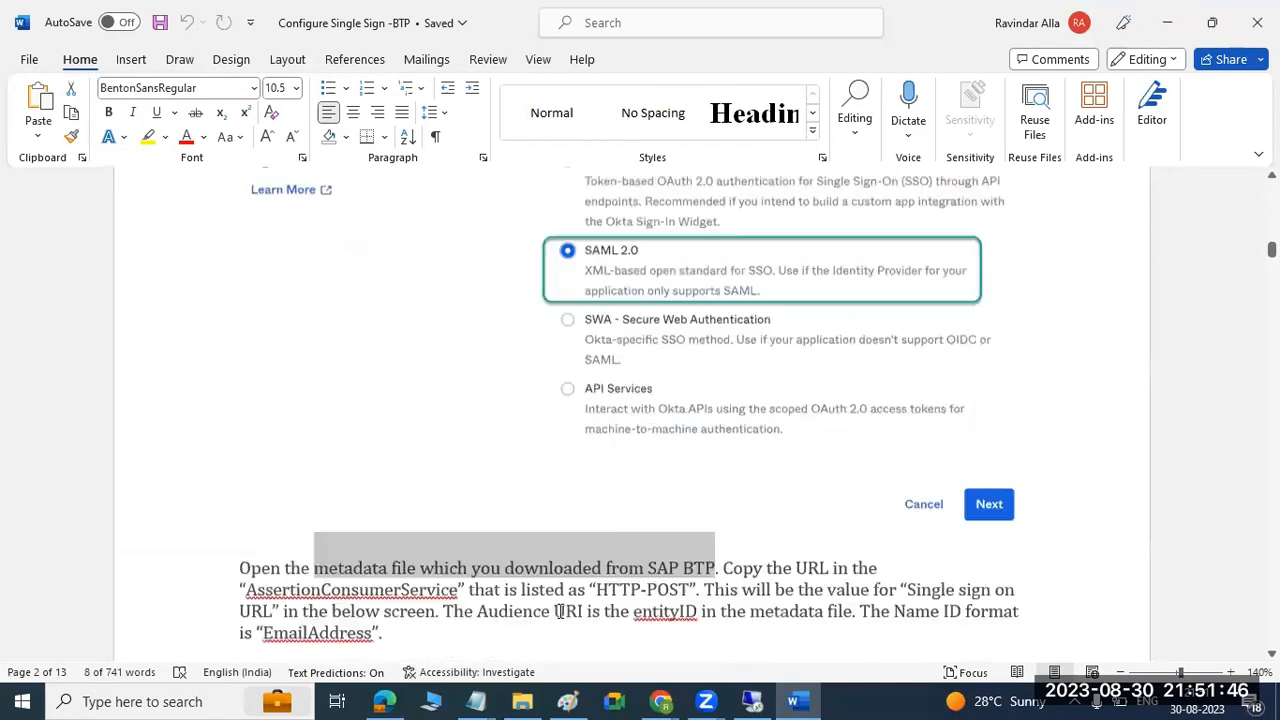
scroll(560, 613, down, 4)
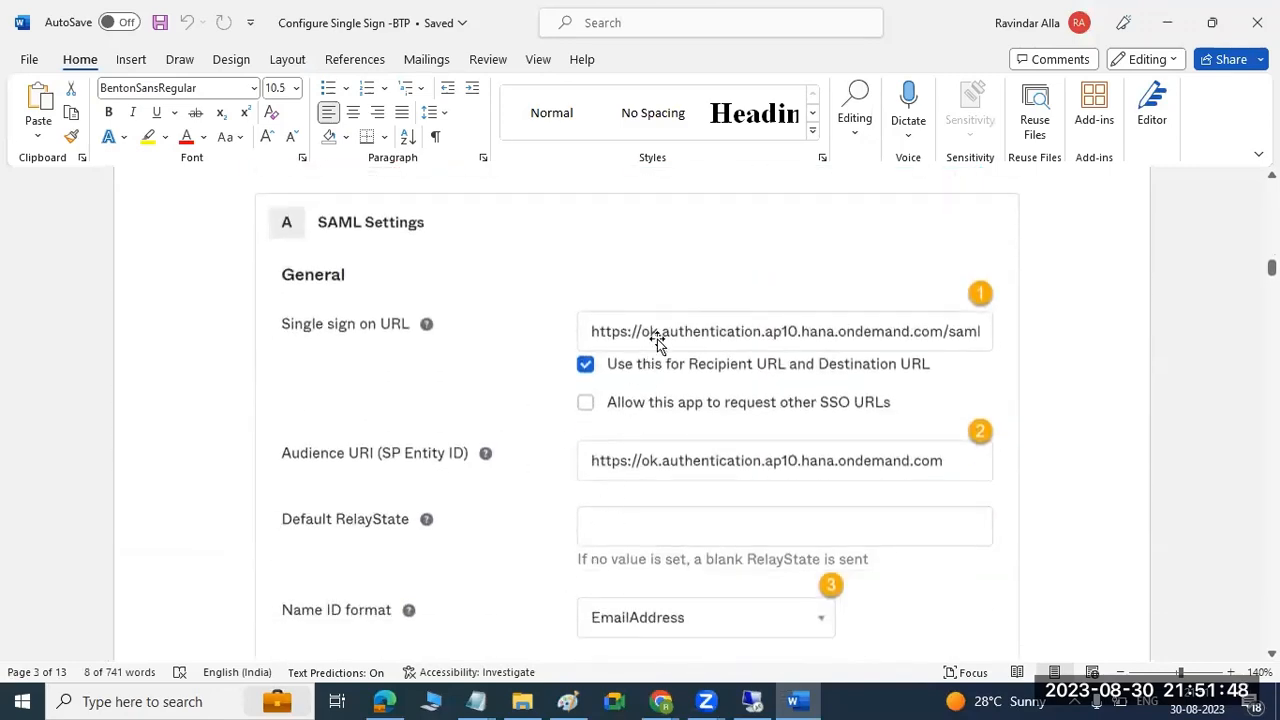
Switch to the saml-dev01-sp.xml metadata in Edge and copy the Location URL of the HTTP-POST AssertionConsumerService.
click(384, 701)
scroll(466, 540, down, 4)
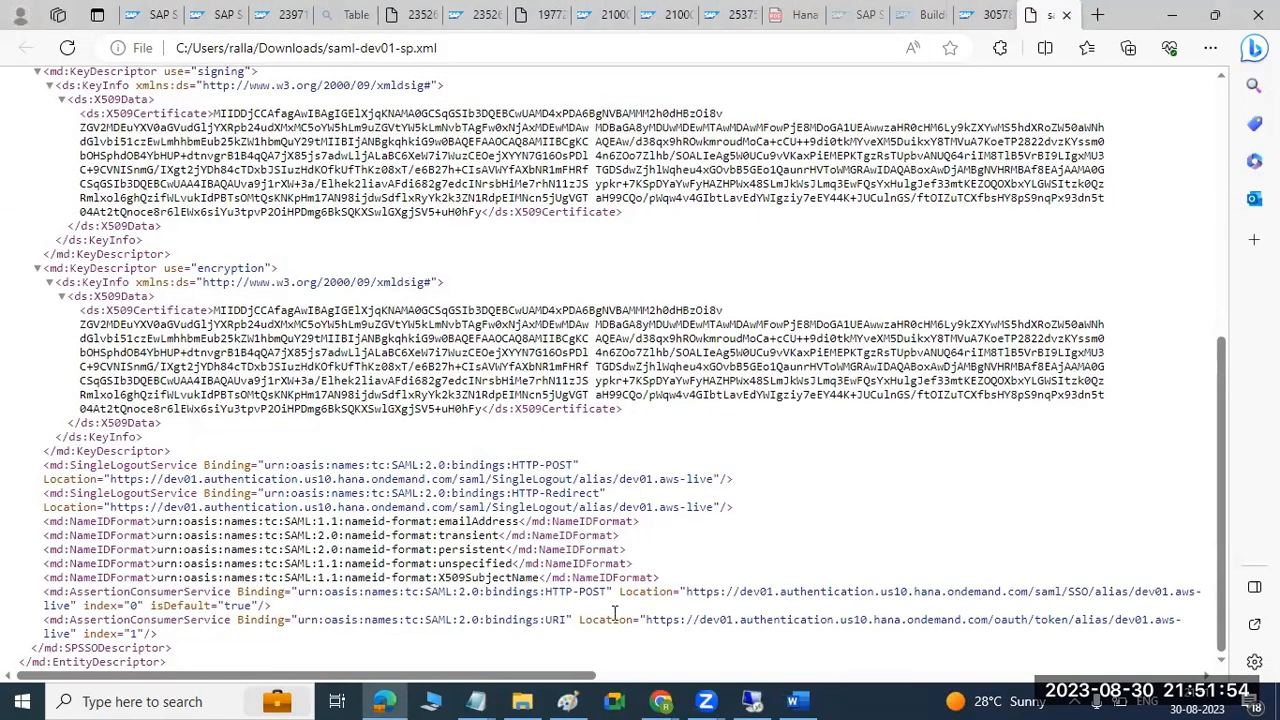
drag(686, 591, 72, 612)
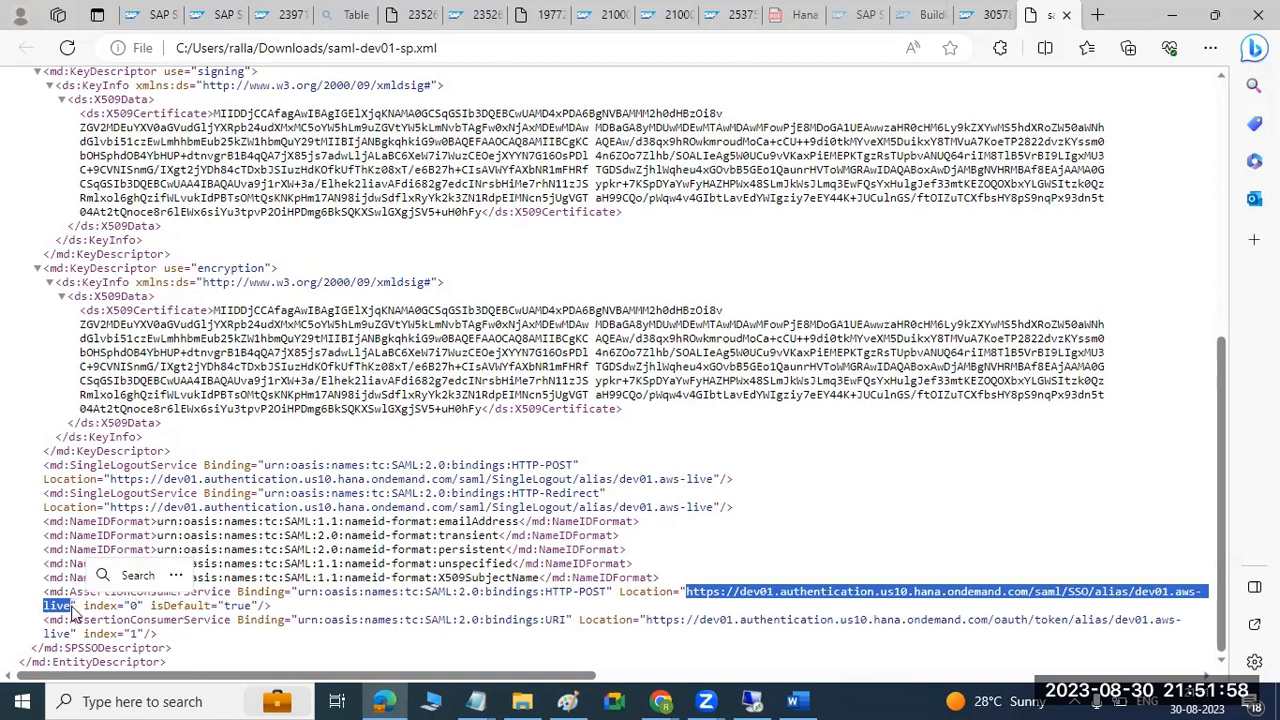
key(ctrl+c)
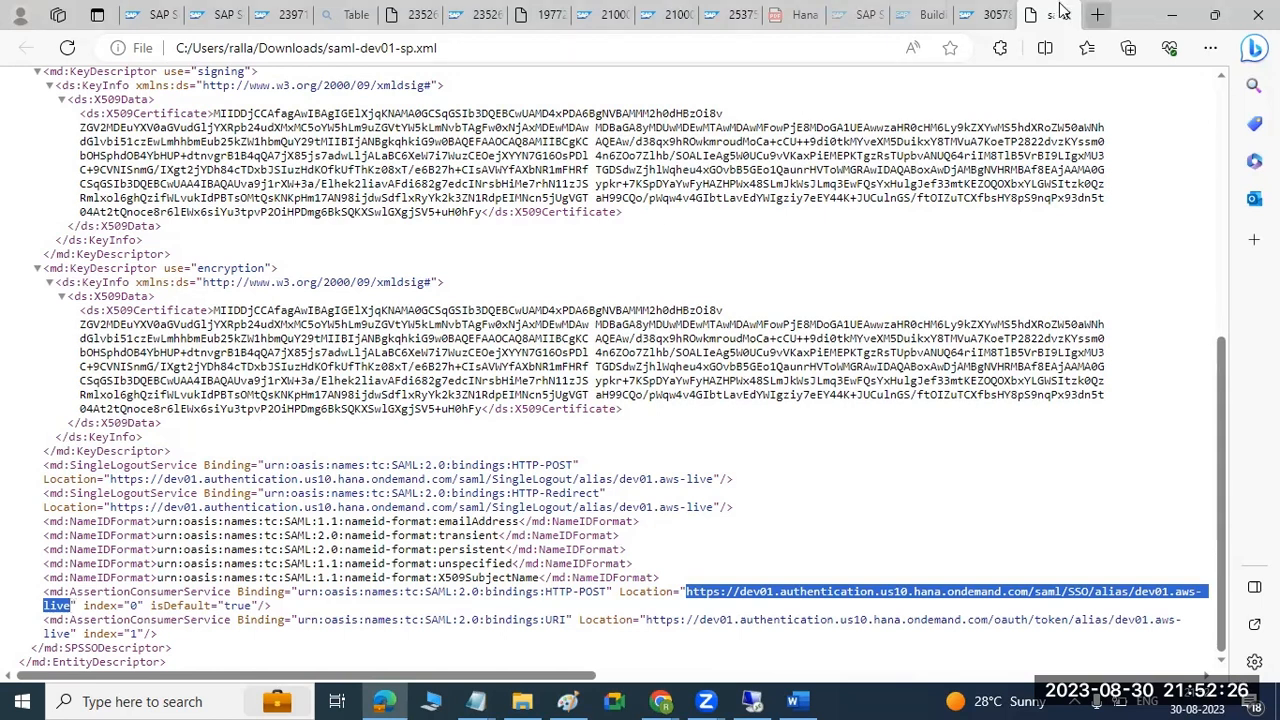
Search the web for "okta PLAYSTORE" in a new browser tab.
click(1097, 14)
text(okta)
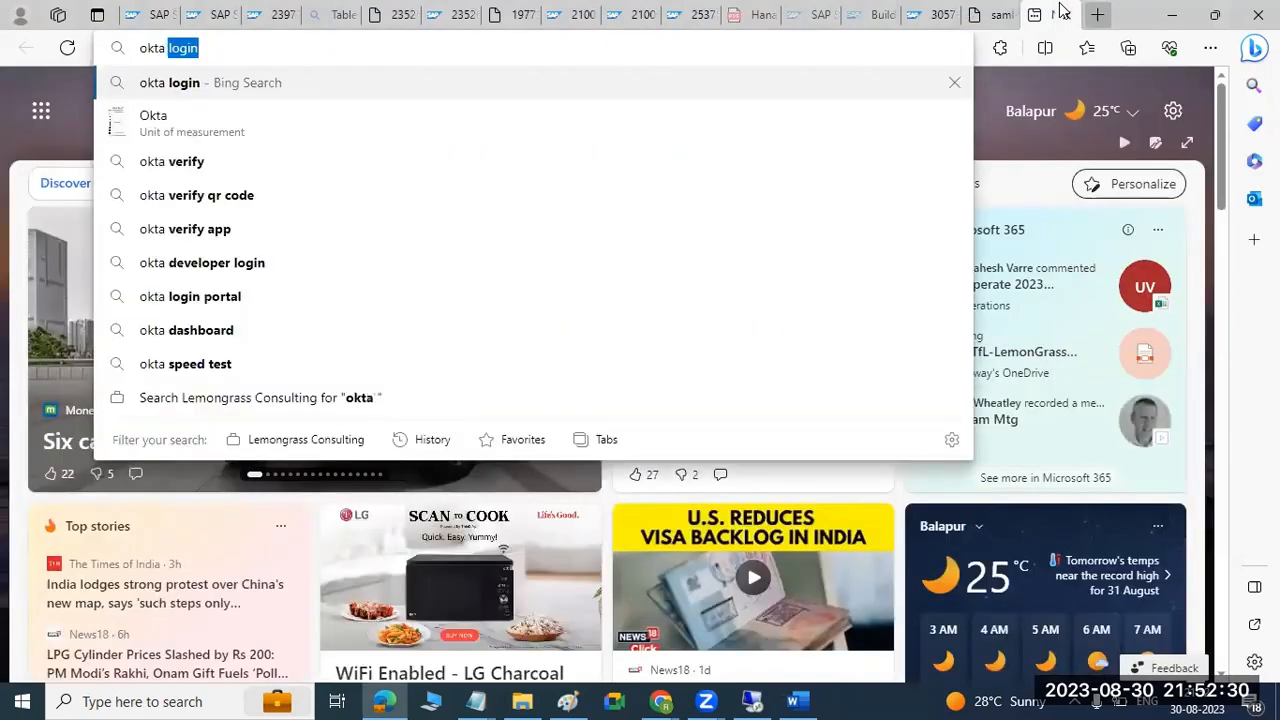
text( PLAYSOT)
key(BackSpace)
key(BackSpace)
text(TORE)
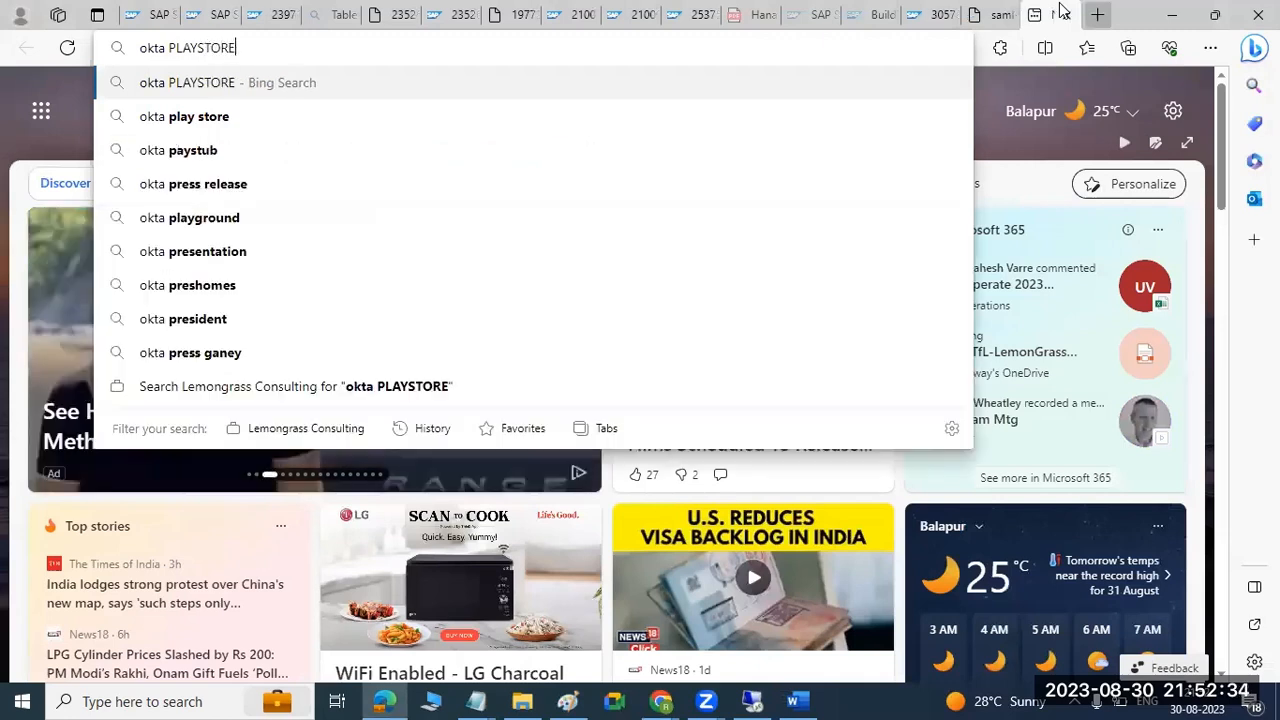
key(Return)
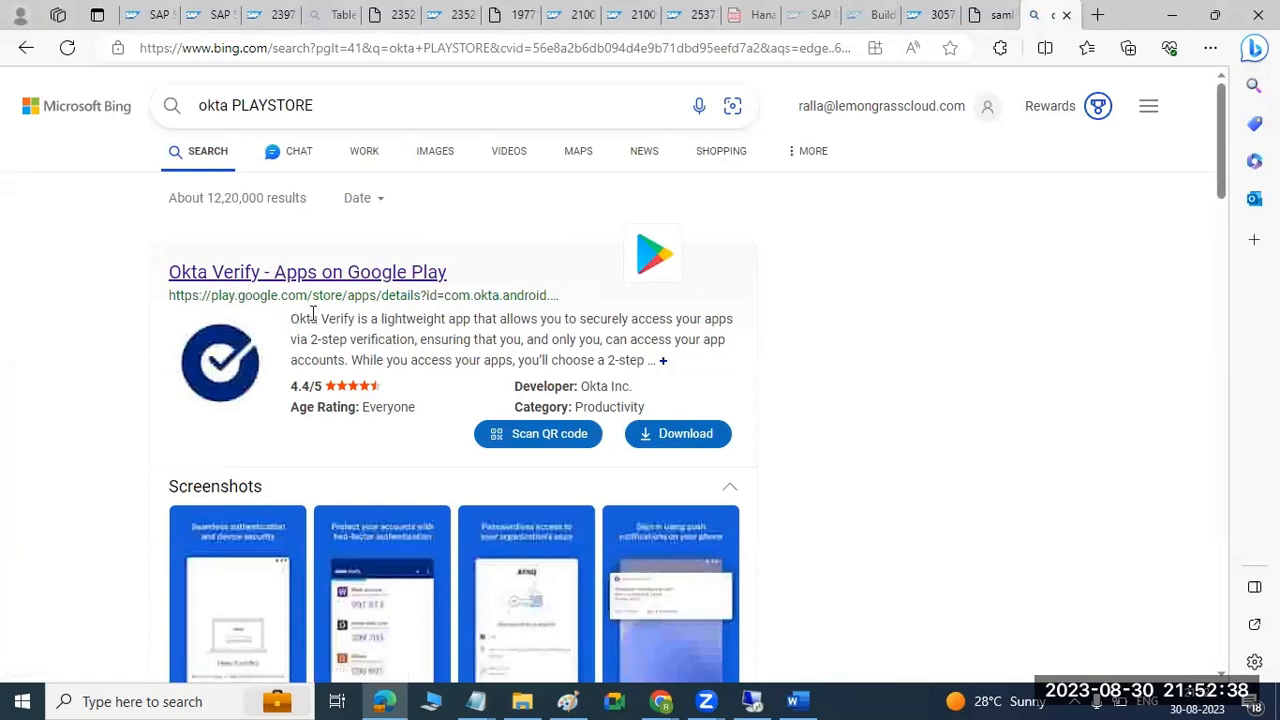
Open the Okta Mobile page on Google Play from the results, look it over, and close both extra tabs.
scroll(300, 320, down, 4)
scroll(313, 320, down, 3)
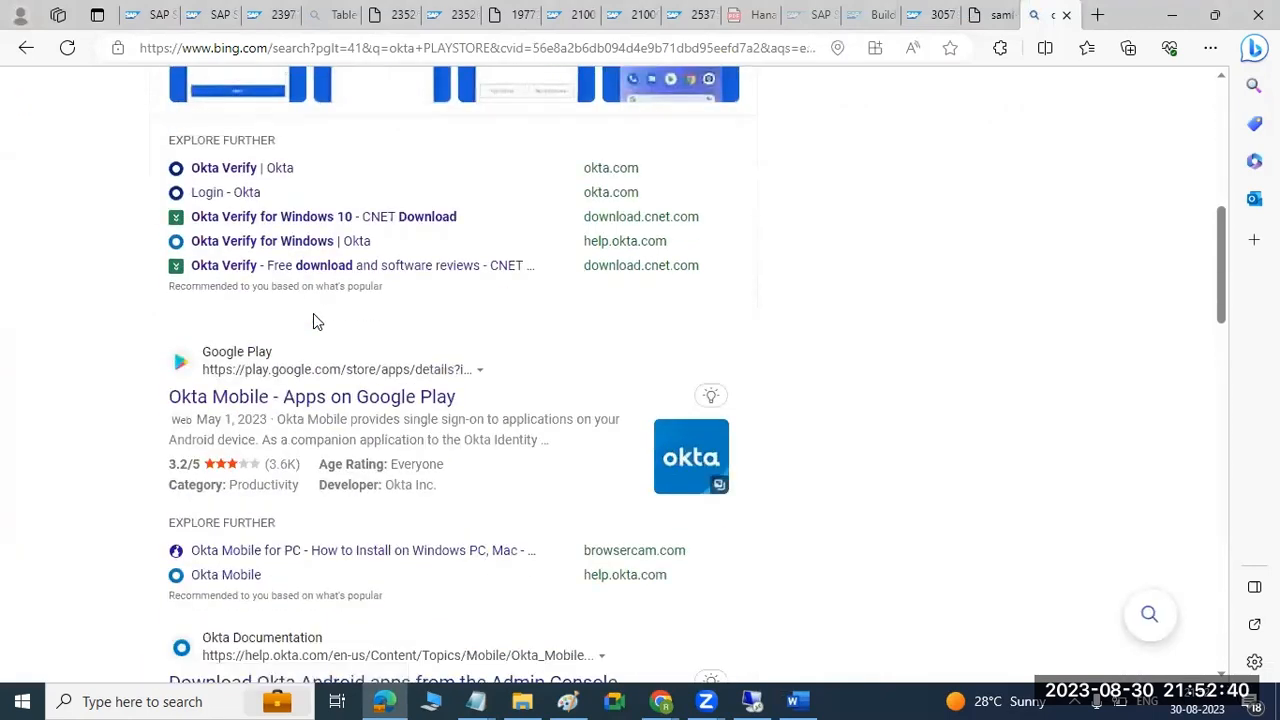
click(284, 397)
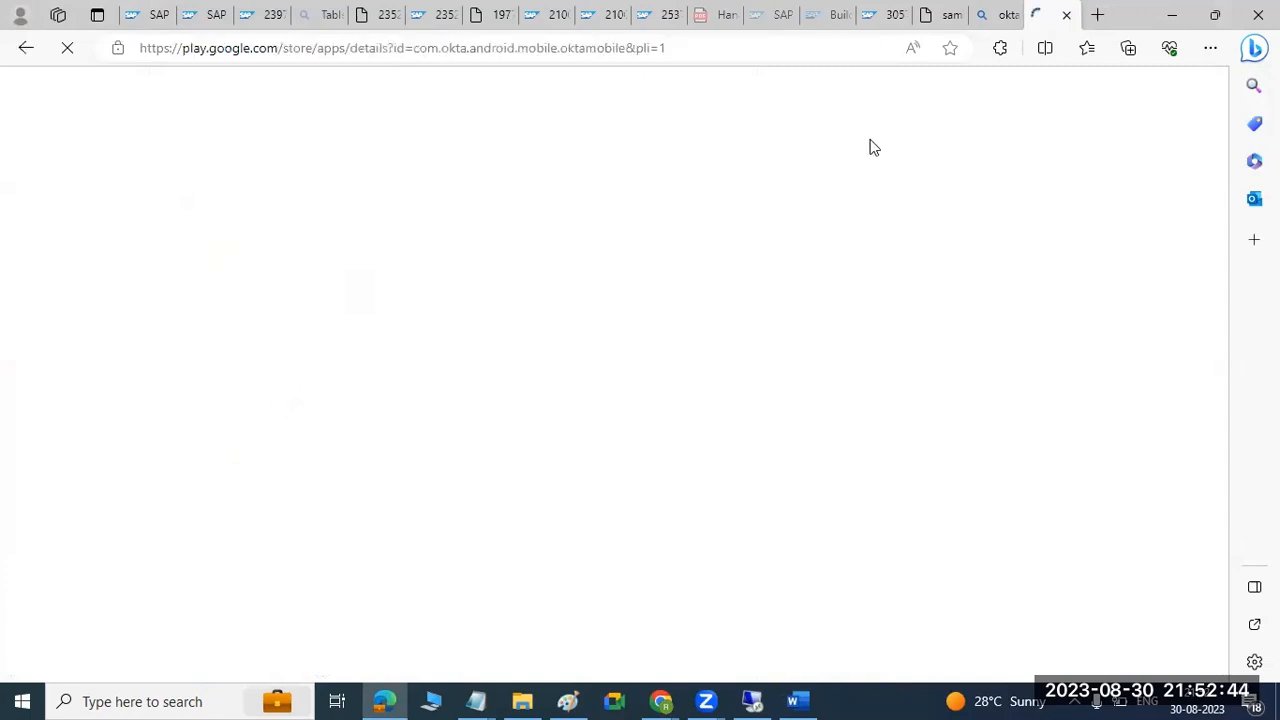
click(167, 401)
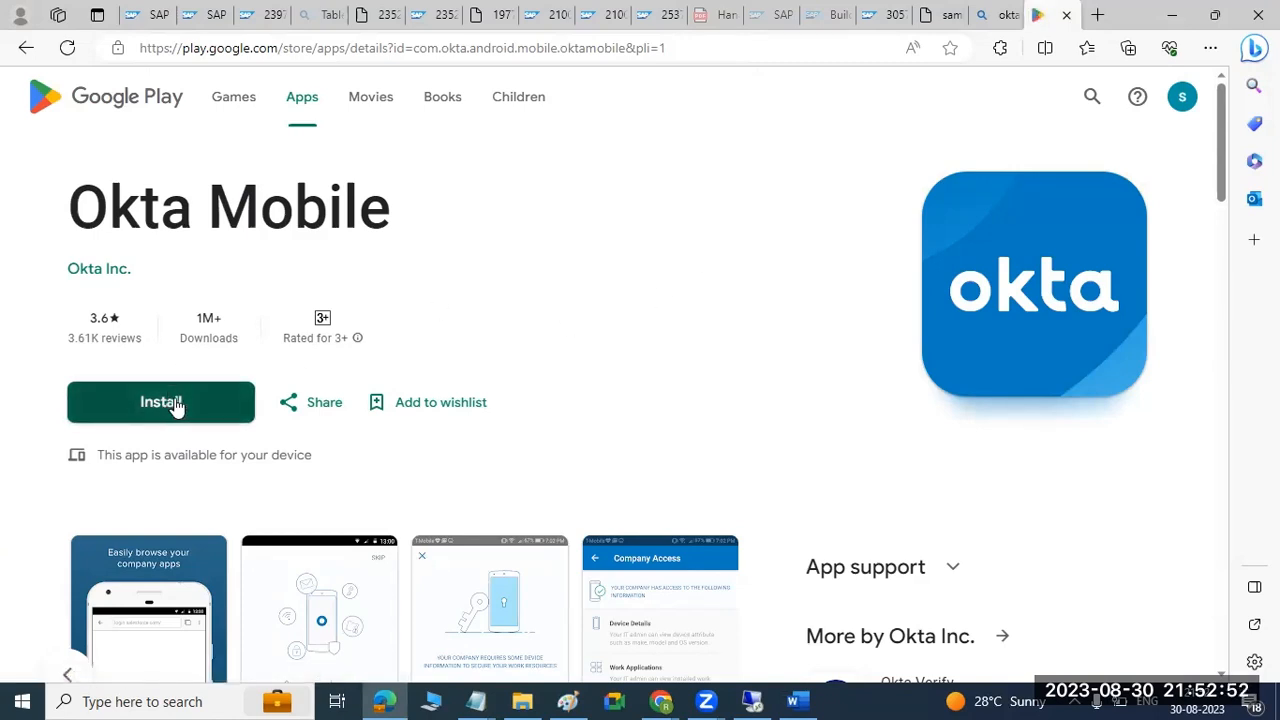
scroll(211, 396, down, 1)
scroll(210, 392, up, 1)
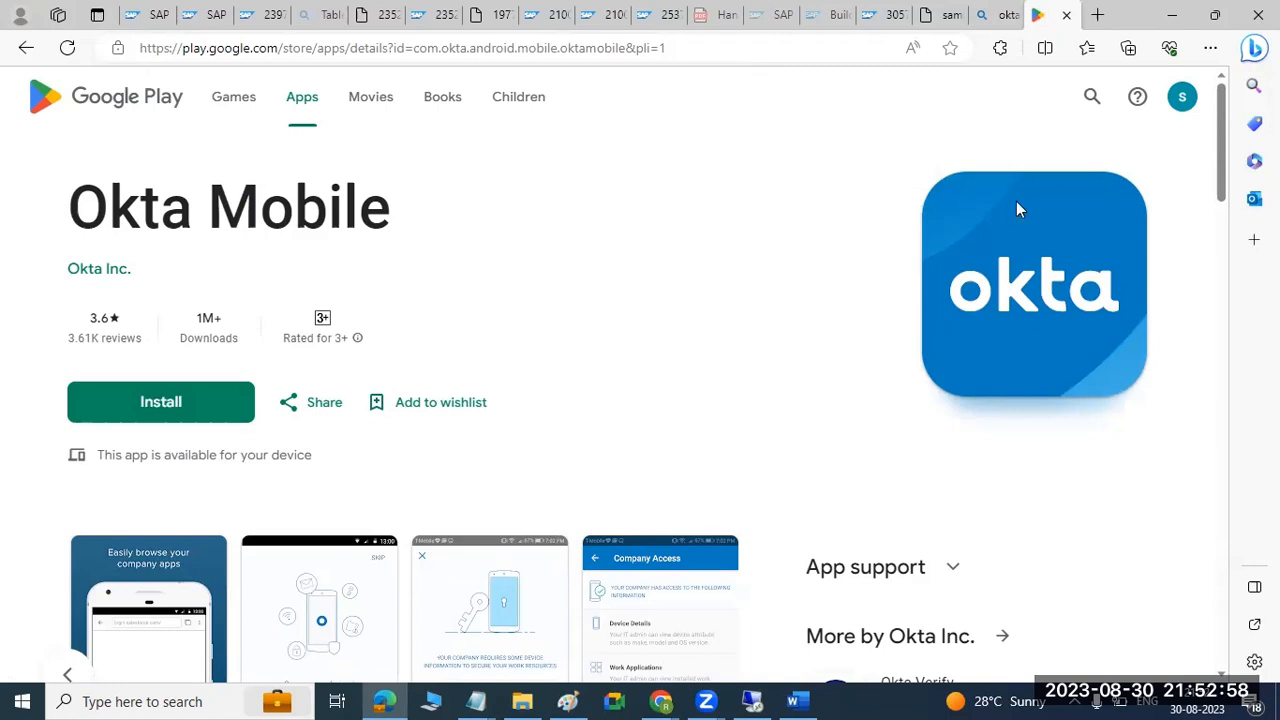
key(ctrl+w)
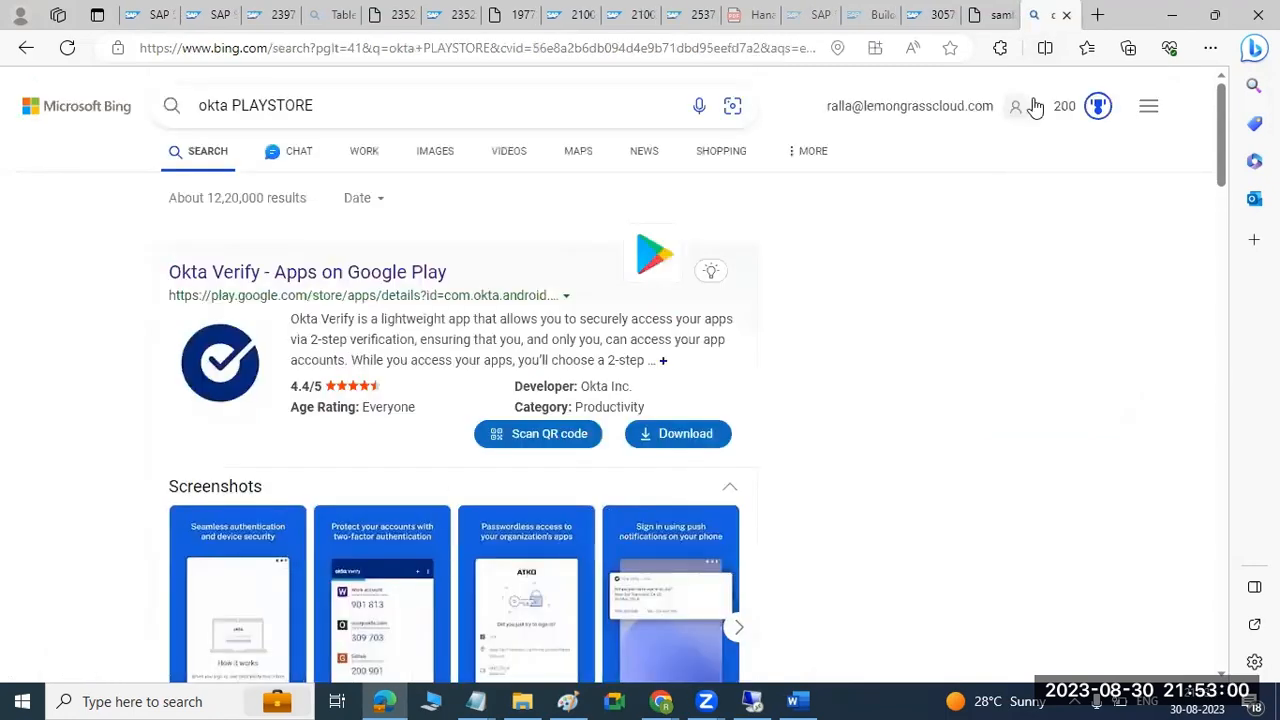
key(ctrl+w)
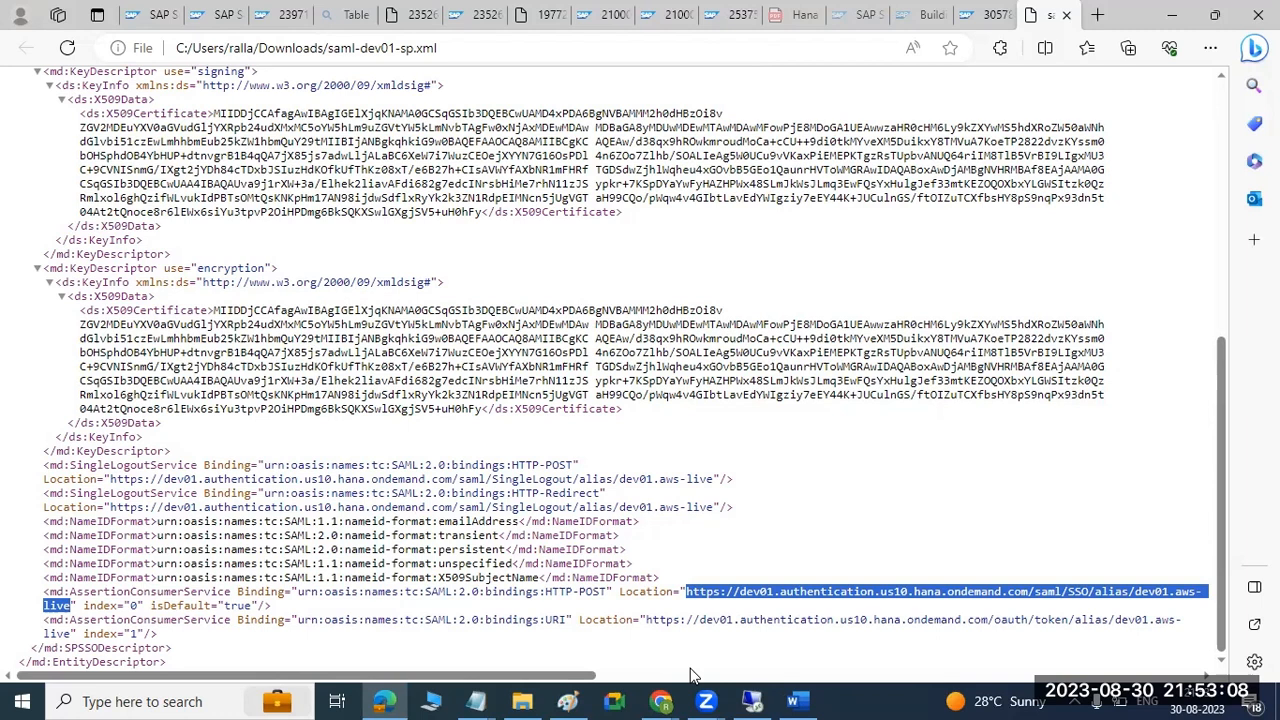
click(670, 700)
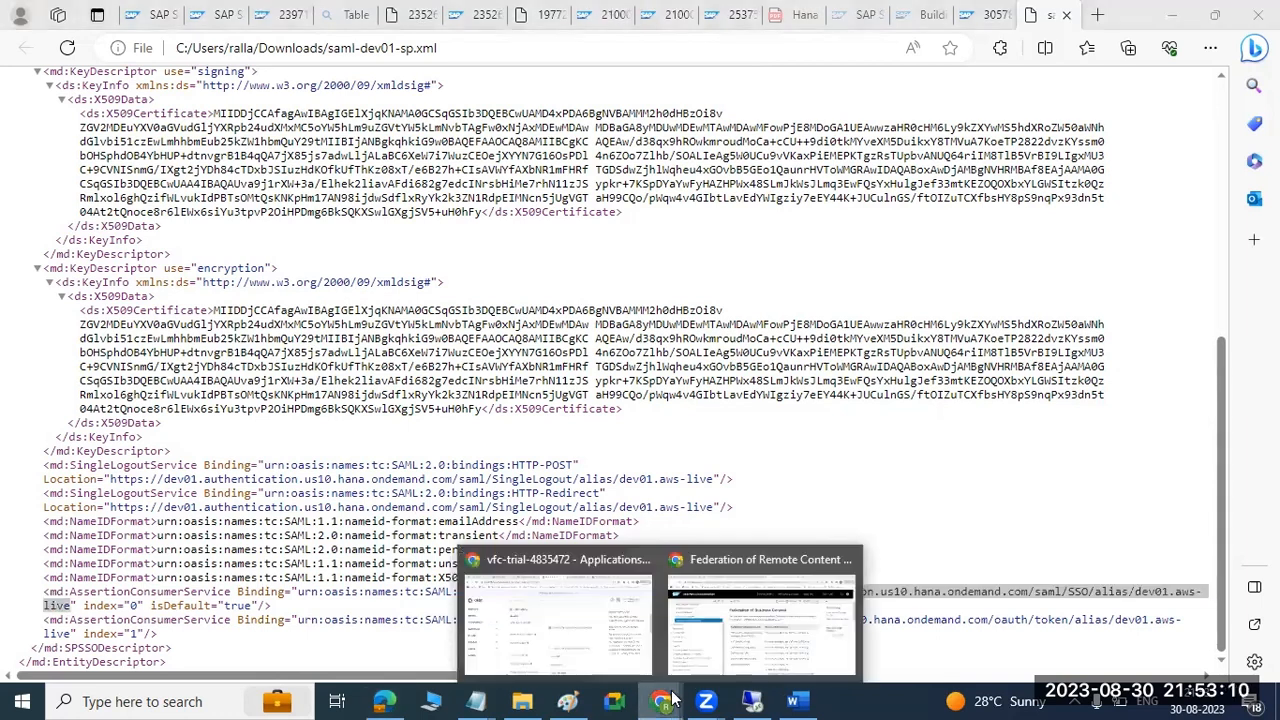
click(607, 626)
click(626, 326)
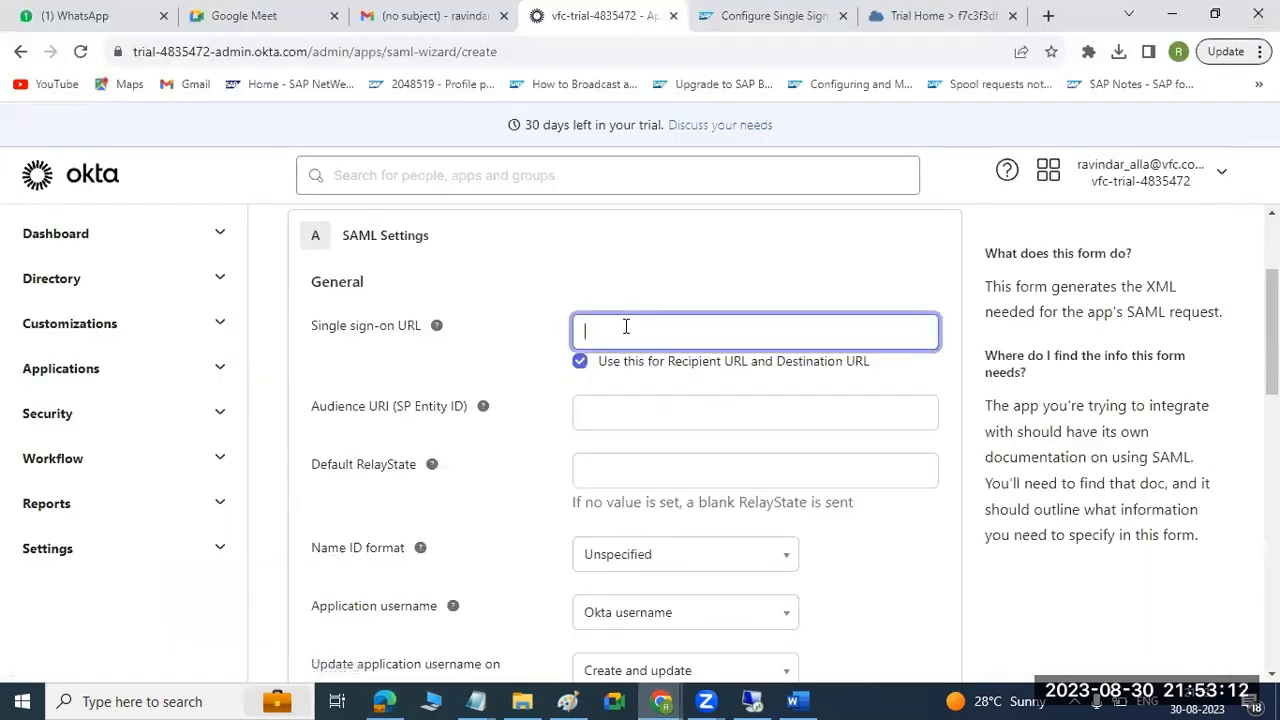
key(ctrl+v)
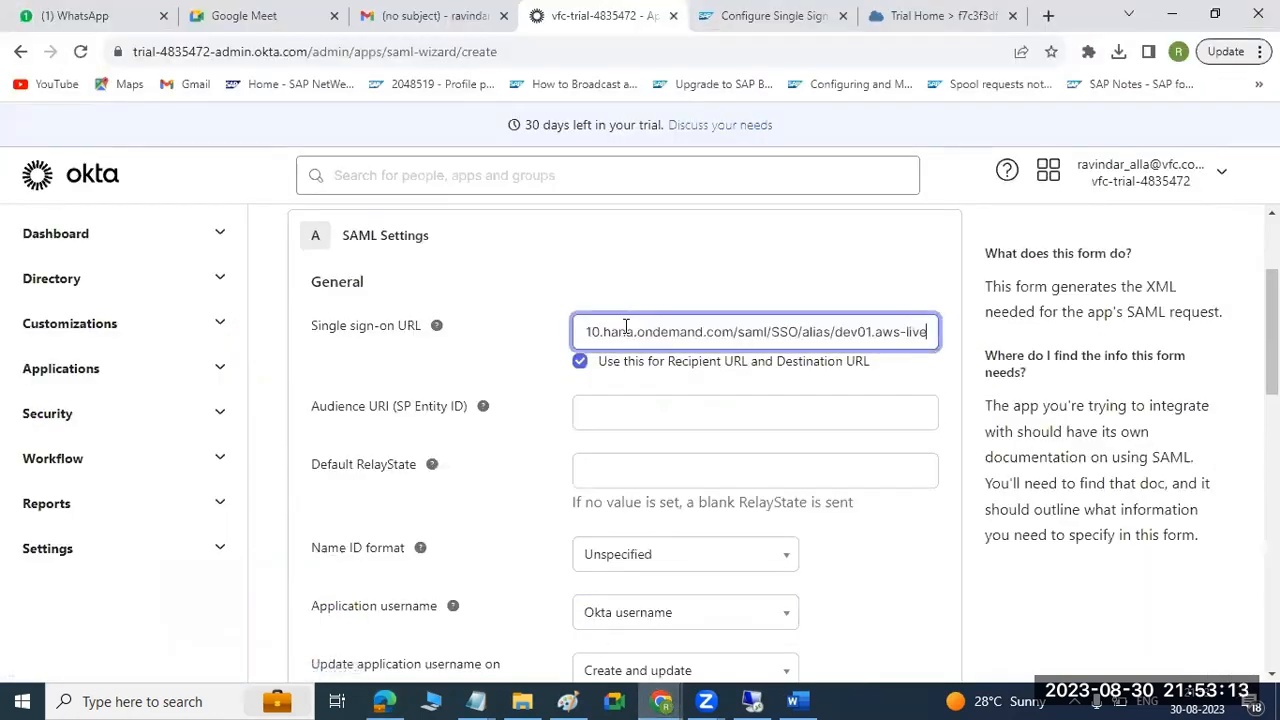
Compare the entered Single sign-on URL with the example in the Word guide's SAML Settings section.
click(786, 700)
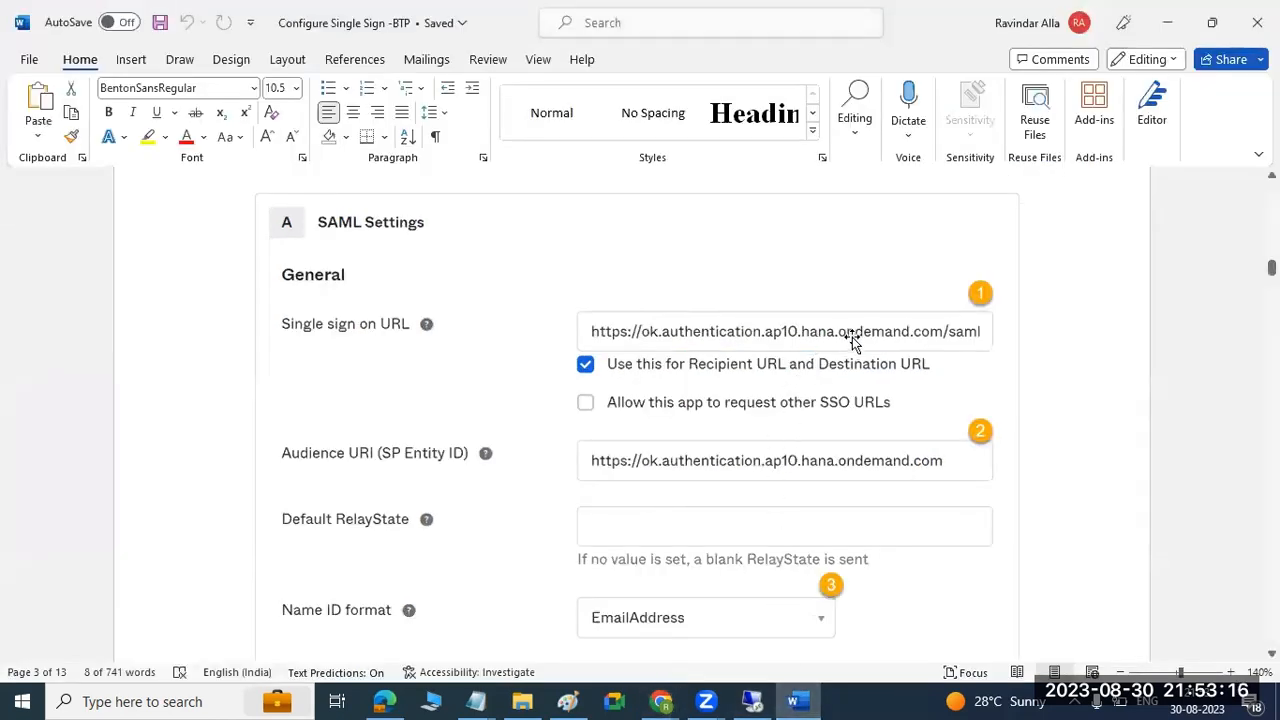
click(795, 701)
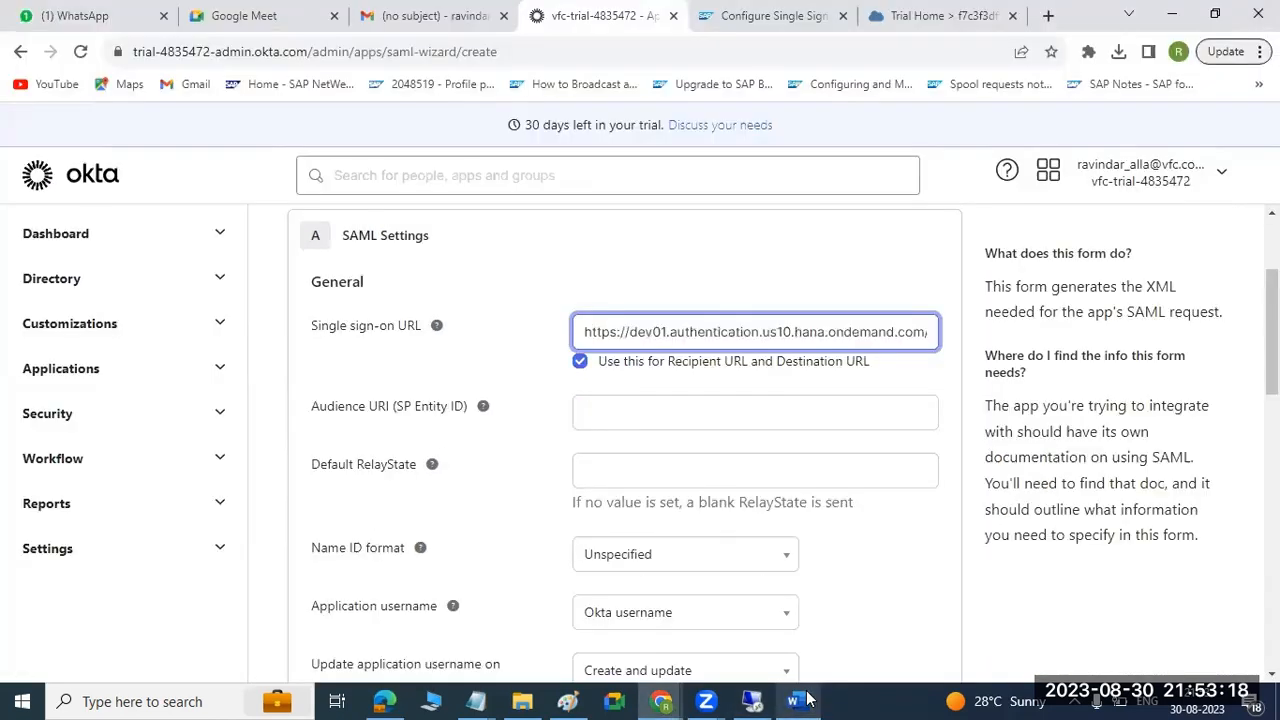
drag(677, 333, 967, 335)
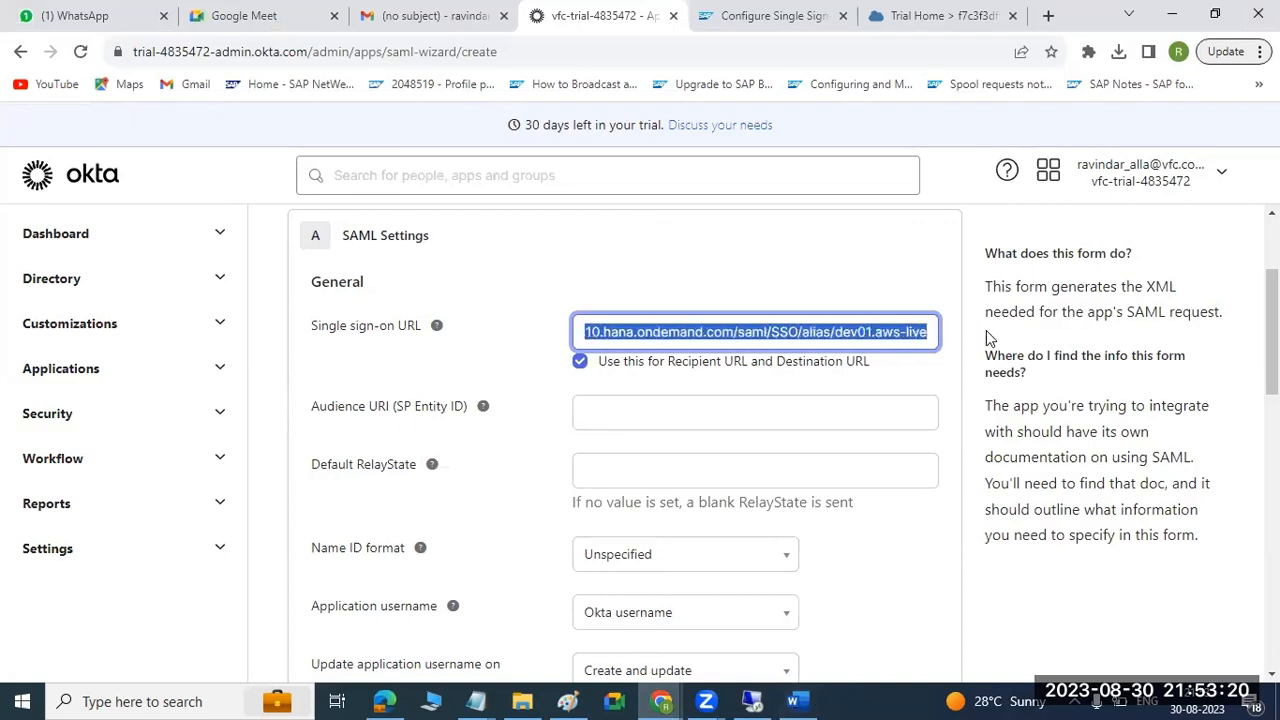
click(795, 700)
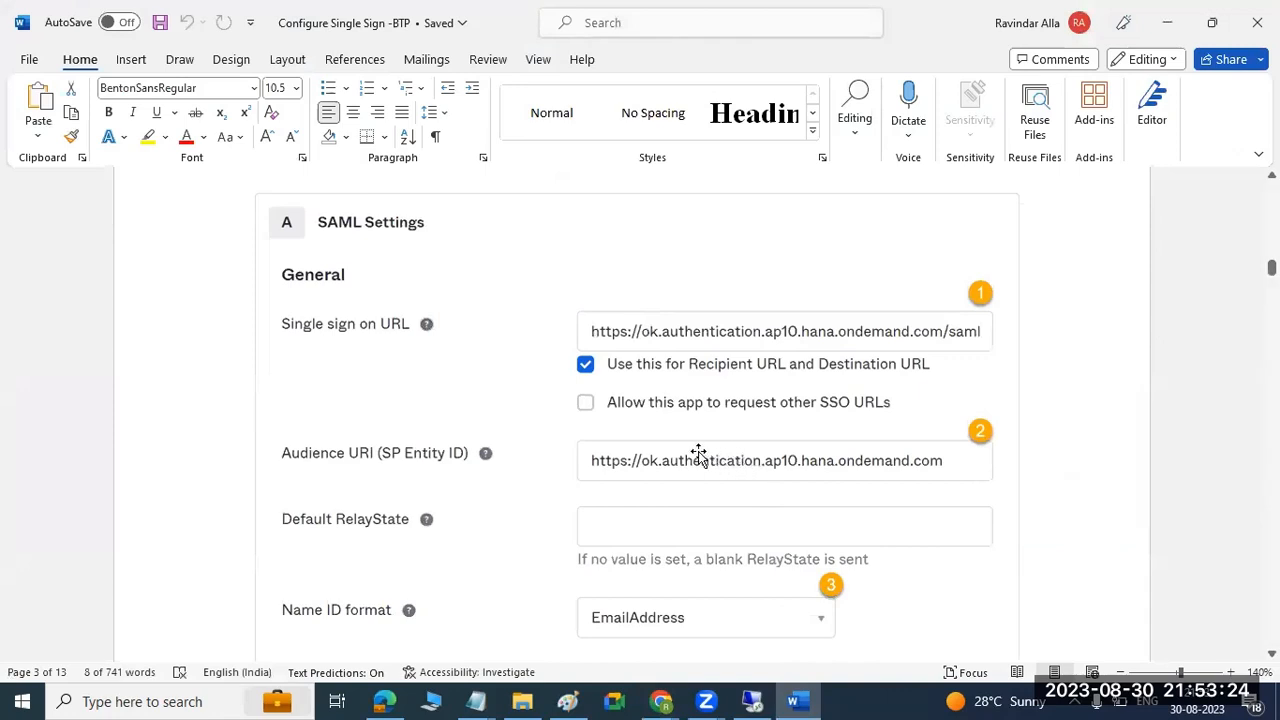
click(795, 700)
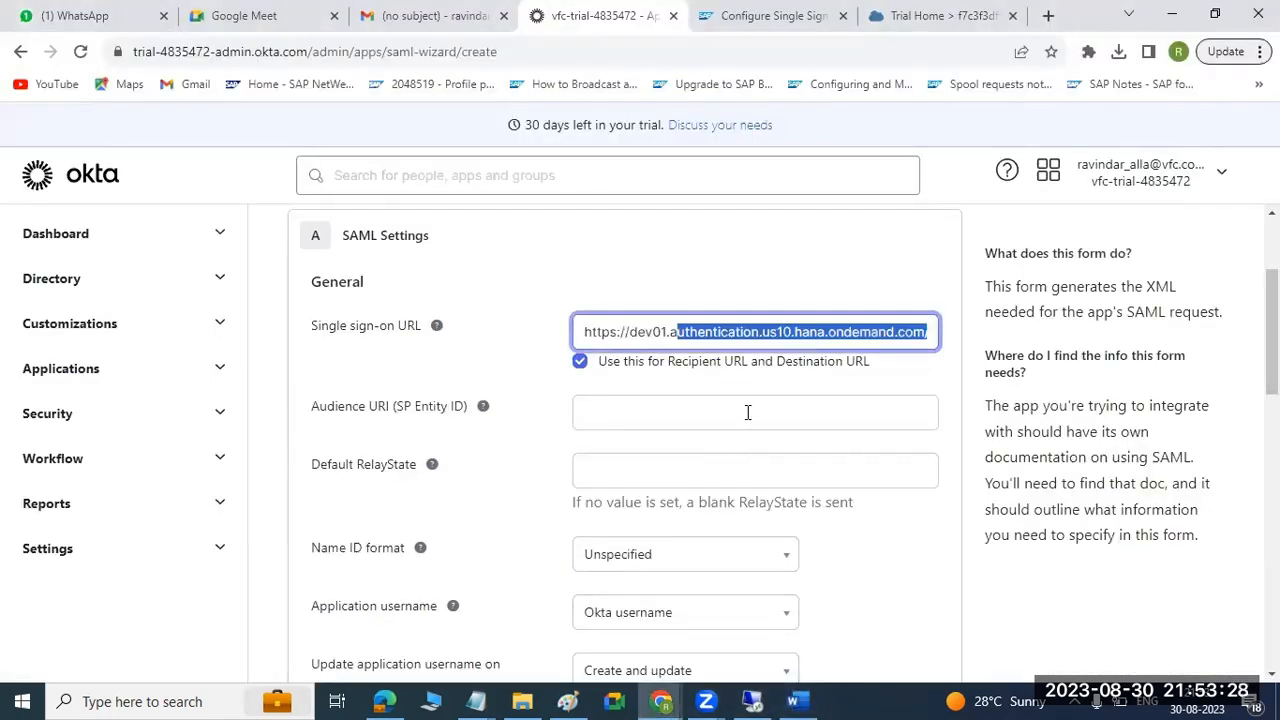
click(684, 411)
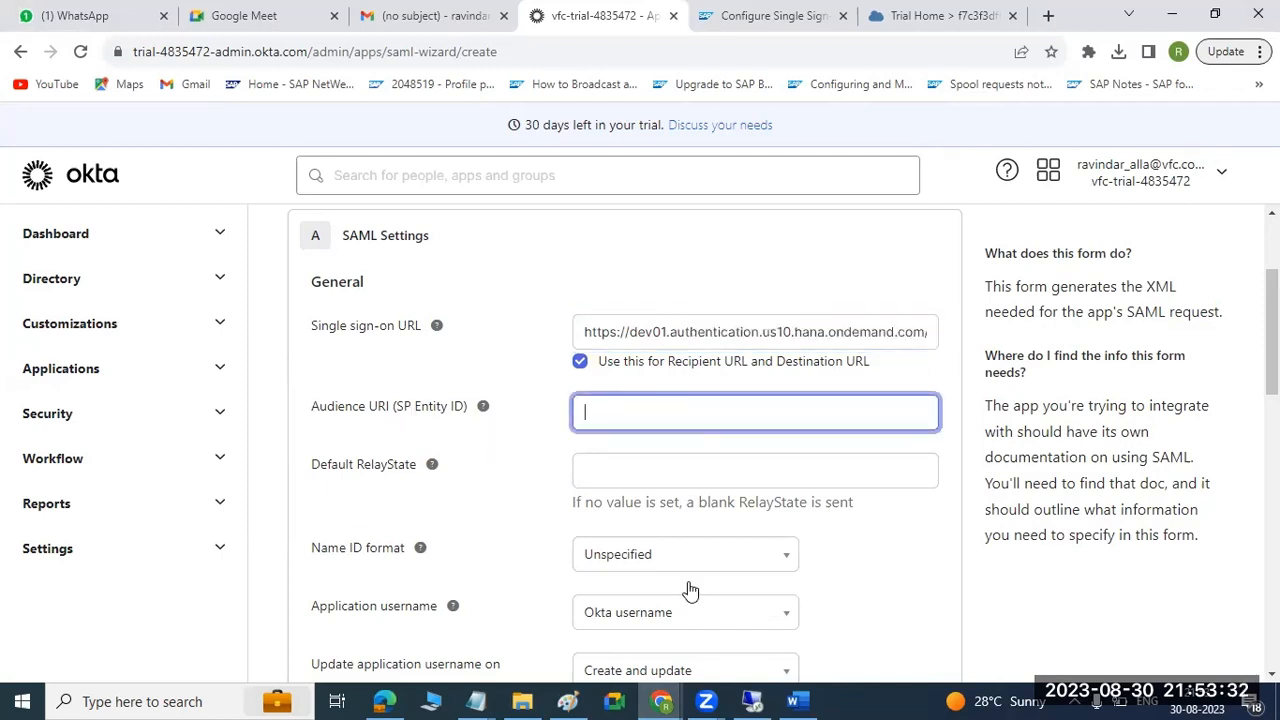
click(795, 700)
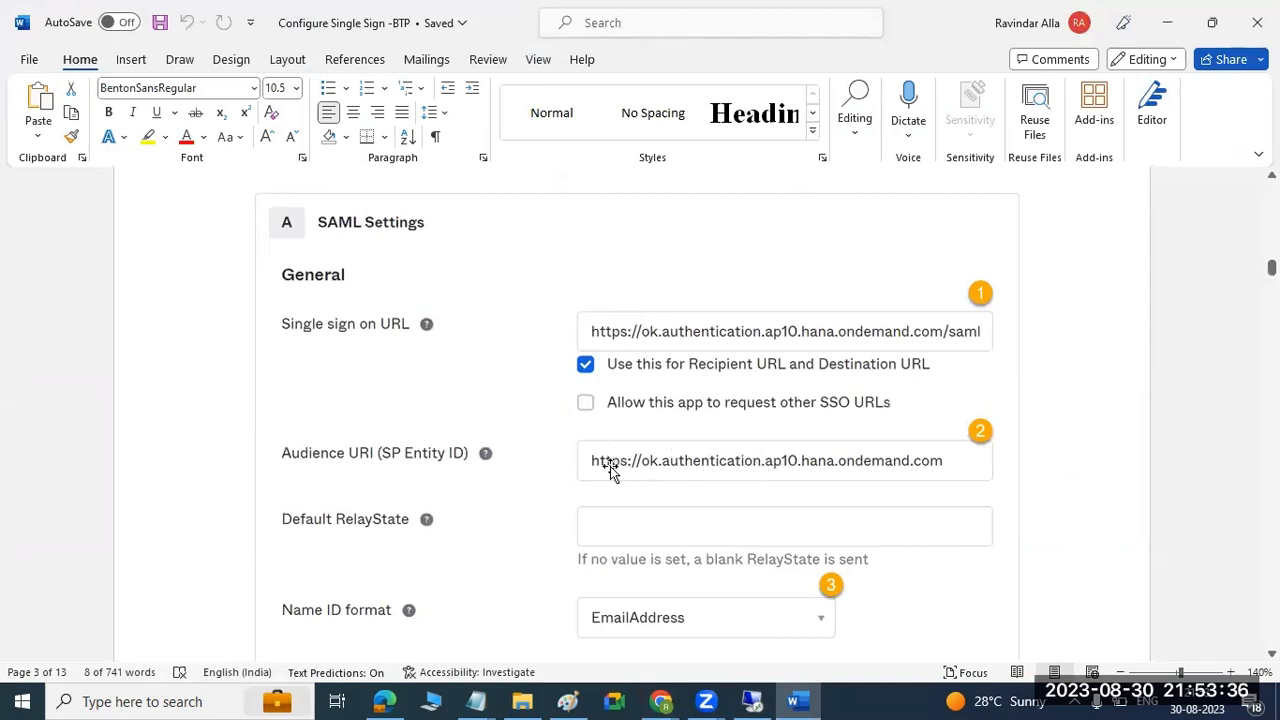
click(800, 700)
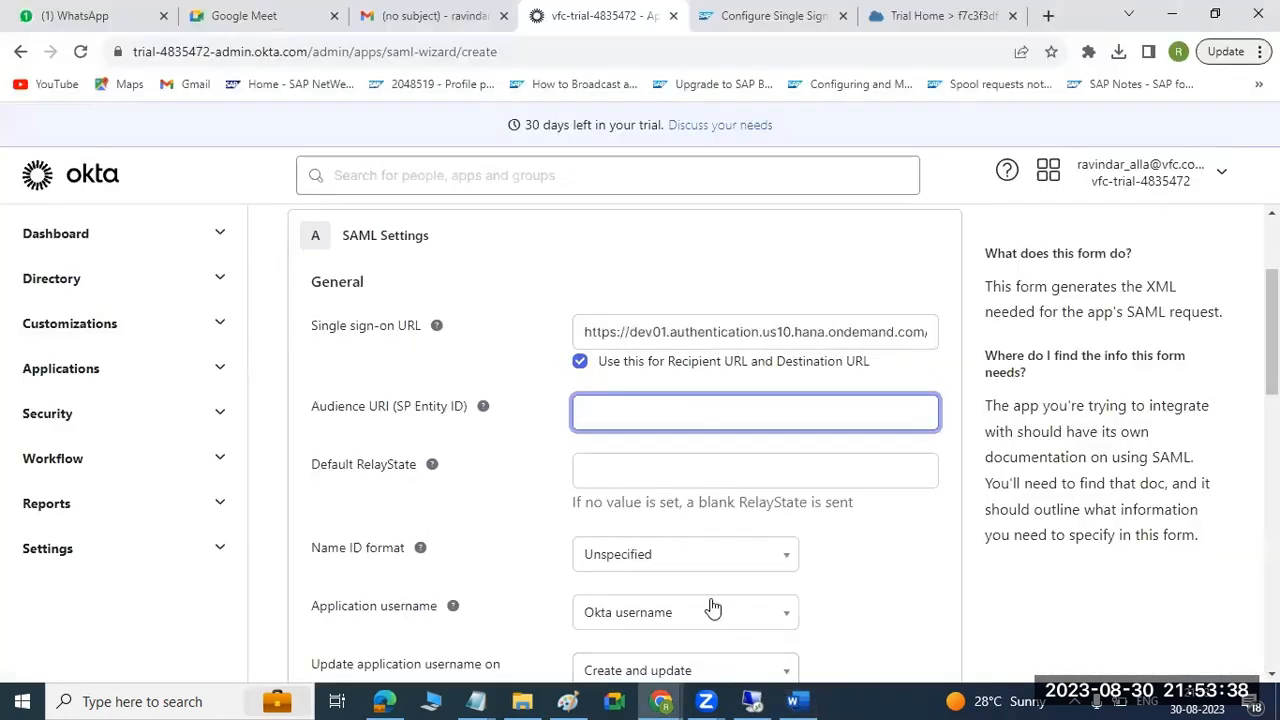
click(384, 700)
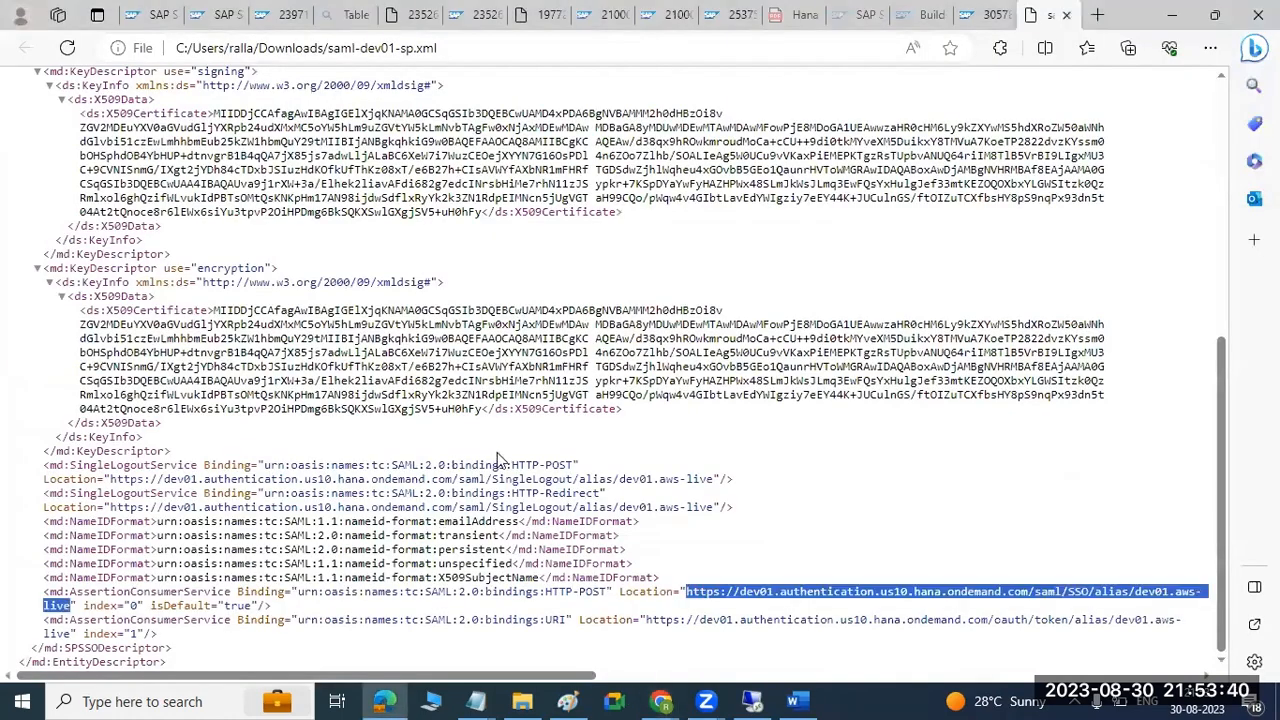
scroll(497, 452, up, 5)
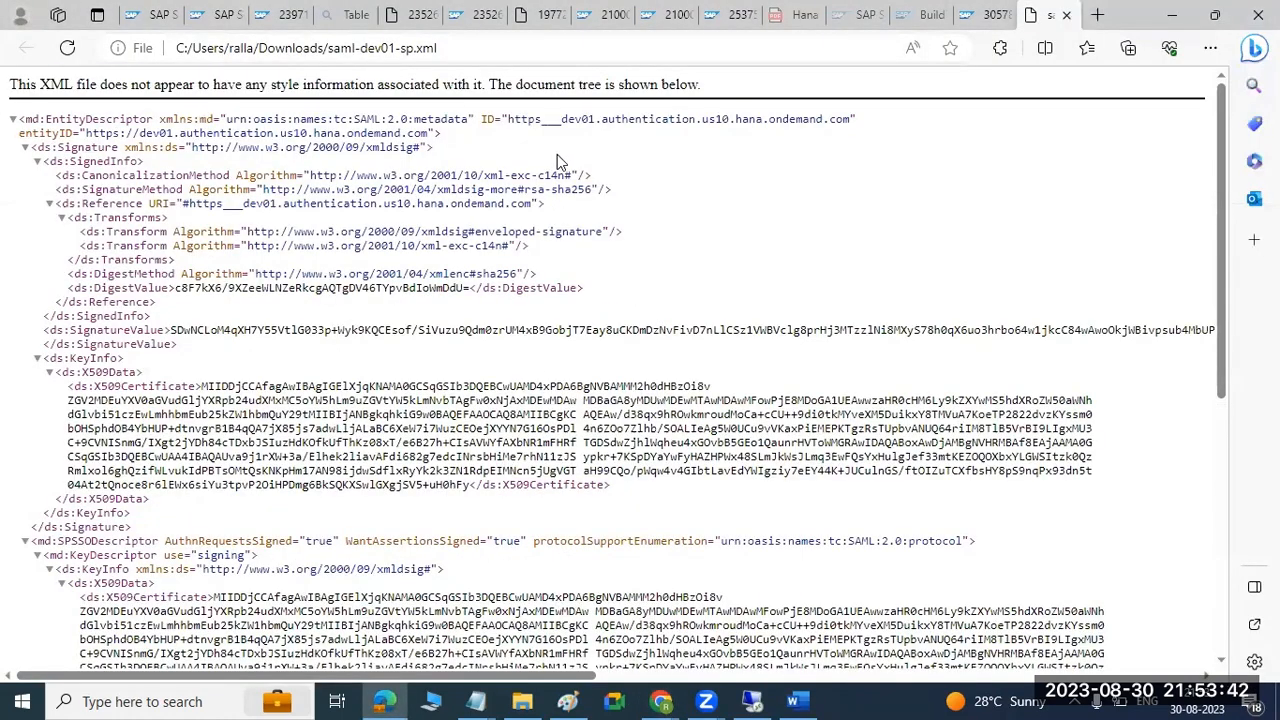
drag(18, 133, 428, 135)
click(88, 133)
key(ctrl+c)
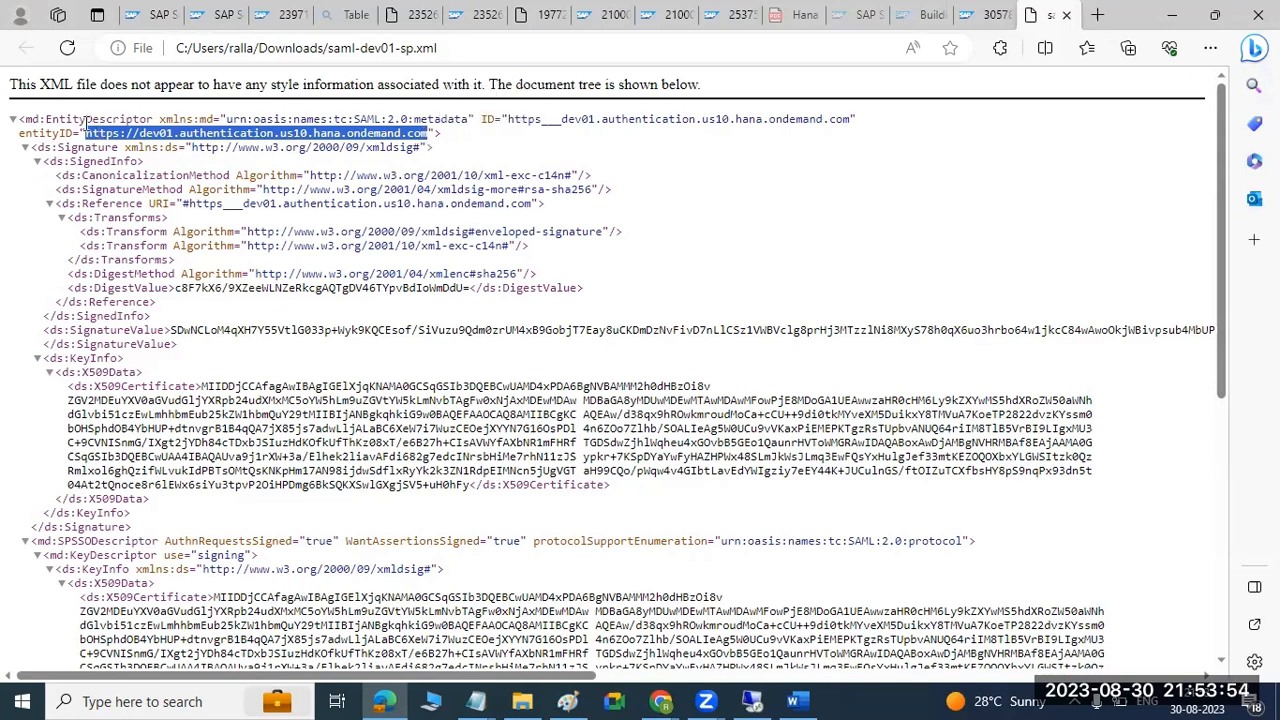
Review the HTTP-POST and URI AssertionConsumerService entries at the end of the metadata file.
scroll(180, 230, down, 5)
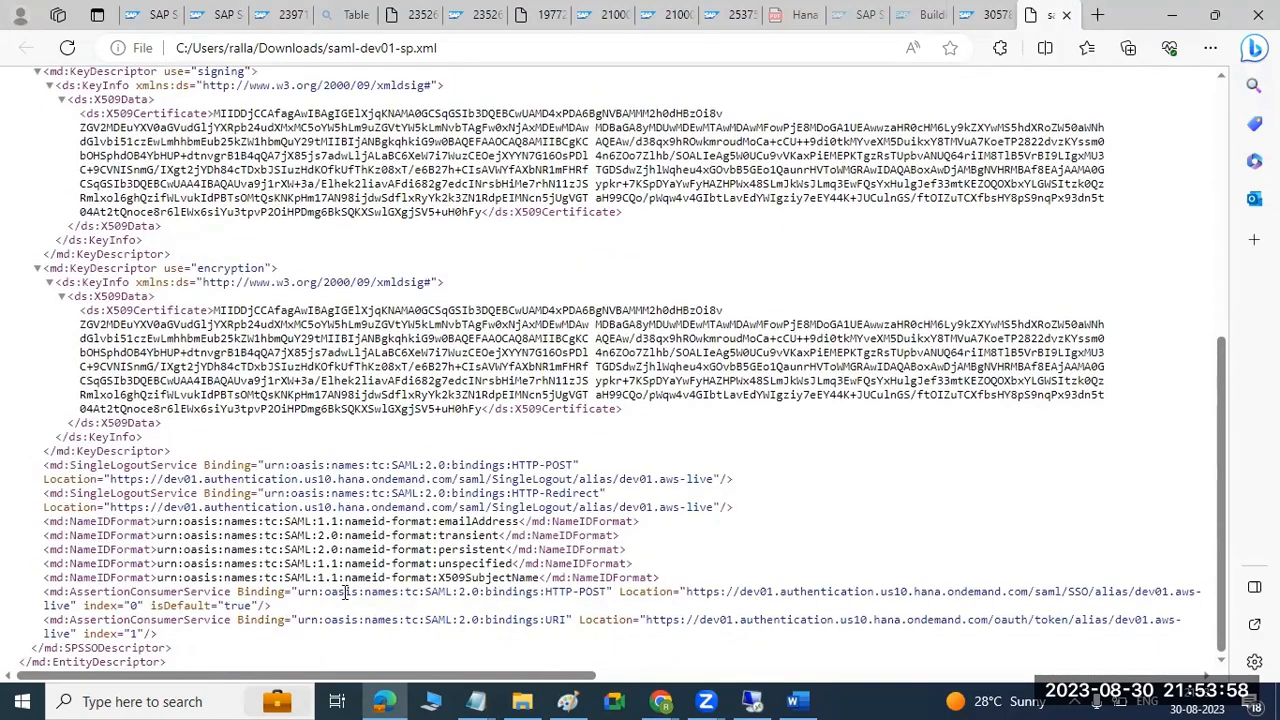
drag(72, 597, 238, 606)
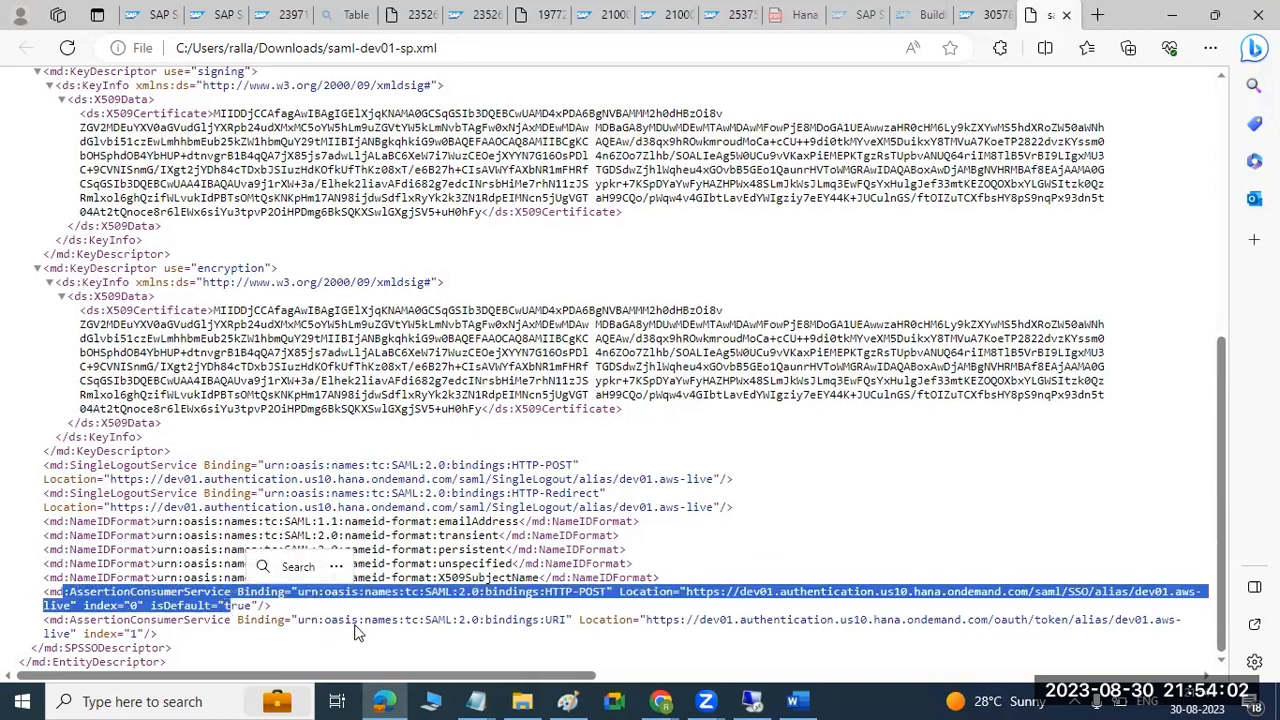
click(652, 622)
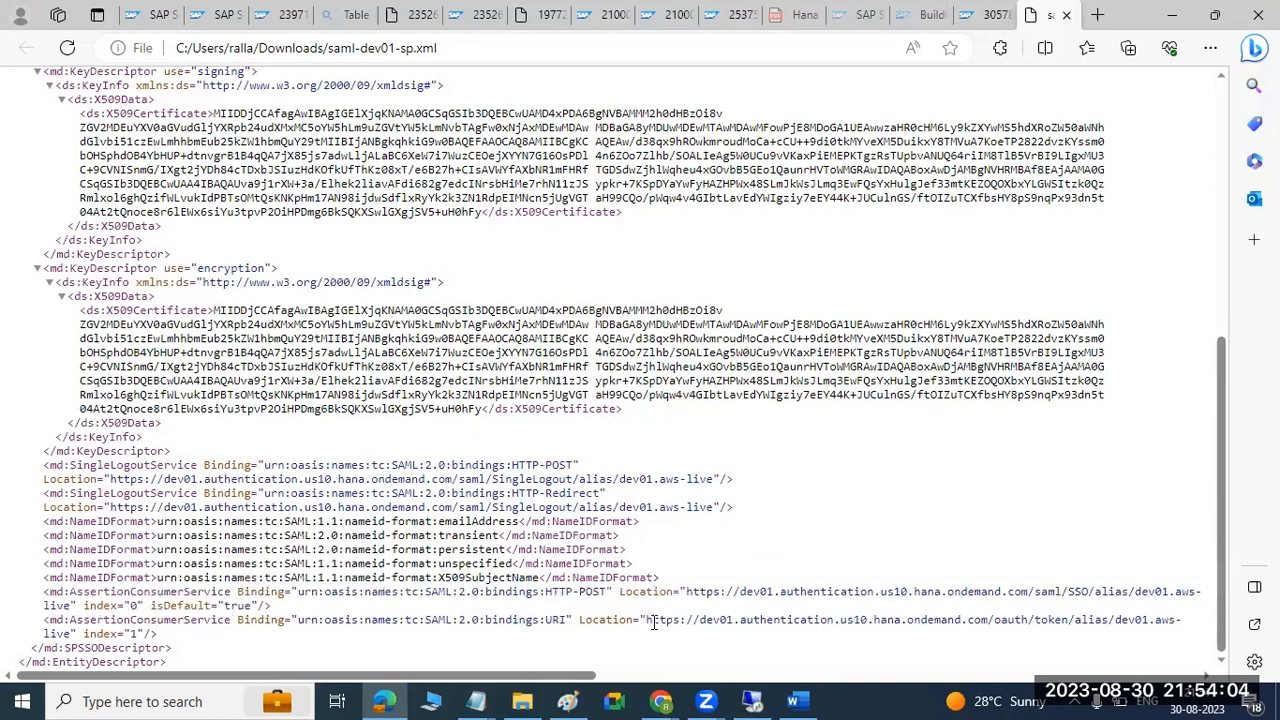
drag(652, 622, 666, 638)
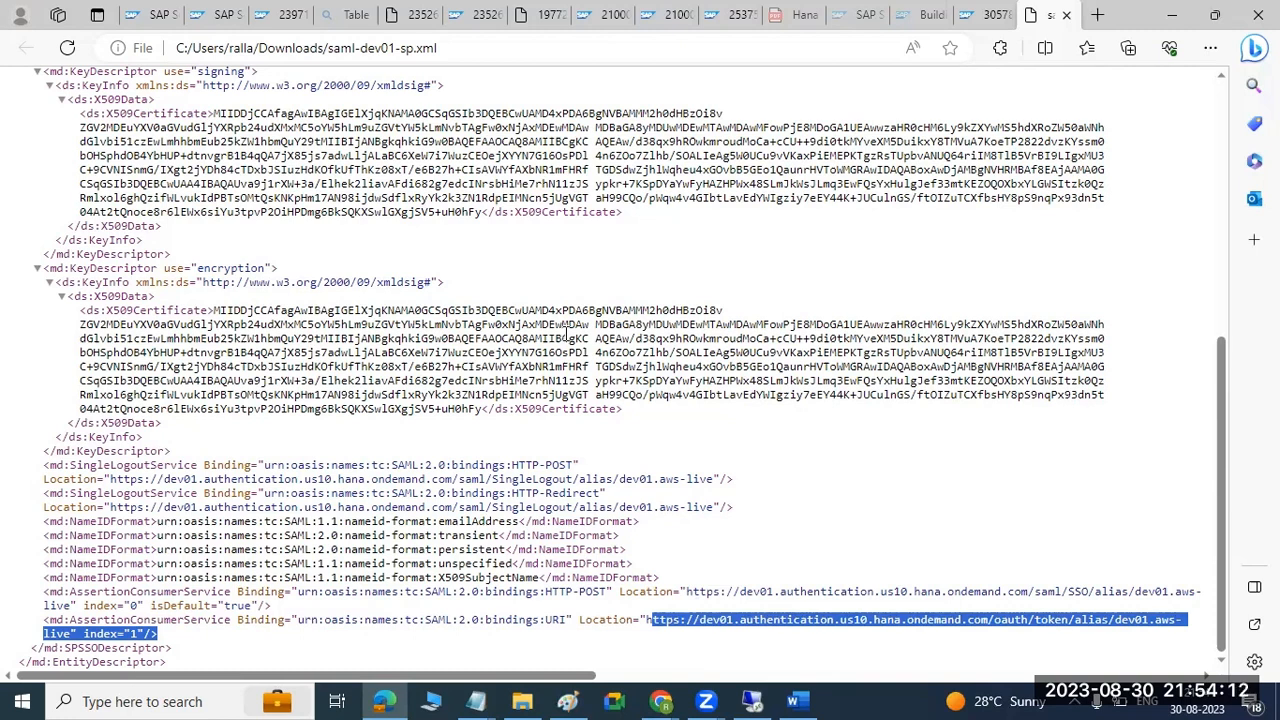
click(661, 701)
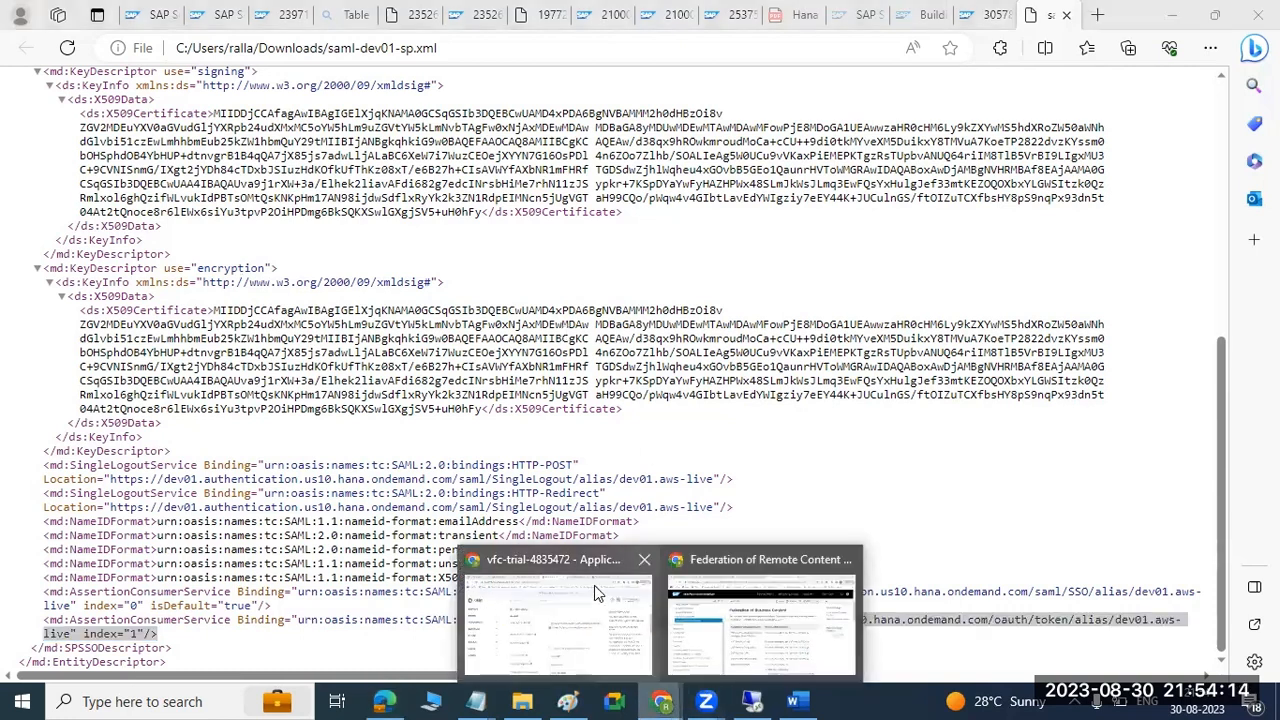
click(594, 585)
key(ctrl+v)
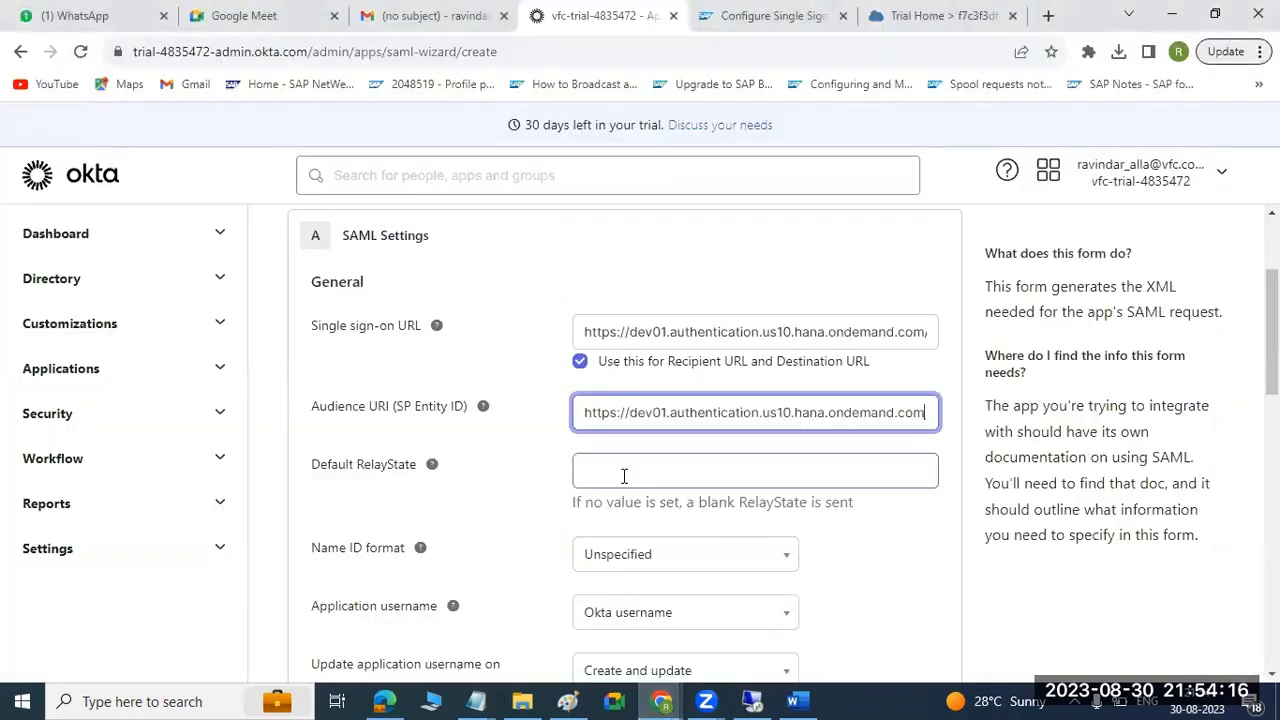
Check the Name ID format and Application username settings in the Word guide, and return to the Okta wizard.
click(793, 701)
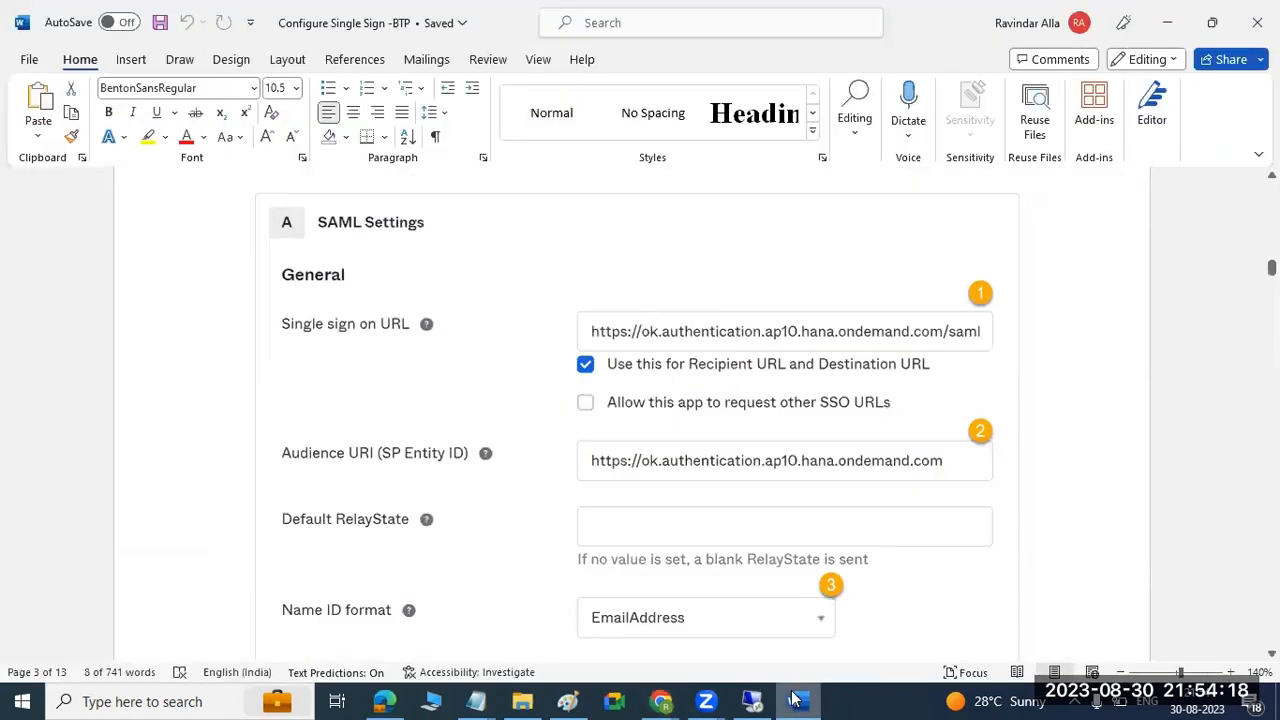
scroll(815, 517, down, 3)
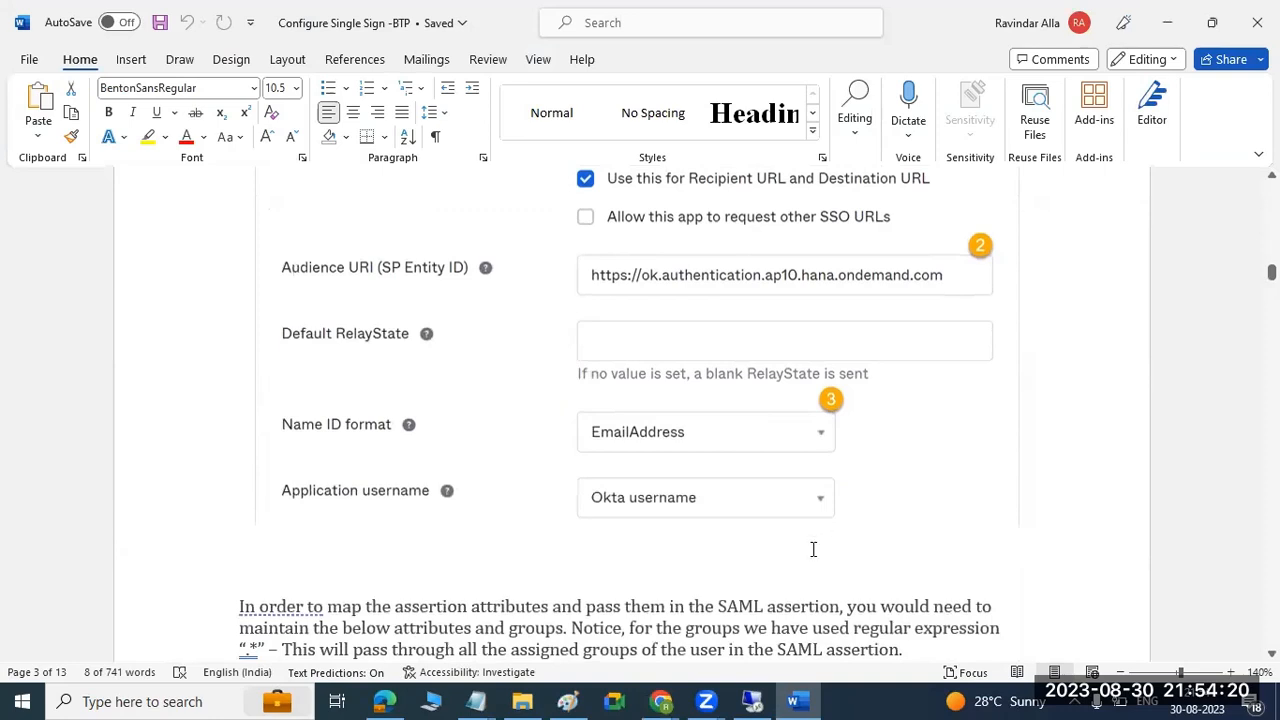
click(803, 700)
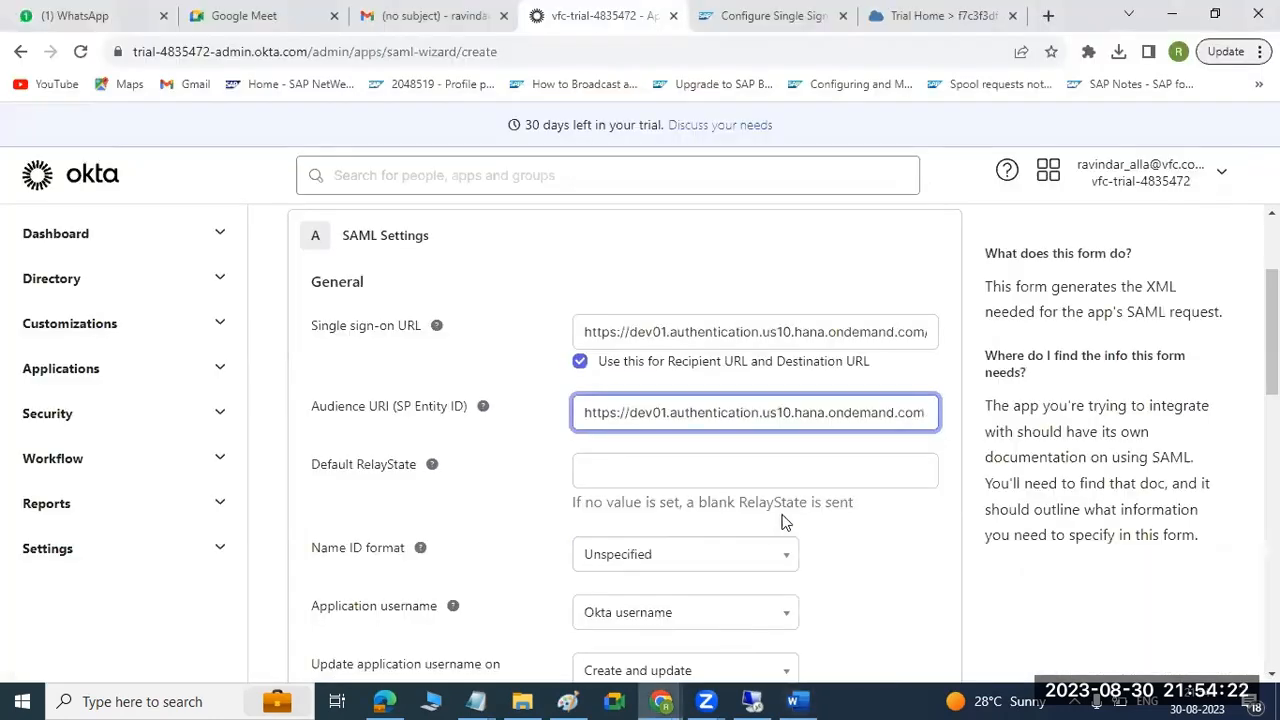
Set the Name ID format to EmailAddress and compare it and the Application username with the Word guide.
scroll(781, 516, down, 1)
click(780, 462)
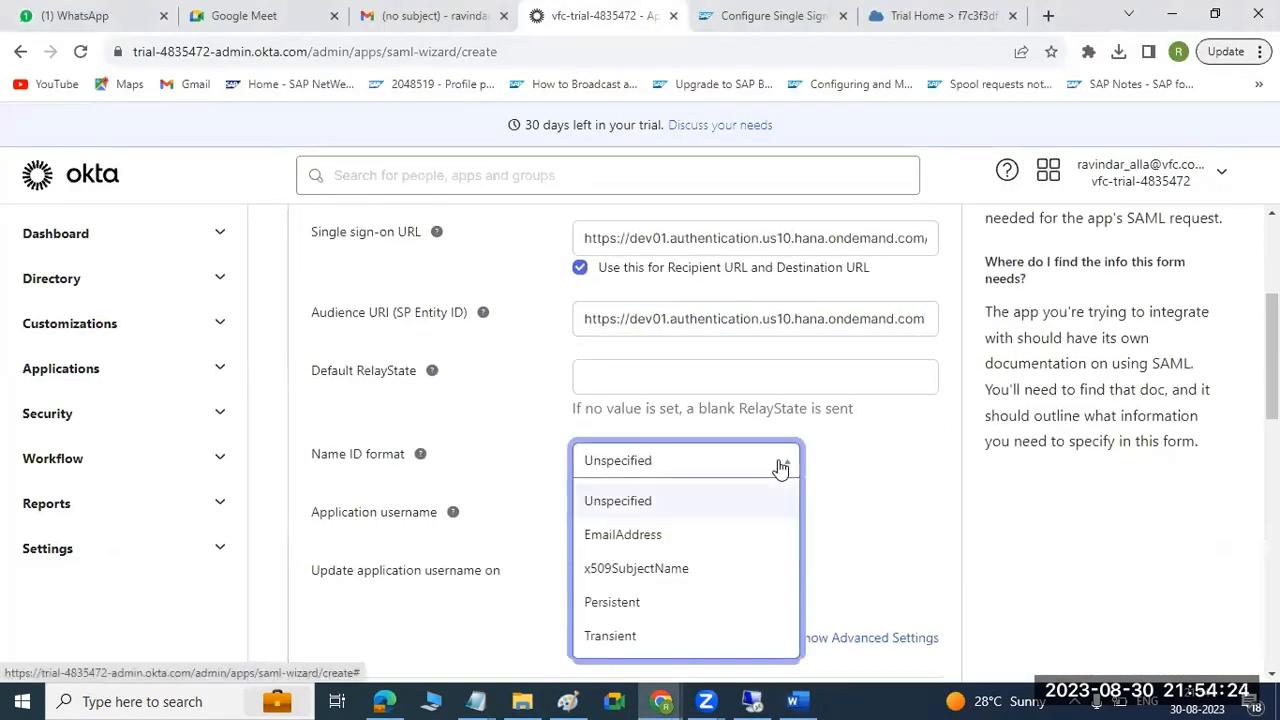
click(600, 536)
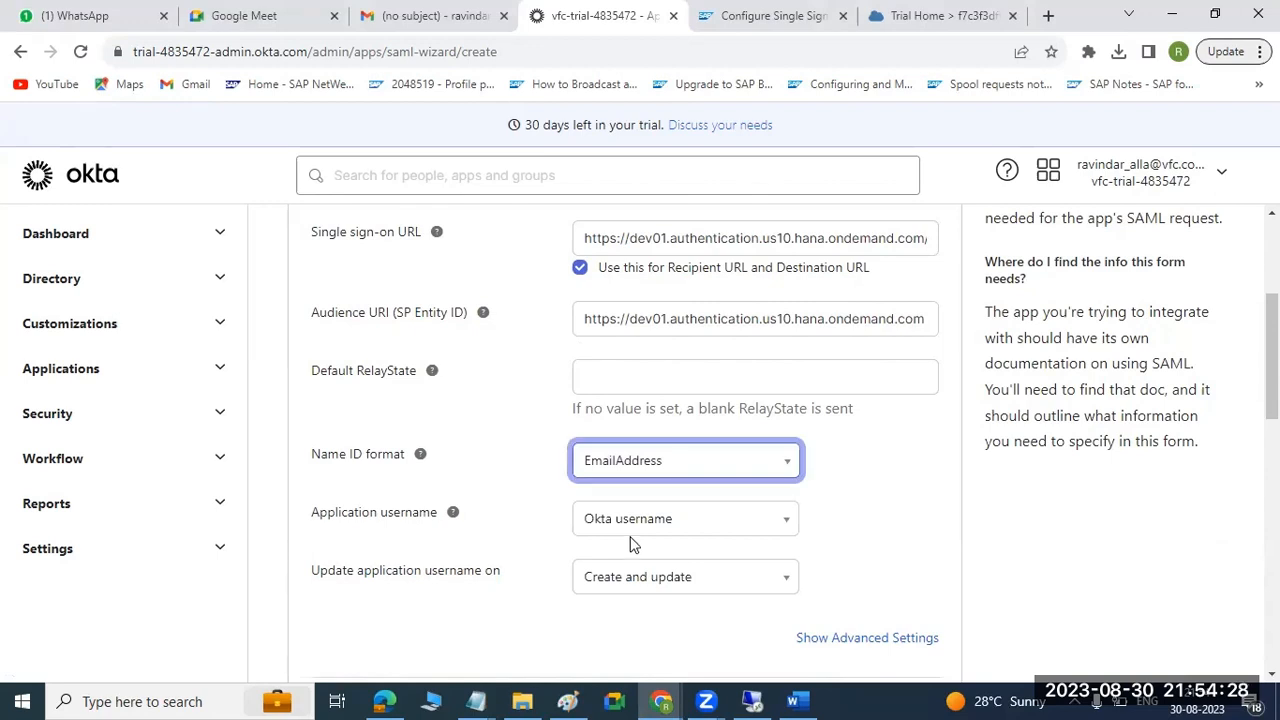
click(797, 701)
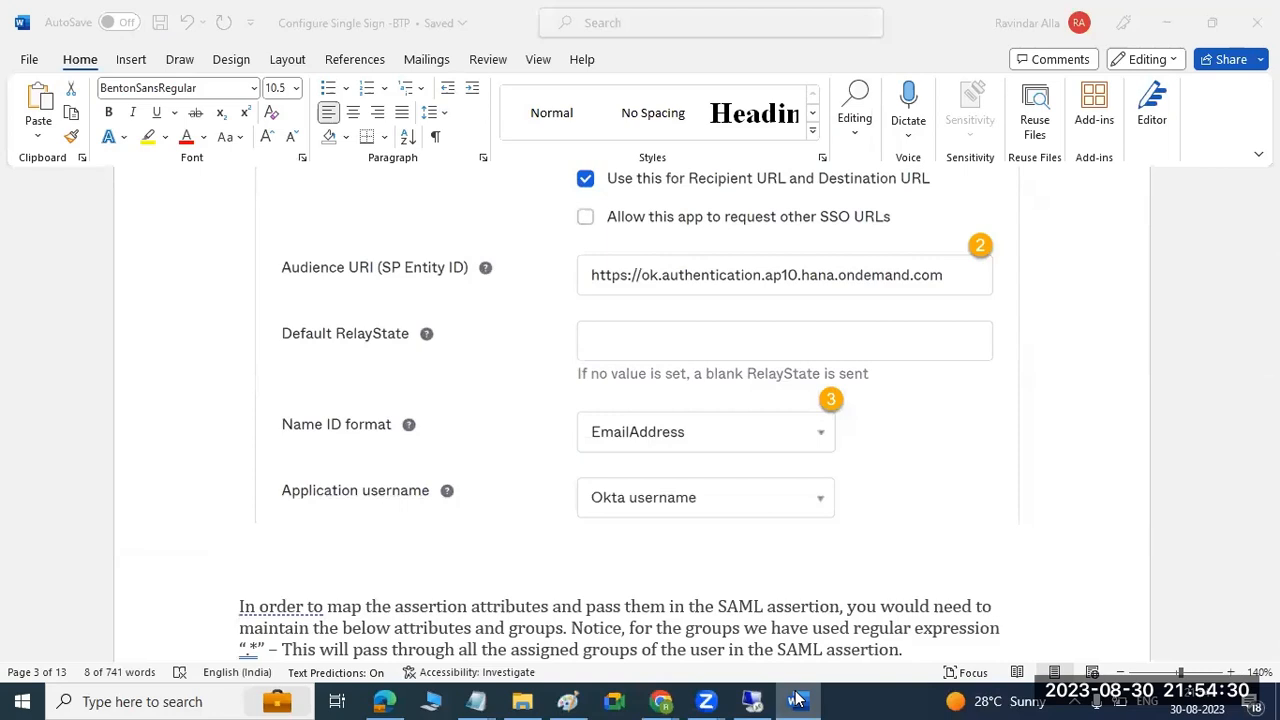
click(797, 701)
scroll(802, 543, down, 3)
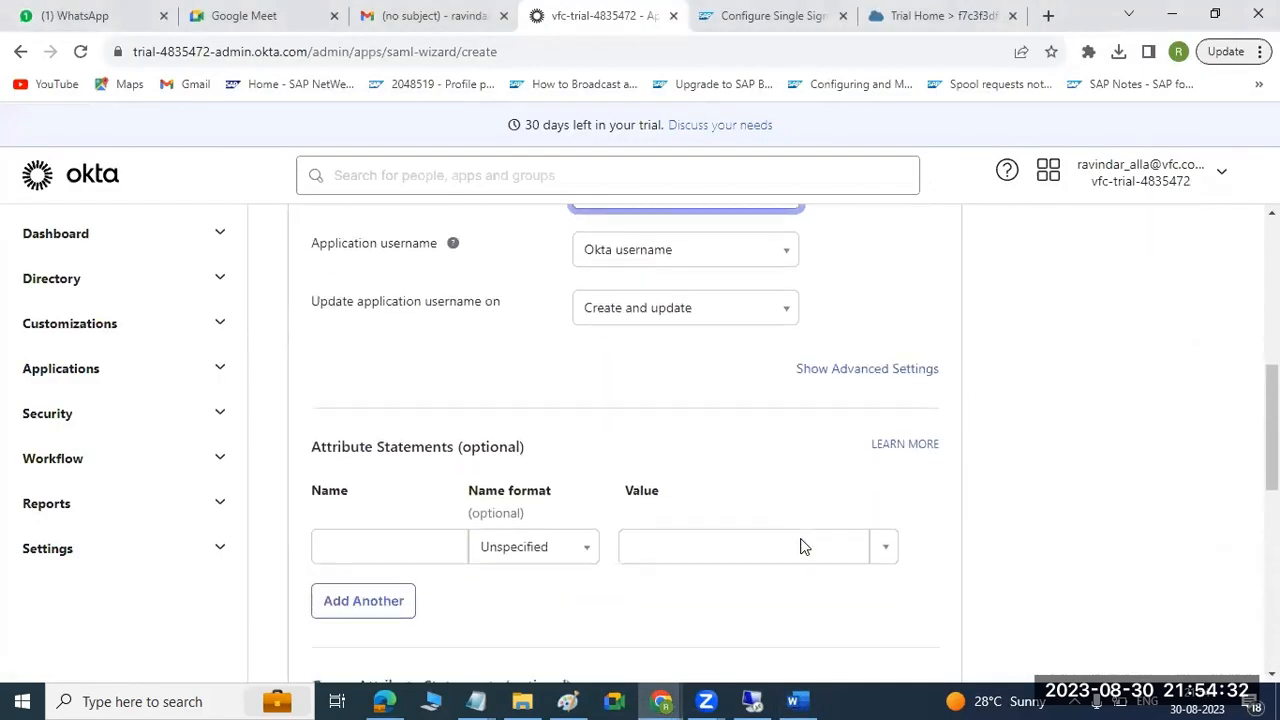
Look up the Attribute Statements example in the Word guide and compare it with the matching section of the Okta wizard.
click(797, 700)
scroll(775, 497, down, 4)
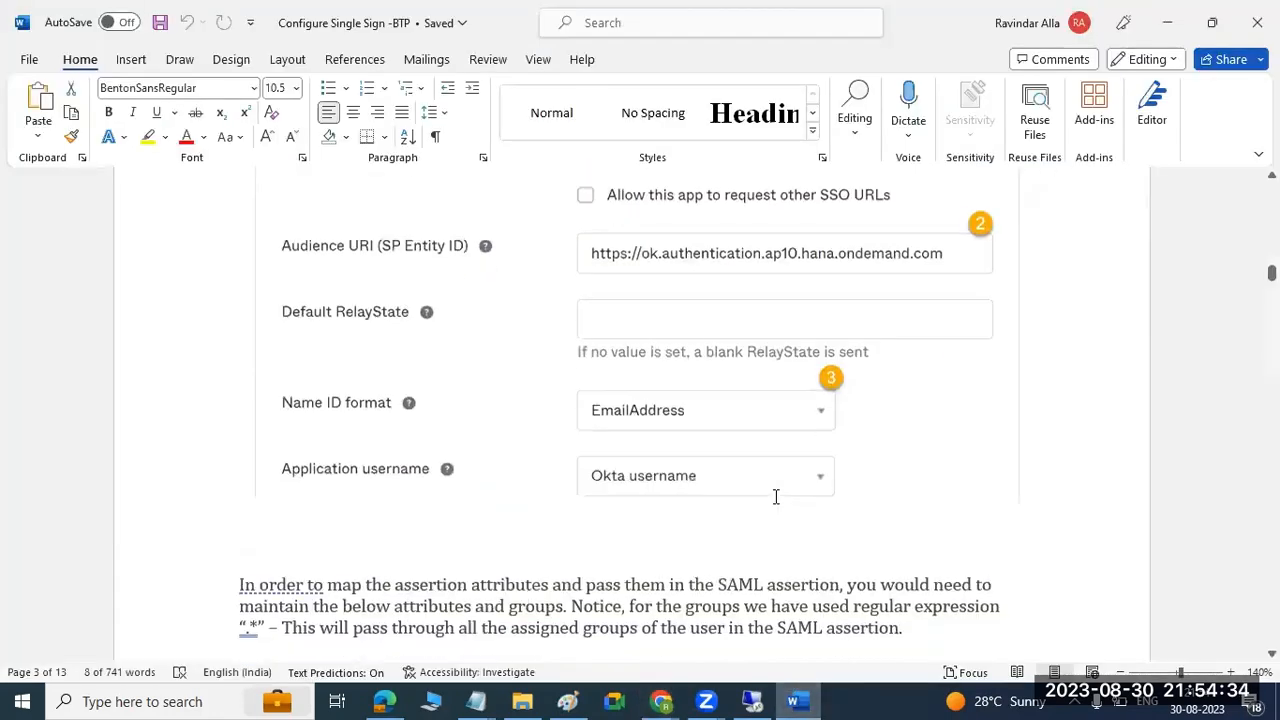
scroll(775, 497, down, 2)
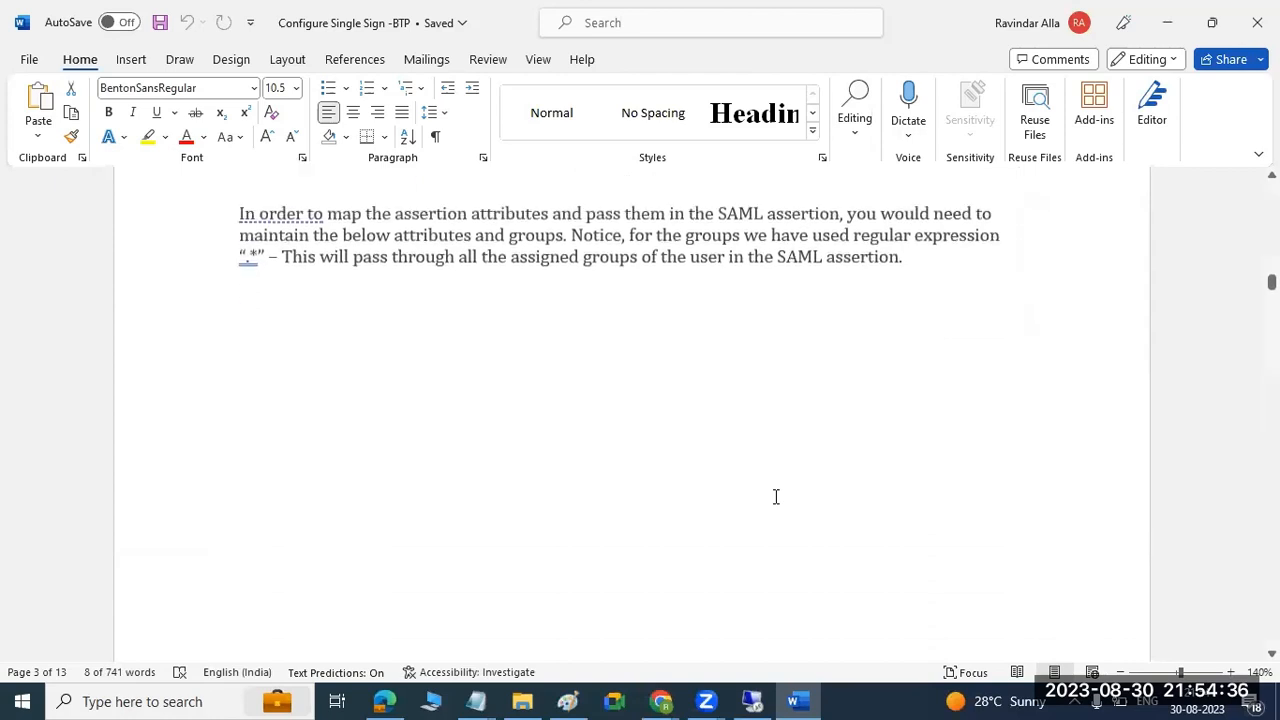
scroll(775, 497, down, 7)
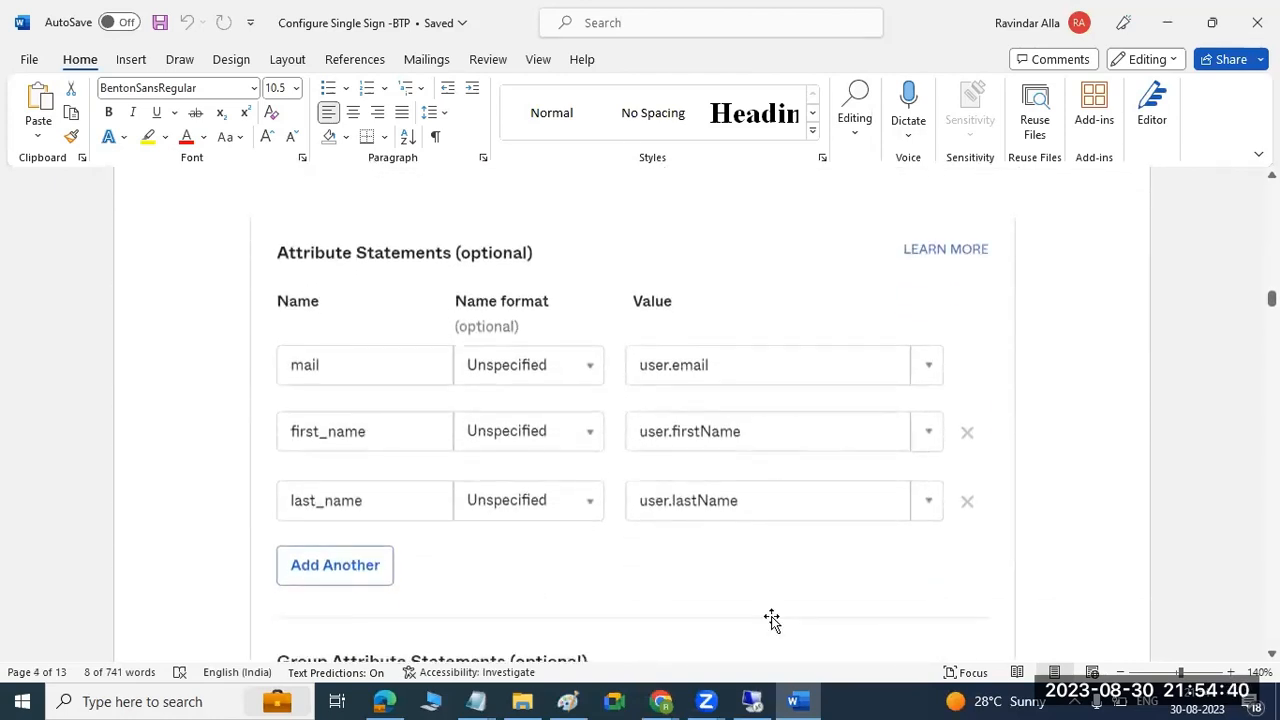
click(797, 700)
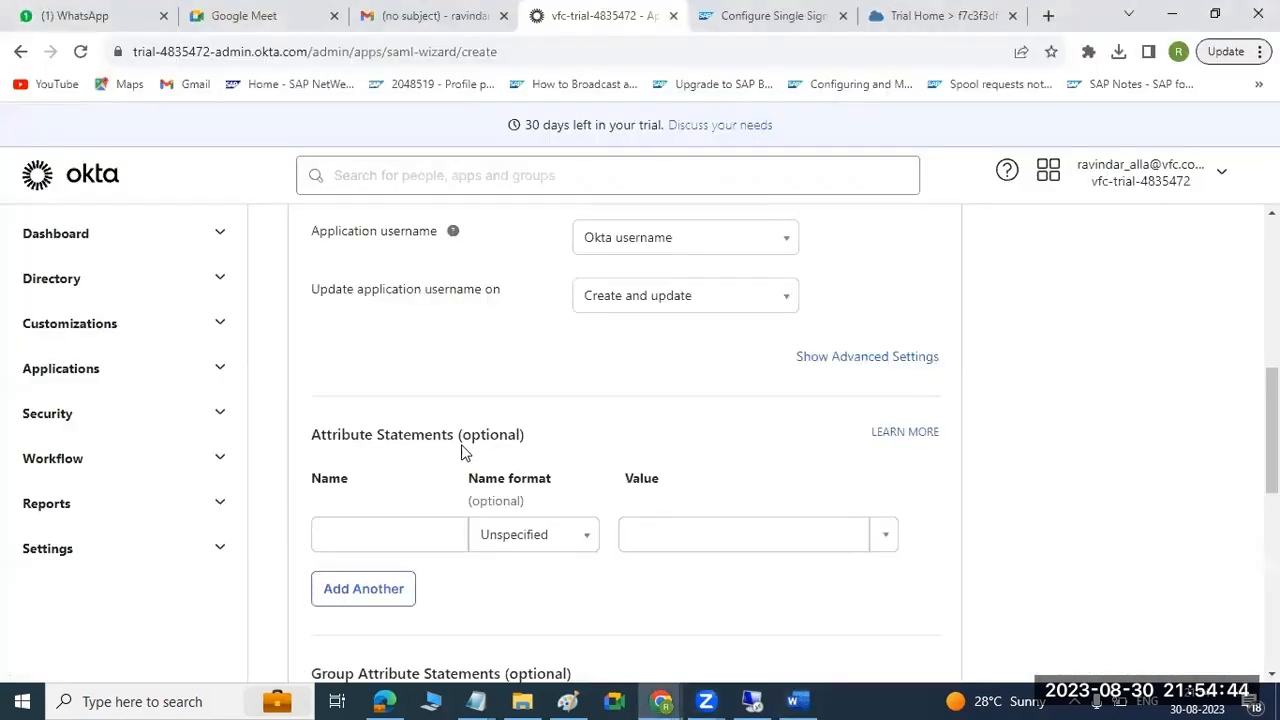
click(449, 546)
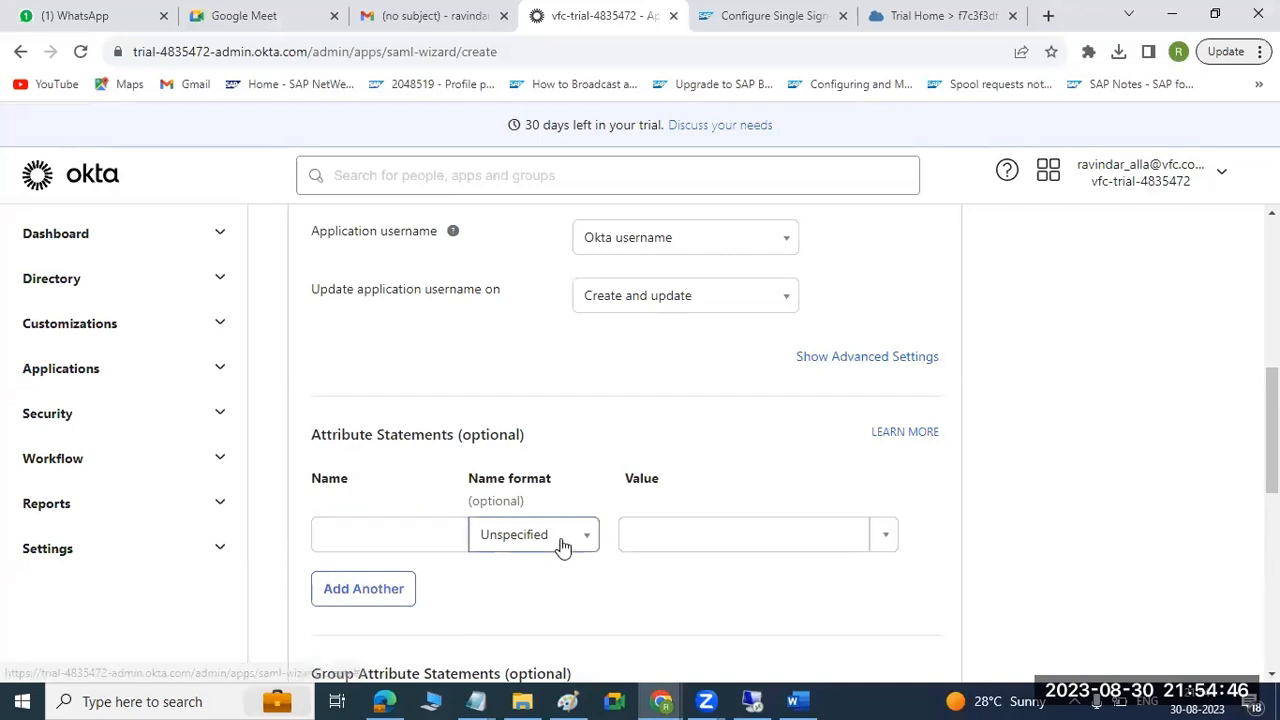
click(797, 700)
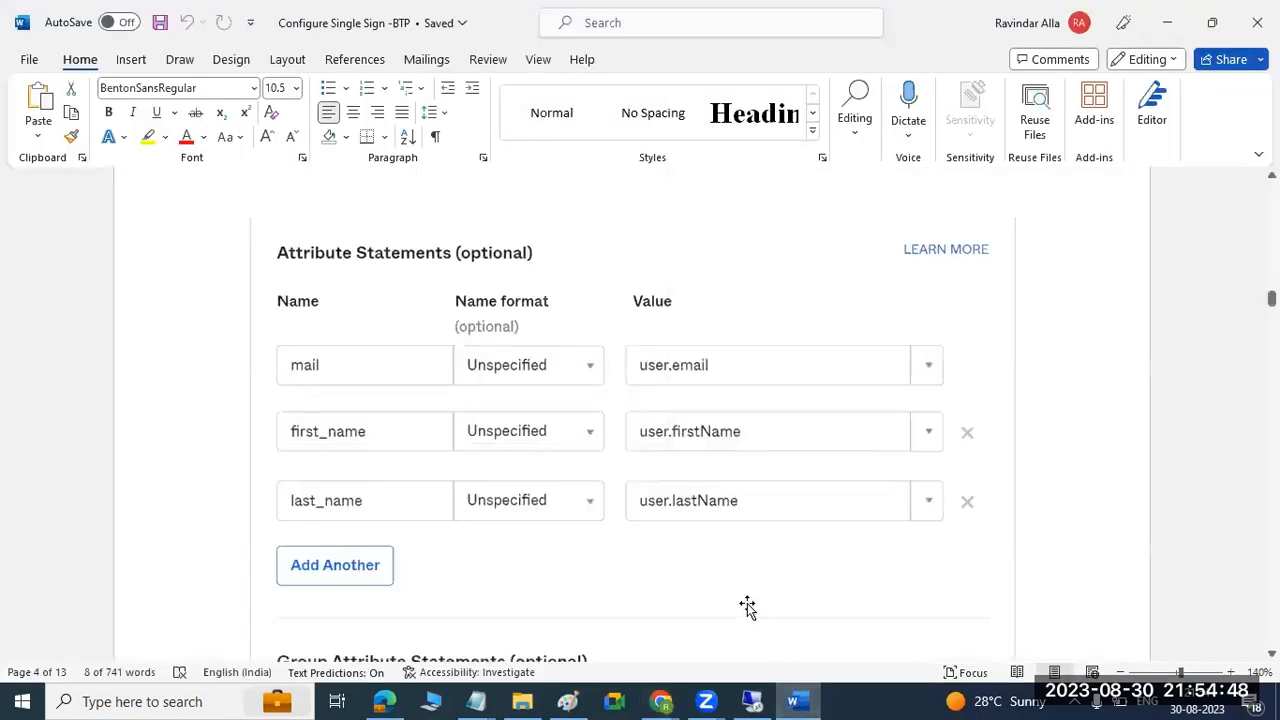
Reorder the Windows taskbar so that Word sits directly before Chrome.
mouse_move(765, 697)
mouse_move(810, 700)
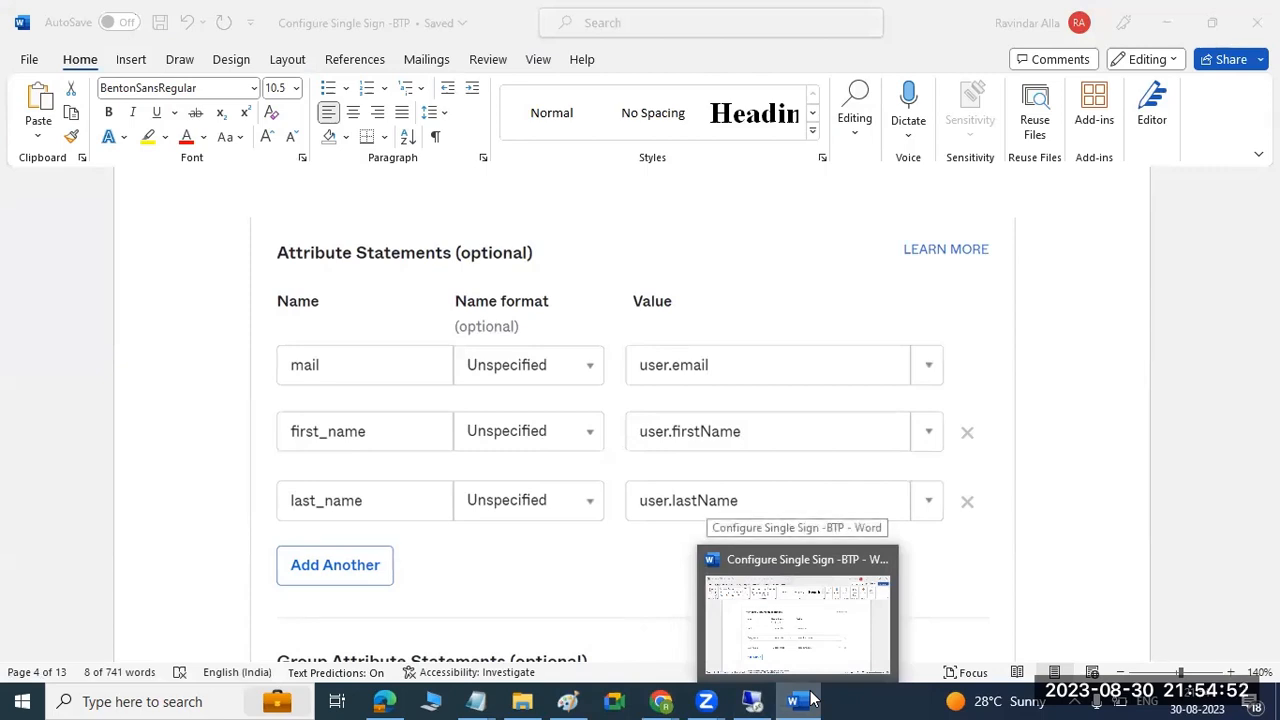
drag(810, 700, 653, 611)
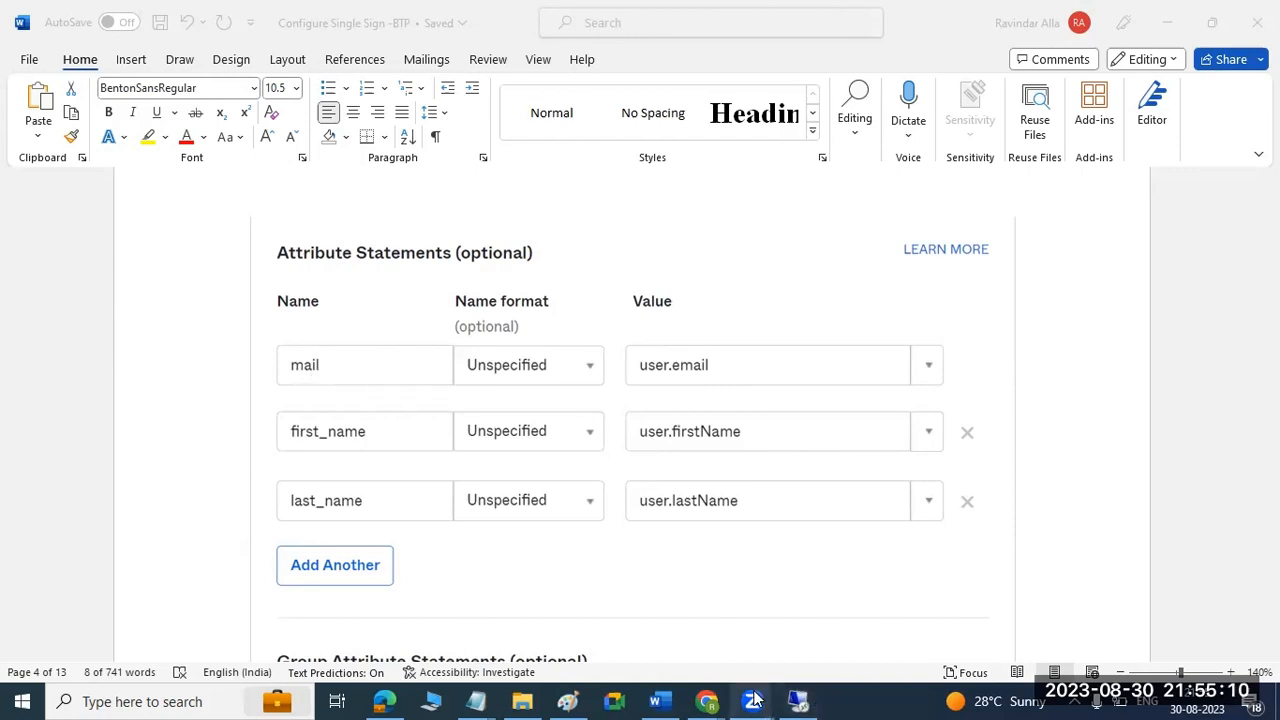
mouse_move(755, 700)
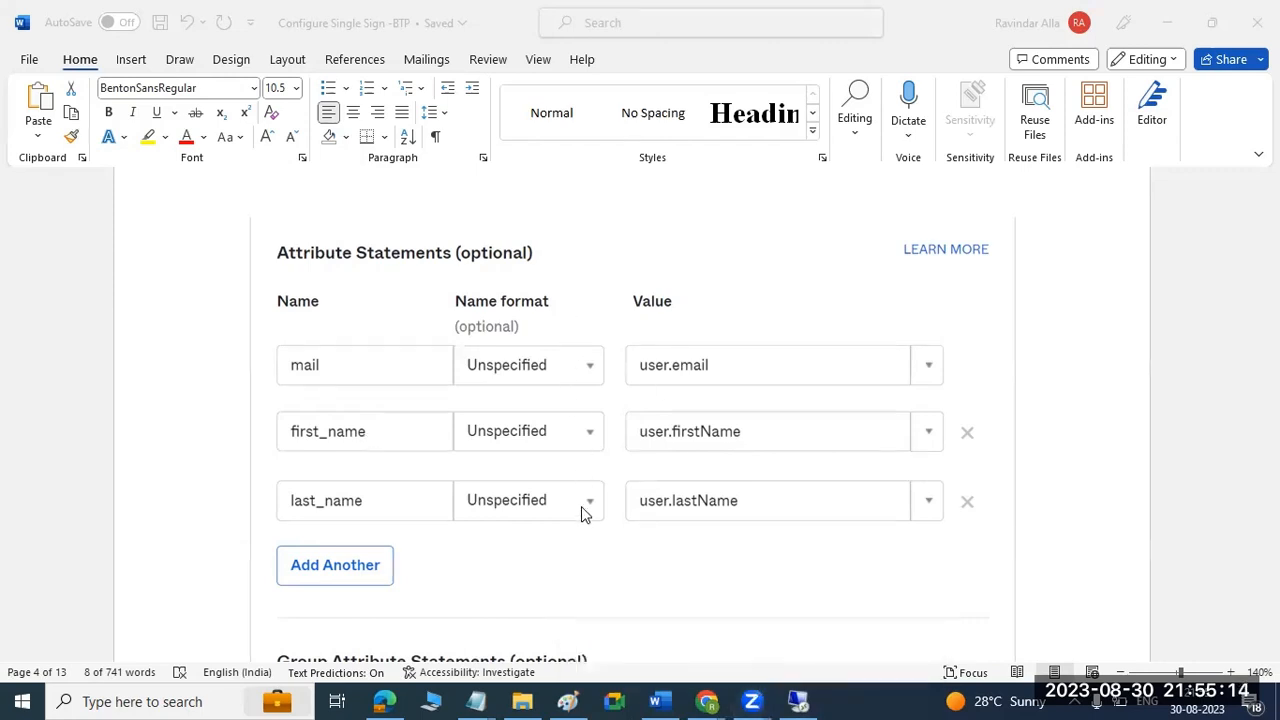
Review the guide's Group Attribute Statements and Okta groups examples, and return to the Okta wizard in Chrome.
scroll(581, 506, down, 5)
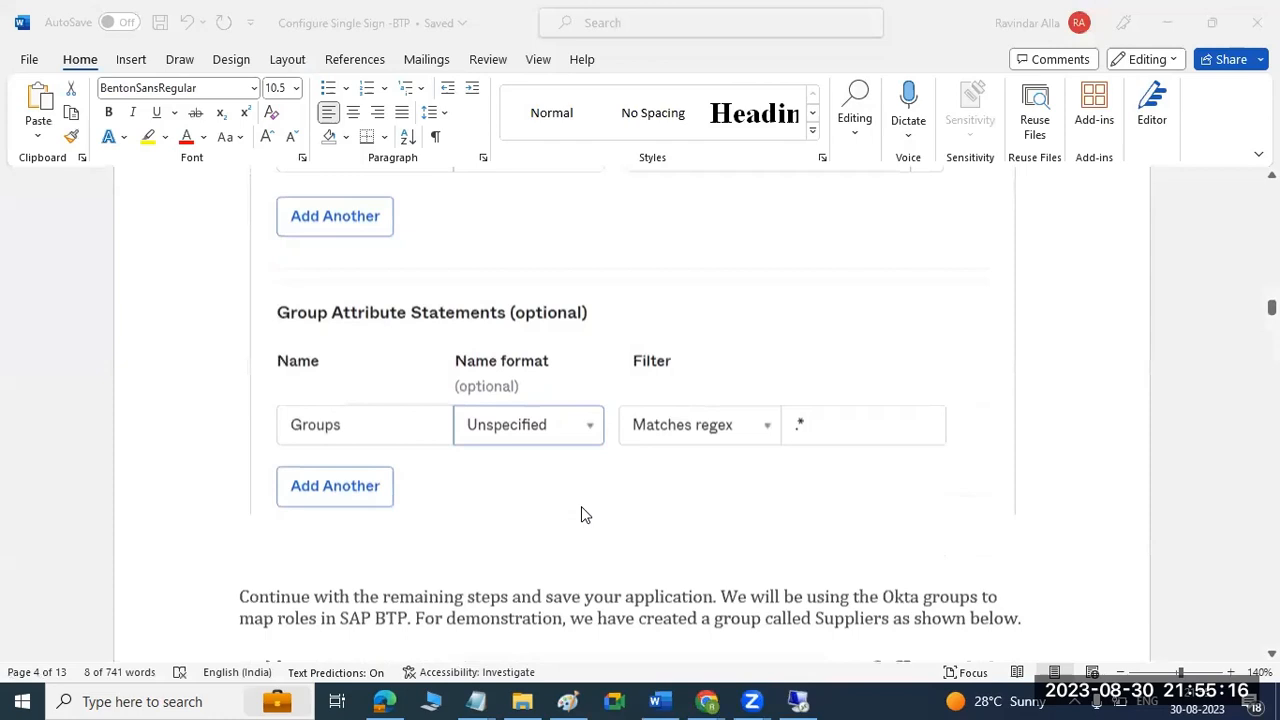
scroll(585, 514, down, 1)
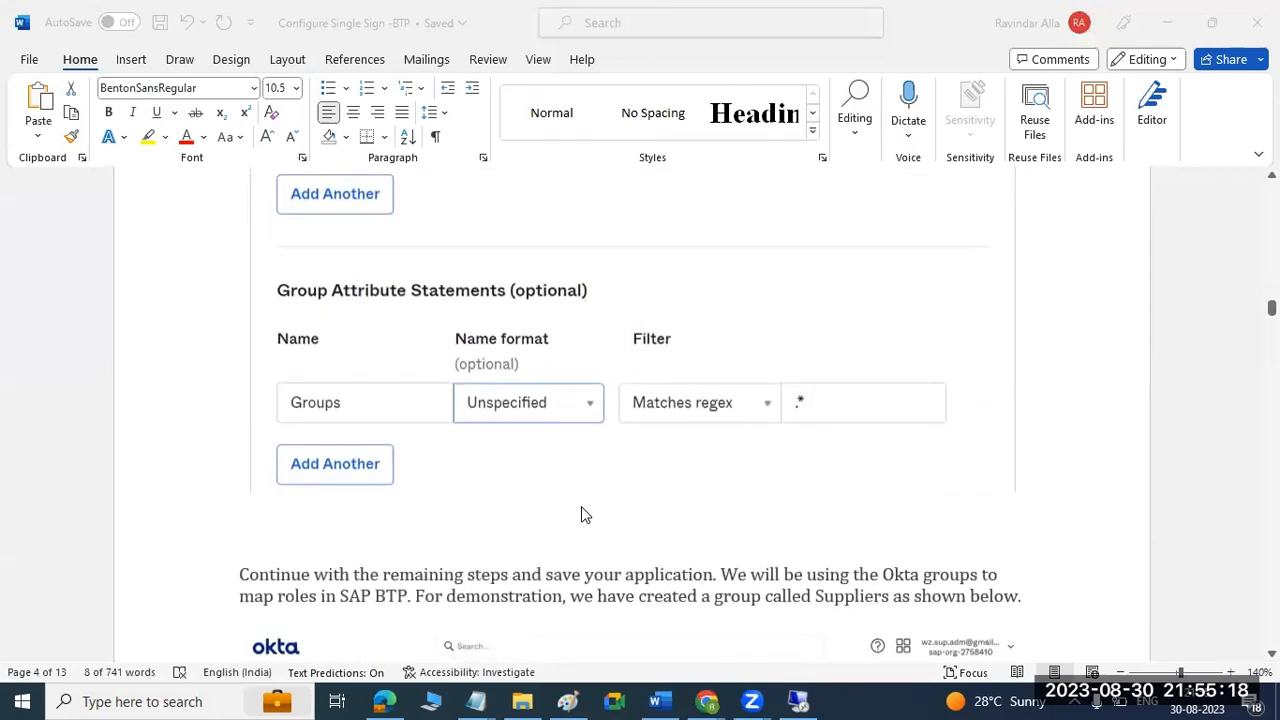
scroll(581, 506, down, 5)
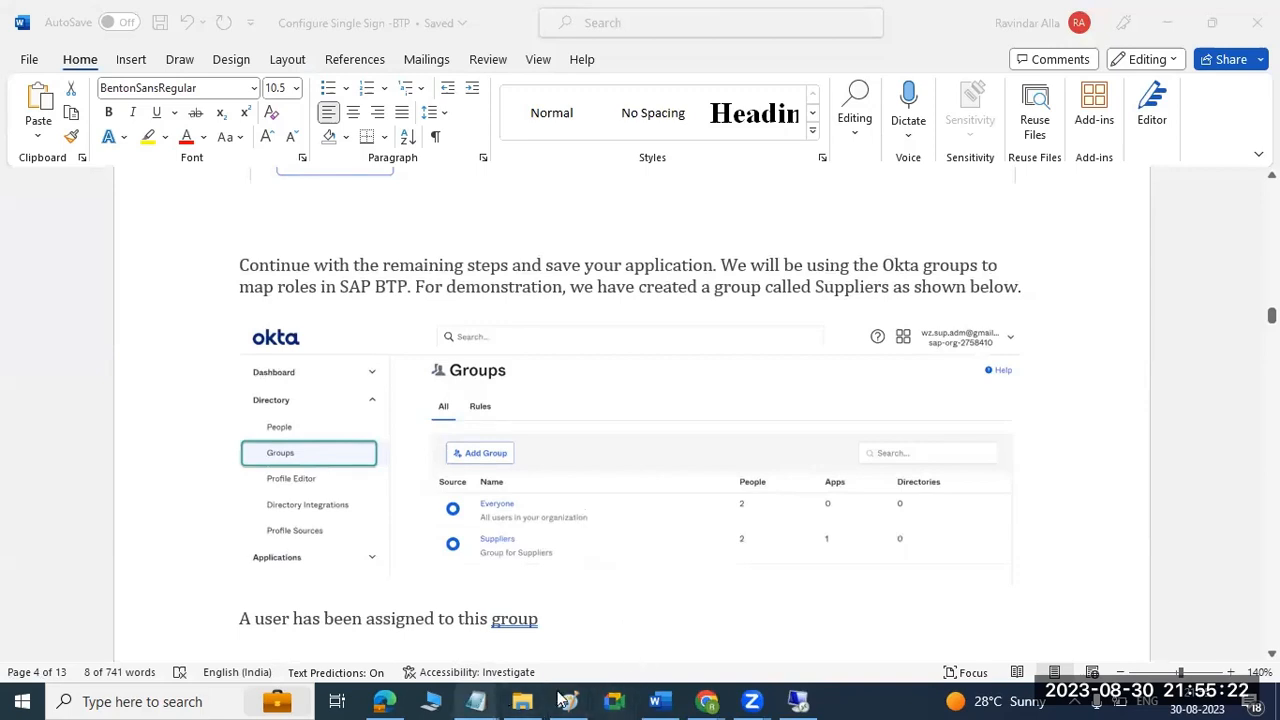
mouse_move(703, 699)
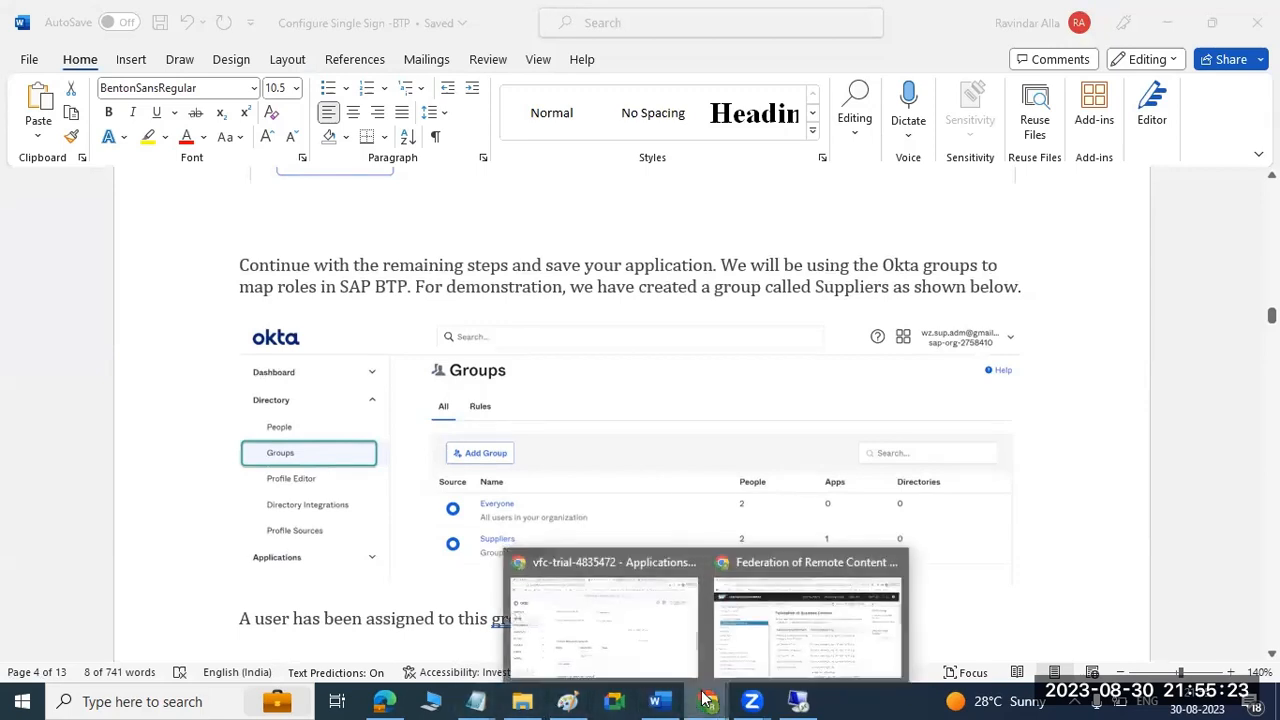
click(658, 617)
Review the whole Configure SAML form and examine the available Application username options without changing the selection.
scroll(783, 514, down, 4)
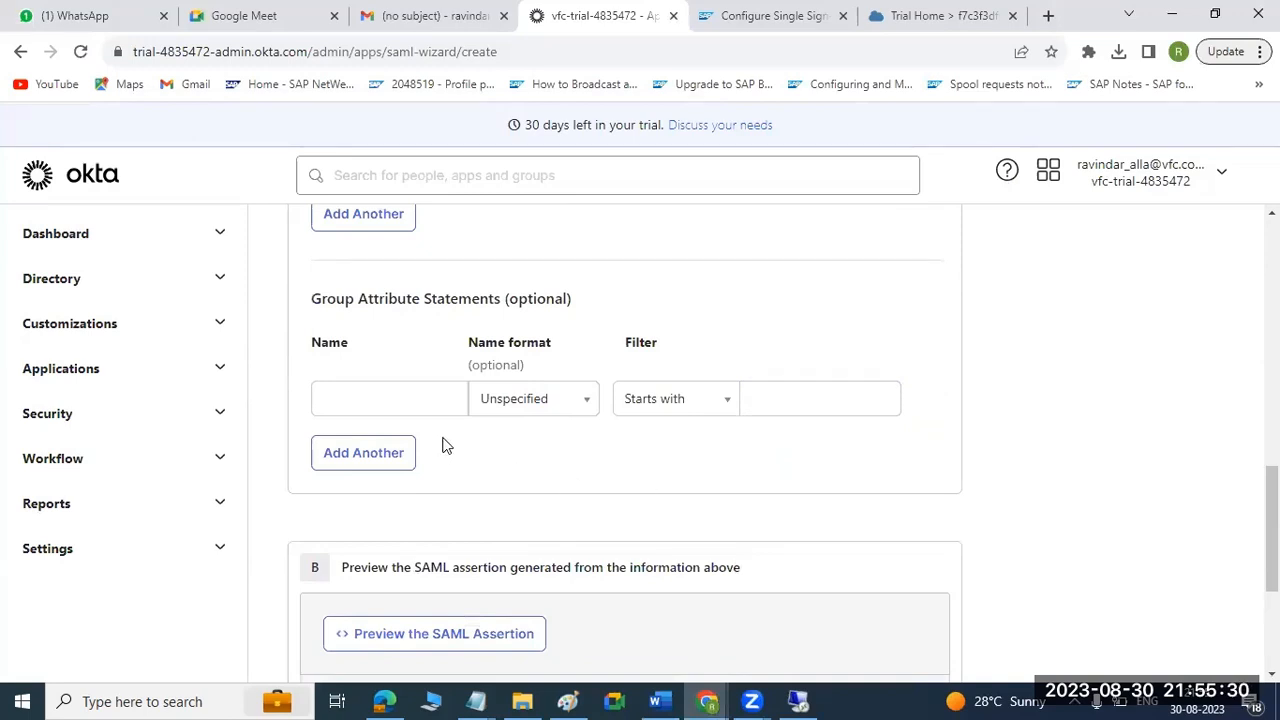
scroll(447, 446, down, 3)
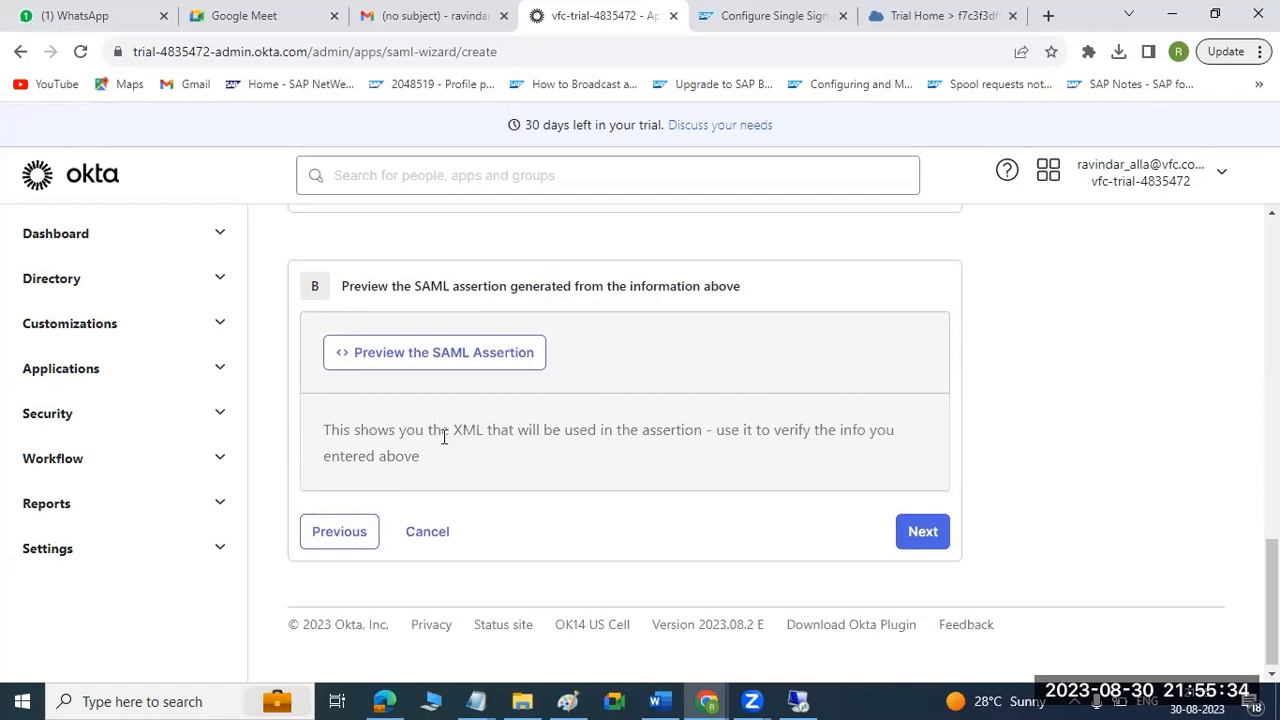
scroll(444, 436, up, 15)
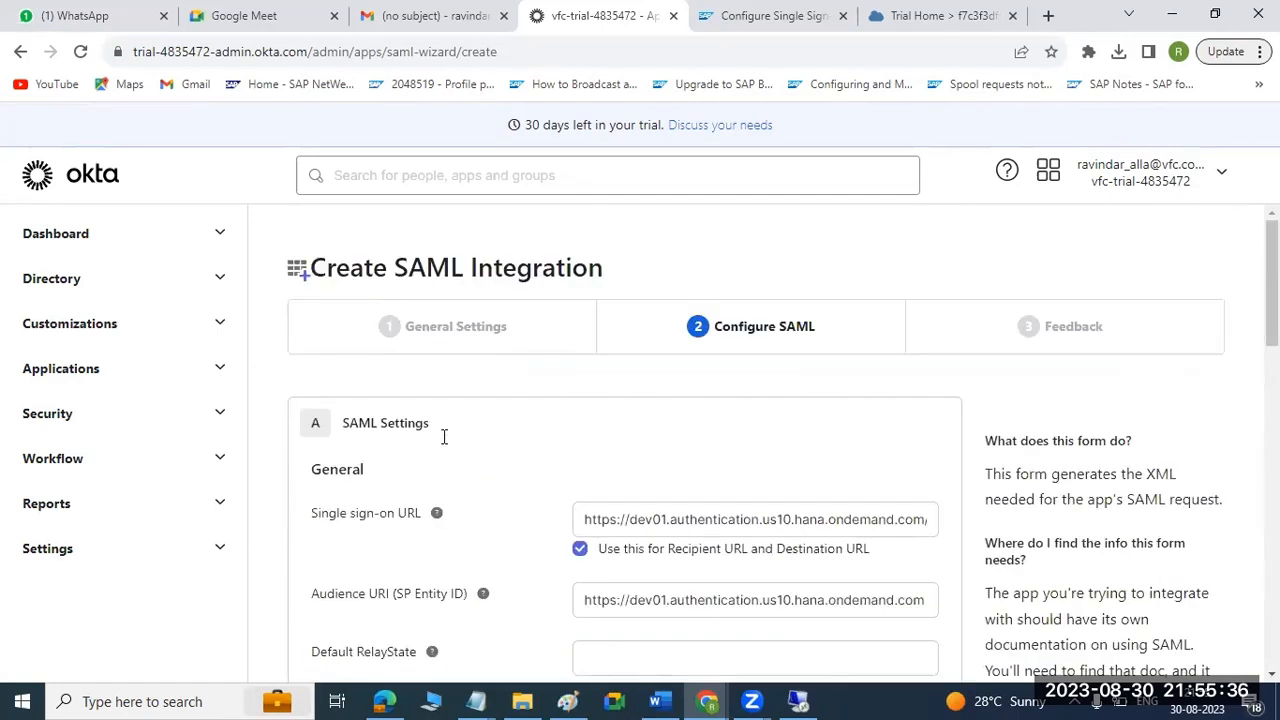
scroll(497, 407, down, 5)
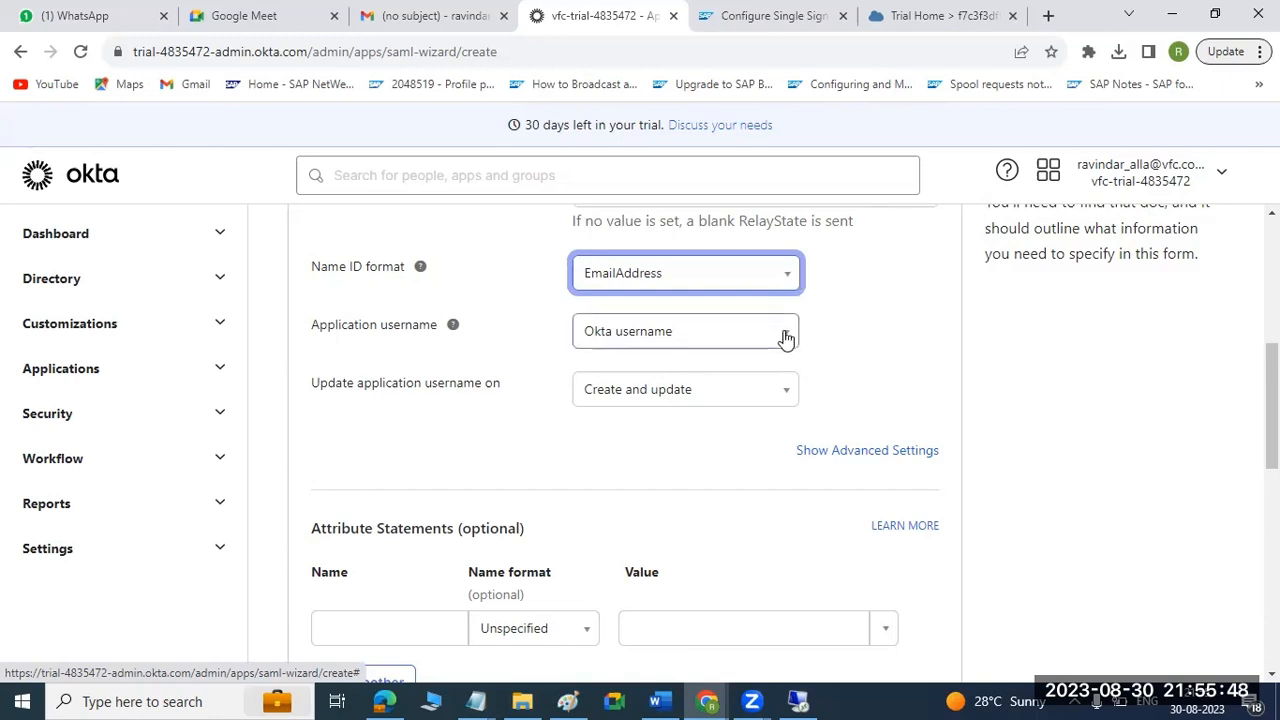
click(665, 333)
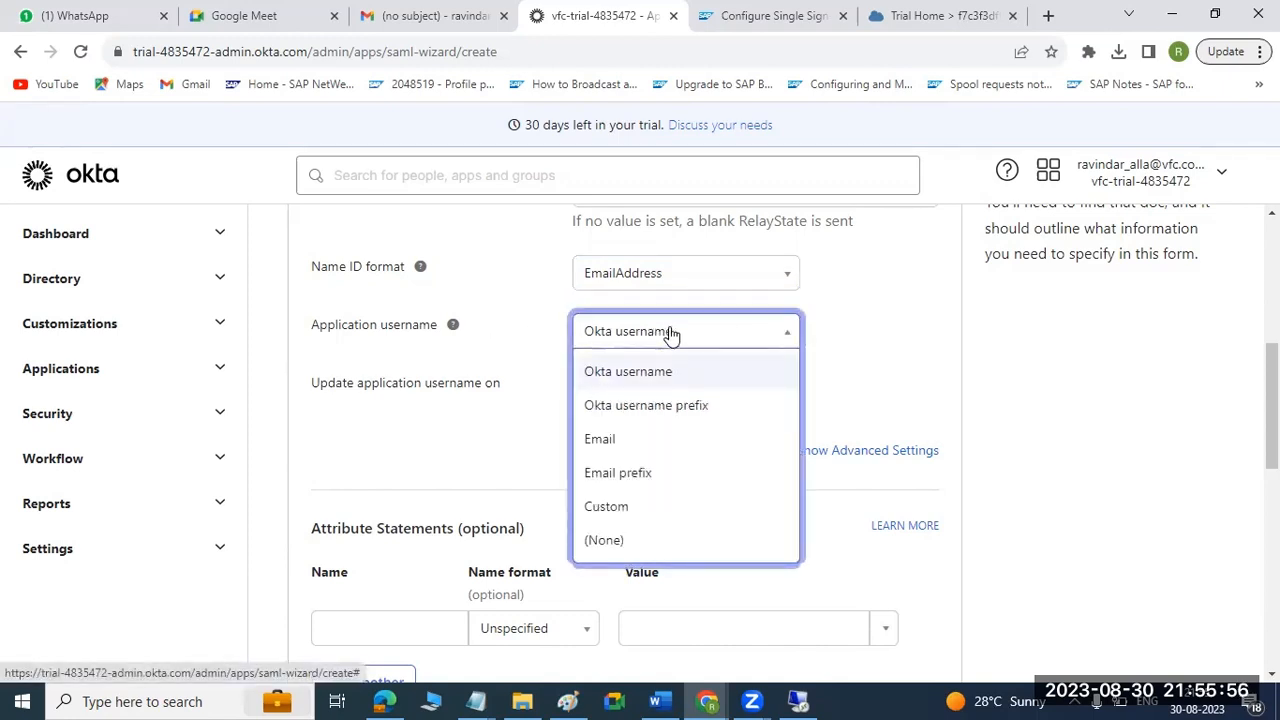
click(949, 337)
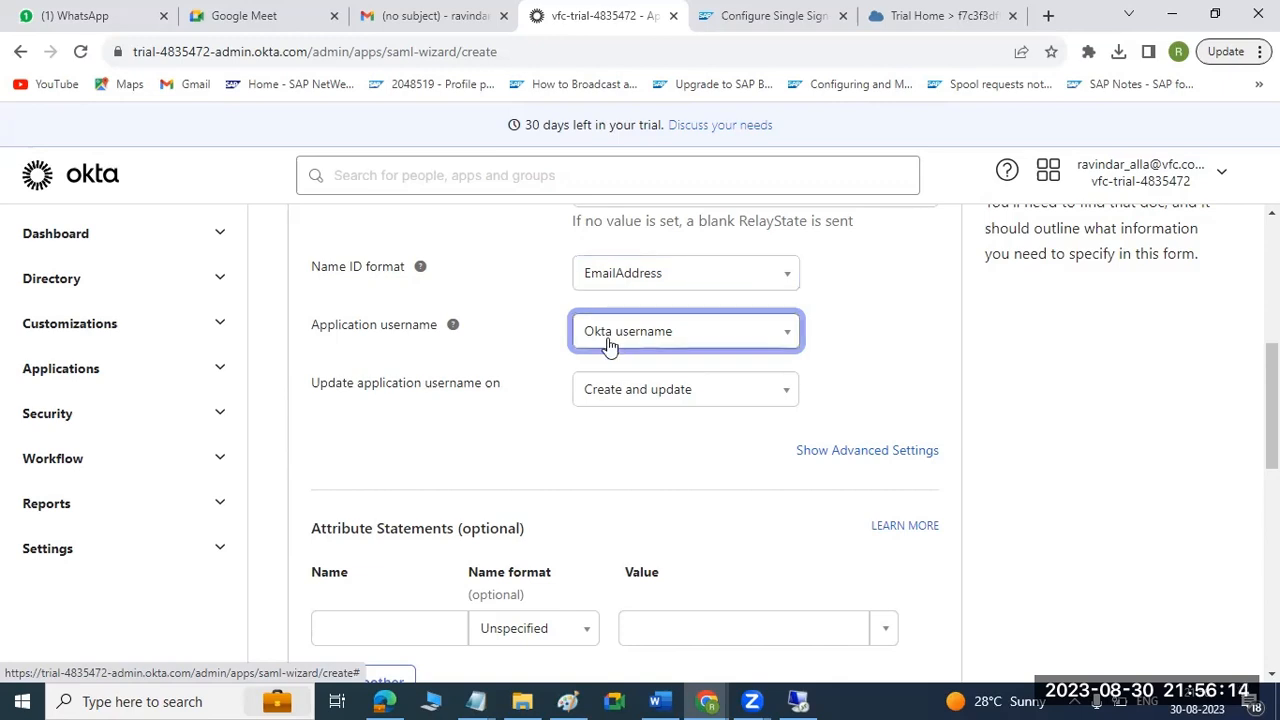
mouse_move(452, 330)
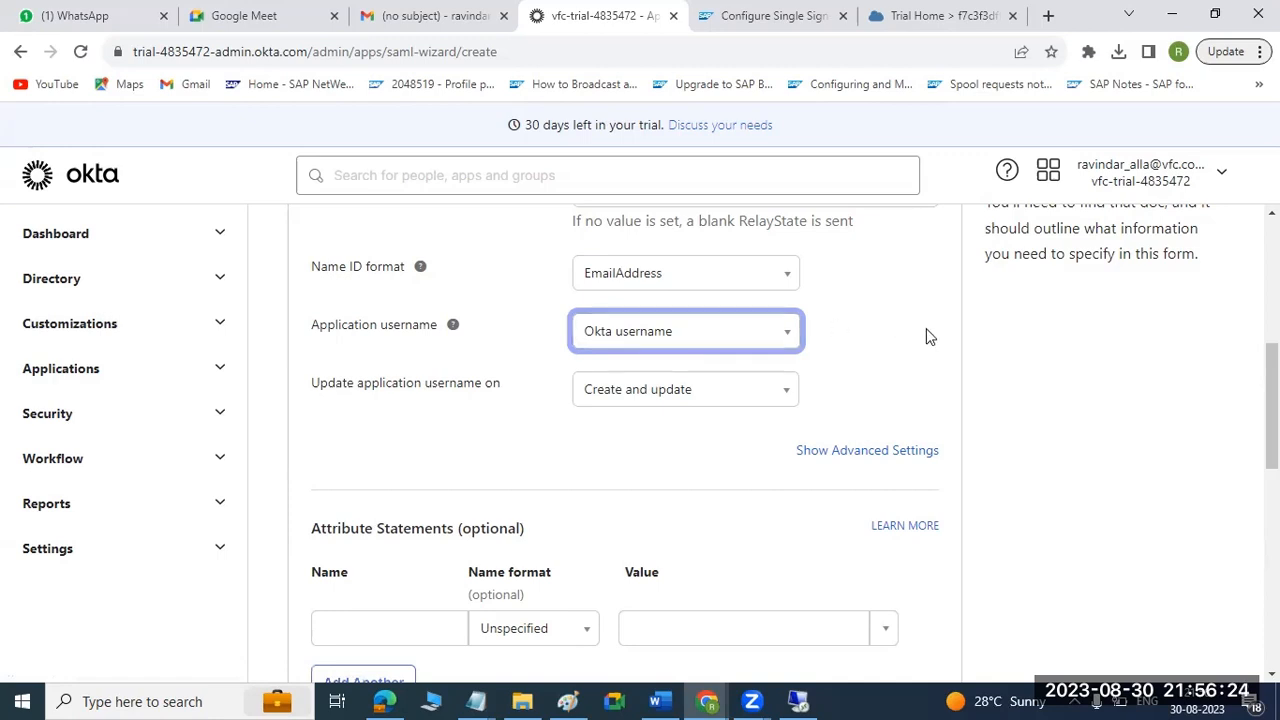
Examine the Attribute Statements and Group Attribute Statements sections, including the attribute's Name format options.
scroll(926, 336, down, 2)
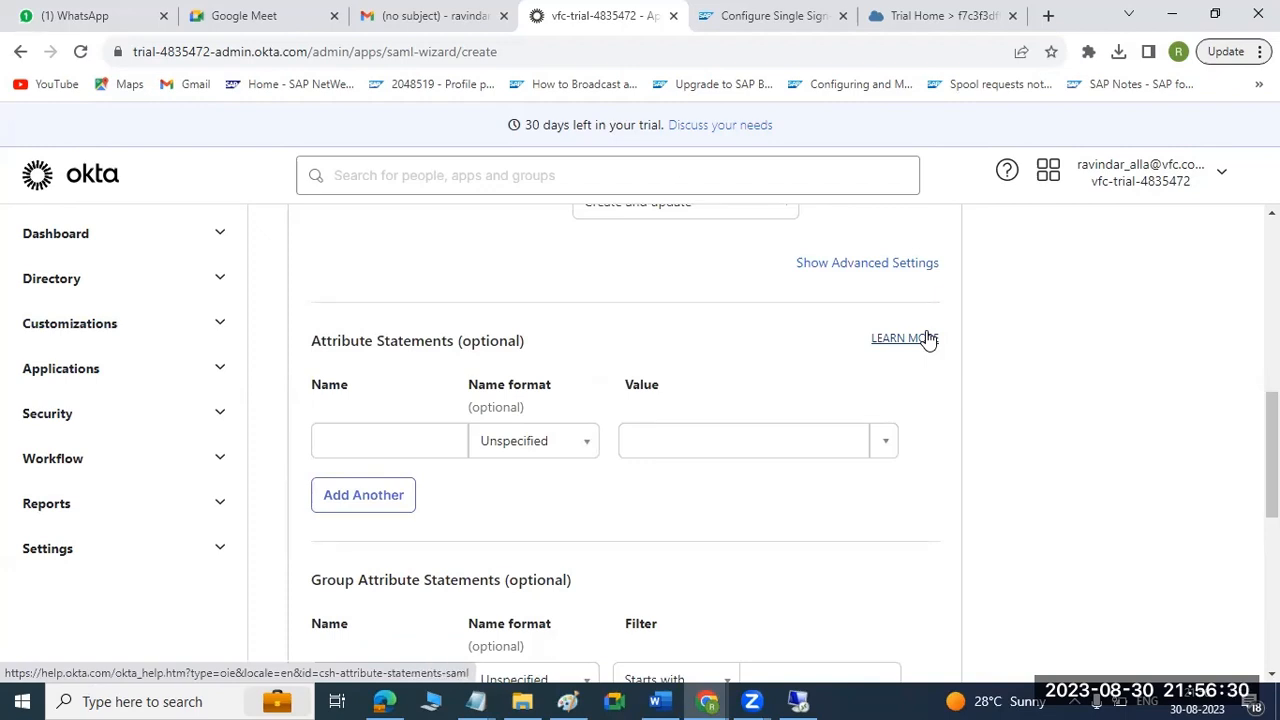
scroll(926, 338, up, 3)
scroll(926, 338, down, 3)
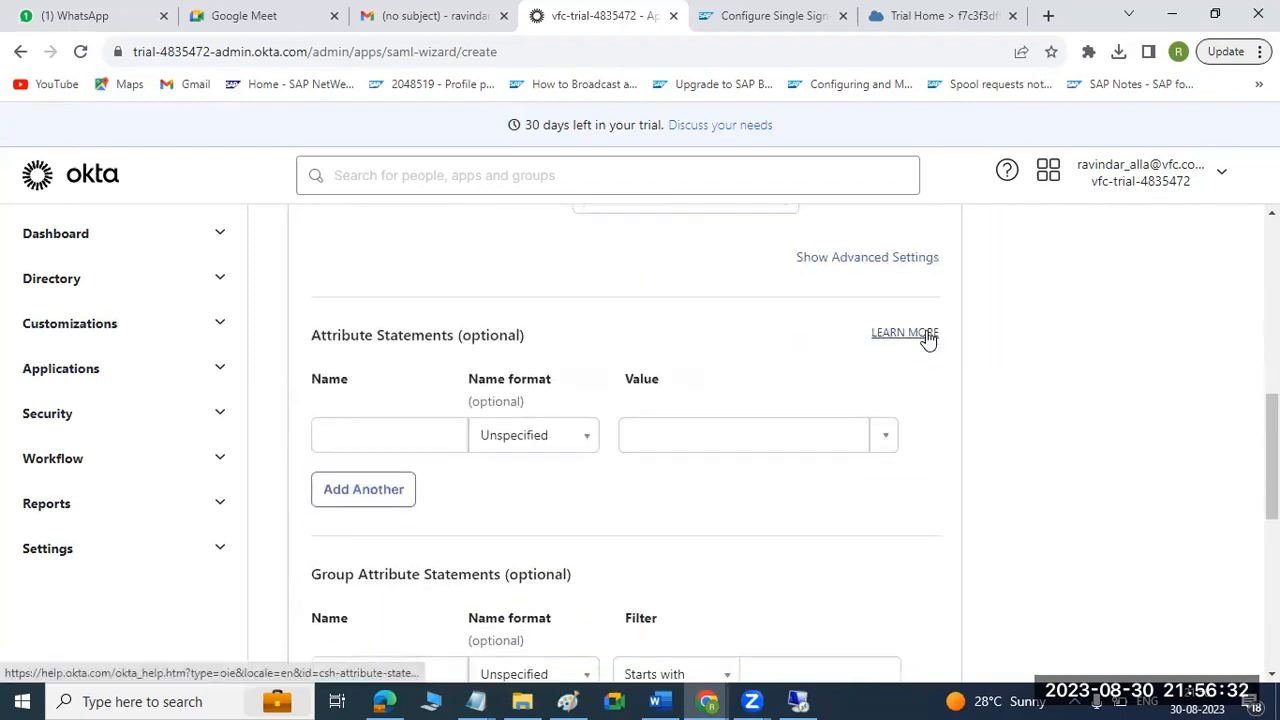
scroll(926, 338, down, 1)
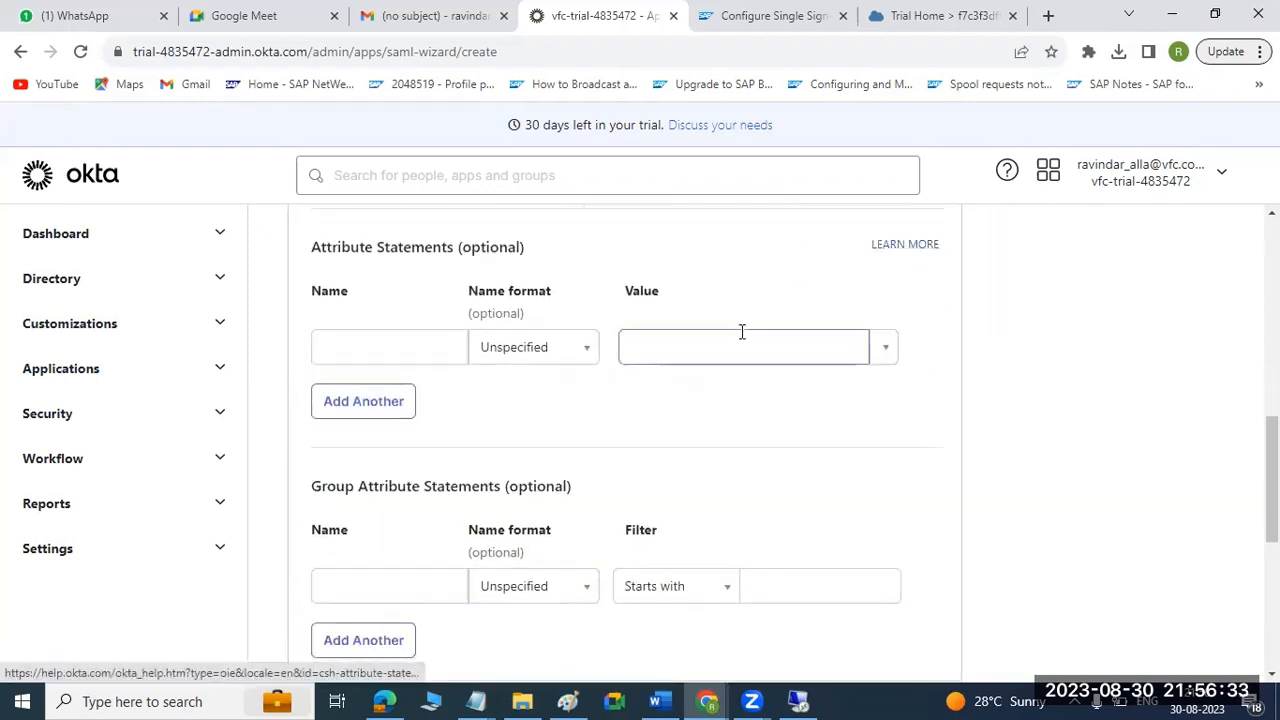
click(588, 355)
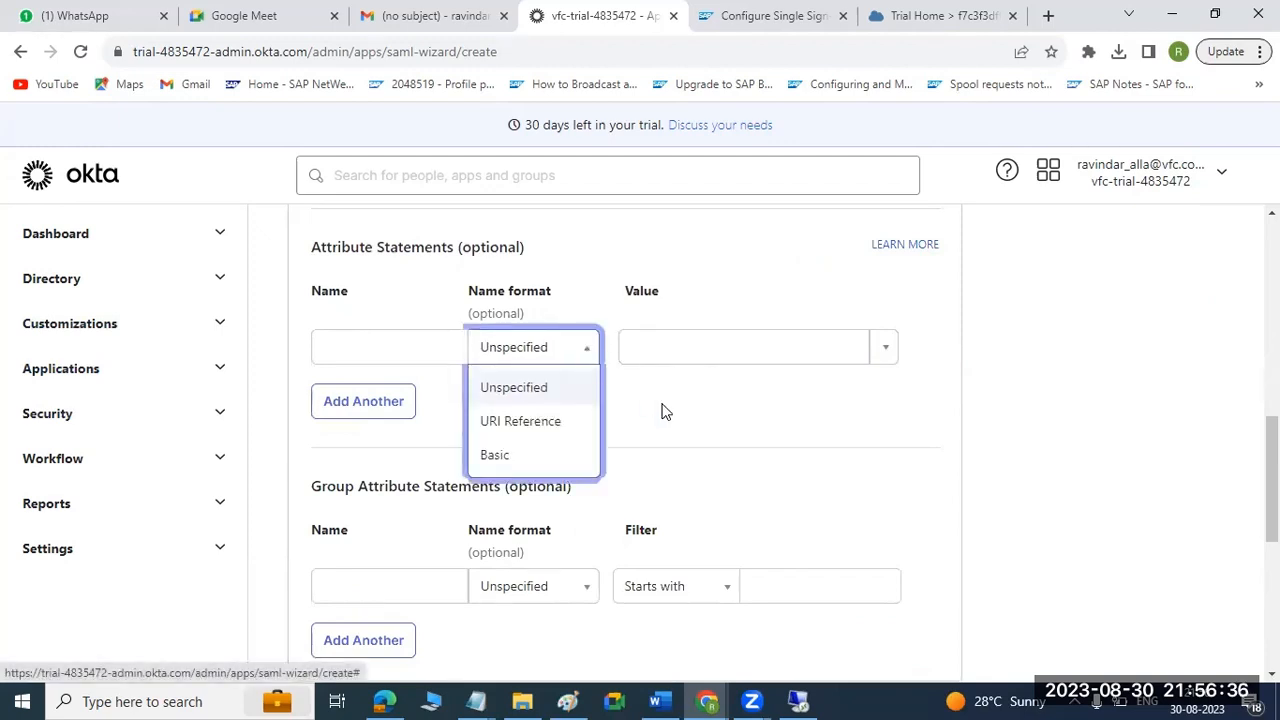
click(690, 427)
scroll(690, 427, down, 1)
scroll(690, 427, up, 1)
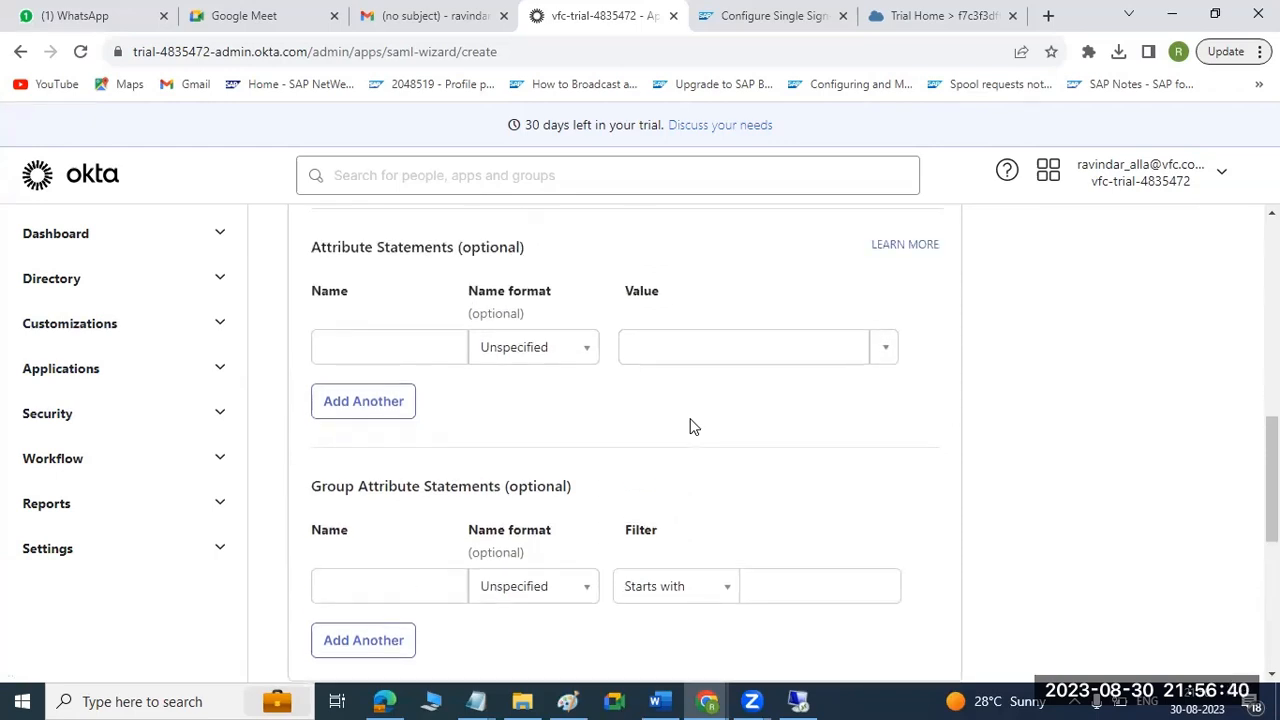
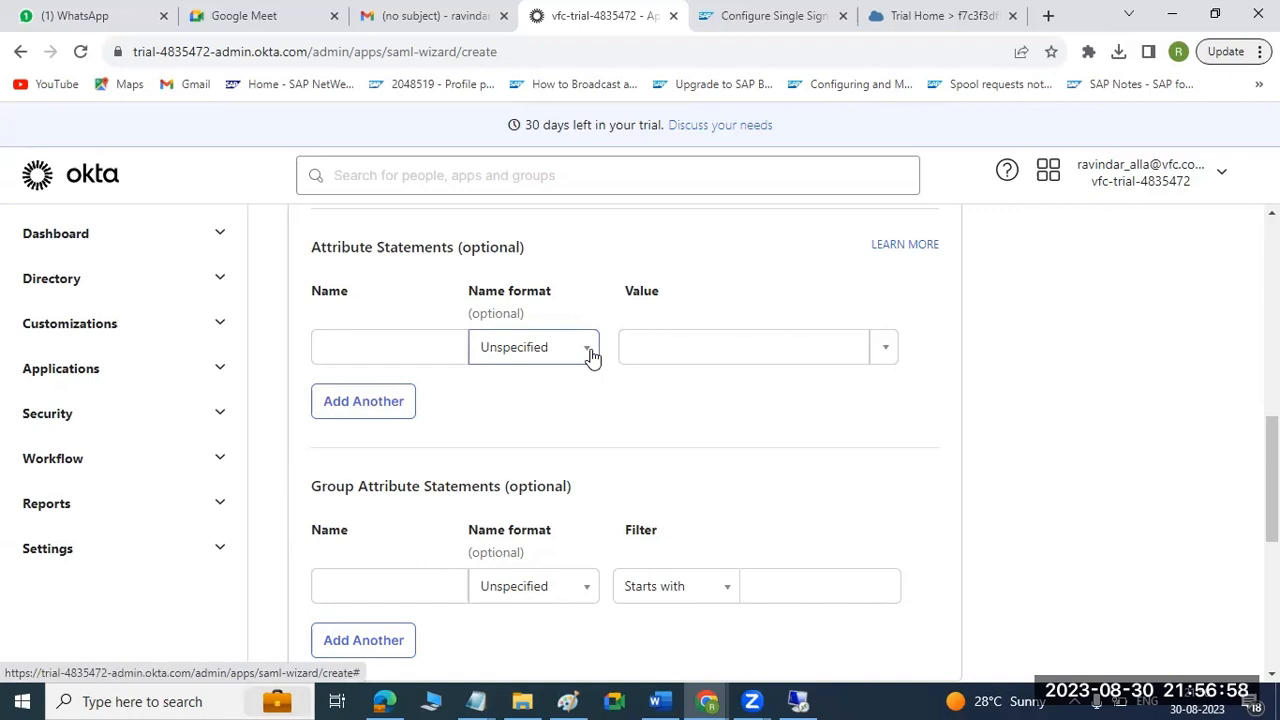
Switch to the SAP GUI logon window in the remote desktop session and log on to client 101 as basis with the account password.
click(752, 701)
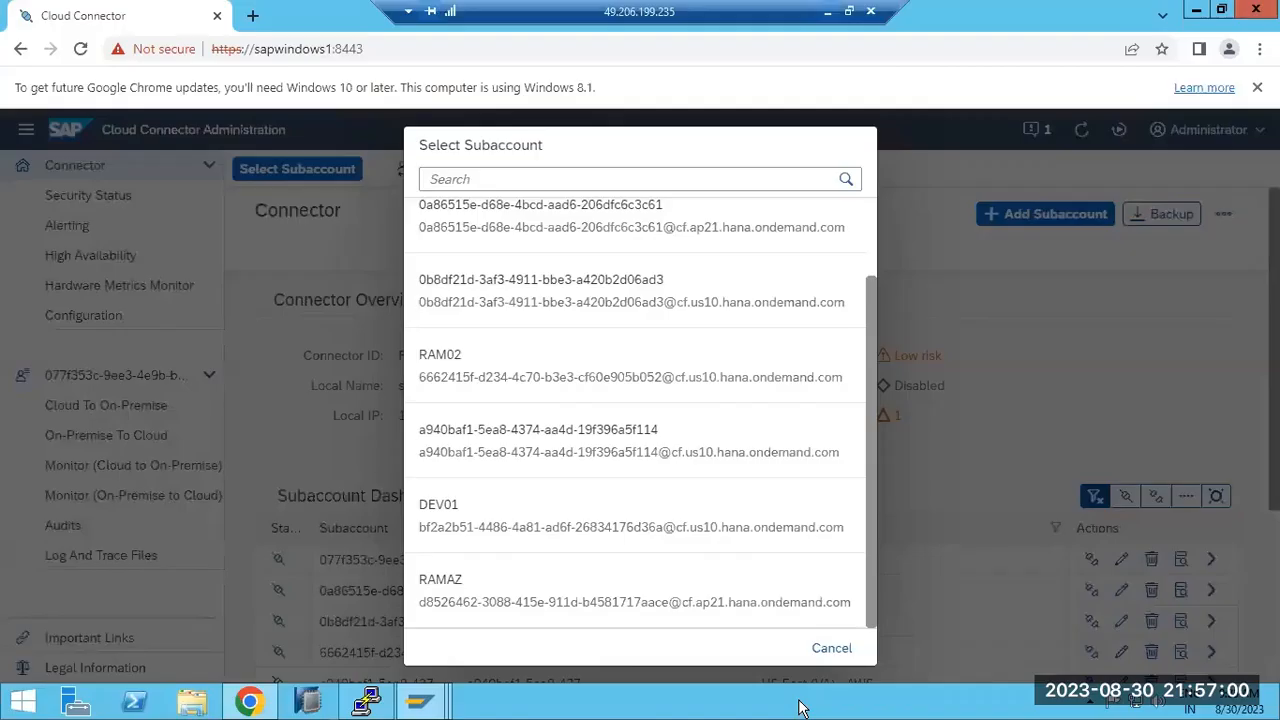
mouse_move(440, 704)
click(443, 620)
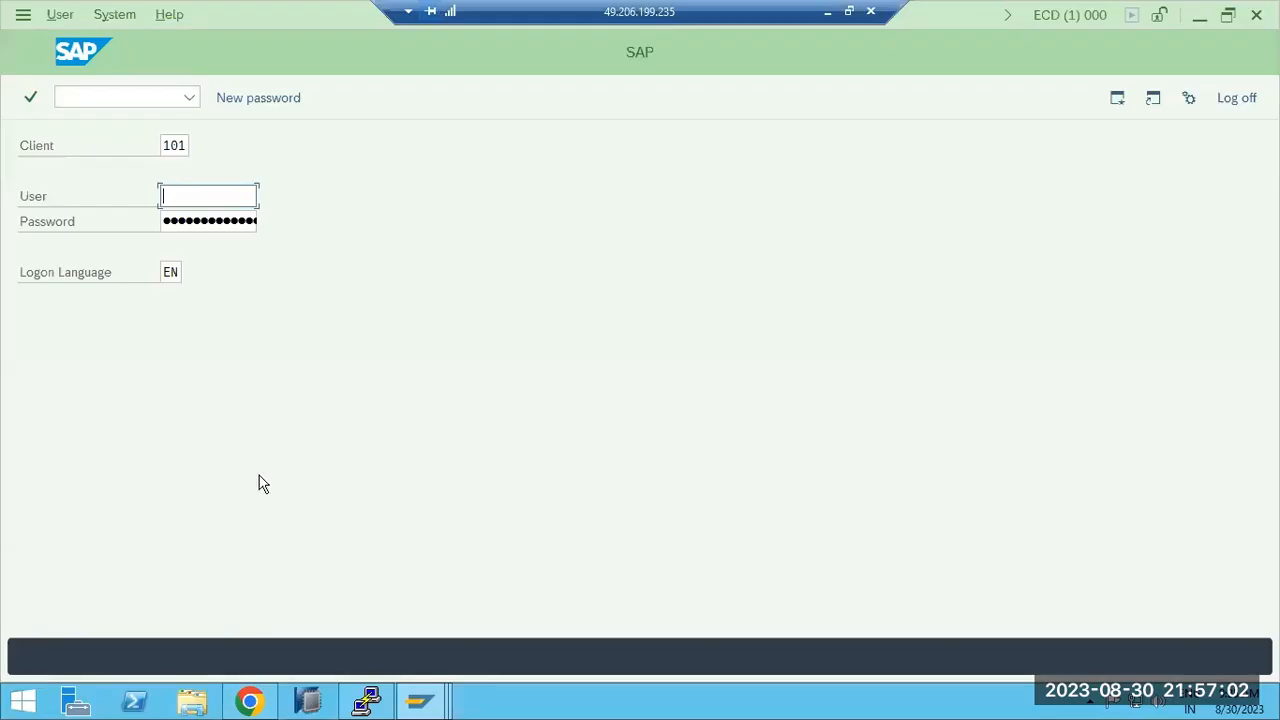
text(basis)
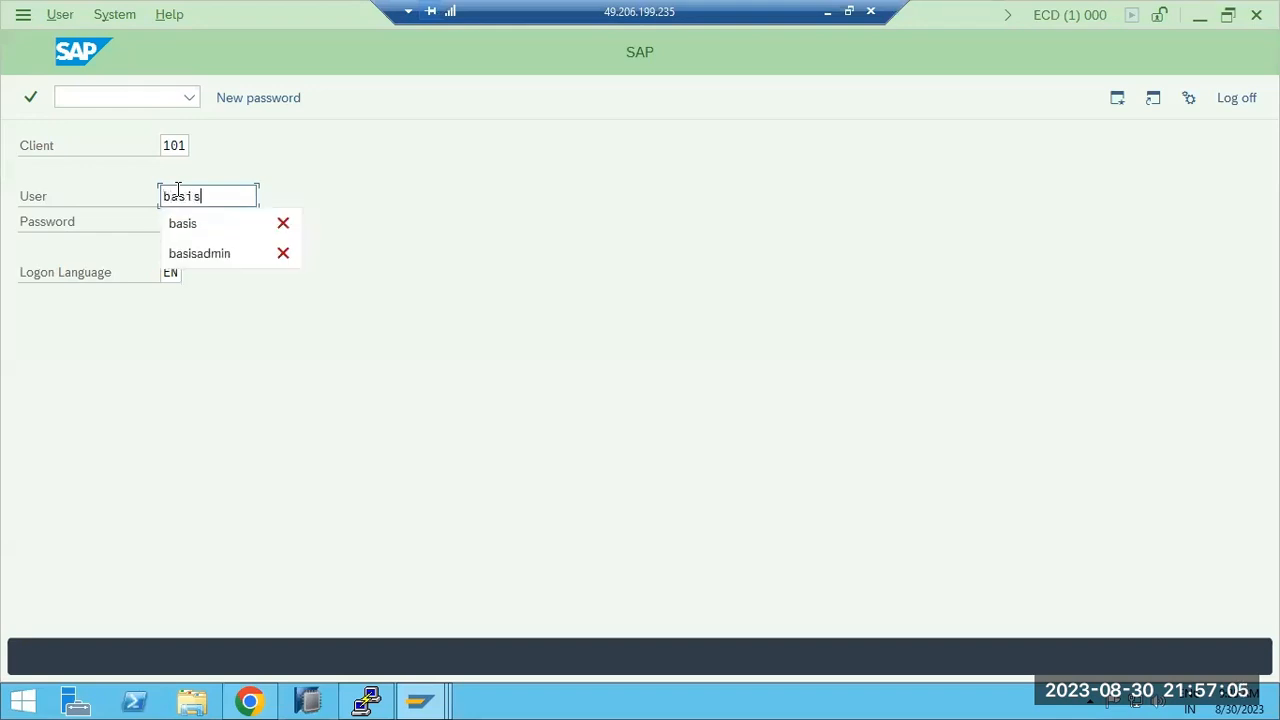
key(Tab)
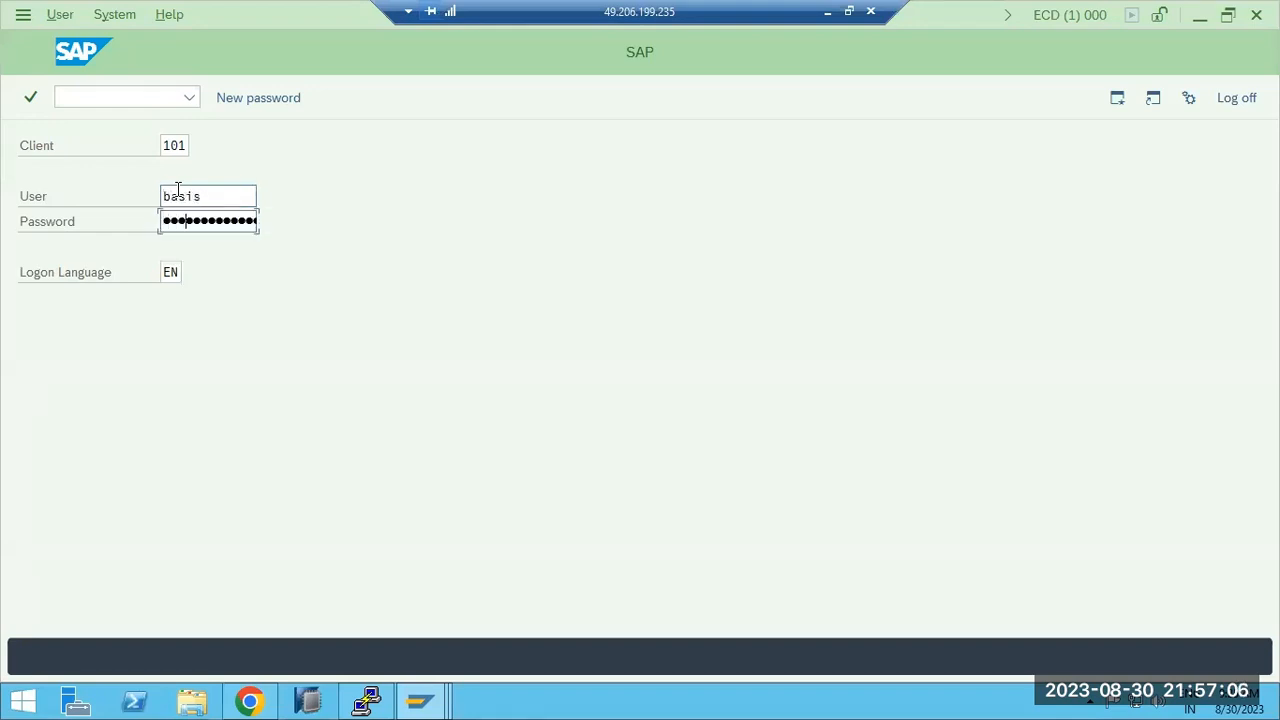
key(Return)
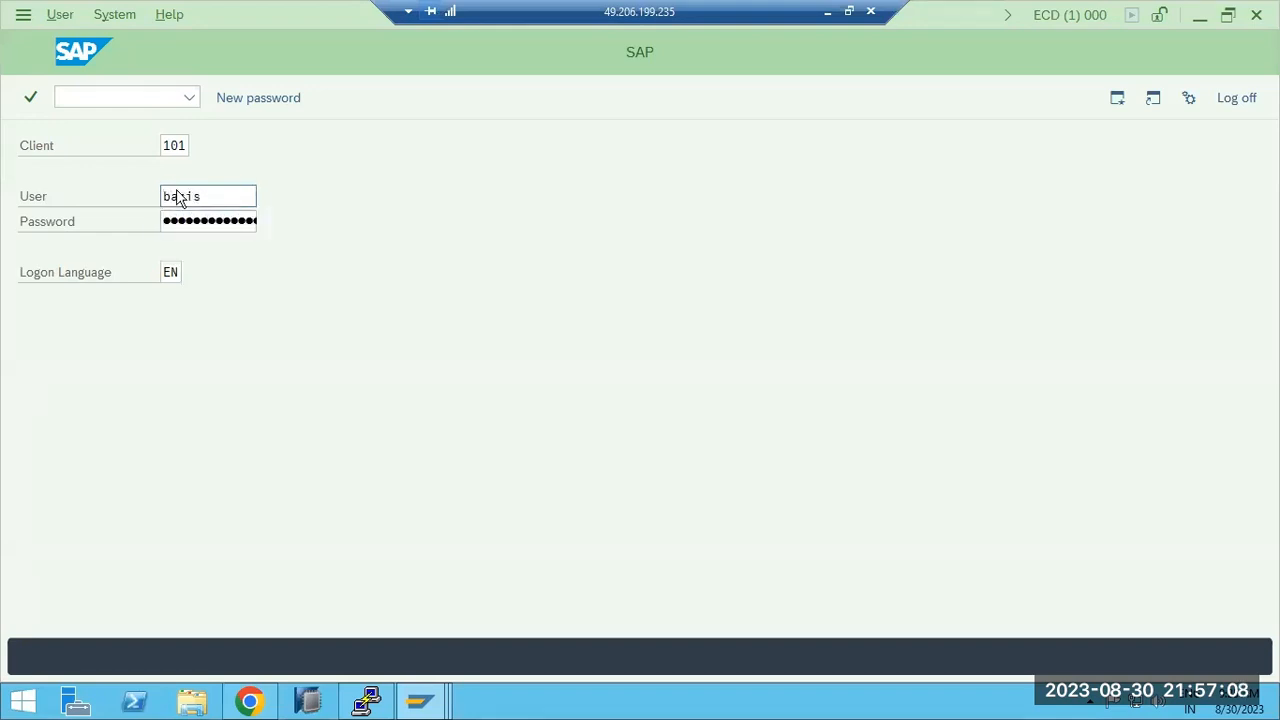
Start transaction SU01 and open user BASIS for editing.
text(su01)
key(Return)
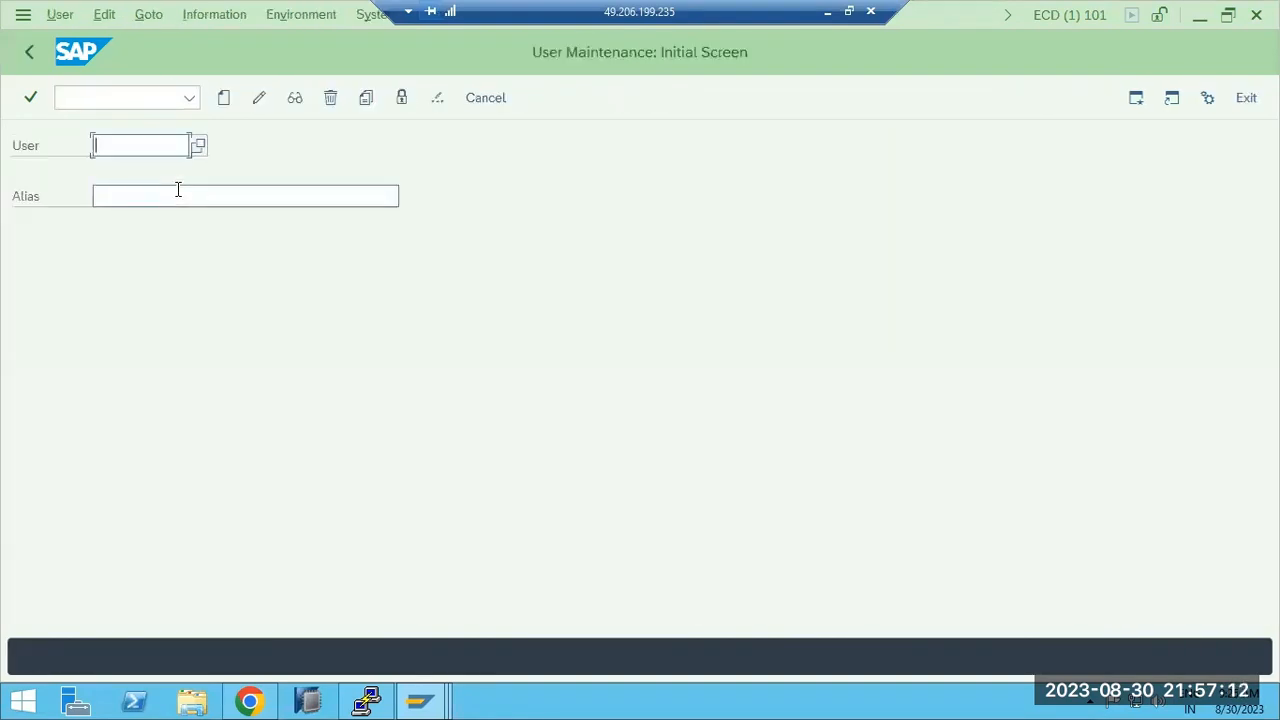
text(BASIS)
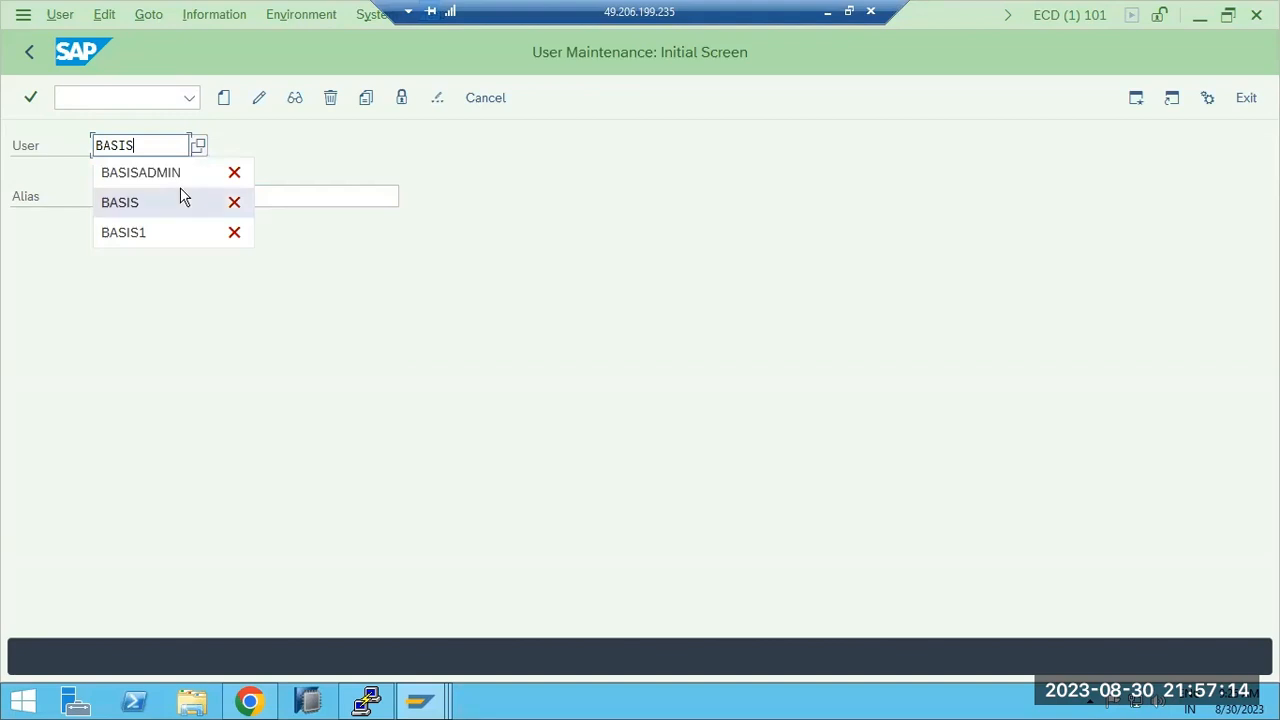
click(258, 97)
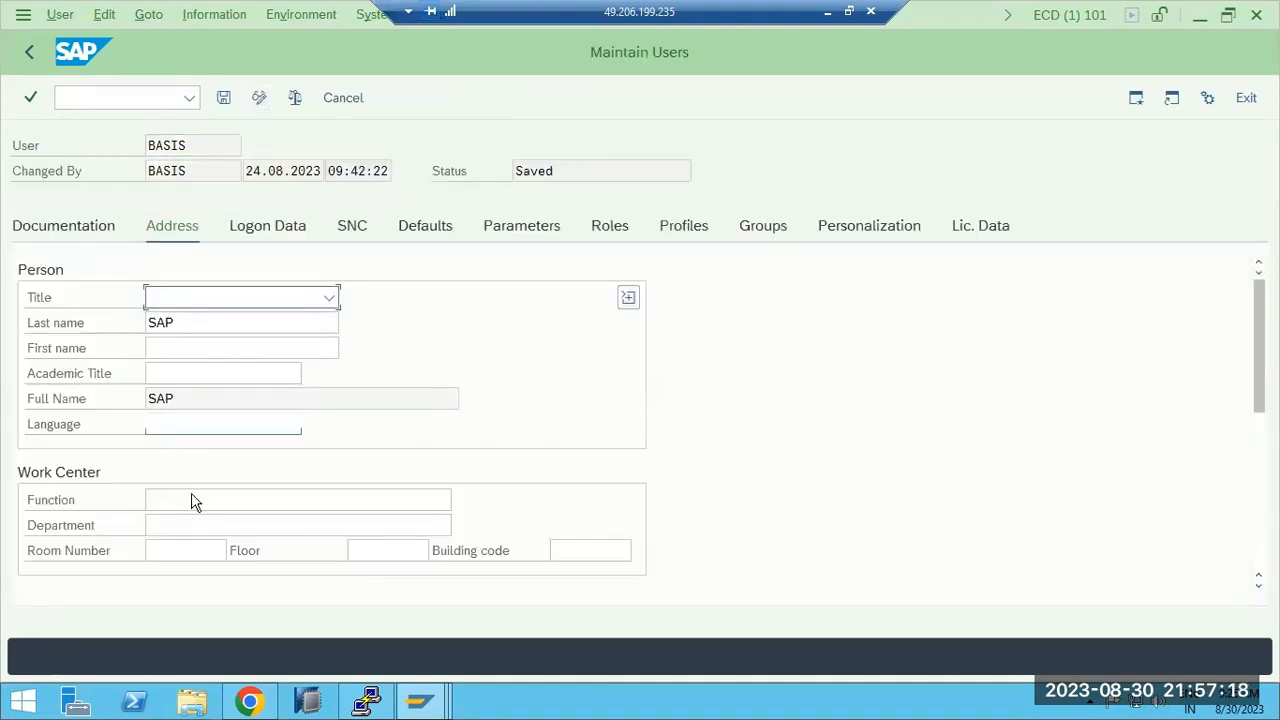
Clear the existing e-mail address in user BASIS's communication data and save the user.
scroll(197, 526, down, 3)
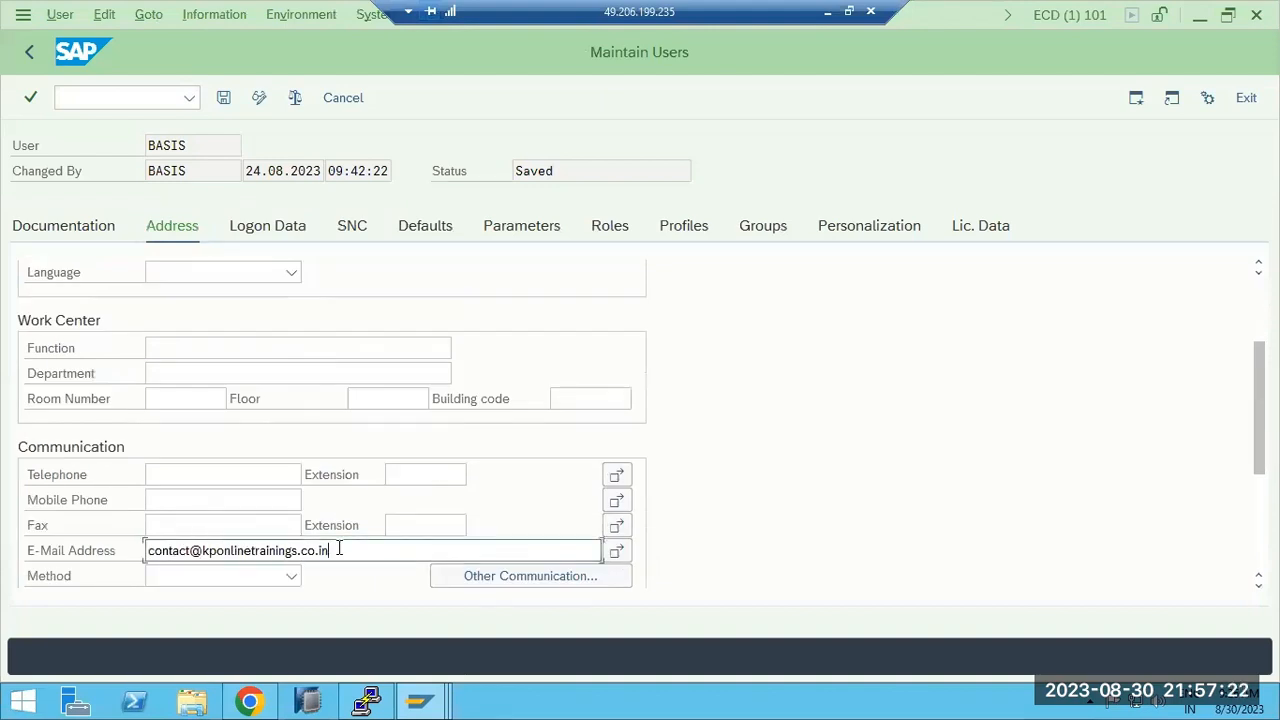
drag(330, 552, 126, 523)
key(BackSpace)
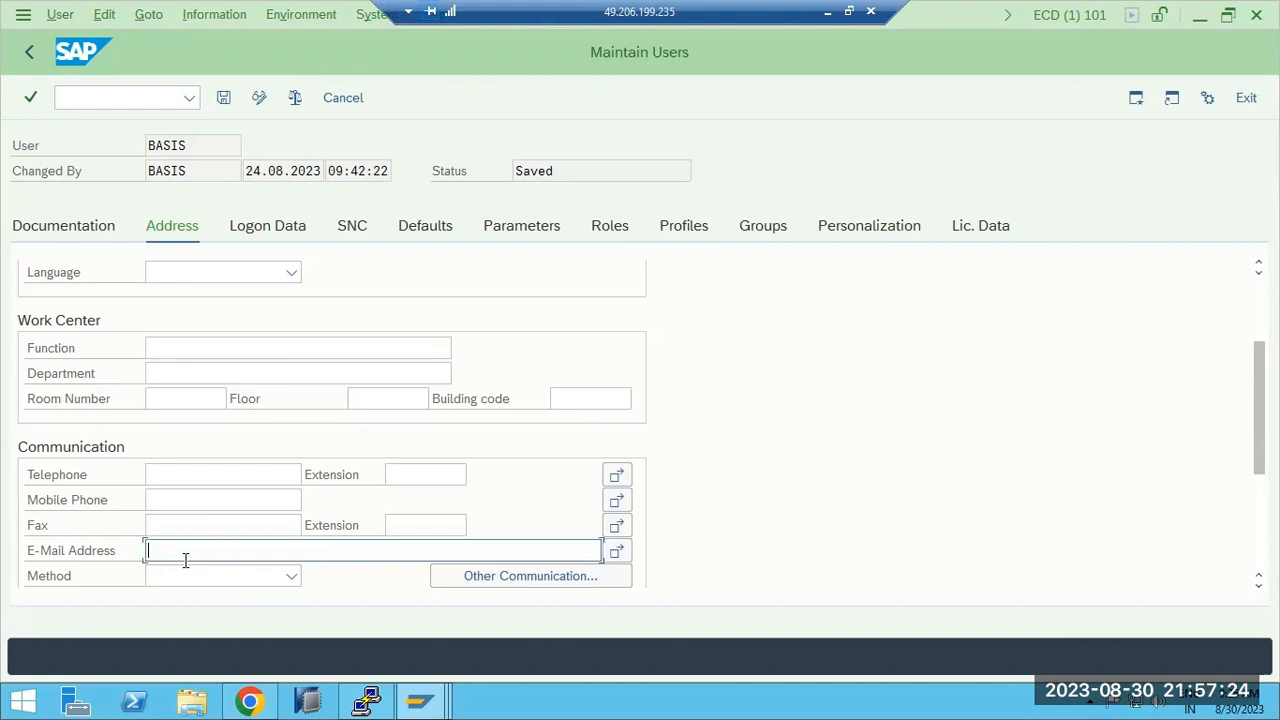
click(222, 98)
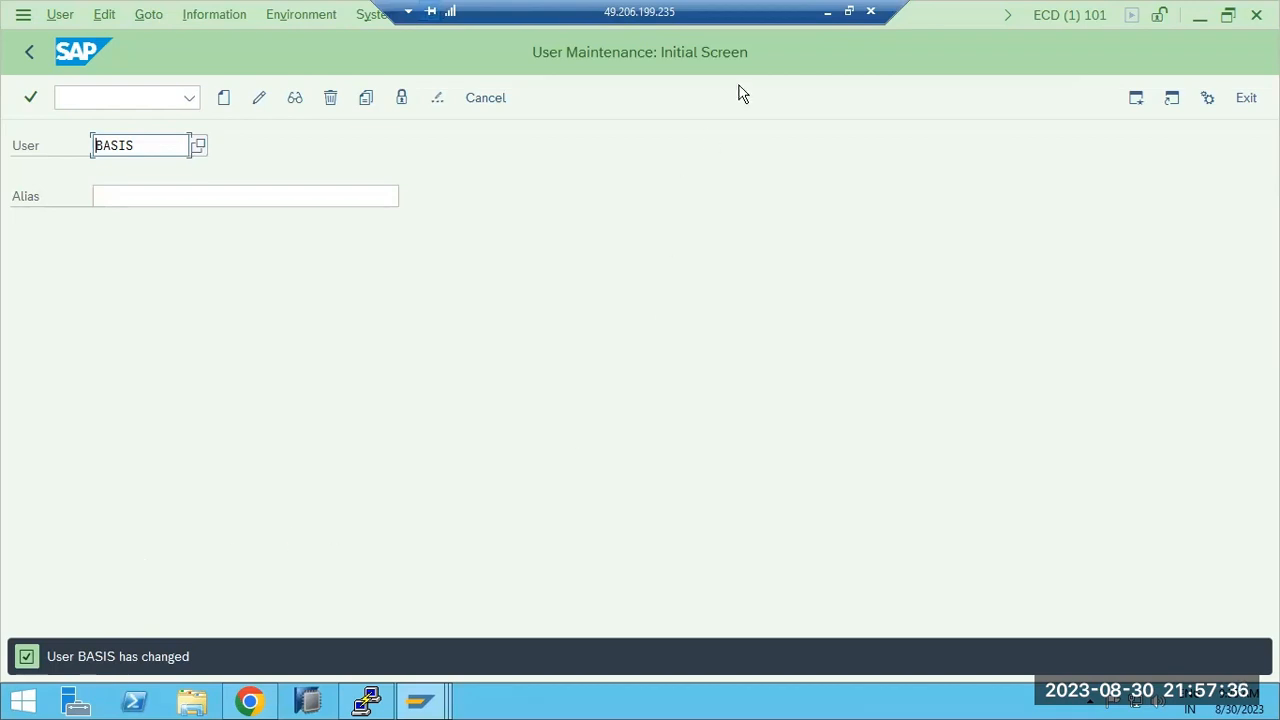
Return to the Okta wizard in Chrome and examine the attribute statement's Name format and Value options without choosing any.
click(827, 11)
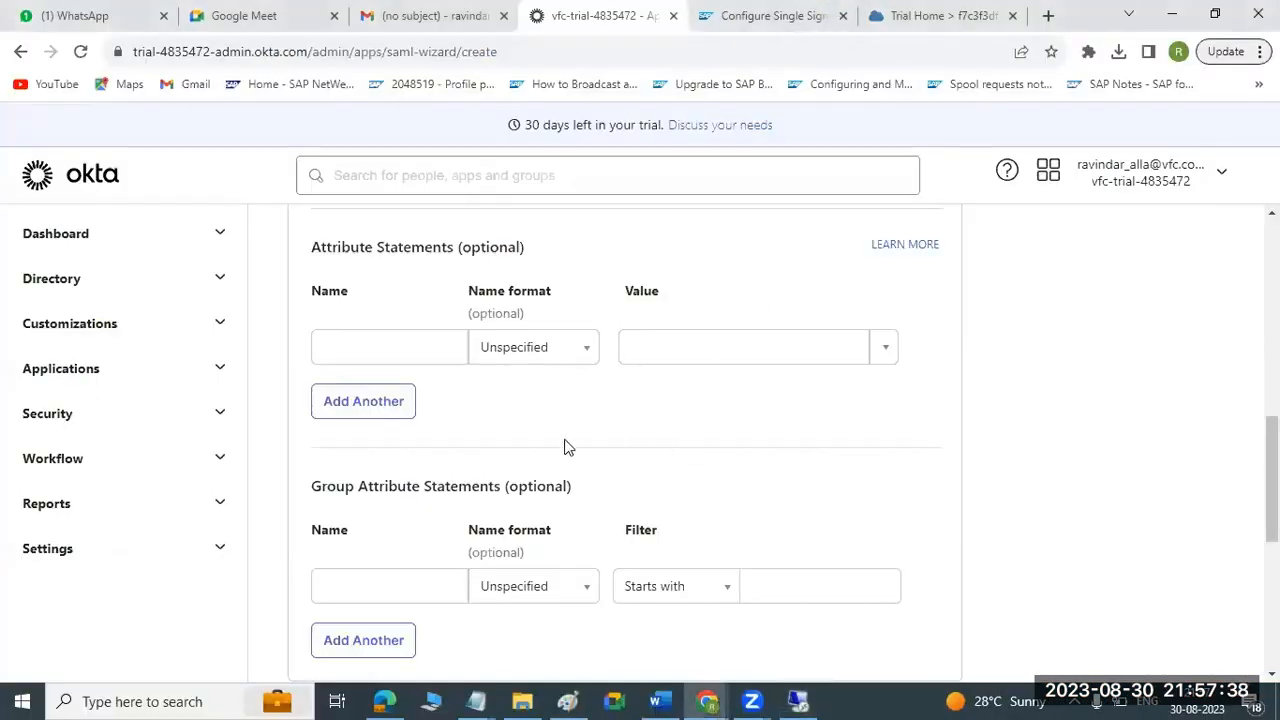
click(582, 352)
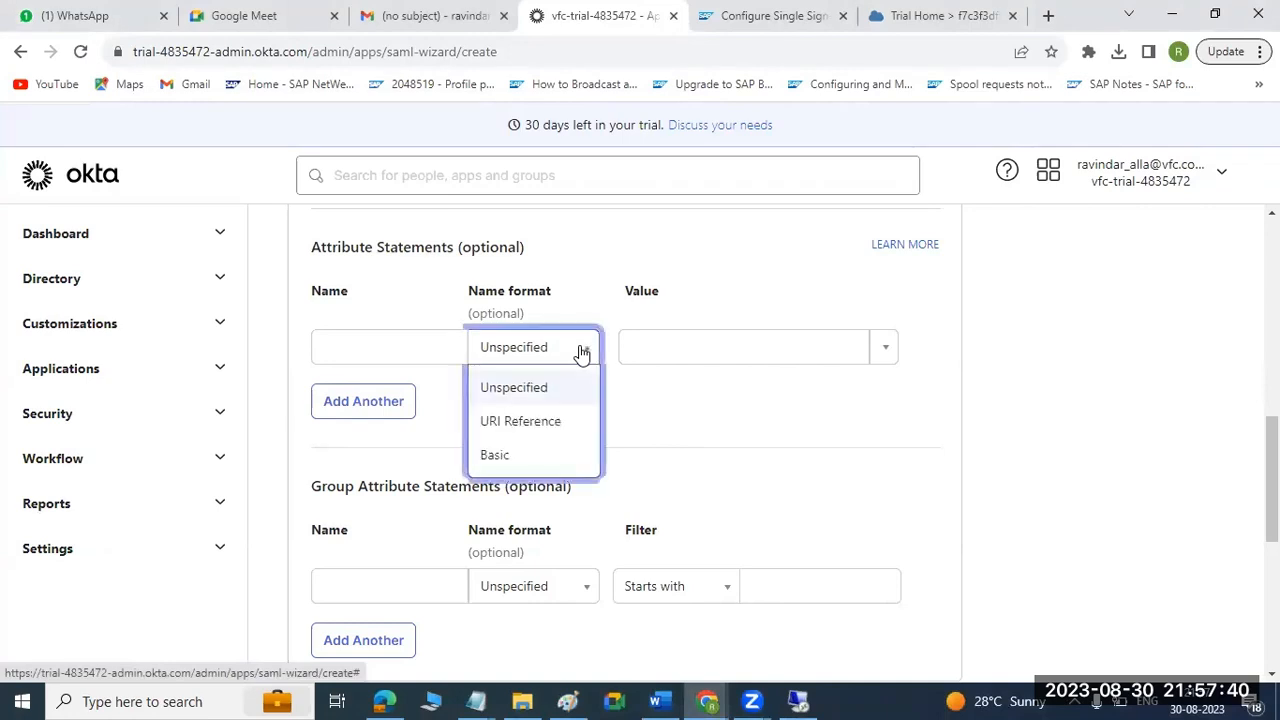
click(650, 421)
click(884, 352)
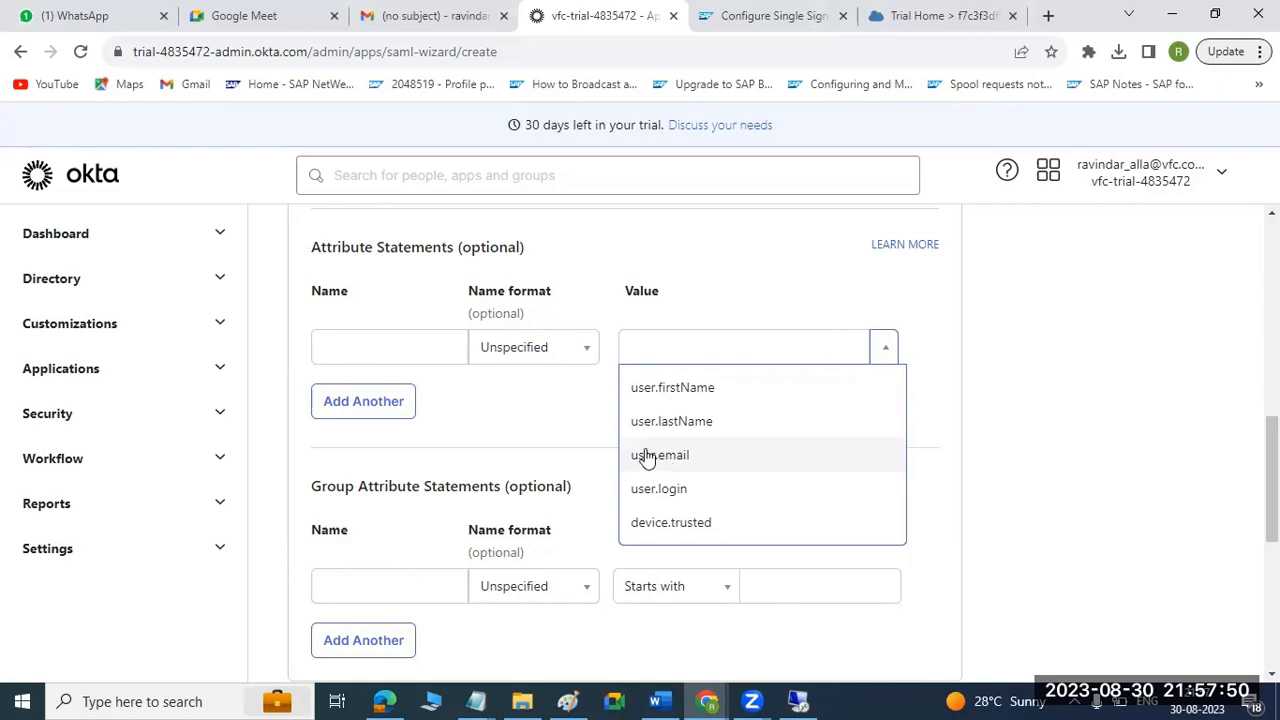
click(507, 412)
Recheck the Configure SAML settings, leave the attribute statements empty, and advance the wizard to the Feedback stage.
scroll(448, 280, up, 3)
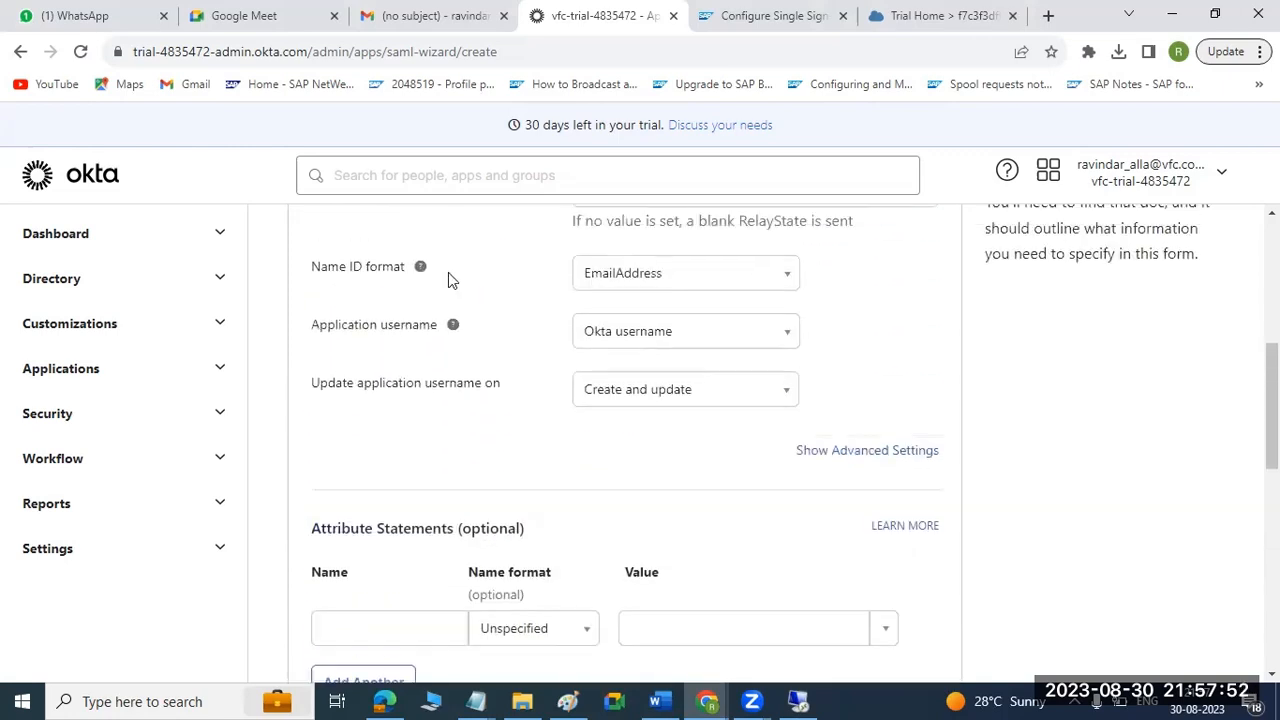
scroll(450, 280, up, 1)
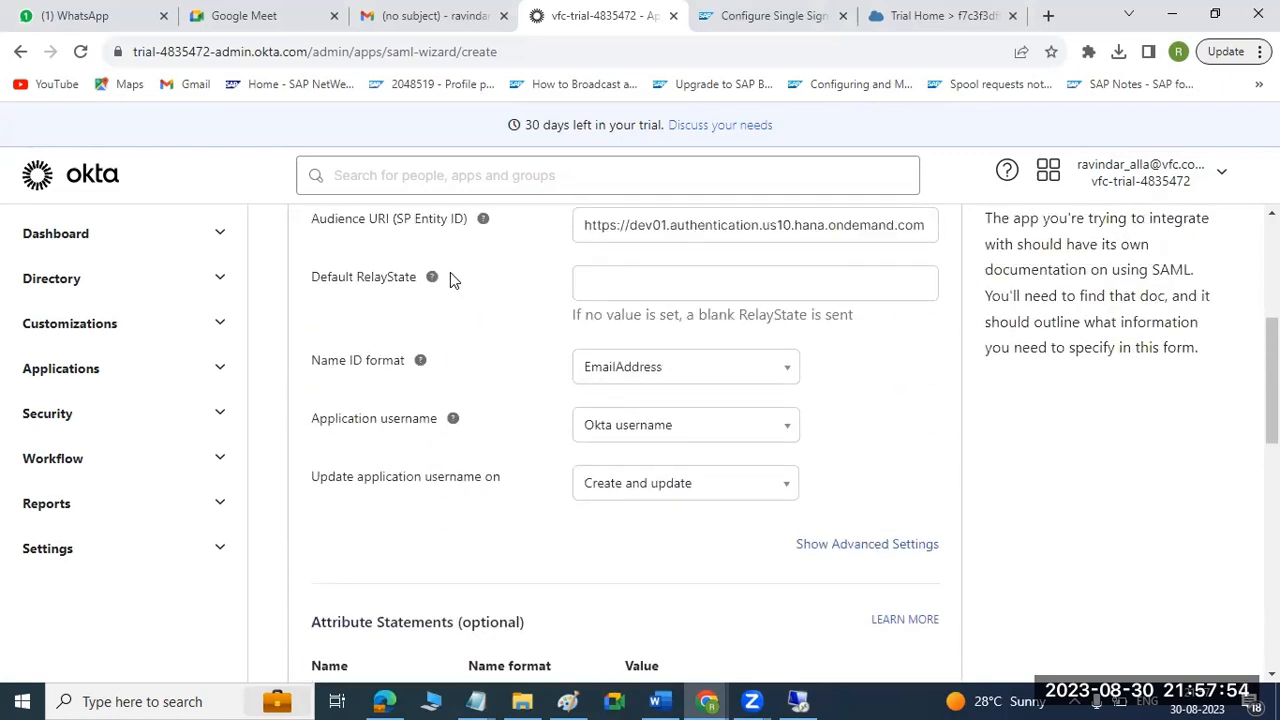
scroll(450, 278, down, 5)
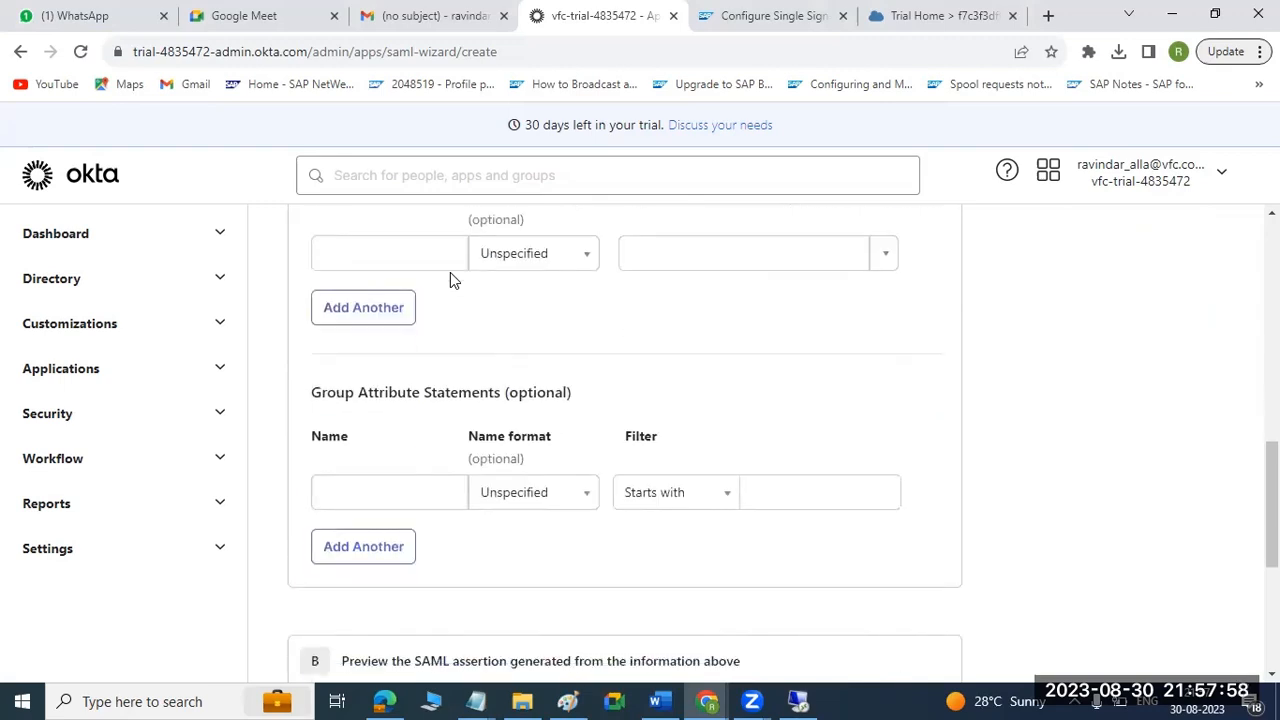
scroll(450, 280, down, 4)
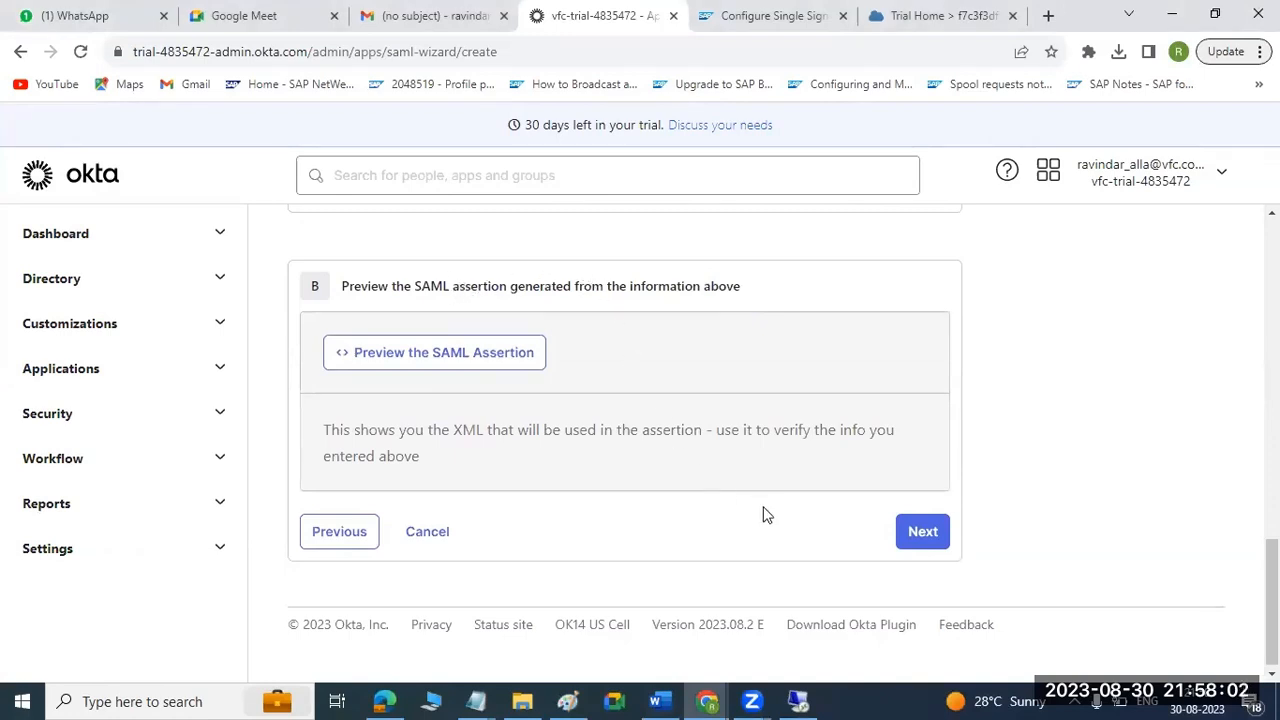
click(927, 531)
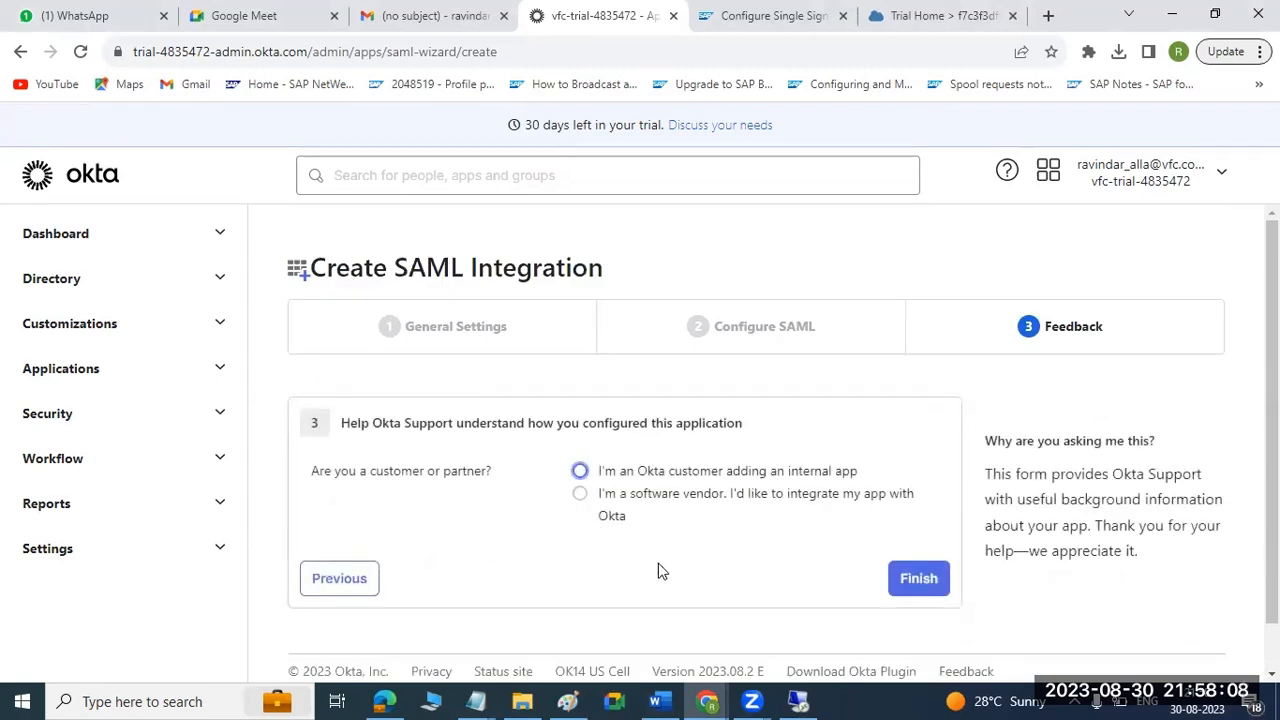
Answer the feedback as an Okta customer adding an internal app, mark it as an internal app created in-house, and finish the integration.
click(915, 580)
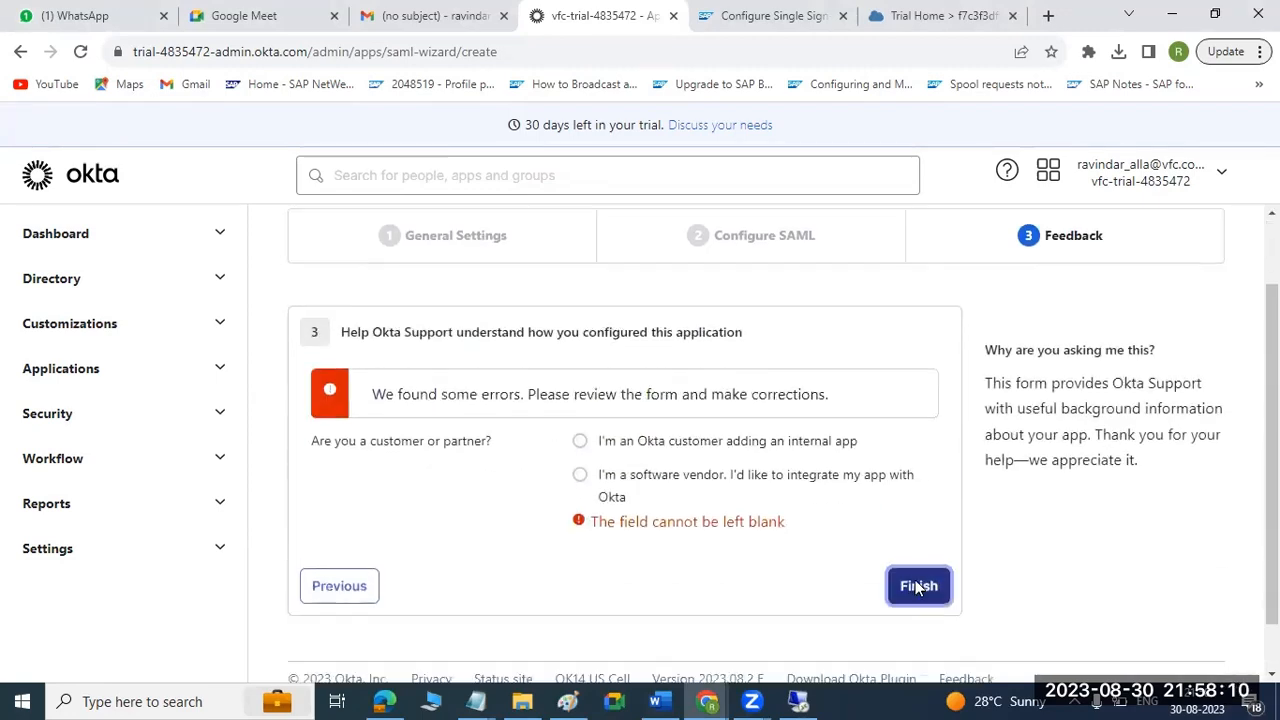
scroll(918, 587, down, 1)
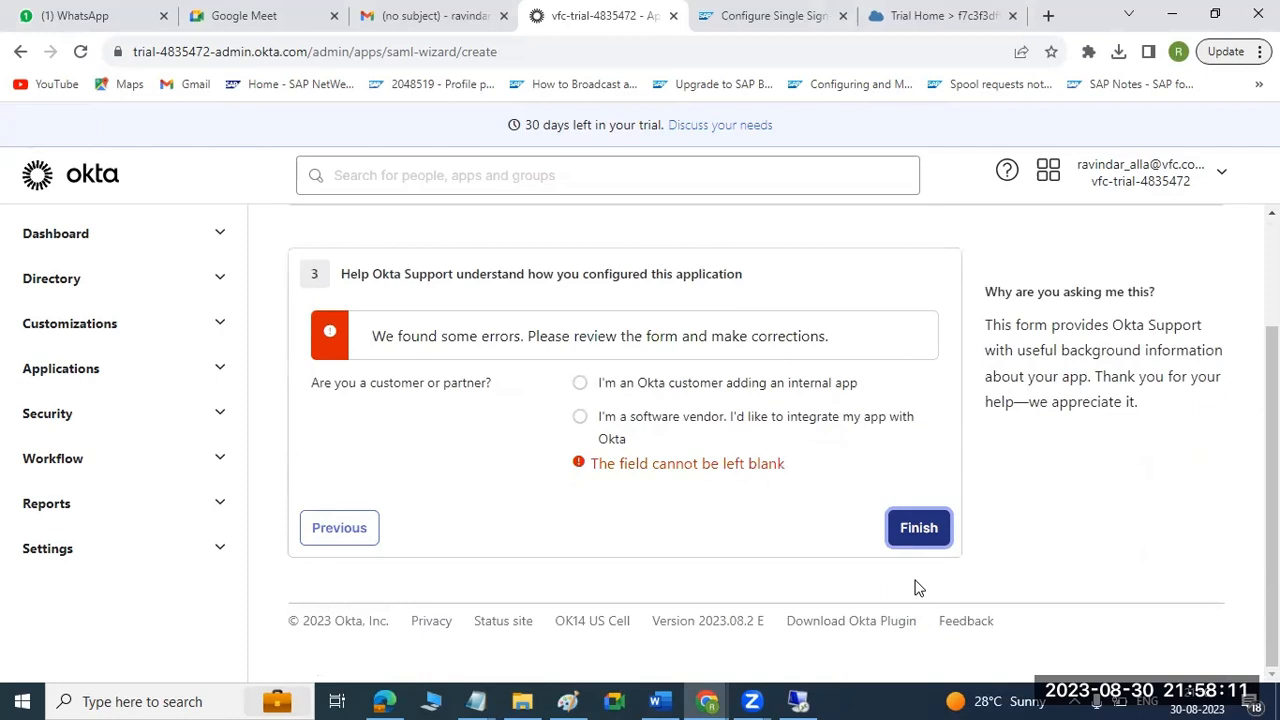
click(580, 382)
scroll(910, 511, down, 1)
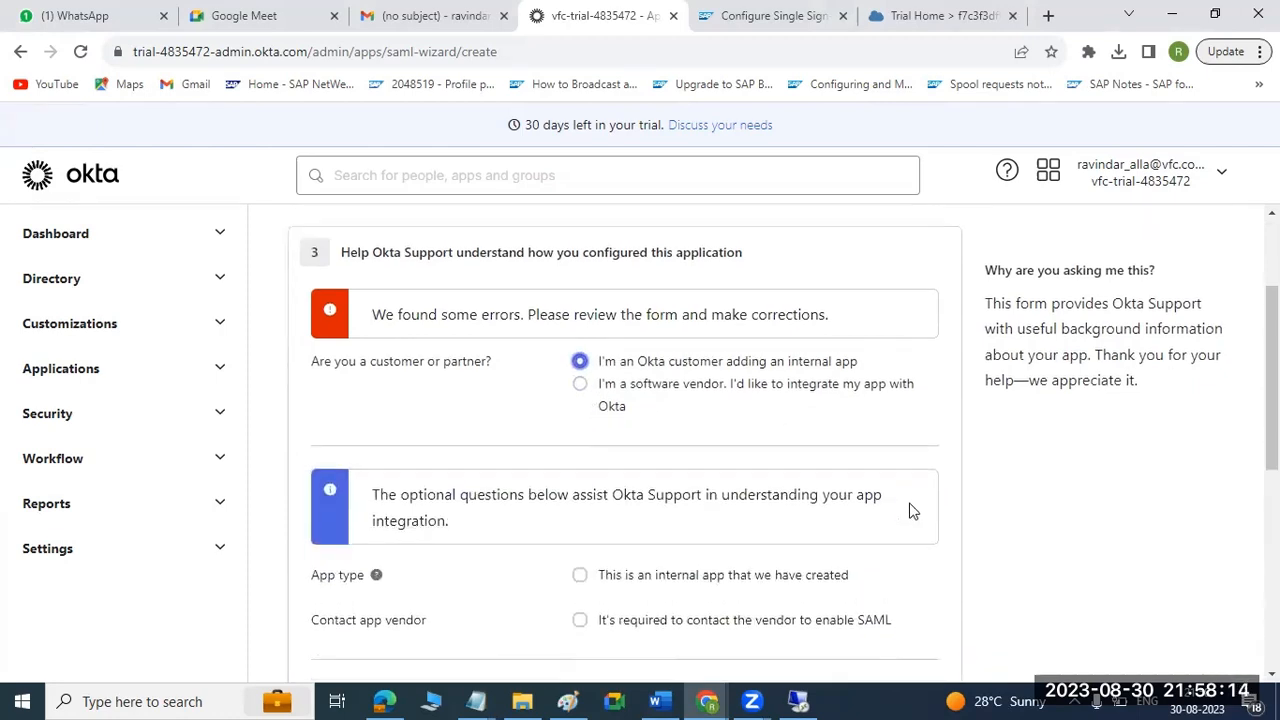
scroll(910, 511, down, 2)
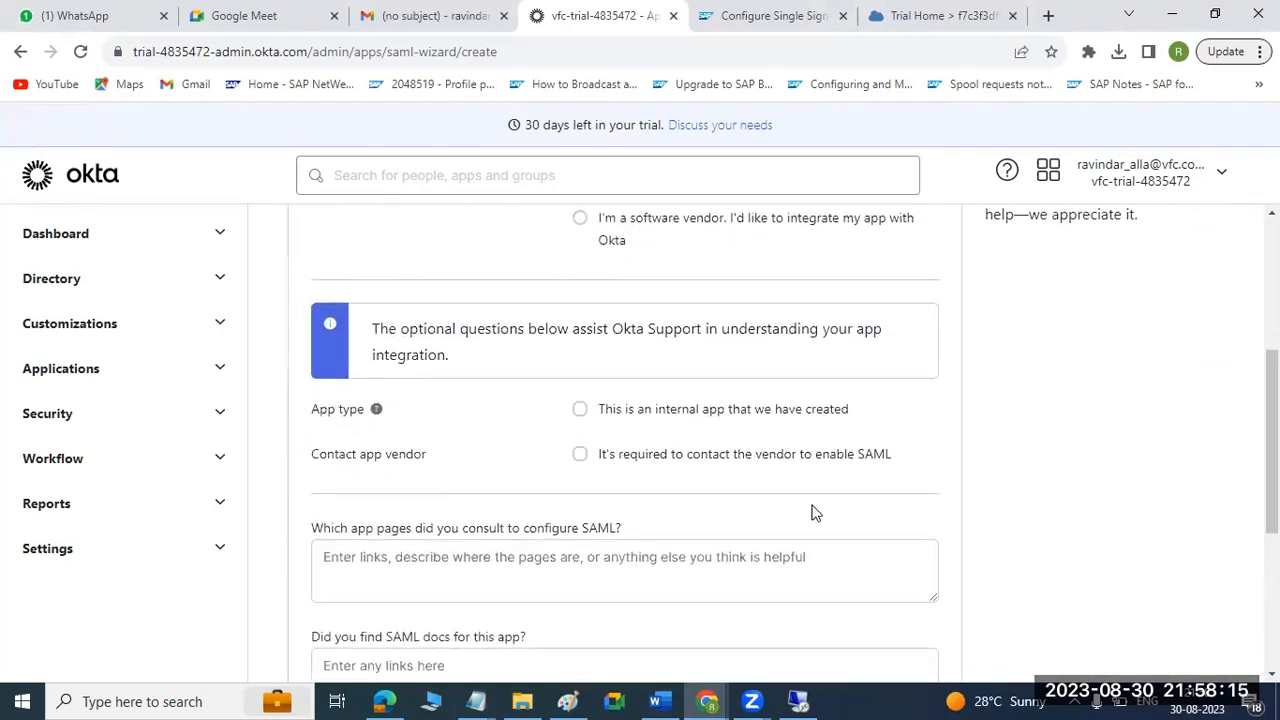
click(582, 411)
click(912, 533)
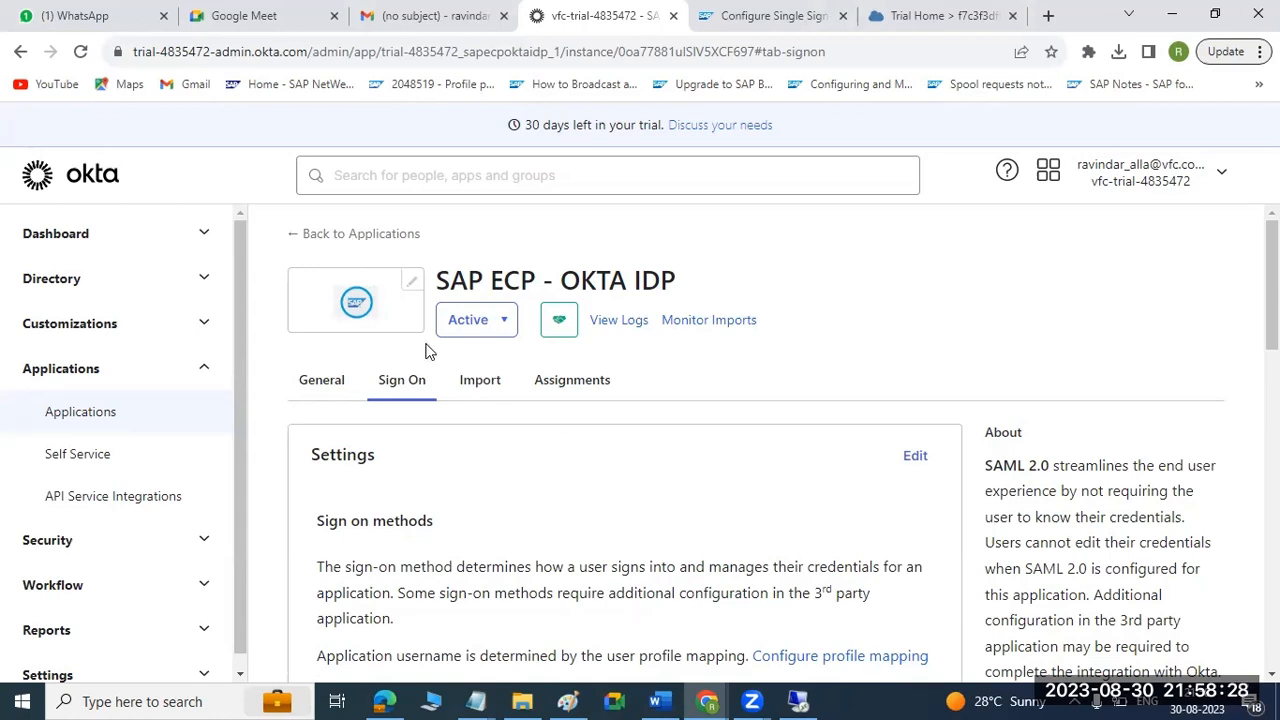
Review the new app's Sign On settings, including the metadata URL, credentials details, SAML signing certificates and user authentication policy.
scroll(770, 470, down, 1)
scroll(774, 474, down, 3)
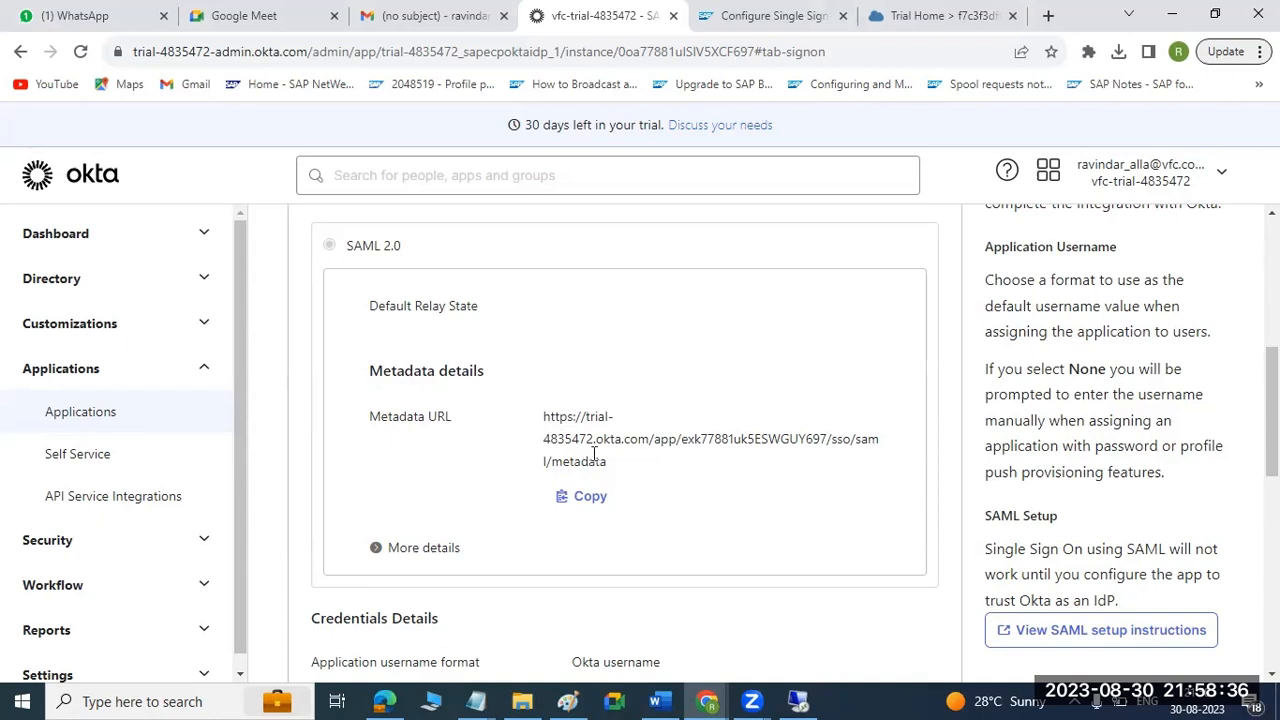
scroll(620, 486, down, 2)
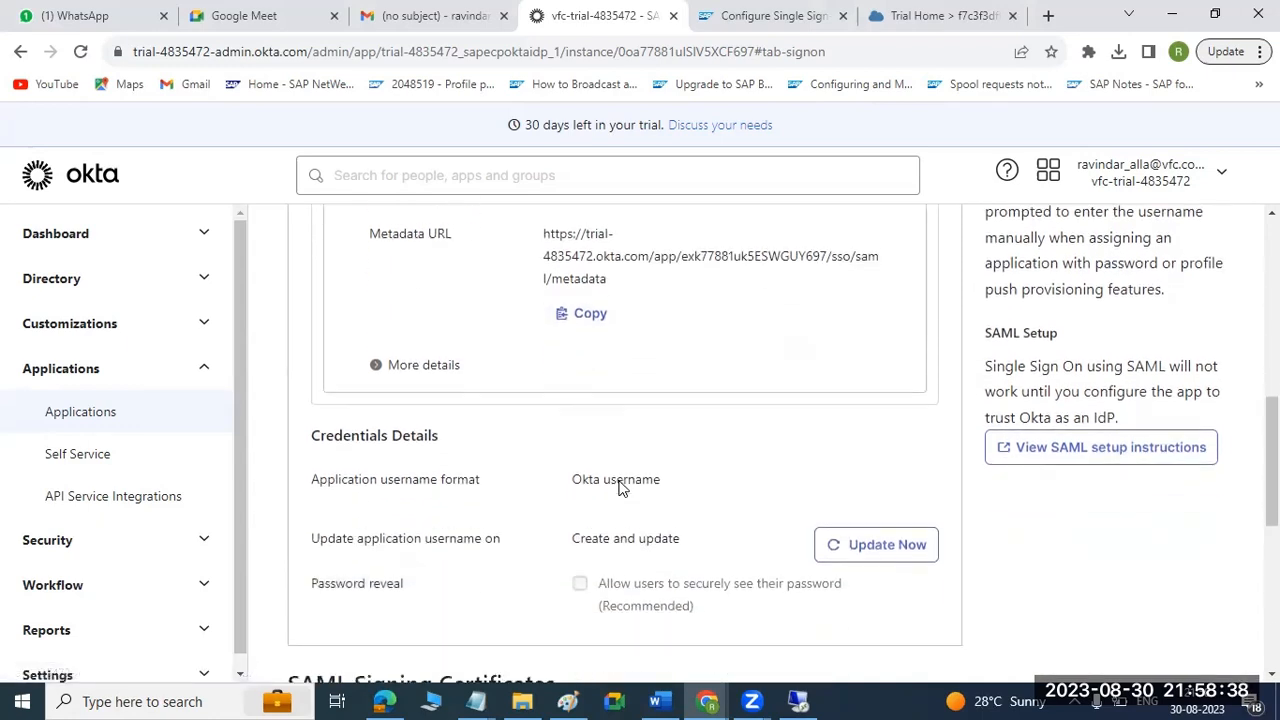
scroll(620, 486, down, 1)
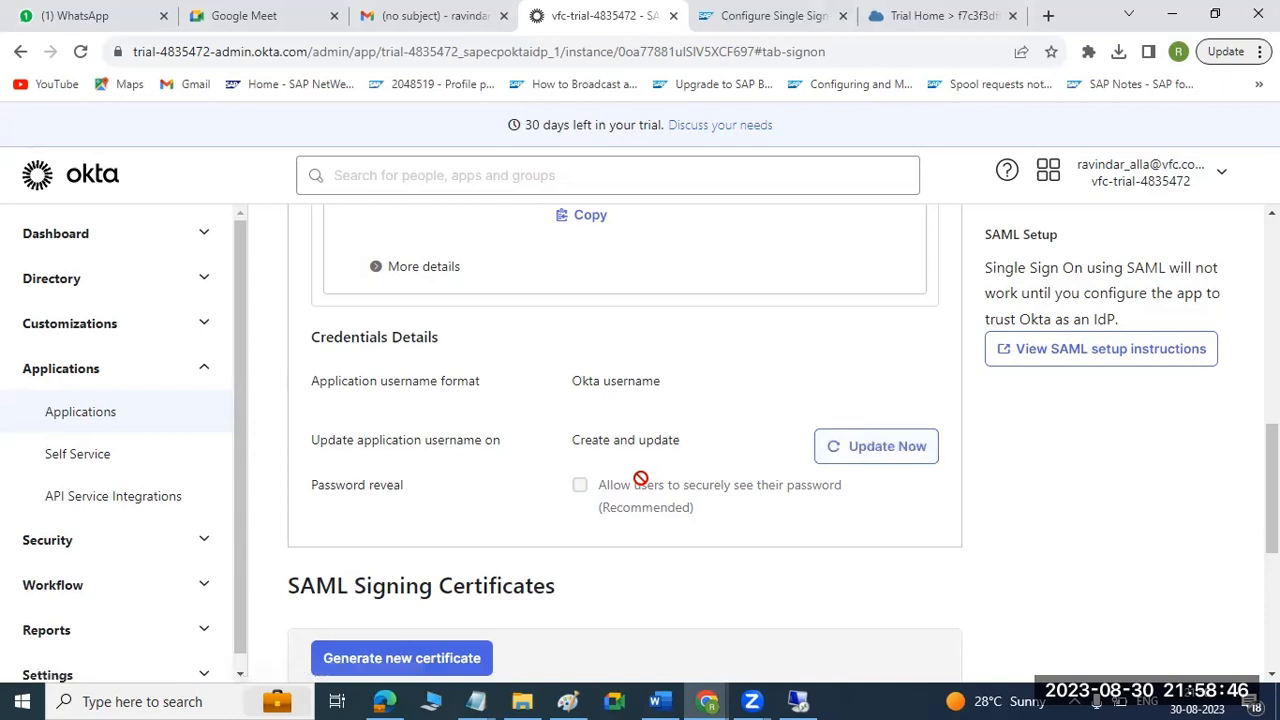
scroll(597, 487, down, 4)
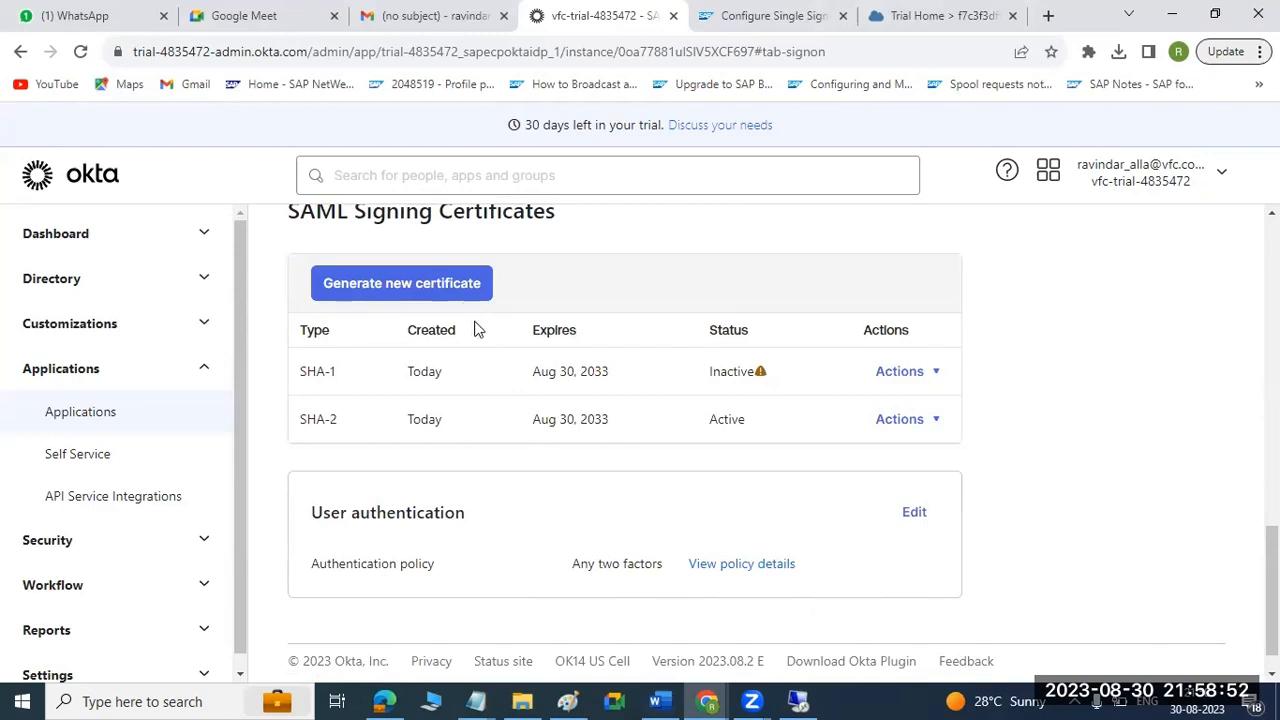
scroll(545, 472, down, 1)
scroll(545, 472, up, 4)
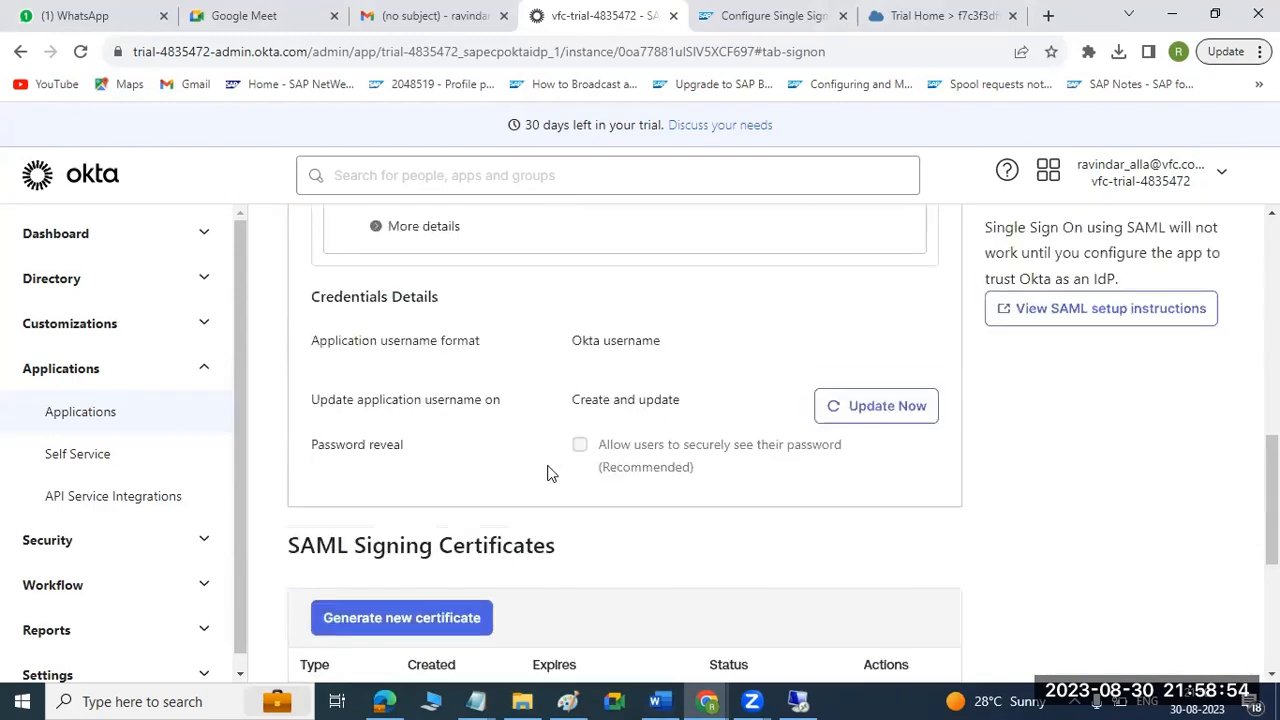
scroll(549, 471, up, 3)
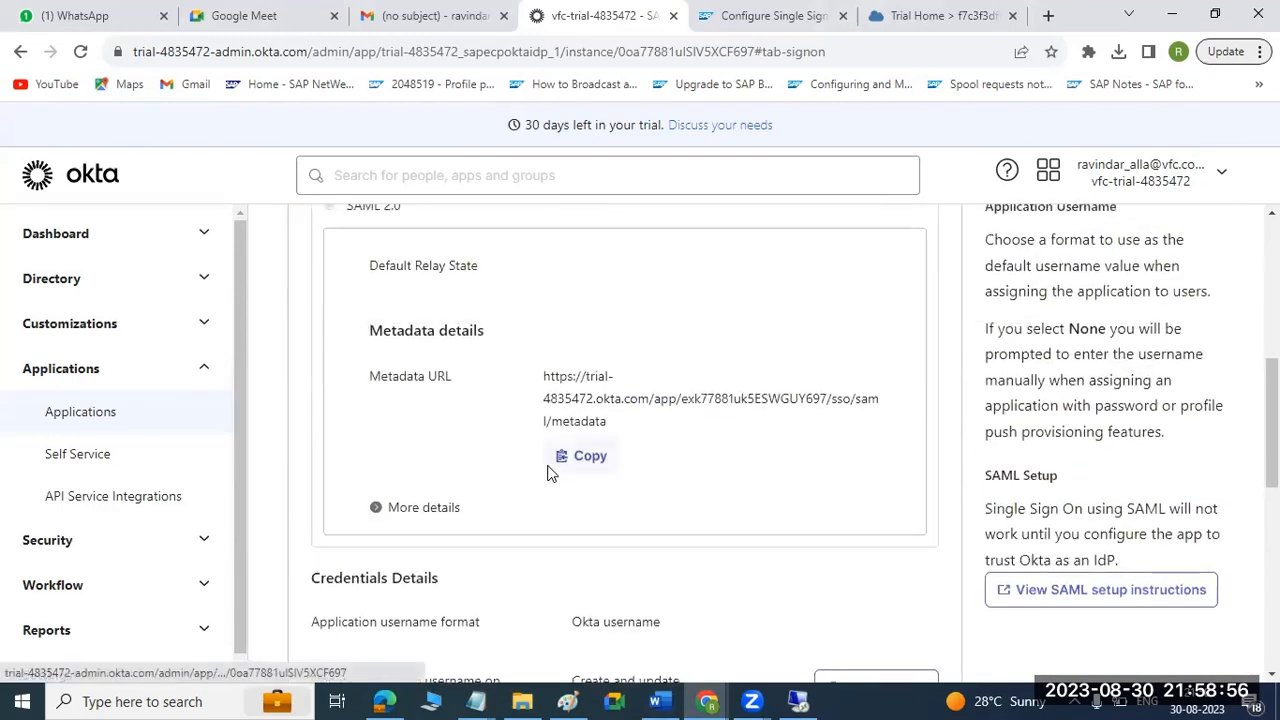
scroll(549, 470, up, 5)
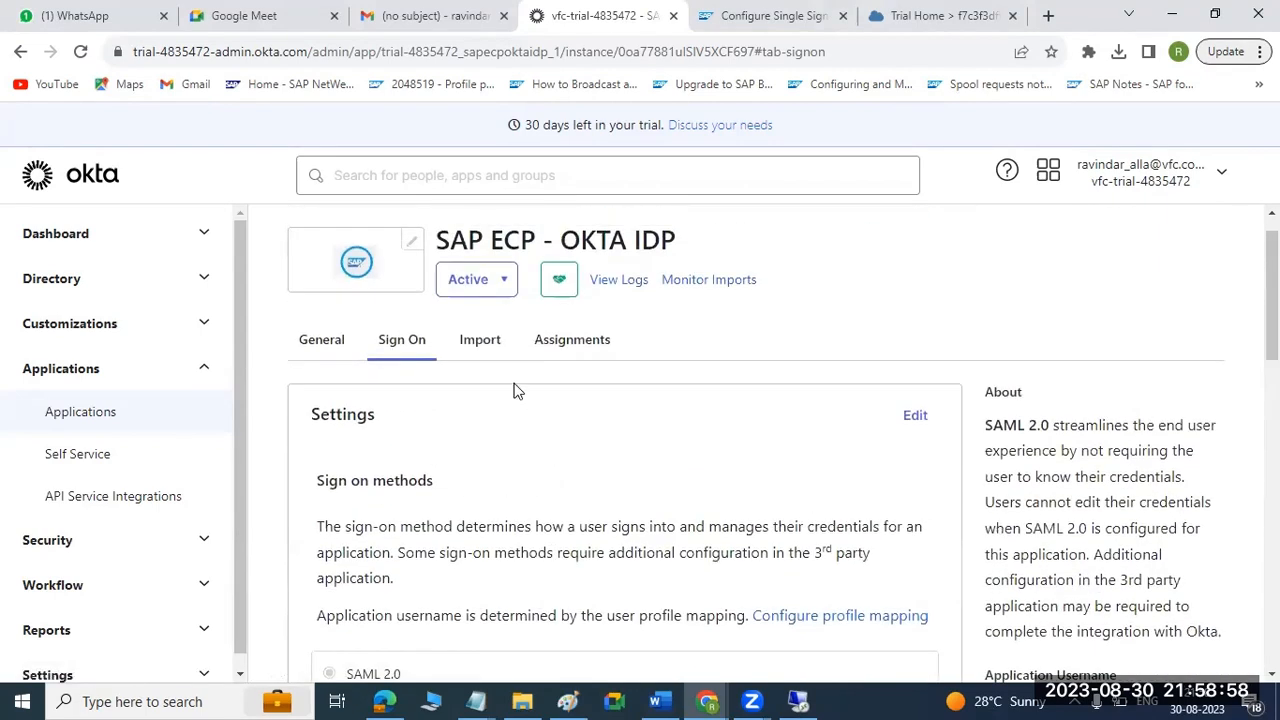
Review the app's General settings, including the SAML URLs, Federation Broker Mode, VPN Notification and App Embed Link sections.
click(333, 347)
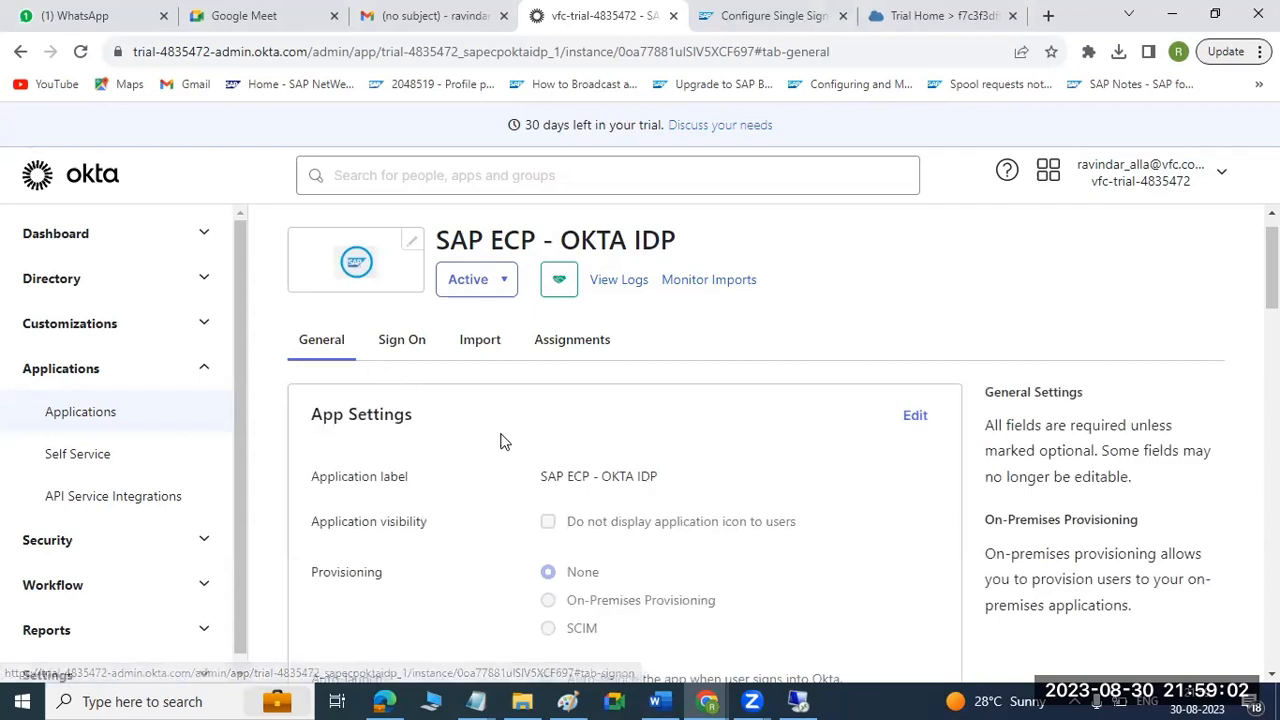
scroll(503, 442, down, 3)
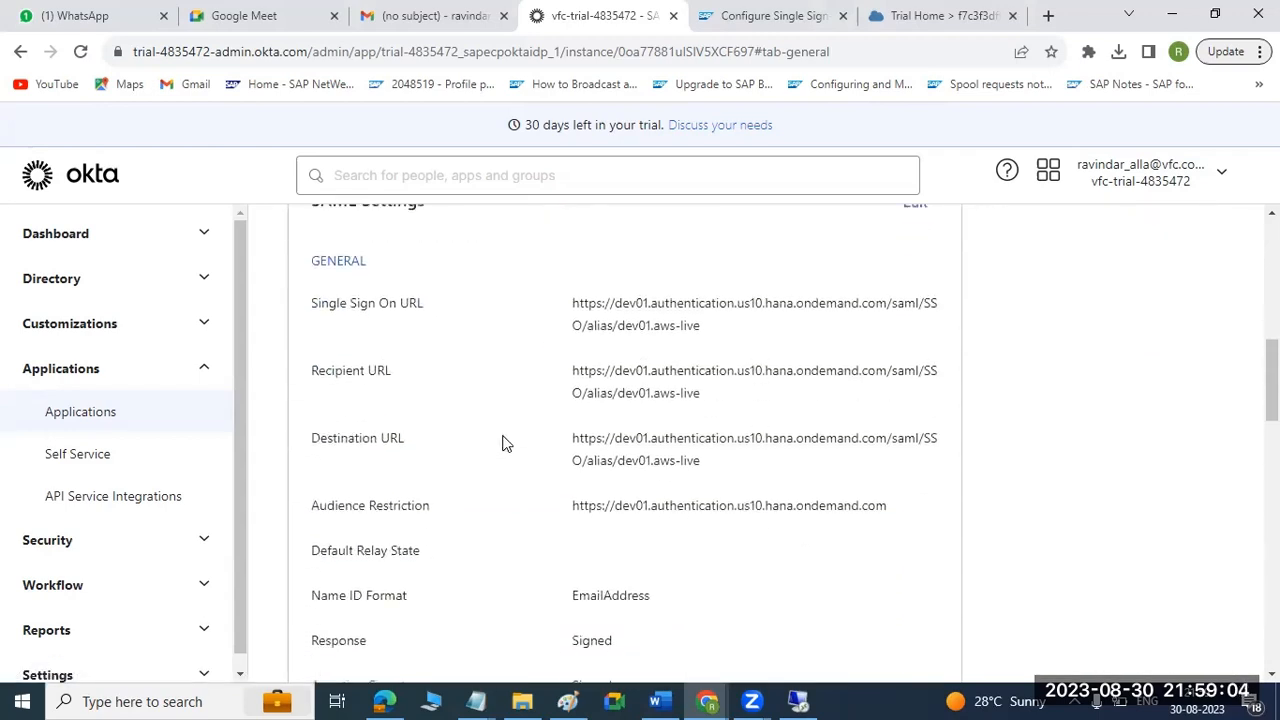
drag(574, 304, 646, 326)
scroll(637, 450, down, 4)
scroll(637, 455, down, 5)
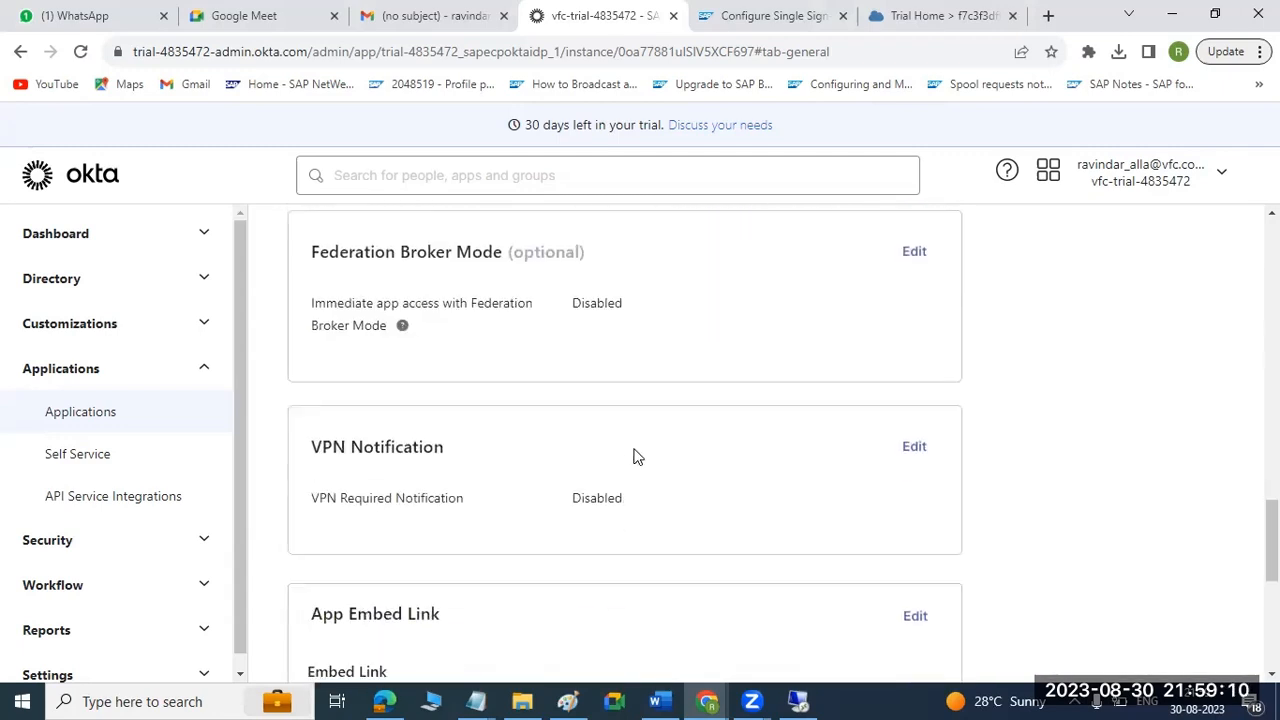
scroll(633, 457, down, 2)
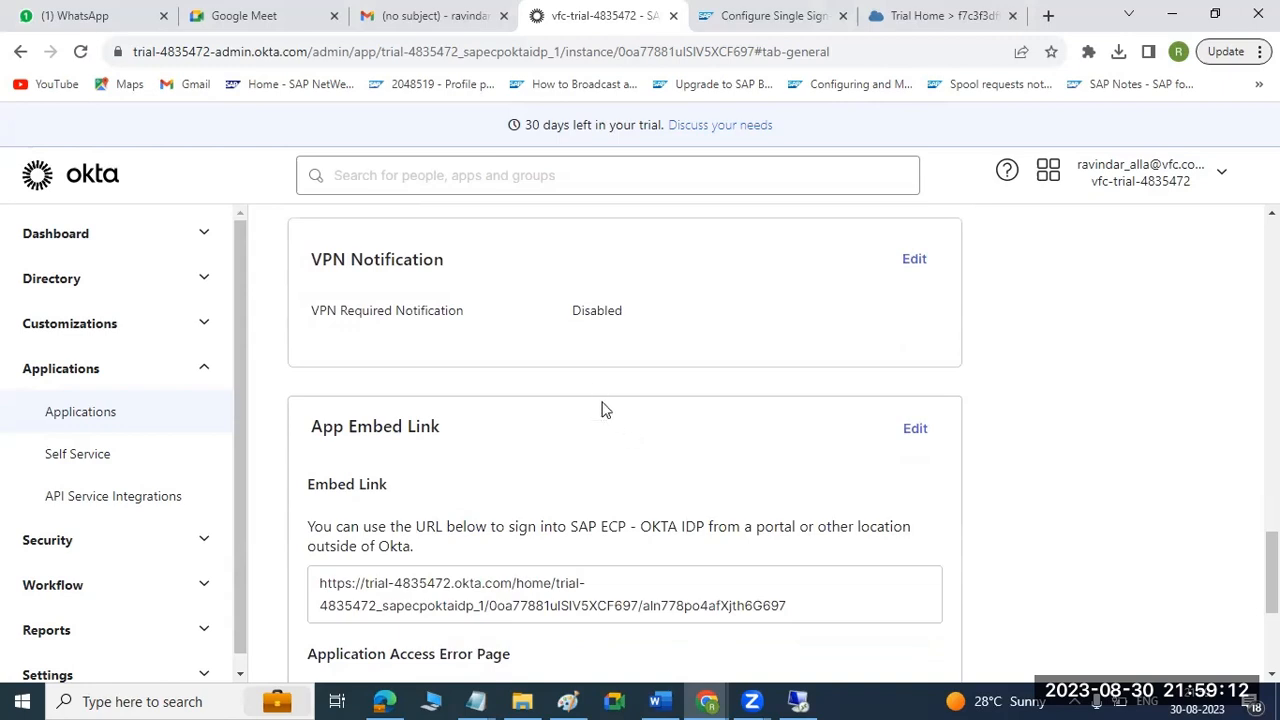
Recheck the app's embed link and error page options, plus the Single Sign On, Recipient and Audience Restriction URLs in its SAML settings.
scroll(594, 380, down, 3)
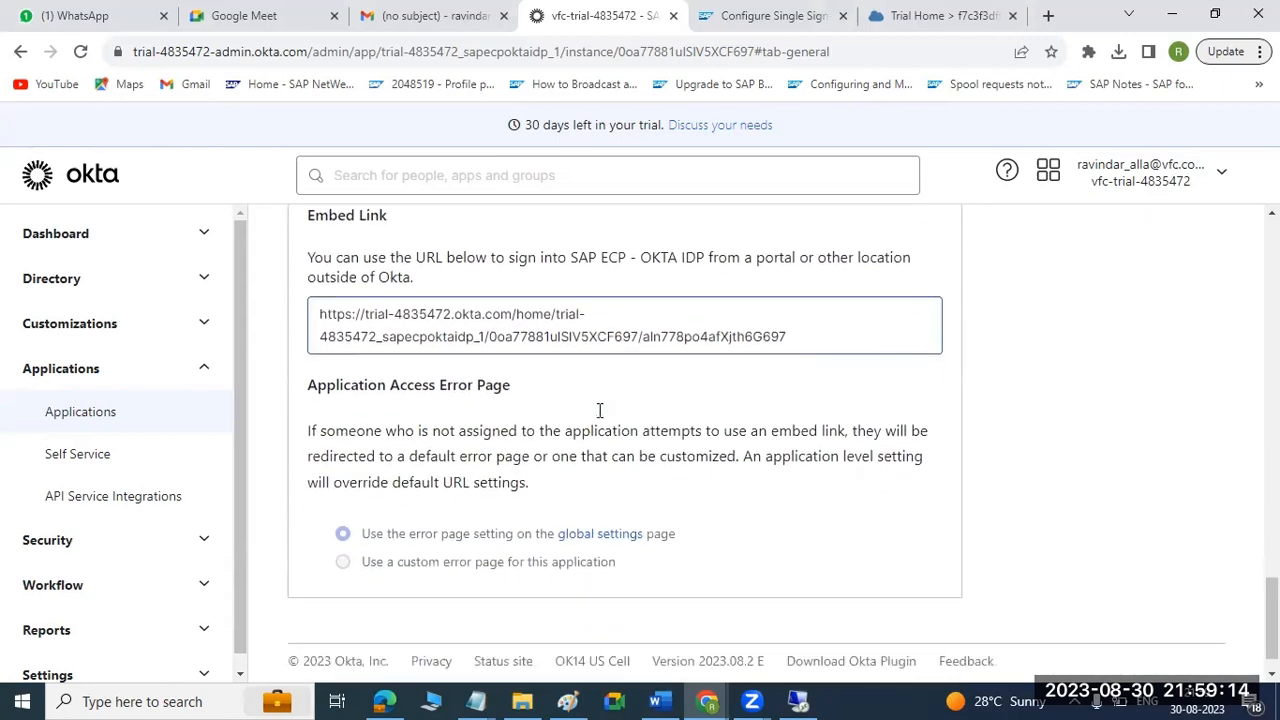
scroll(597, 438, up, 10)
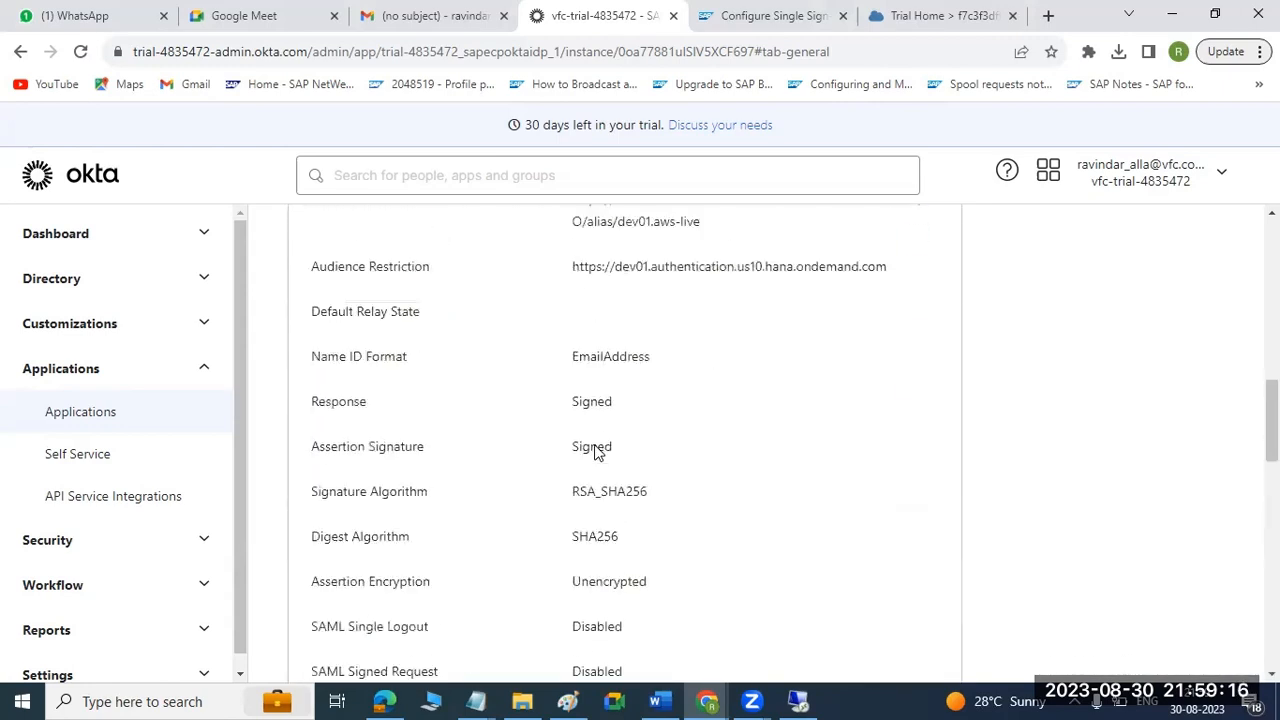
scroll(594, 456, down, 5)
scroll(594, 456, up, 2)
drag(574, 369, 720, 394)
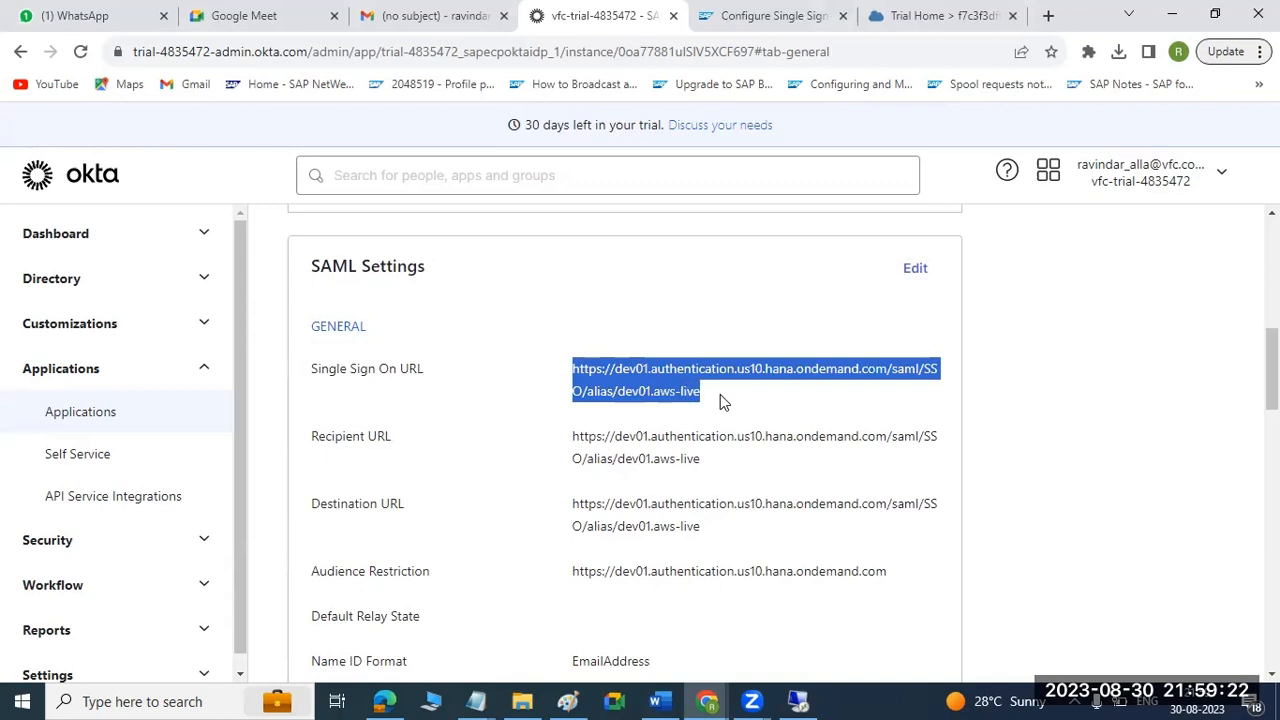
drag(582, 446, 633, 456)
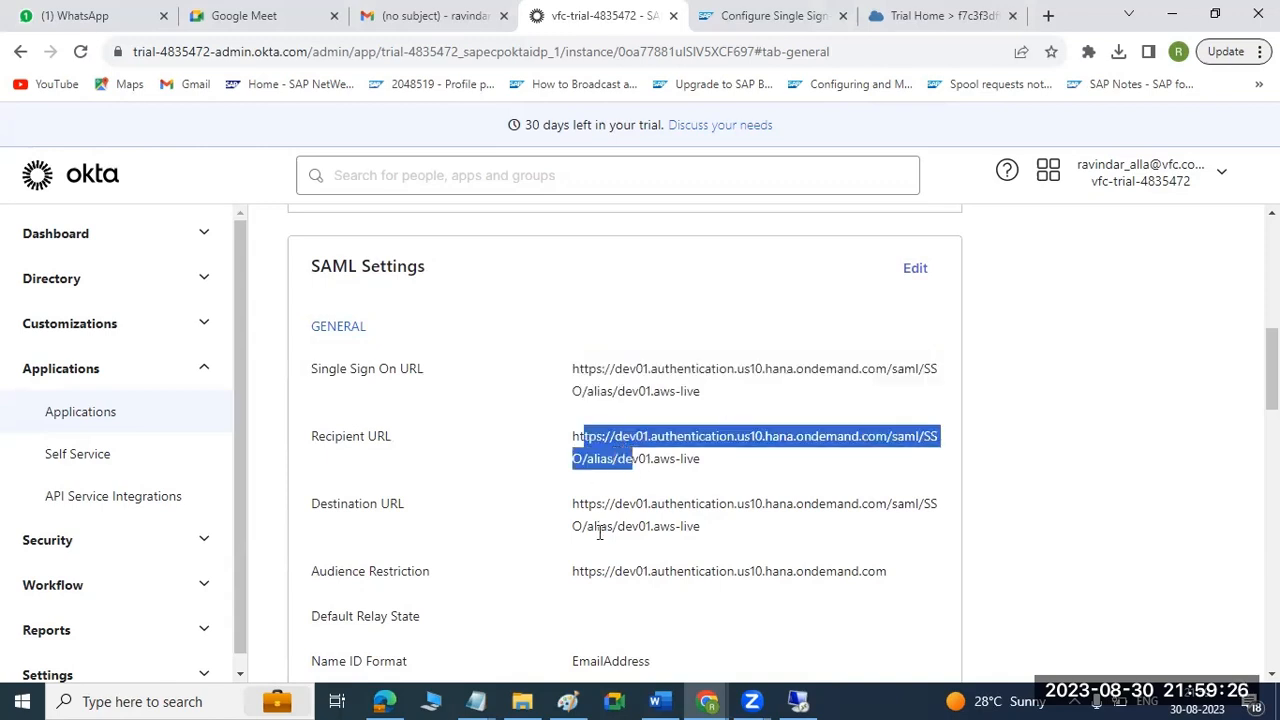
drag(609, 571, 679, 573)
scroll(679, 573, up, 6)
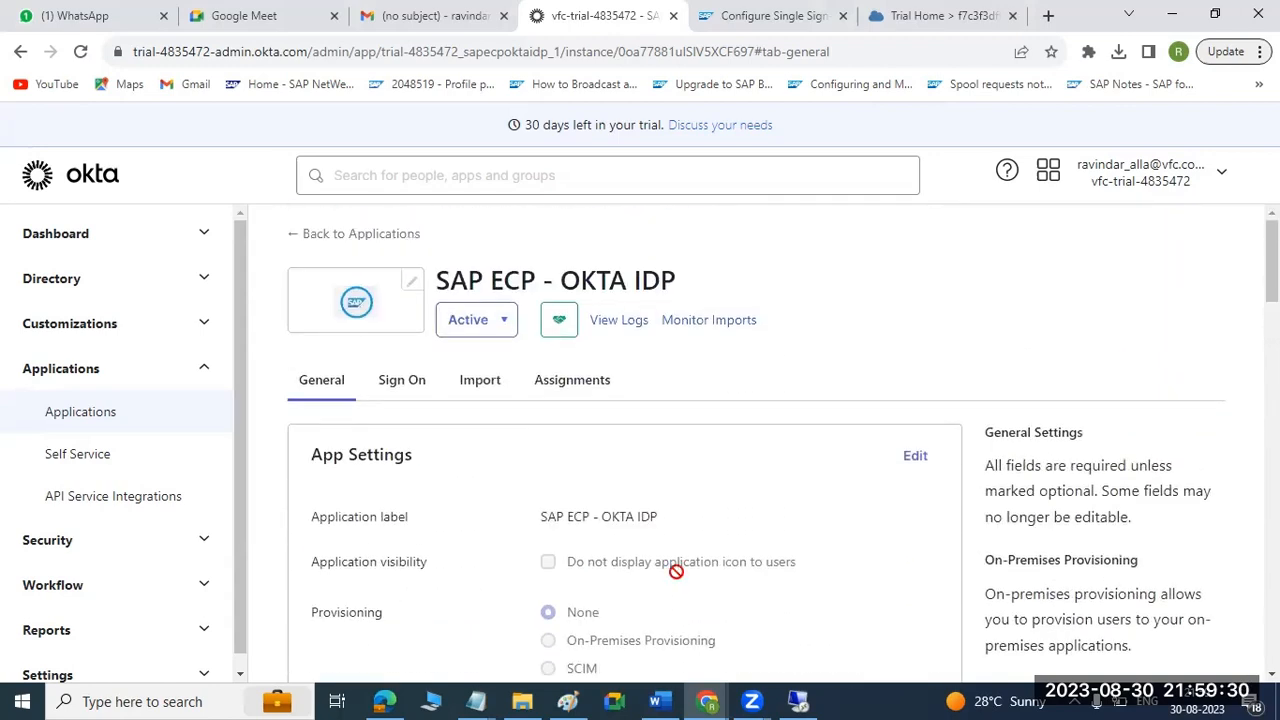
Switch to the Word guide and read the steps on the Suppliers group, its user and app assignments, and the identity provider metadata download.
click(657, 701)
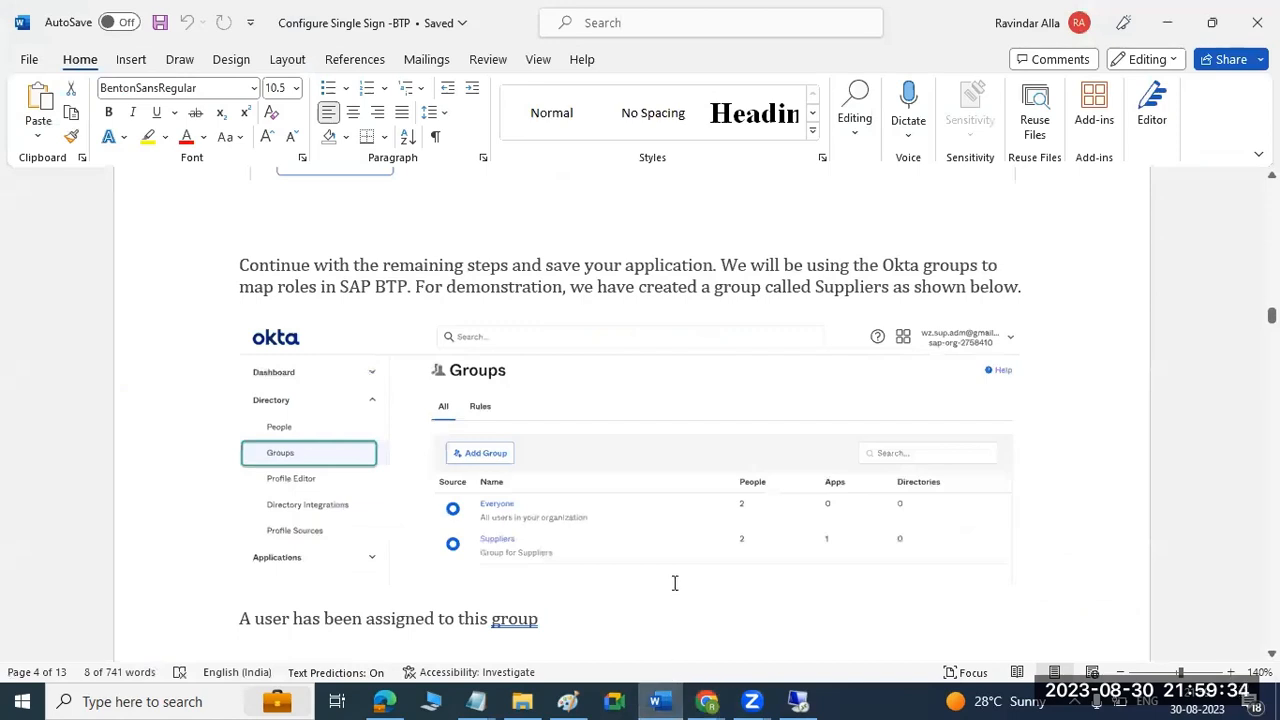
scroll(675, 583, down, 12)
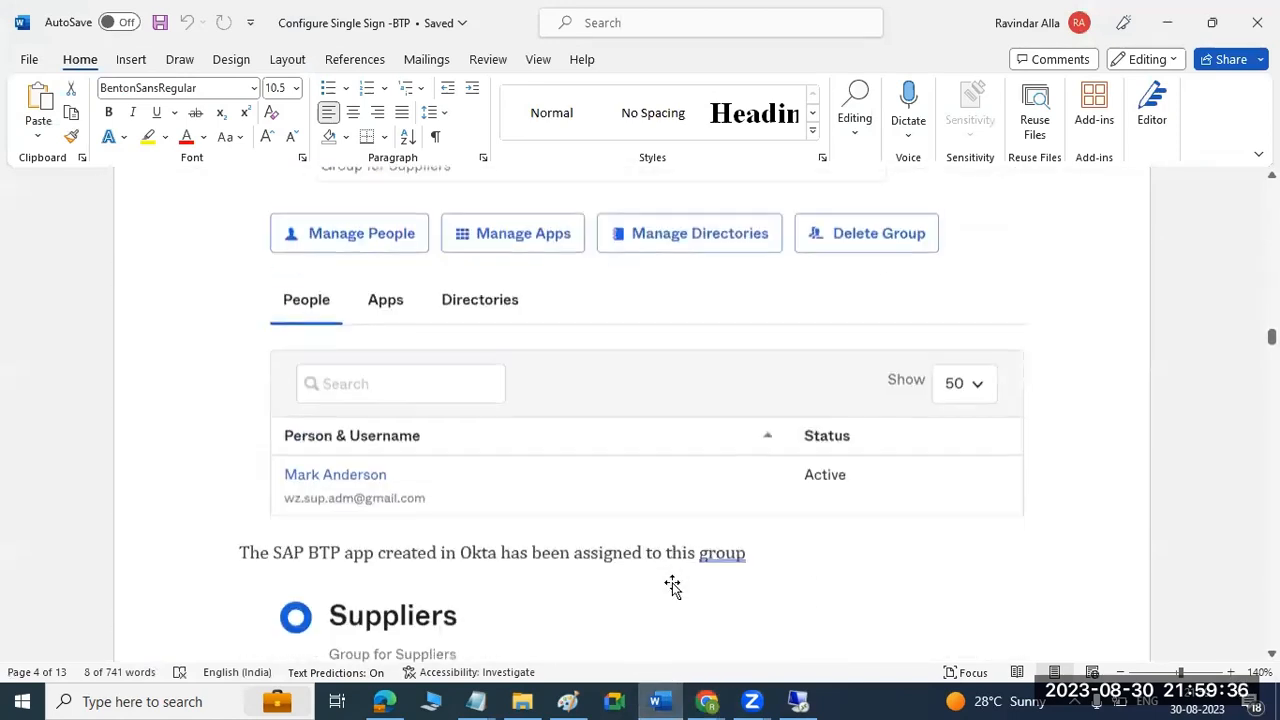
scroll(672, 587, down, 1)
scroll(672, 587, down, 4)
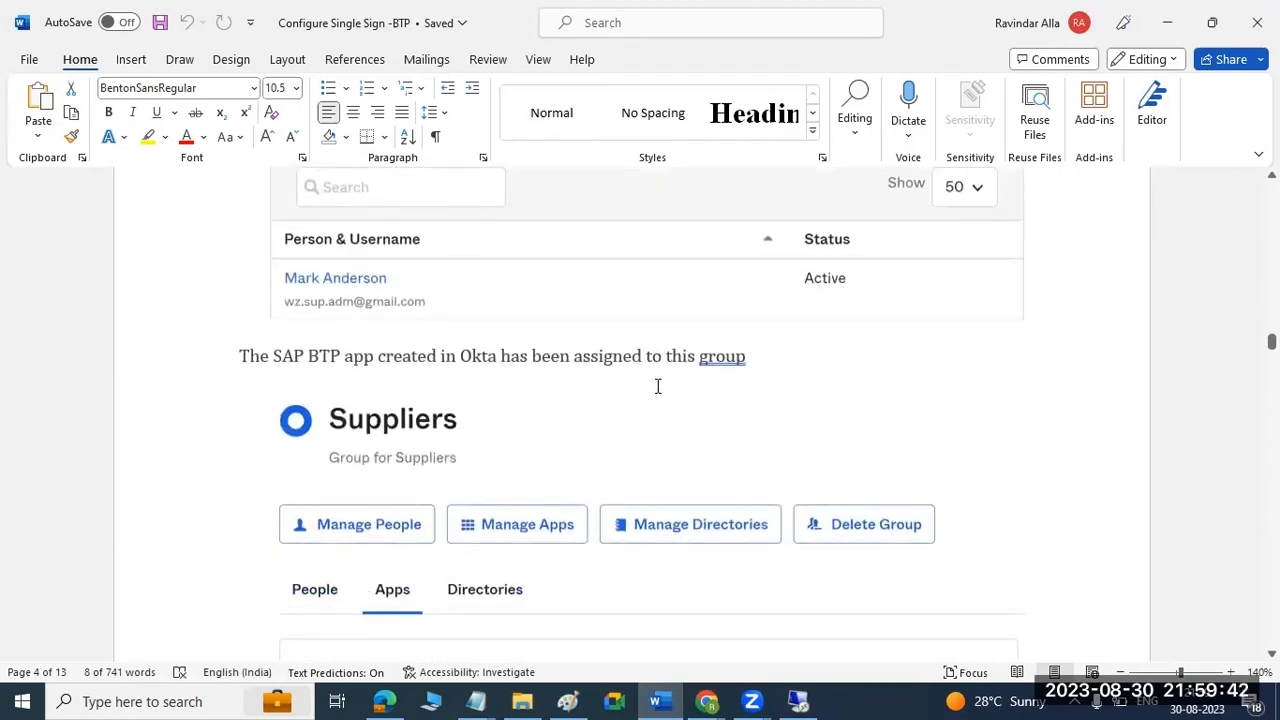
scroll(690, 410, down, 15)
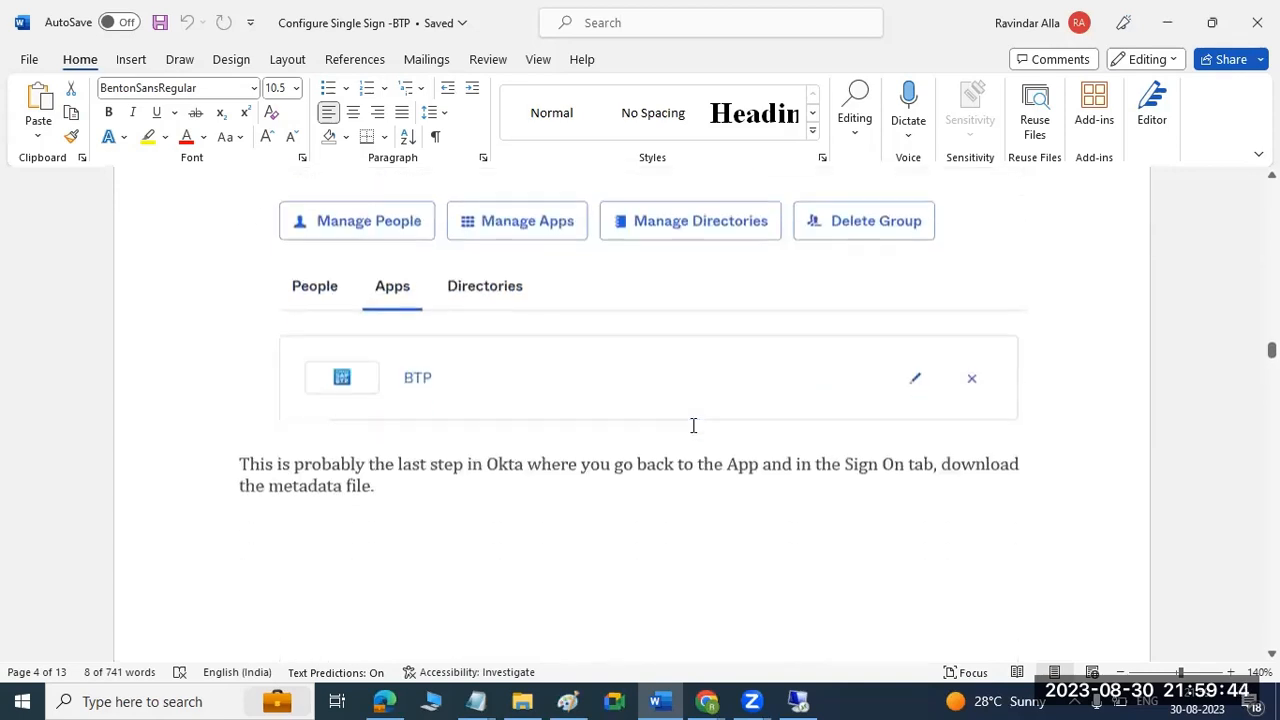
scroll(693, 426, down, 7)
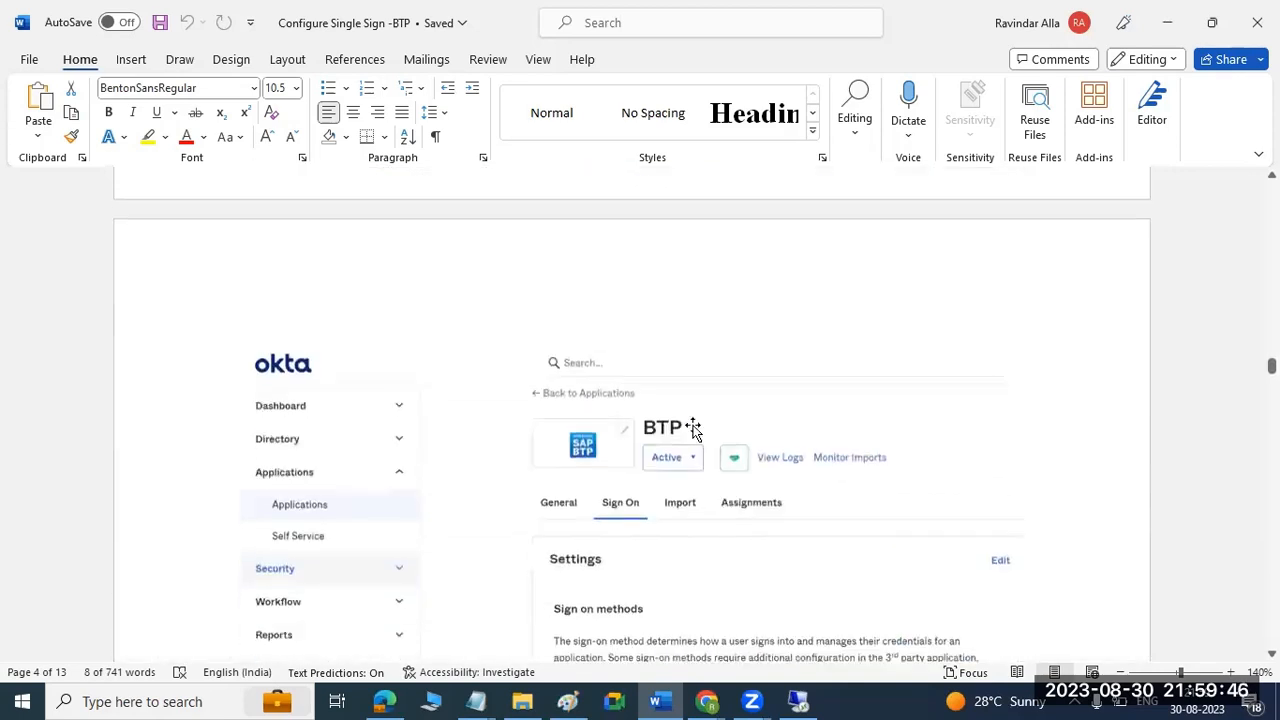
scroll(693, 428, down, 5)
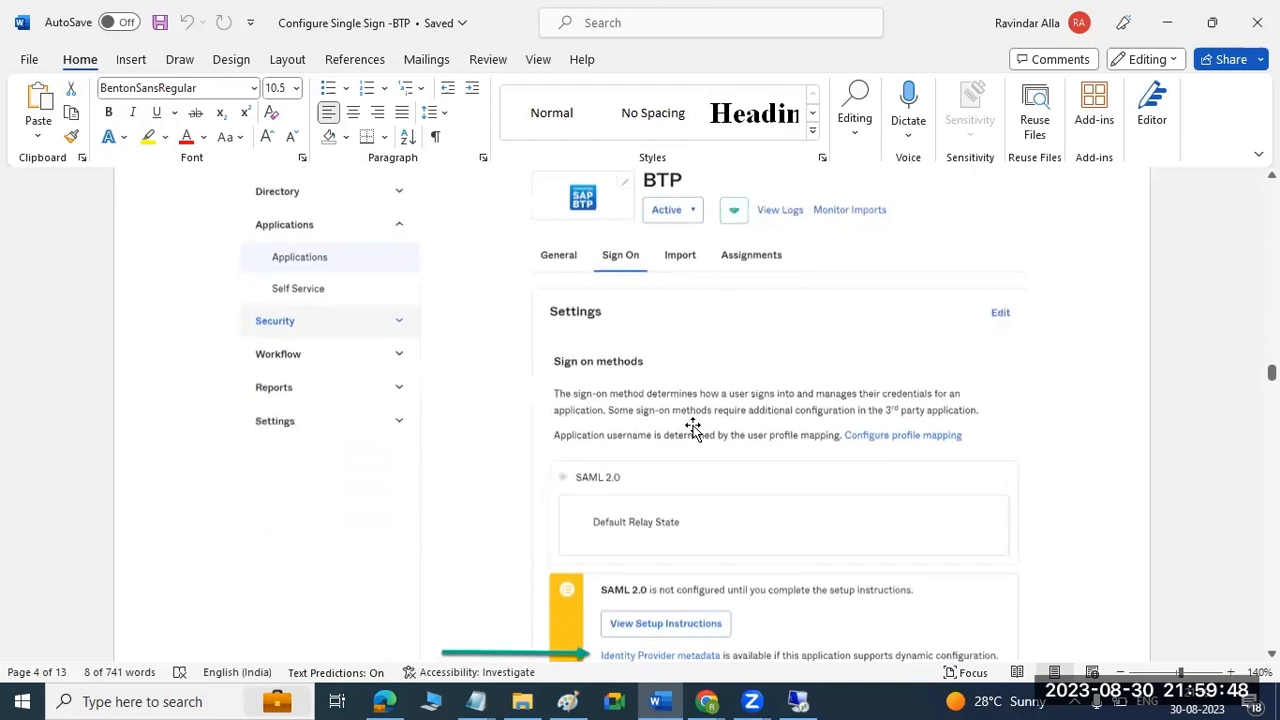
scroll(693, 428, down, 2)
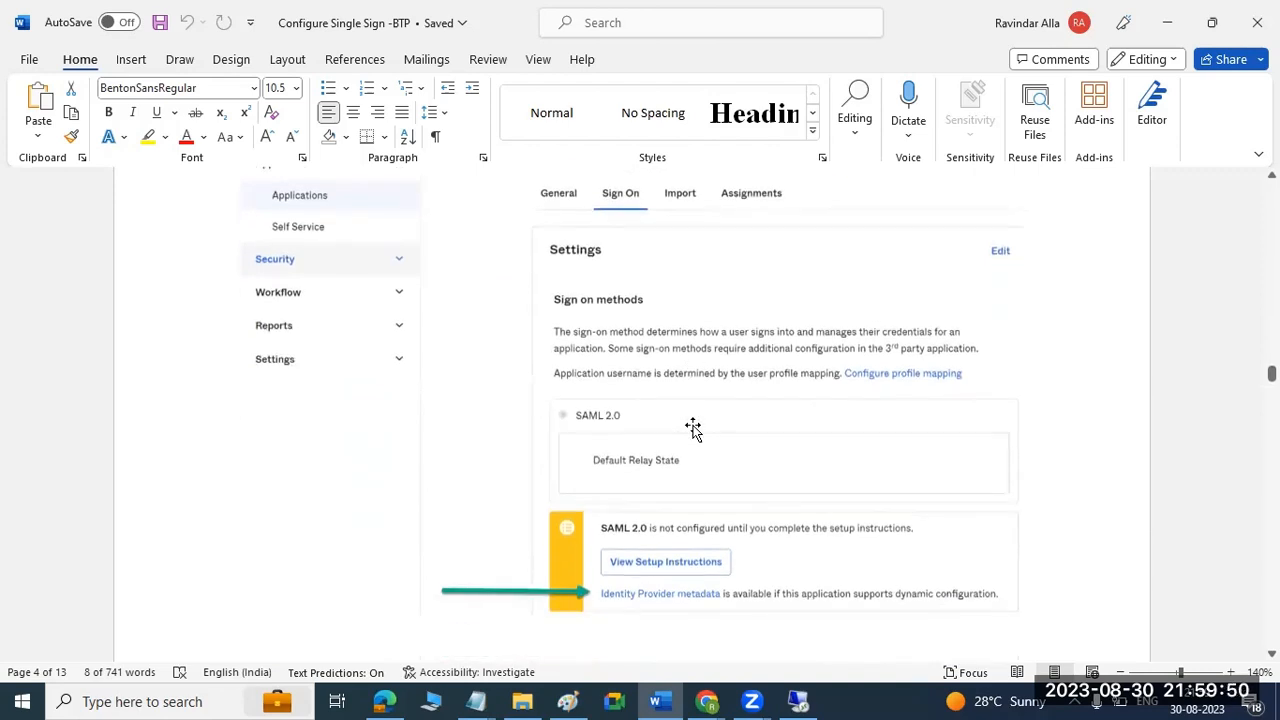
Return to the Okta admin console in Chrome and examine the options available under Security.
mouse_move(707, 701)
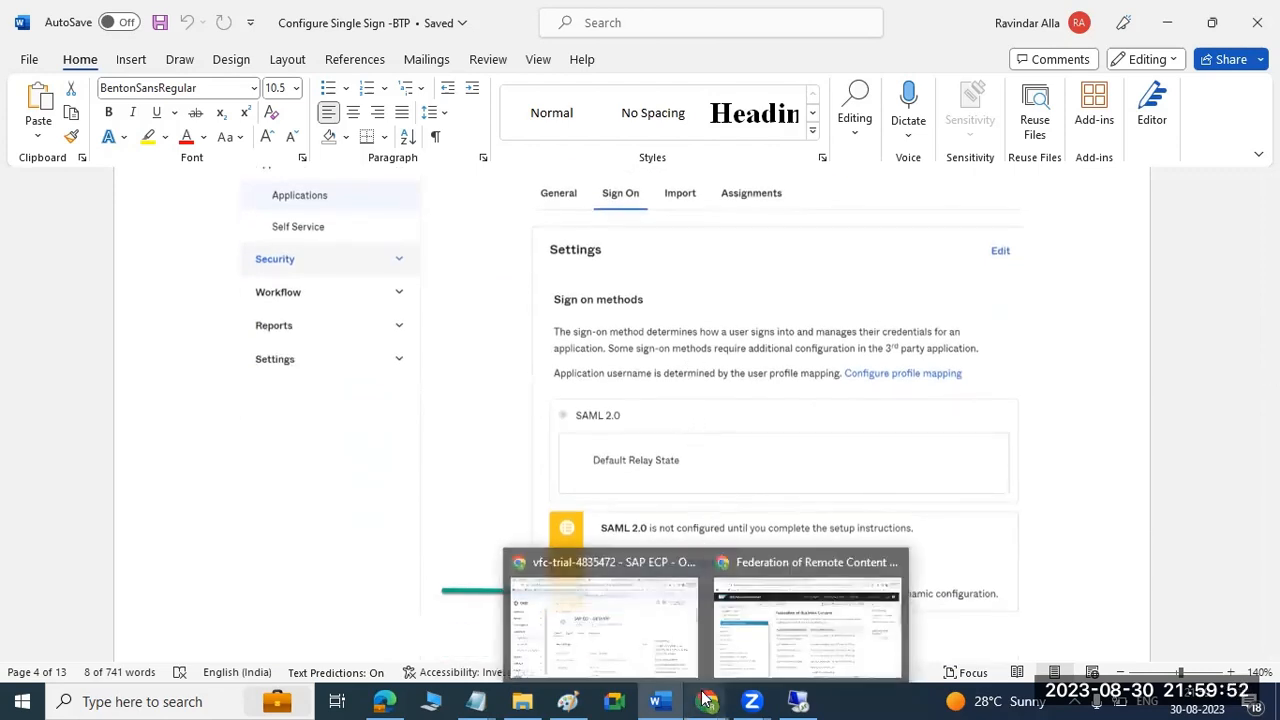
click(643, 630)
scroll(118, 535, down, 1)
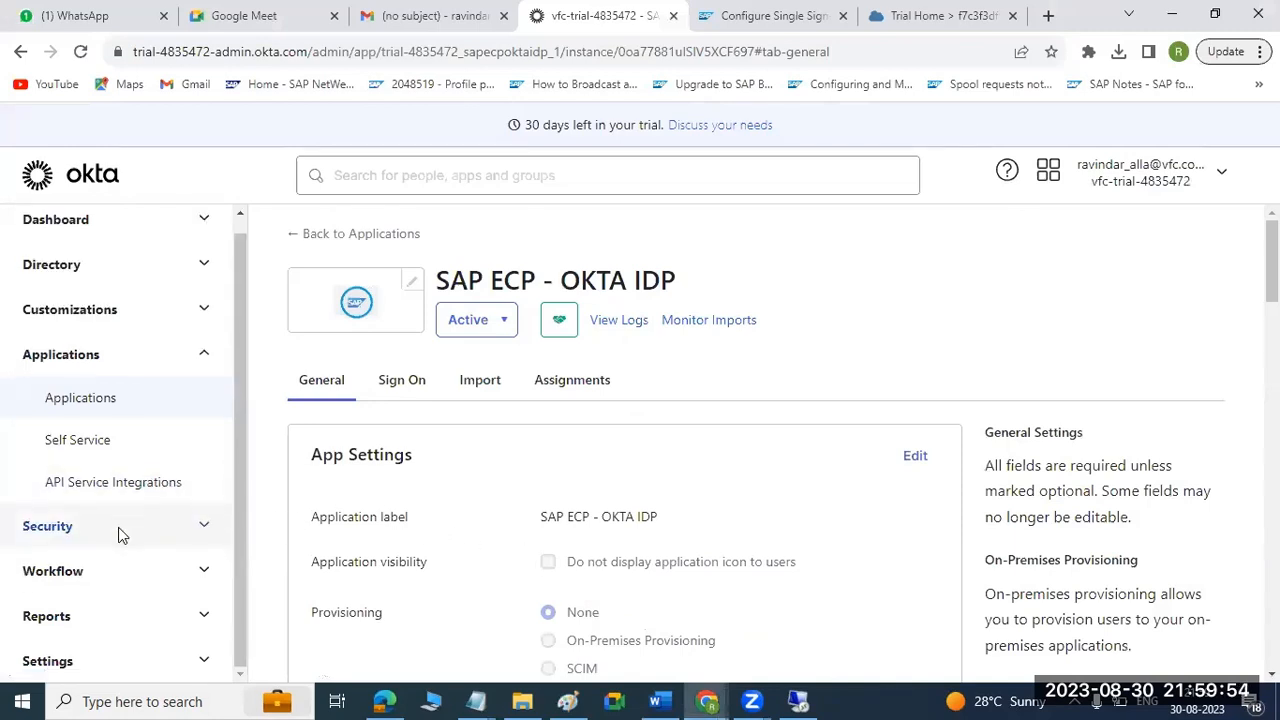
click(118, 535)
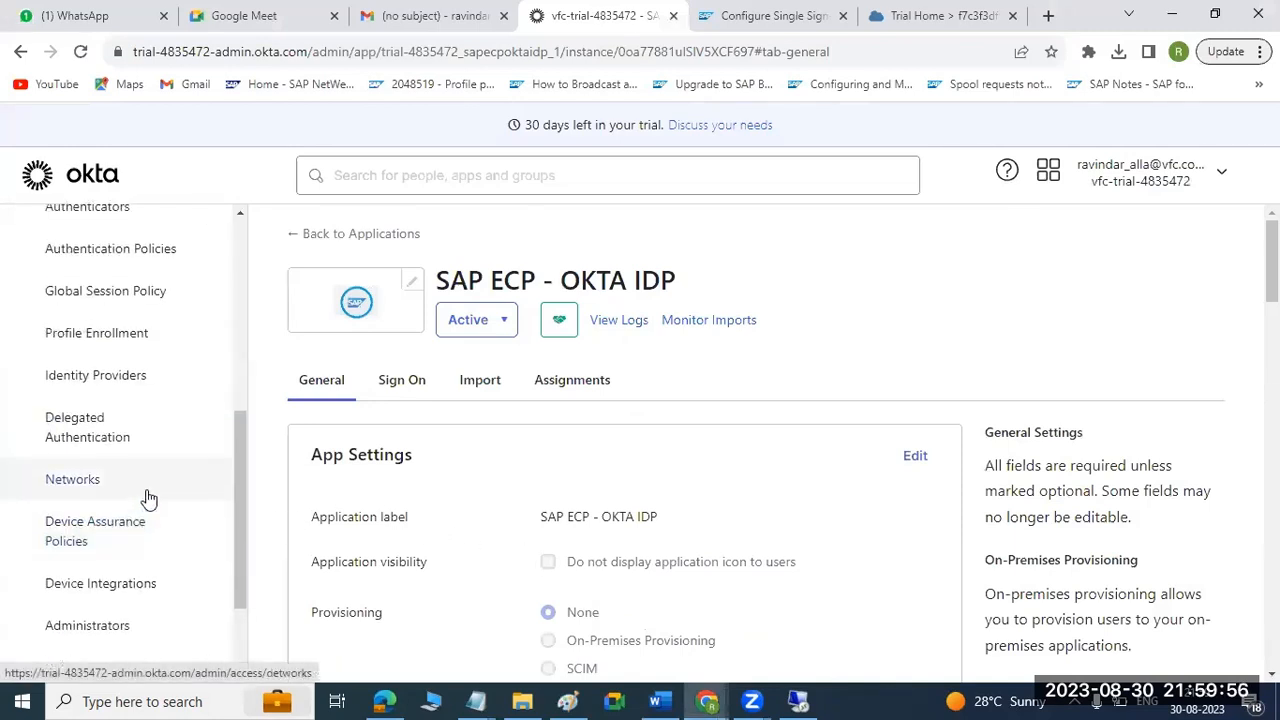
scroll(148, 497, up, 3)
scroll(148, 497, down, 4)
scroll(148, 497, down, 2)
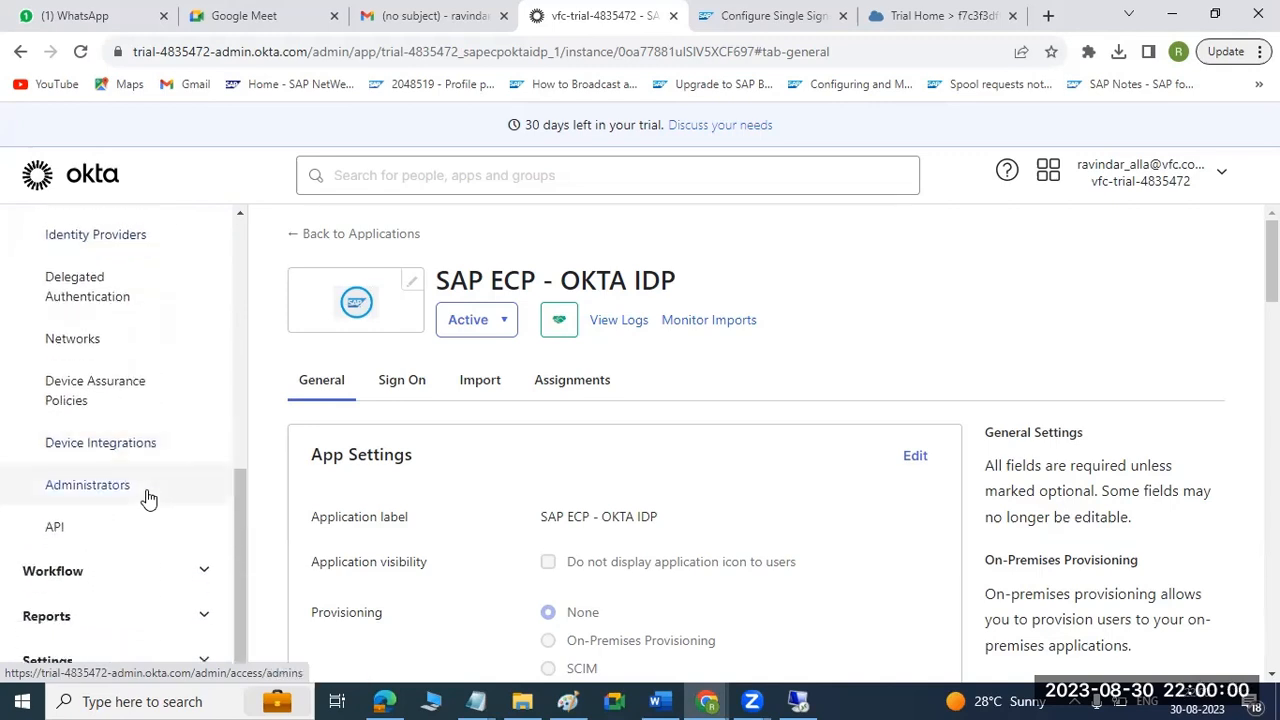
scroll(148, 497, up, 8)
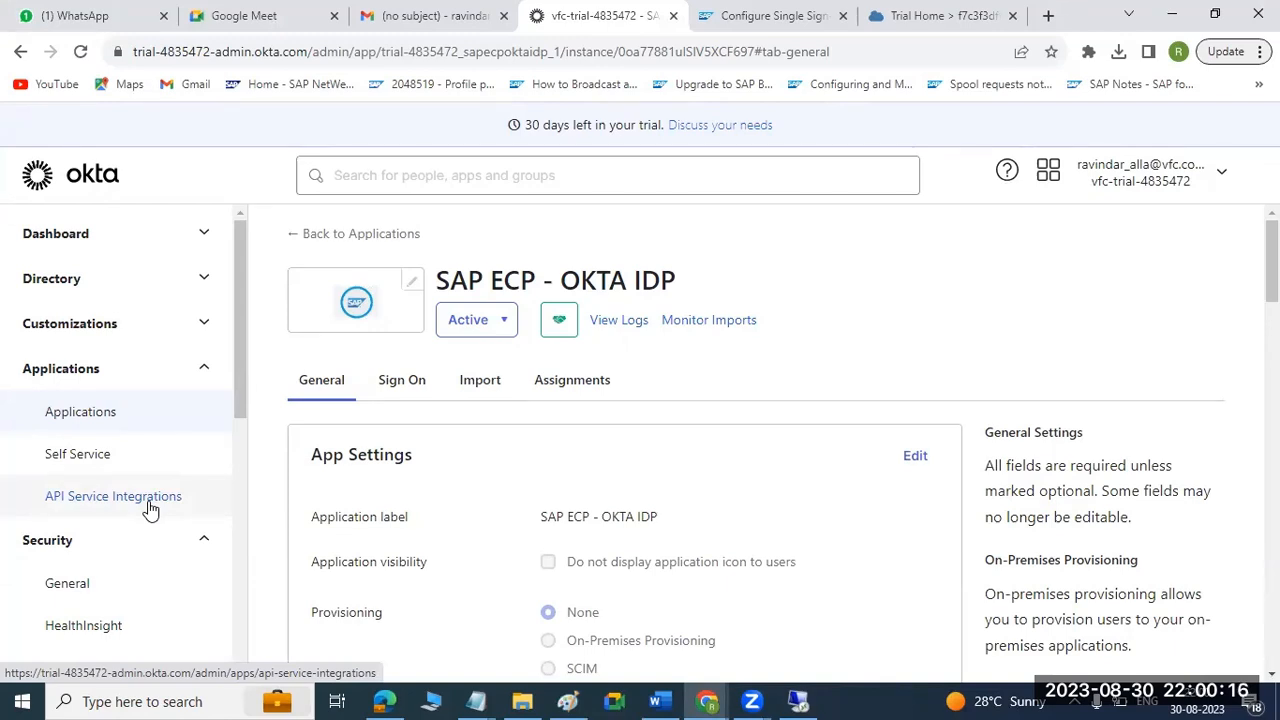
scroll(156, 428, down, 5)
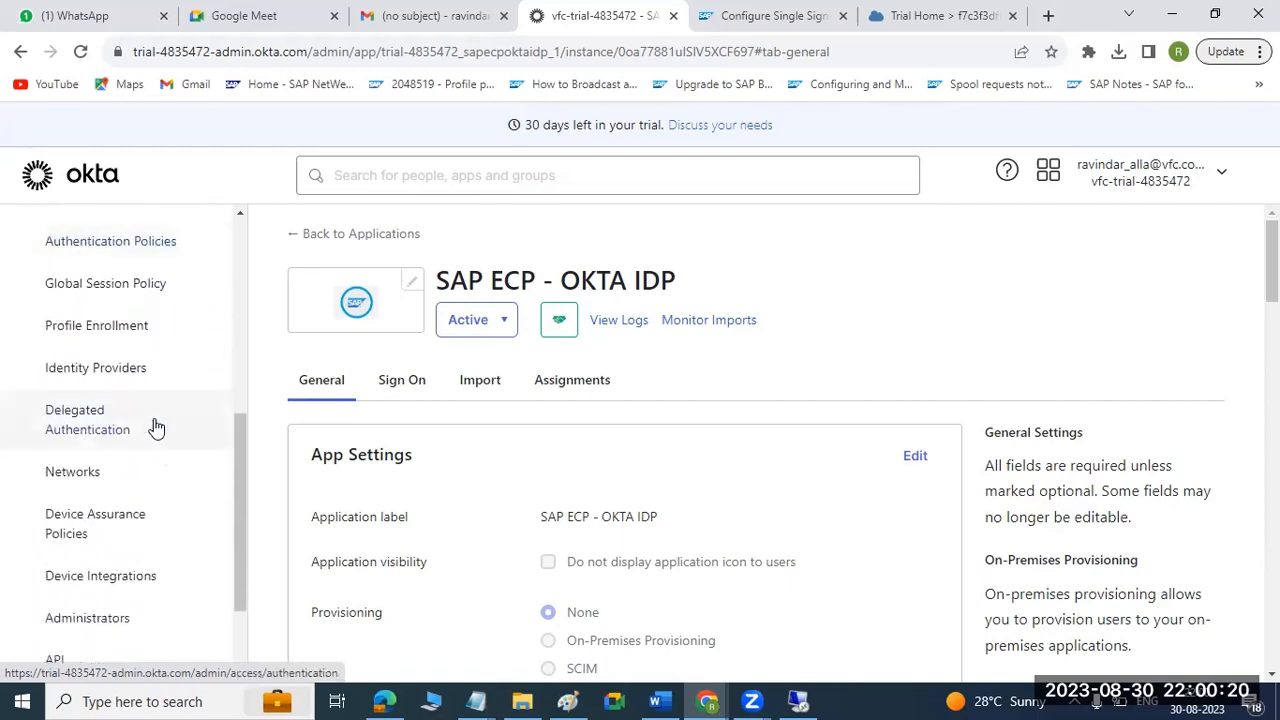
scroll(156, 428, down, 2)
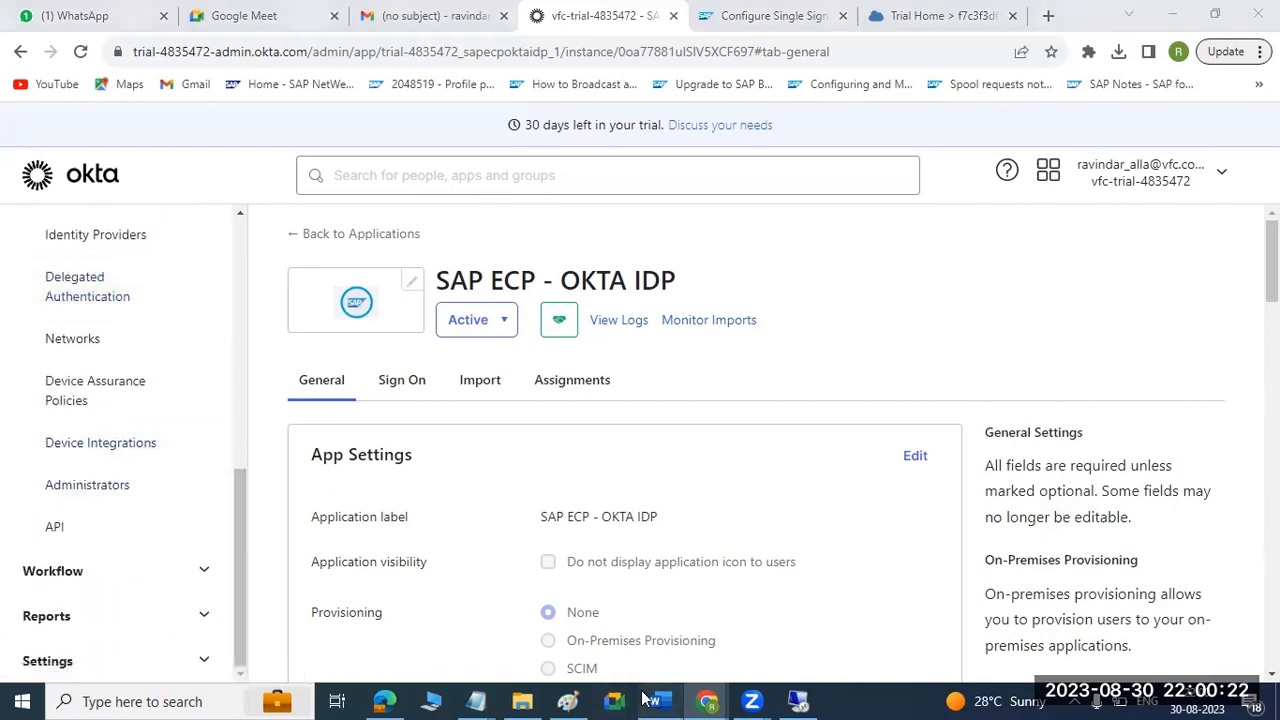
Go back to the Word guide and check where Okta groups are managed and how the Suppliers group is set up.
click(657, 701)
scroll(443, 529, up, 3)
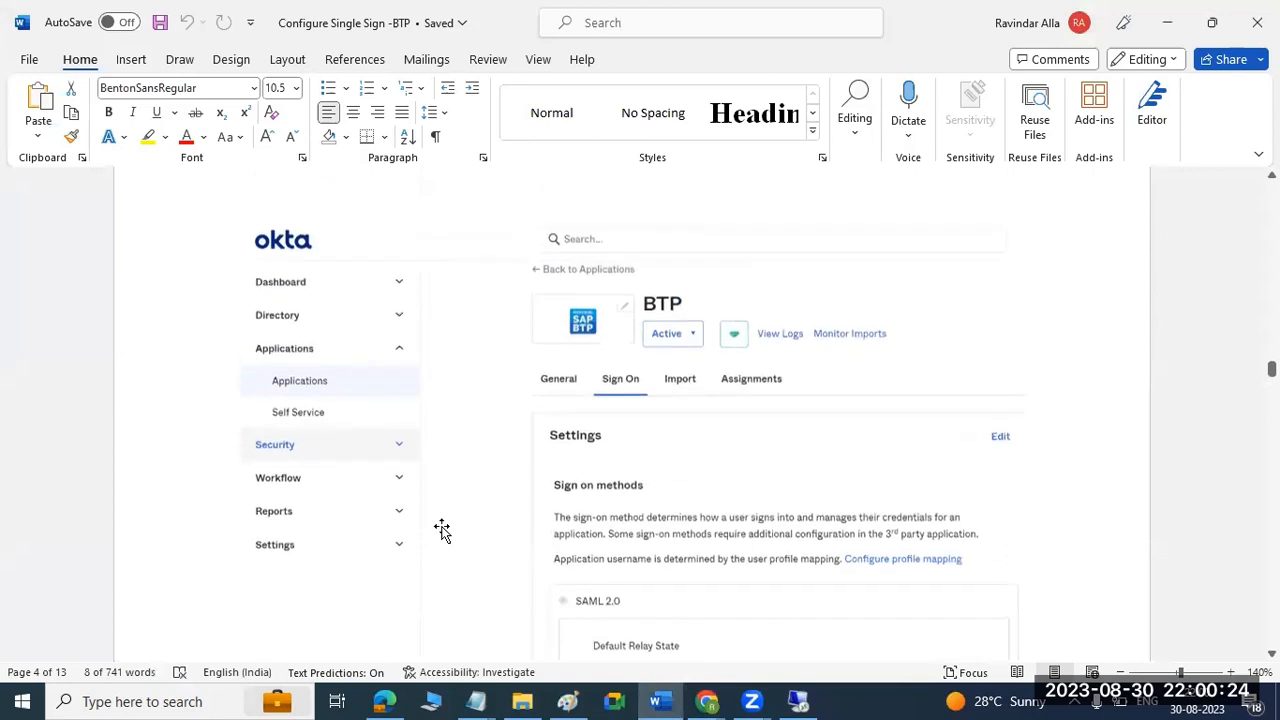
scroll(443, 529, up, 10)
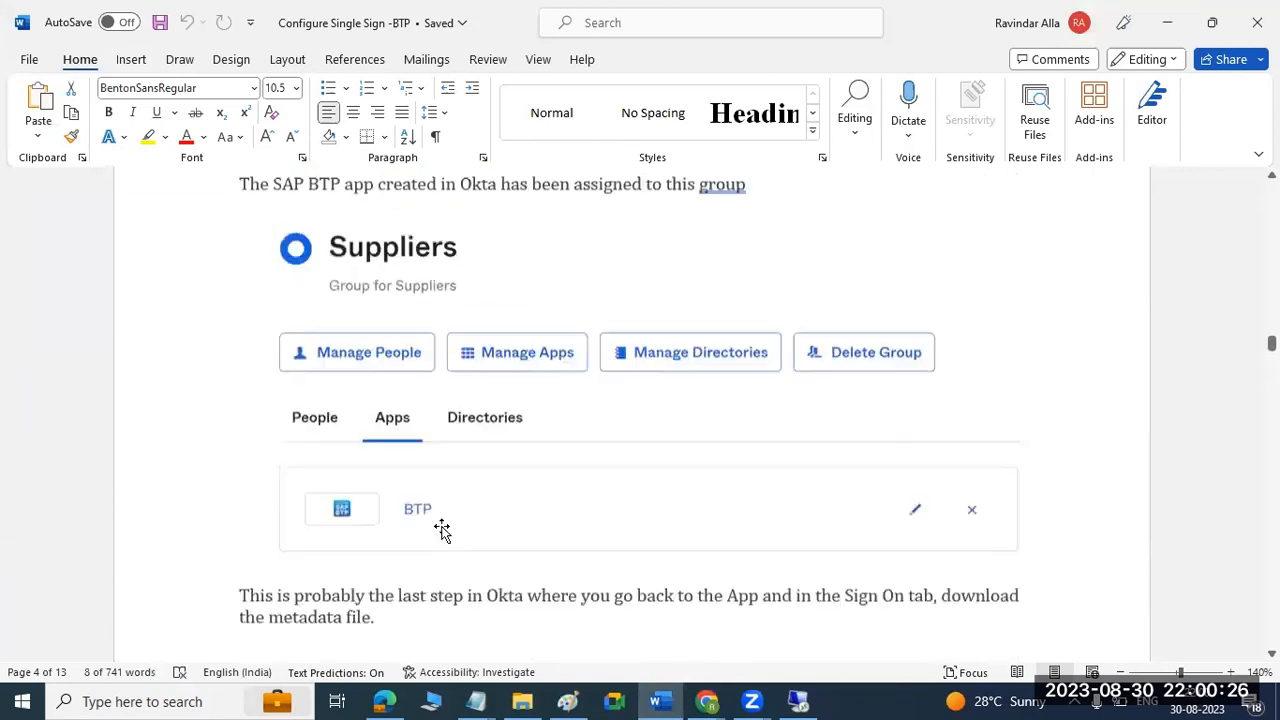
scroll(443, 529, up, 10)
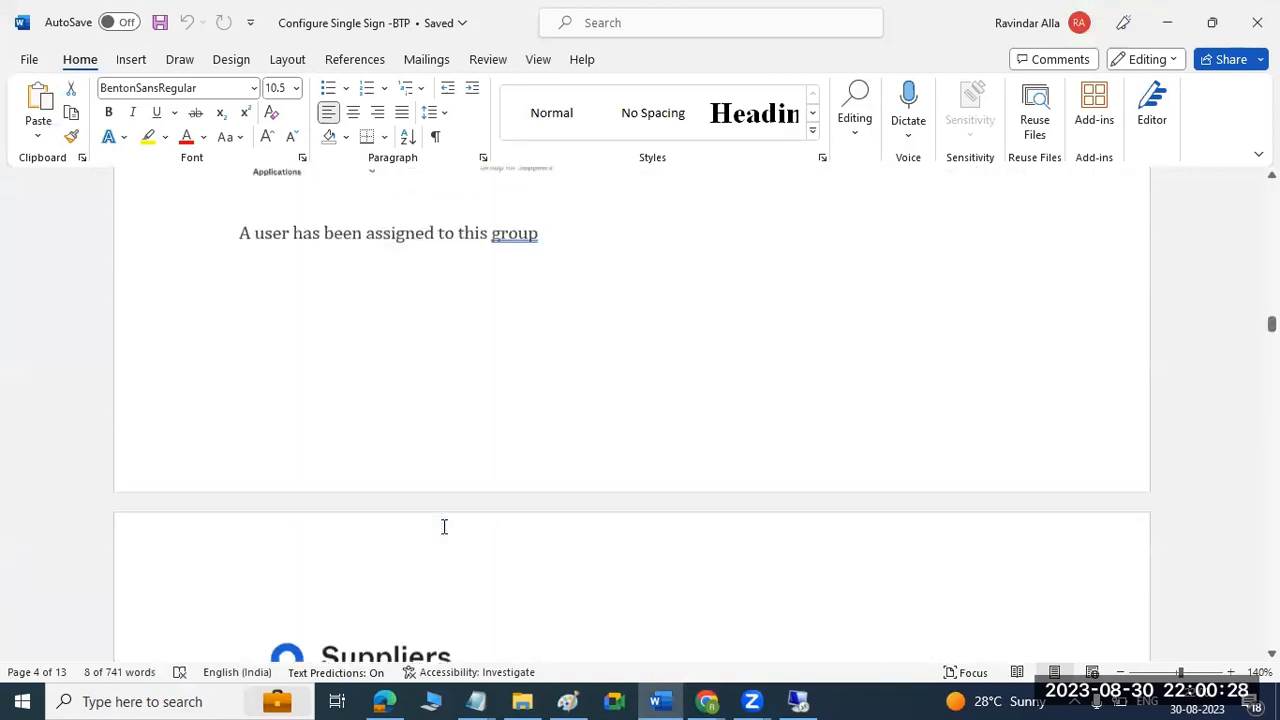
scroll(444, 527, up, 1)
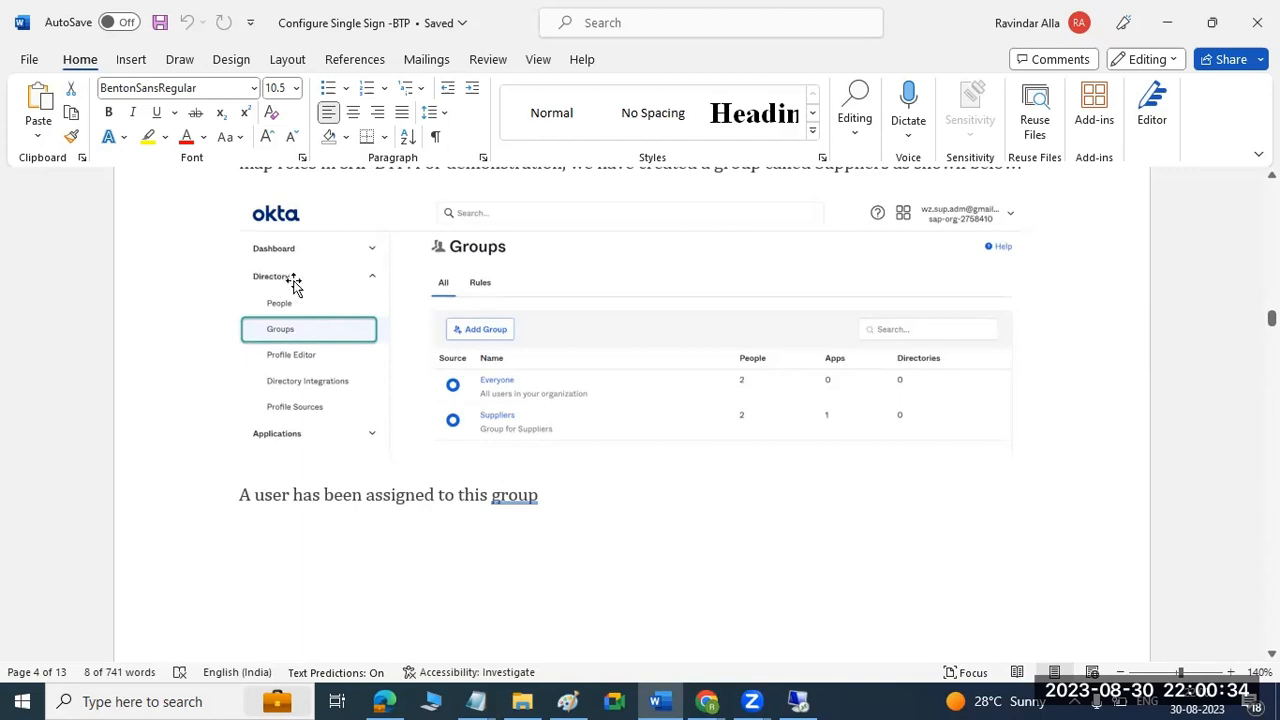
Switch back to the Okta admin console in Chrome and open the directory's People page.
mouse_move(706, 701)
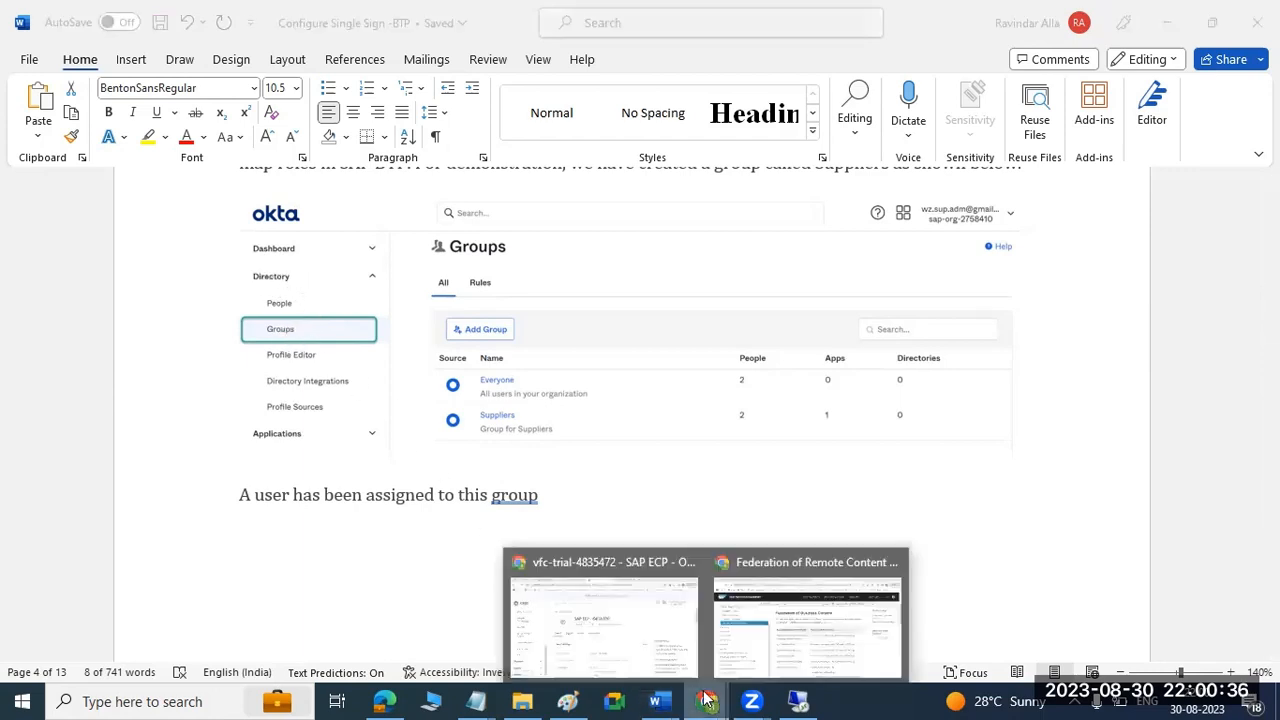
click(612, 602)
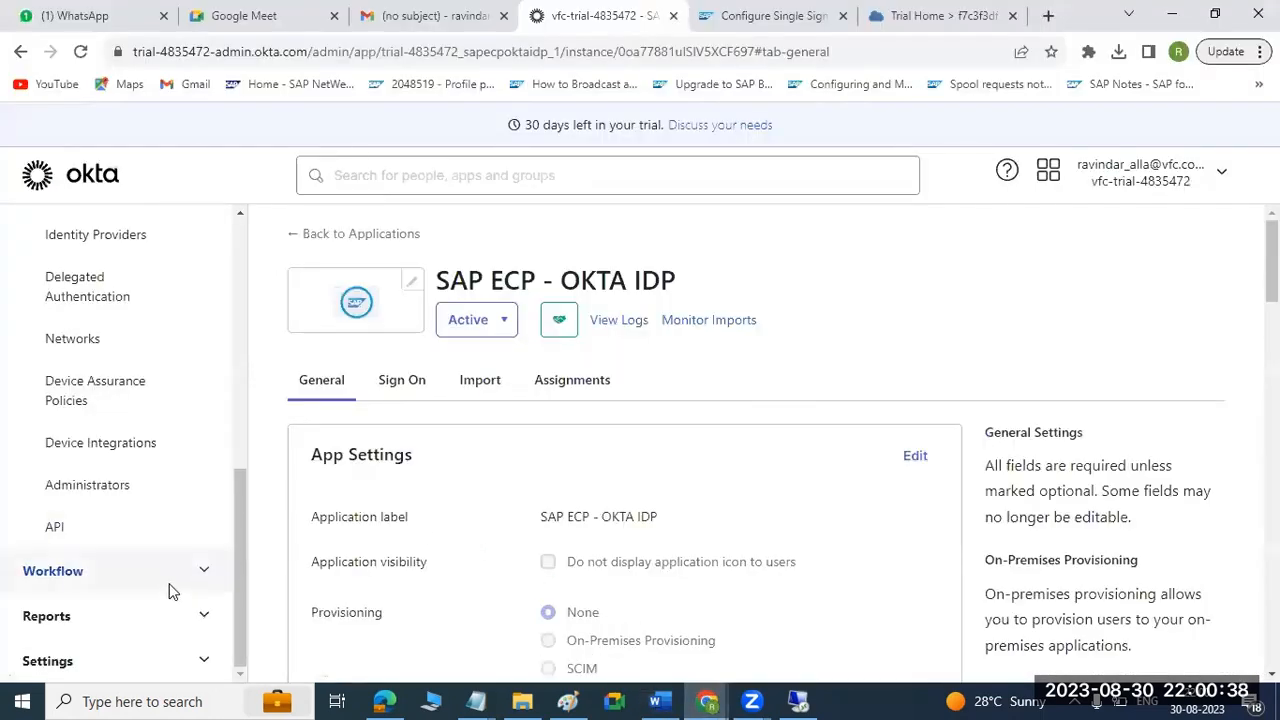
scroll(161, 598, up, 3)
scroll(163, 606, up, 3)
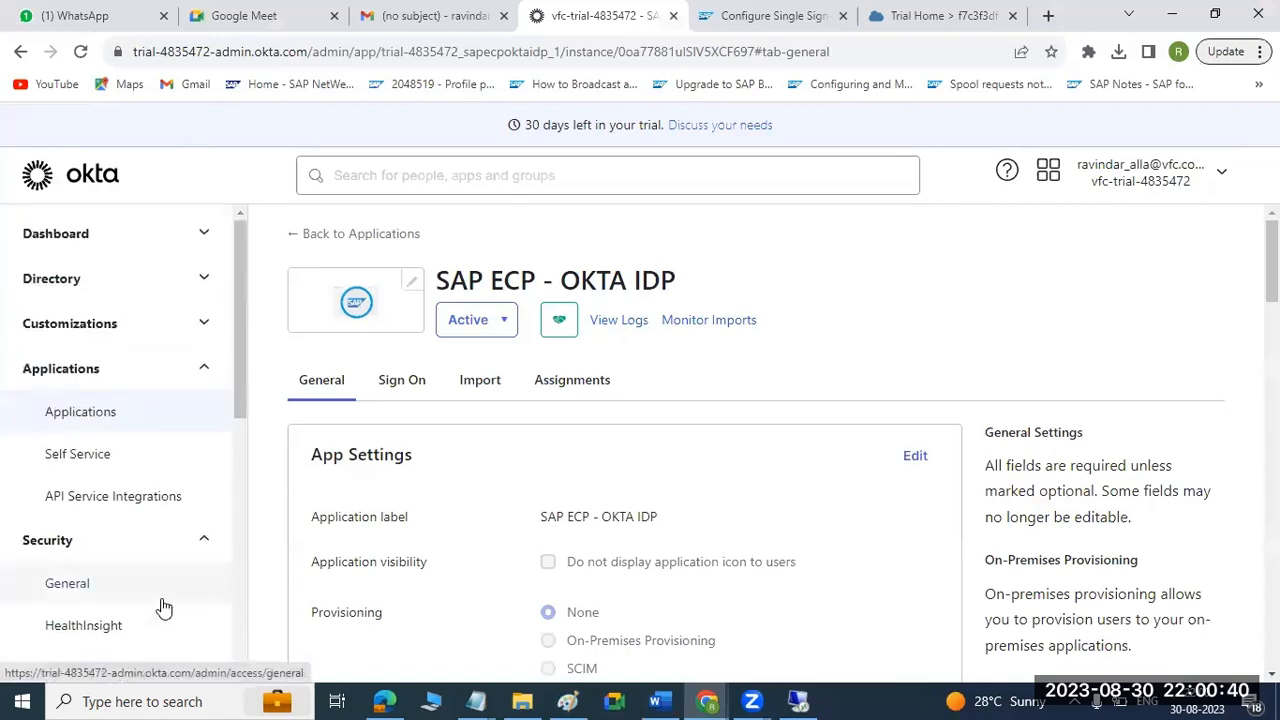
click(126, 290)
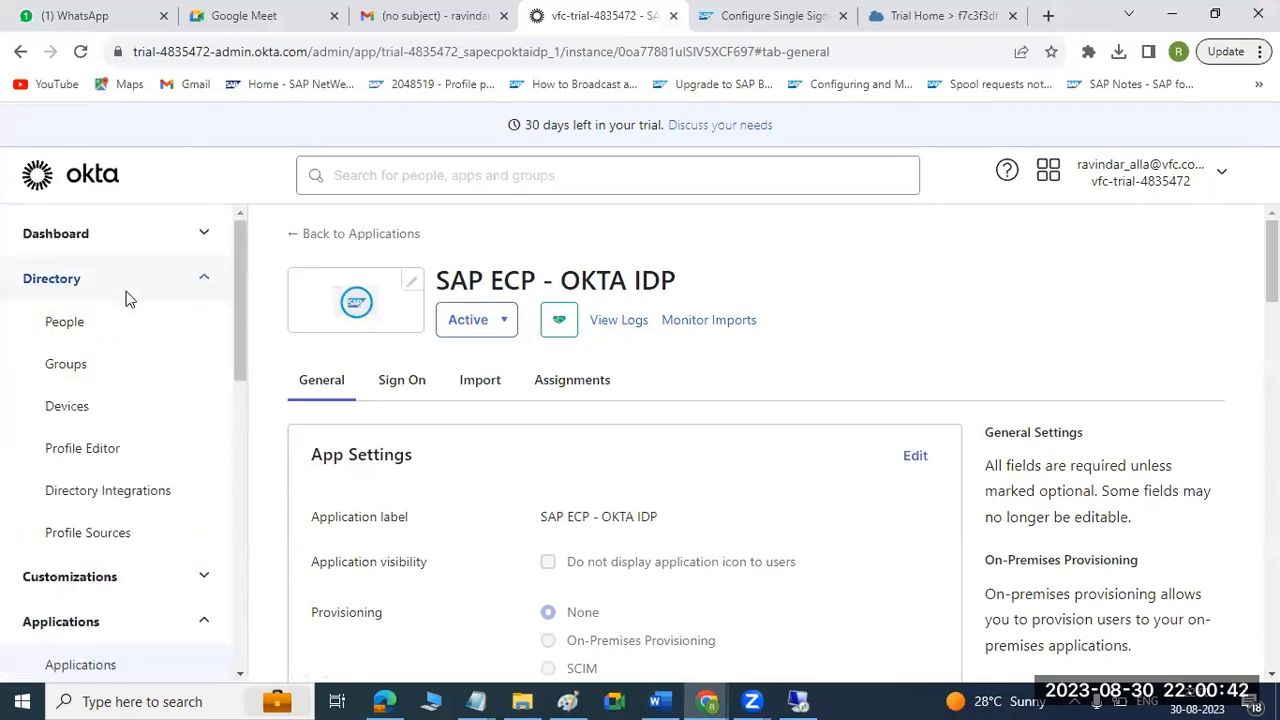
click(79, 323)
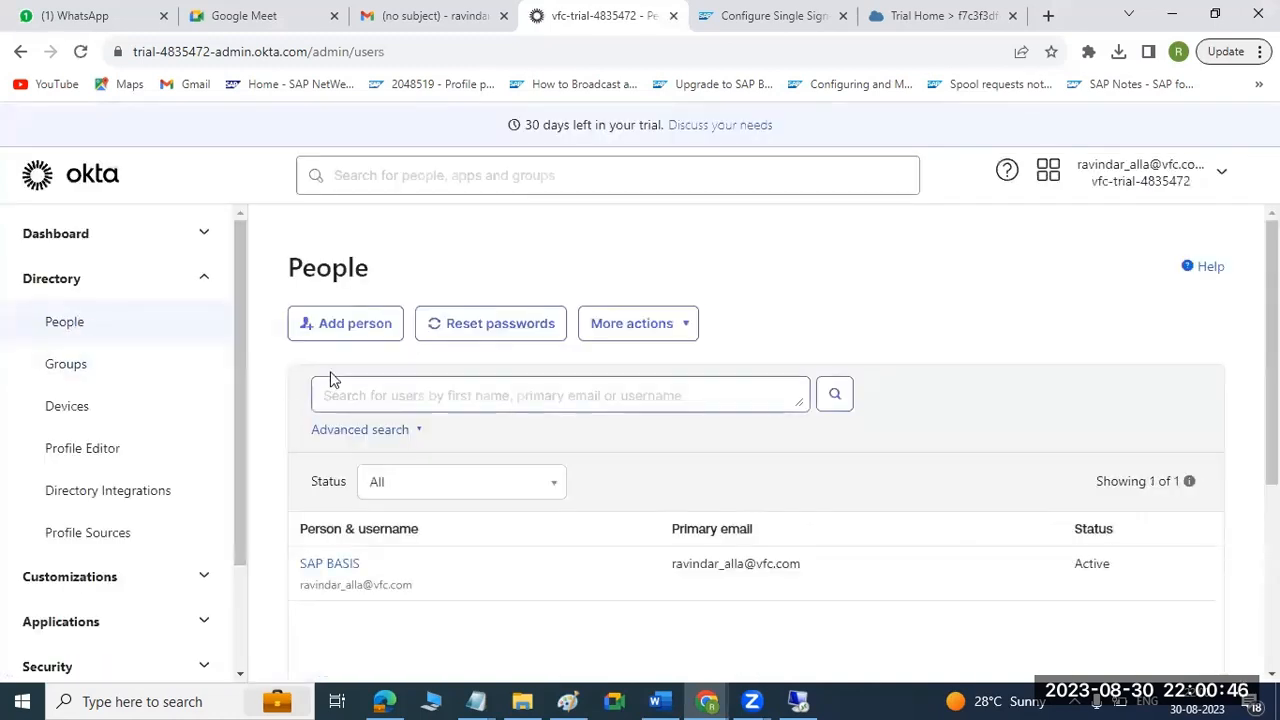
Examine the Add Person form's user type, name, username, email, group and activation fields, and close it without saving.
click(322, 330)
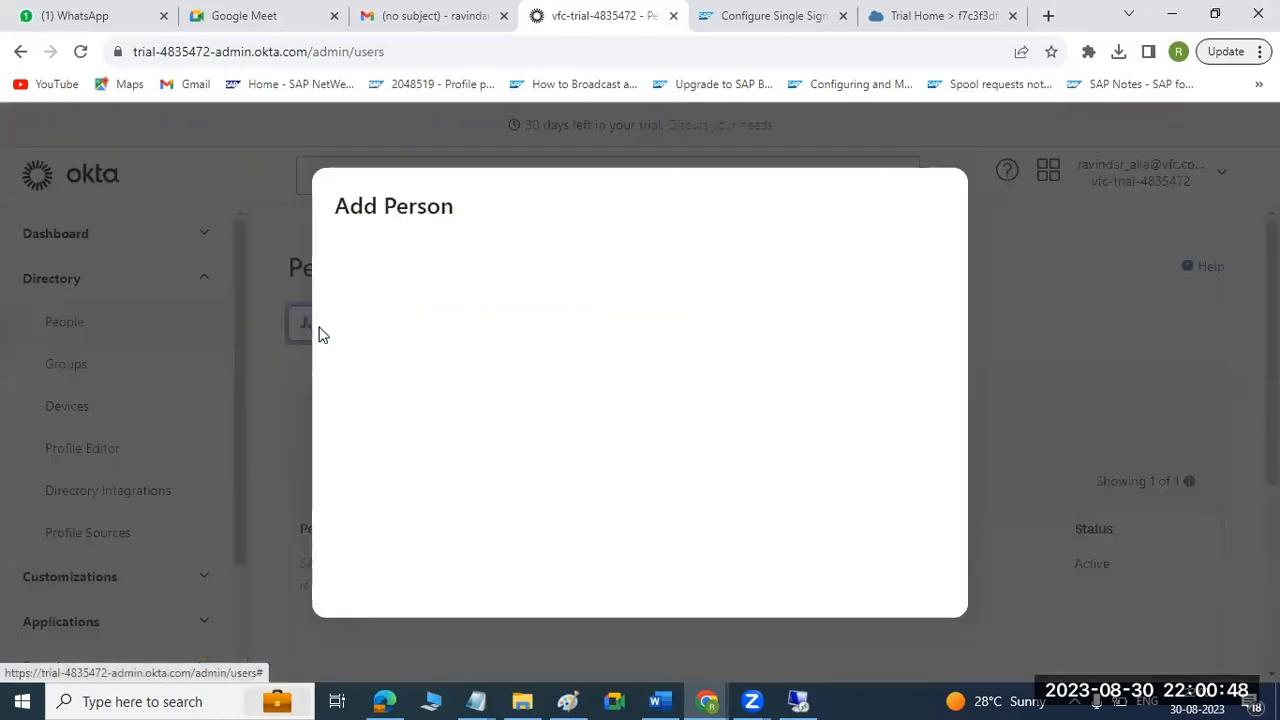
click(627, 263)
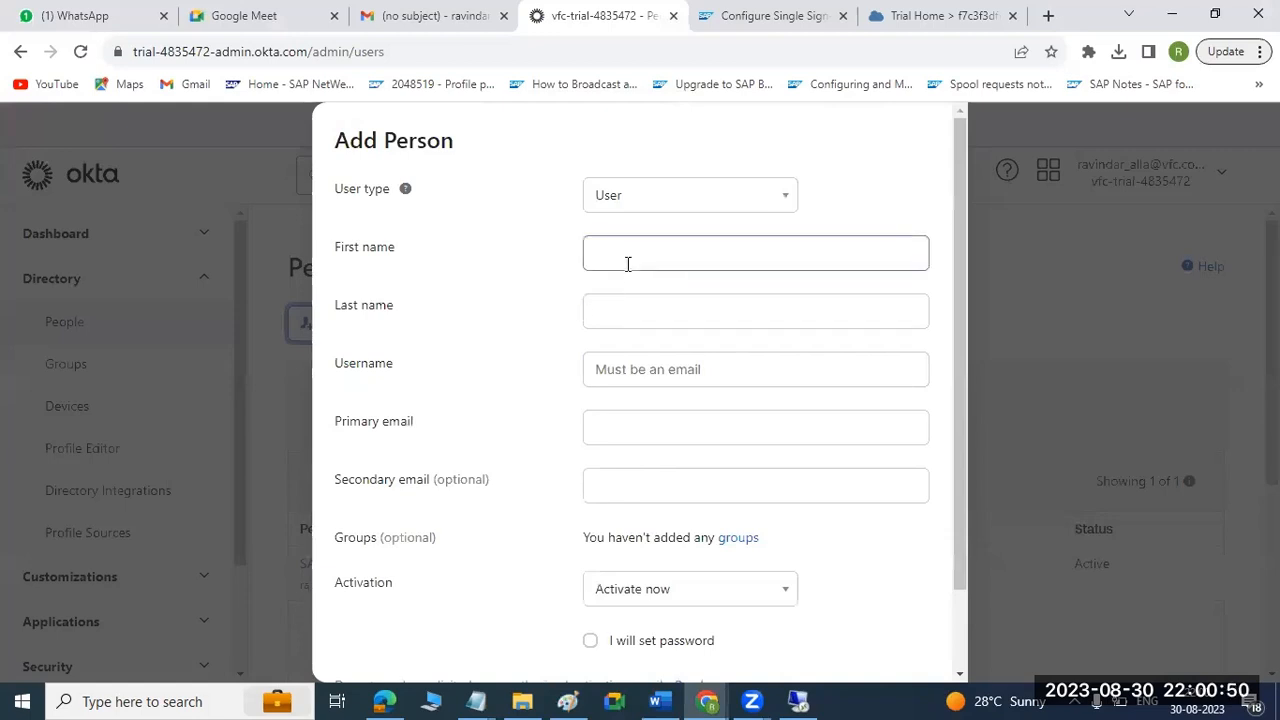
click(789, 200)
click(755, 236)
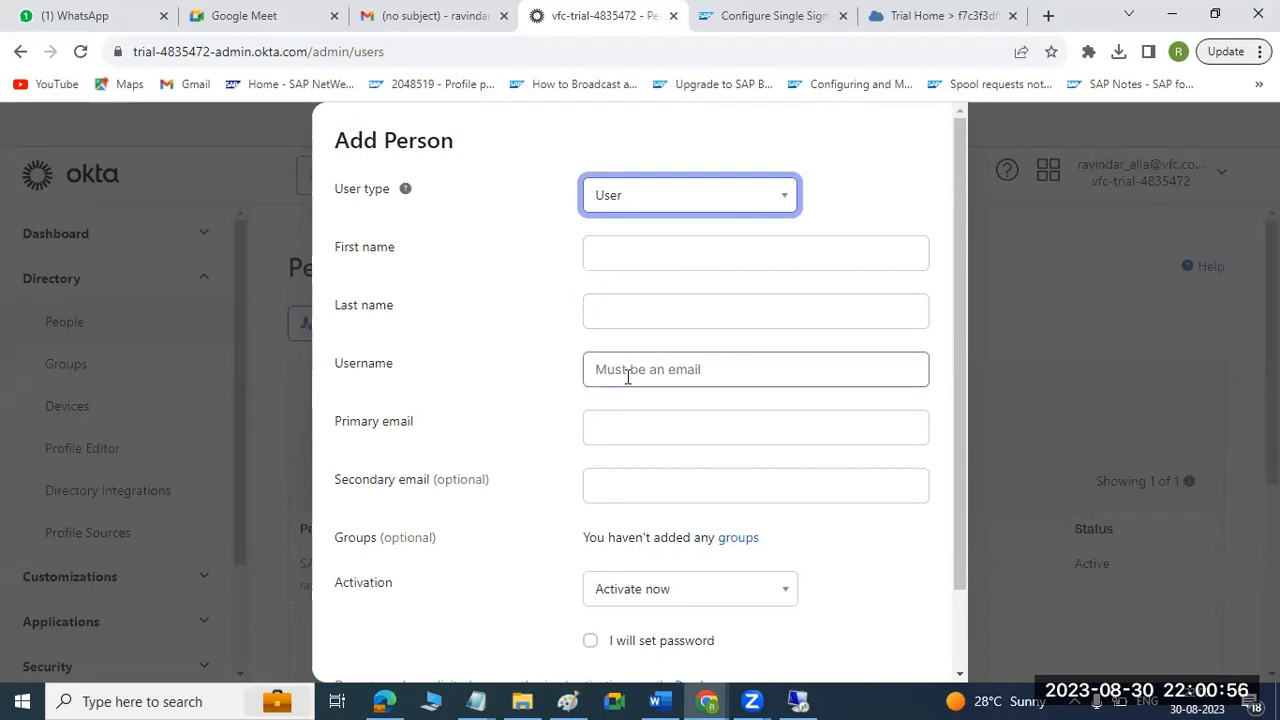
click(628, 426)
click(634, 364)
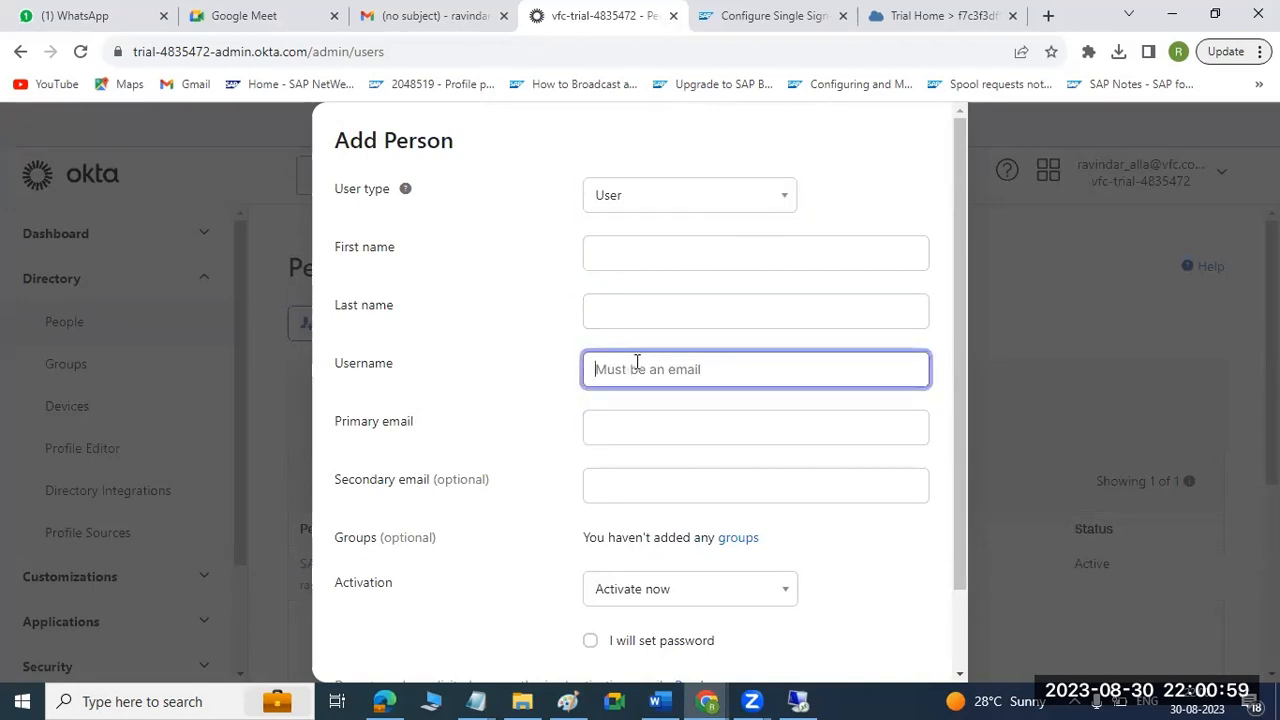
click(628, 416)
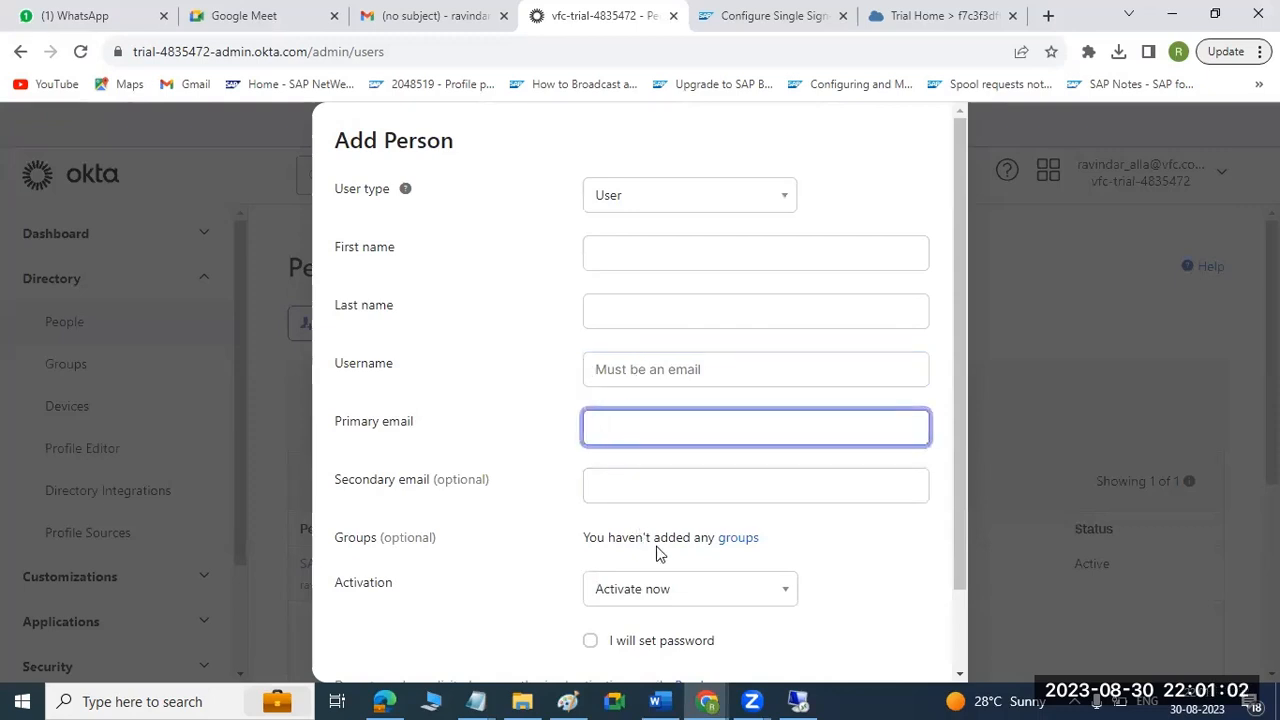
scroll(831, 360, down, 1)
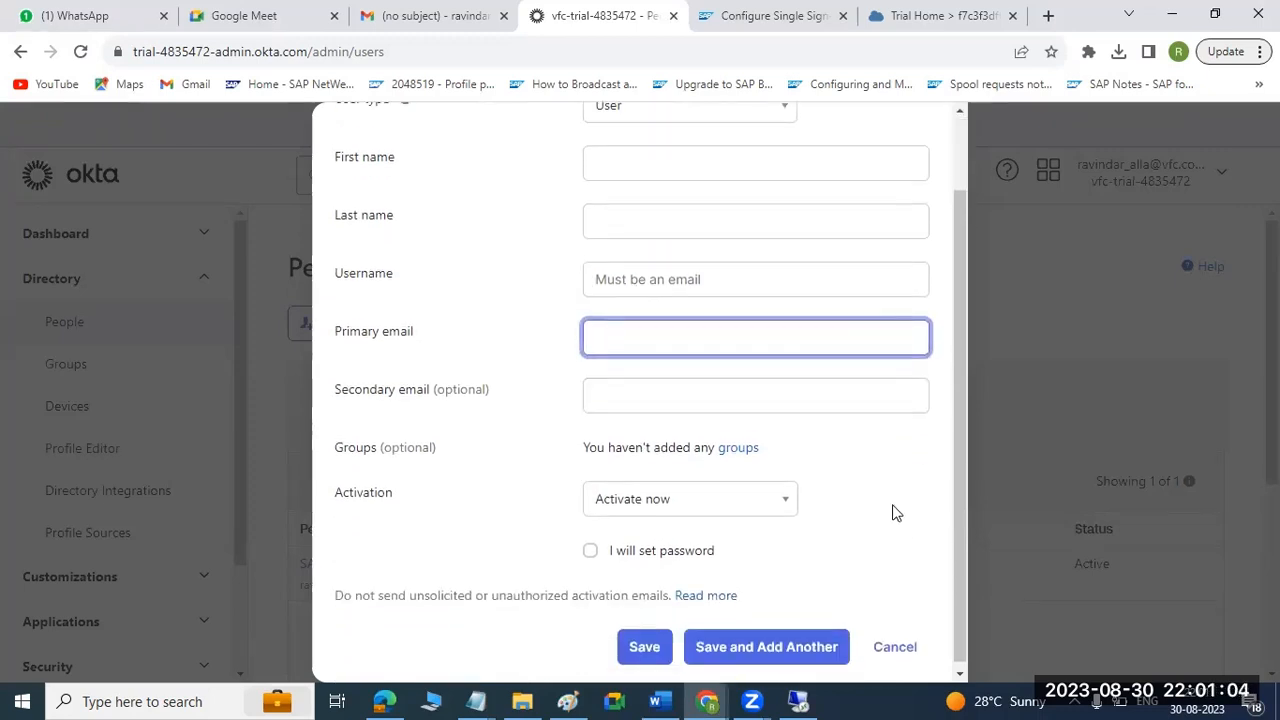
click(907, 645)
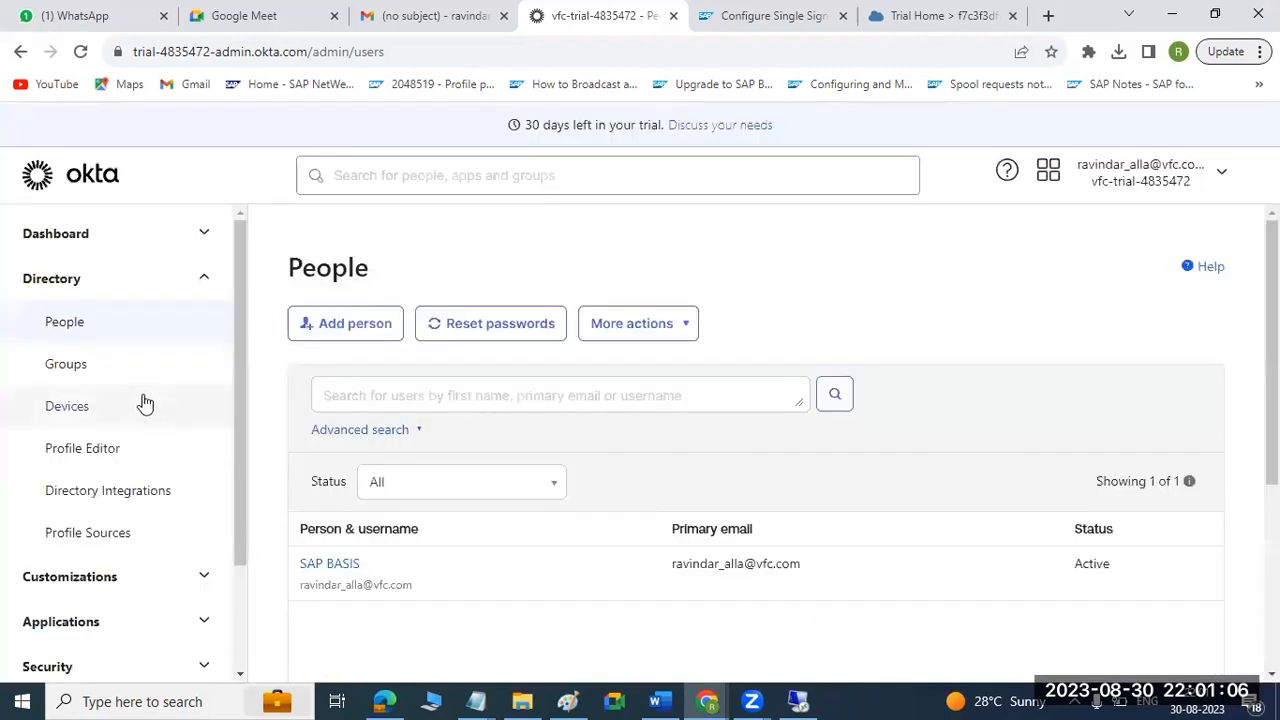
Create an Okta directory group named SAPBTP with the description BTP USERS and check the groups list.
click(75, 366)
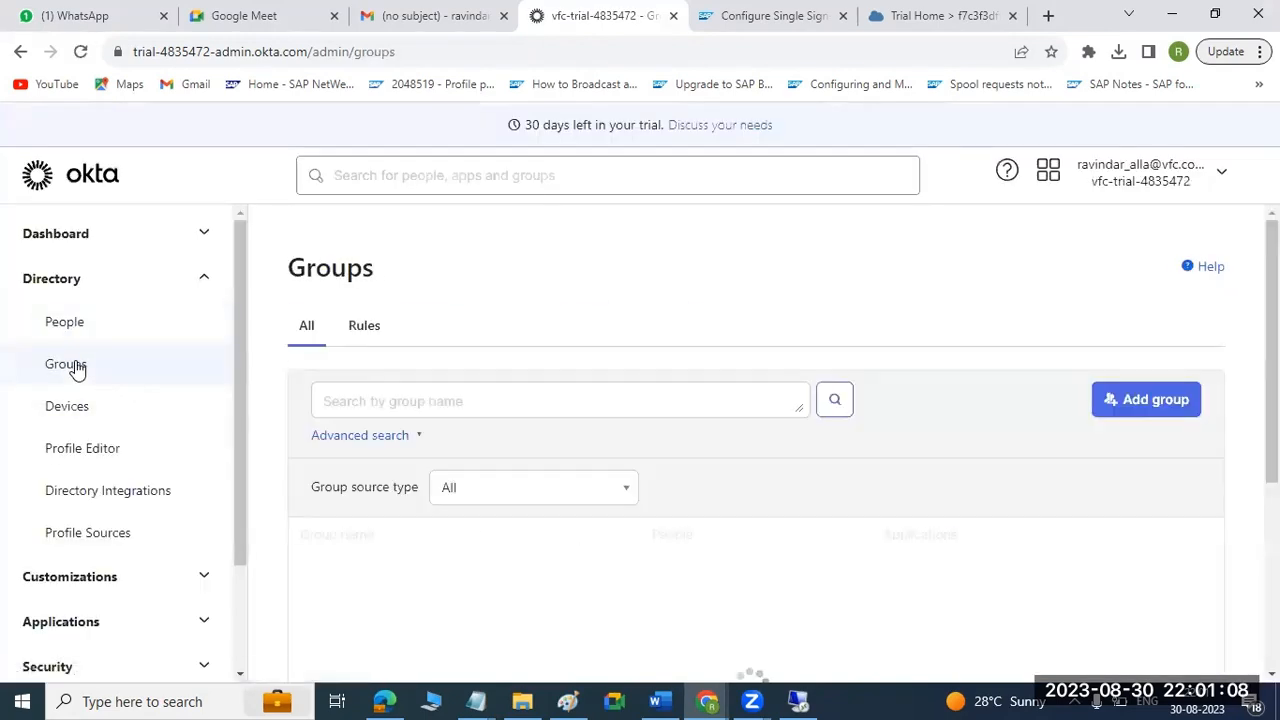
scroll(580, 489, down, 1)
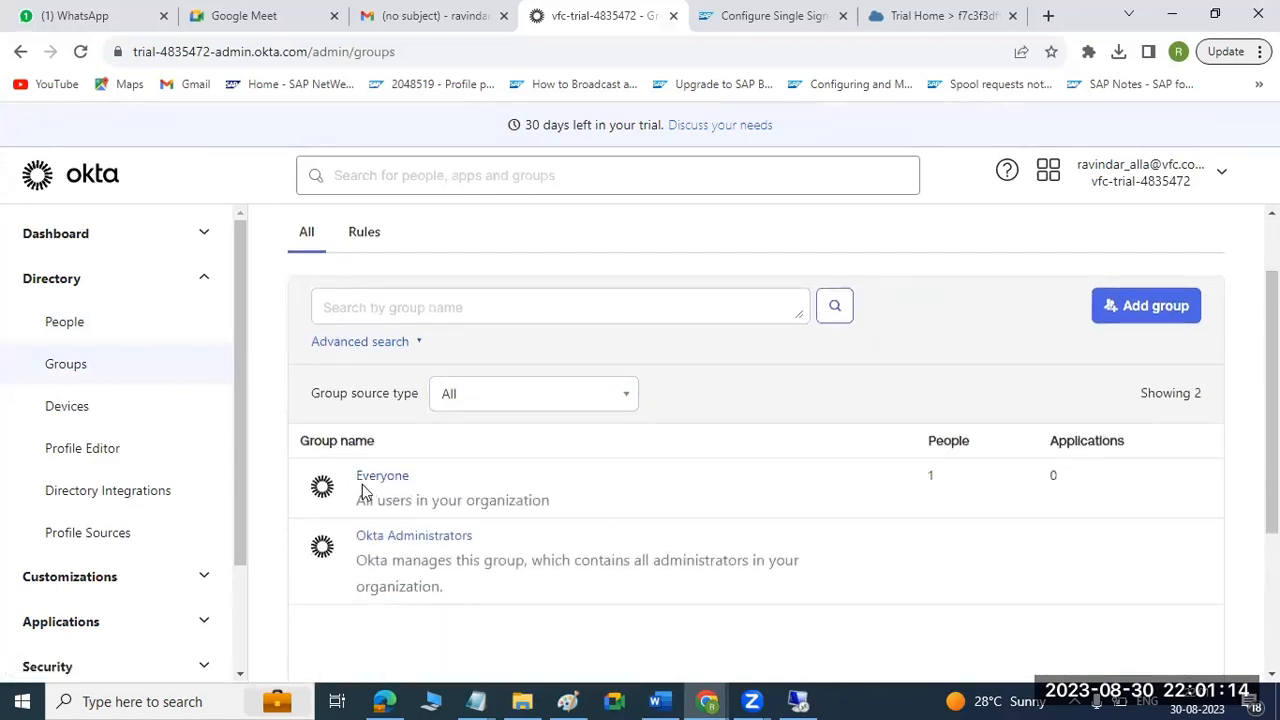
click(1145, 312)
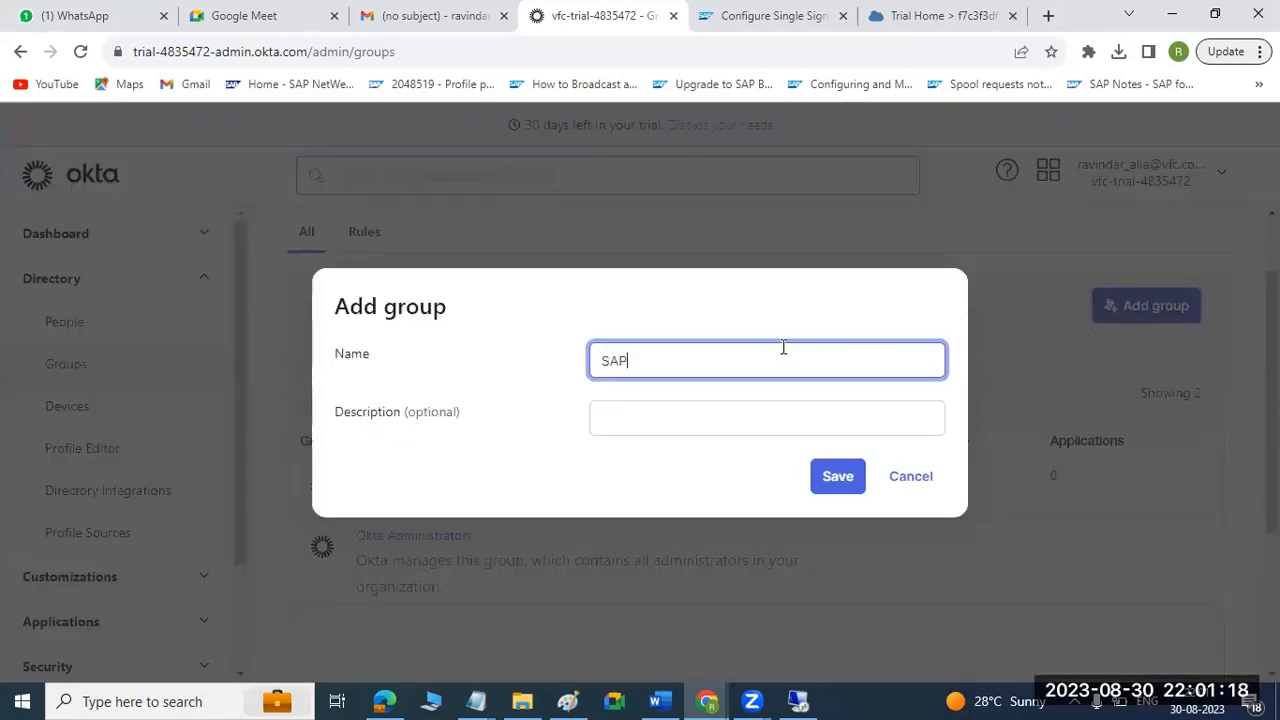
click(710, 424)
text(BTP)
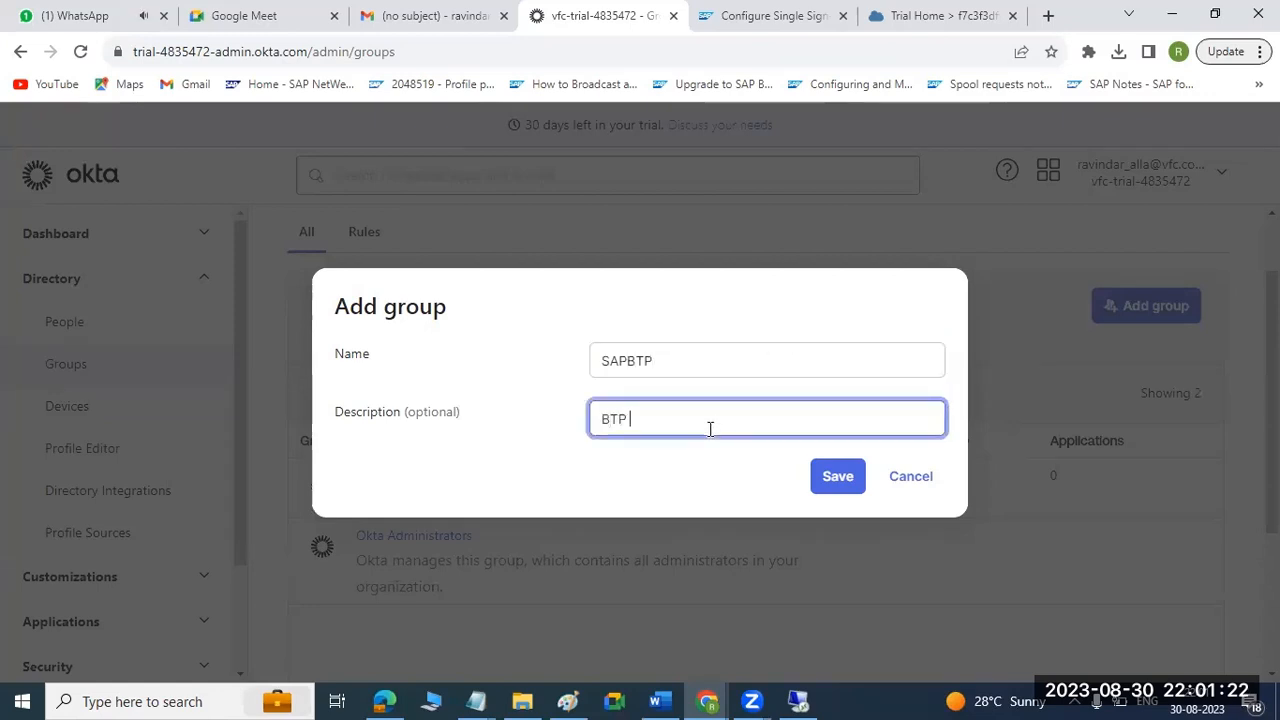
text( US)
click(828, 480)
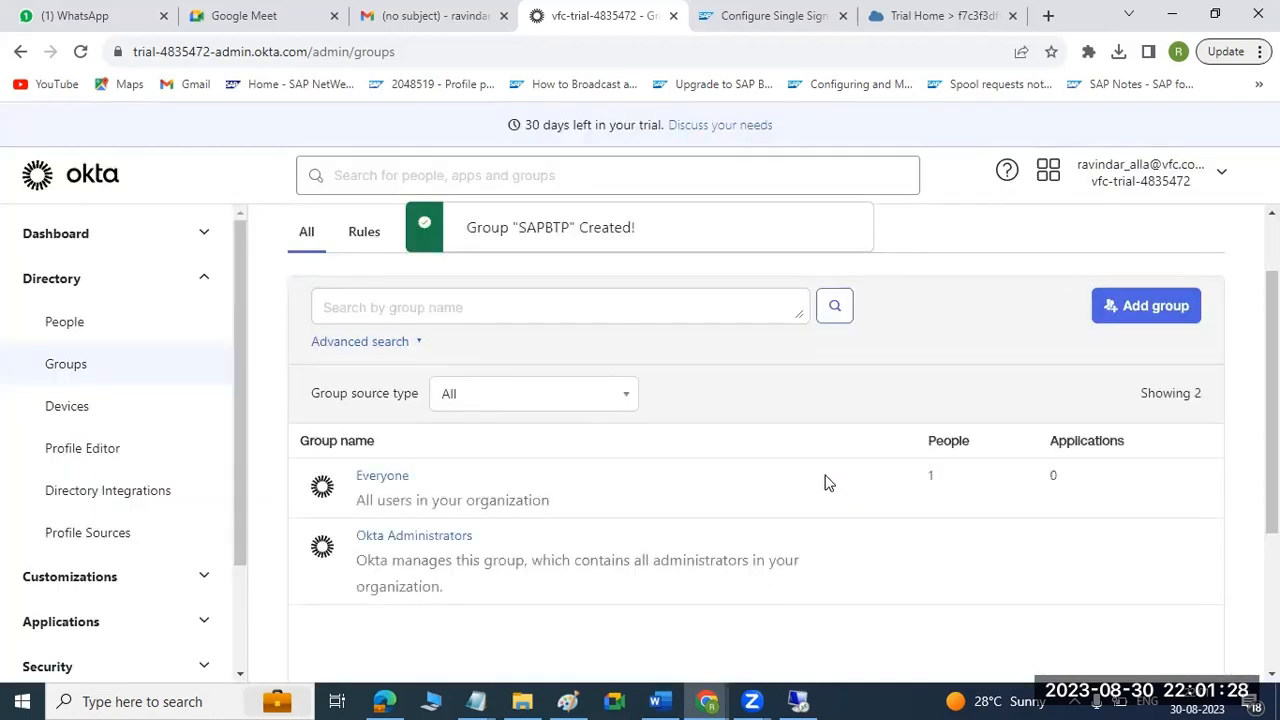
scroll(828, 483, down, 3)
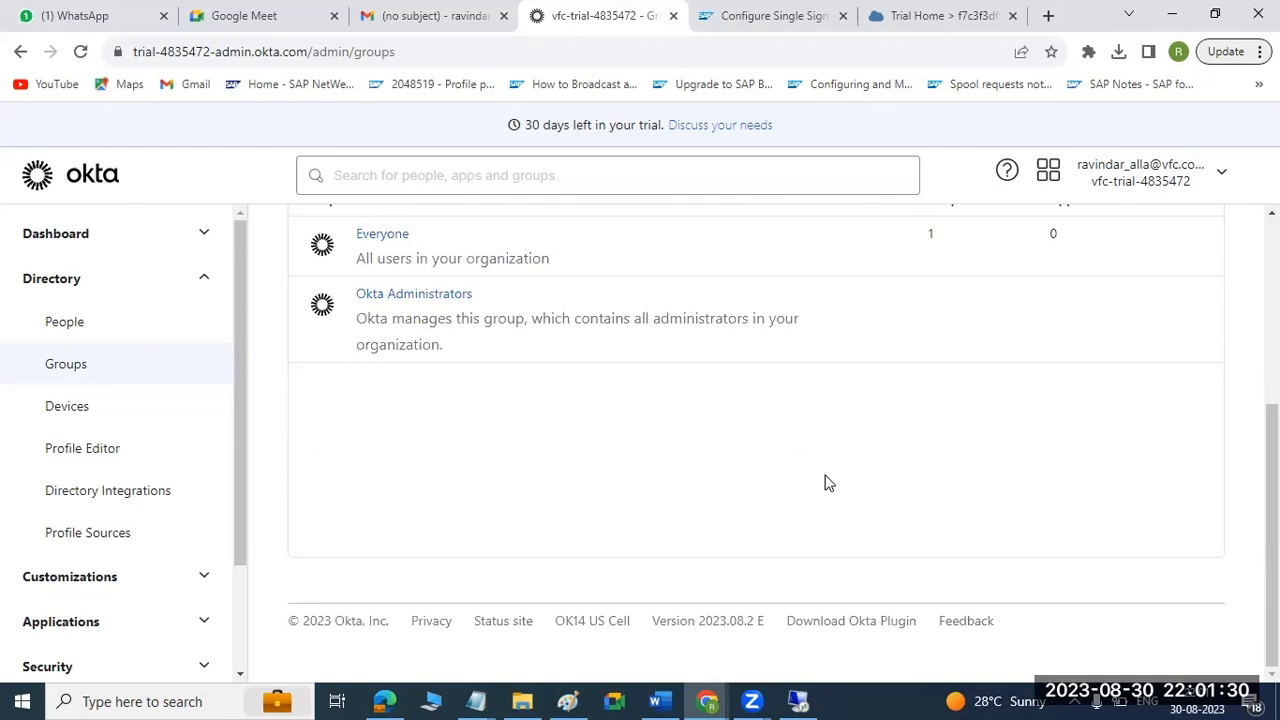
scroll(826, 483, up, 2)
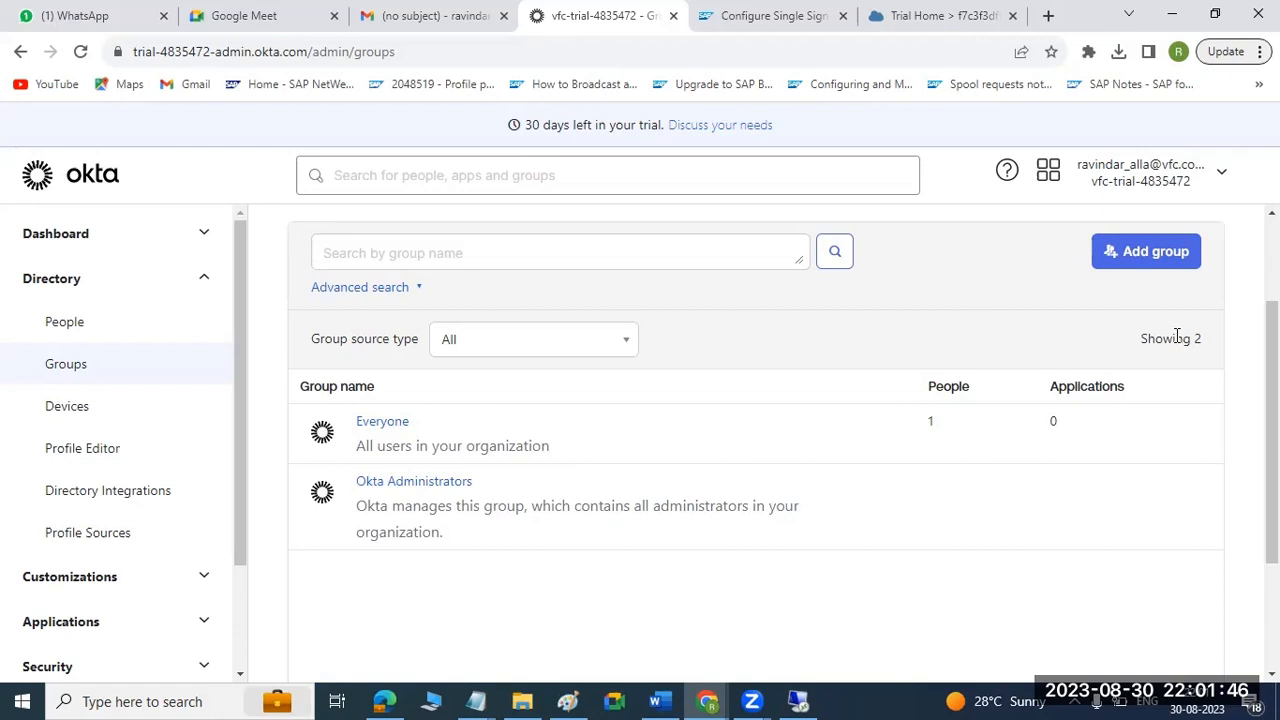
Open the Applications page and look through the active app integrations.
scroll(1176, 336, up, 2)
scroll(88, 485, down, 2)
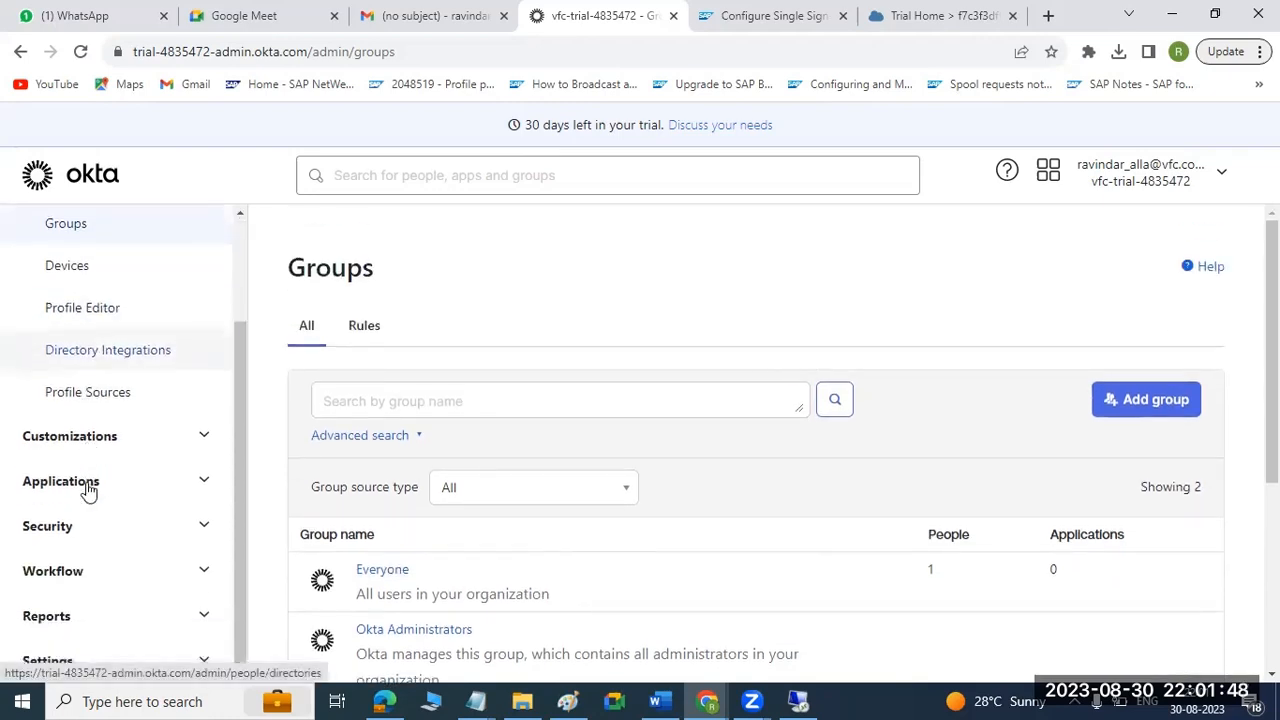
click(87, 484)
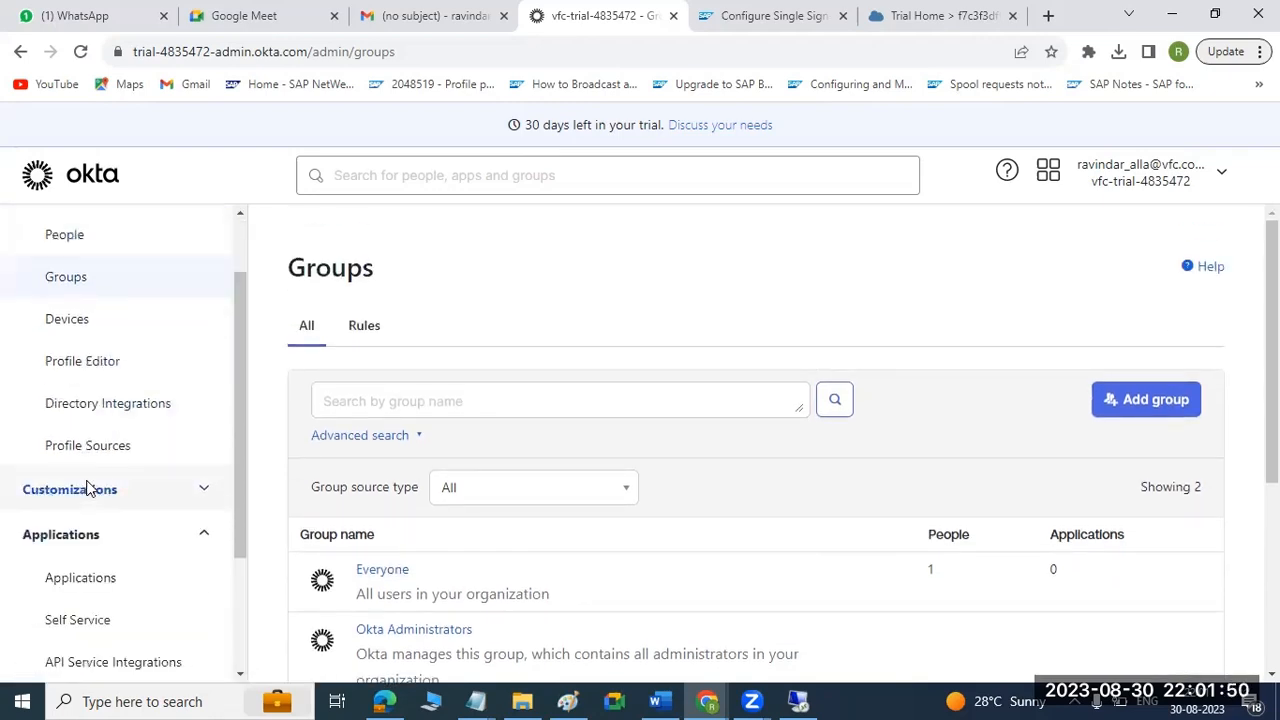
click(90, 580)
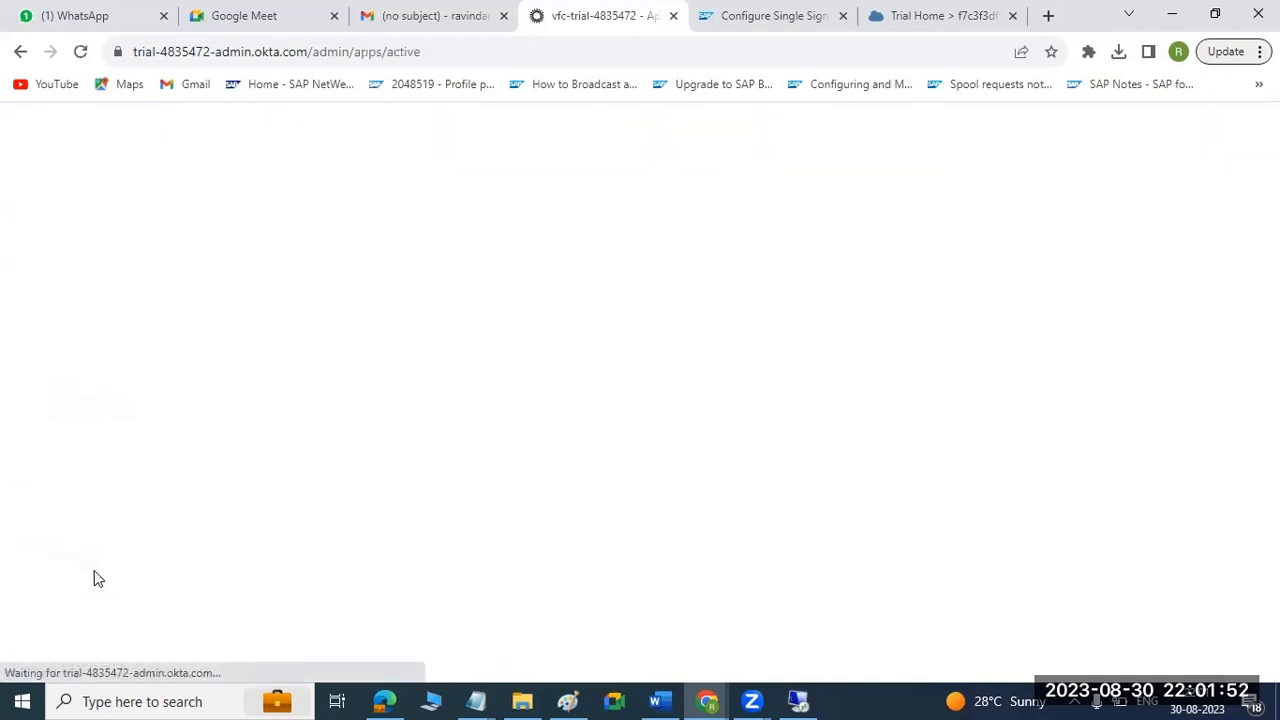
scroll(847, 394, down, 4)
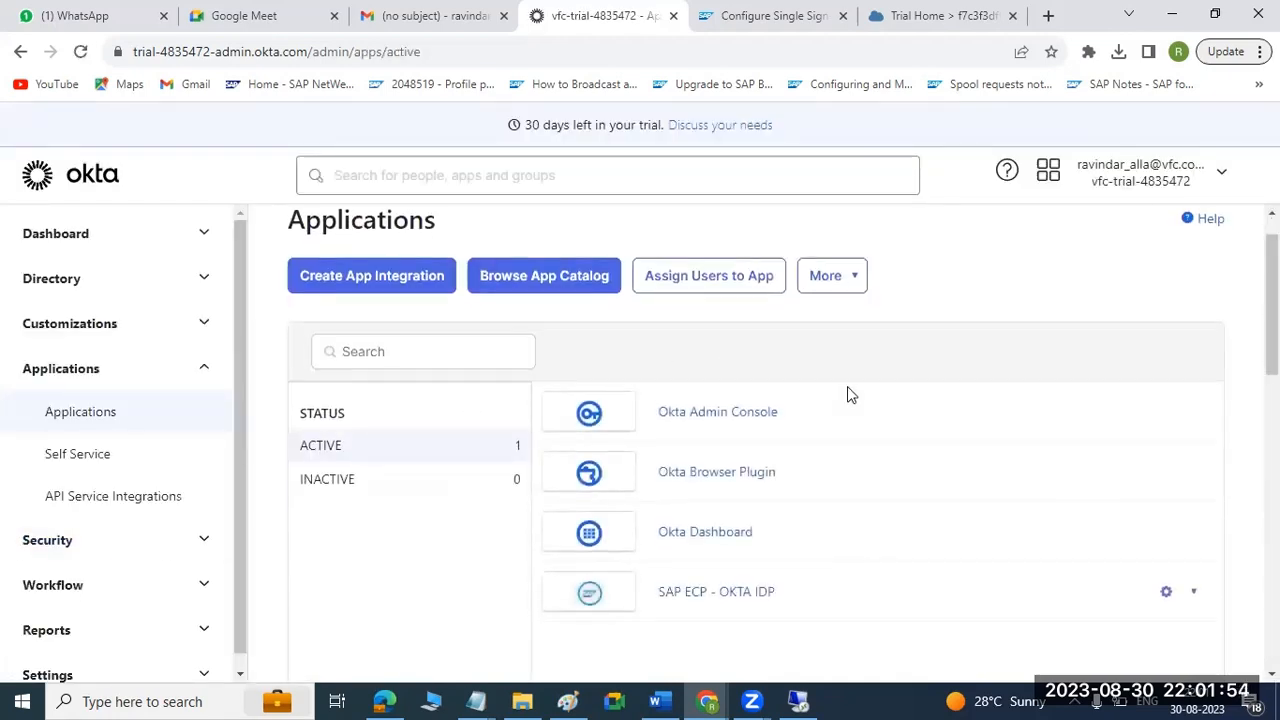
scroll(475, 428, up, 3)
scroll(475, 428, up, 1)
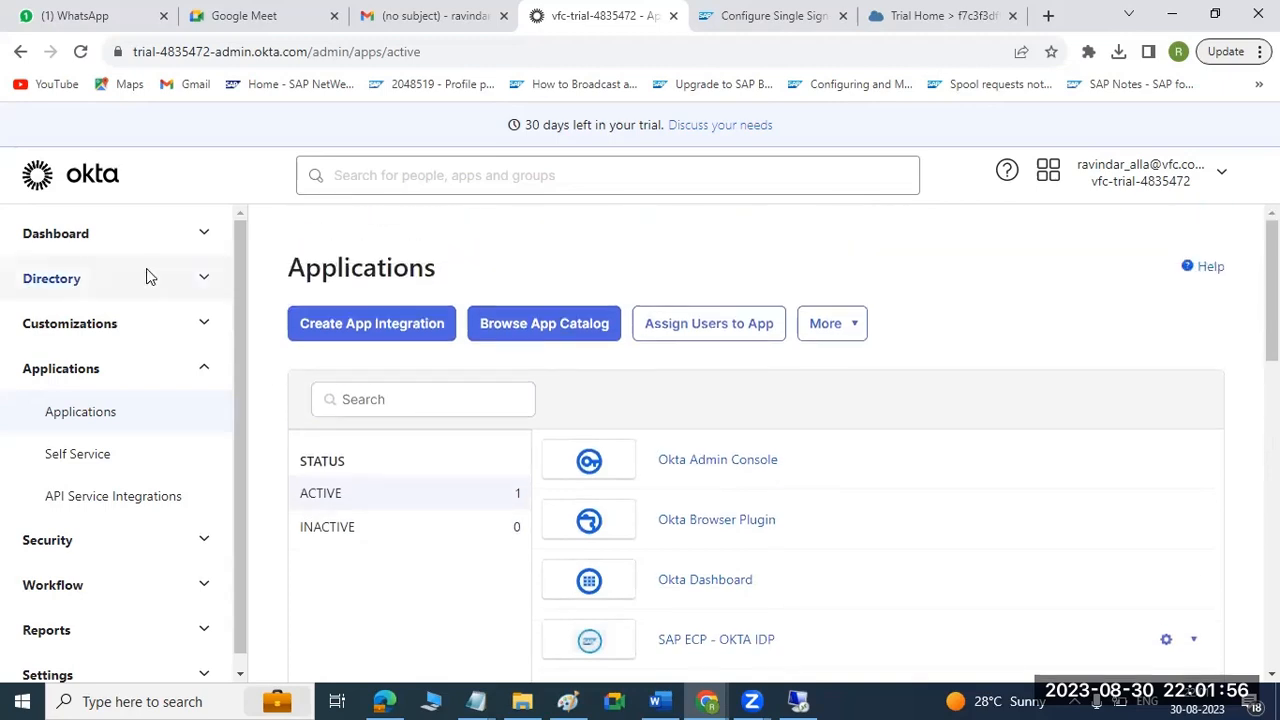
Open the Getting Started page and review its single sign-on and admin setup tasks.
click(128, 226)
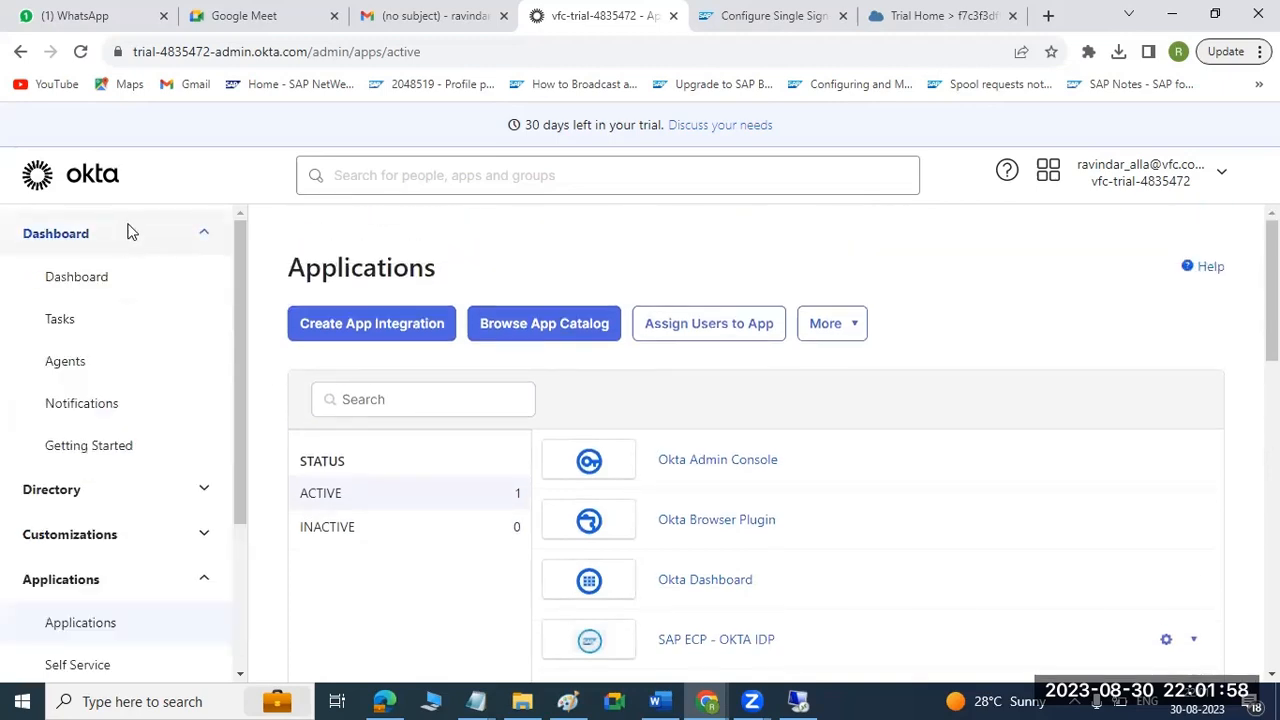
click(90, 448)
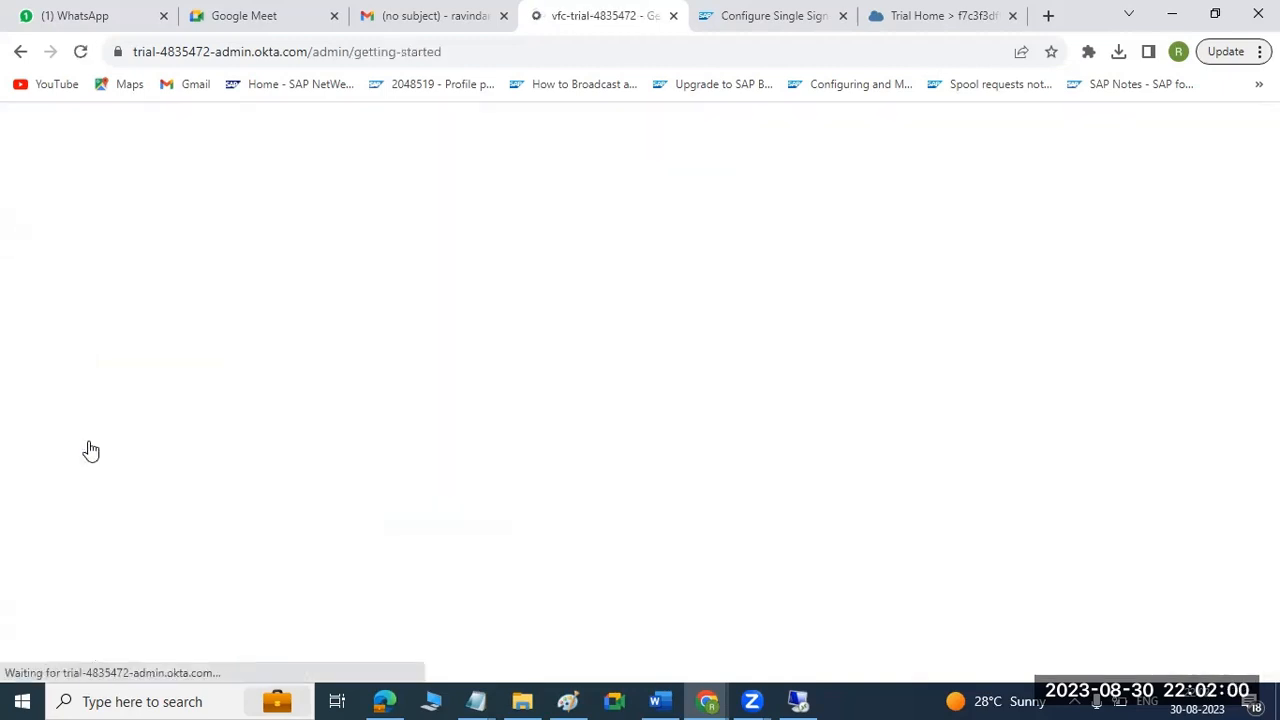
scroll(618, 376, down, 4)
scroll(618, 376, down, 5)
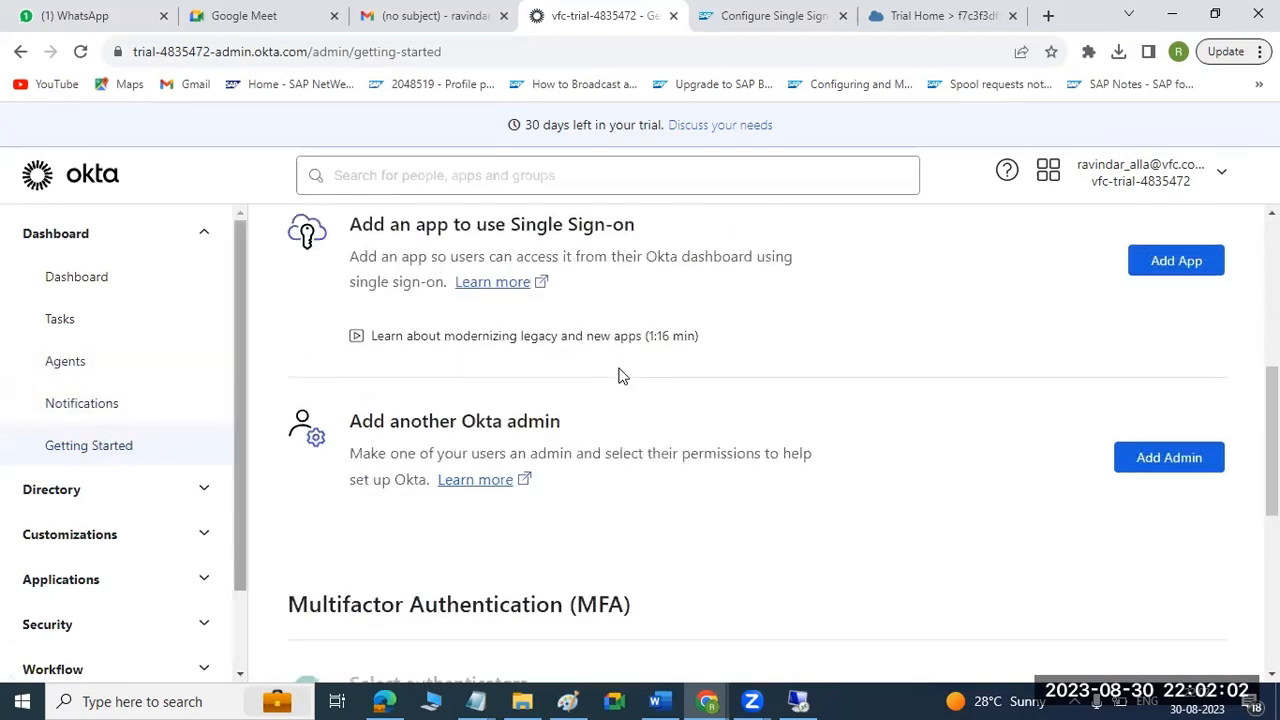
scroll(617, 376, up, 1)
scroll(617, 376, up, 4)
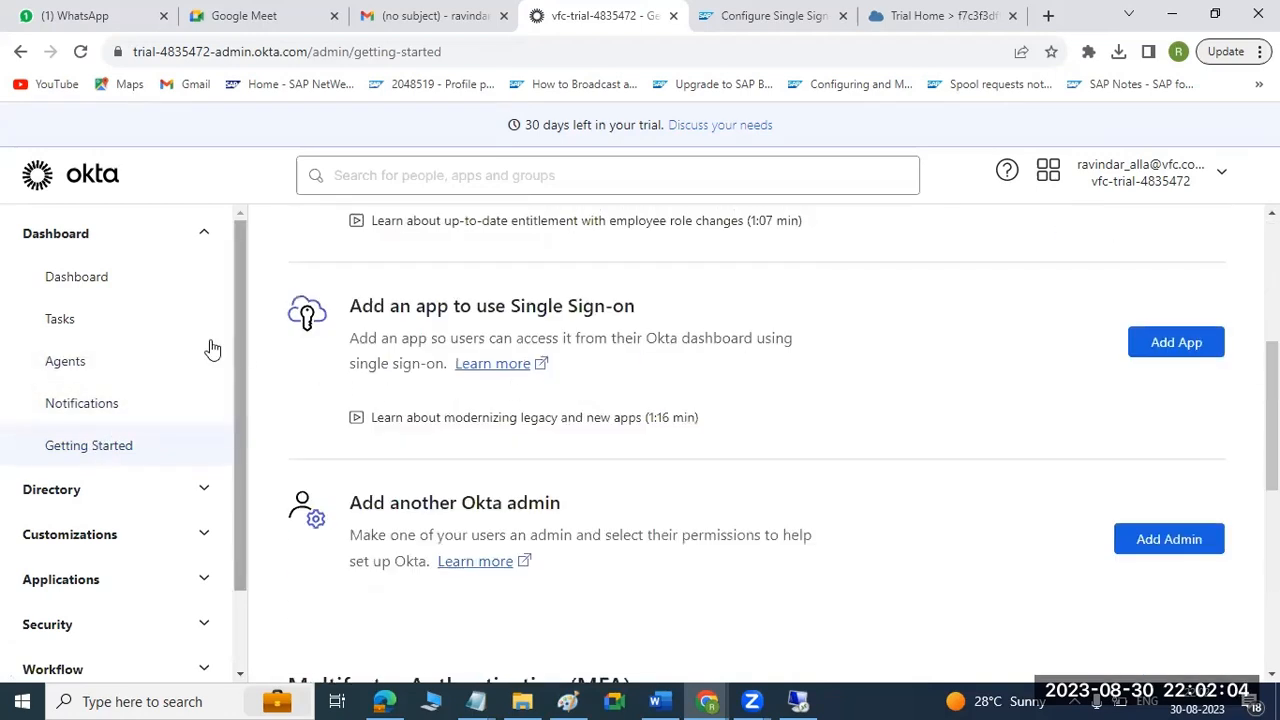
Open the admin dashboard and review its overview, tasks, org changes, security monitoring and app sign-in data.
click(96, 285)
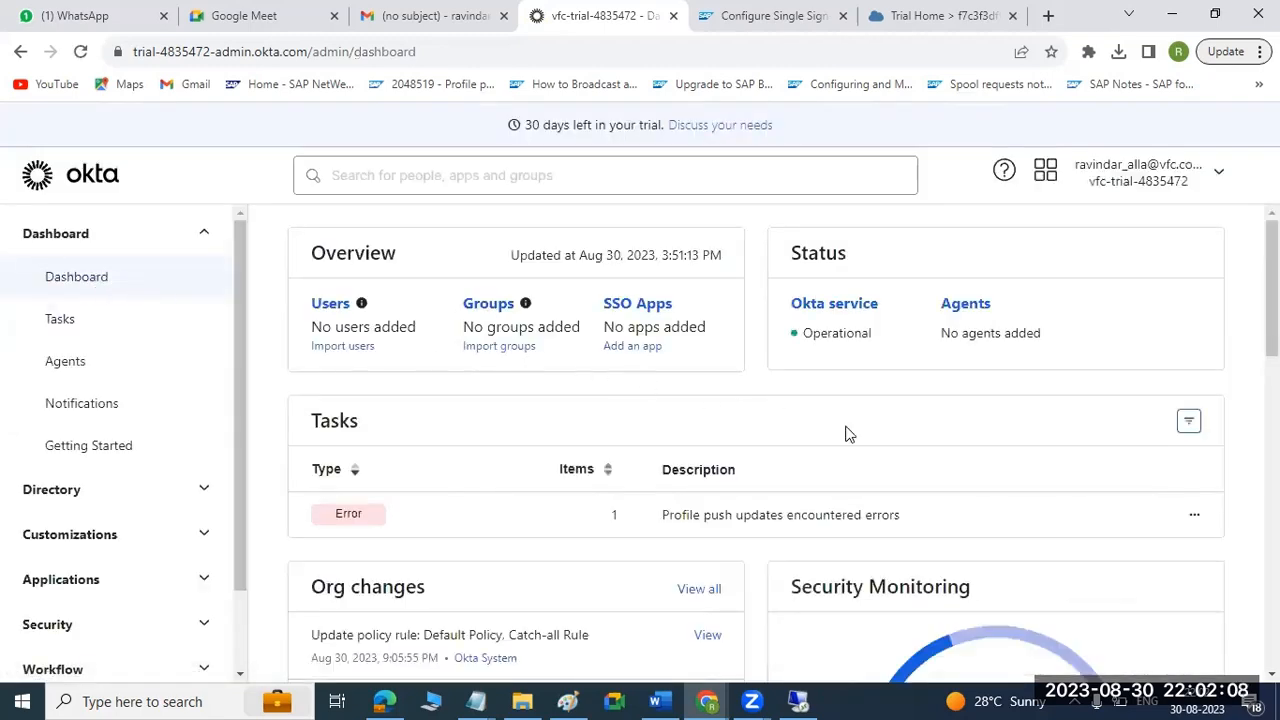
scroll(855, 437, down, 3)
scroll(858, 440, down, 5)
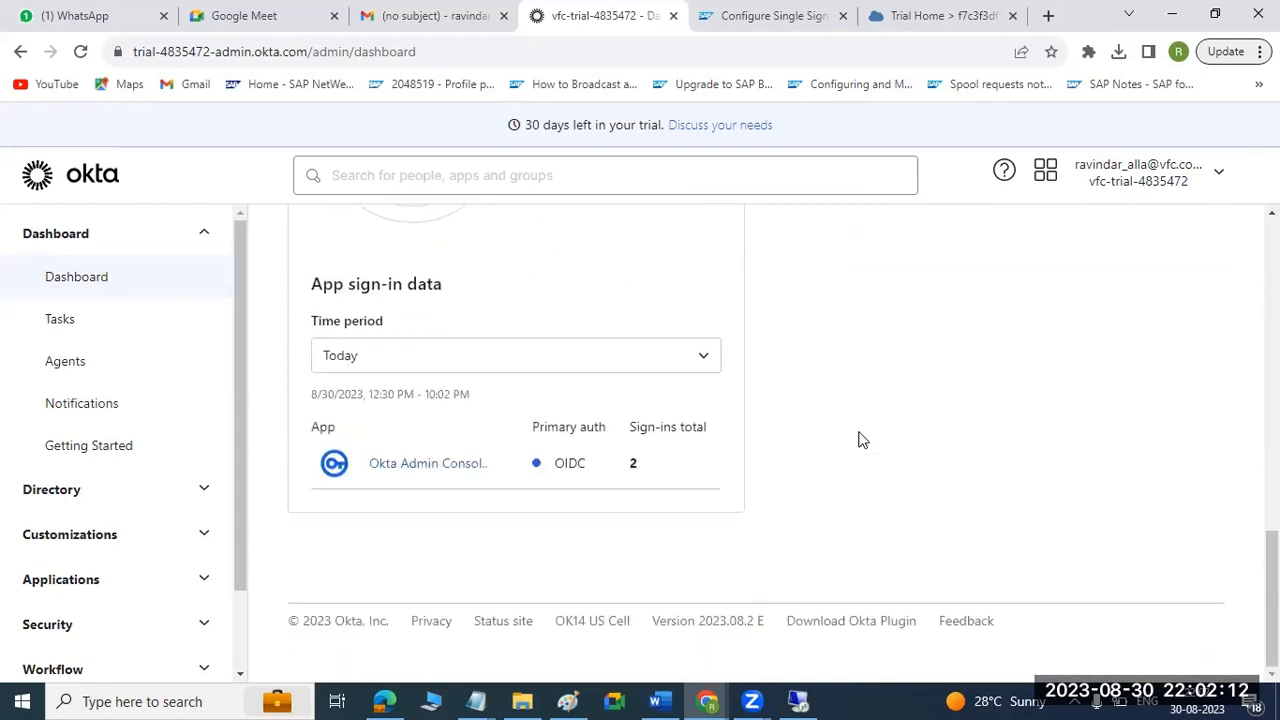
scroll(306, 374, up, 6)
click(101, 237)
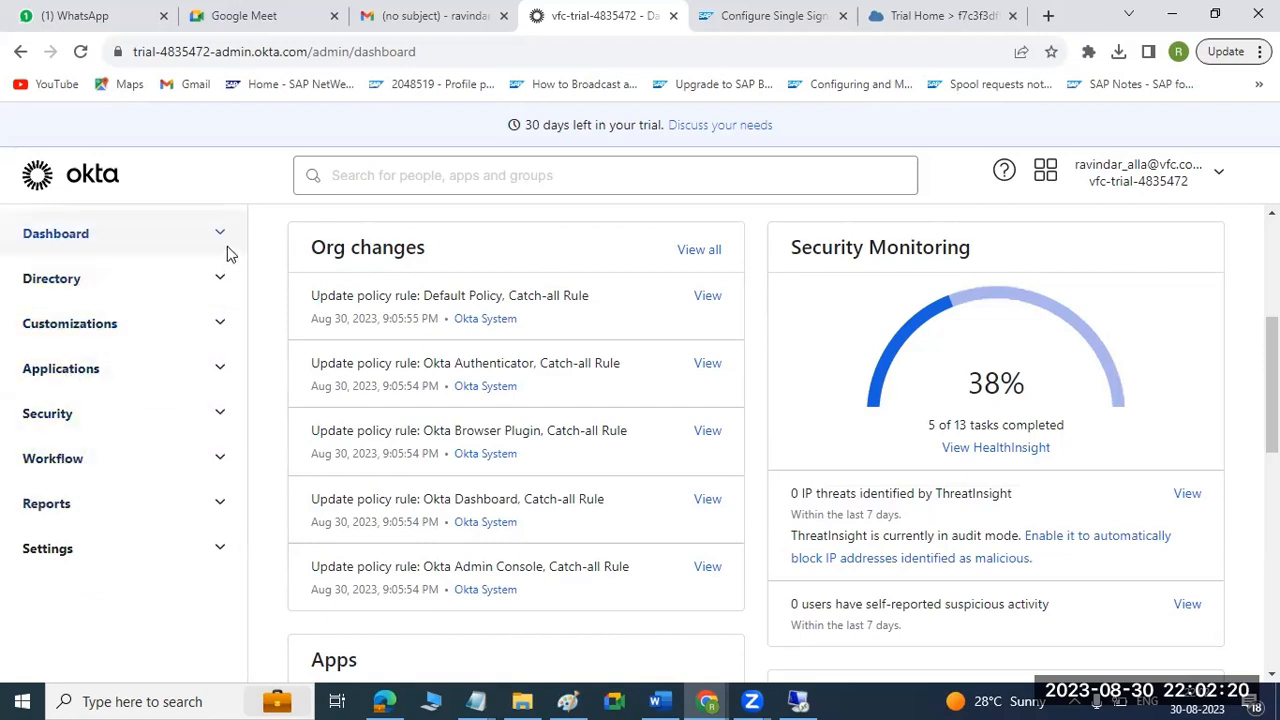
Load the admin address without its dashboard path, go to the homepage and examine the sources for importing users.
drag(418, 52, 355, 52)
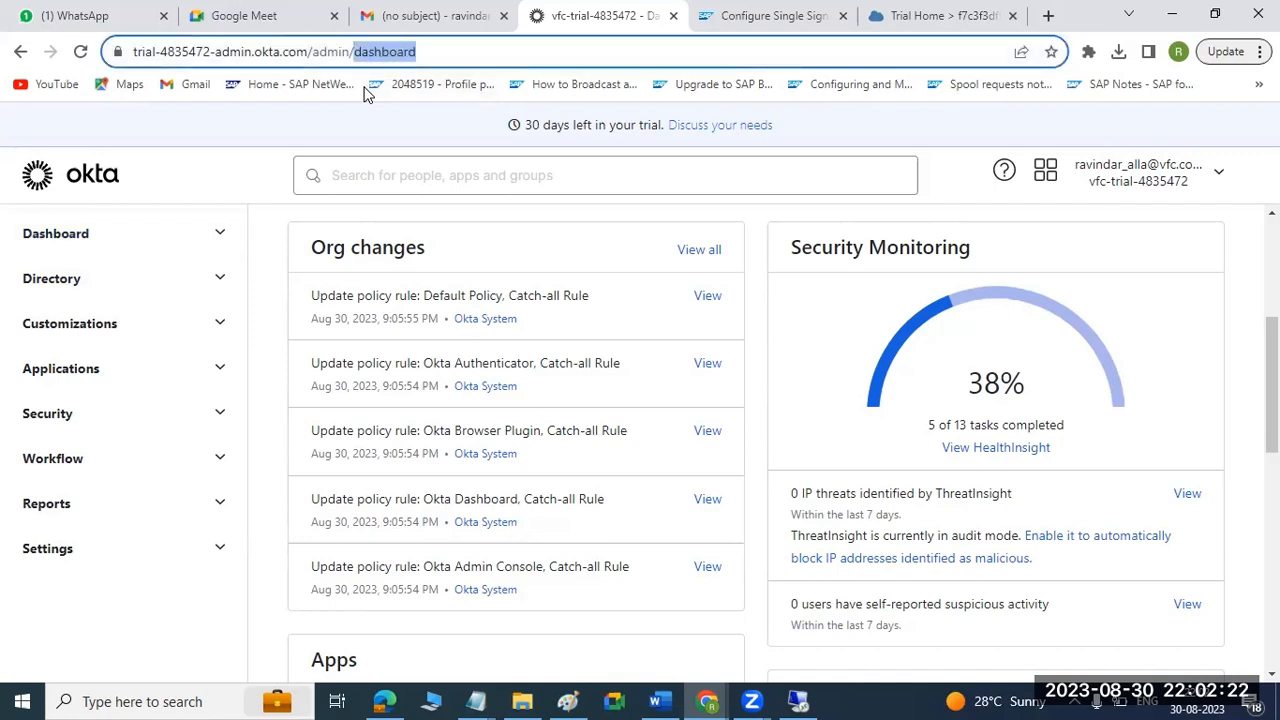
key(BackSpace)
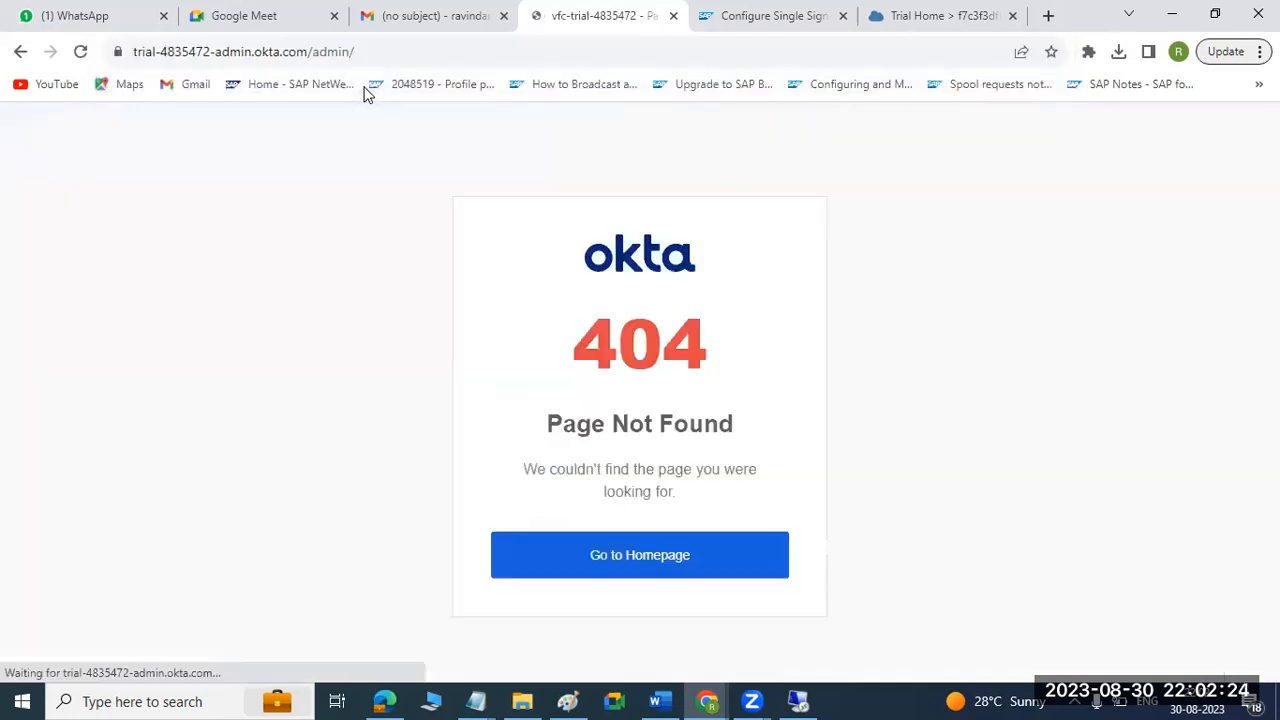
click(634, 584)
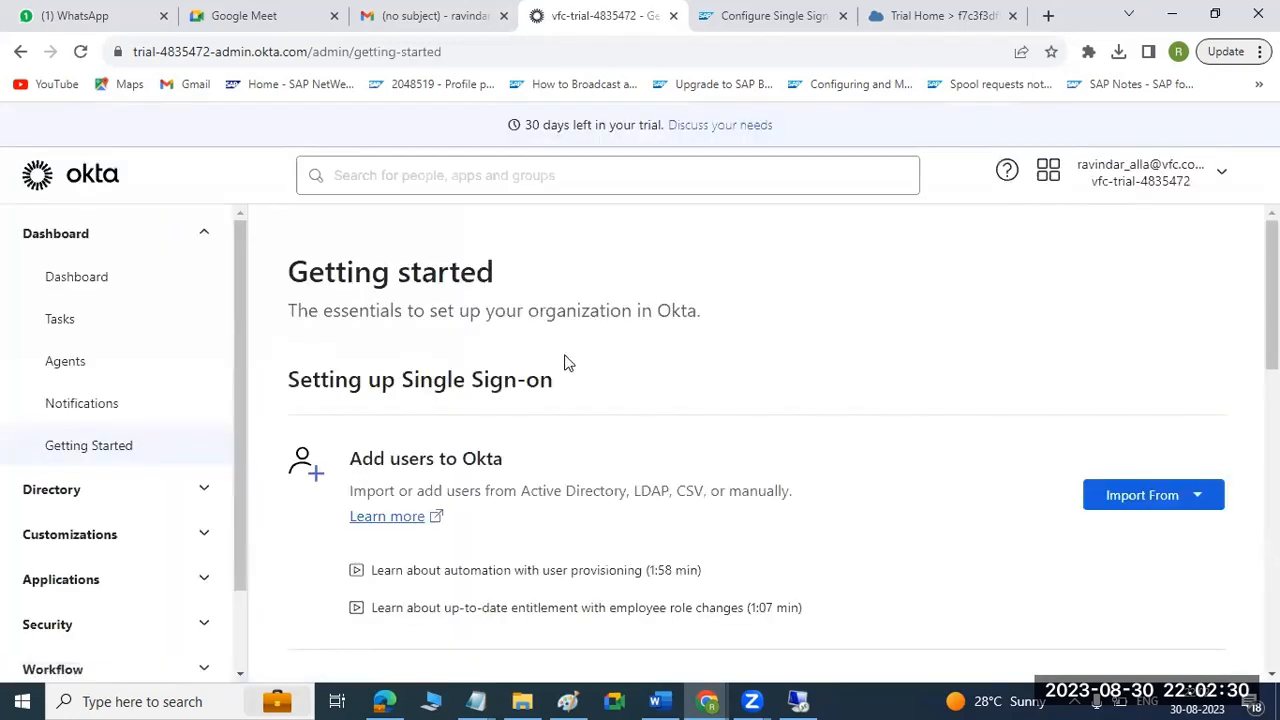
scroll(584, 364, down, 3)
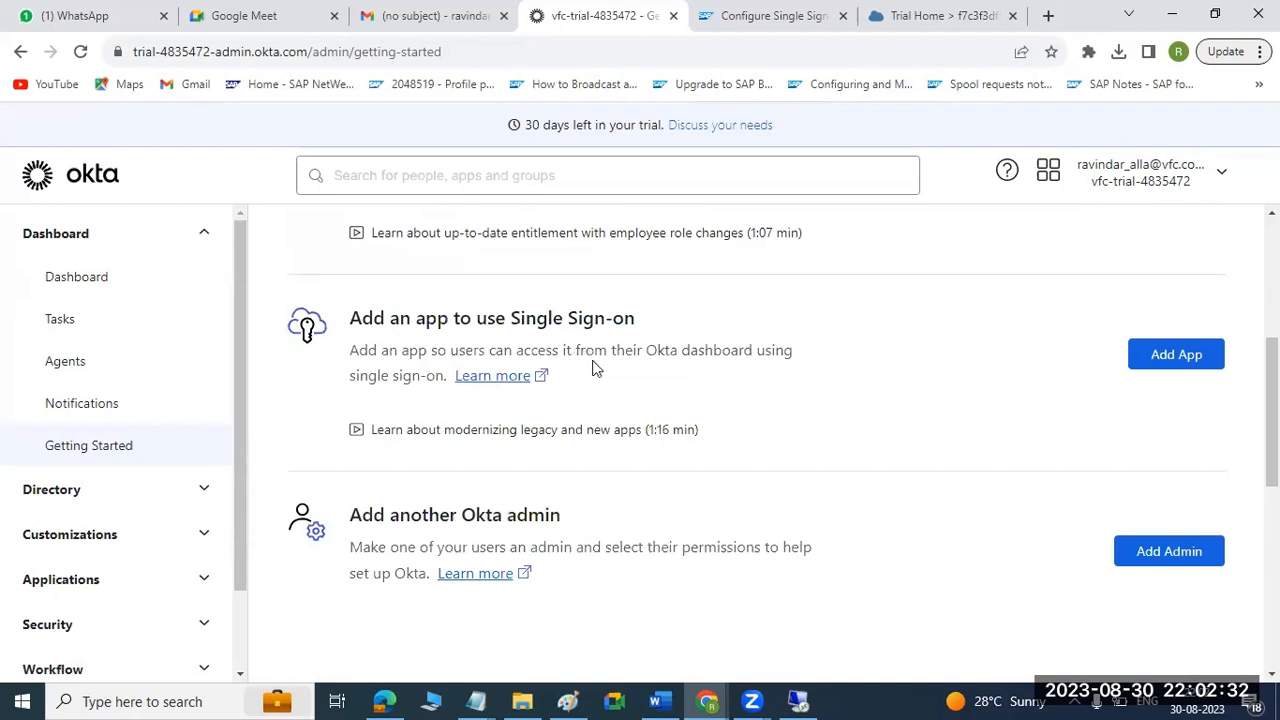
scroll(592, 368, up, 3)
click(1203, 497)
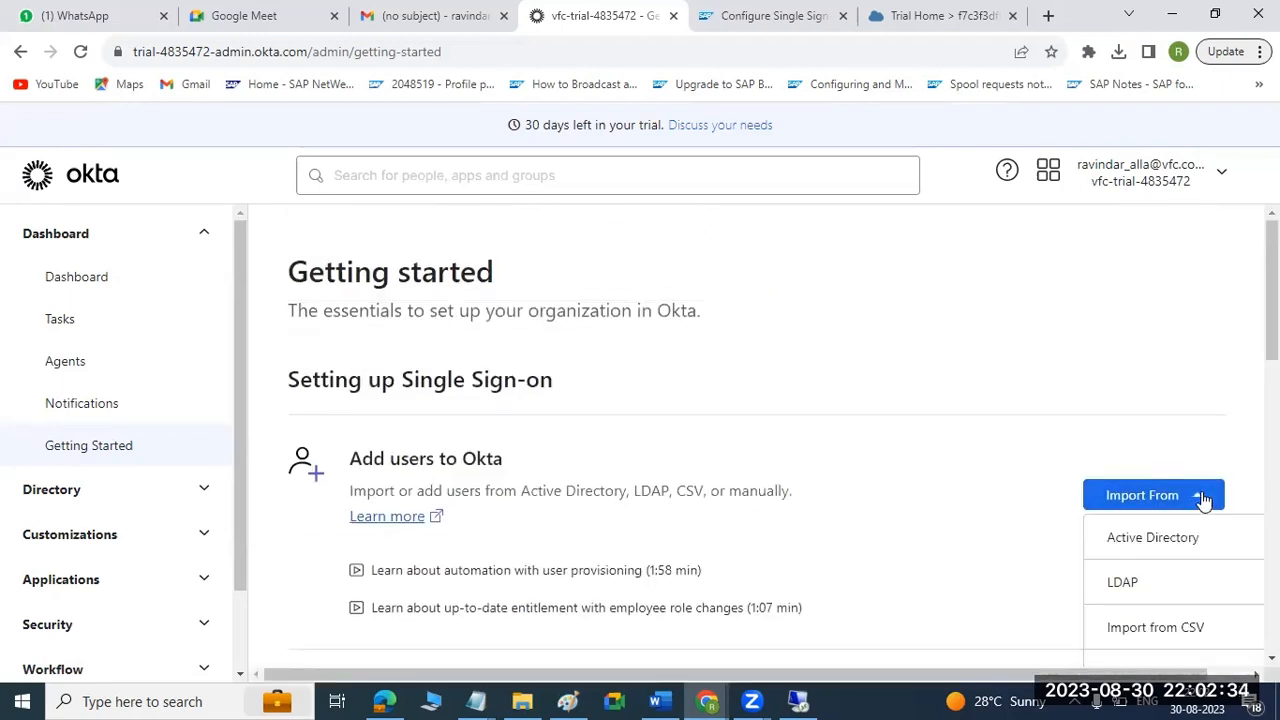
scroll(1205, 468, down, 1)
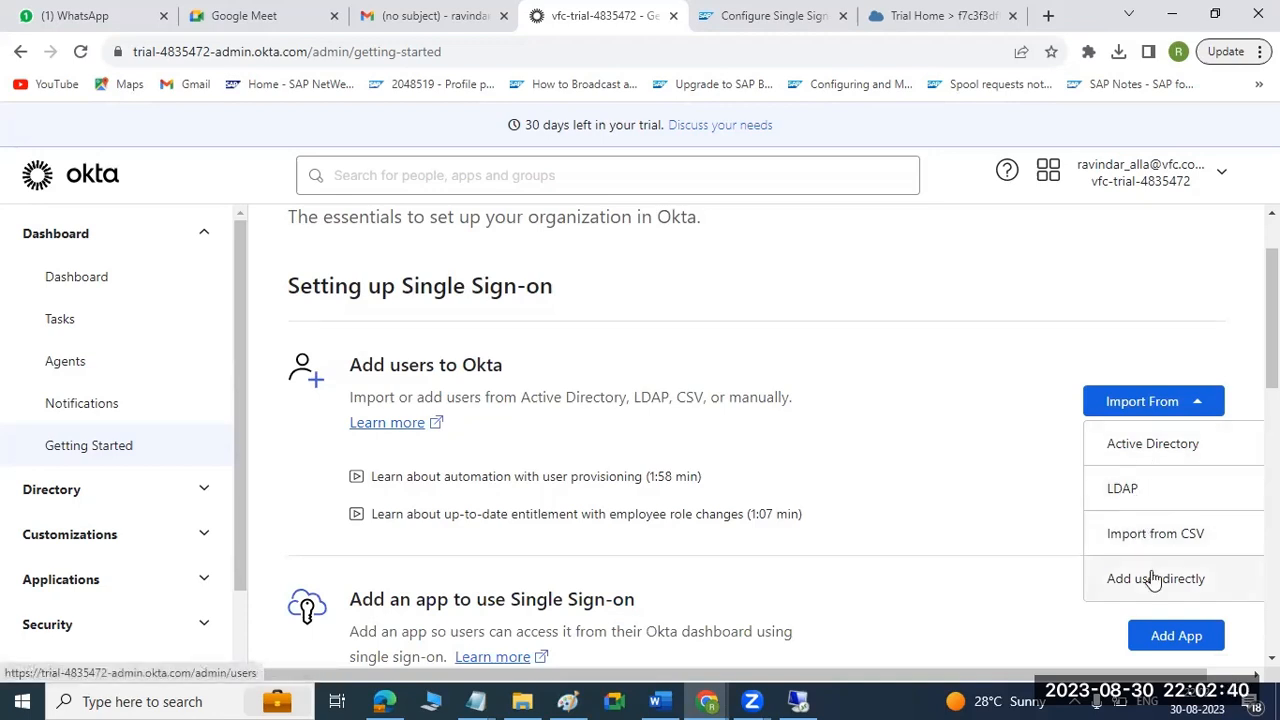
Open the Active Directory import option and examine the Okta agent's architecture and installation requirements.
click(1150, 443)
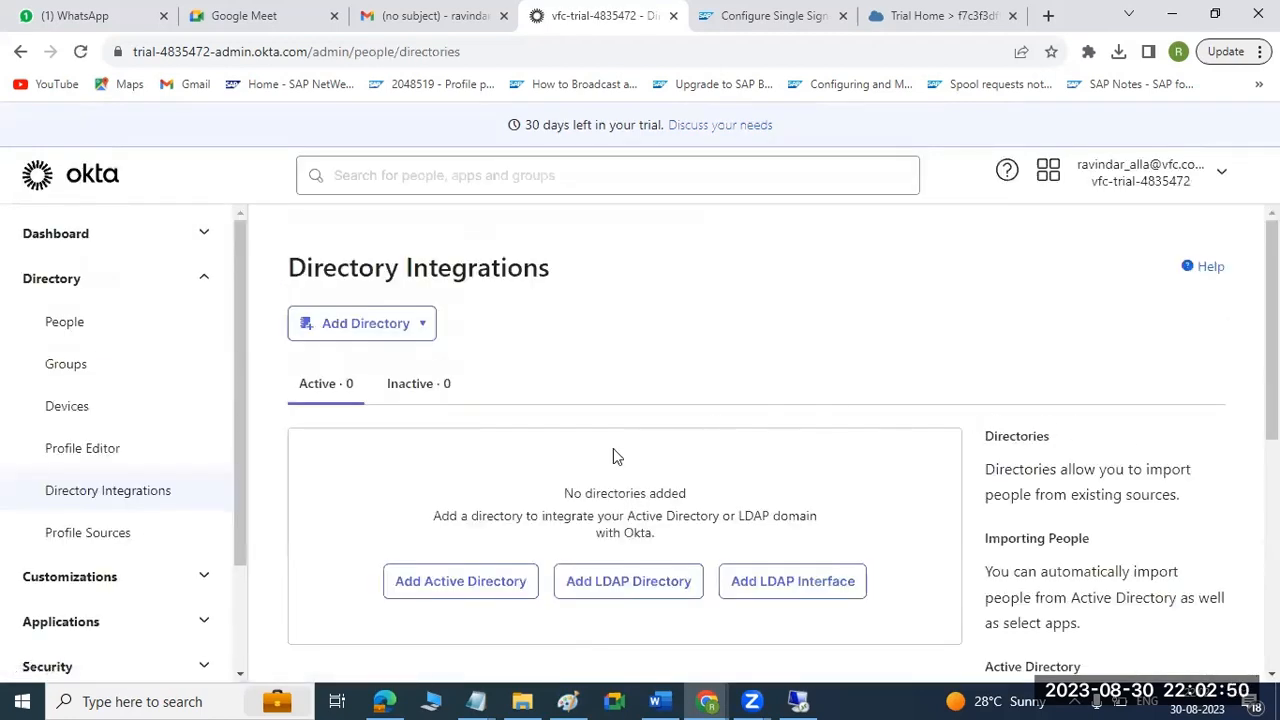
click(431, 585)
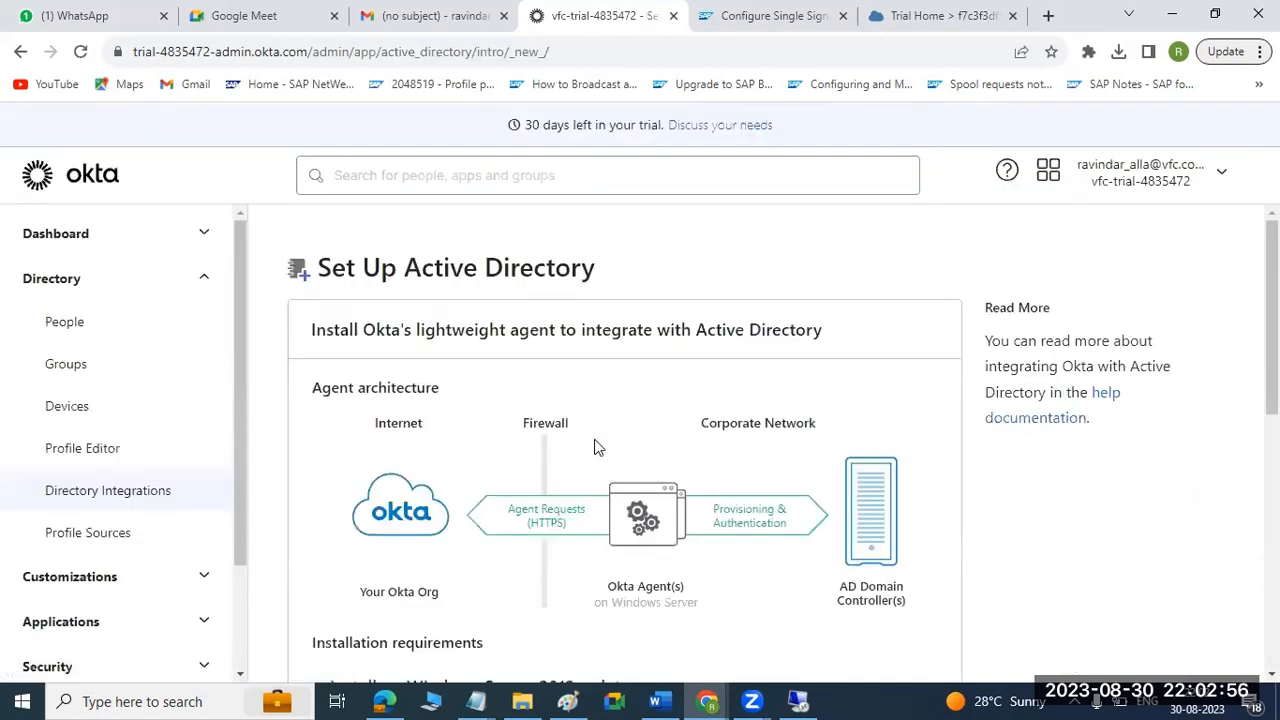
scroll(655, 450, down, 2)
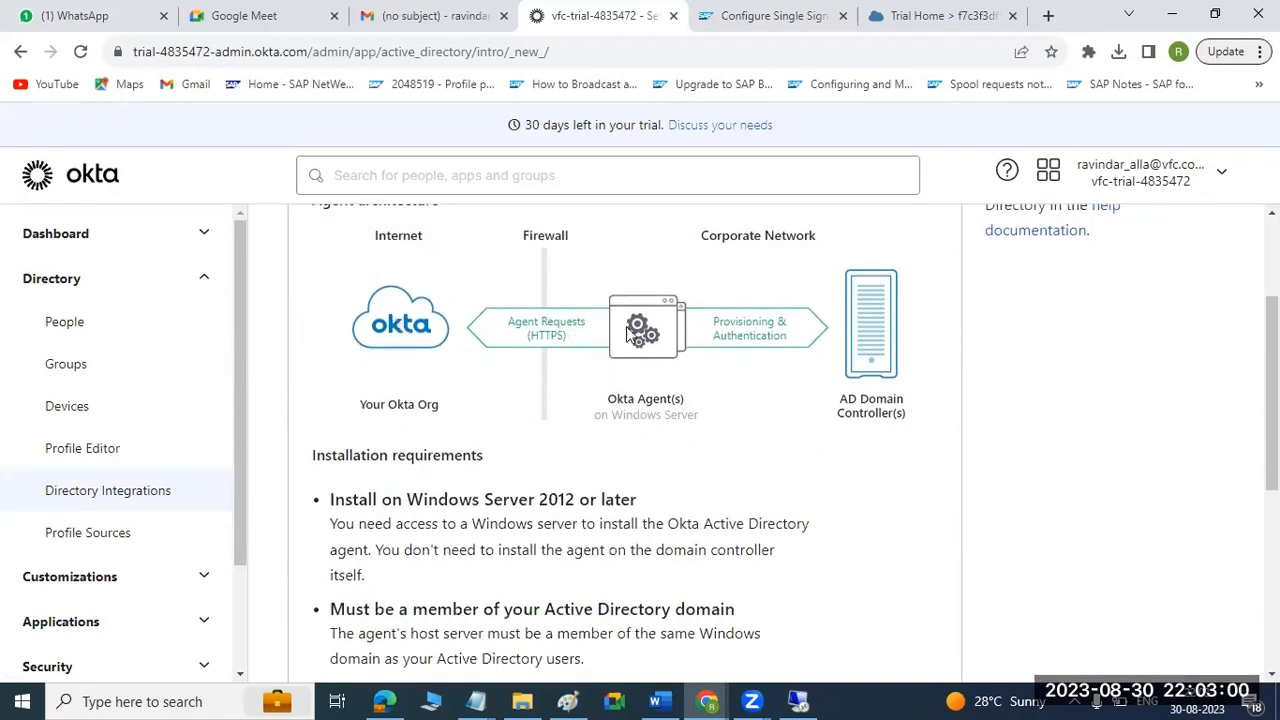
scroll(866, 346, up, 2)
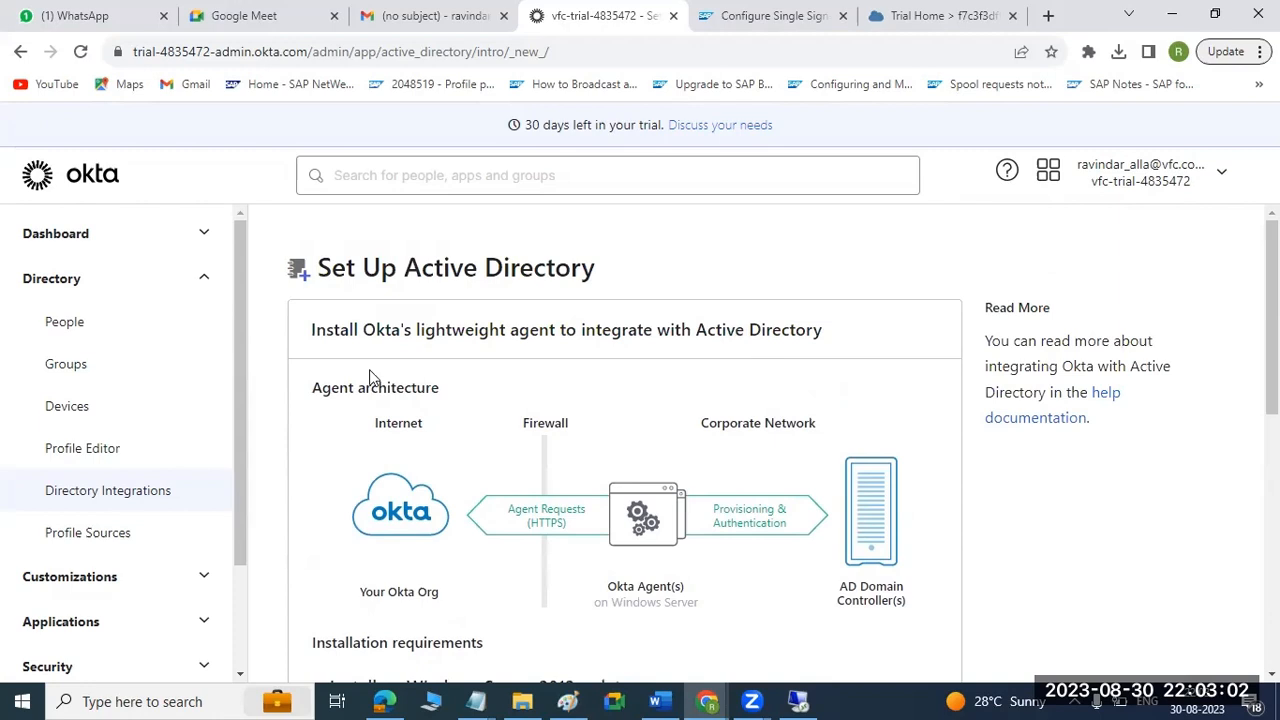
scroll(334, 450, down, 2)
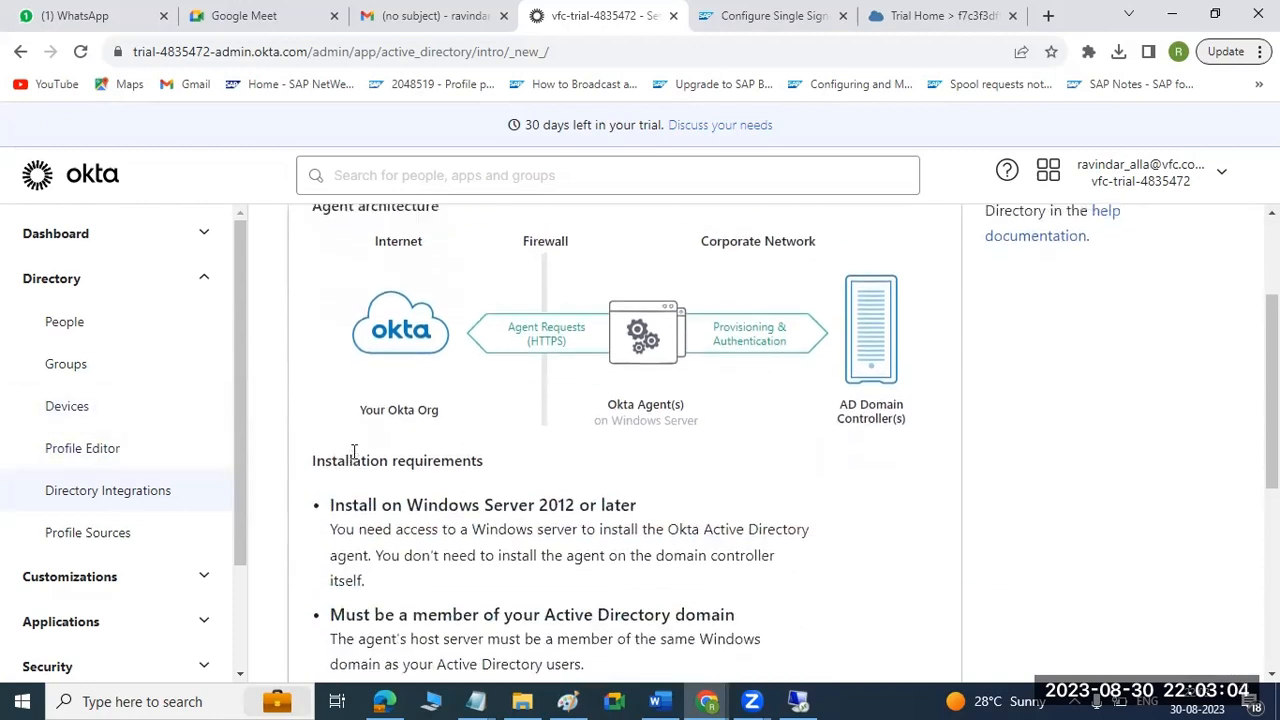
scroll(340, 455, up, 2)
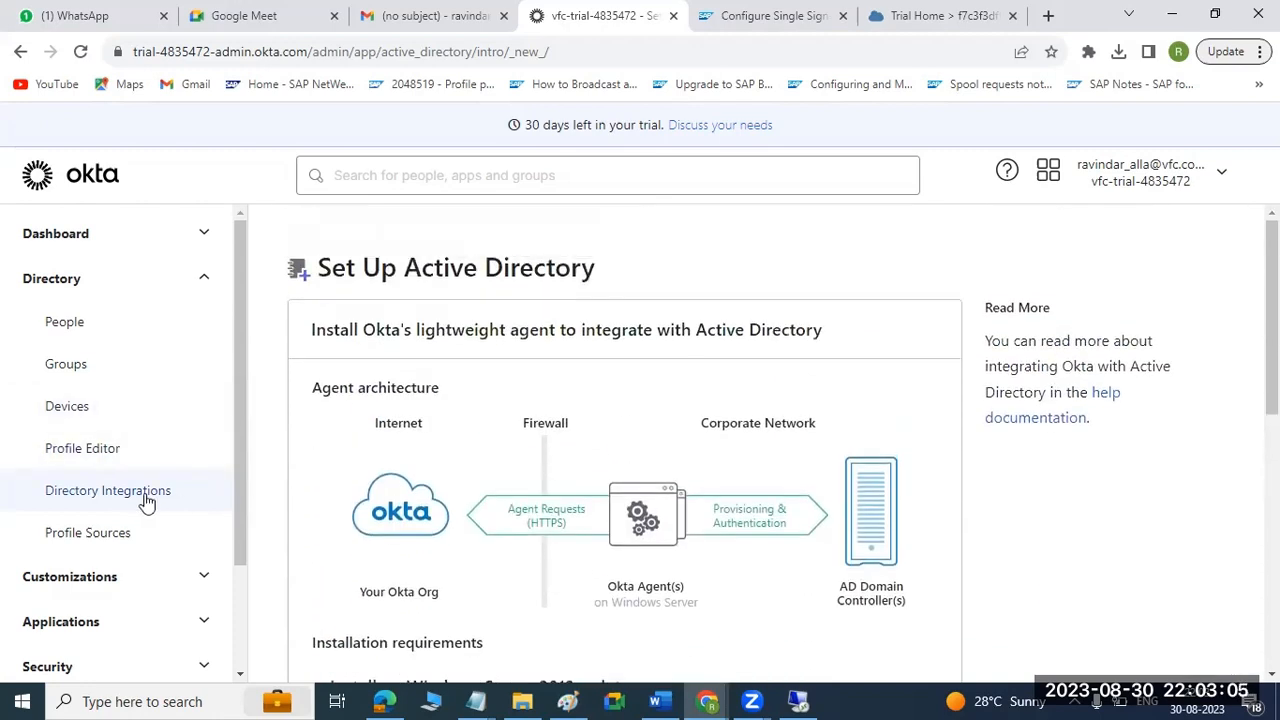
Go back through the People page to the directory's groups and open the SAPBTP group.
click(76, 328)
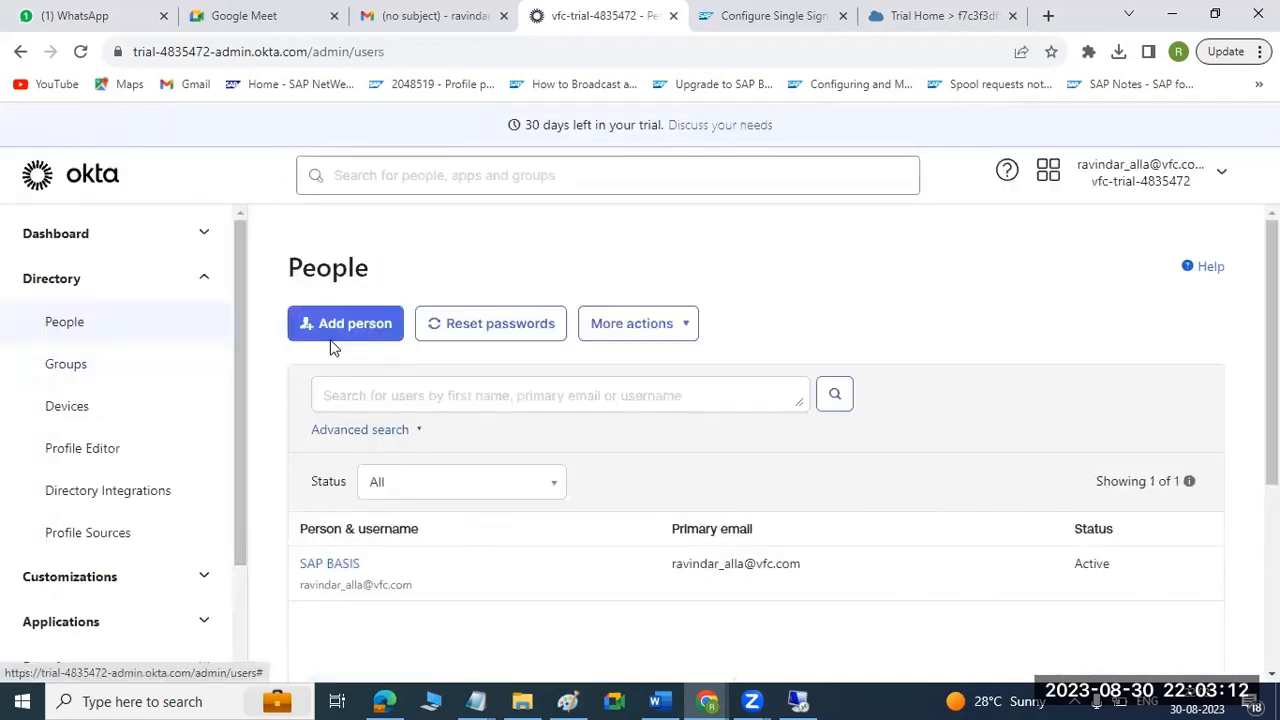
click(131, 379)
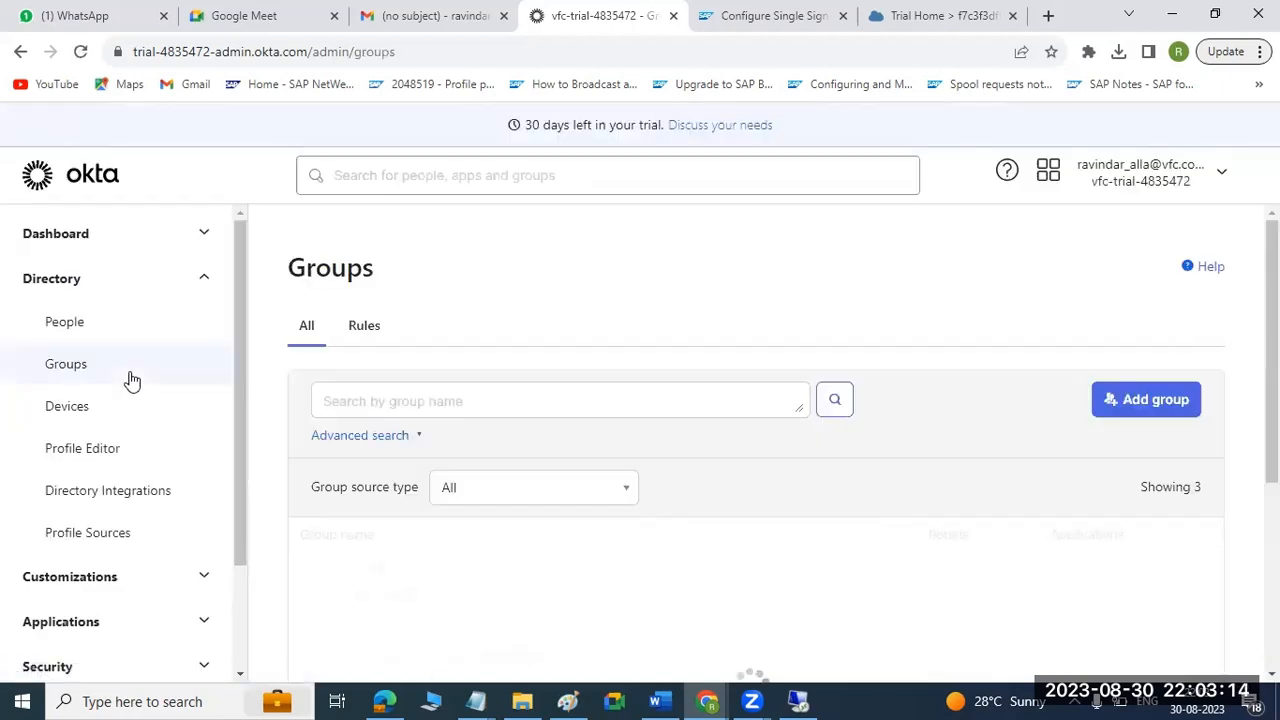
scroll(618, 460, down, 2)
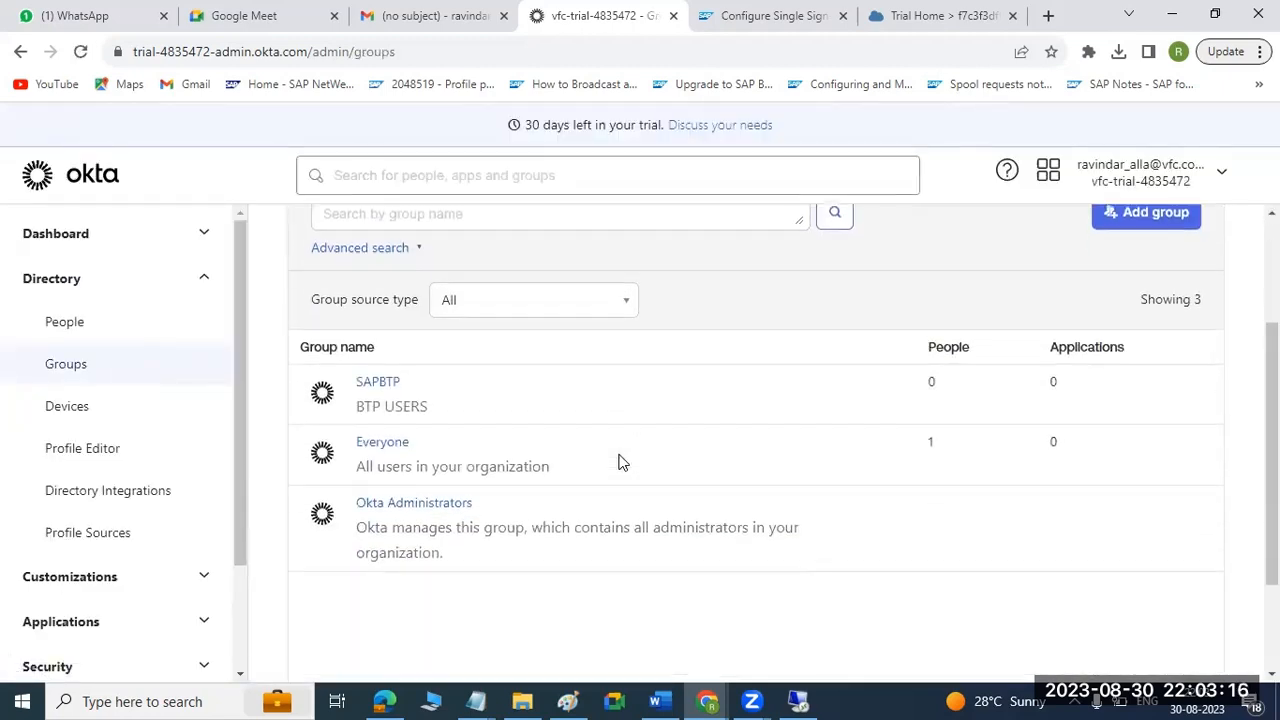
click(379, 384)
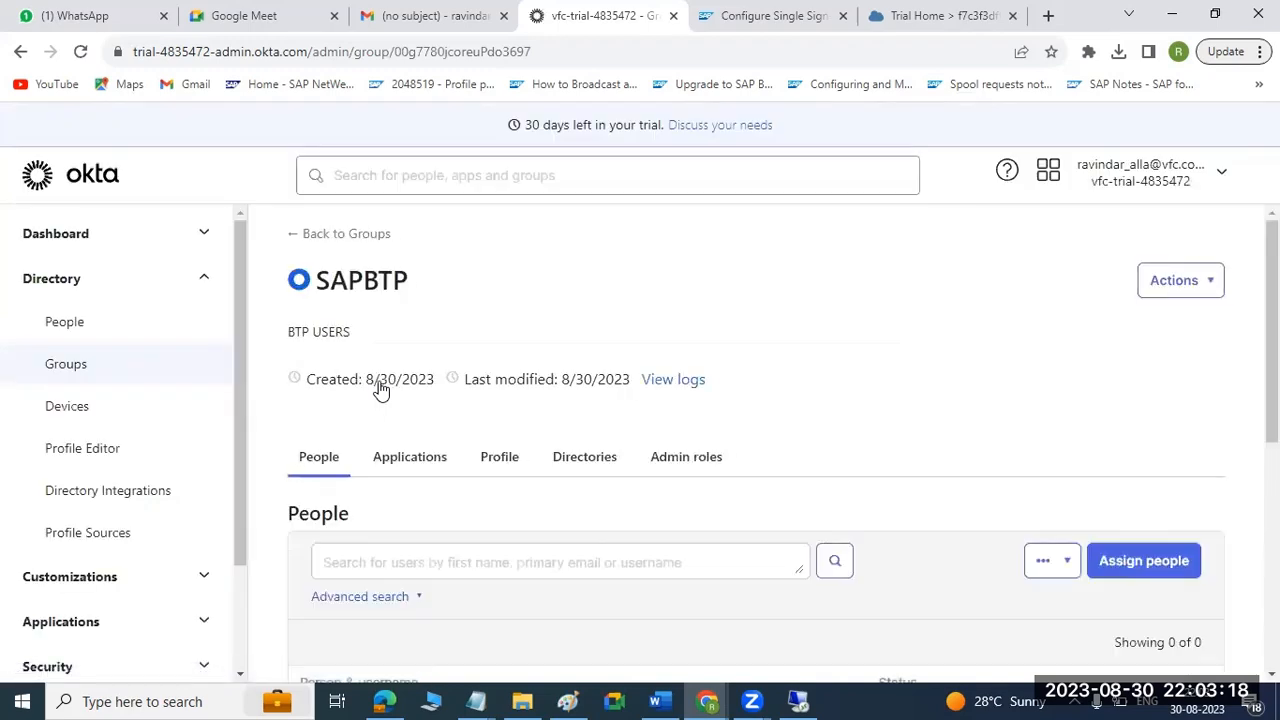
Return to the directory's groups and create a group named SAP BTP DEVELOPER without a description.
scroll(1060, 518, down, 1)
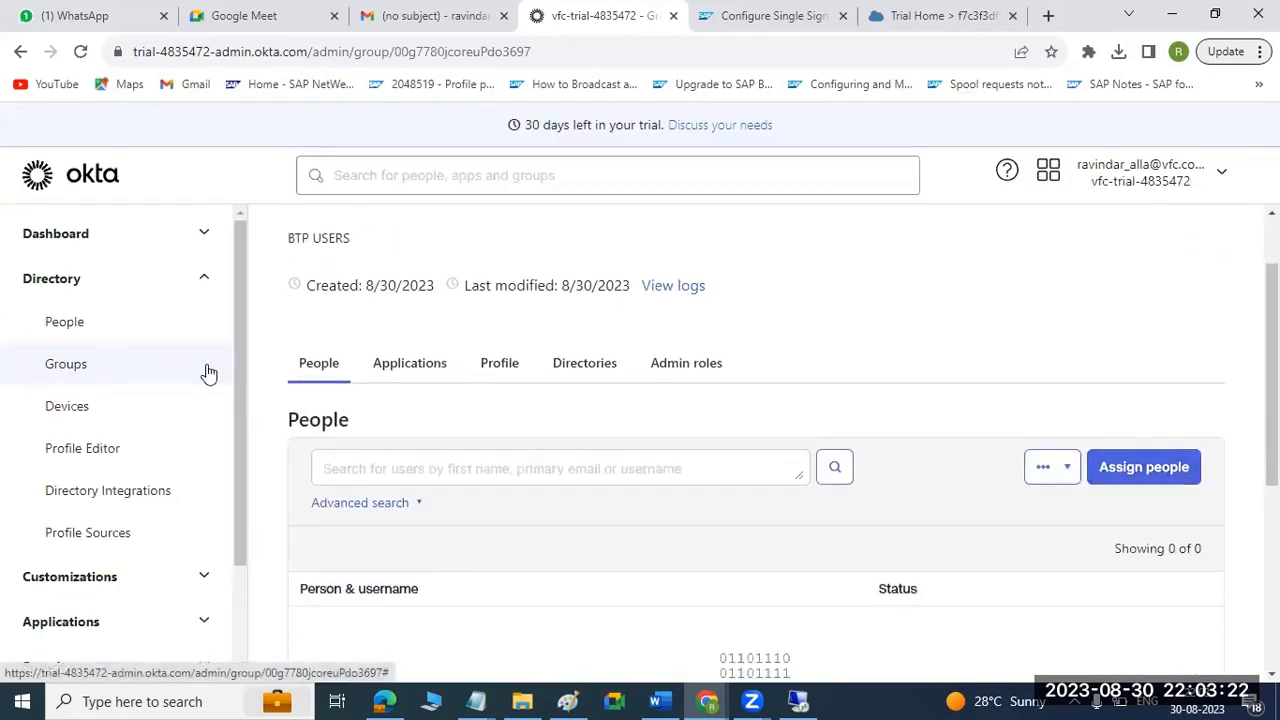
click(83, 327)
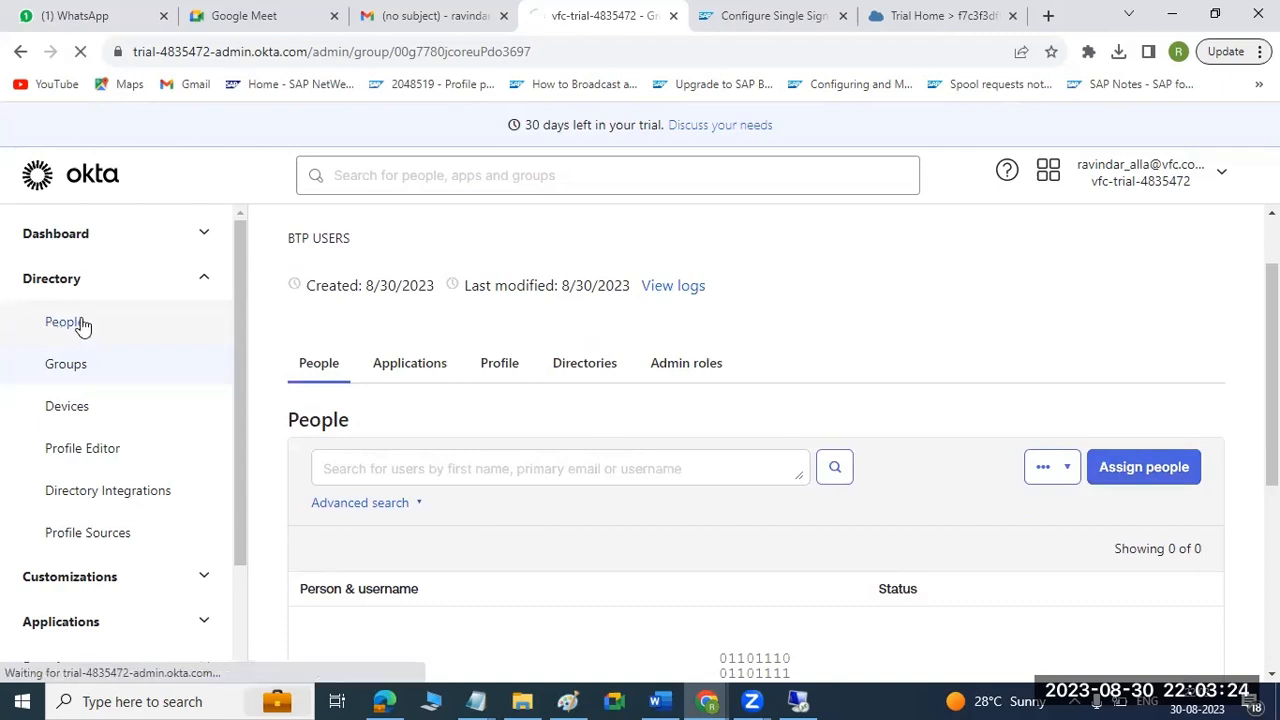
click(80, 375)
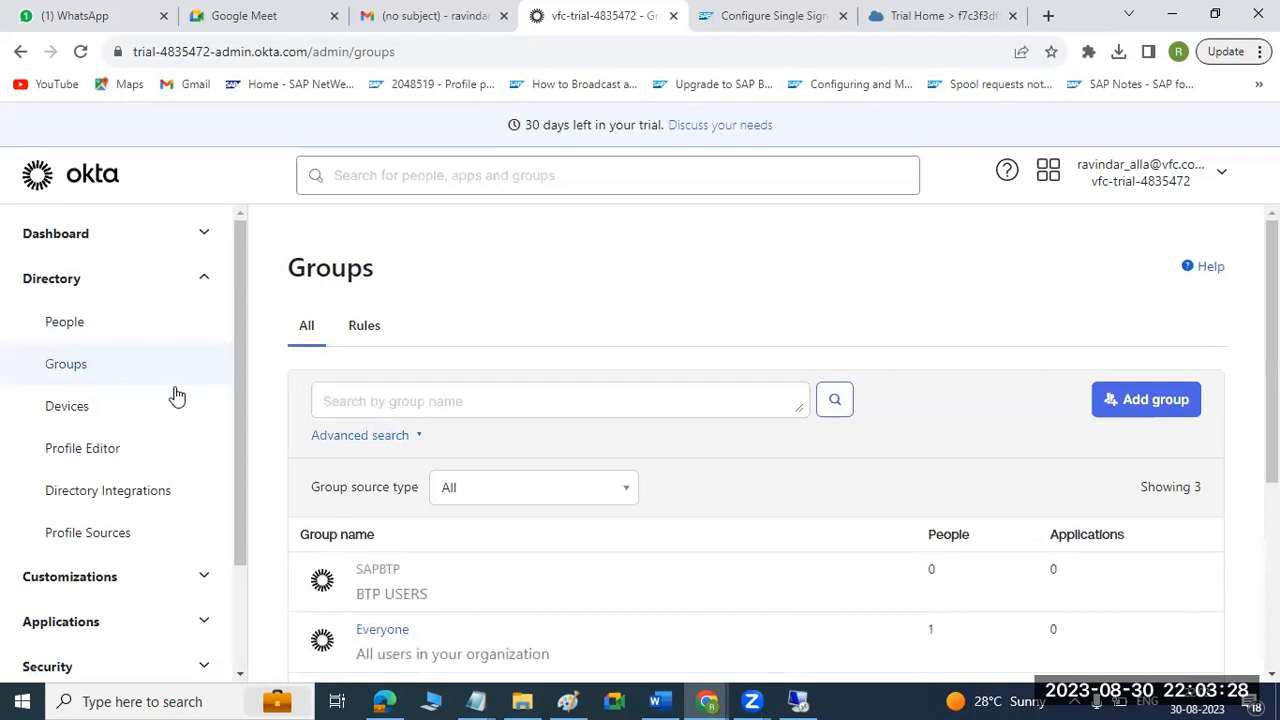
click(1137, 400)
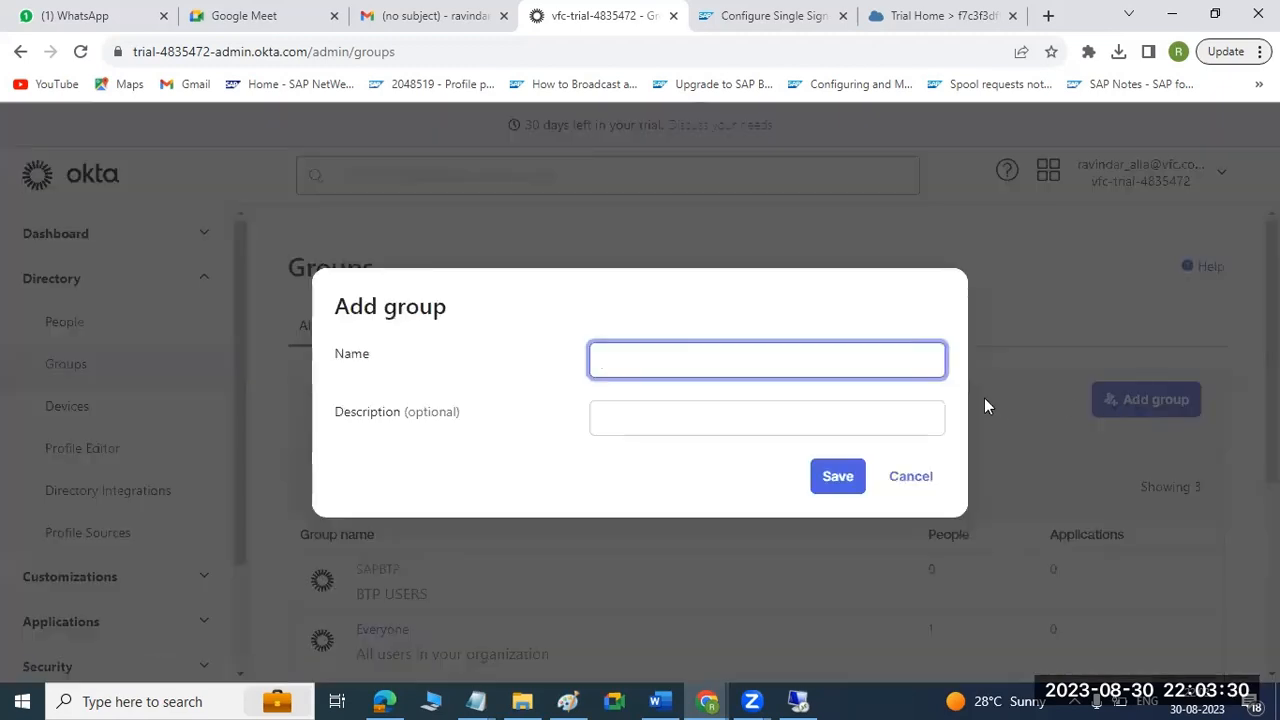
text(SAP )
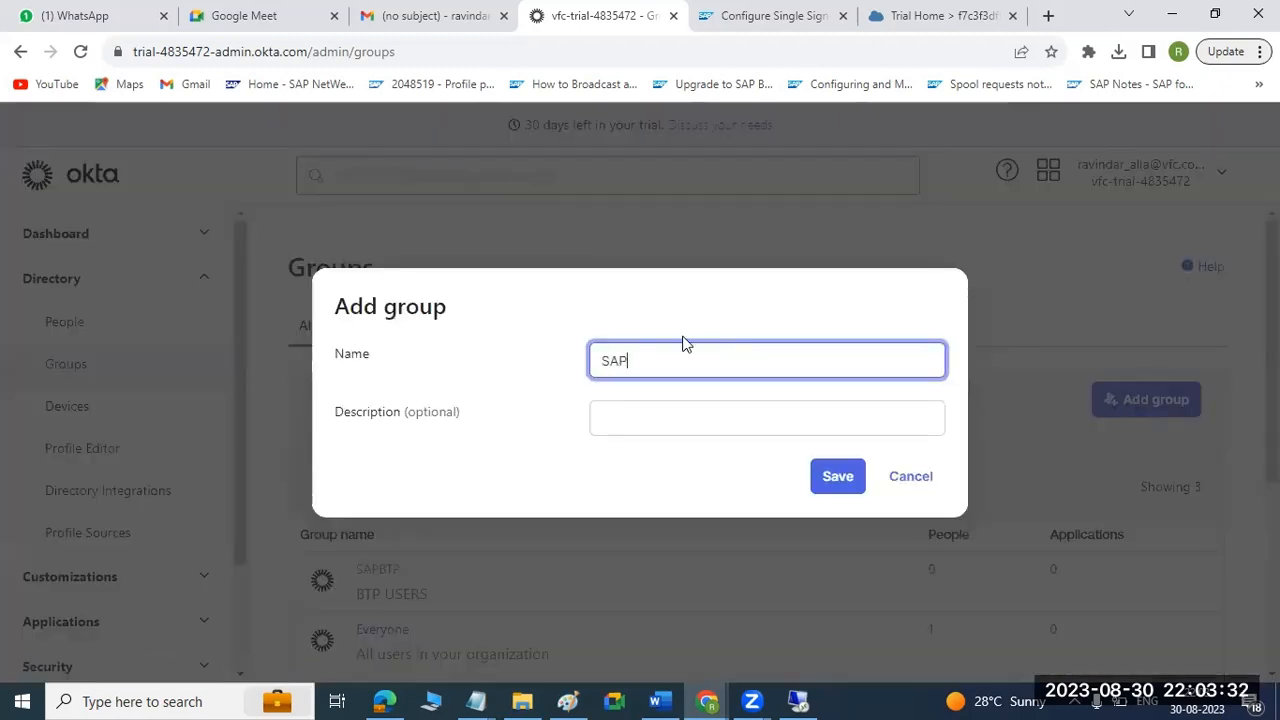
text(BTP)
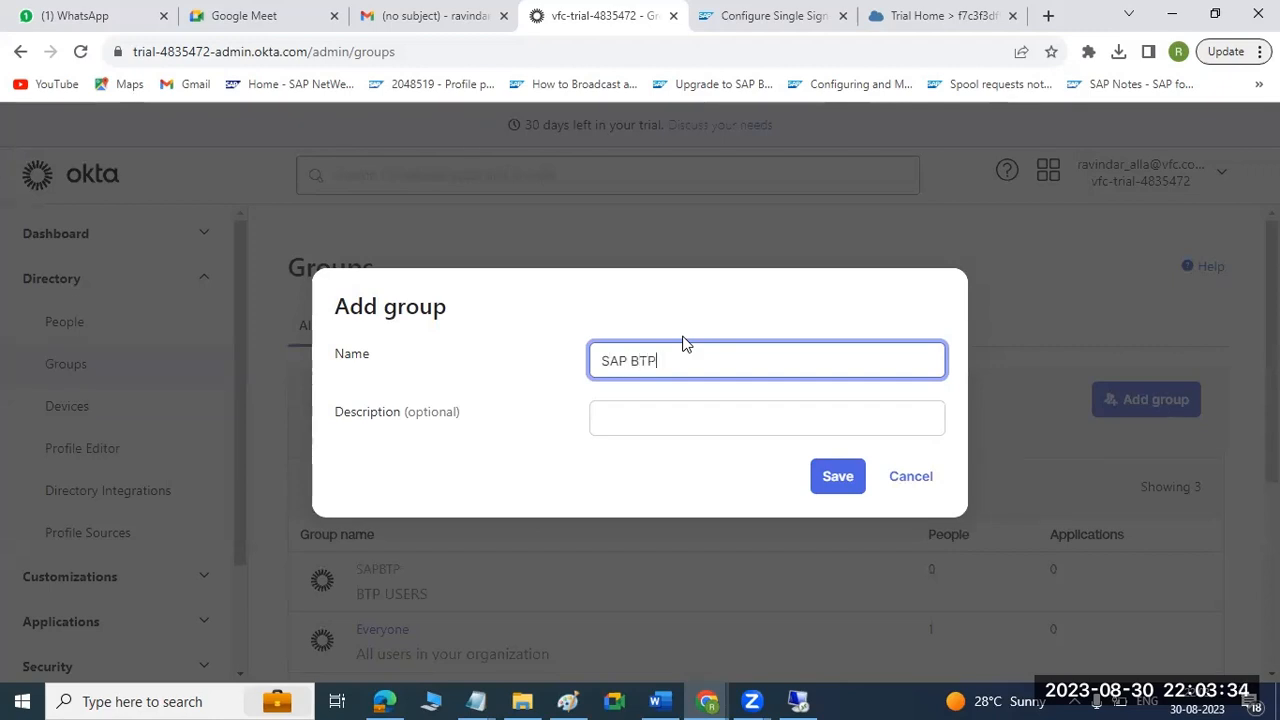
text( DEVELOPER)
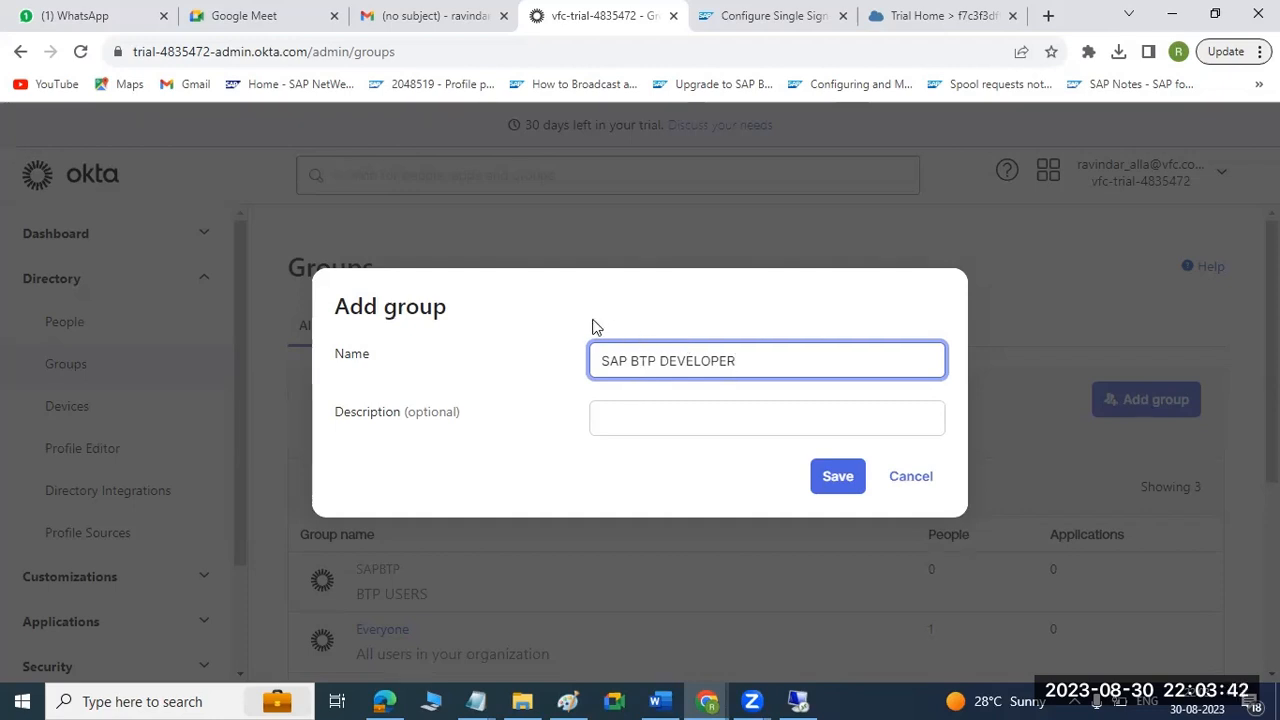
click(837, 476)
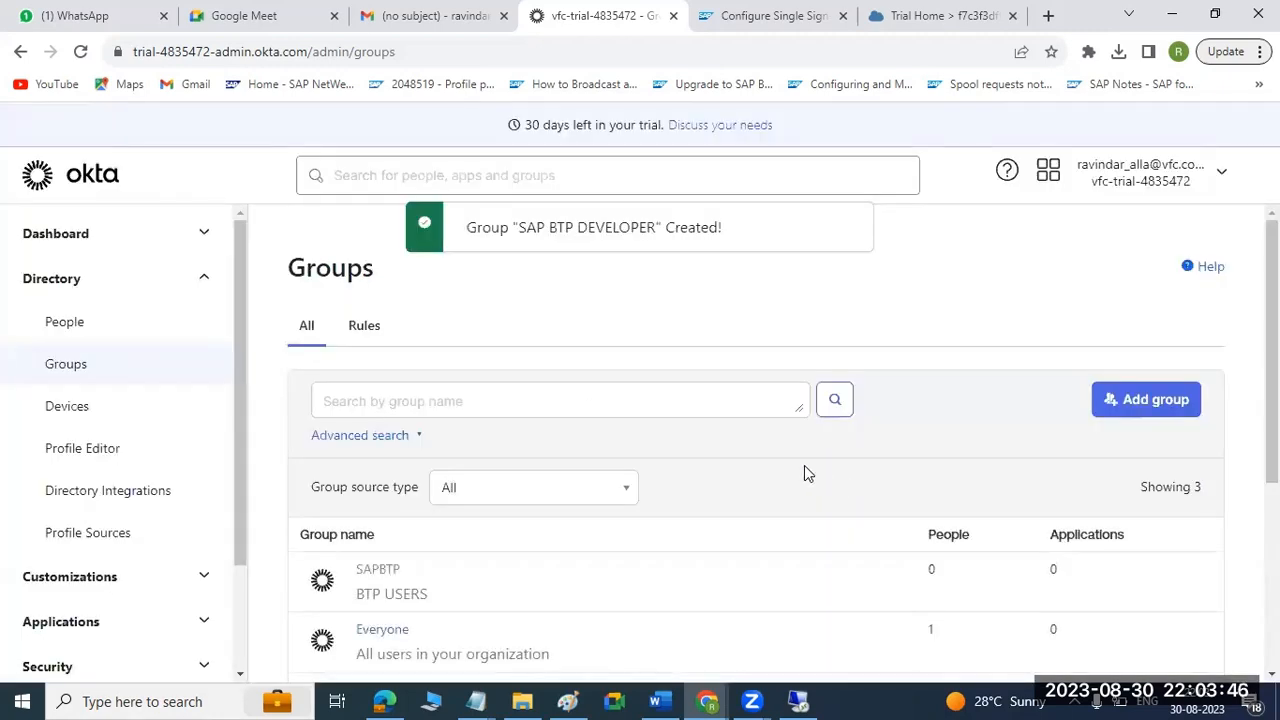
scroll(804, 465, down, 2)
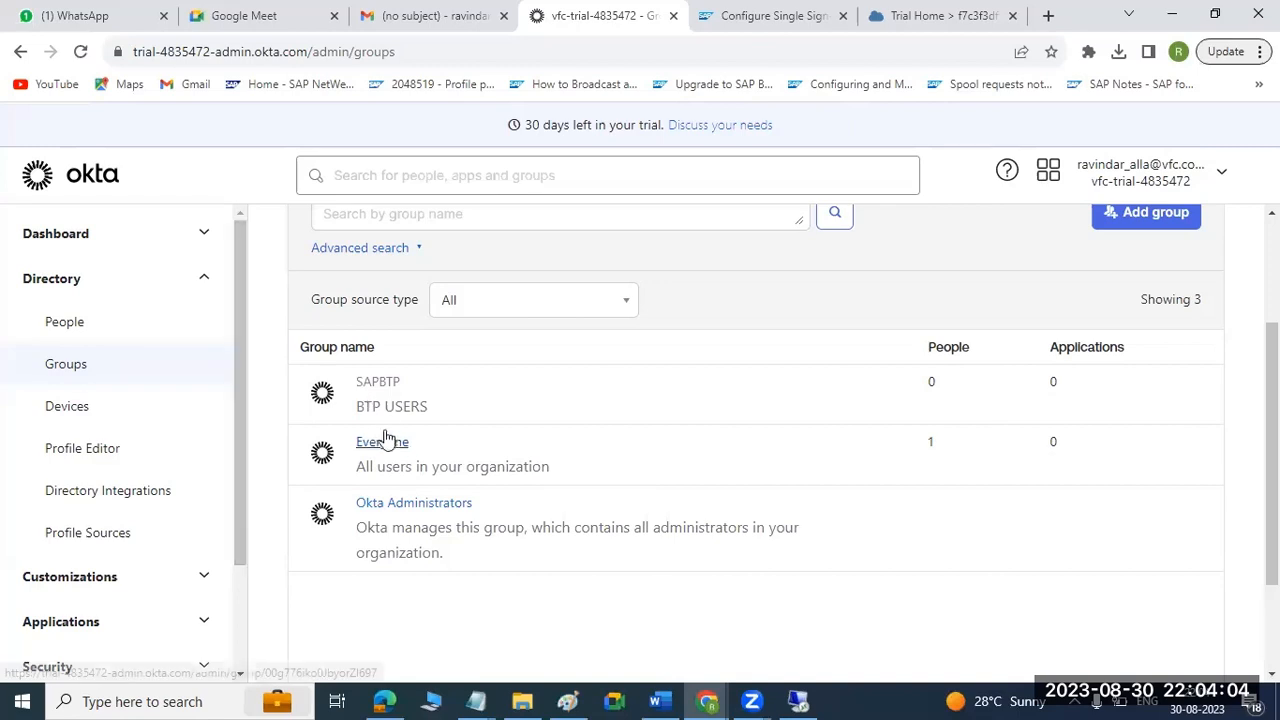
Start adding a person to the directory and fill in their first name and primary email.
click(108, 326)
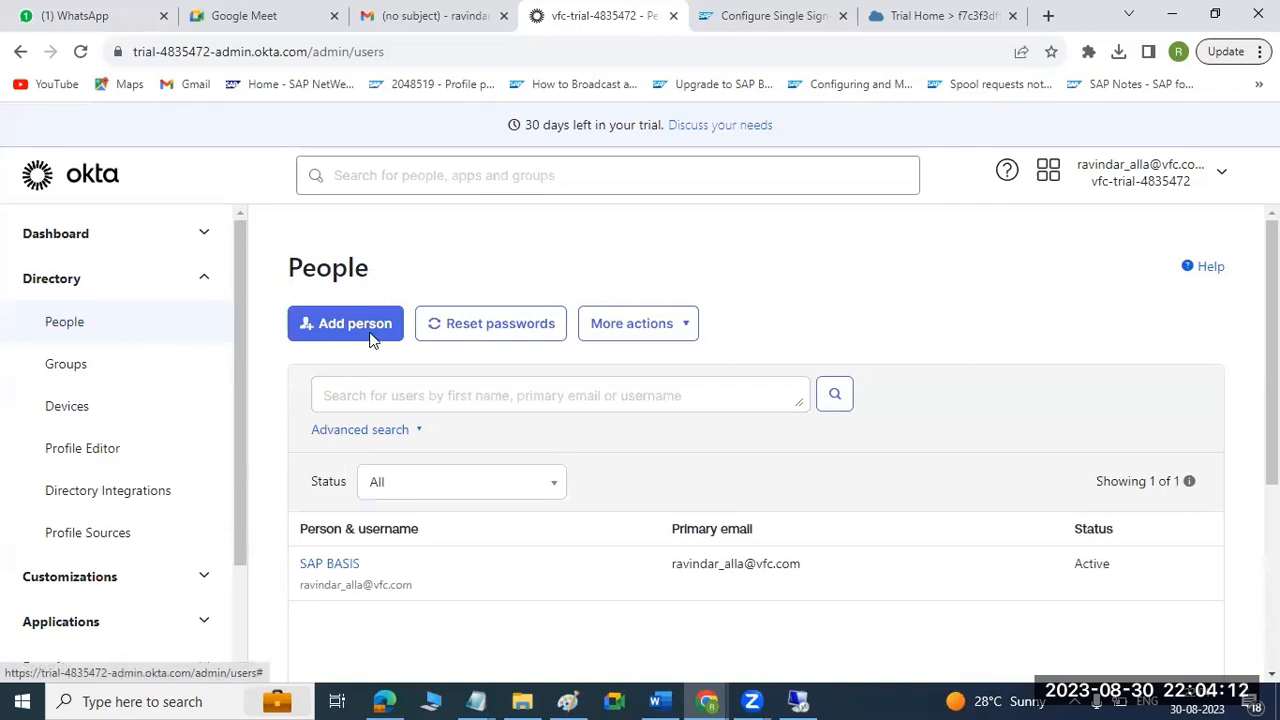
click(370, 340)
click(641, 255)
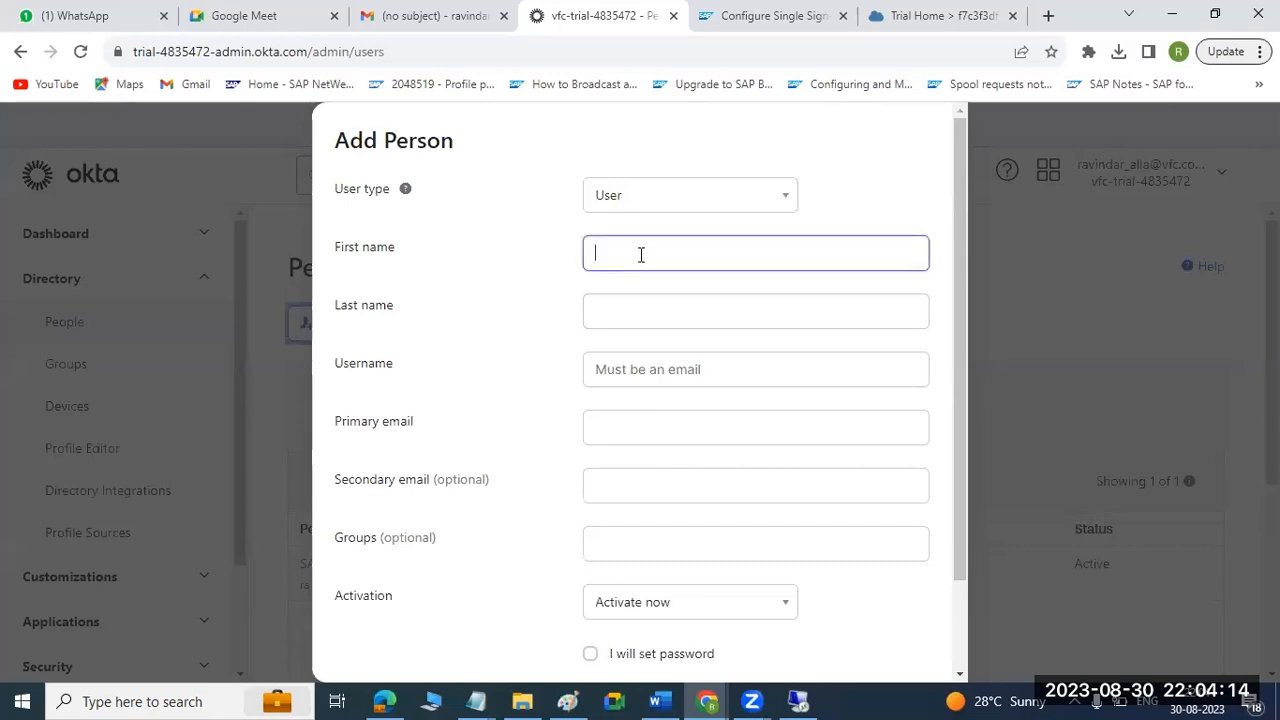
text(RAVI)
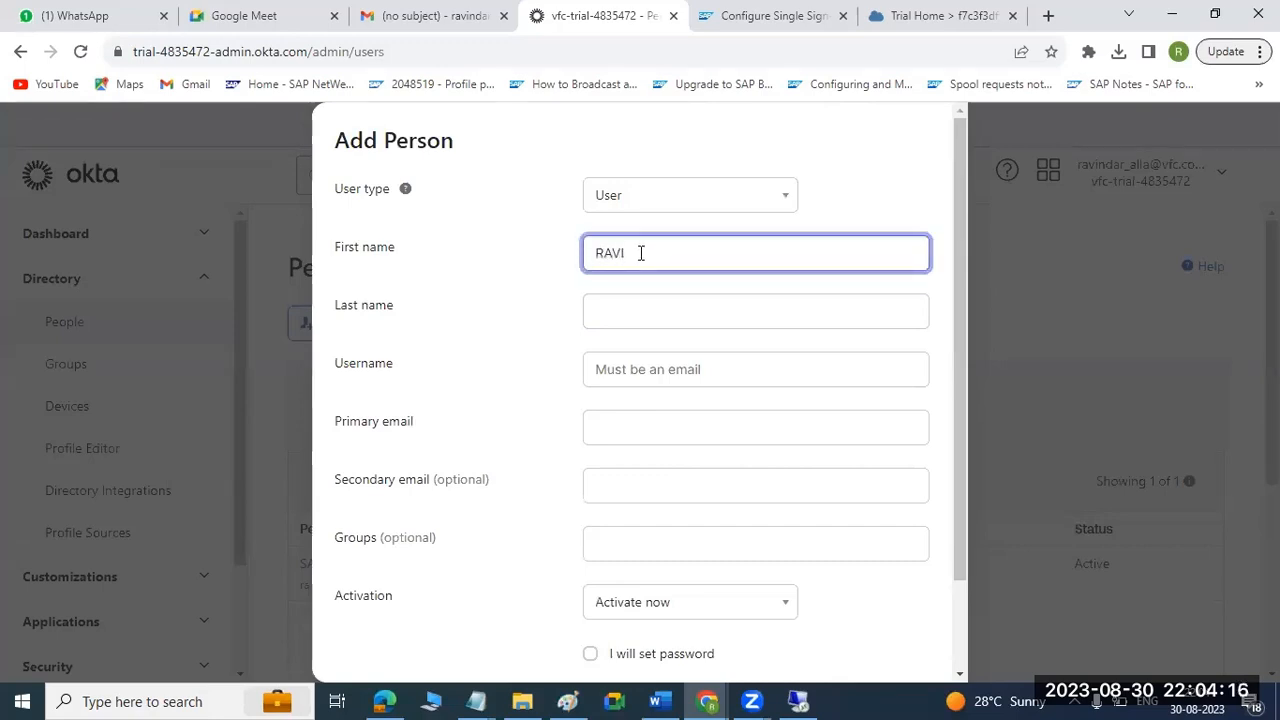
click(617, 421)
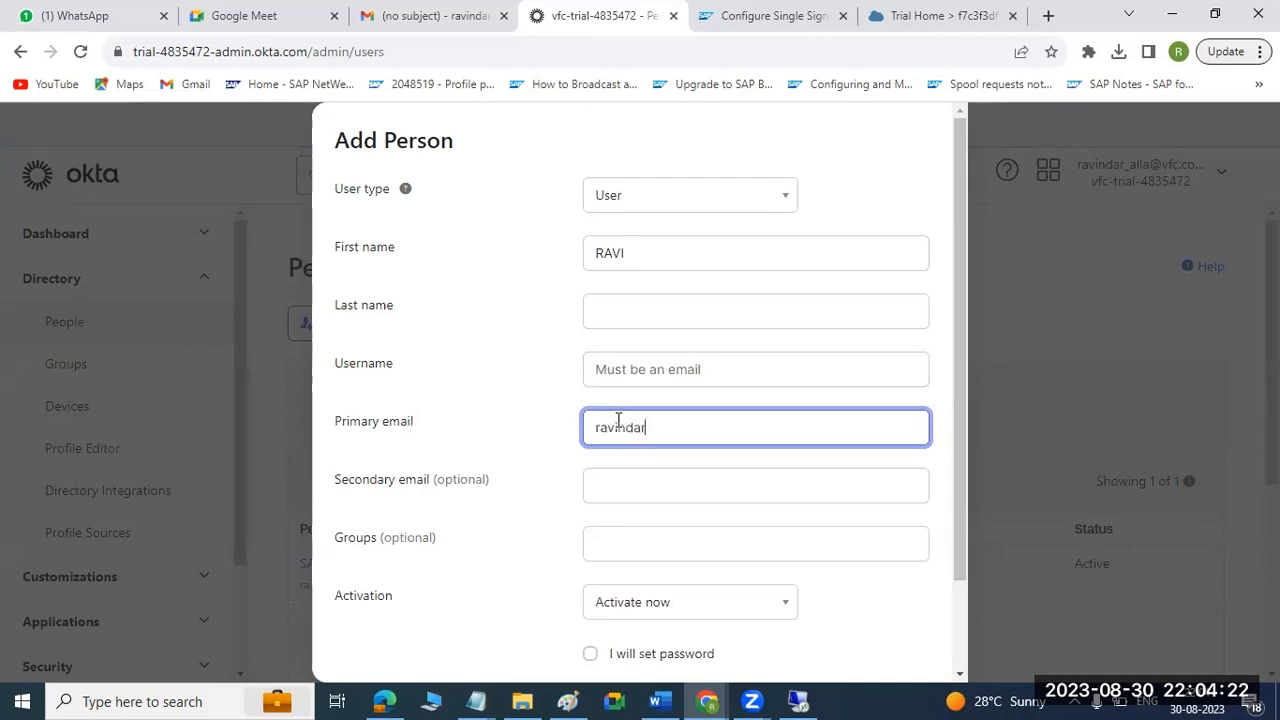
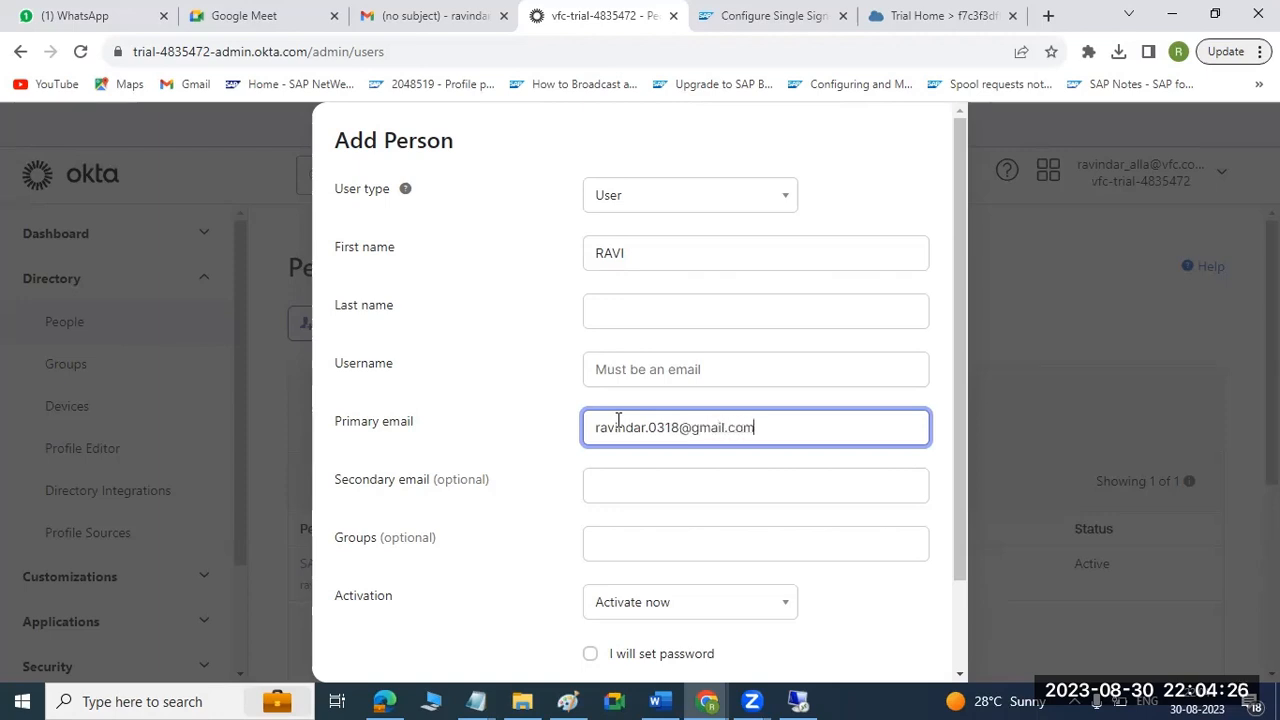
Assign the new person to the SAPBTP group and try to save the entry with Activate now.
scroll(645, 452, down, 2)
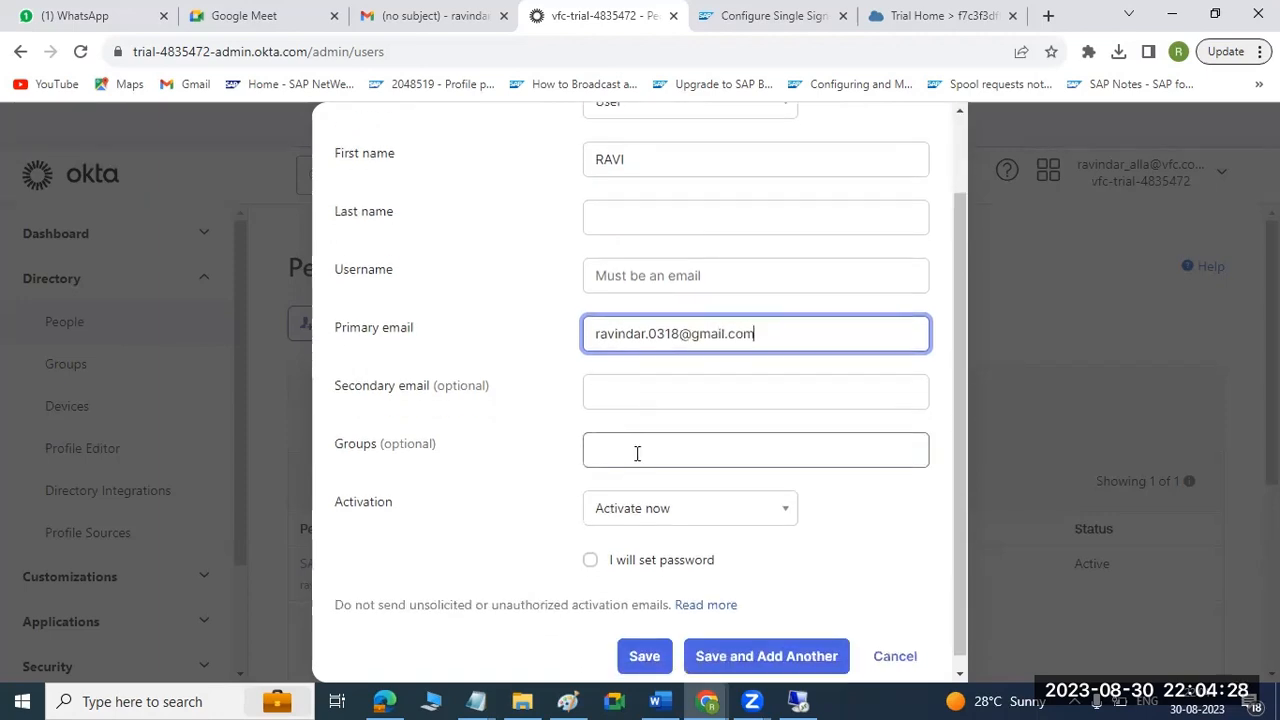
click(635, 453)
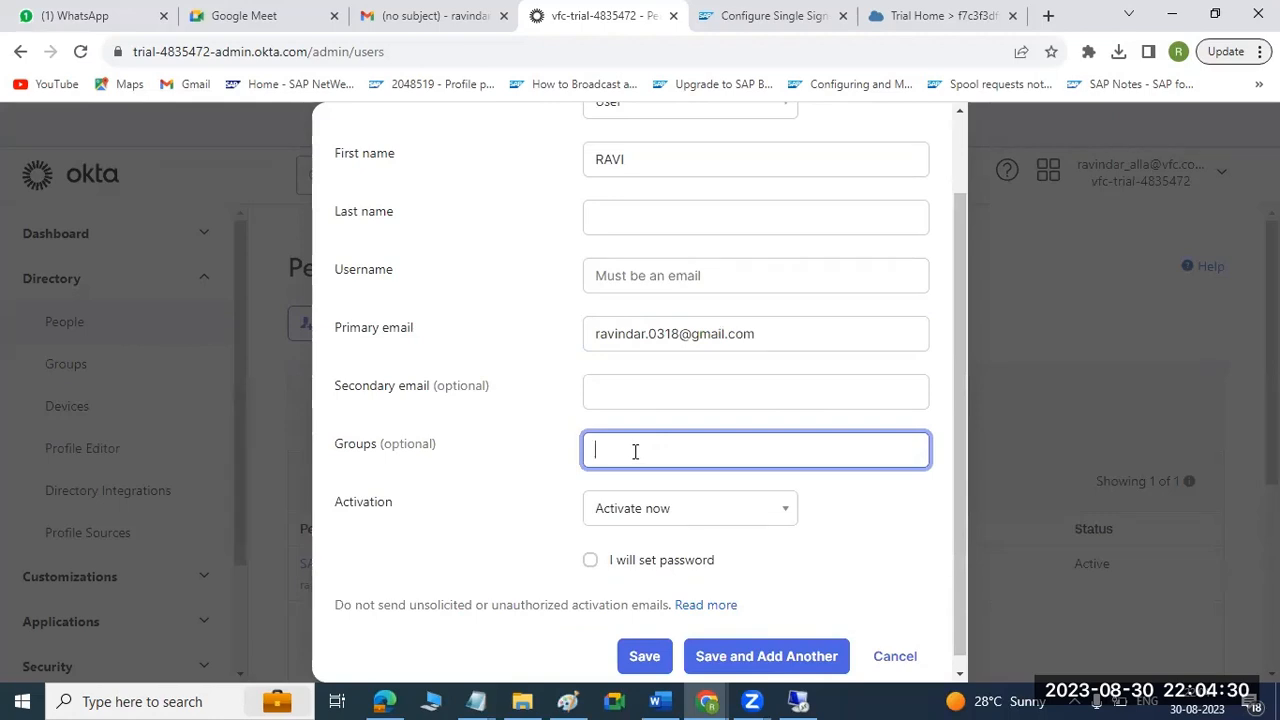
scroll(634, 457, up, 1)
scroll(634, 457, down, 1)
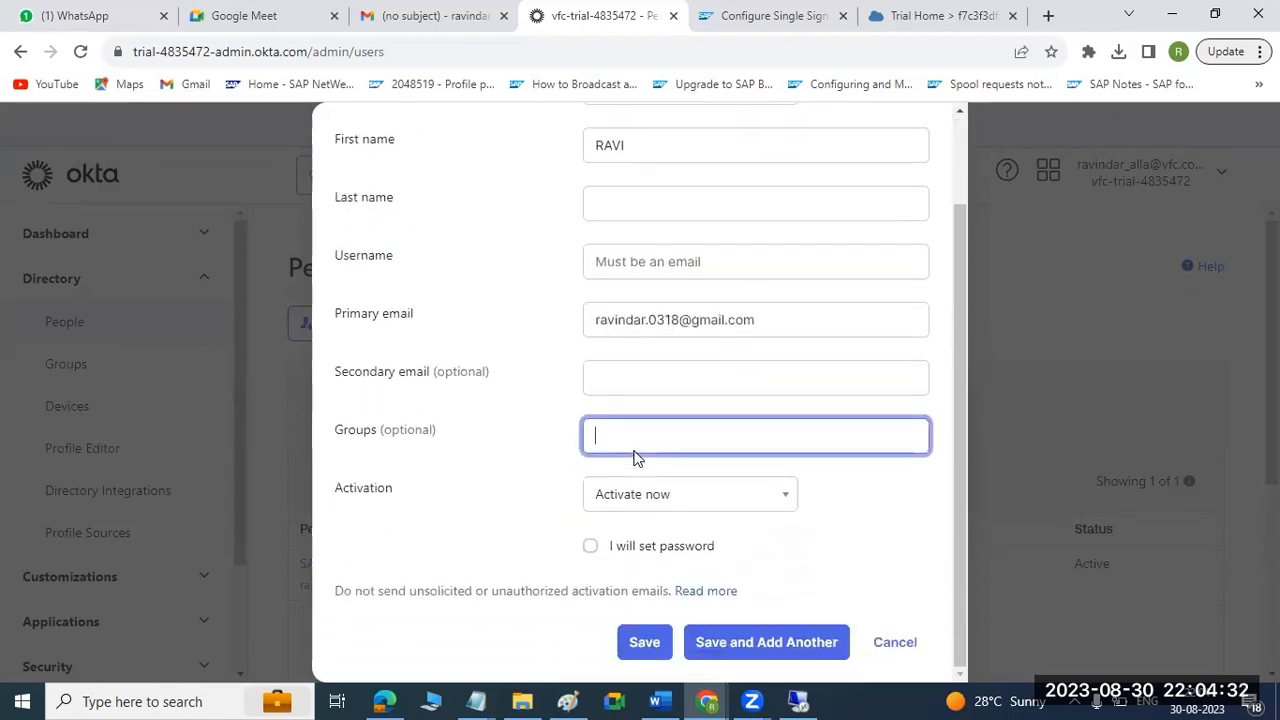
text(SAPBTP)
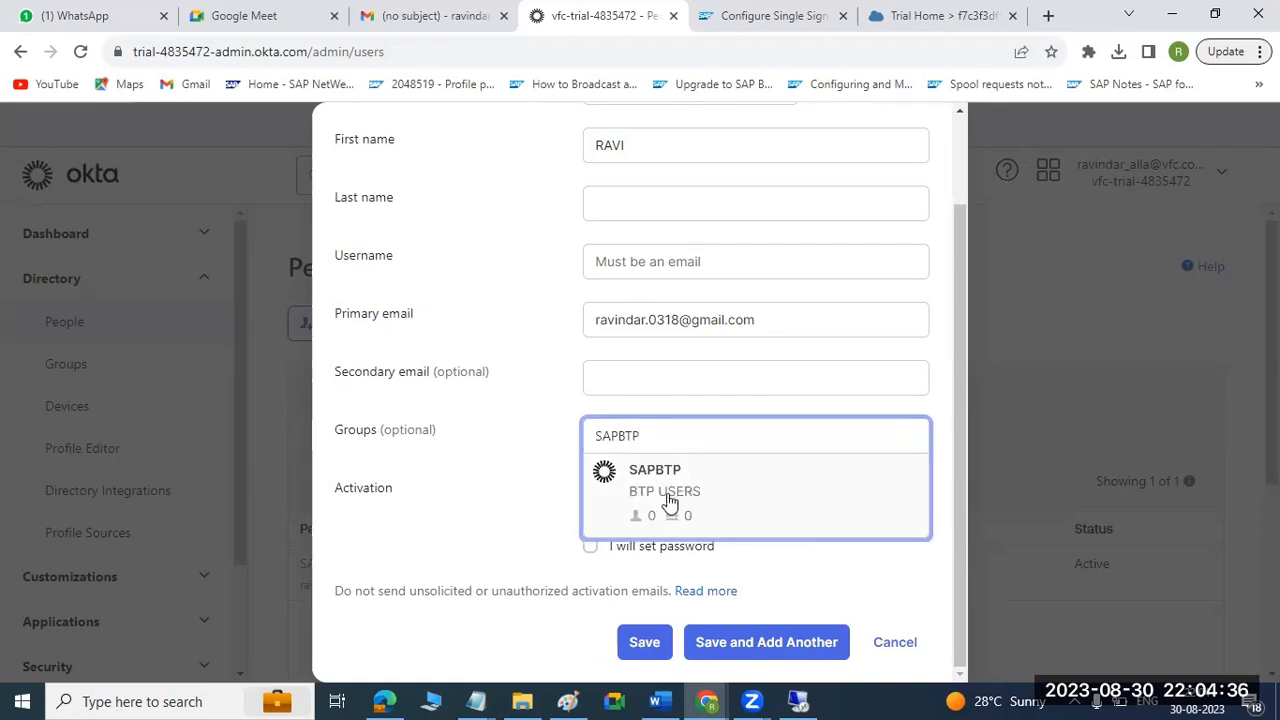
click(664, 488)
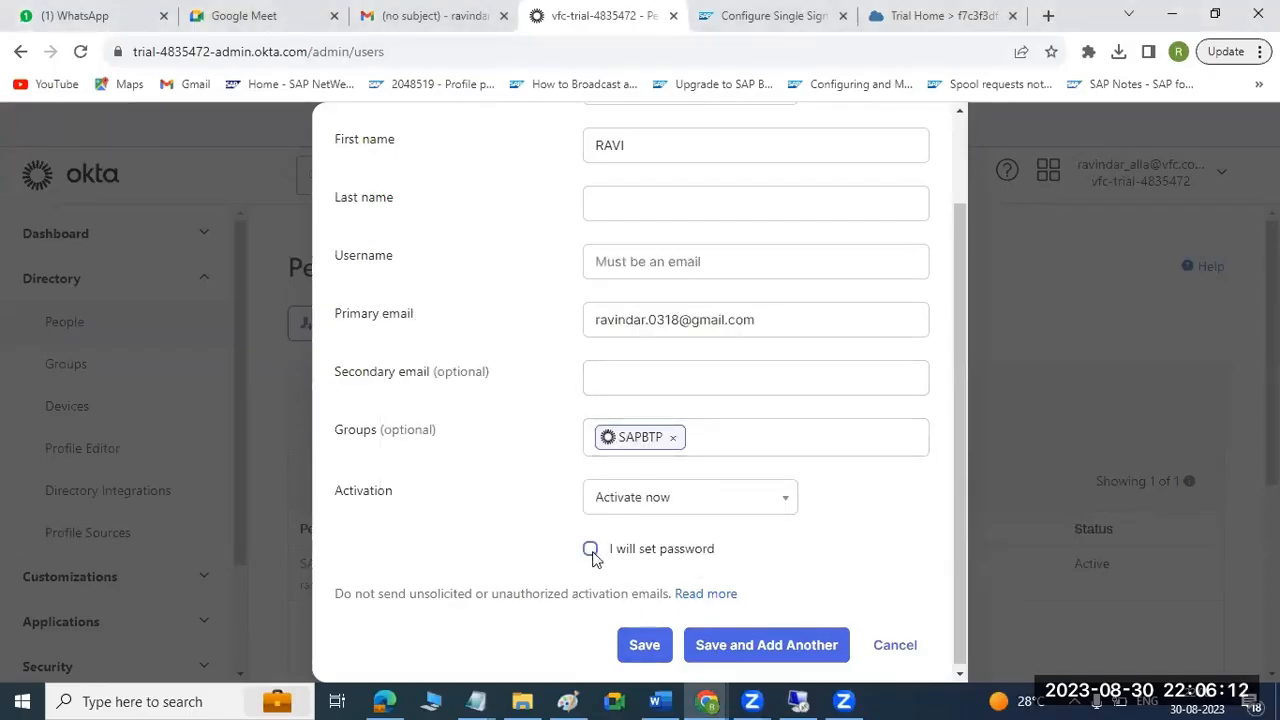
click(640, 655)
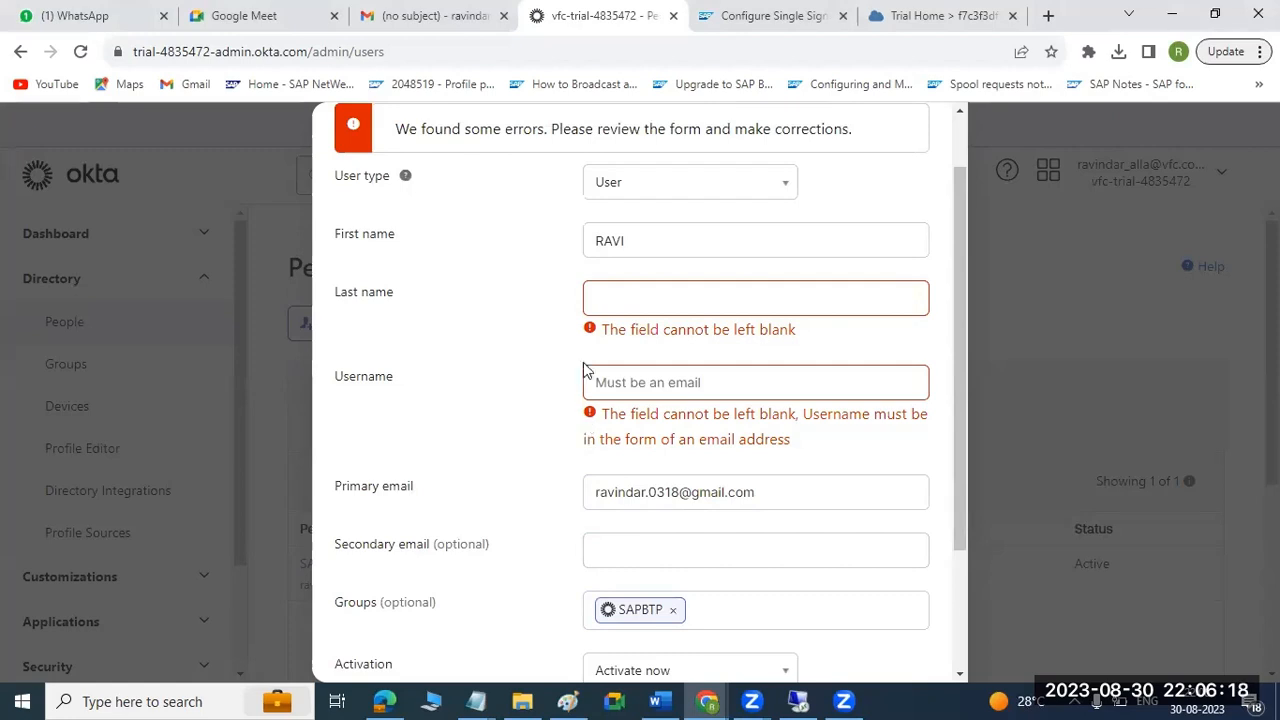
Fill in the person's last name, reuse the primary email as the username, and save the person.
click(608, 299)
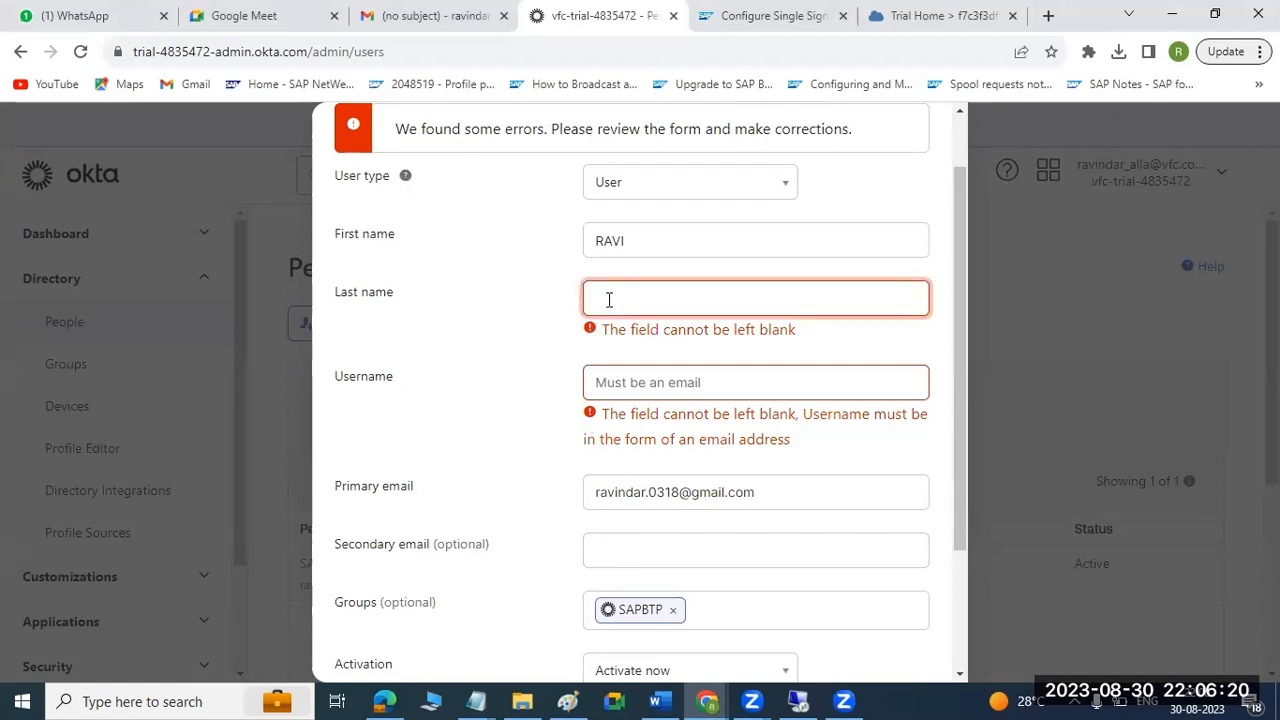
text(SAP)
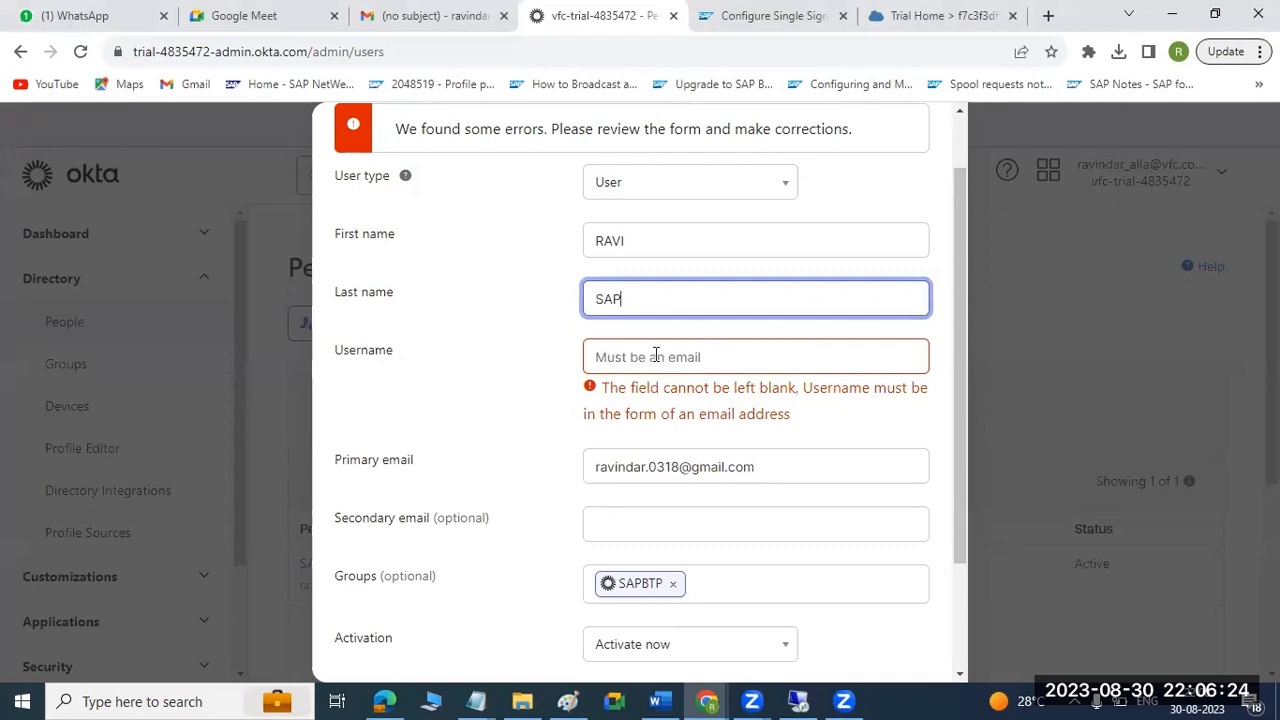
click(681, 474)
key(ctrl+a)
key(ctrl+c)
click(631, 367)
key(ctrl+v)
scroll(671, 474, down, 1)
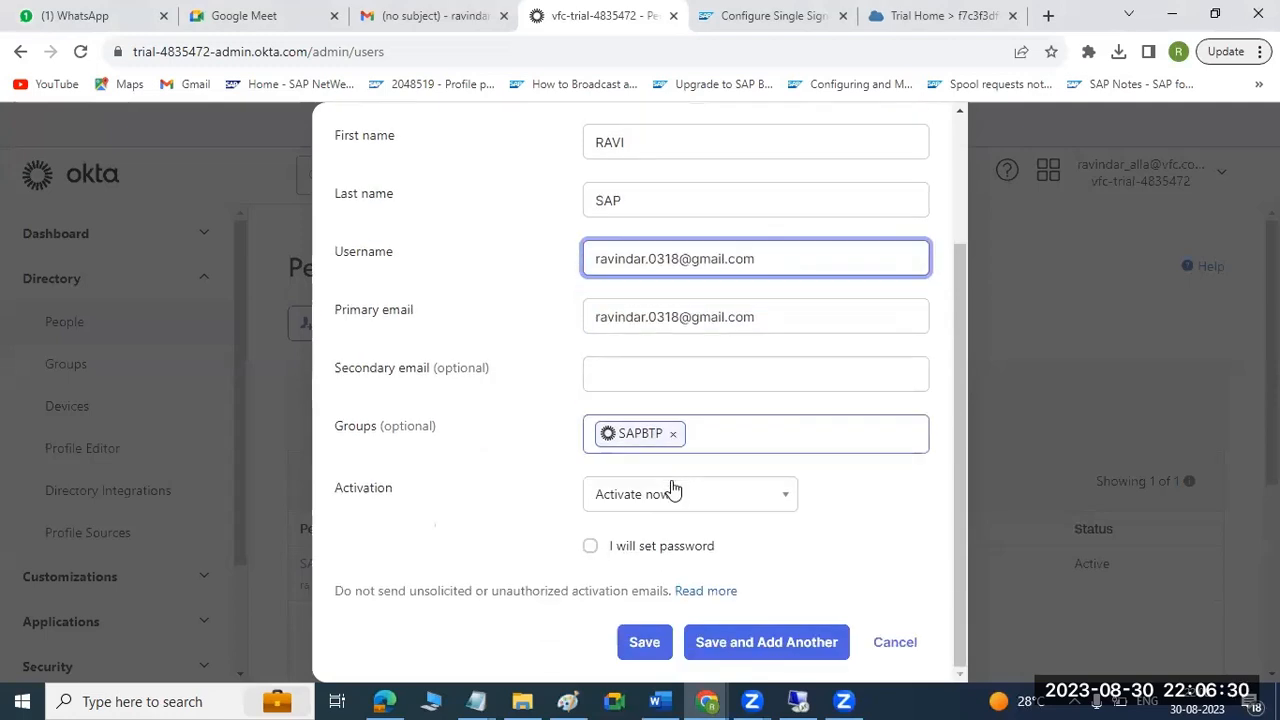
click(644, 642)
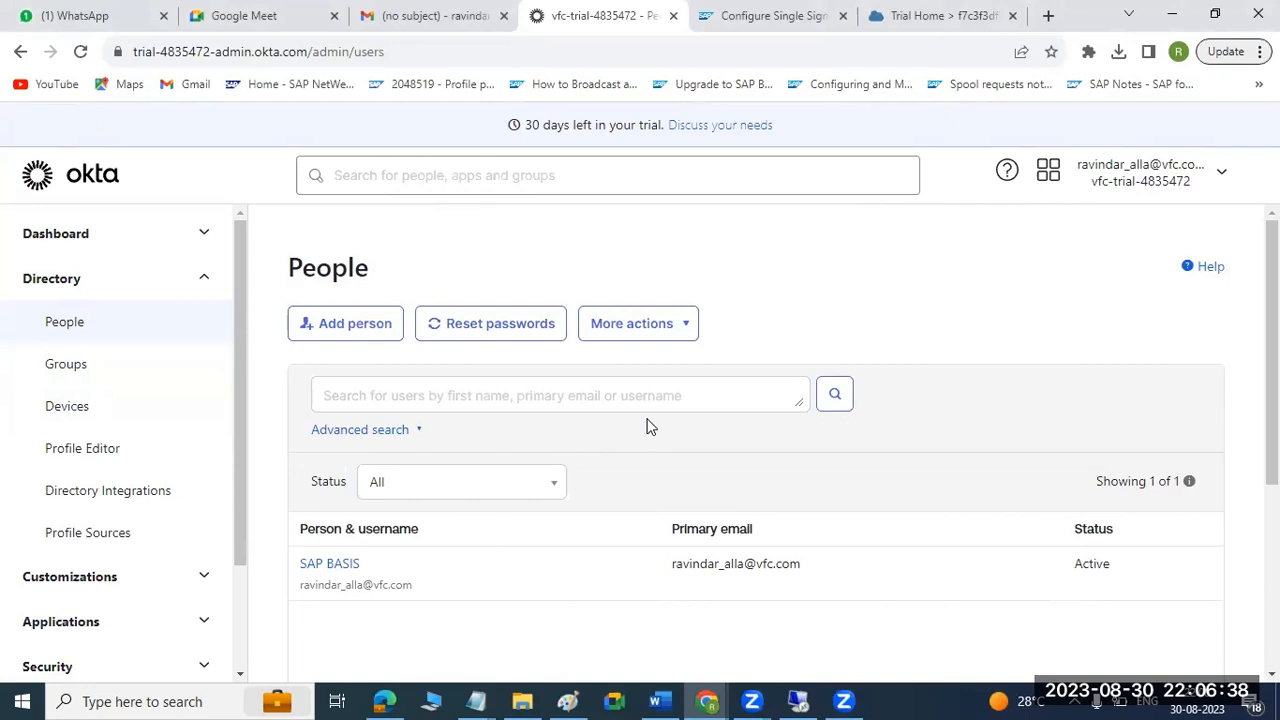
Open the SAPBTP group from the groups list and check its members.
click(82, 376)
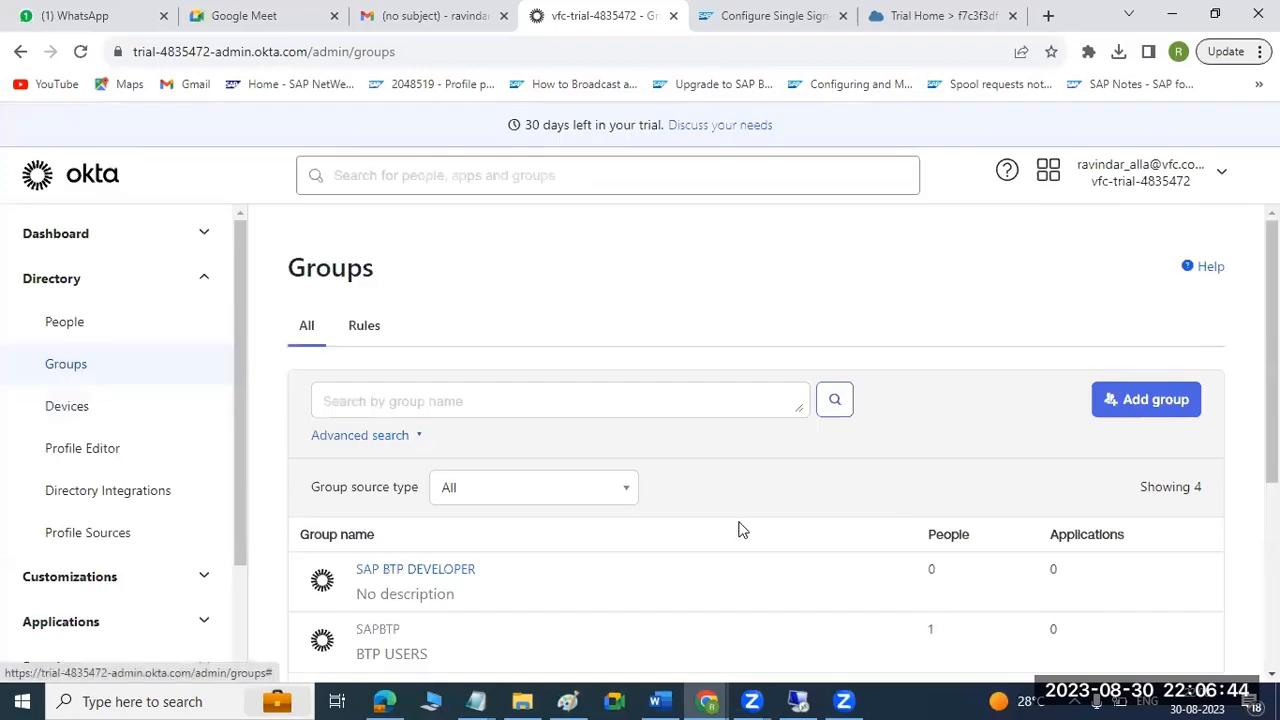
scroll(735, 530, down, 1)
scroll(610, 542, down, 1)
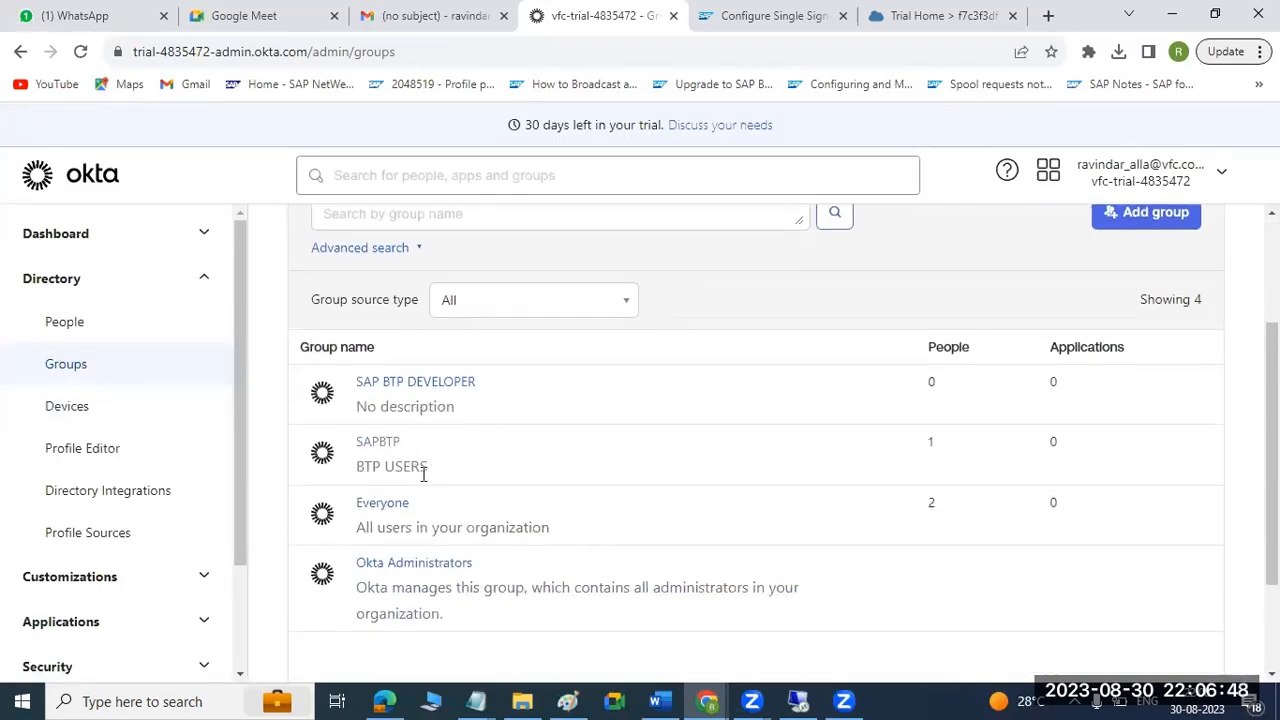
click(378, 443)
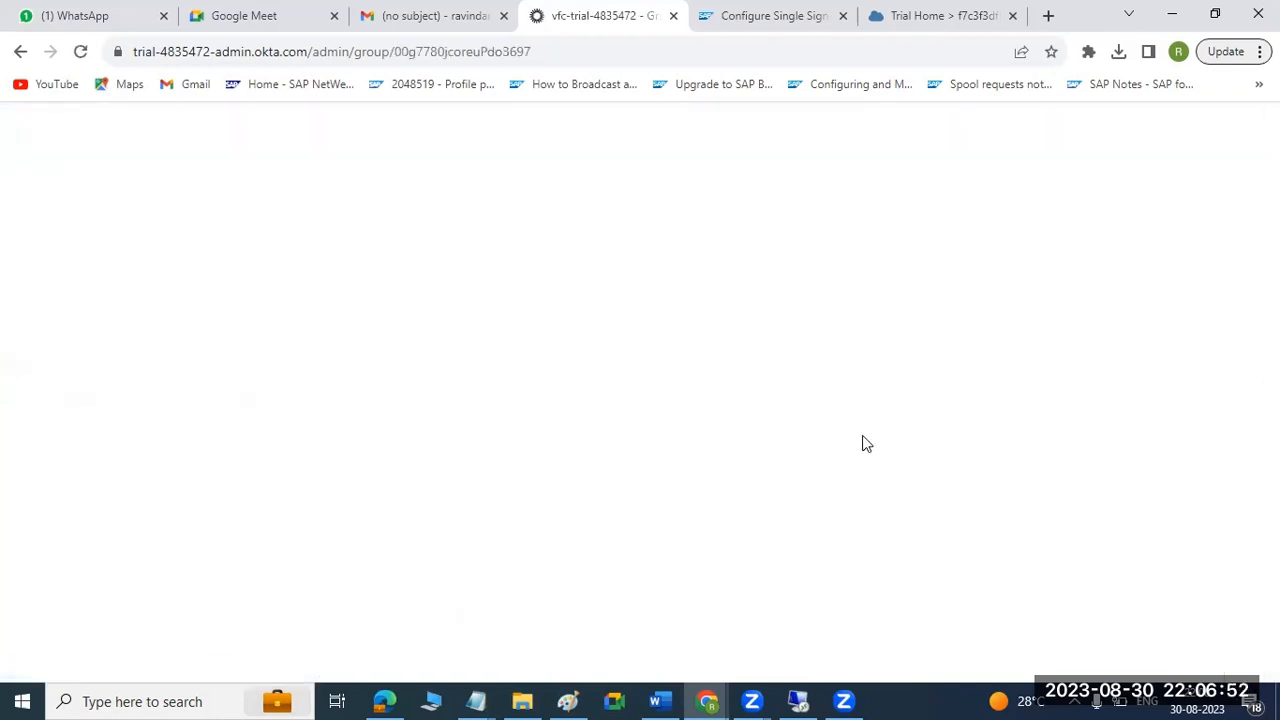
scroll(862, 443, down, 4)
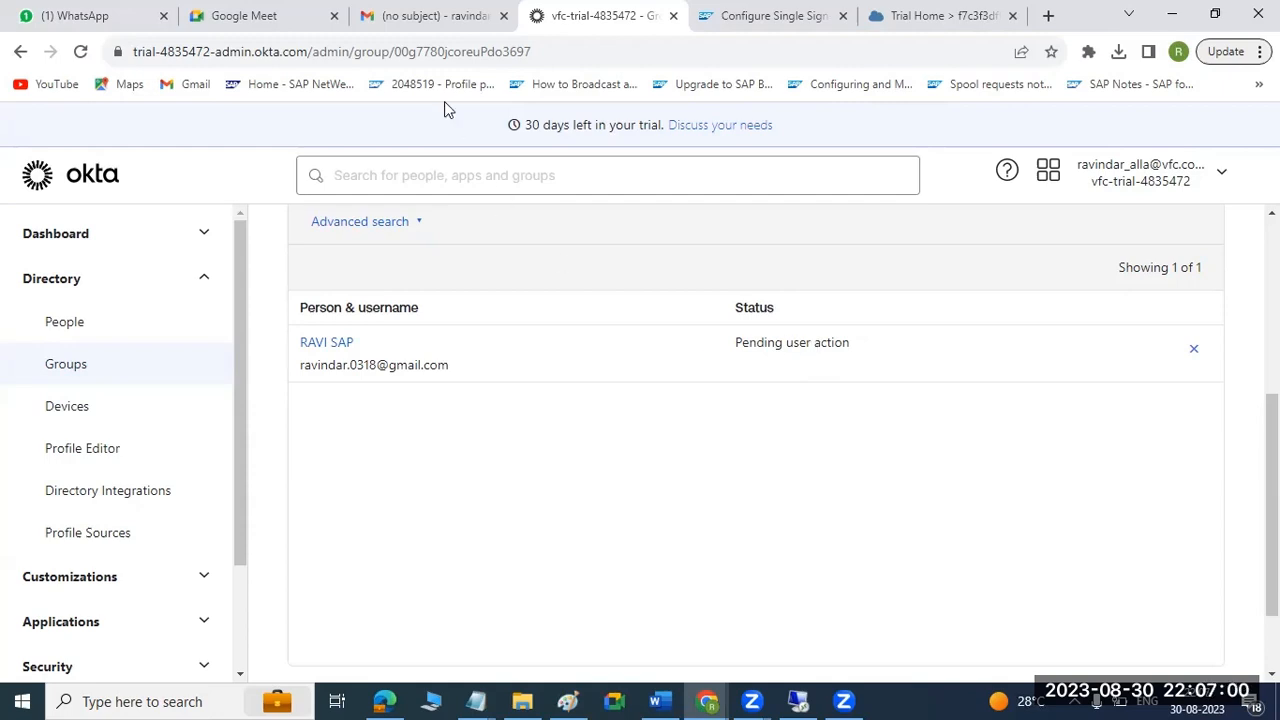
Switch to Gmail, refresh the inbox, and read the "Welcome to Okta!" activation email.
click(425, 12)
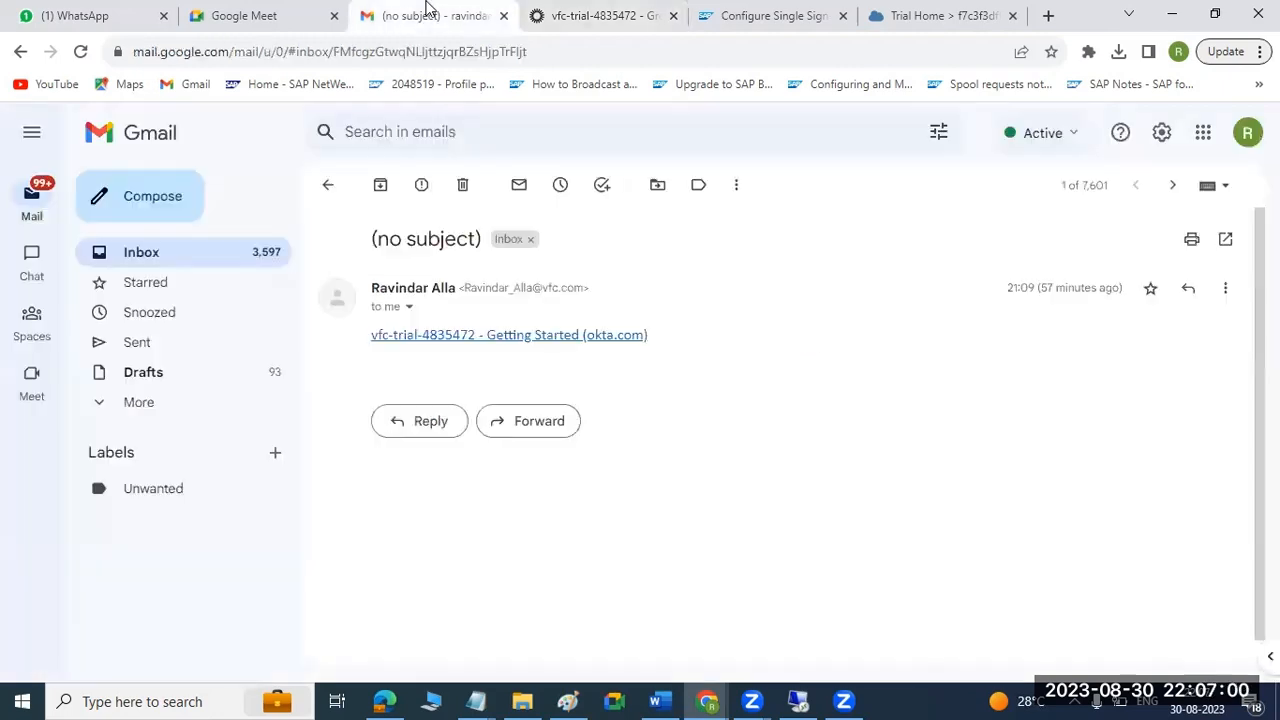
click(143, 256)
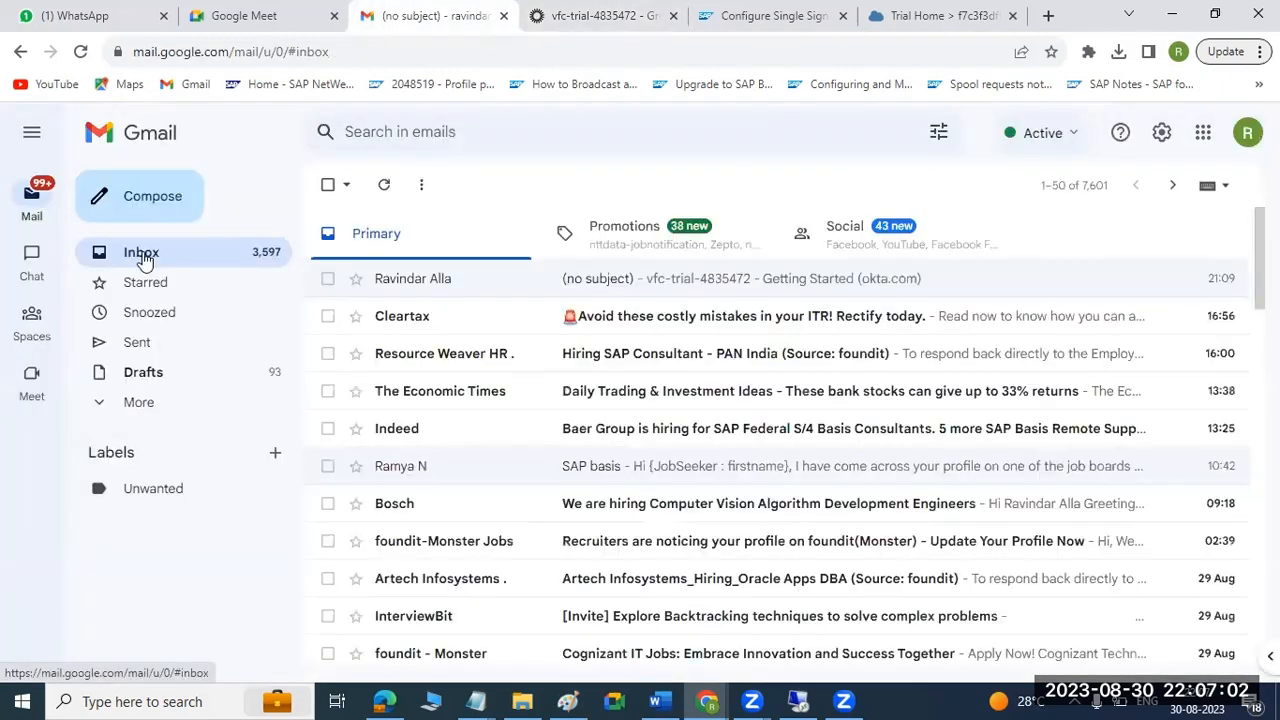
click(384, 186)
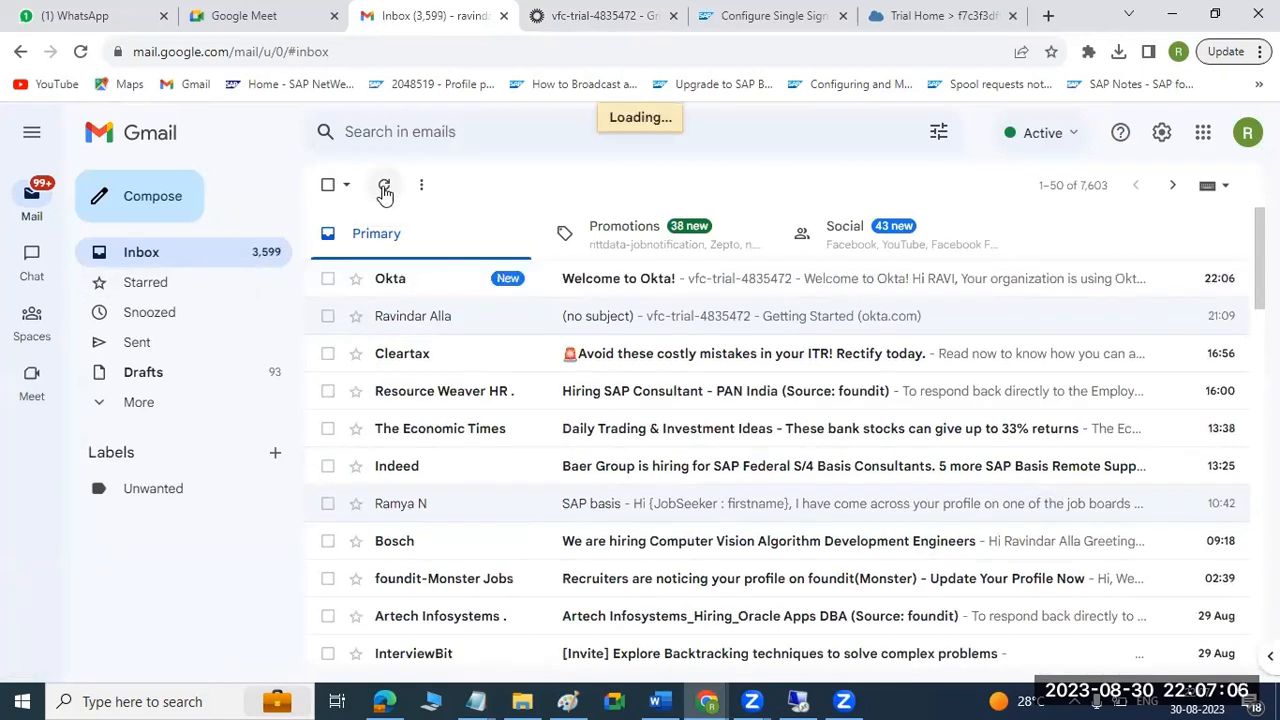
click(645, 285)
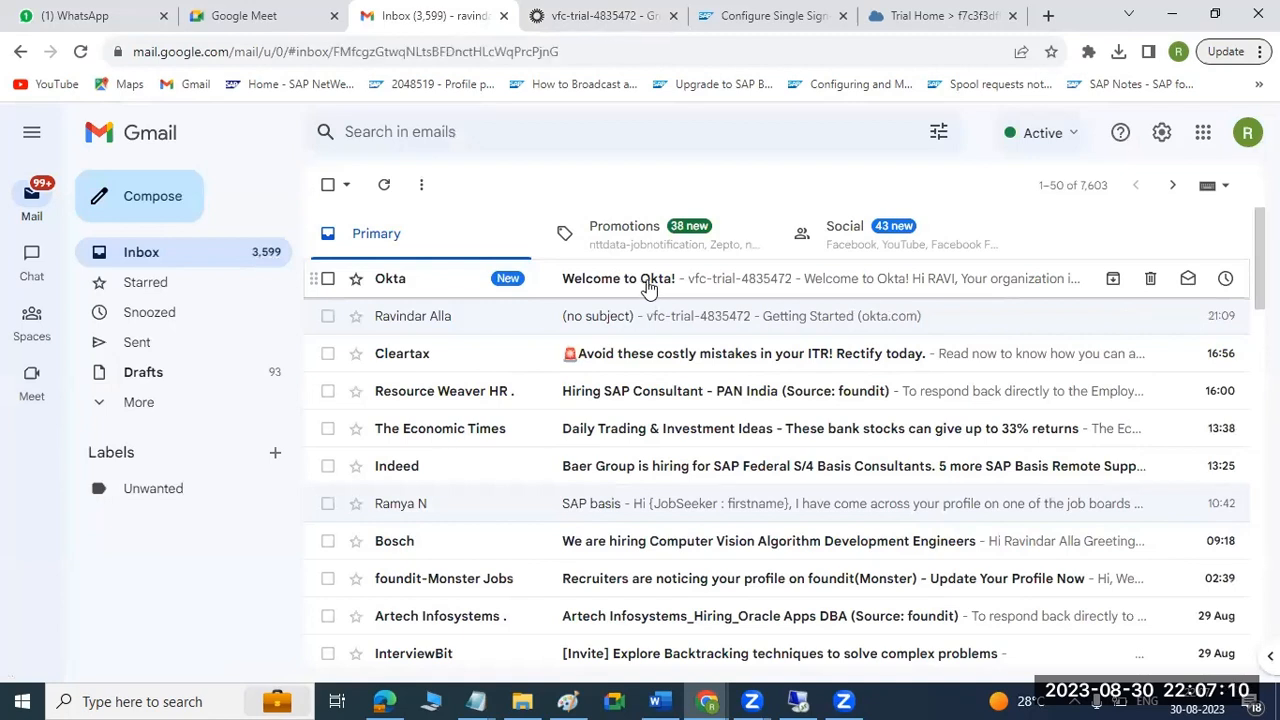
scroll(699, 348, down, 2)
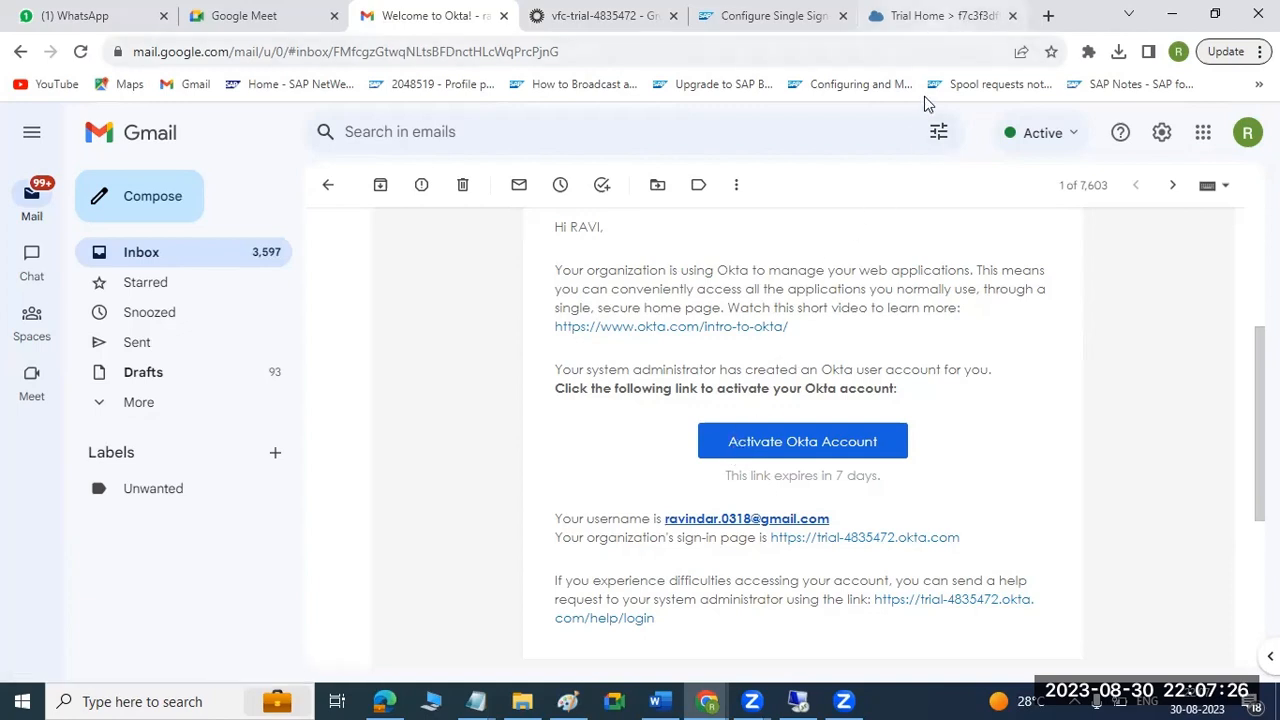
Look at the dev01 trust configuration in SAP BTP Cockpit and return to the SAPBTP group in Okta.
click(942, 16)
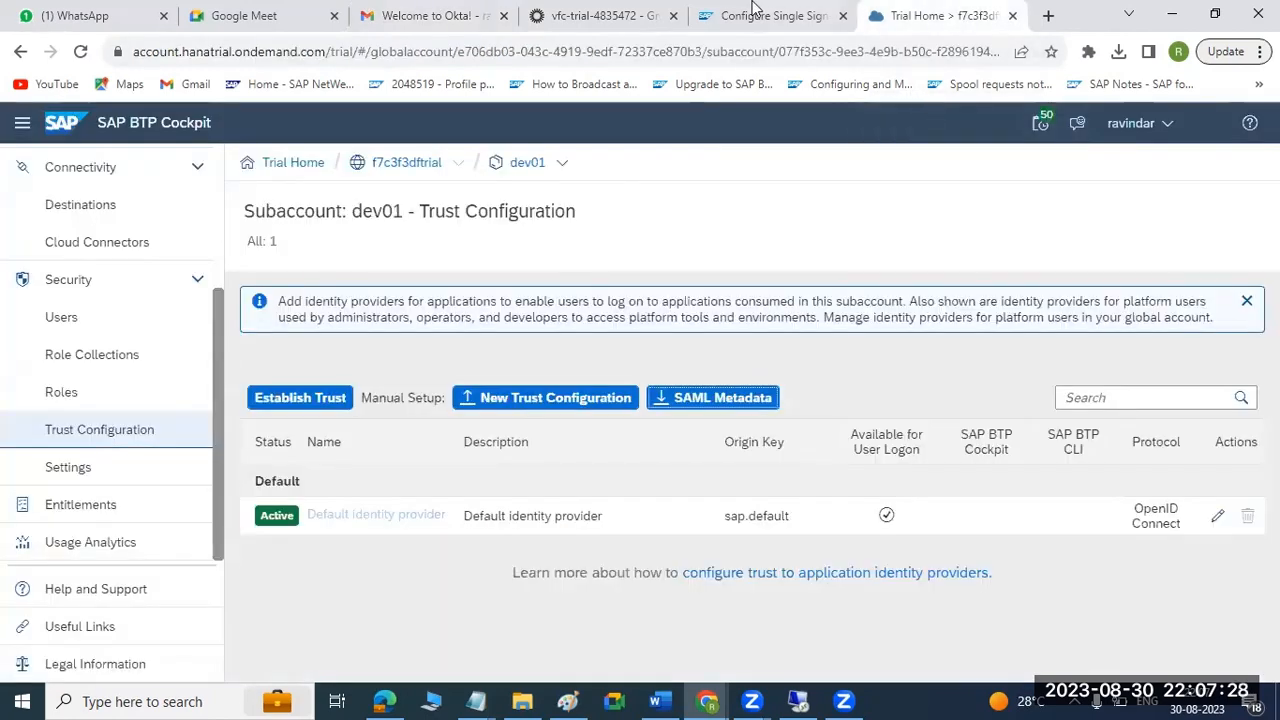
click(603, 12)
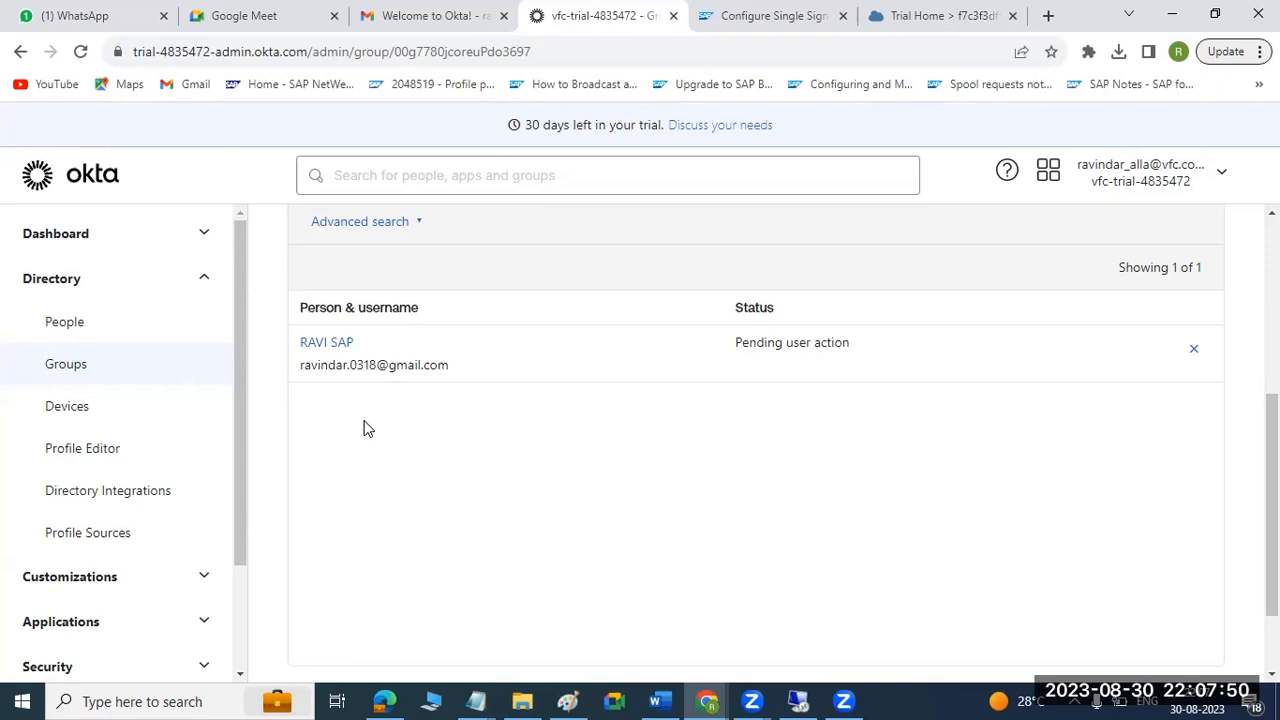
Check the member's status in the SAPBTP group and read the Word guide's pages on assigning the user and app to the group.
drag(736, 348, 851, 357)
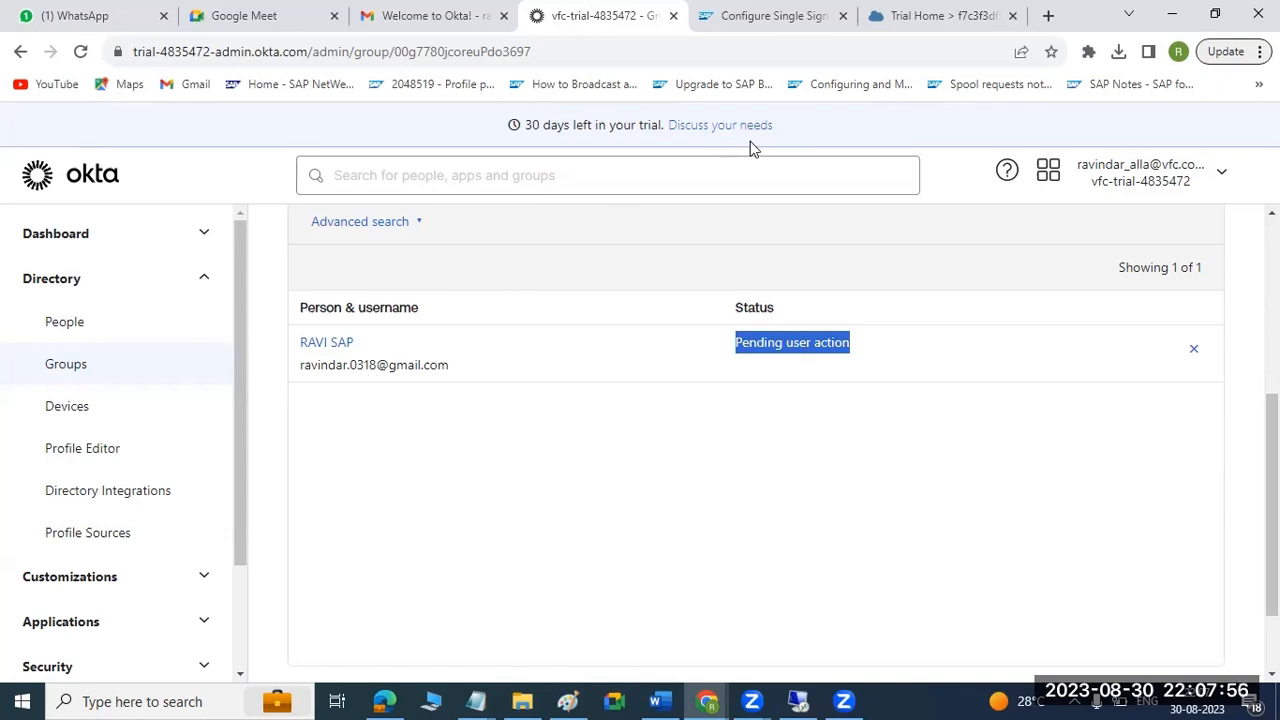
click(662, 701)
scroll(621, 514, up, 3)
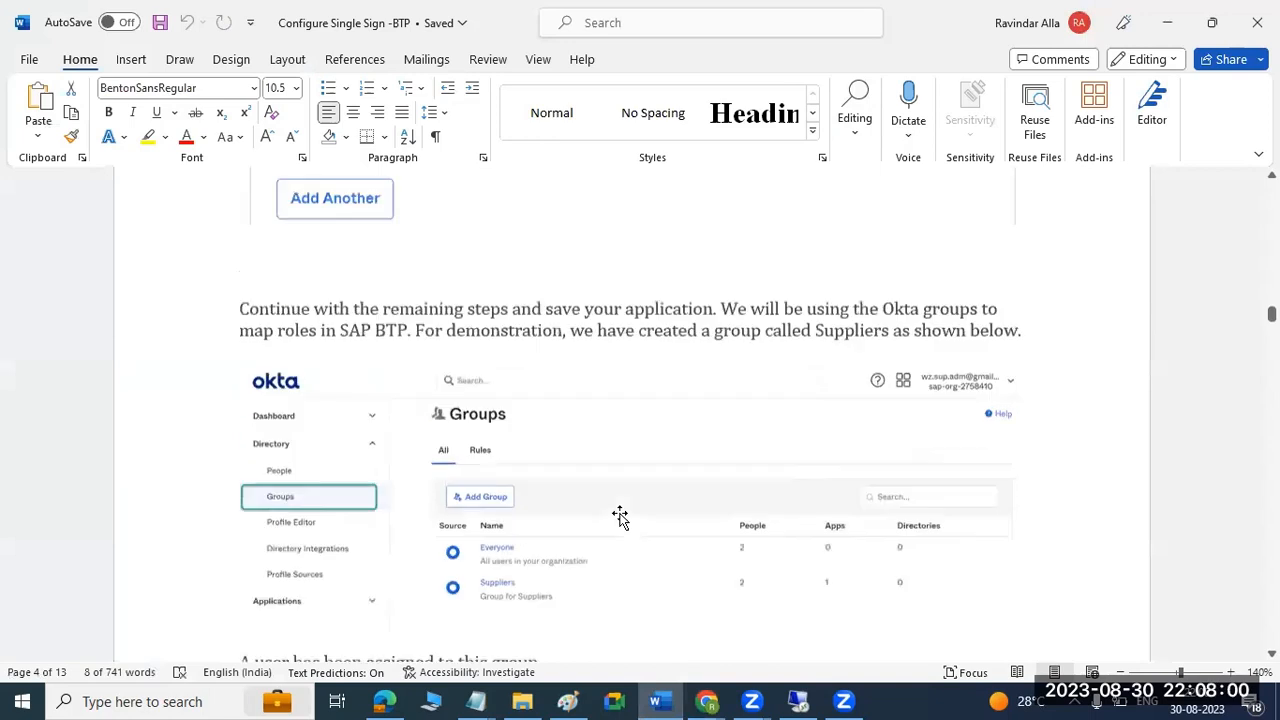
scroll(571, 517, down, 6)
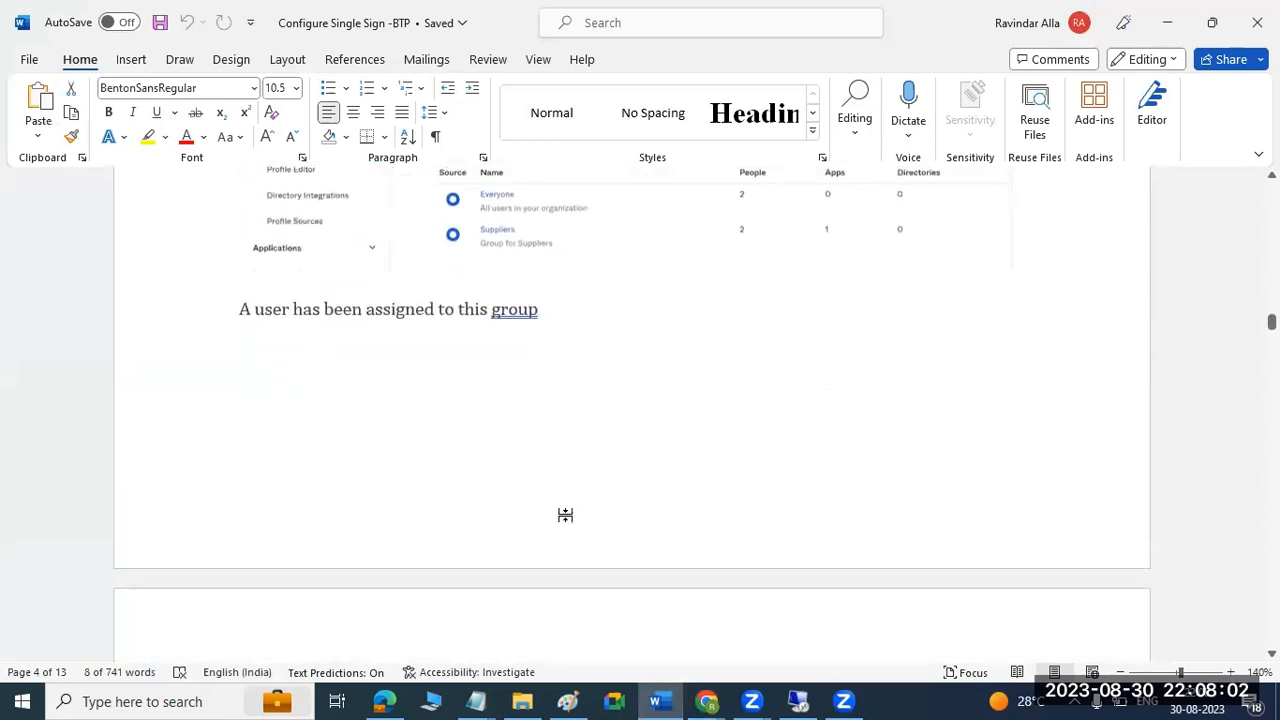
scroll(563, 514, down, 1)
drag(410, 255, 538, 250)
scroll(531, 454, down, 6)
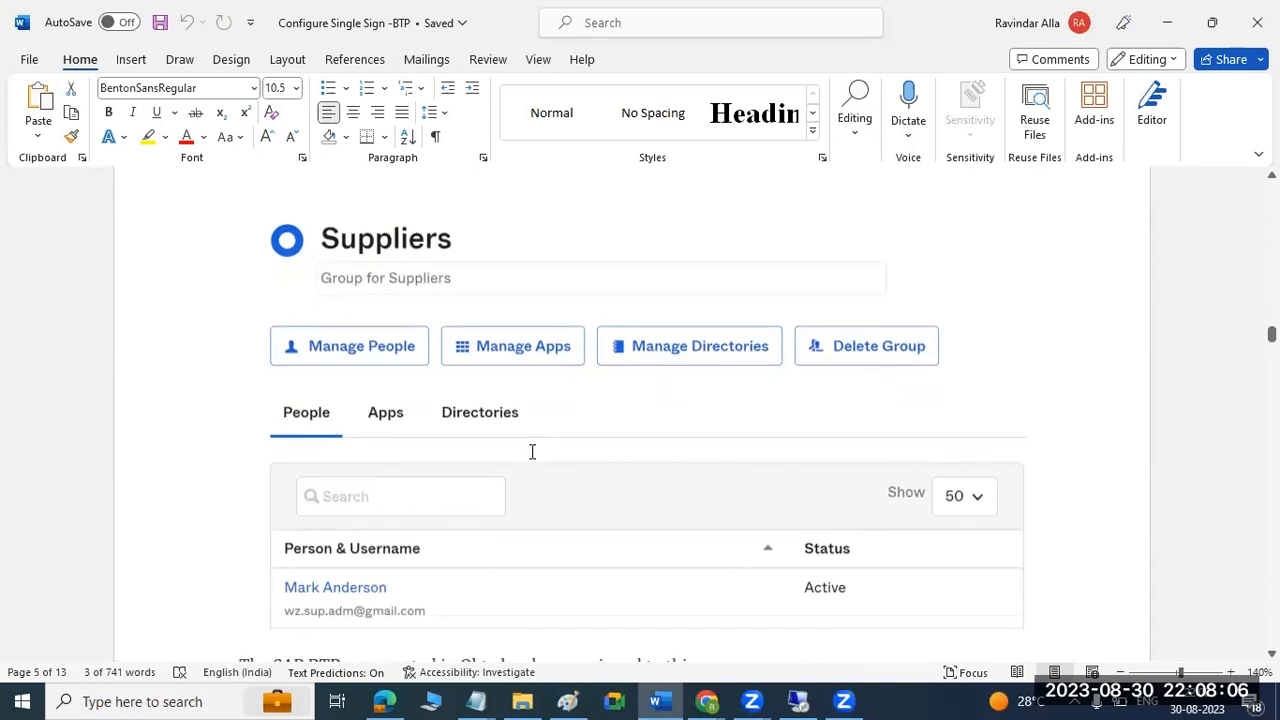
scroll(531, 454, down, 5)
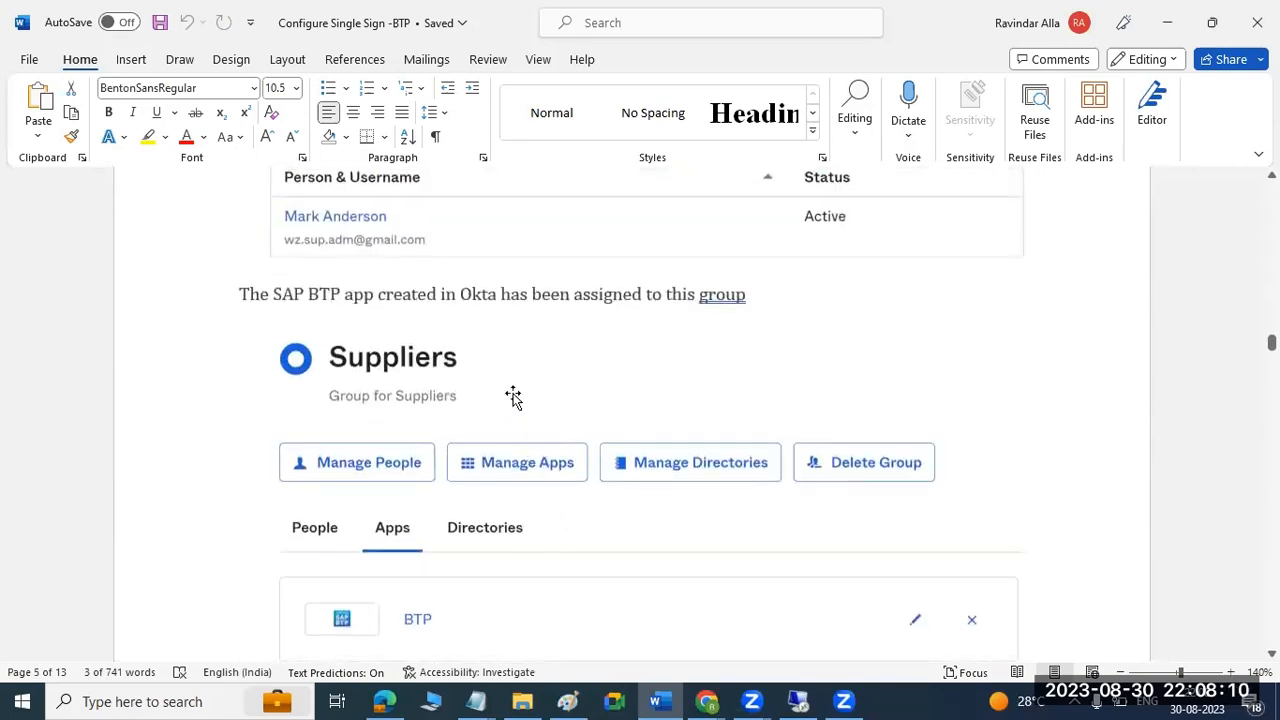
scroll(513, 397, down, 3)
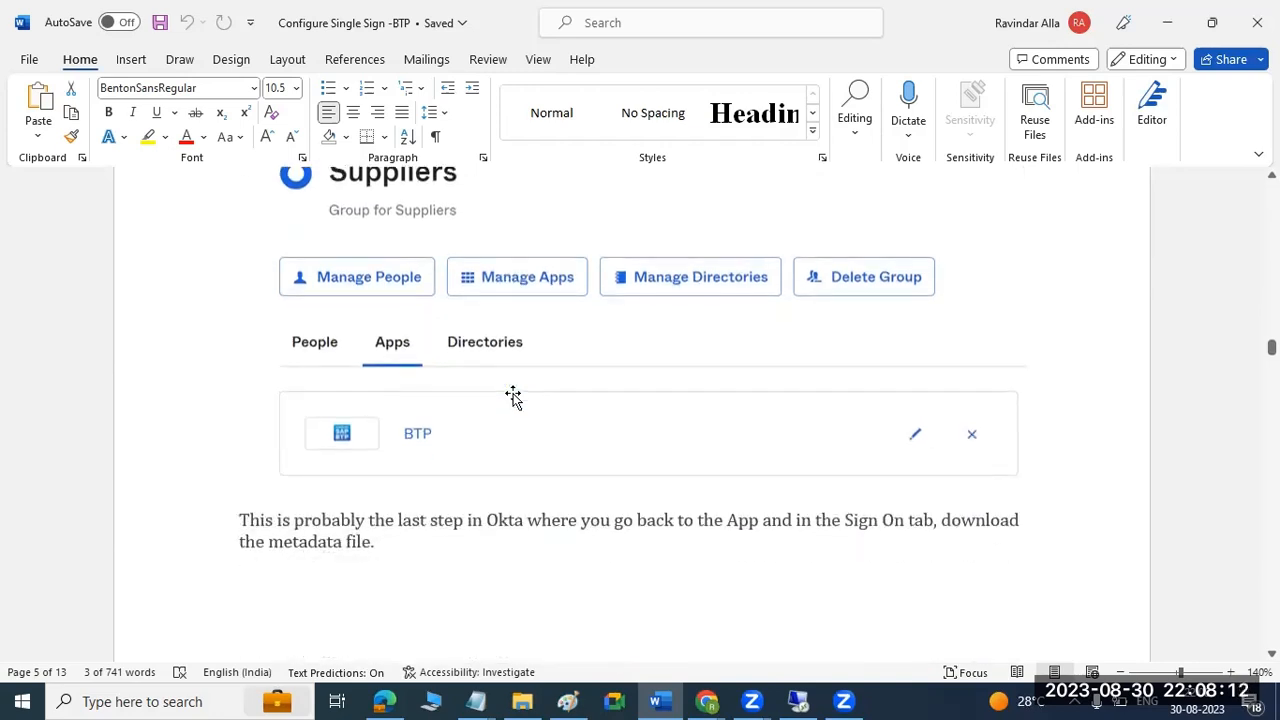
click(1171, 22)
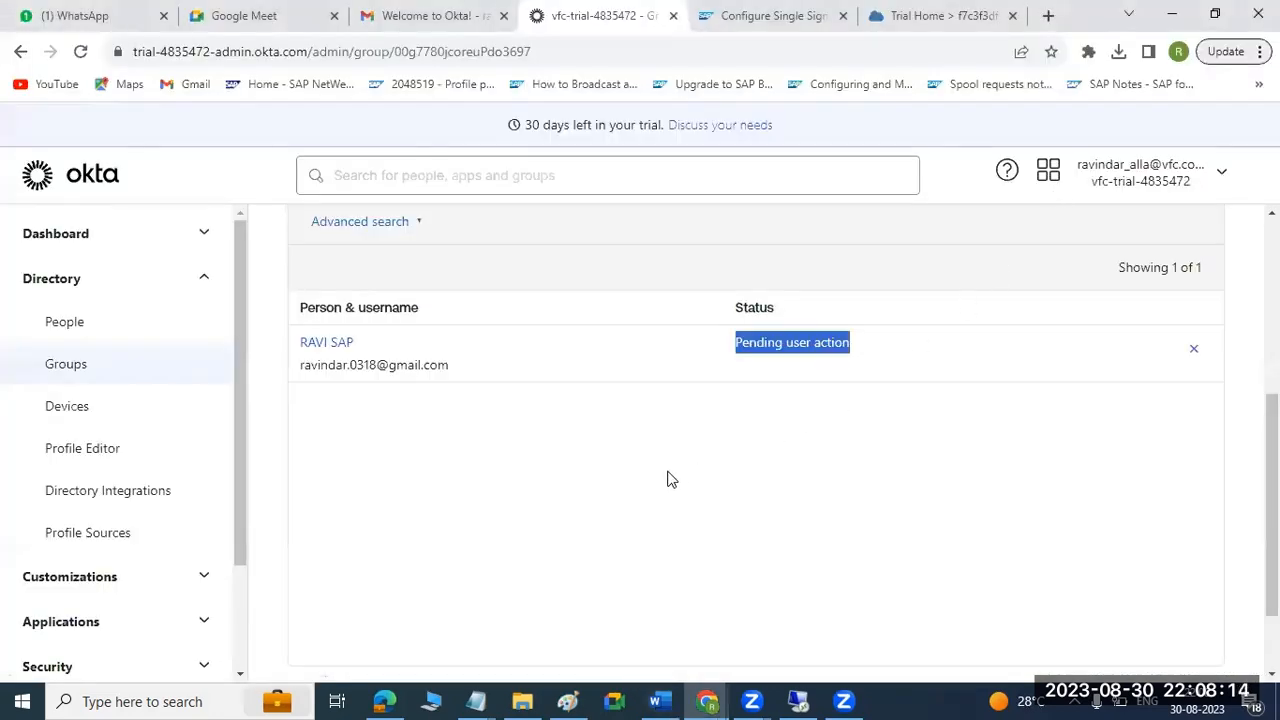
Assign the "SAP ECP - OKTA IDP" application to the SAPBTP group in Okta.
scroll(666, 477, up, 4)
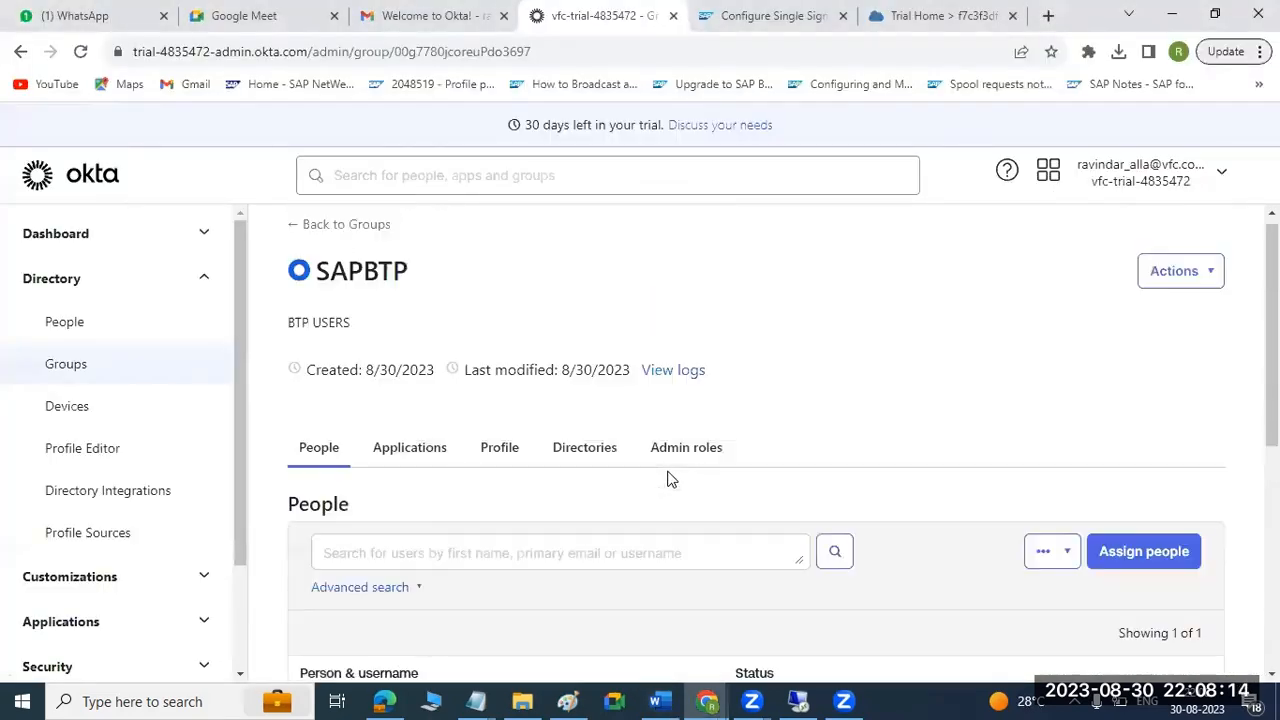
click(408, 462)
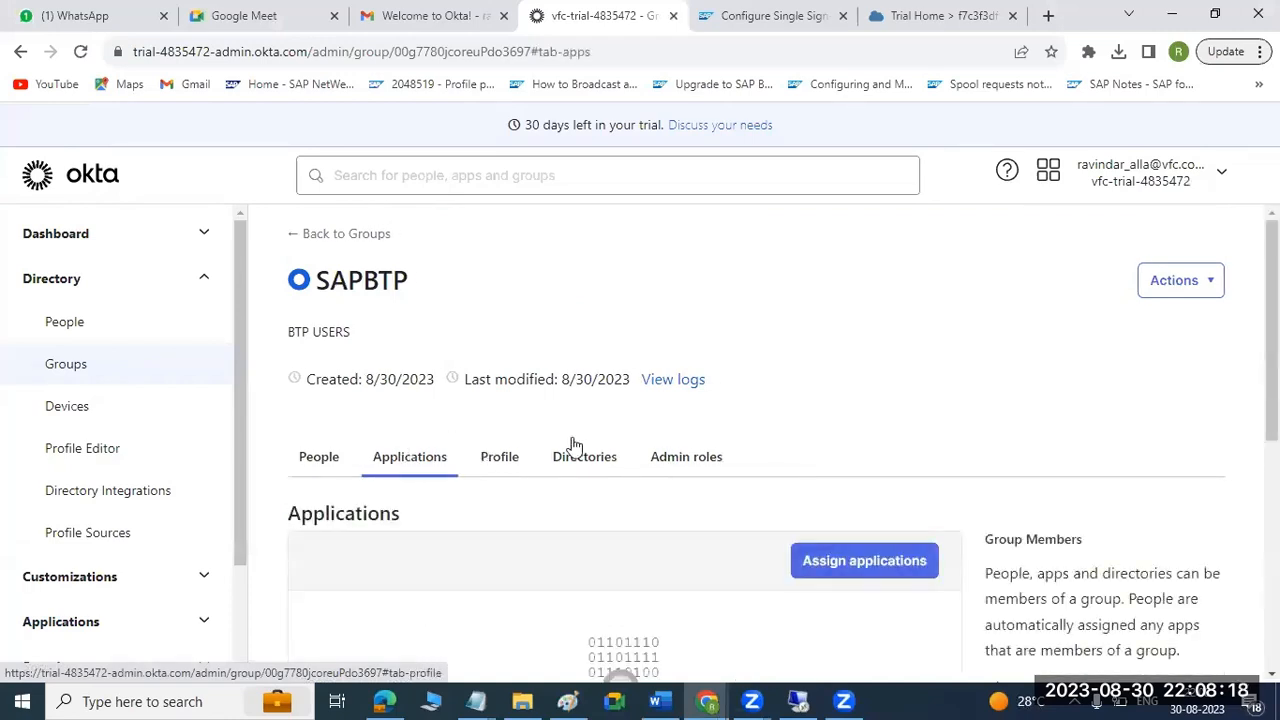
scroll(690, 447, down, 2)
scroll(700, 440, down, 1)
click(834, 375)
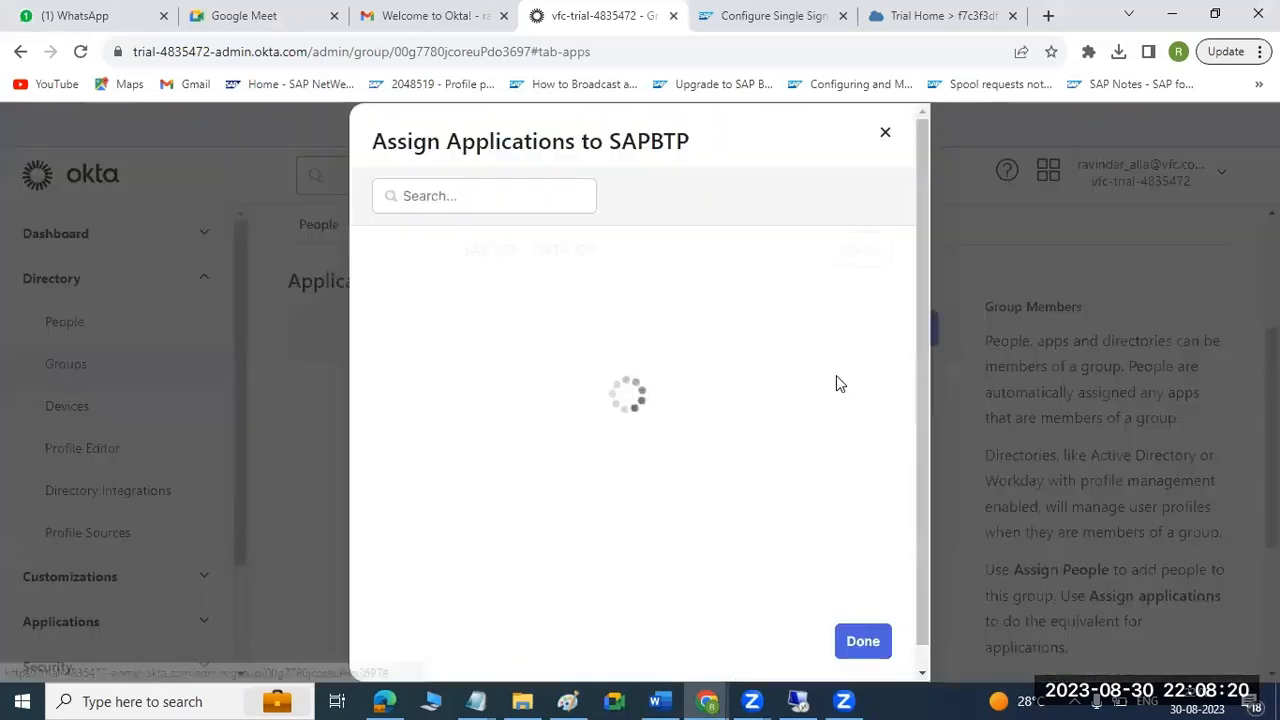
click(852, 252)
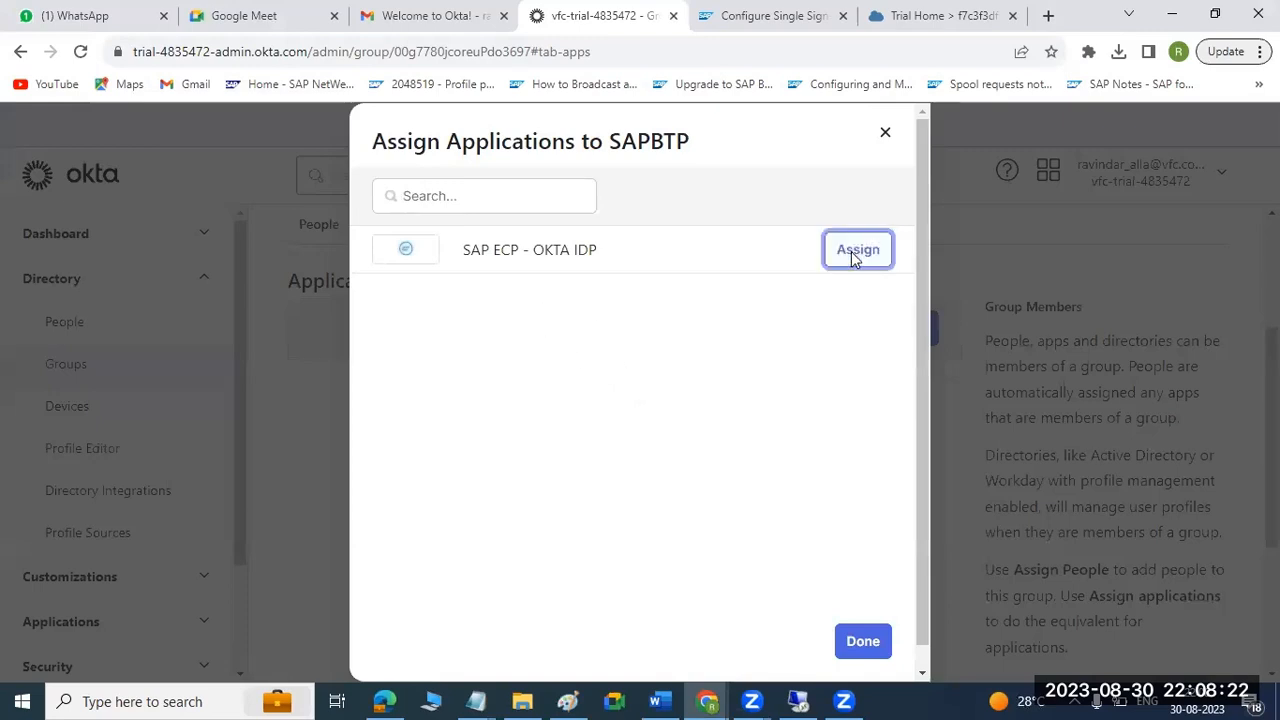
click(863, 641)
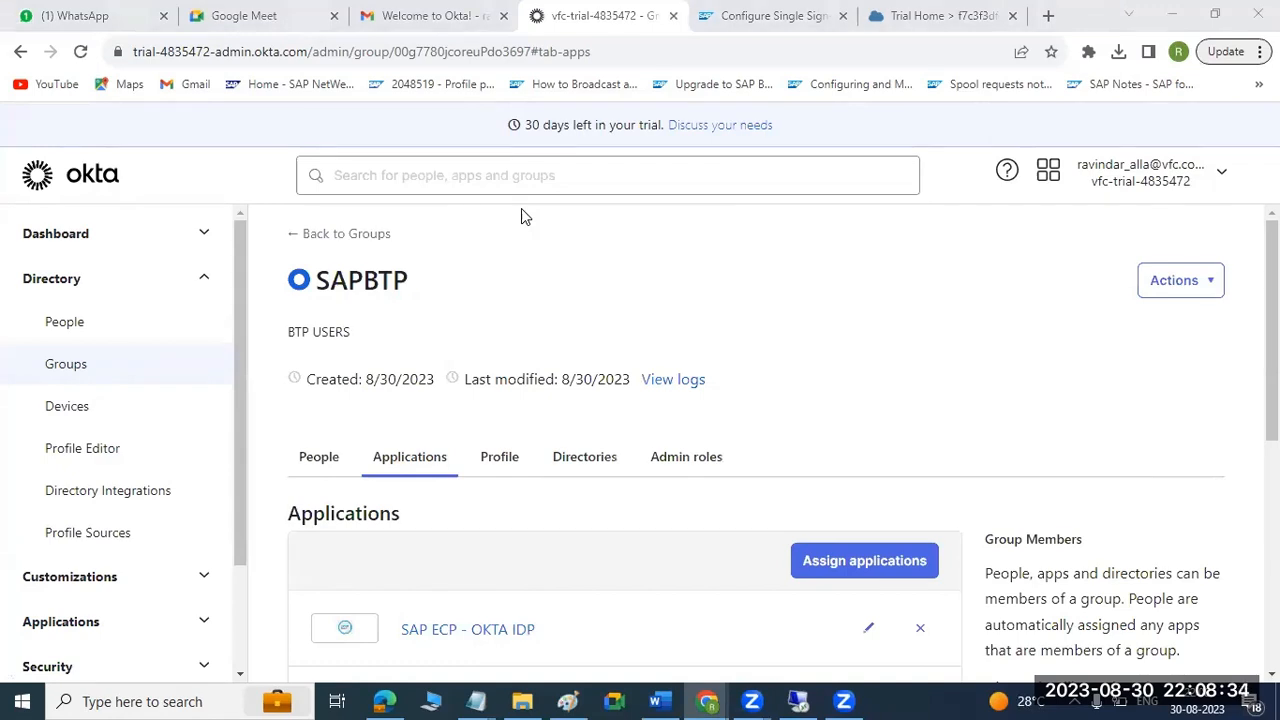
Review the SAPBTP group's people, applications, profile, directories and admin roles.
scroll(875, 398, down, 2)
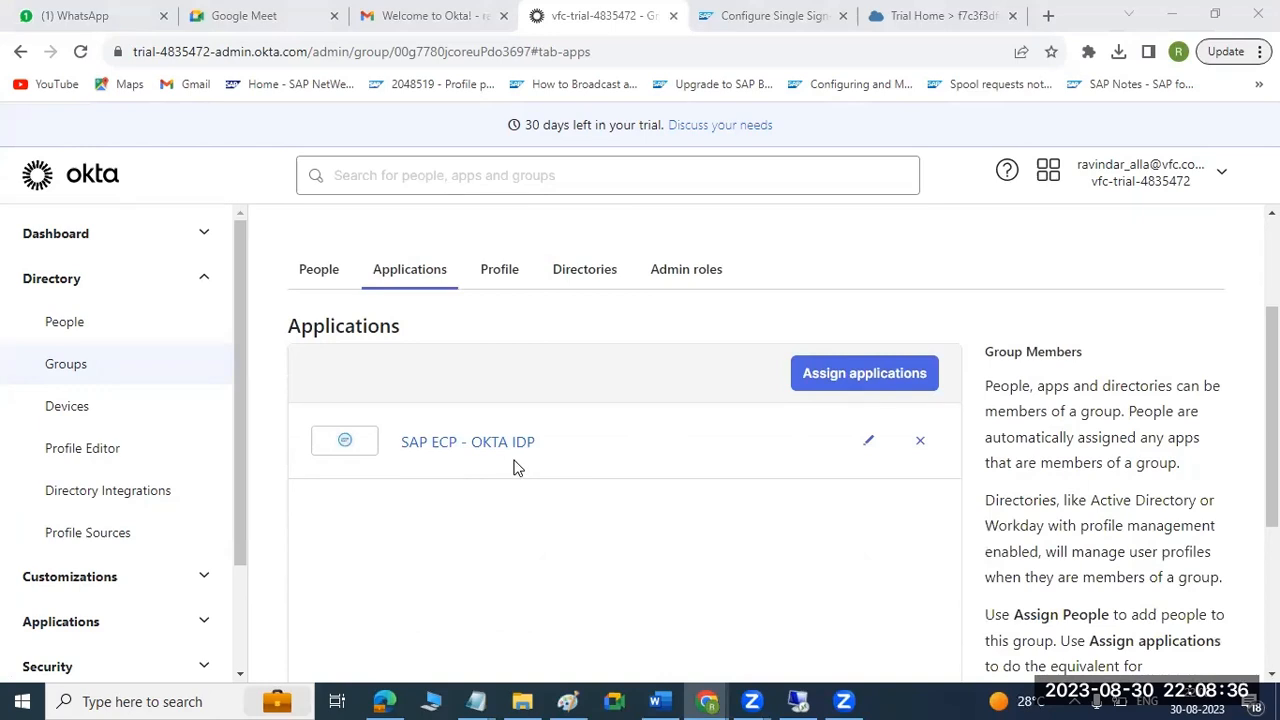
click(312, 274)
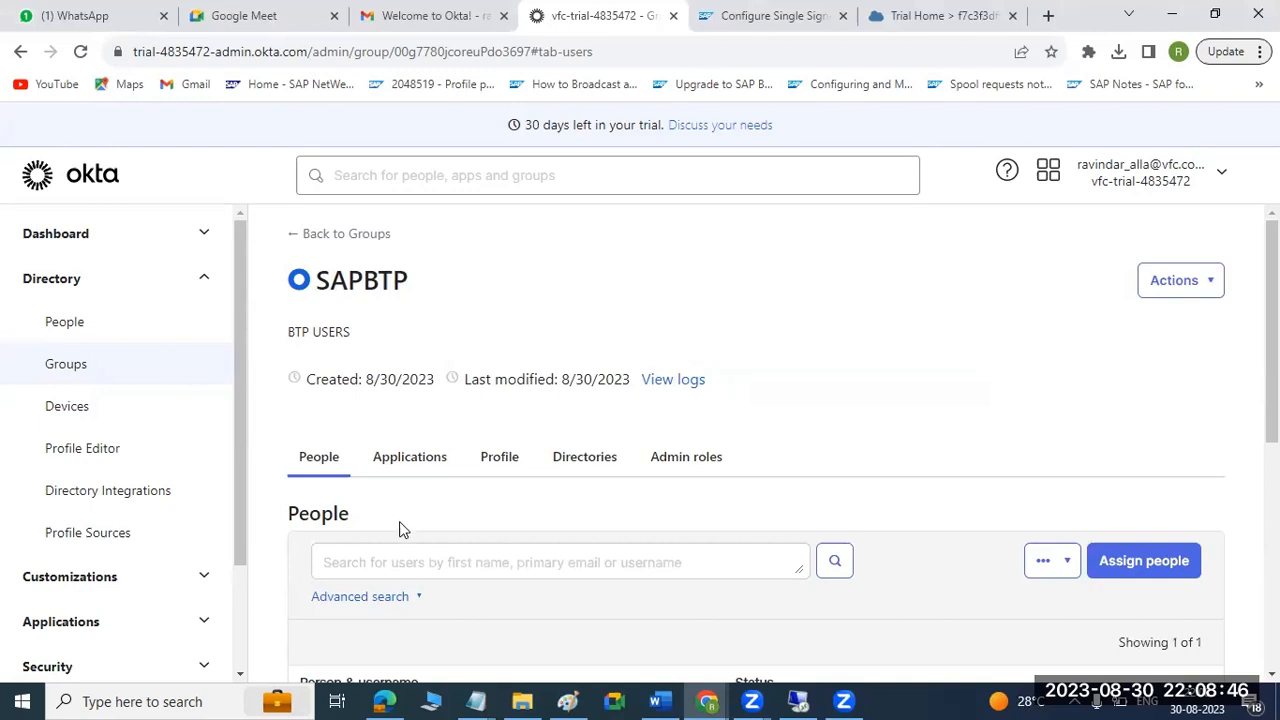
scroll(403, 527, down, 1)
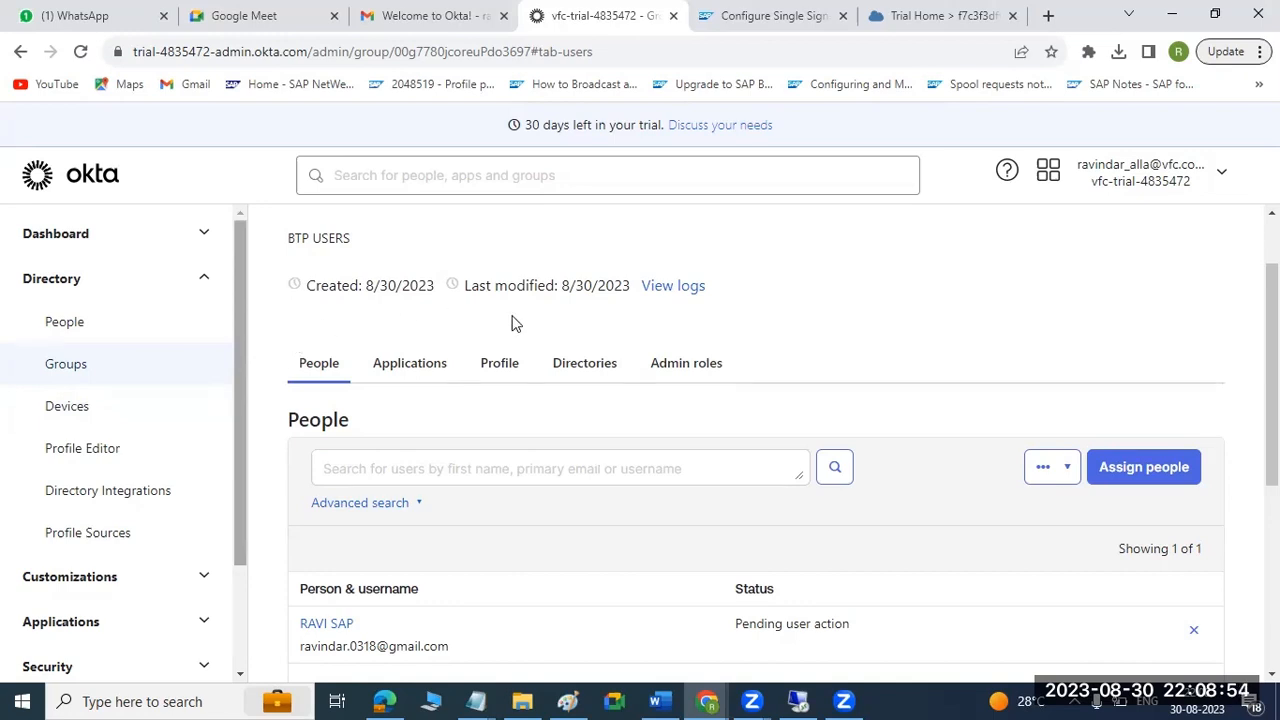
click(437, 364)
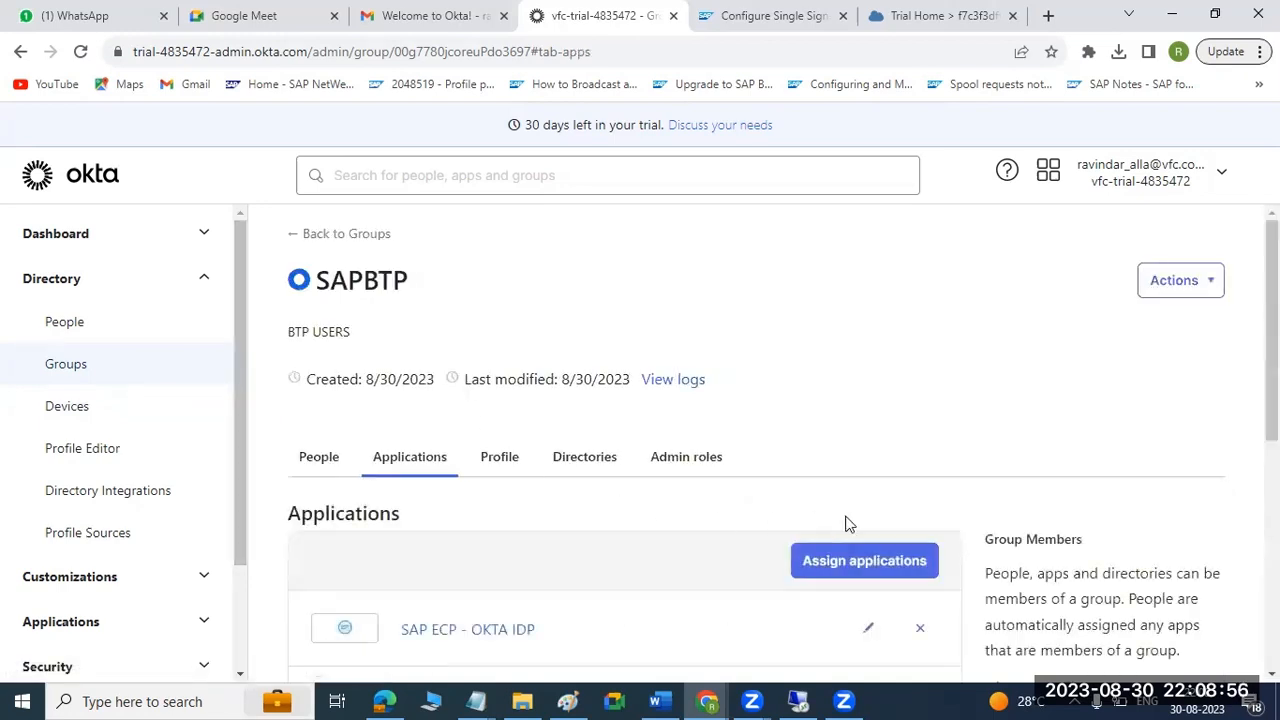
scroll(703, 566, down, 2)
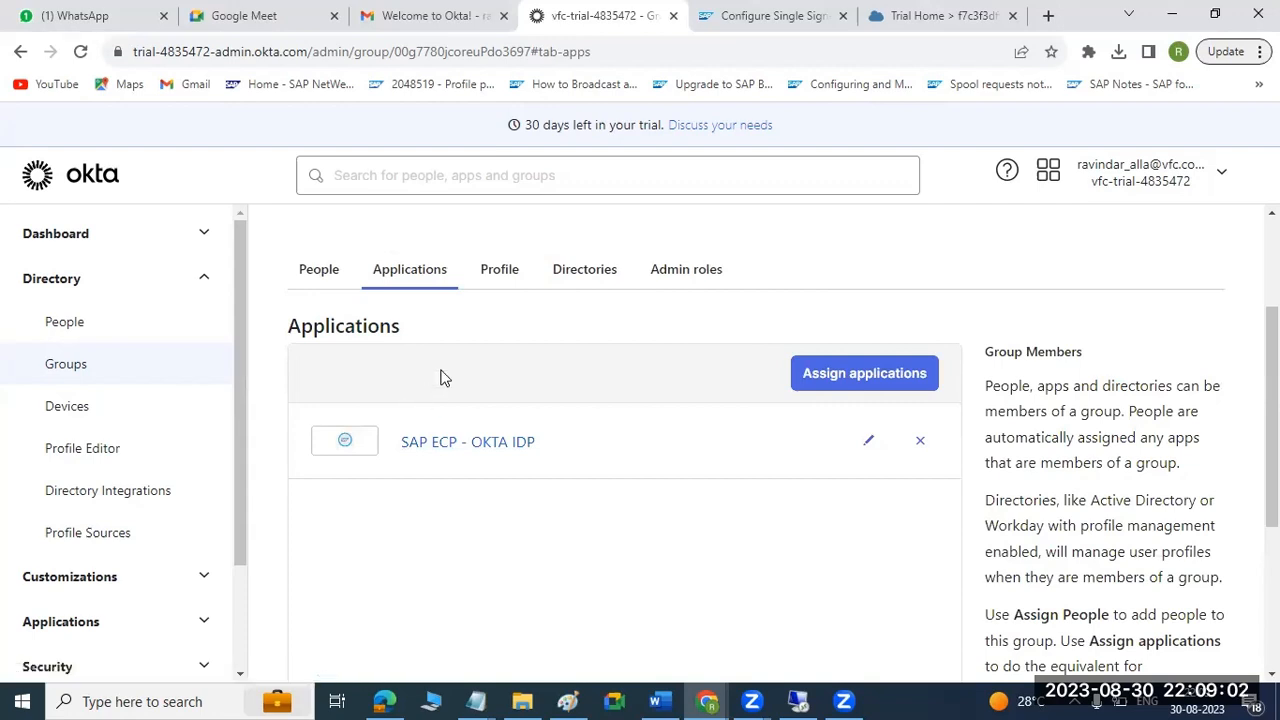
click(500, 282)
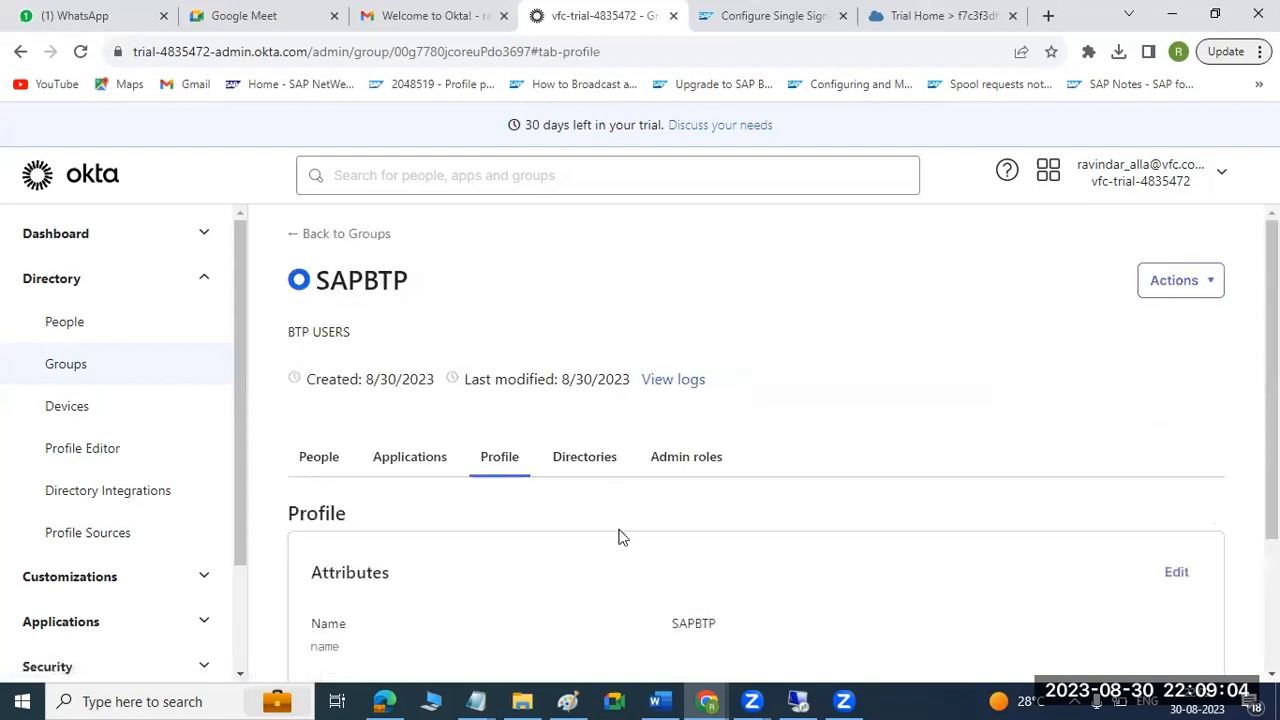
scroll(617, 534, down, 2)
click(572, 274)
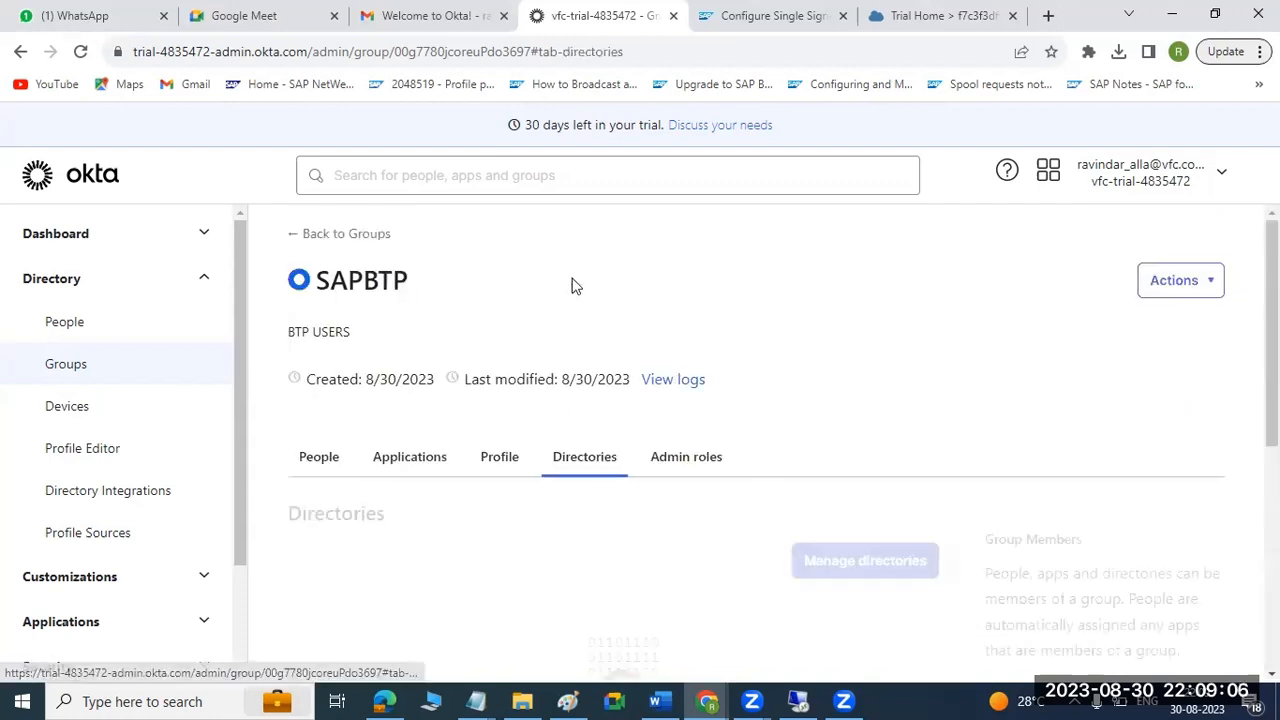
click(679, 463)
scroll(678, 470, down, 3)
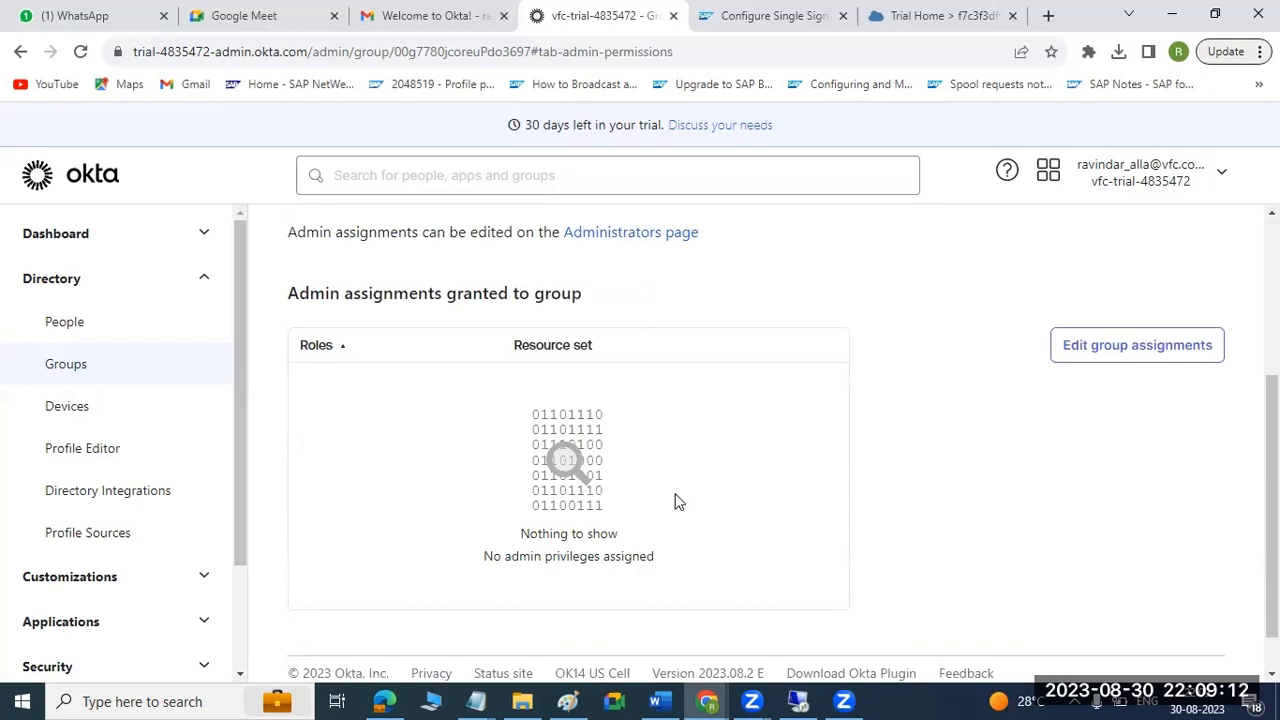
scroll(675, 502, up, 3)
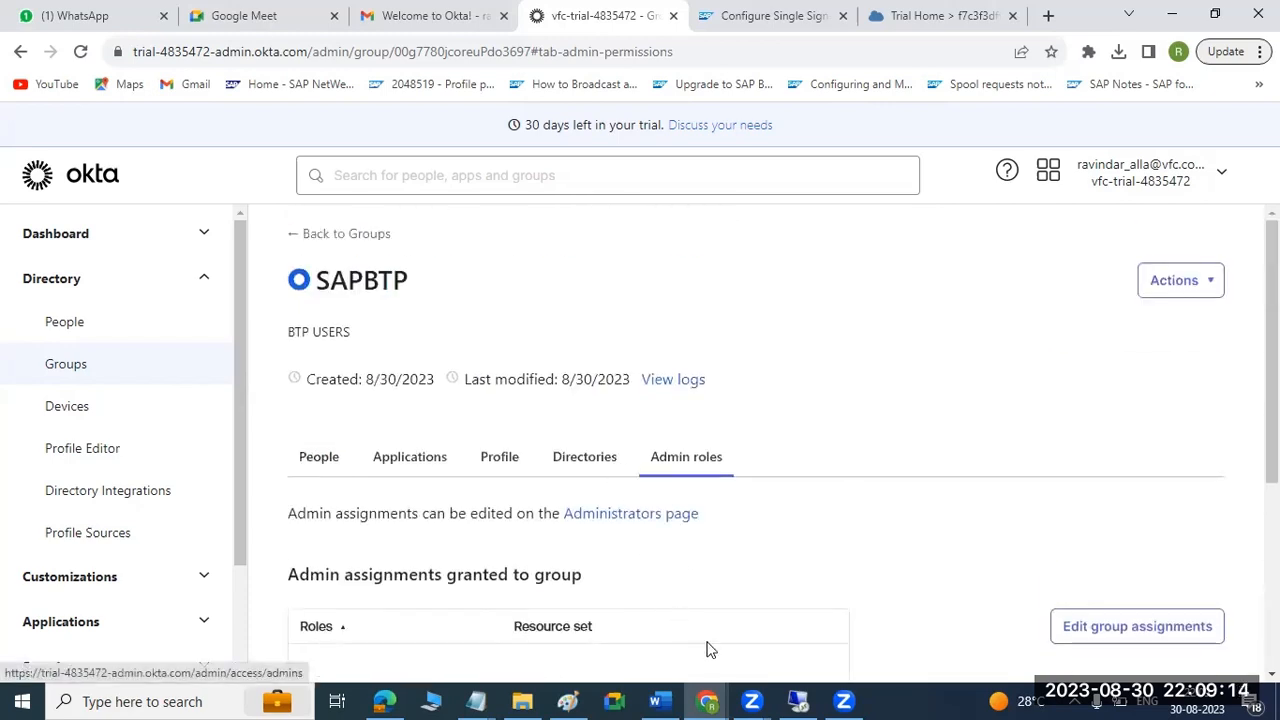
Read the Word guide's section on getting the Identity Provider metadata from the app's Sign On settings.
click(658, 701)
scroll(586, 509, down, 3)
scroll(587, 510, up, 2)
scroll(587, 511, down, 6)
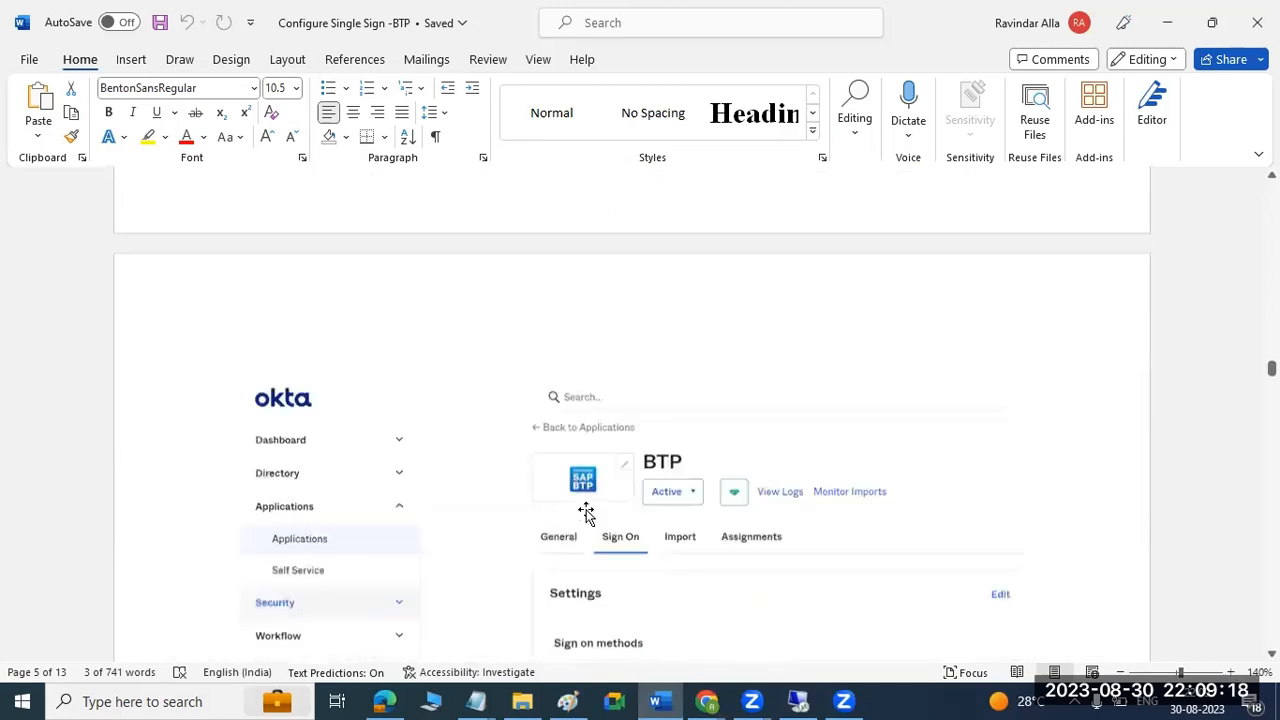
scroll(586, 513, down, 3)
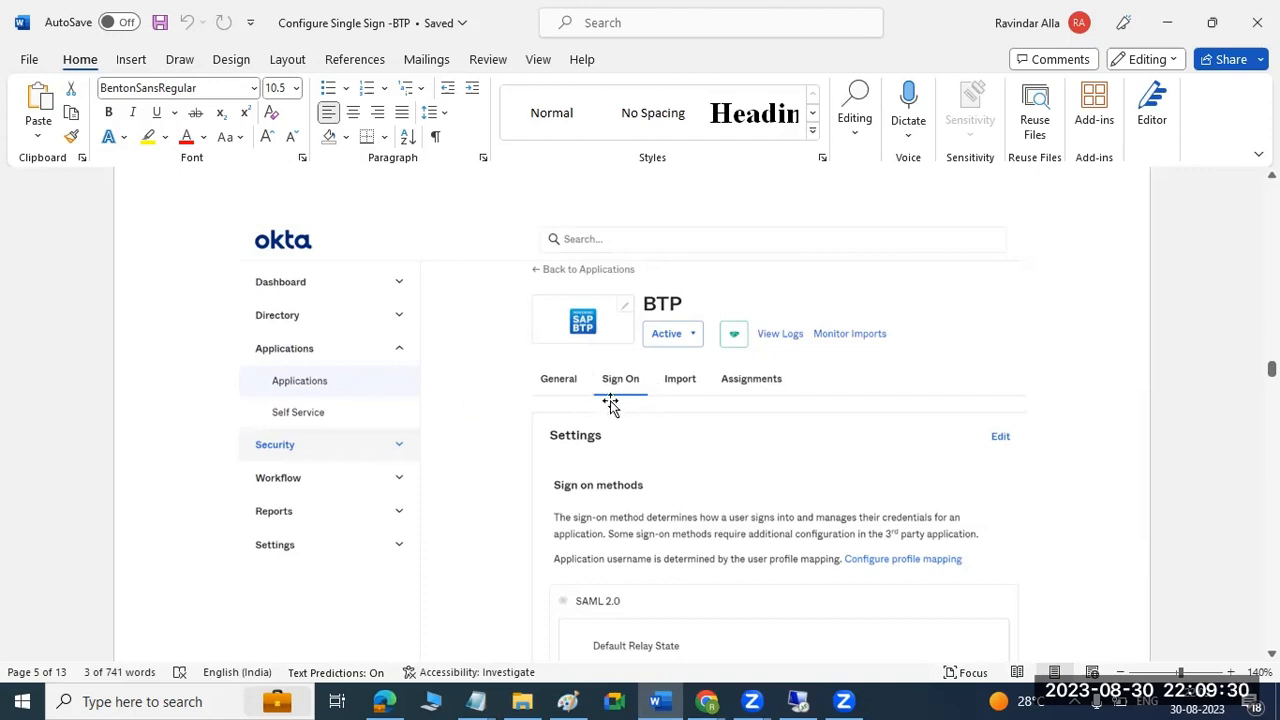
scroll(600, 414, down, 3)
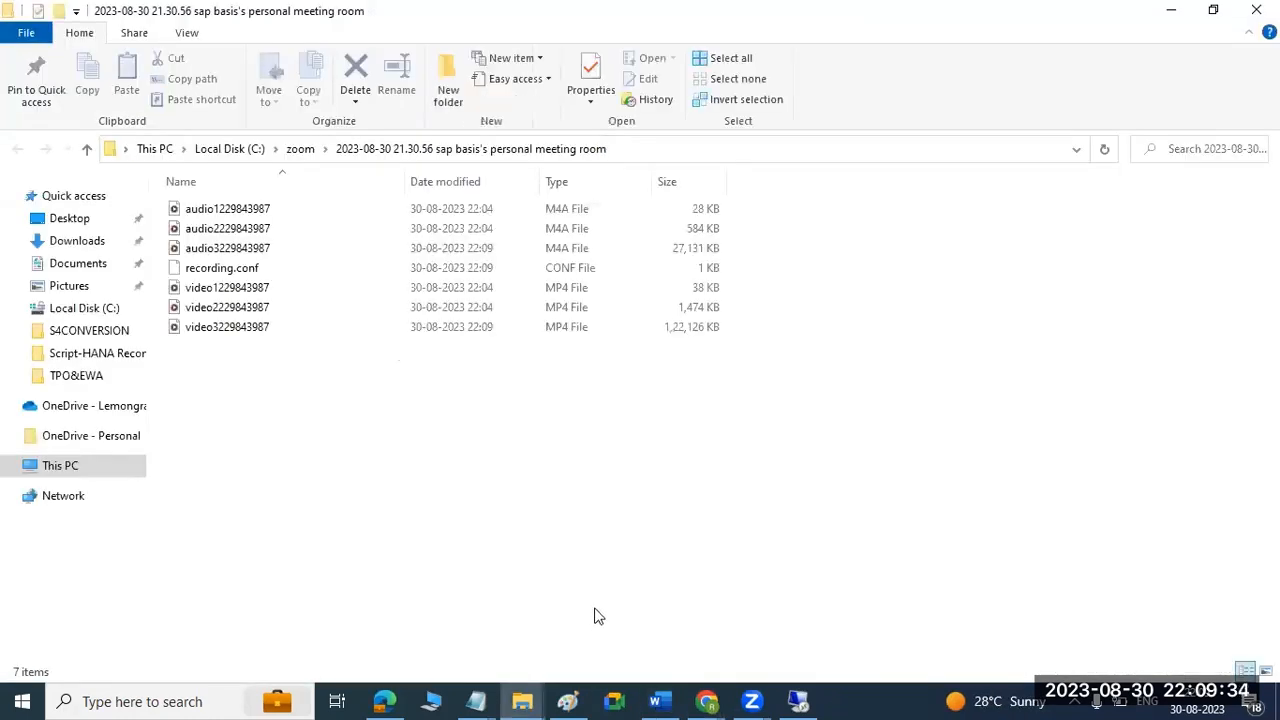
click(1171, 10)
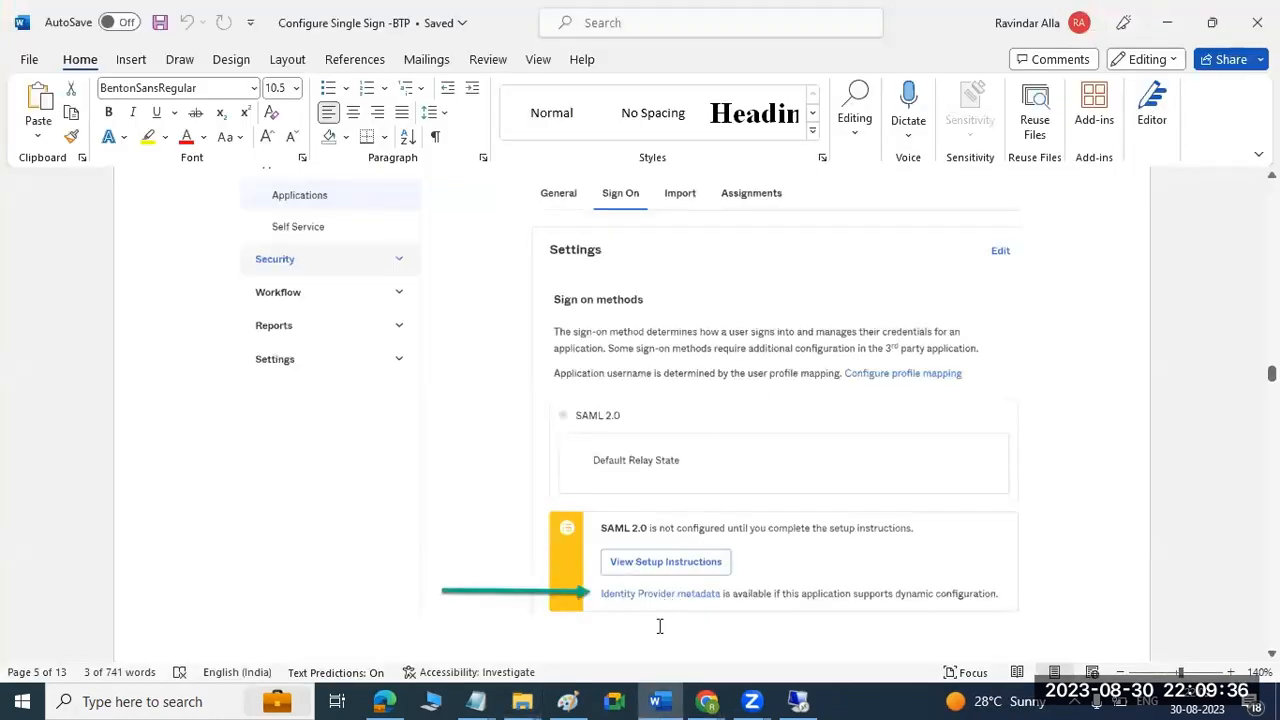
Switch back to Okta in Chrome and open the "SAP ECP - OKTA IDP" app from the applications list.
click(707, 701)
click(660, 618)
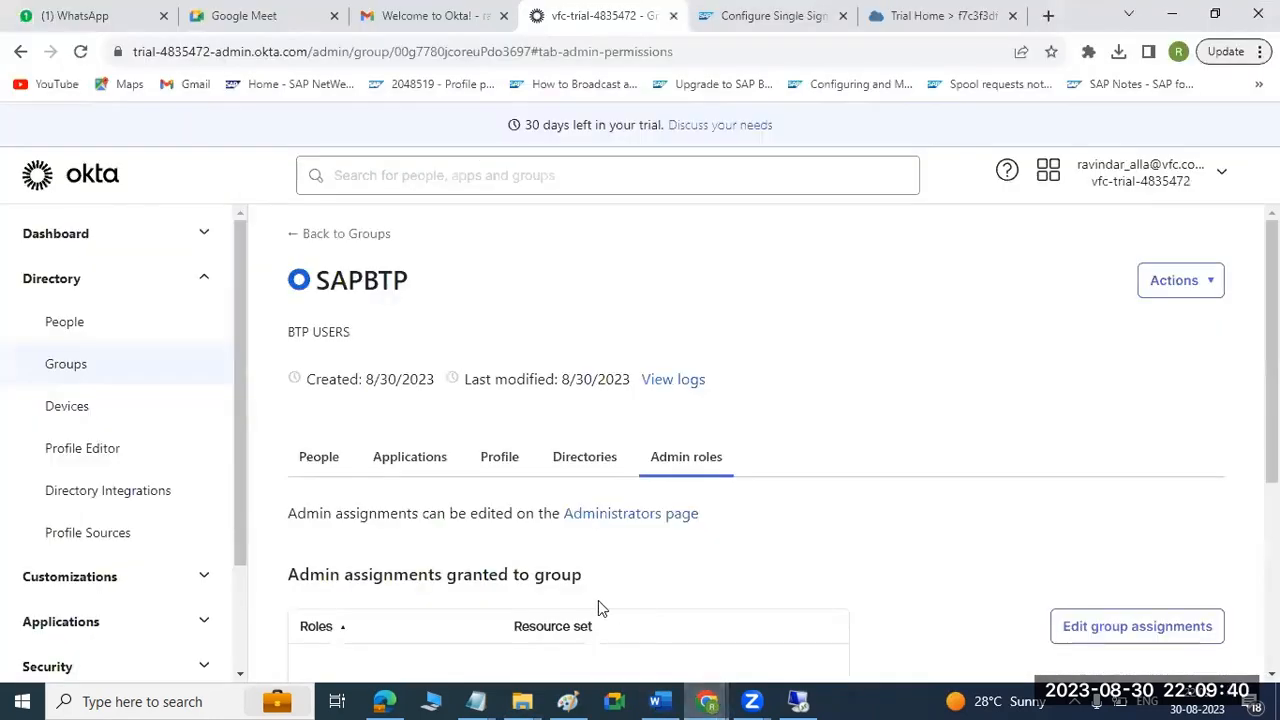
click(193, 281)
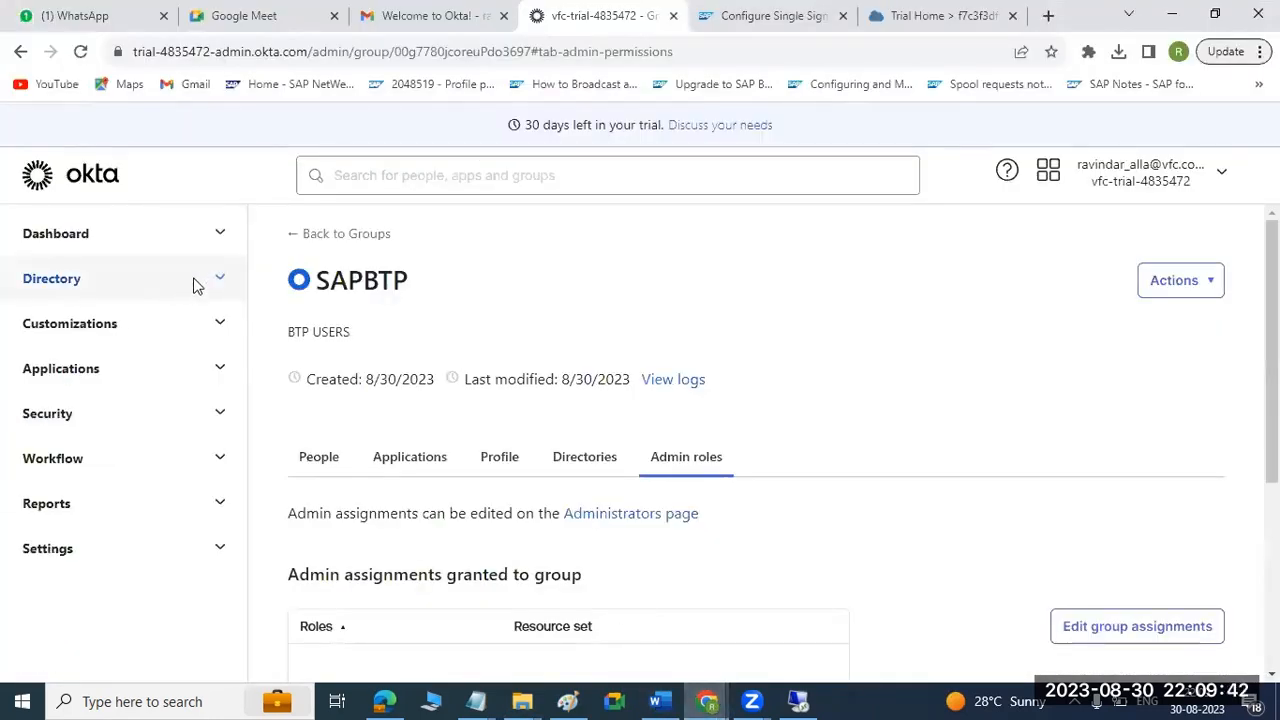
click(122, 375)
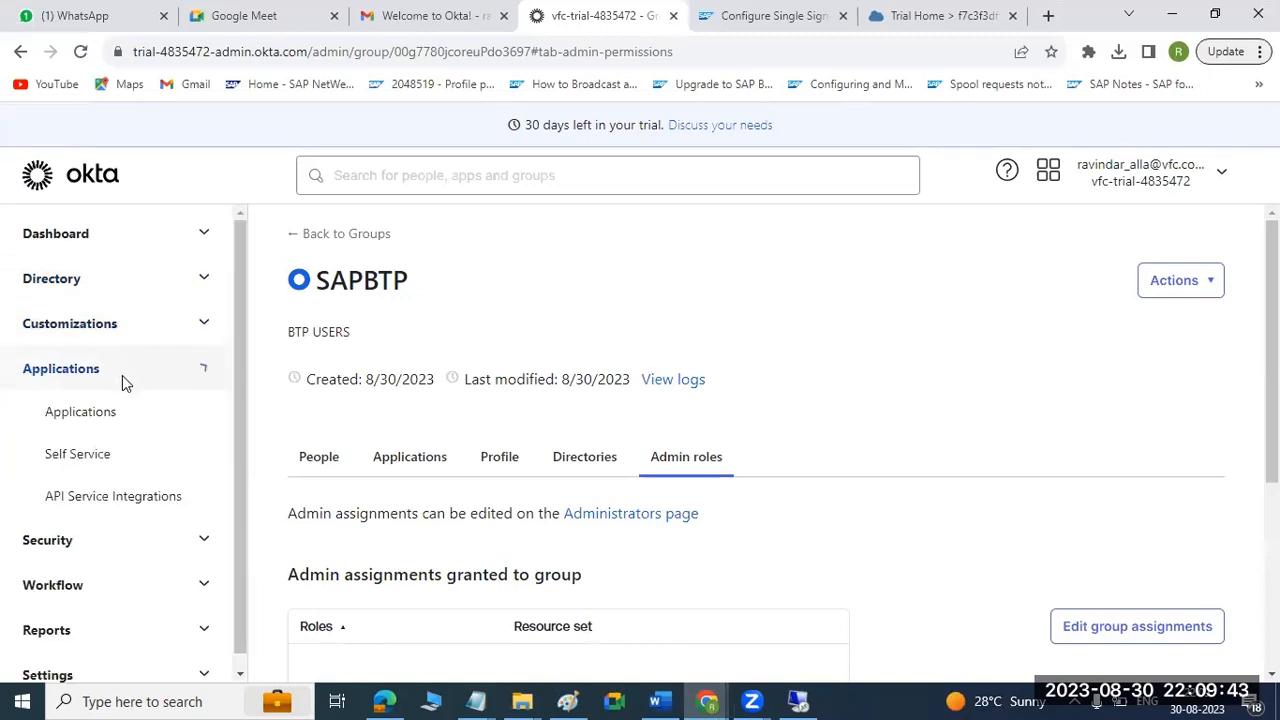
click(89, 416)
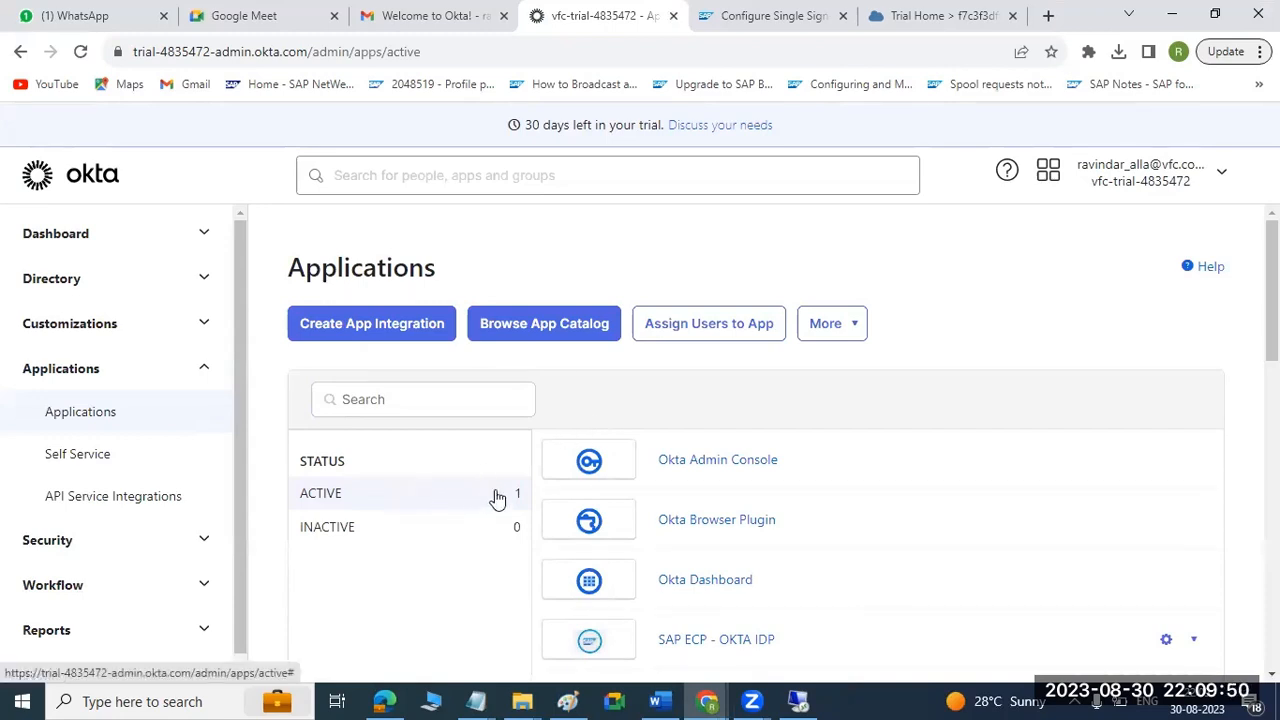
scroll(972, 489, down, 3)
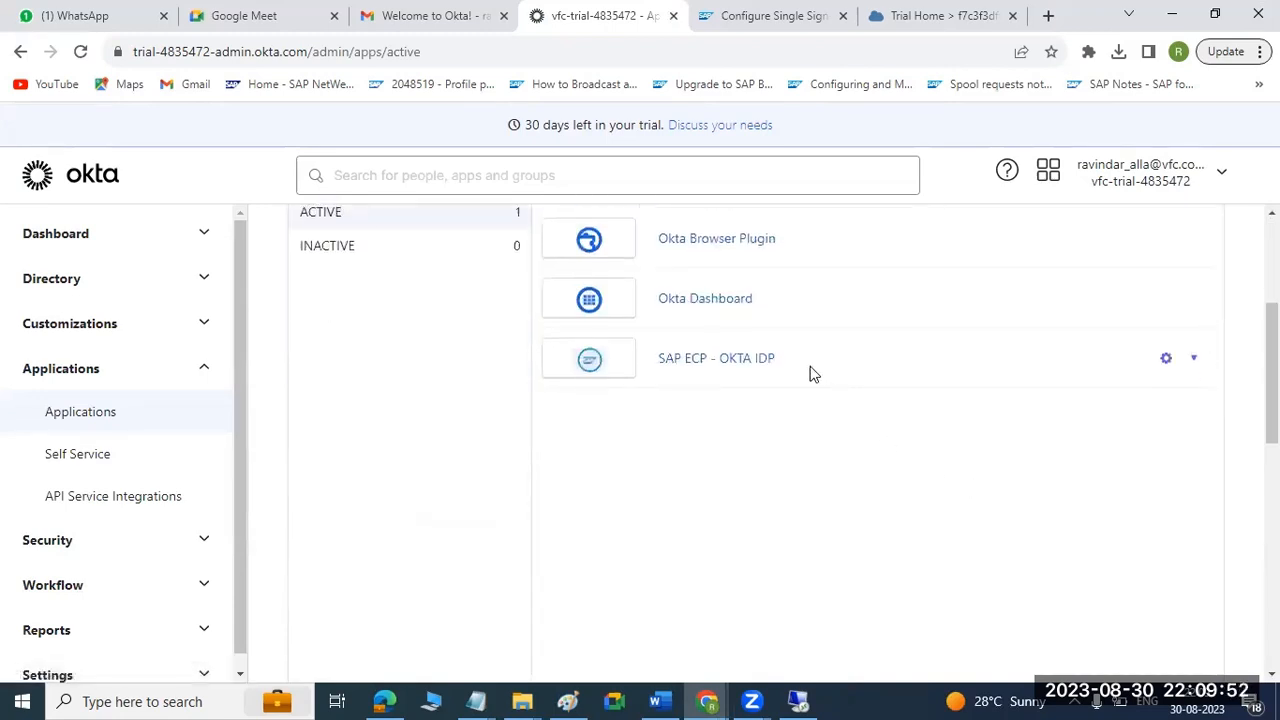
click(749, 367)
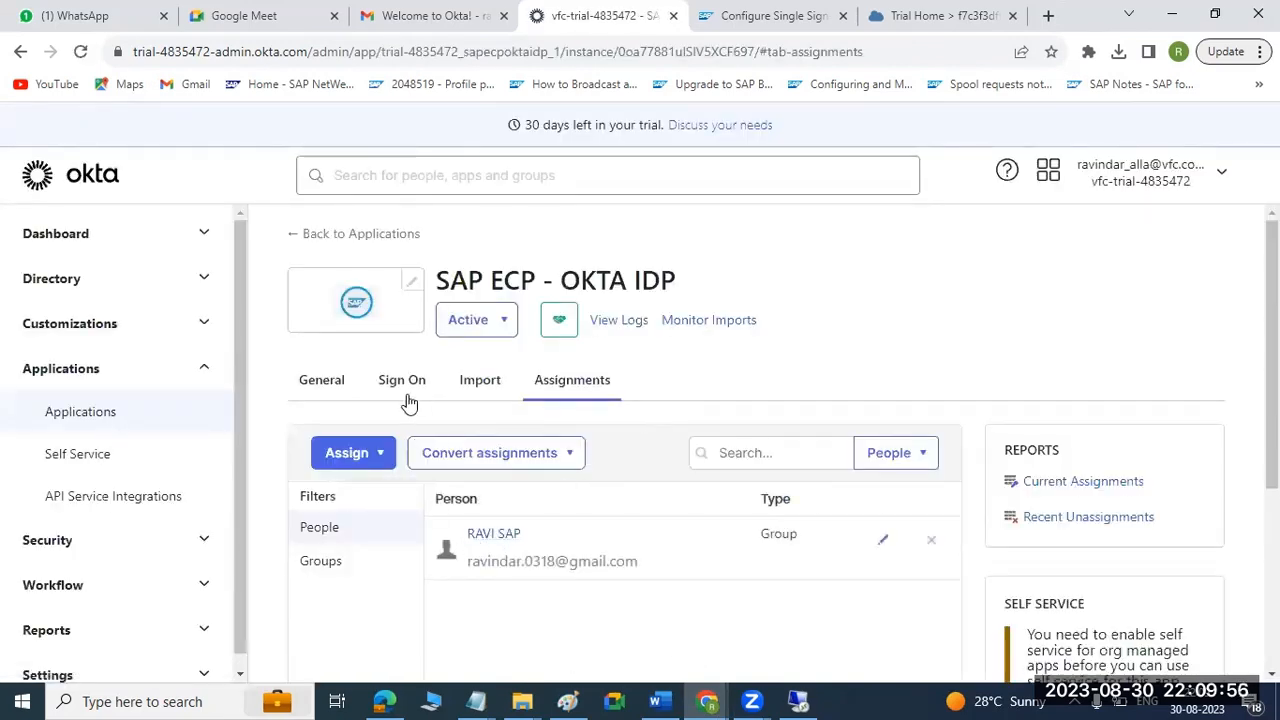
Examine the app's Sign On settings, including the SAML metadata details, signing certificates and user authentication policy.
click(401, 386)
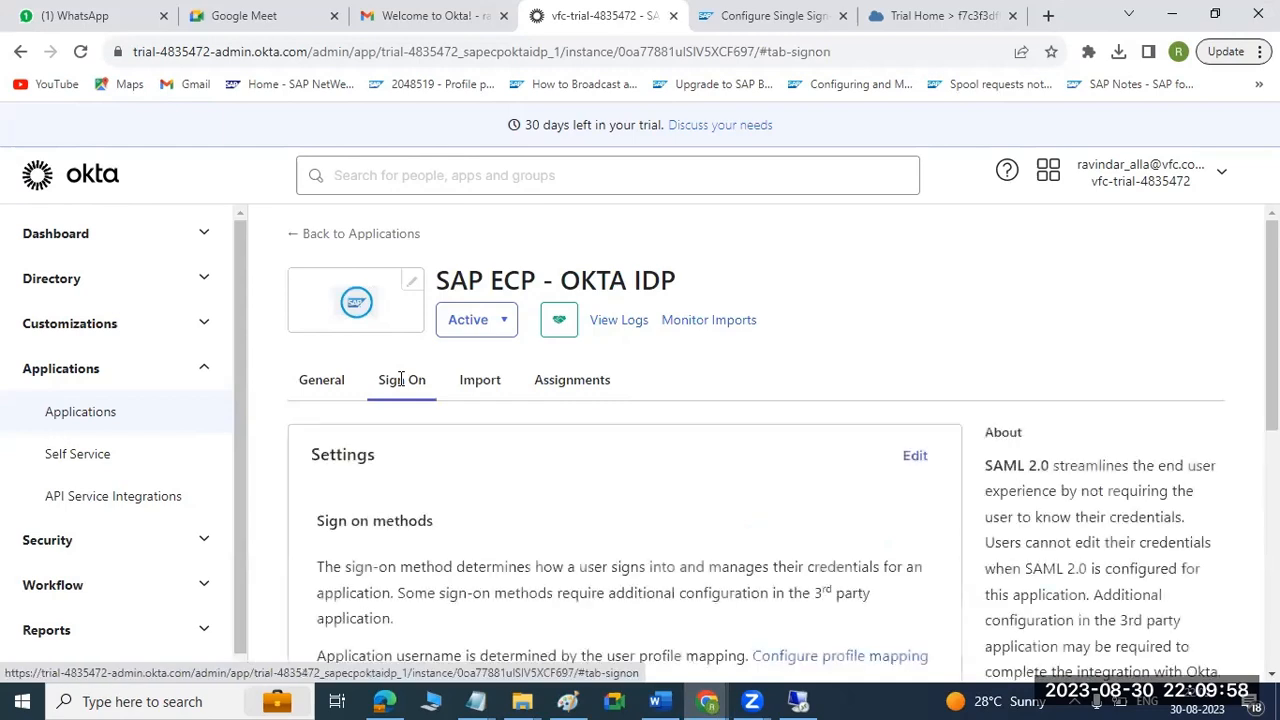
scroll(465, 472, down, 2)
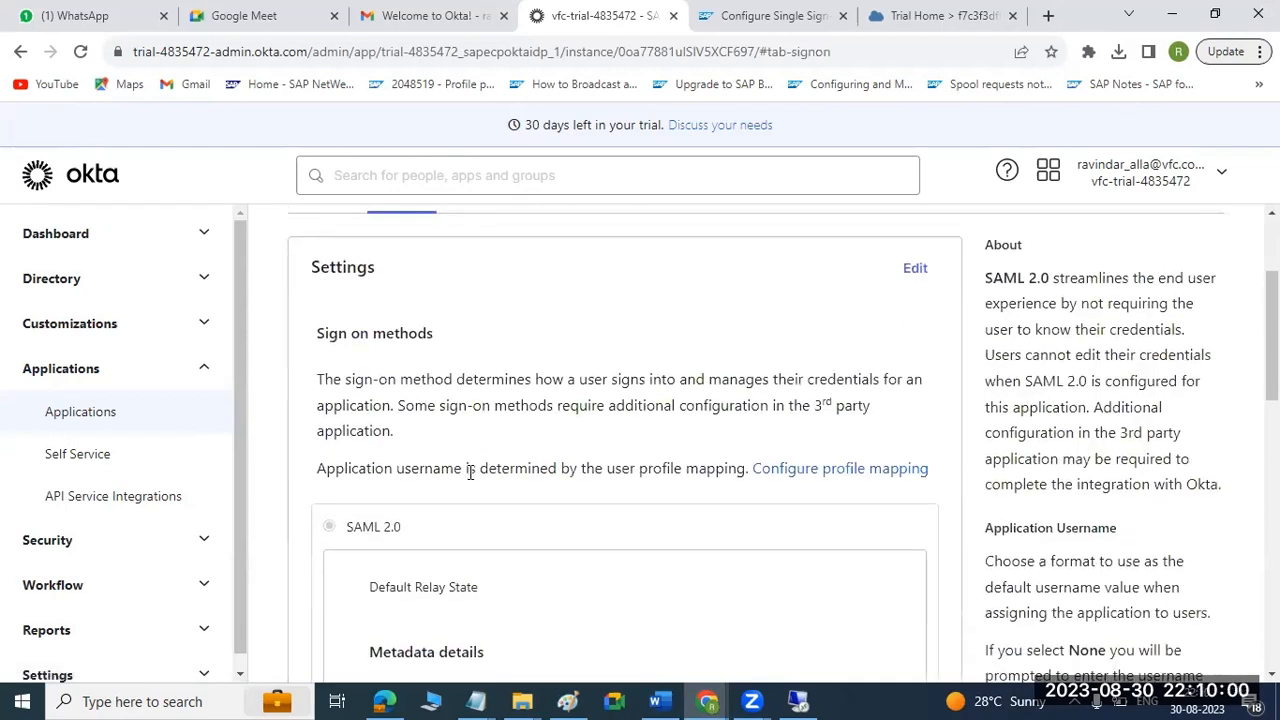
scroll(470, 472, down, 4)
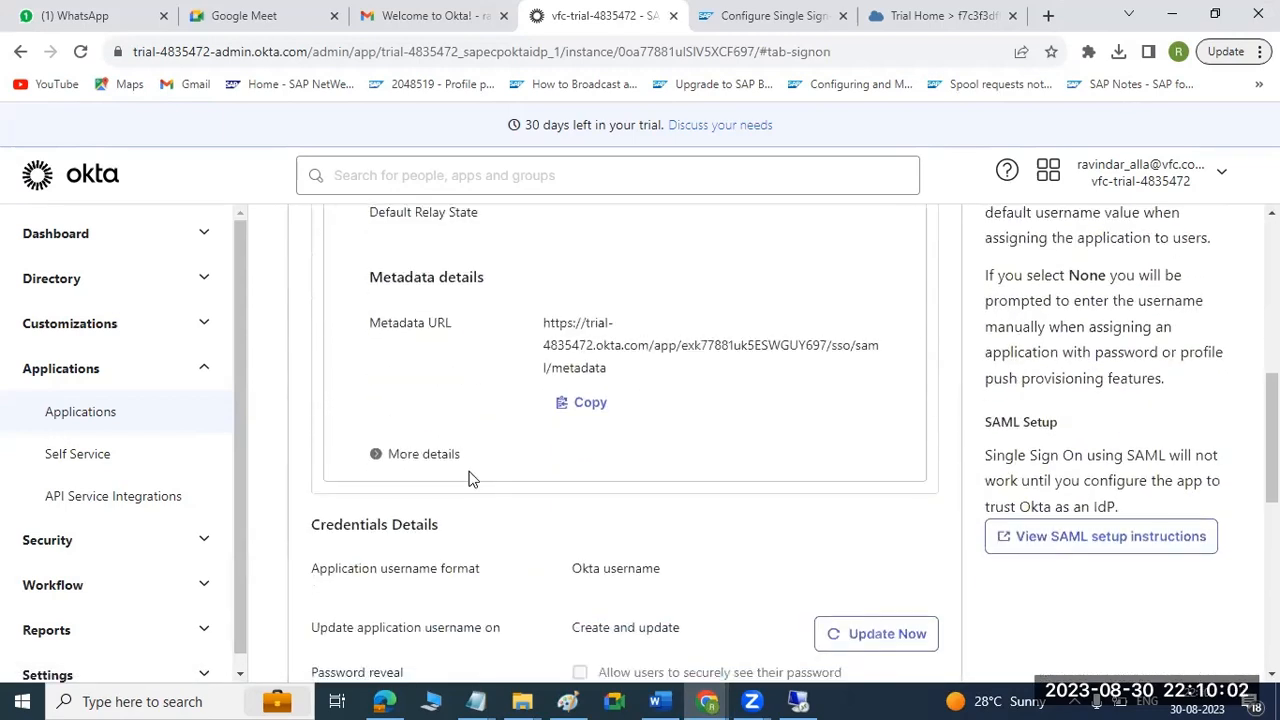
scroll(472, 479, down, 2)
scroll(470, 479, down, 5)
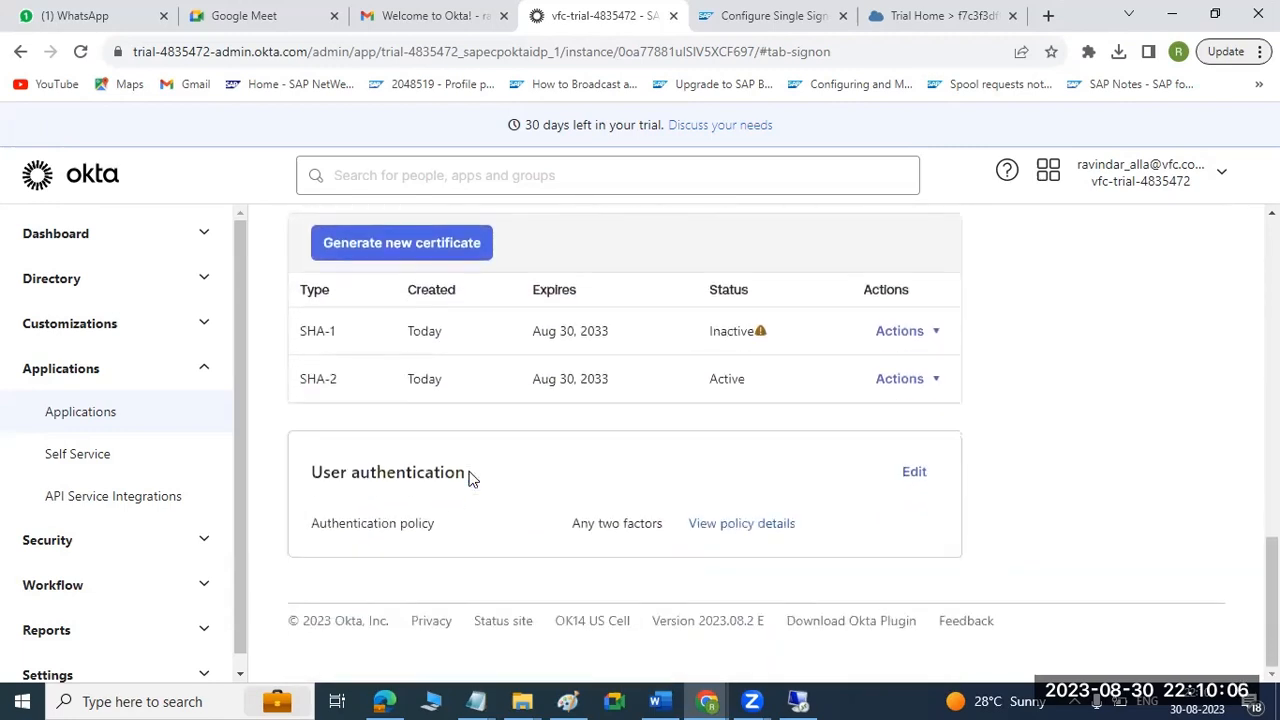
Compare the app's Sign On settings with the Word guide's page on SAML 2.0 sign-on methods, and return to Okta in Chrome.
scroll(472, 479, up, 5)
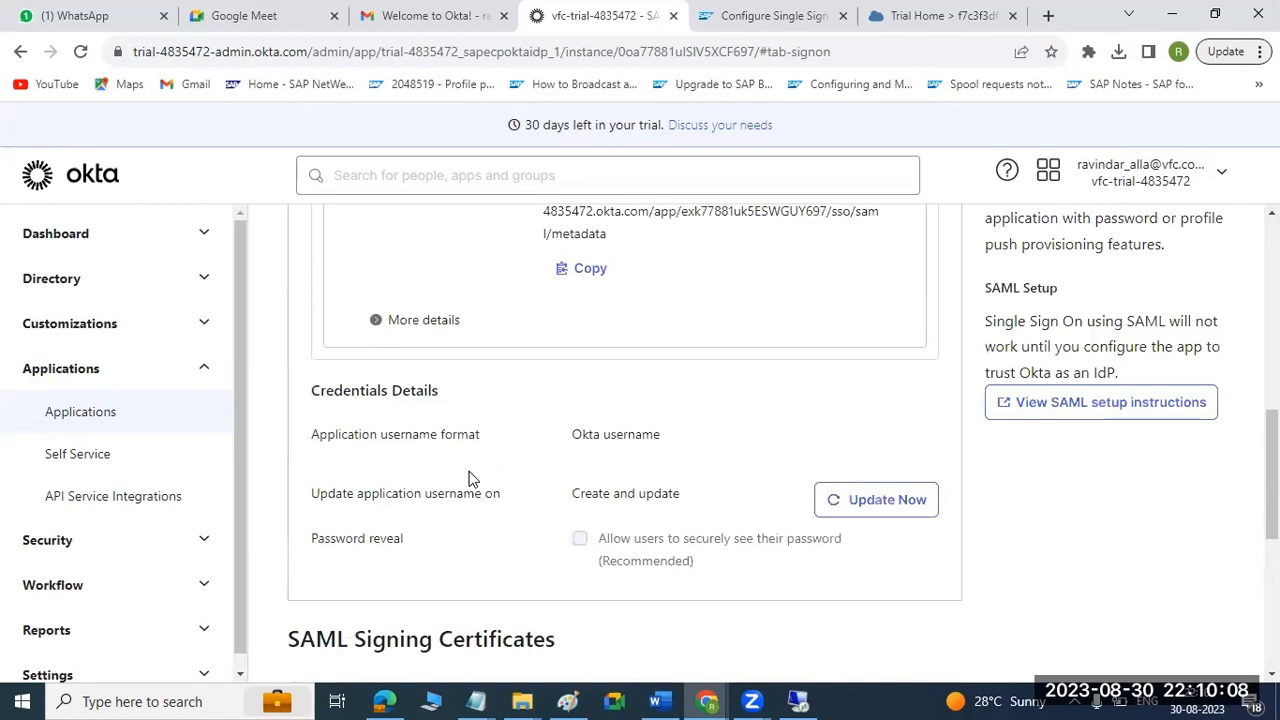
scroll(472, 479, up, 2)
scroll(472, 479, up, 3)
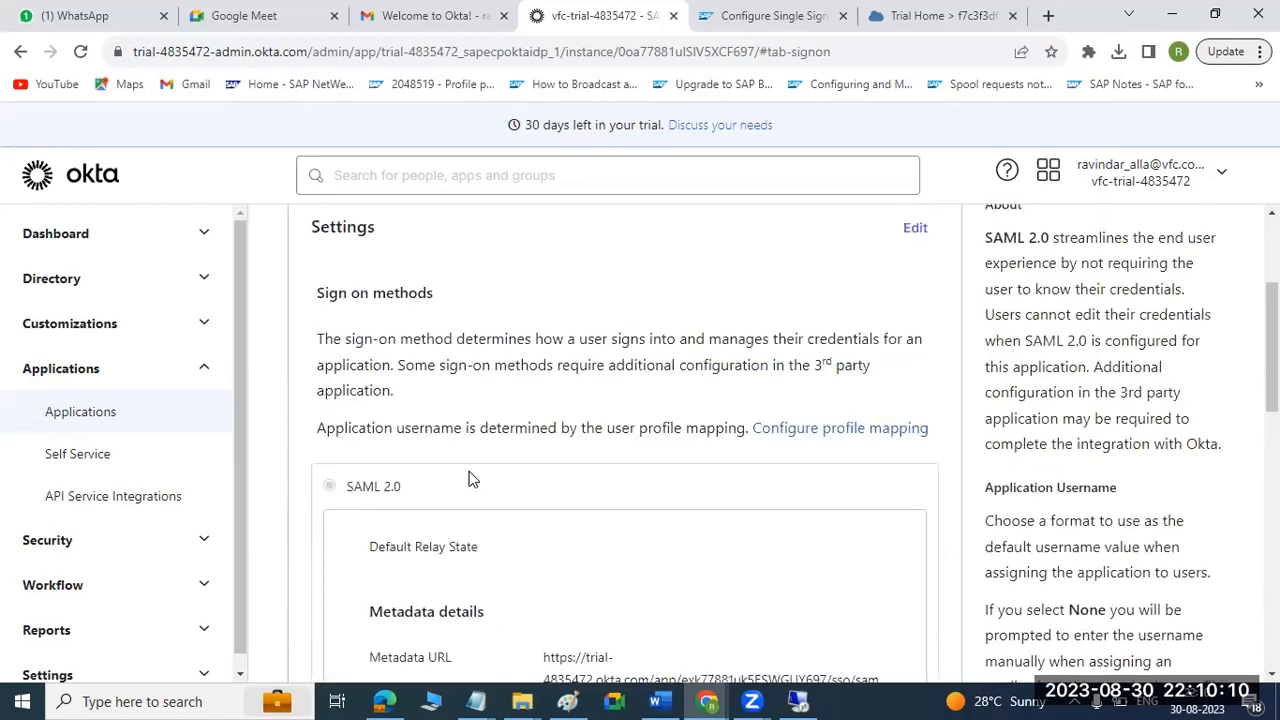
scroll(472, 479, up, 3)
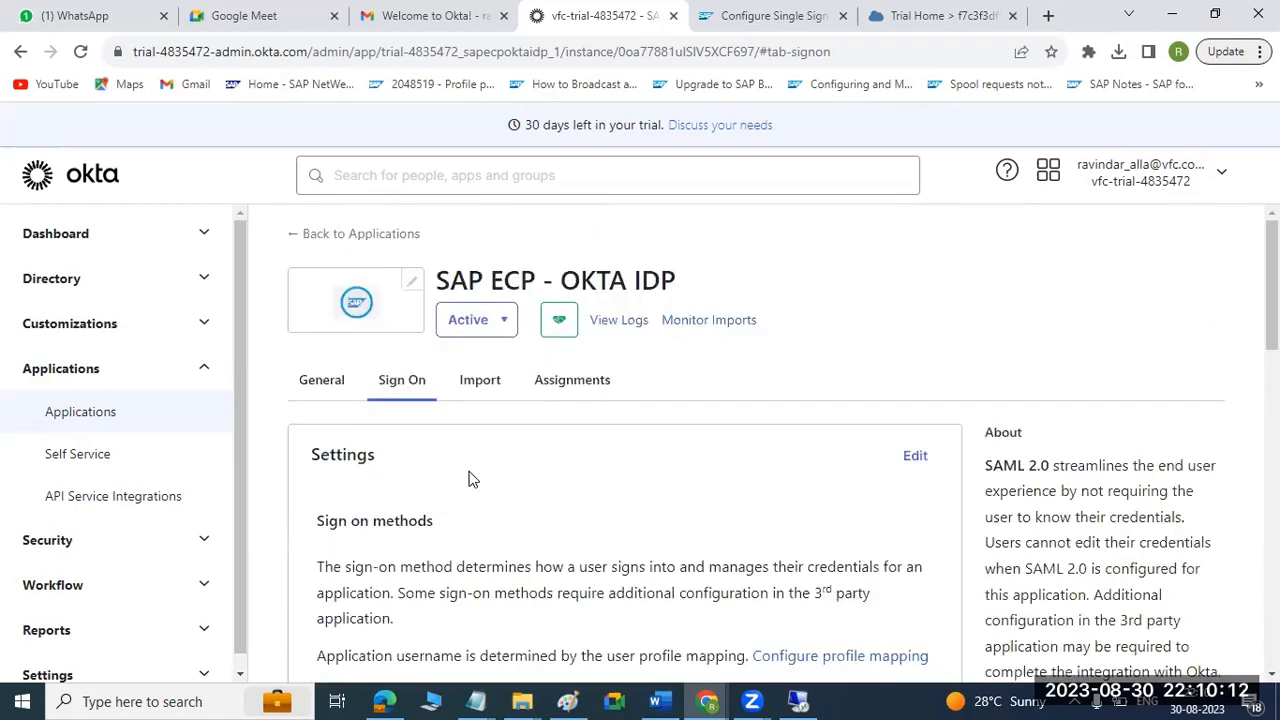
scroll(472, 479, down, 4)
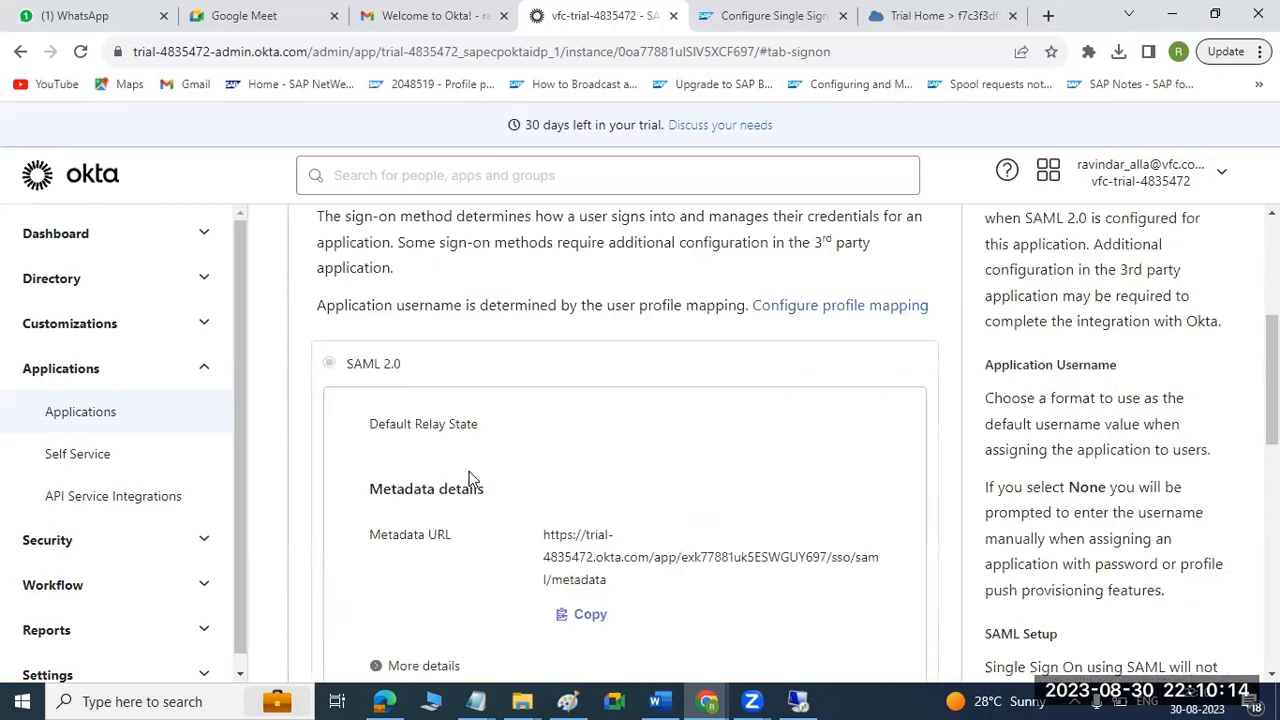
click(656, 701)
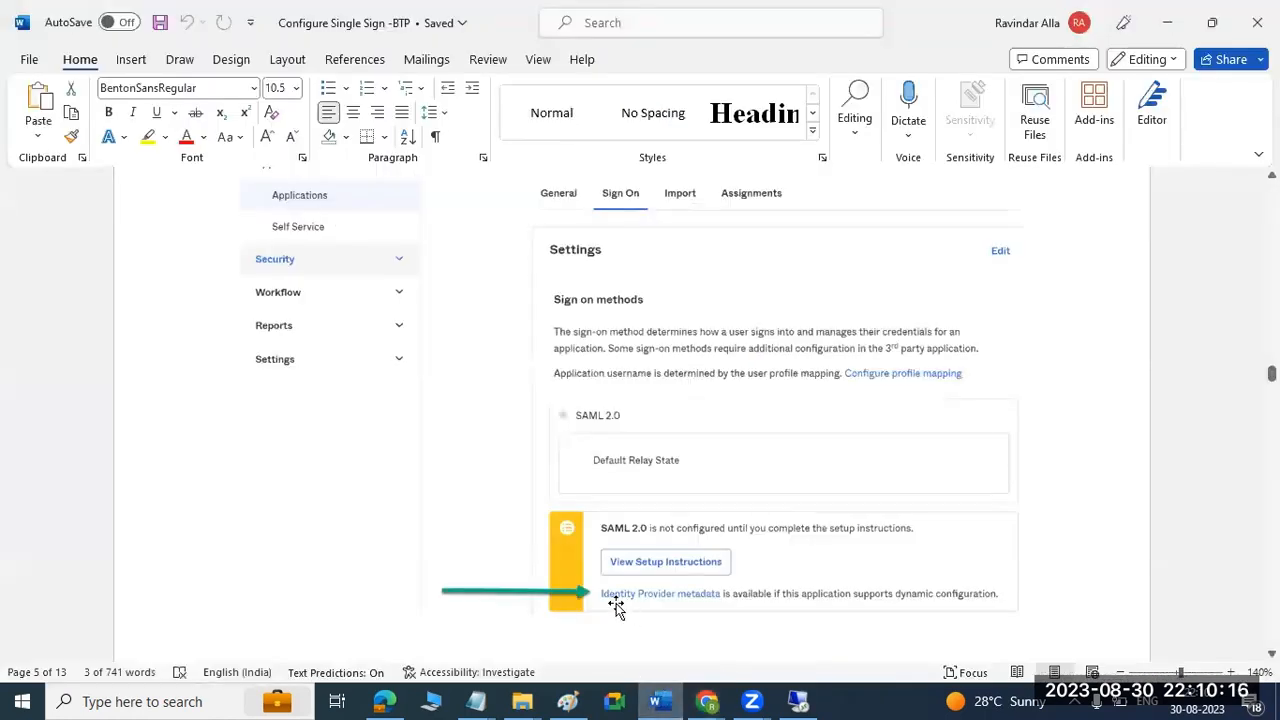
click(662, 698)
scroll(1167, 463, up, 3)
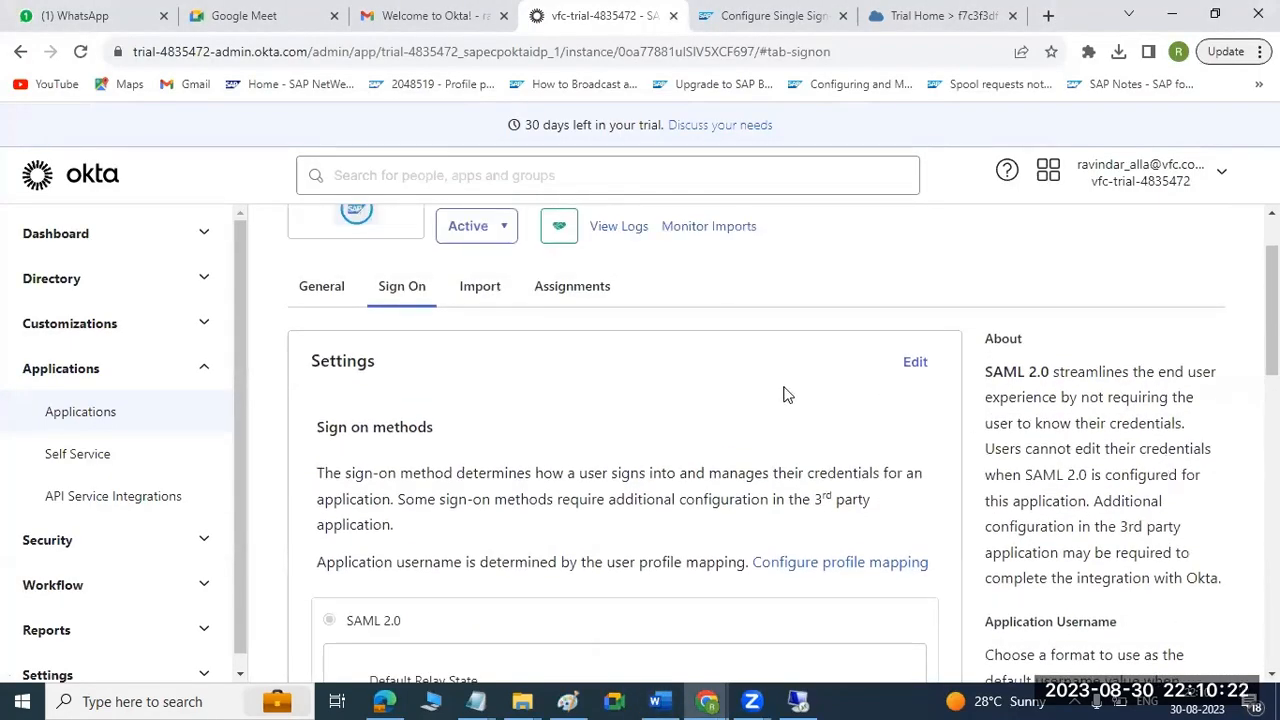
Copy the app's metadata URL from the SAML 2.0 metadata details.
scroll(790, 454, down, 3)
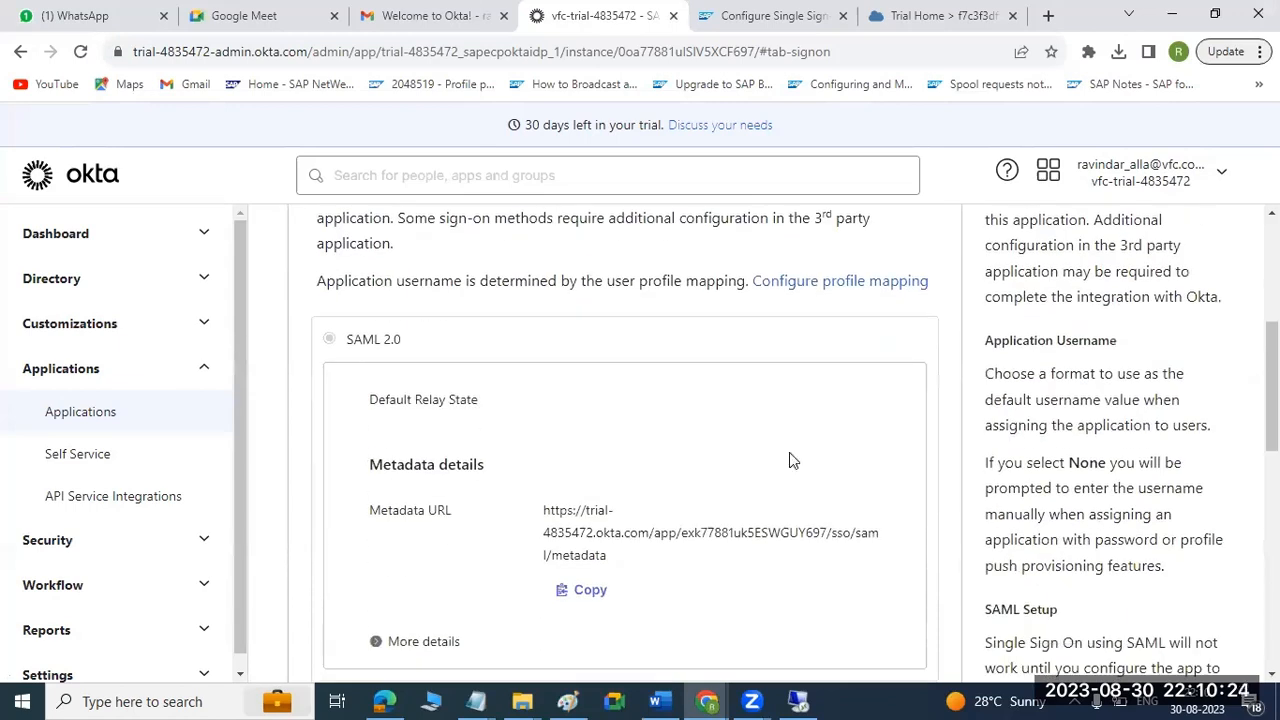
scroll(789, 454, down, 3)
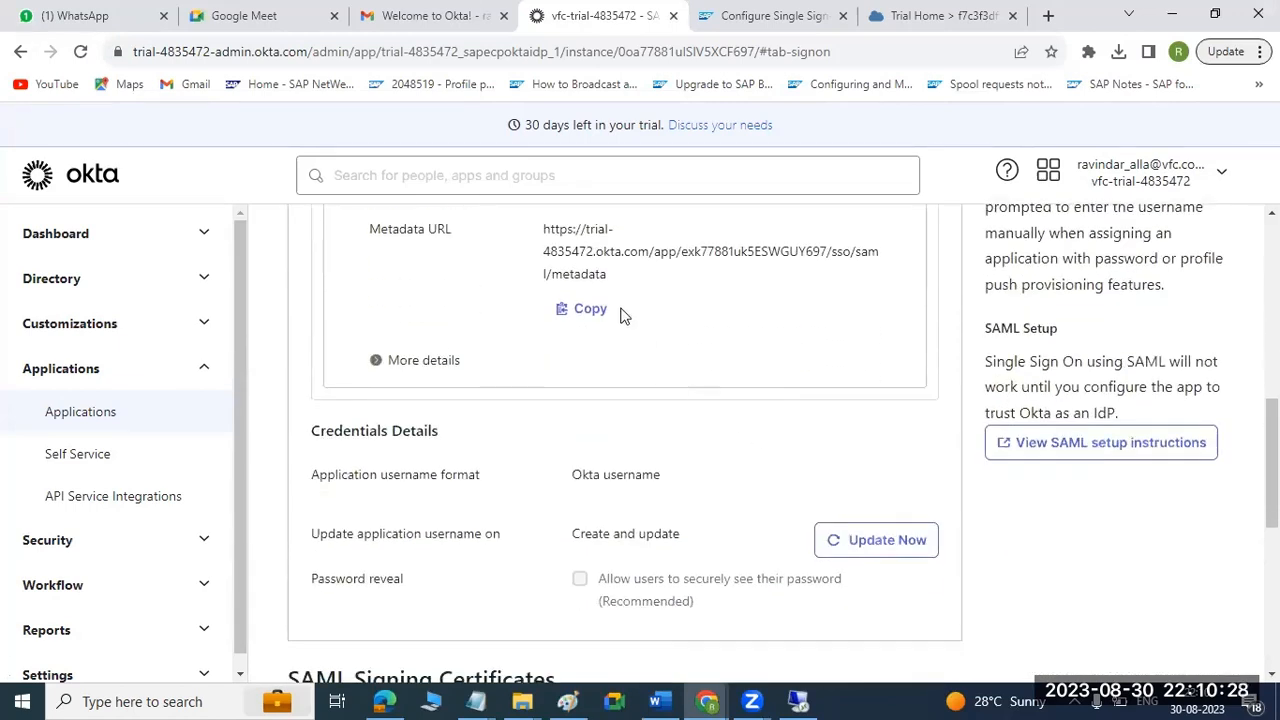
click(588, 321)
Expand the additional metadata details and download the app's signing certificate.
click(405, 362)
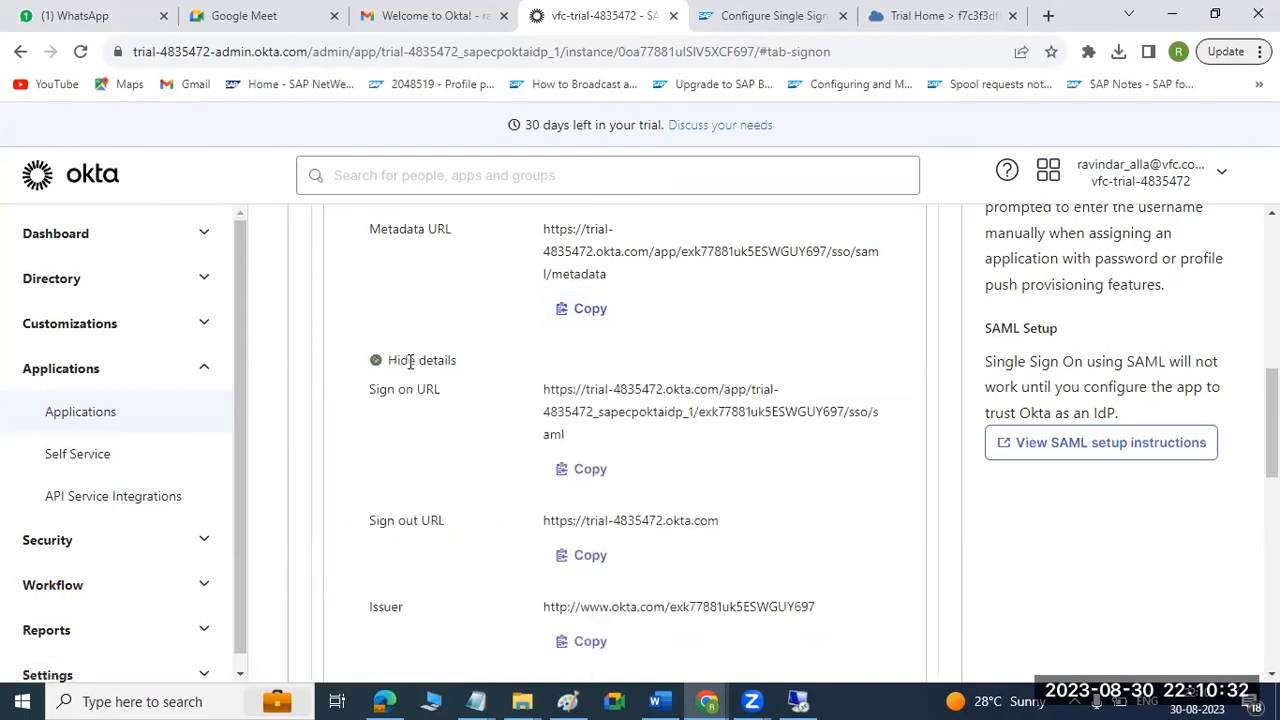
scroll(698, 497, down, 3)
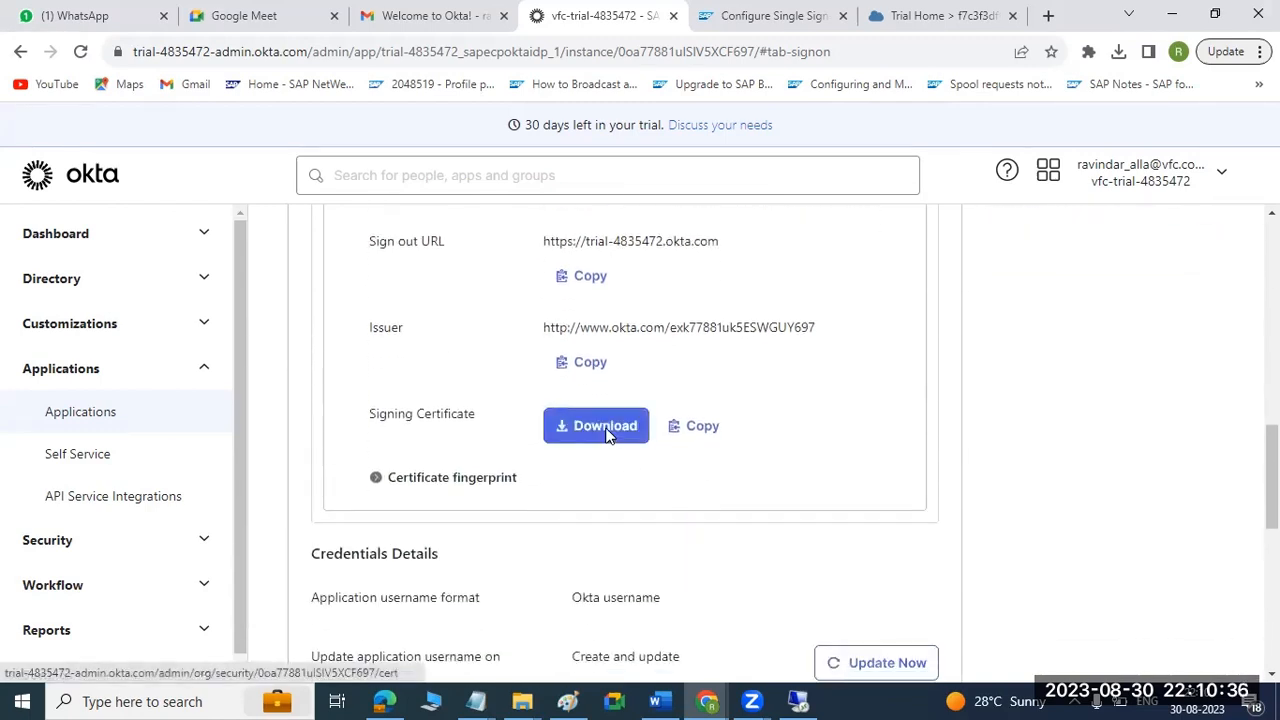
click(600, 437)
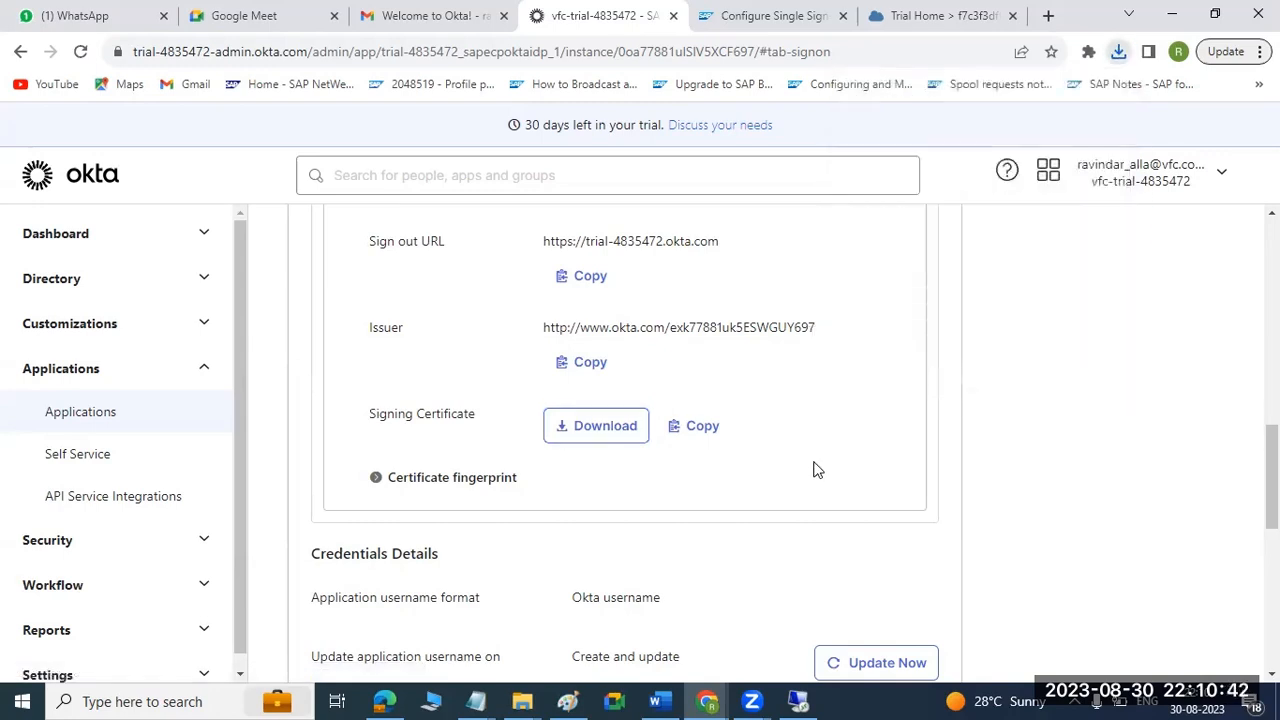
Open the app's SAML setup instructions and review the single sign-on URL, issuer, X.509 certificate and IDP metadata.
scroll(812, 469, down, 3)
scroll(812, 469, down, 4)
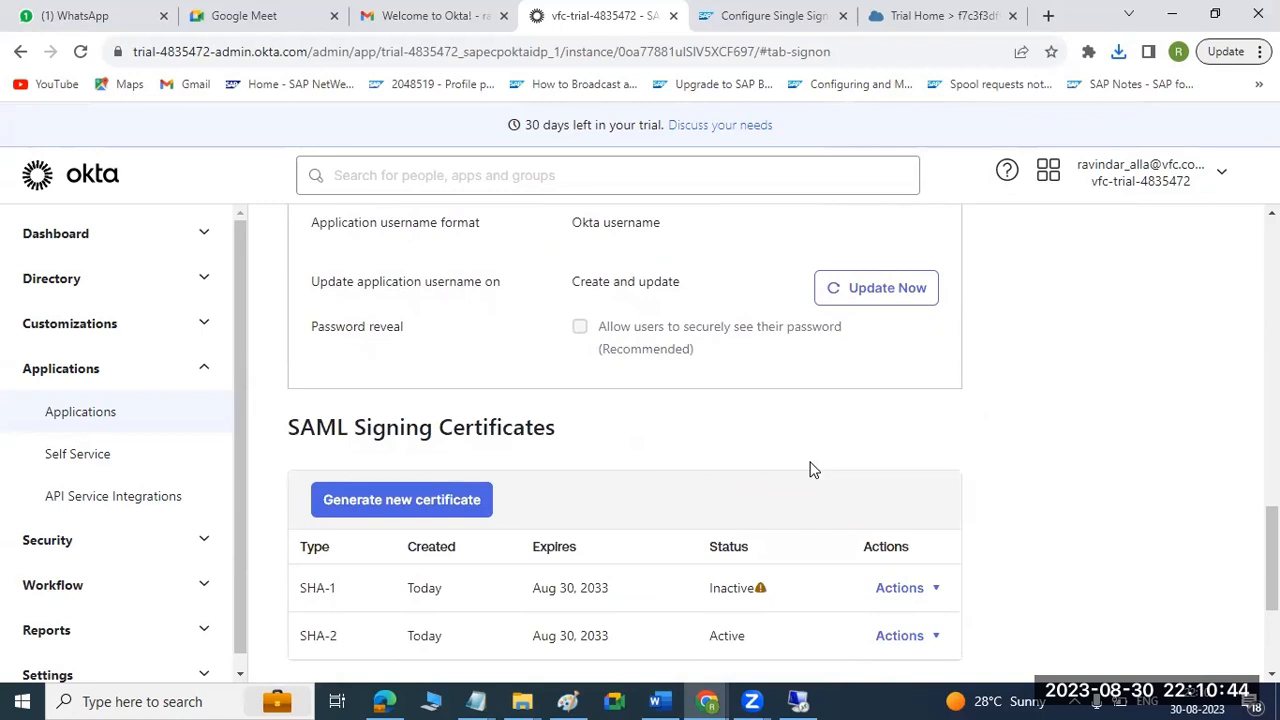
scroll(812, 469, up, 8)
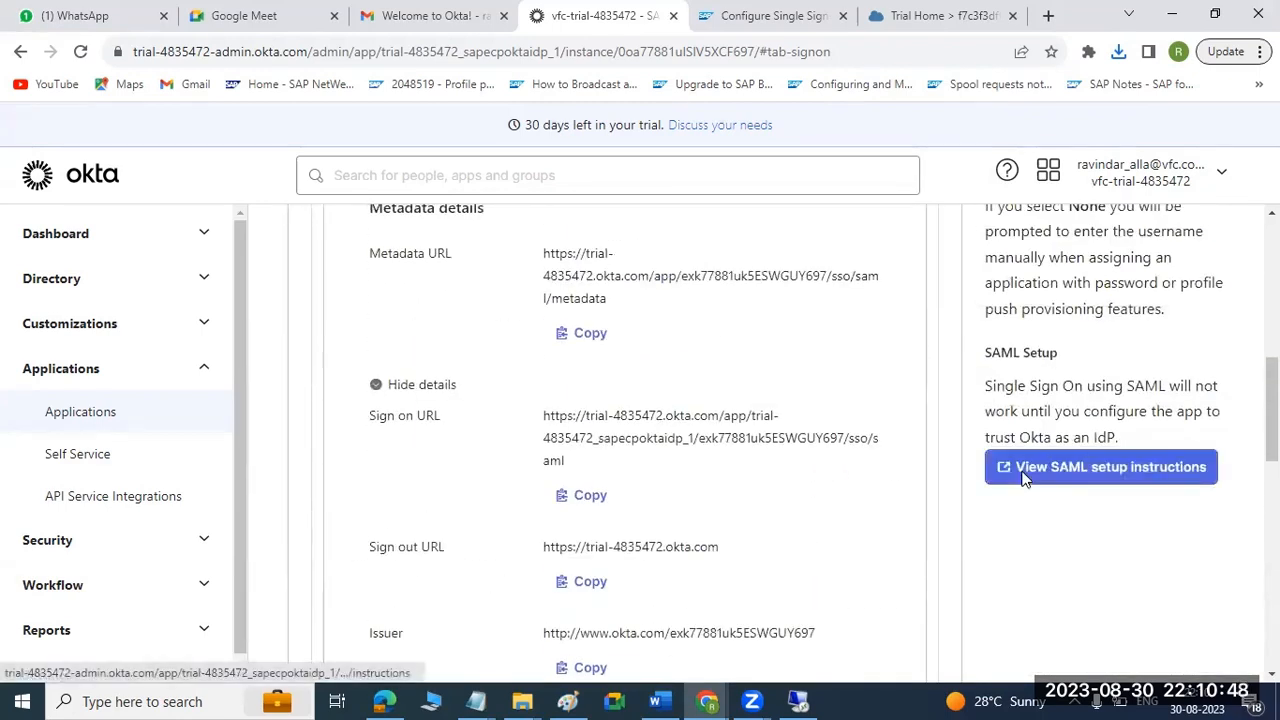
scroll(1022, 478, up, 1)
click(1055, 556)
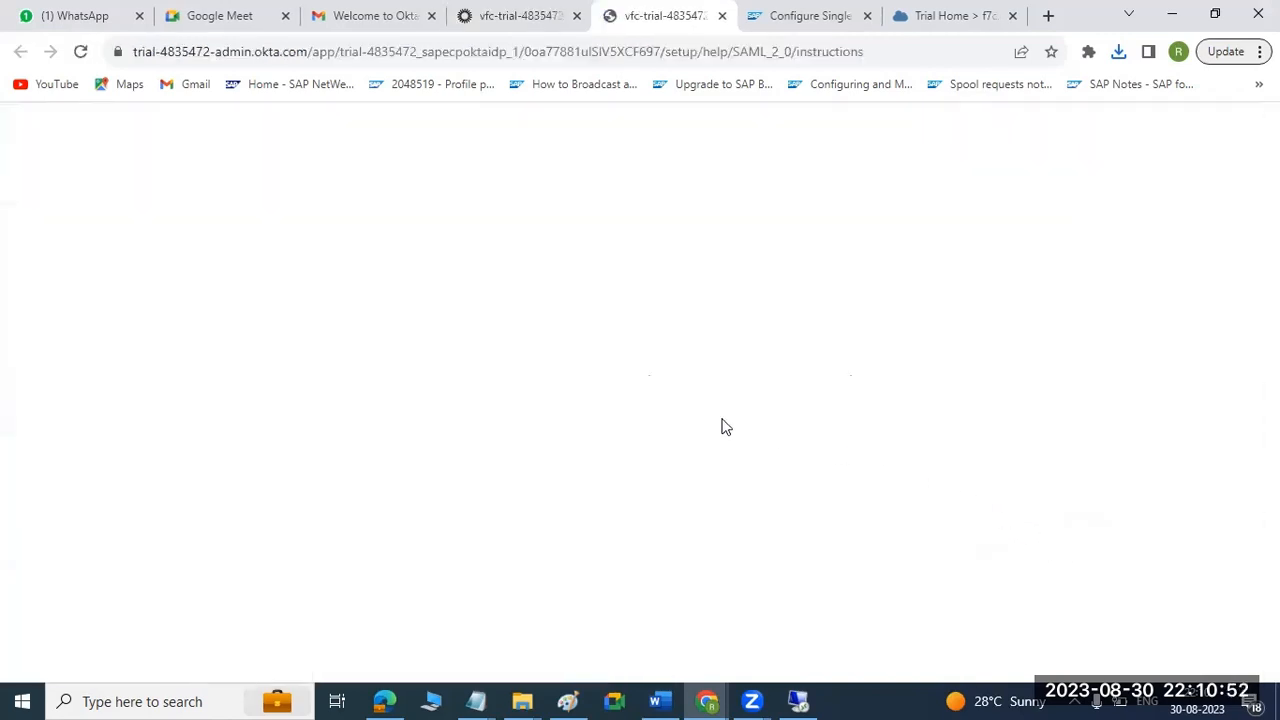
scroll(726, 465, down, 8)
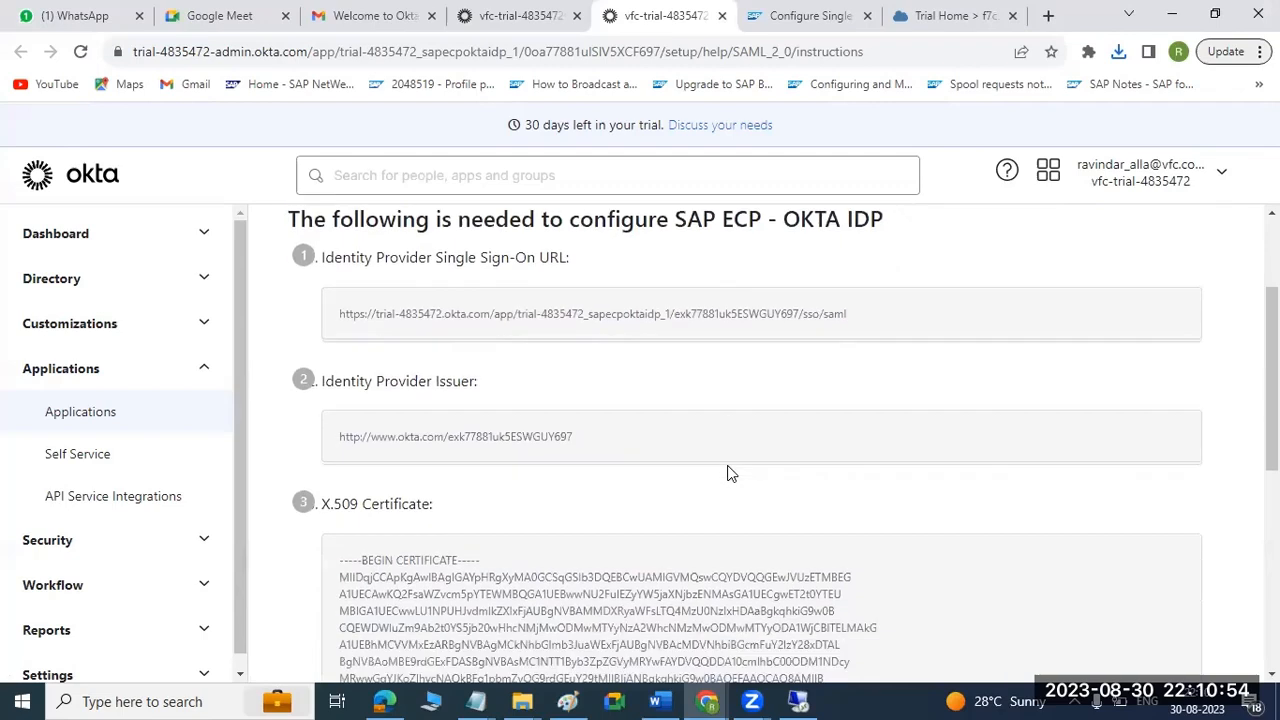
scroll(727, 472, up, 4)
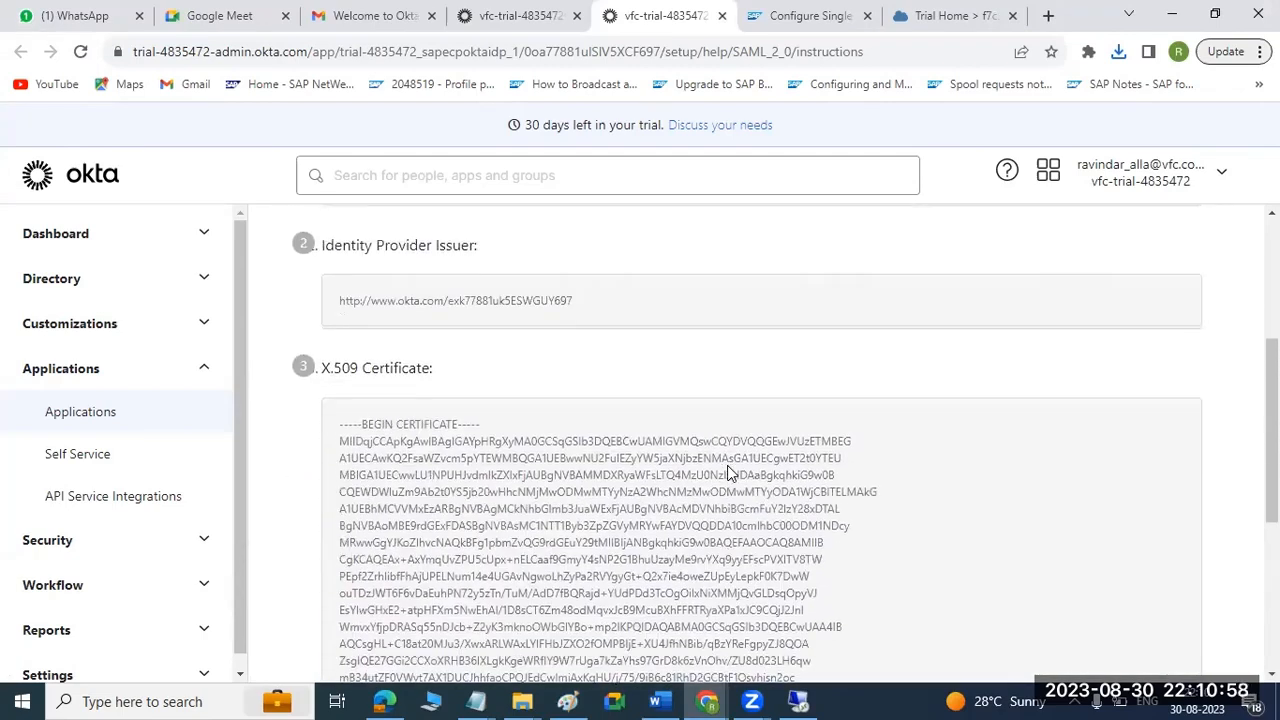
scroll(727, 470, down, 6)
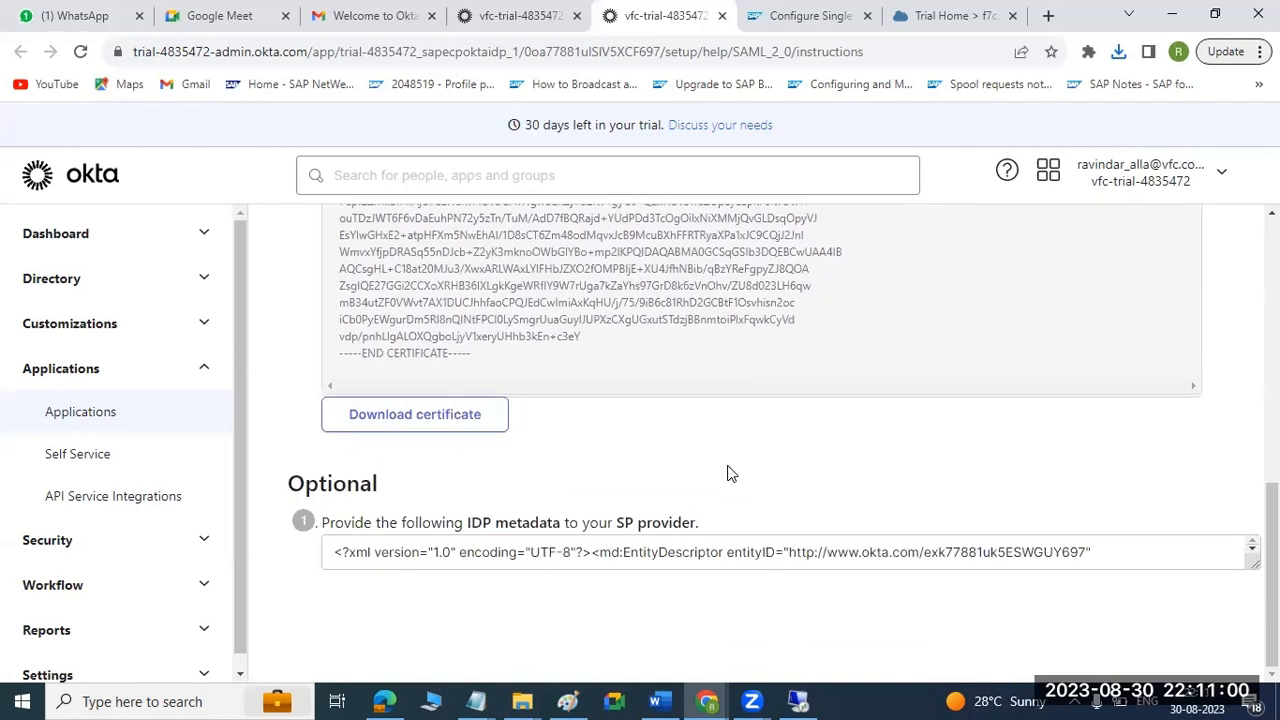
scroll(728, 468, up, 9)
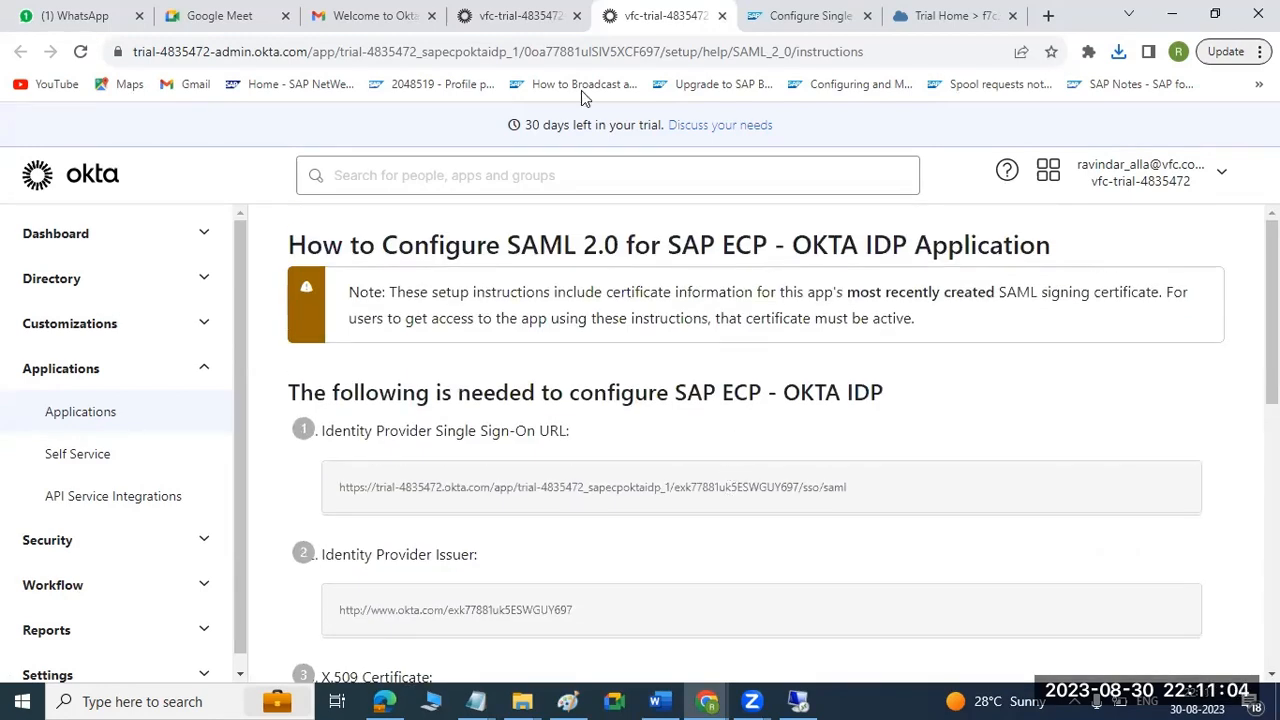
Load the app's copied metadata URL in the browser tab holding the SAML setup instructions.
key(ctrl+shift+Tab)
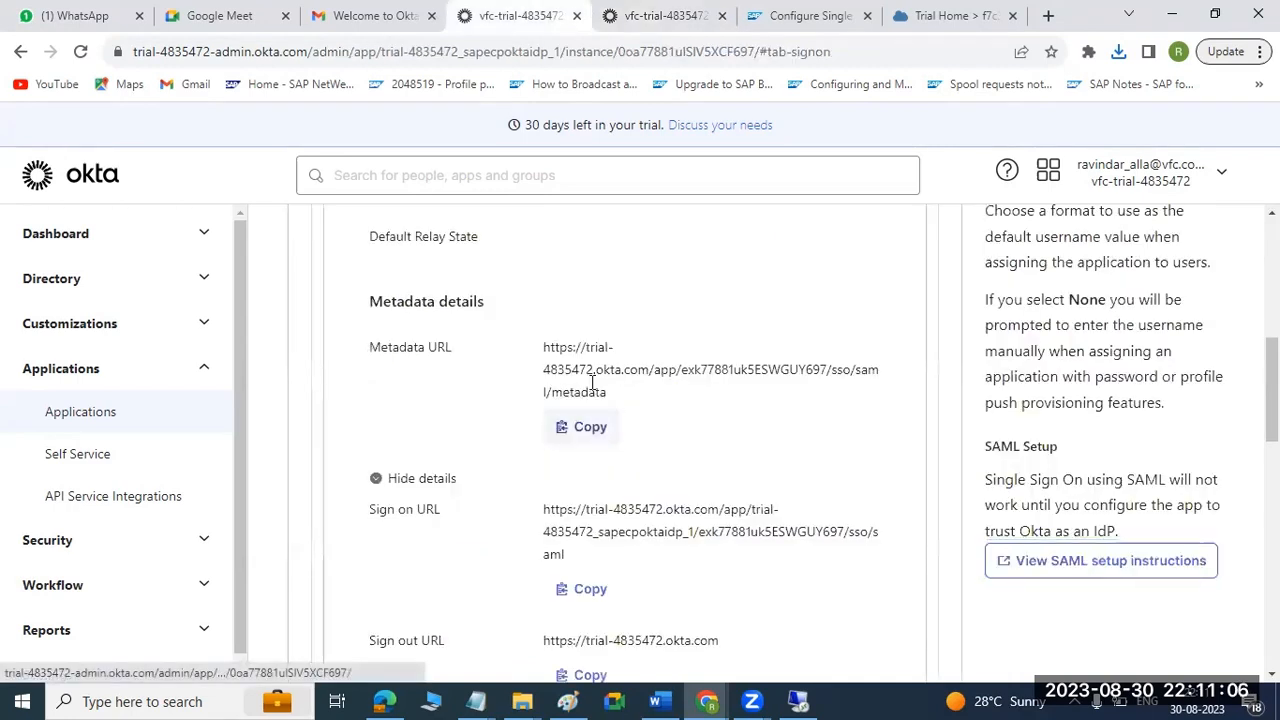
click(679, 8)
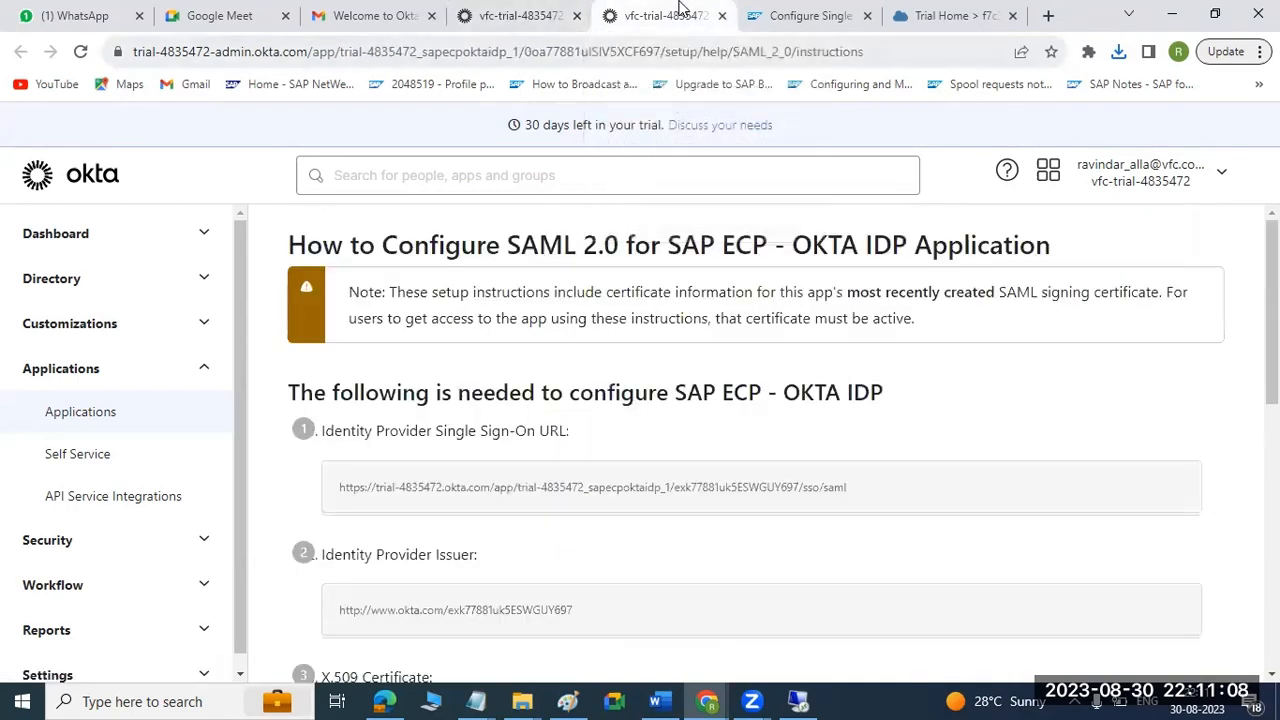
key(ctrl+l)
key(ctrl+v)
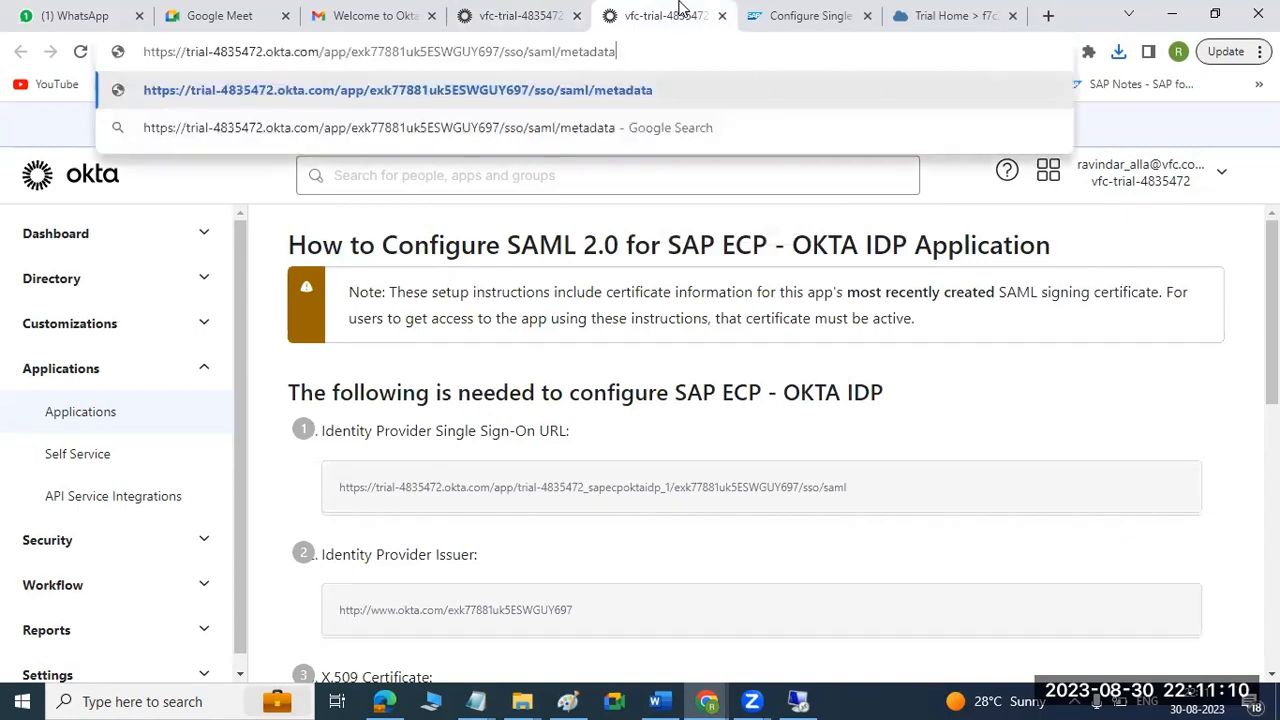
key(Return)
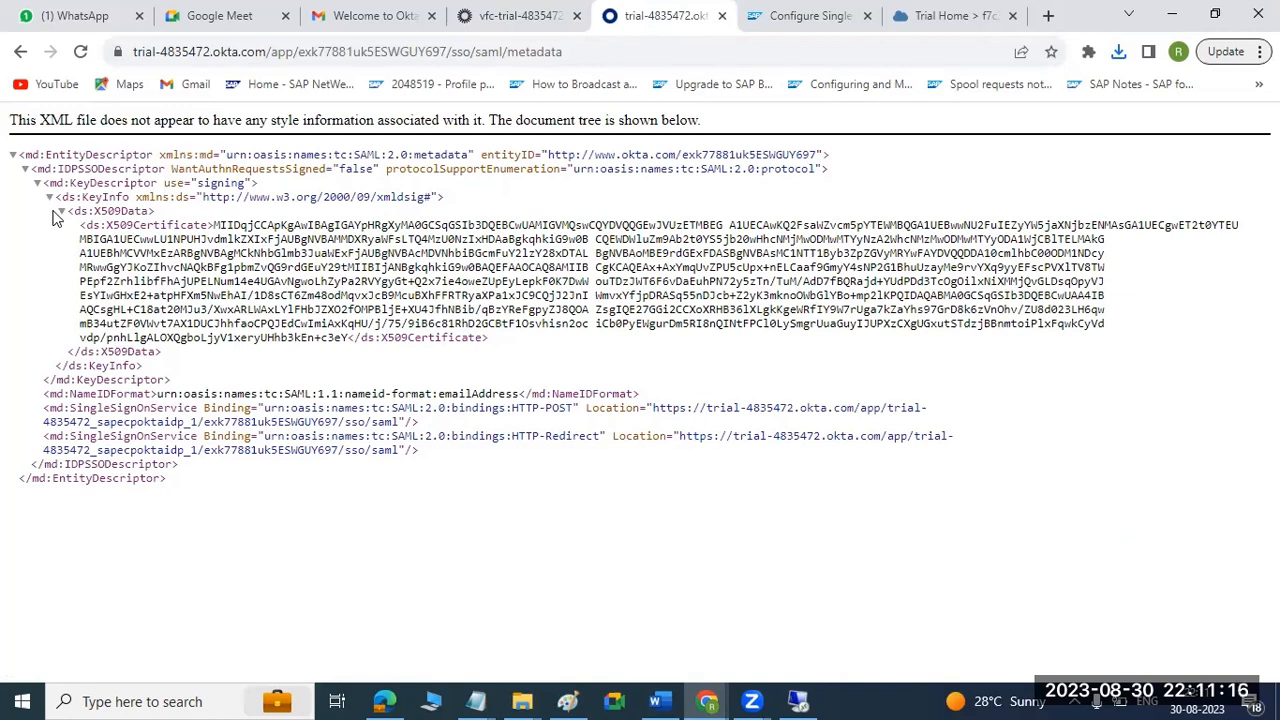
Save the metadata page to the Downloads folder as an XML document named metadataokta.
right_click(170, 188)
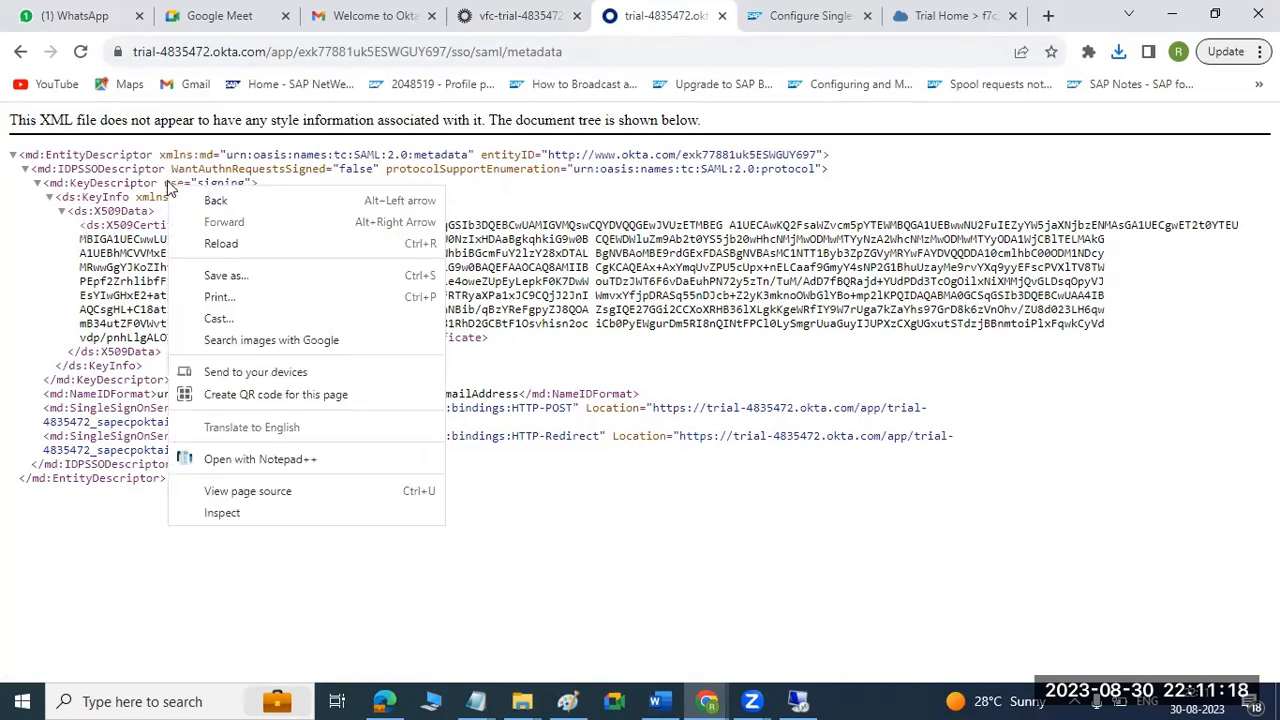
click(226, 275)
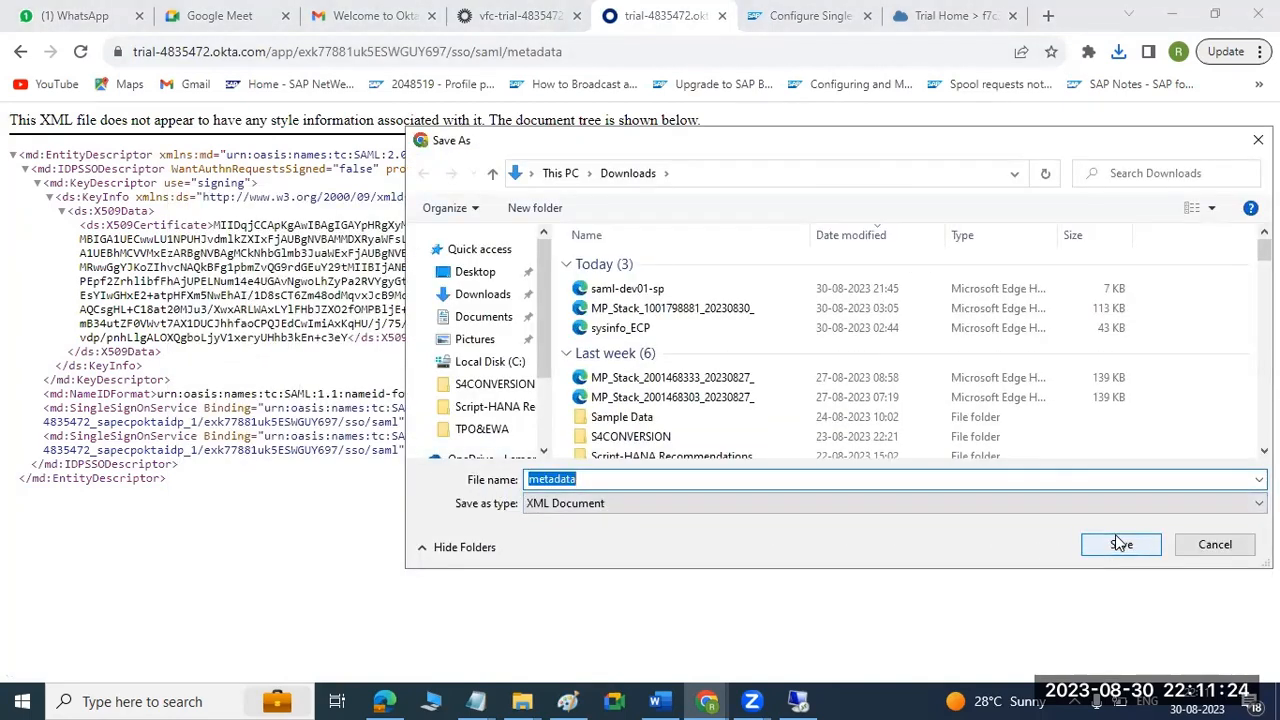
click(587, 479)
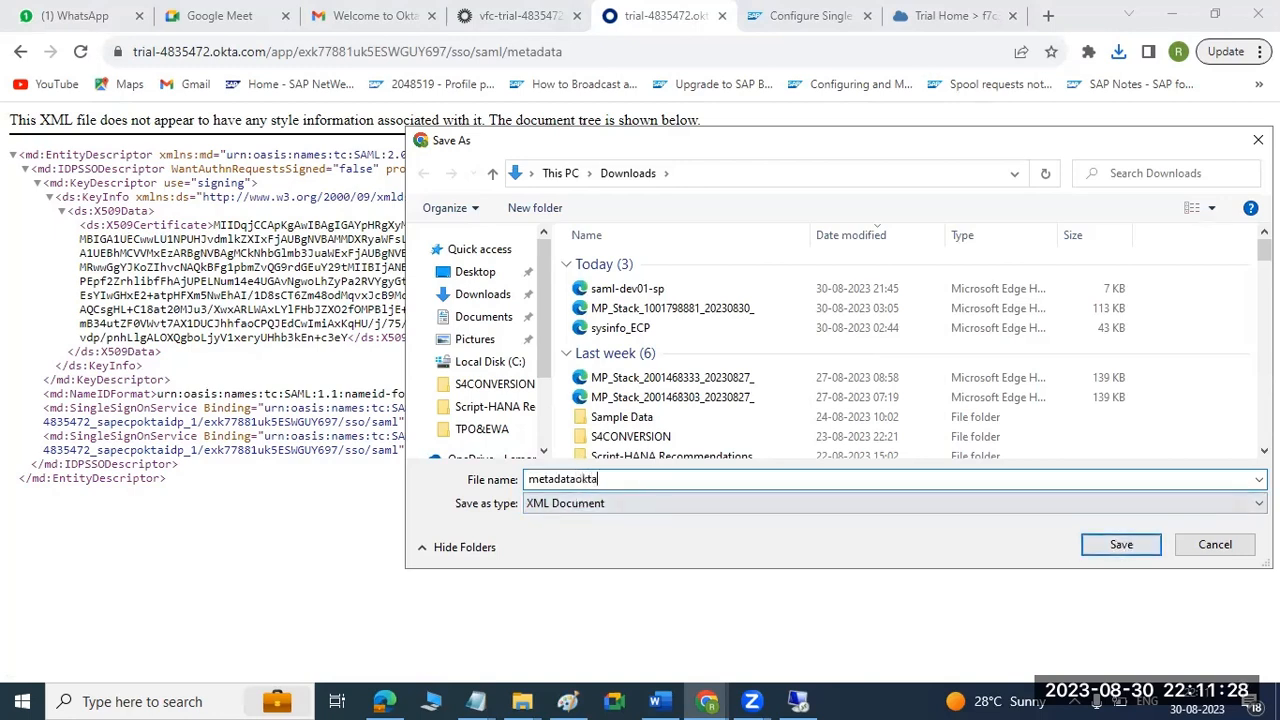
text(okta)
click(1120, 544)
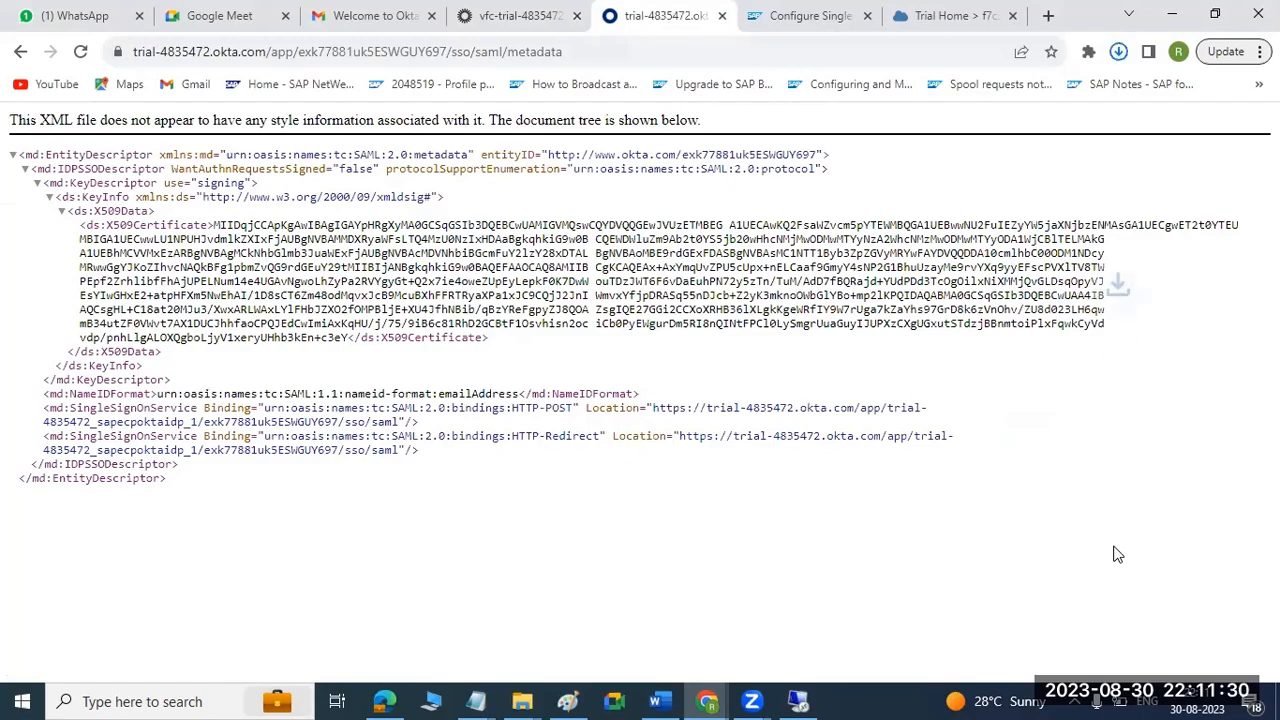
Check the Downloads folder in File Explorer for the saved metadata and certificate files.
mouse_move(522, 700)
click(611, 620)
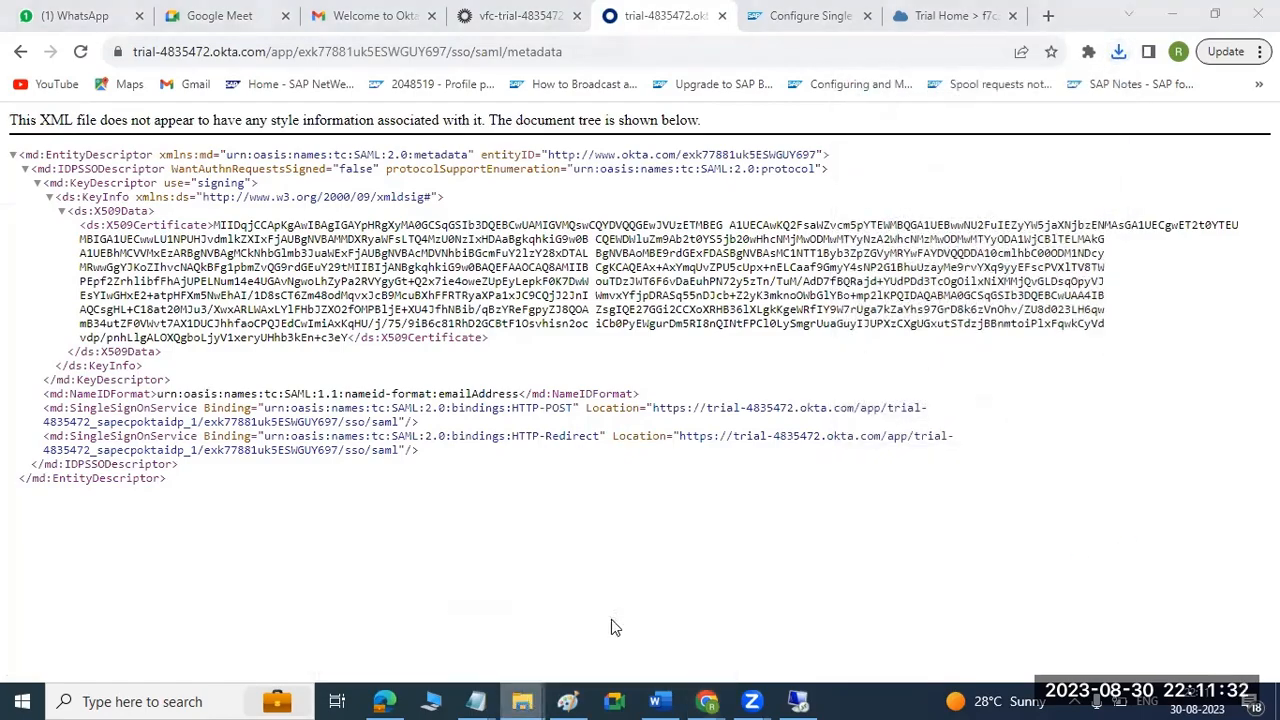
click(78, 240)
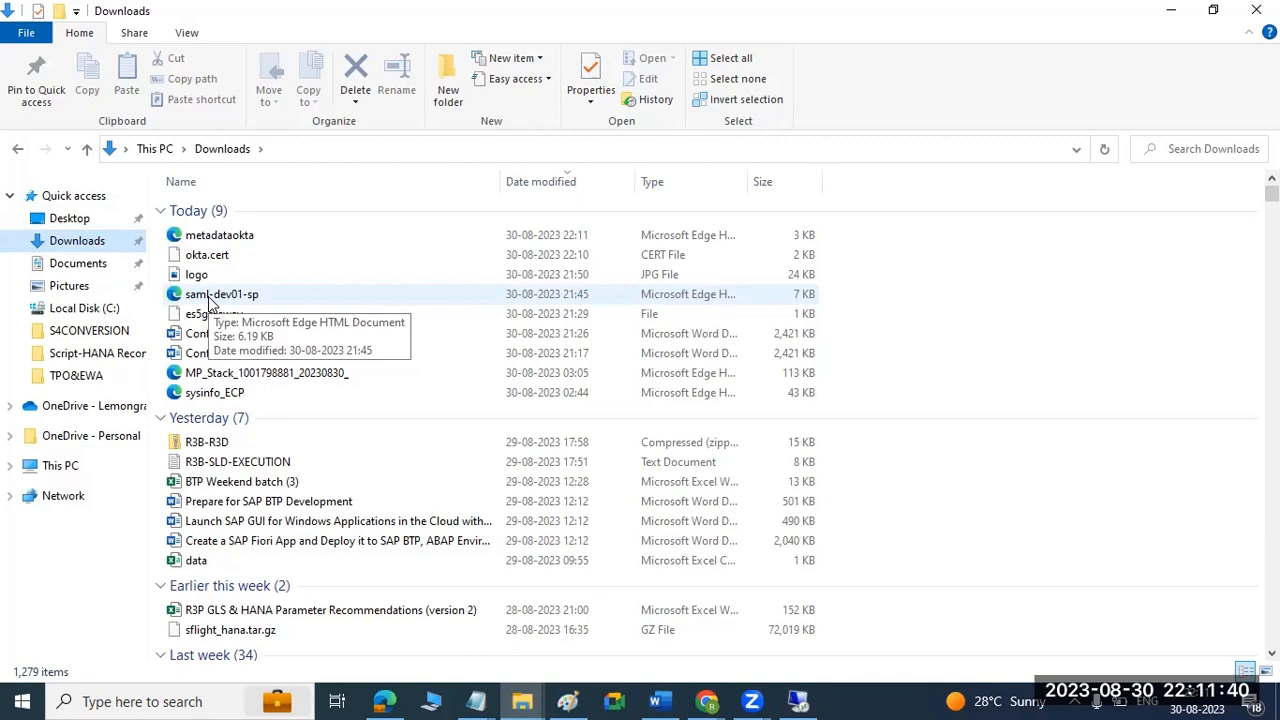
Return to Chrome, close the Okta metadata page and switch to the dev01 subaccount's Trust Configuration in SAP BTP Cockpit.
mouse_move(707, 701)
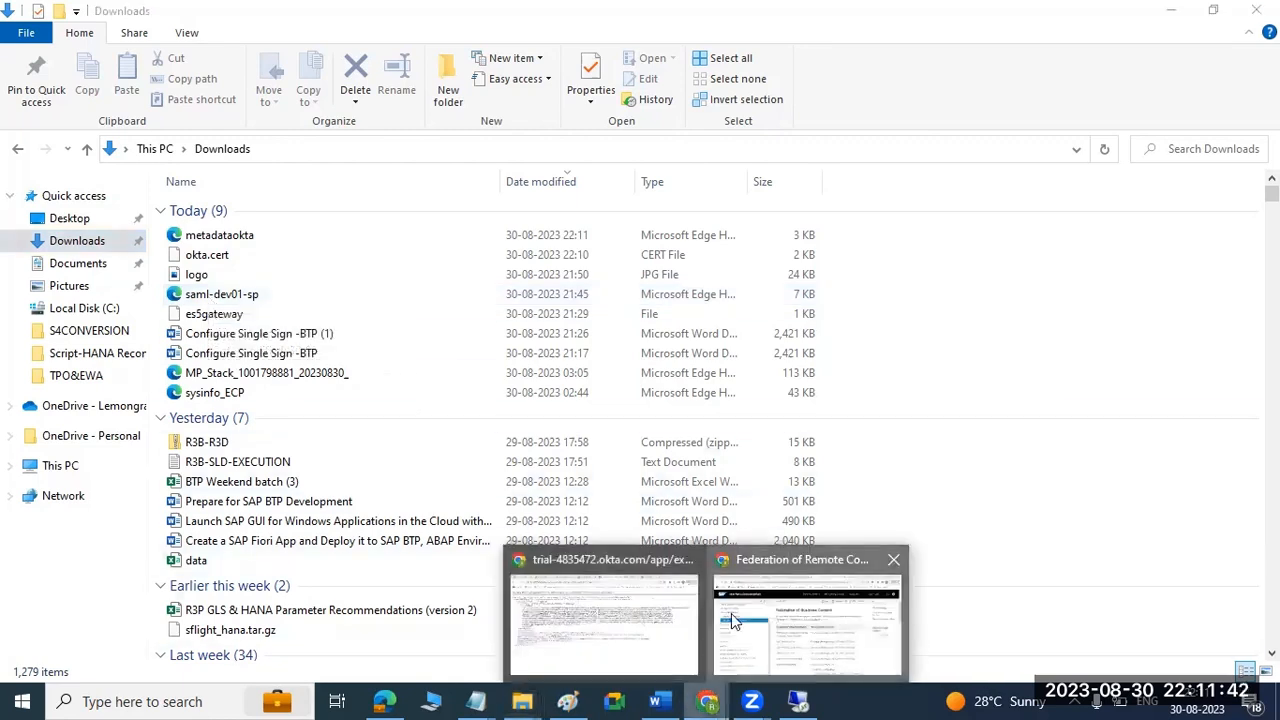
click(714, 652)
click(564, 609)
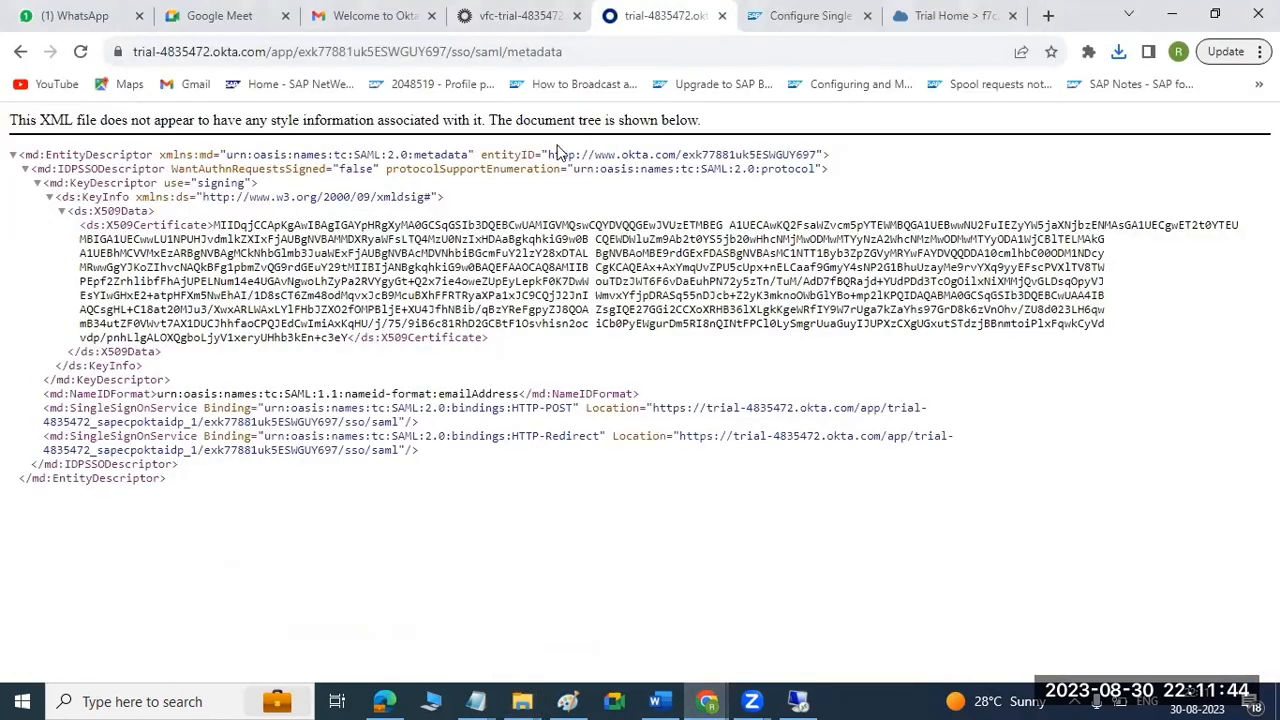
click(722, 15)
click(800, 15)
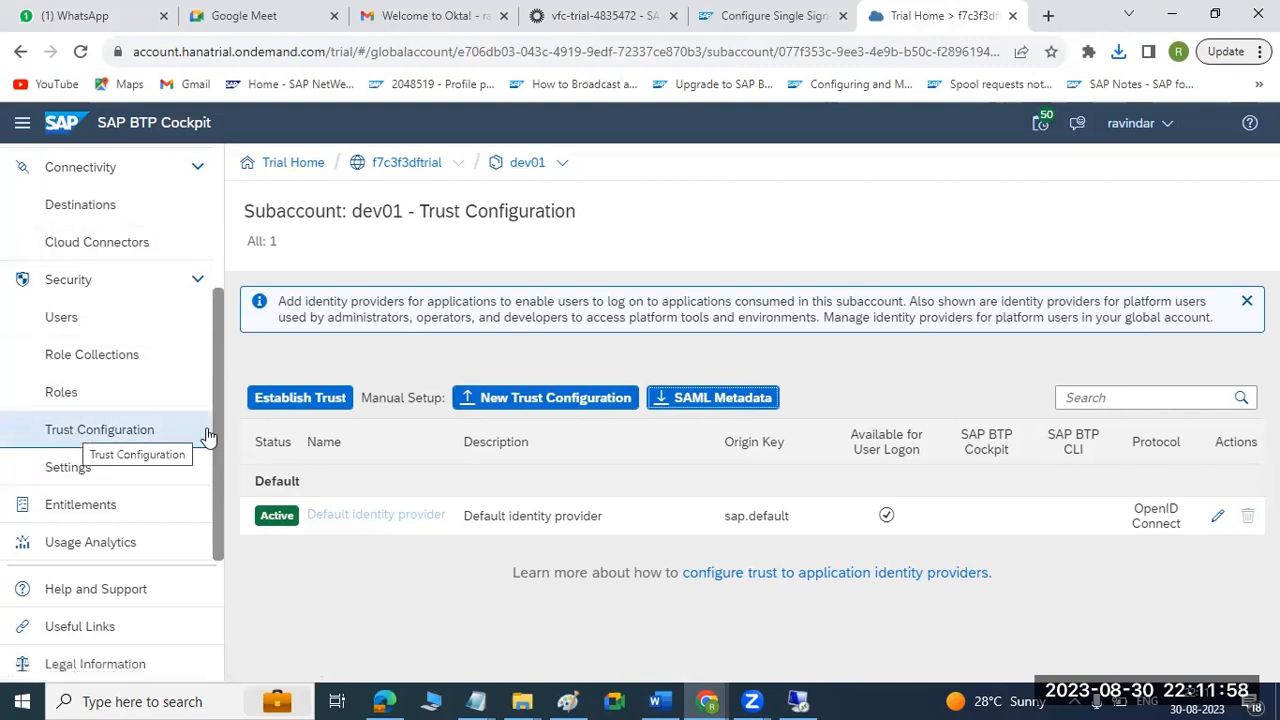
Start a new trust configuration from metadataokta.xml and name it OKTA -DEV01 BTP.
click(532, 401)
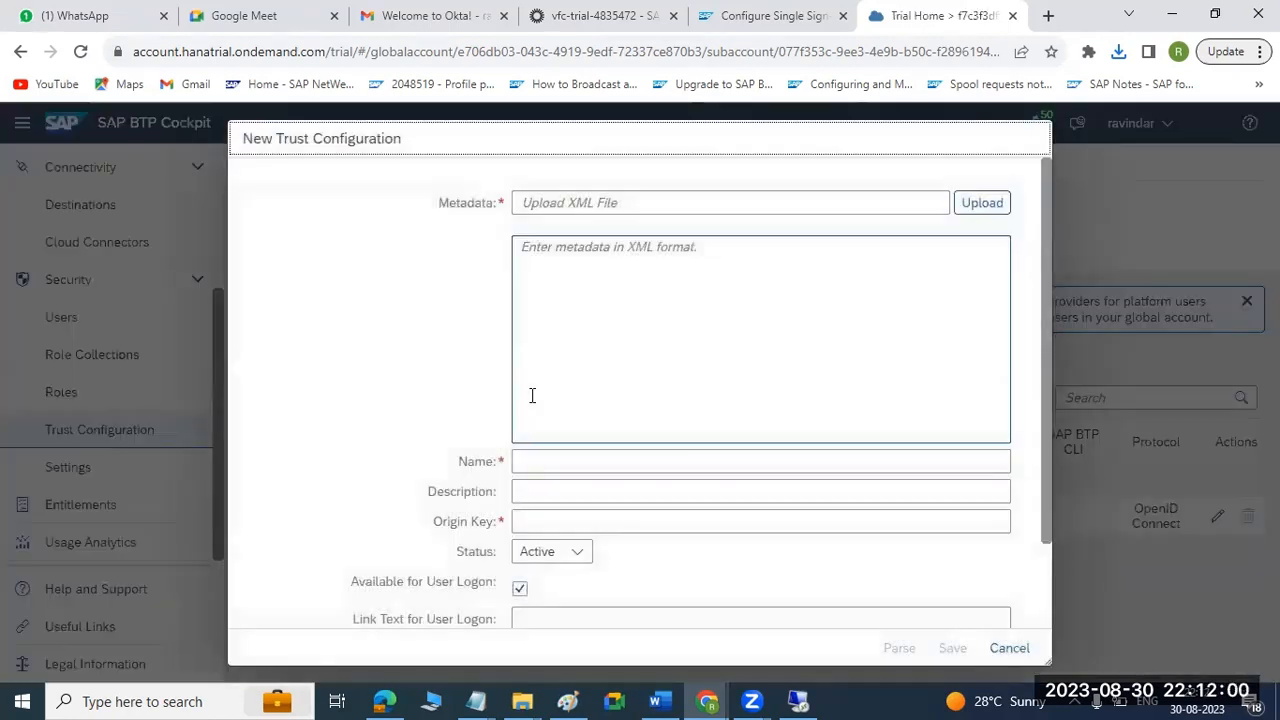
click(975, 206)
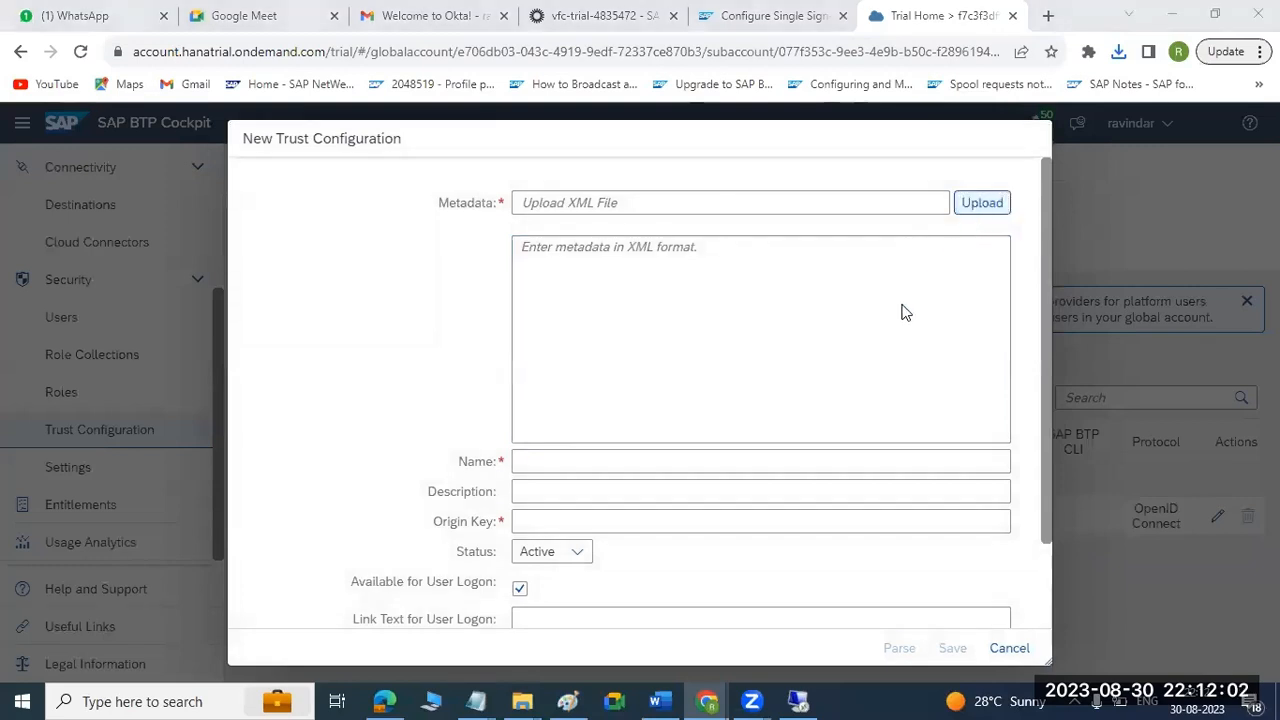
double_click(620, 288)
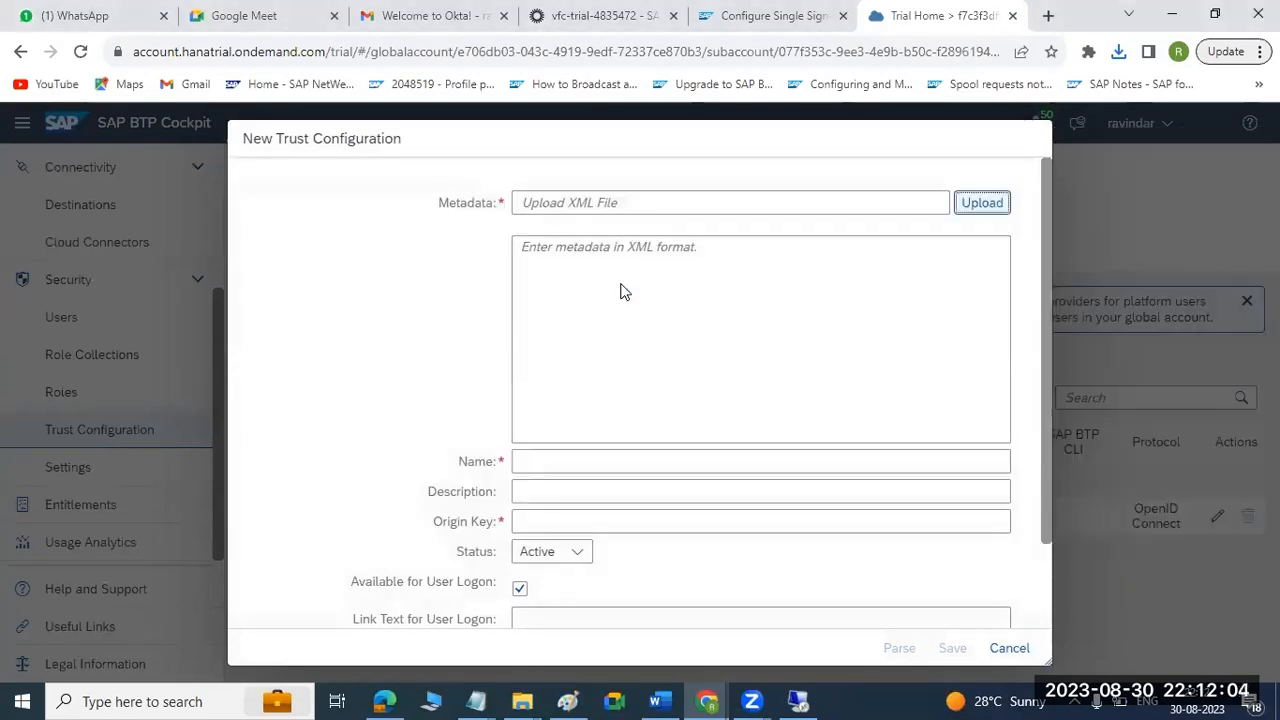
click(583, 462)
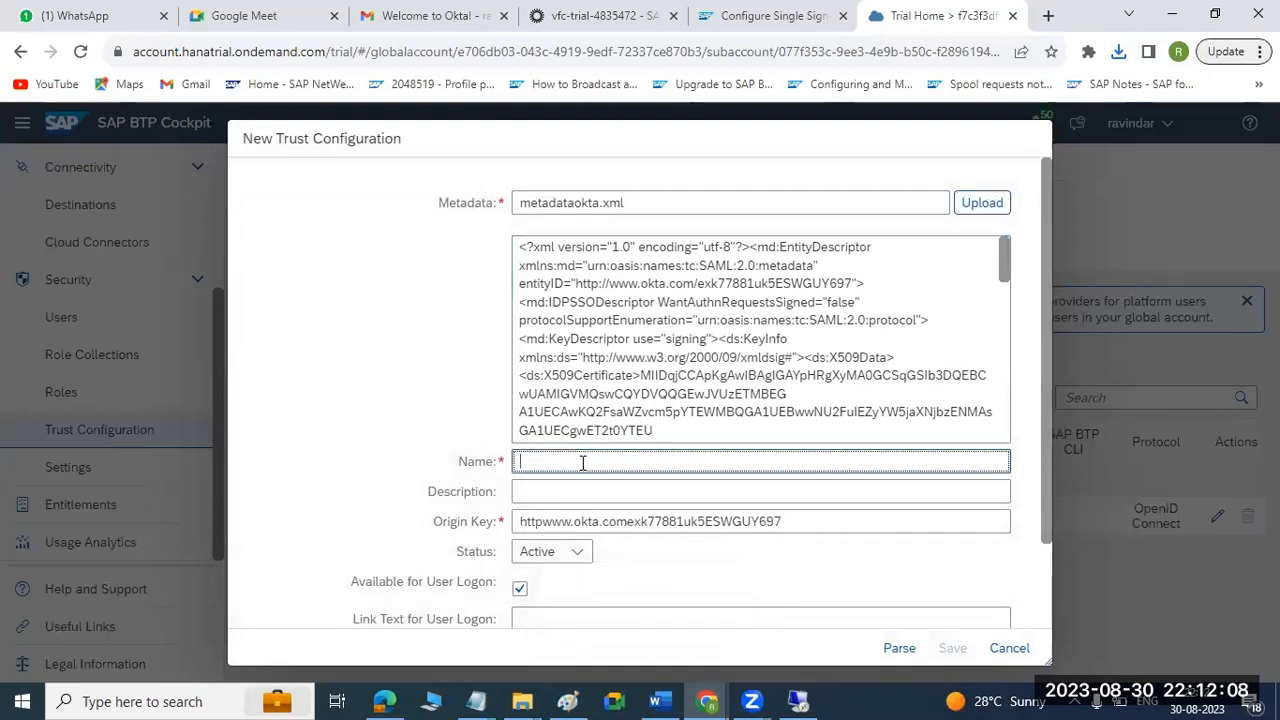
text(OKTA -DEV)
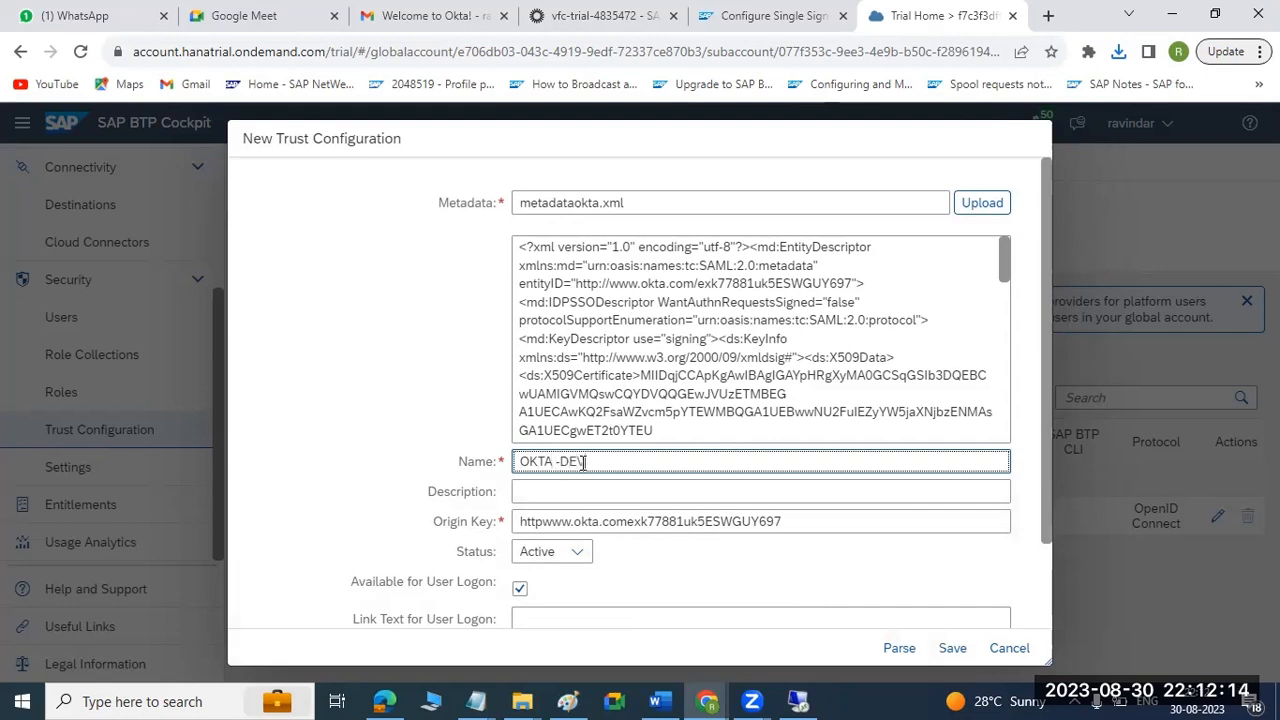
text(01 BTP)
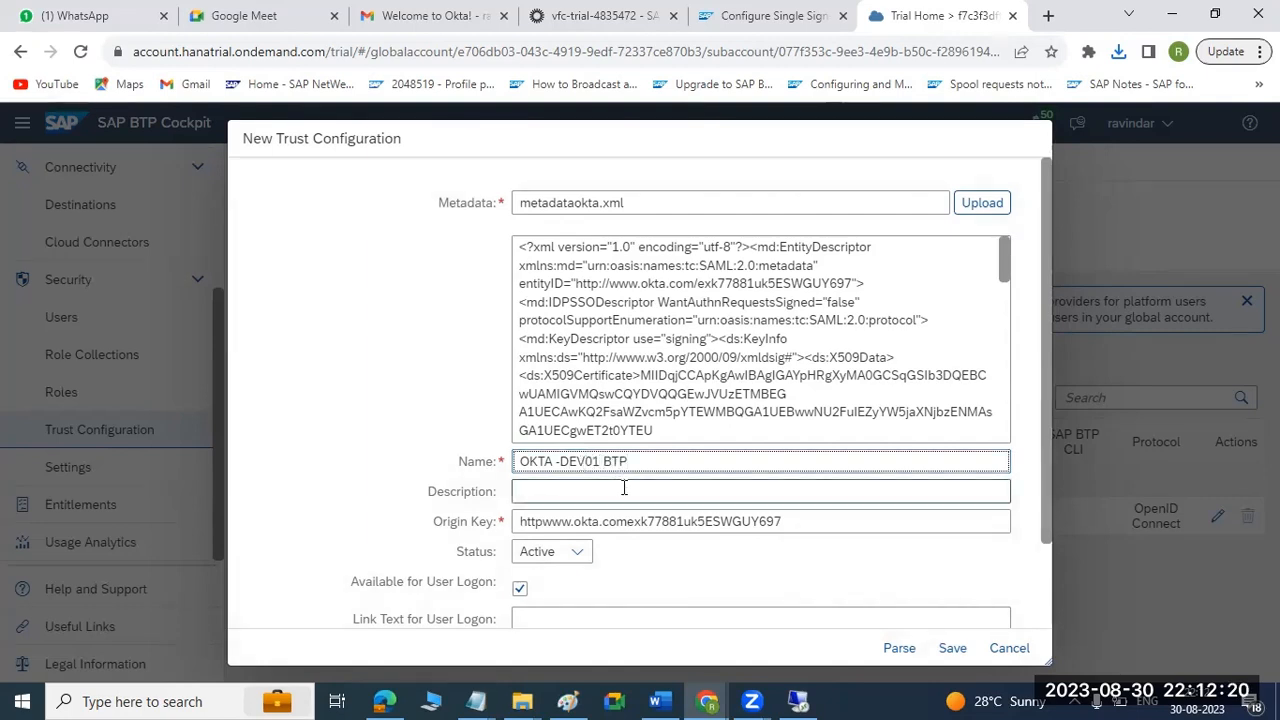
Set the link text for user logon to OKTA IDP LOGIN and save the trust configuration.
scroll(620, 486, down, 1)
click(567, 515)
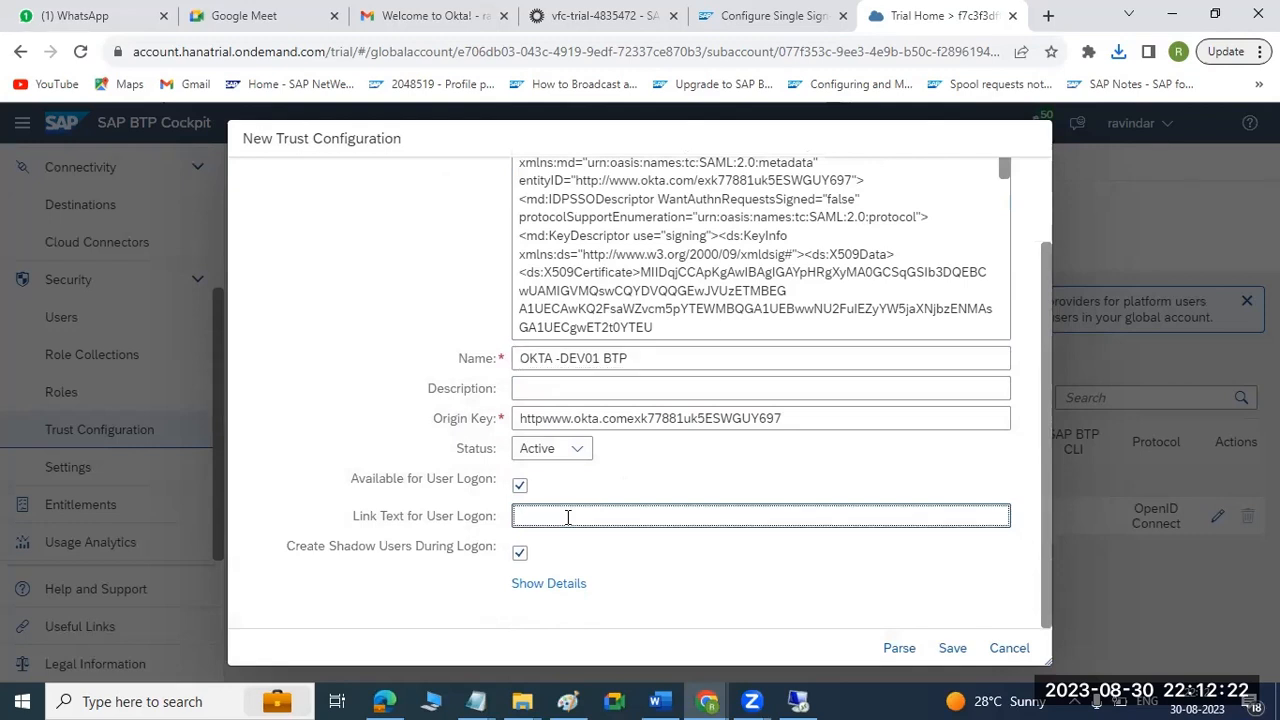
text(OKTA IDP LOG)
key(BackSpace)
drag(635, 515, 506, 522)
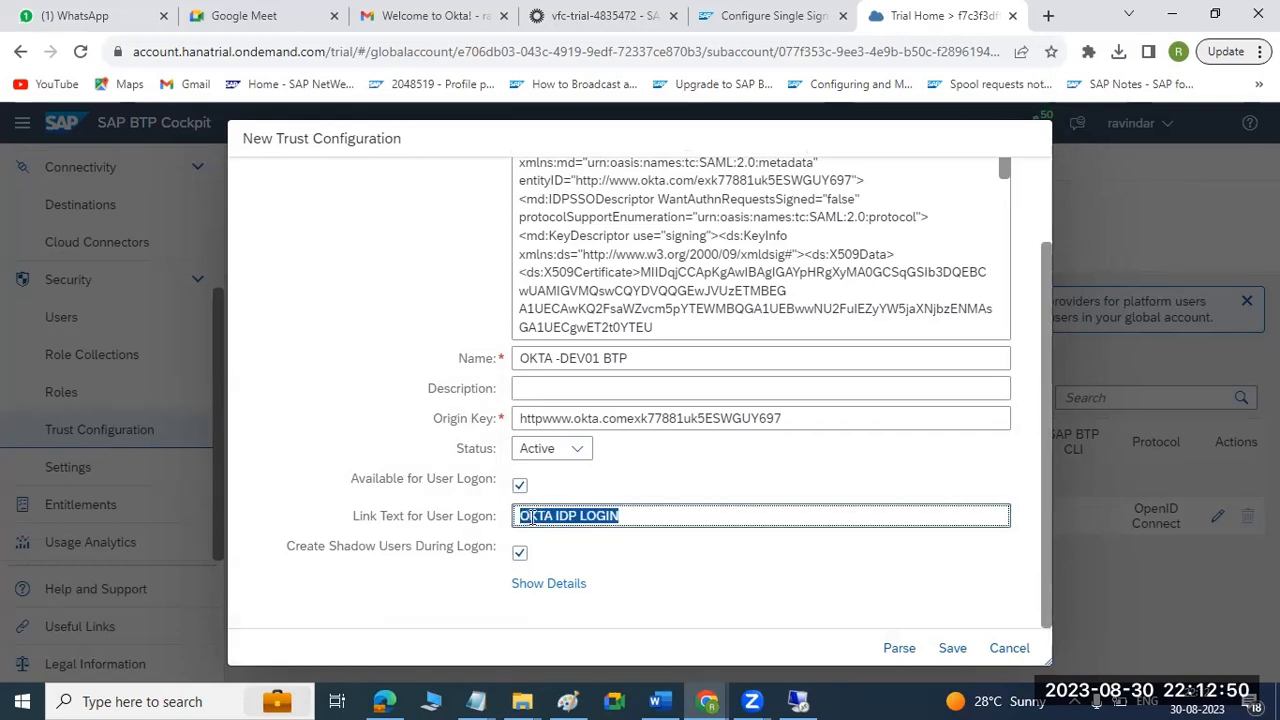
click(958, 648)
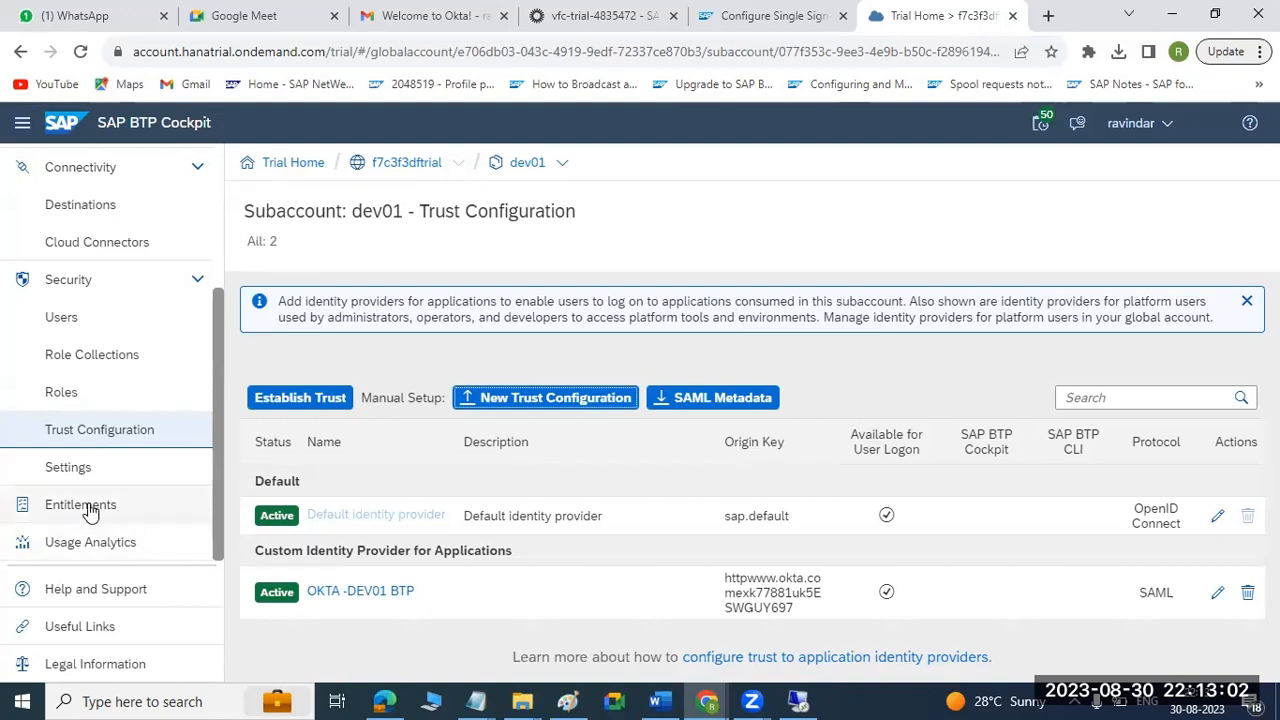
Start a new user in the dev01 subaccount and enter the user's e-mail address as the user name.
click(55, 320)
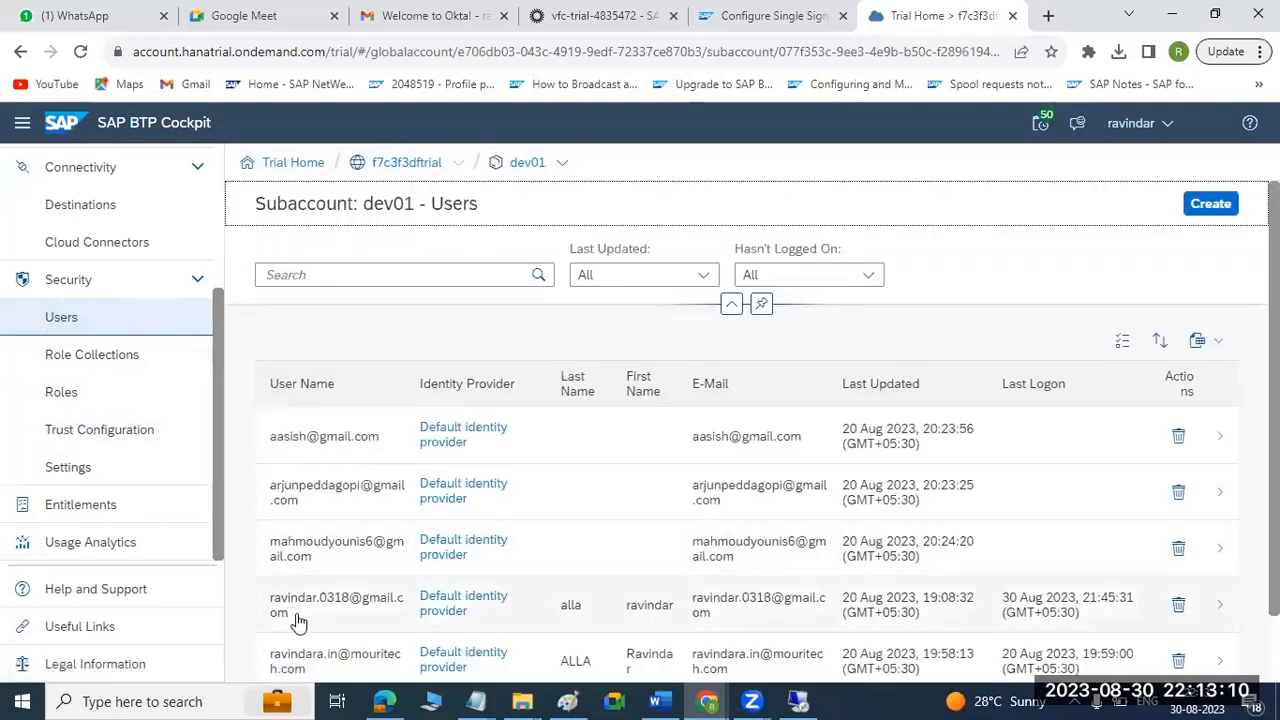
click(1211, 205)
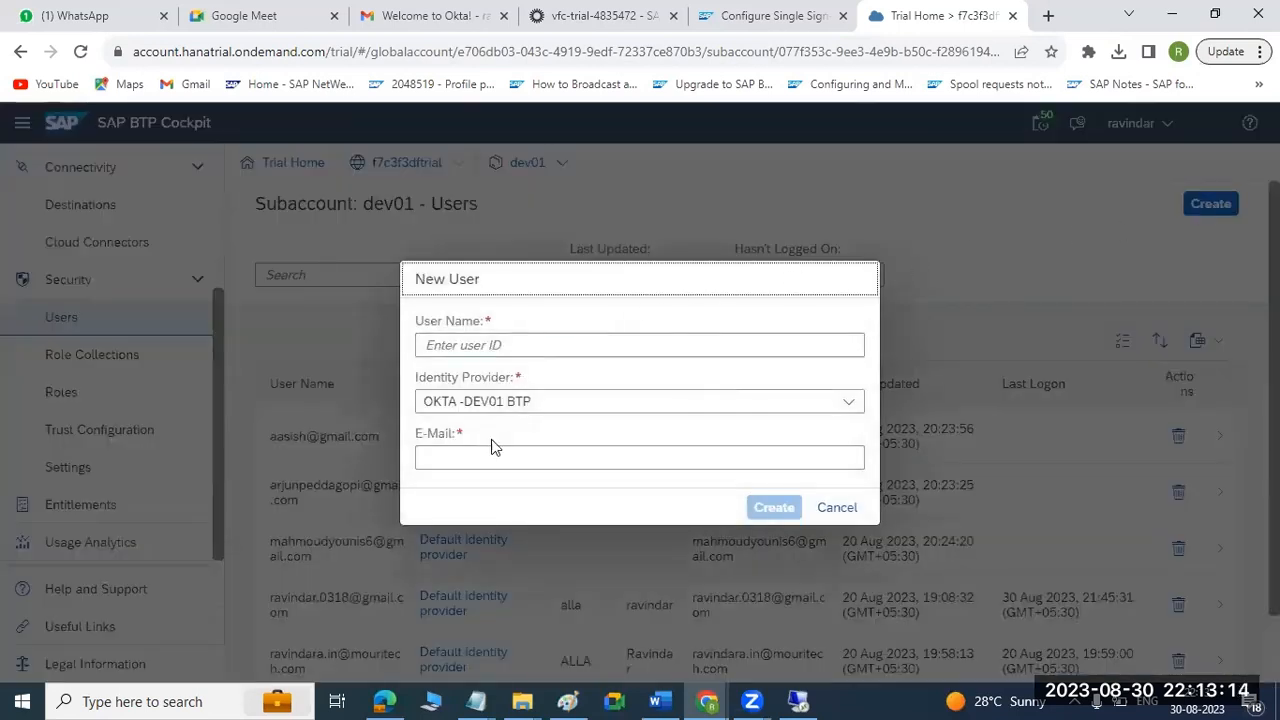
click(466, 348)
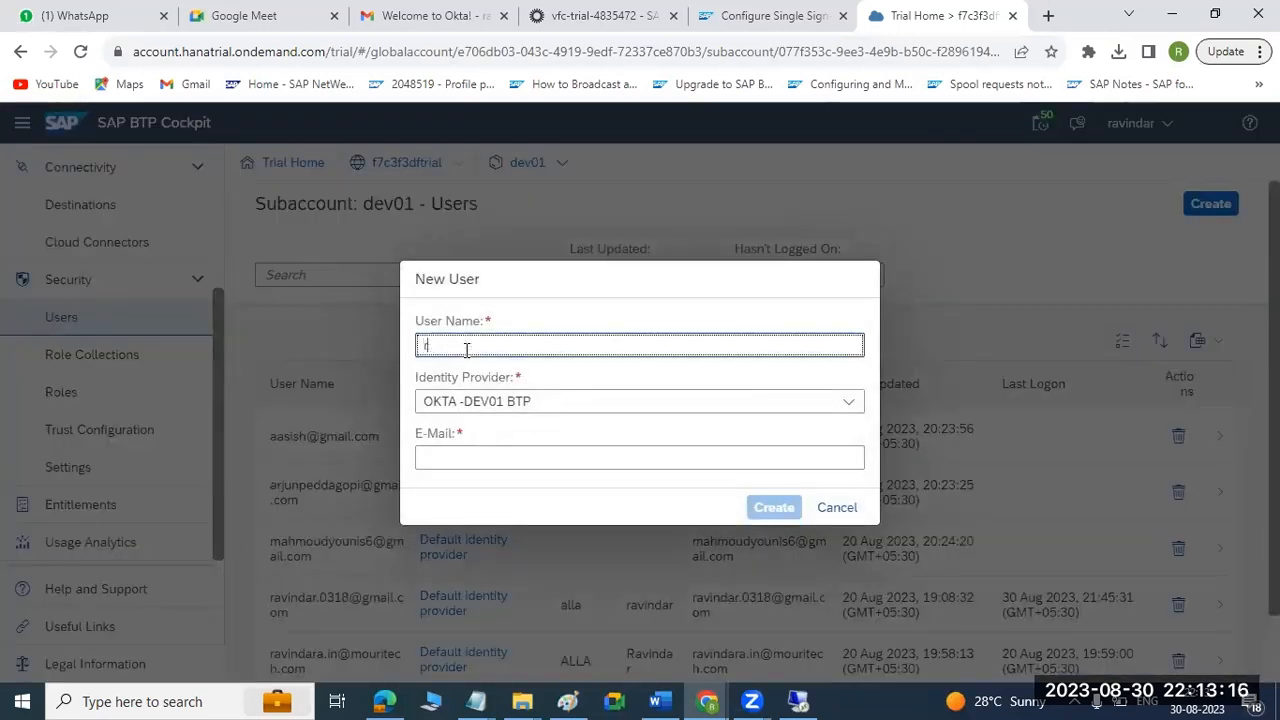
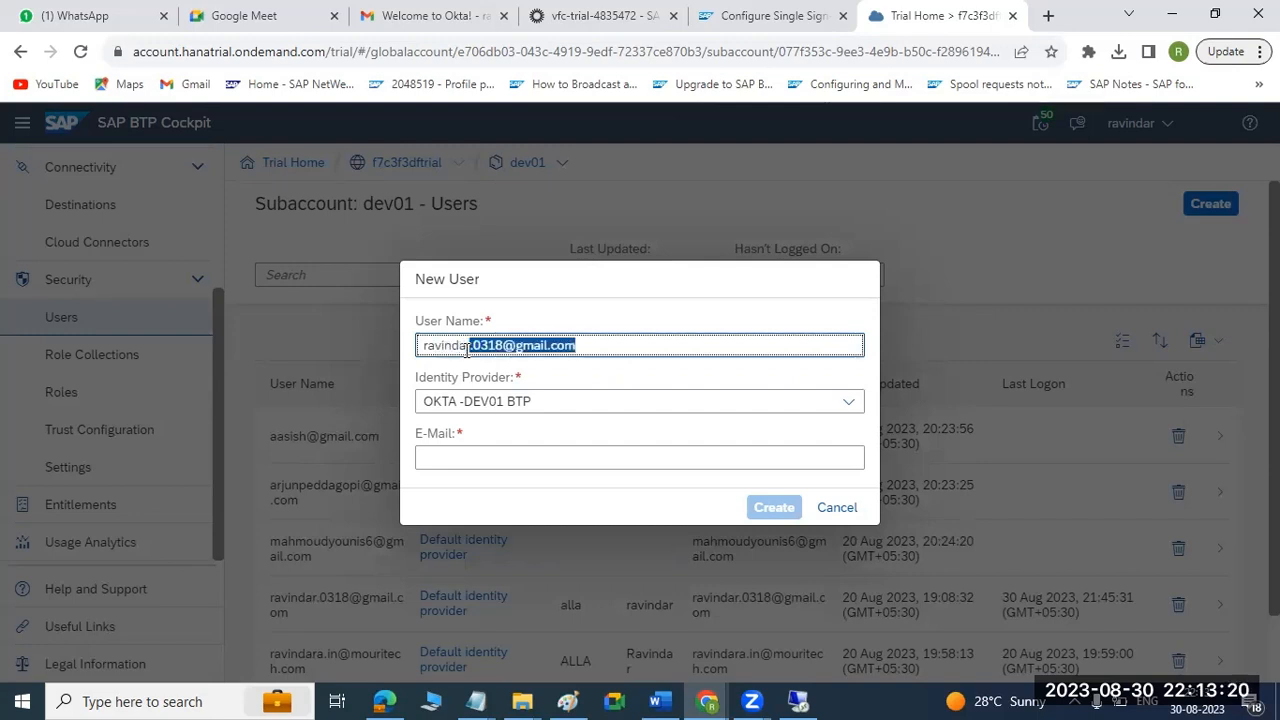
Select OKTA -DEV01 BTP as the identity provider, copy the user name into the e-mail field and create the user.
click(845, 405)
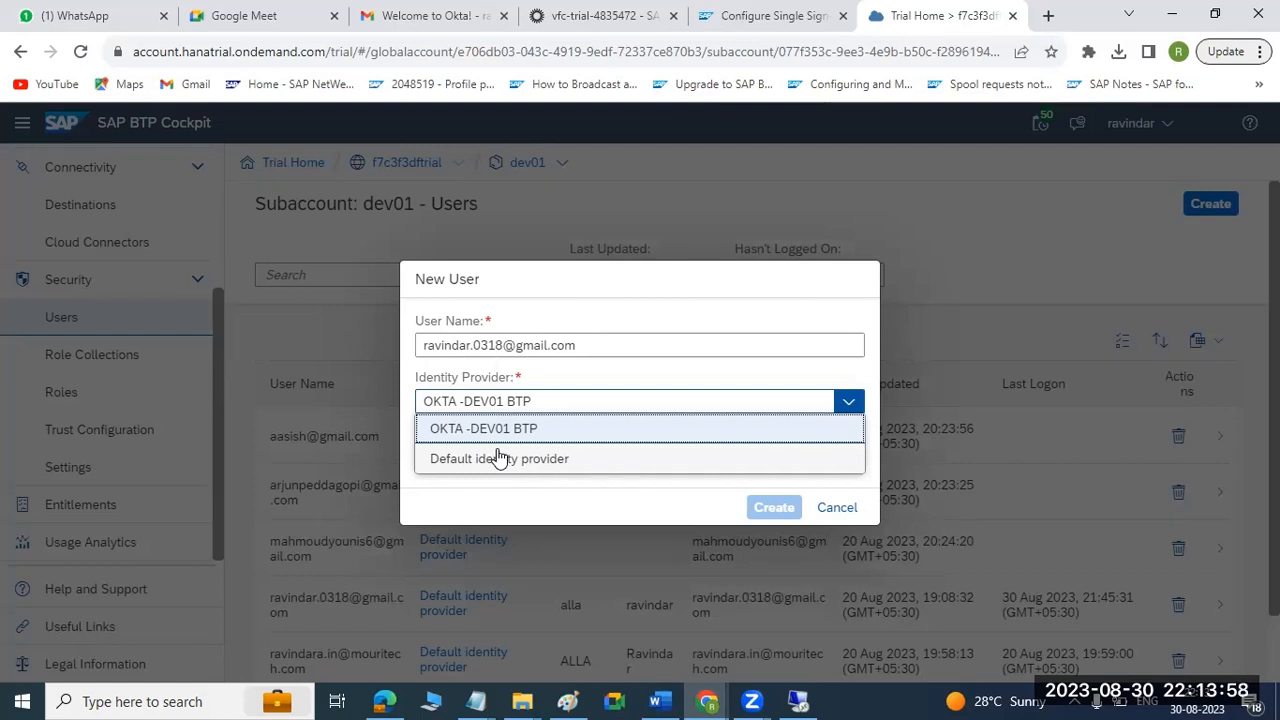
click(498, 434)
click(500, 457)
drag(586, 344, 423, 350)
key(ctrl+c)
click(451, 455)
key(ctrl+v)
click(771, 512)
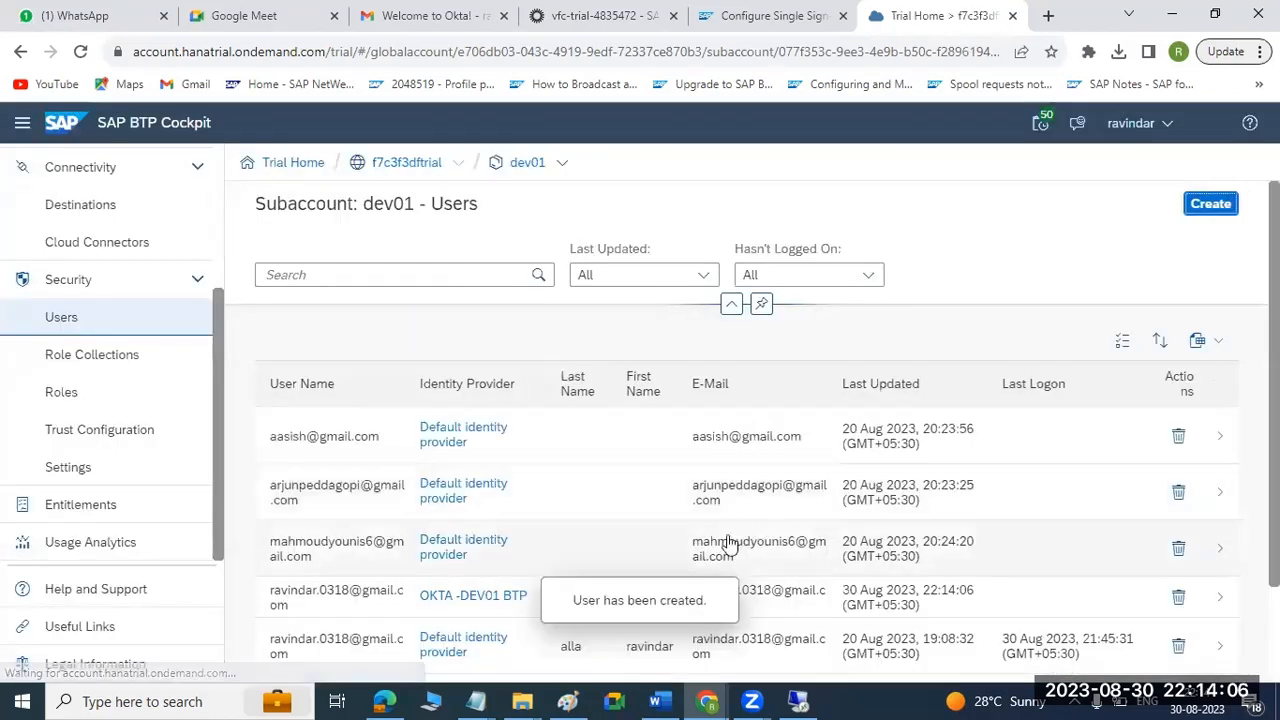
Assign the GUI role collection to the new user of the OKTA -DEV01 BTP identity provider.
click(292, 597)
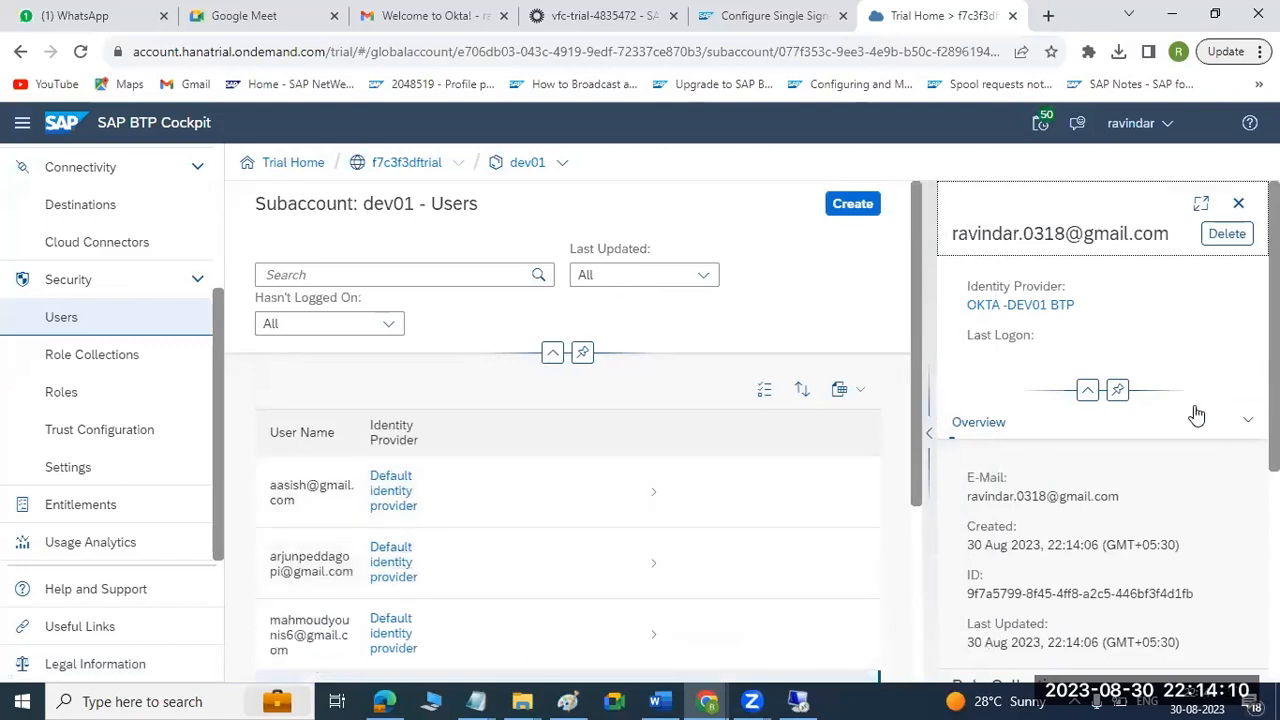
click(1246, 425)
click(990, 487)
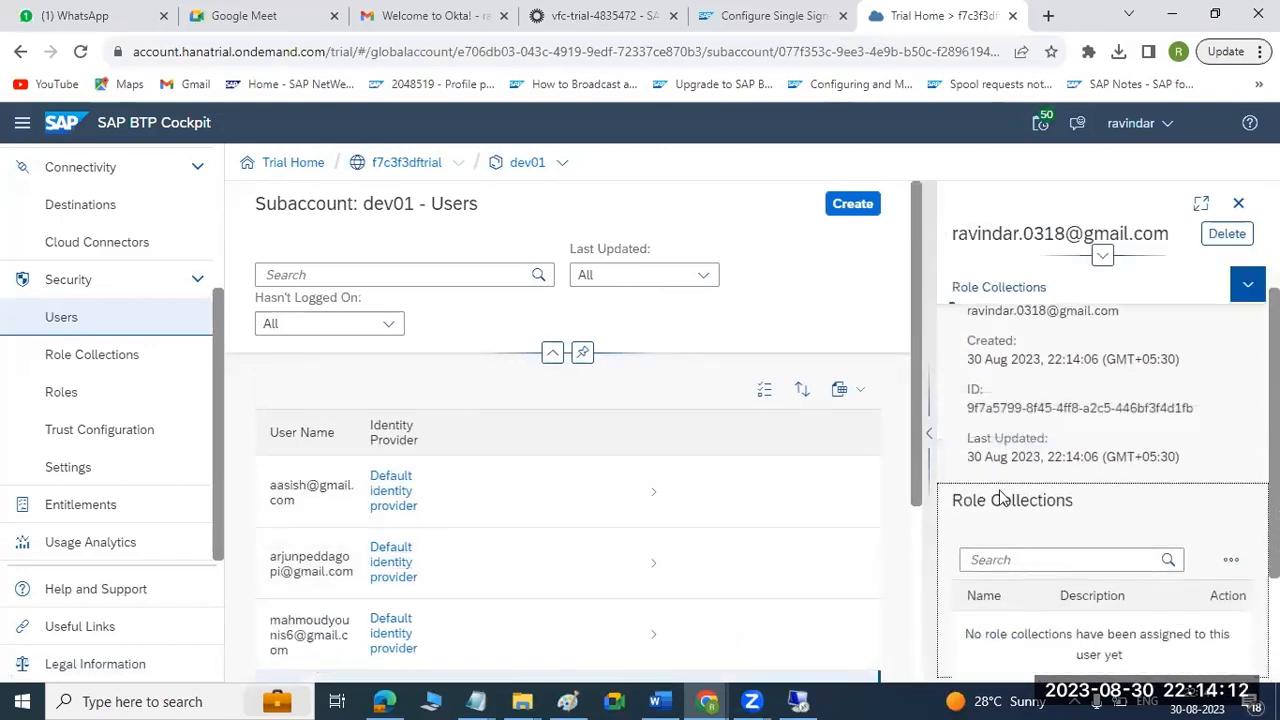
click(1243, 384)
click(1145, 415)
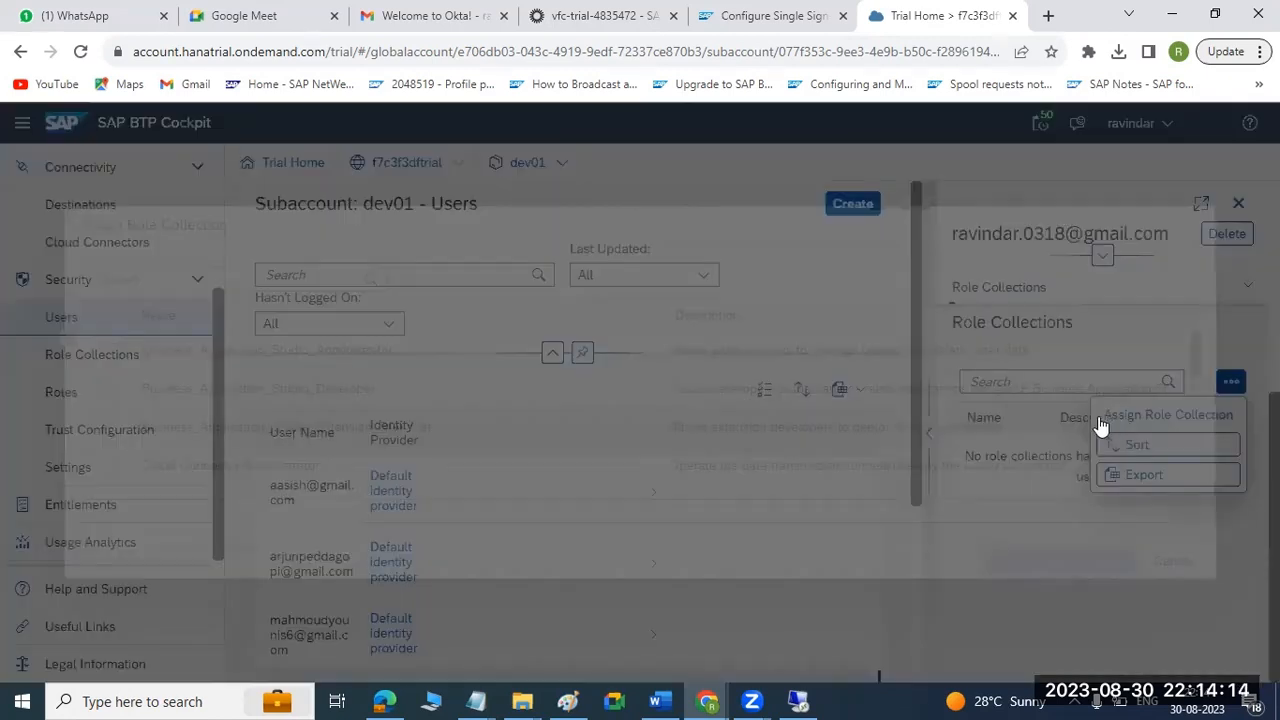
scroll(168, 445, down, 3)
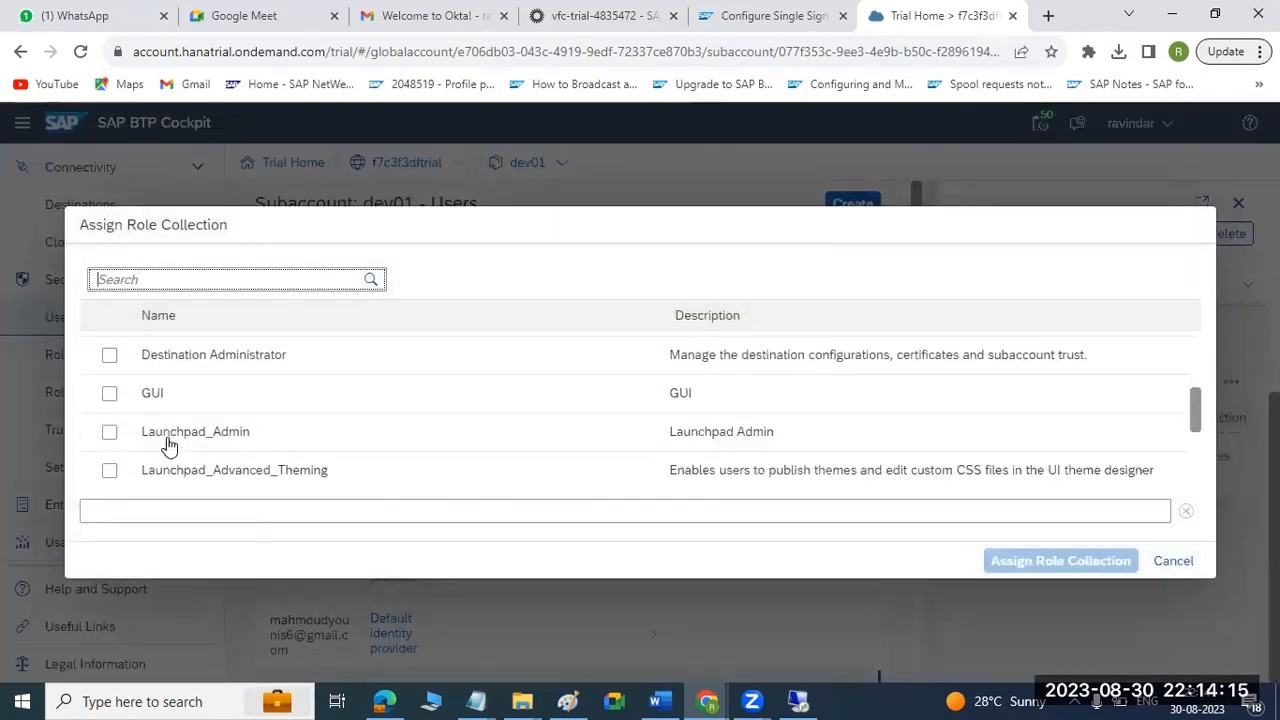
click(145, 393)
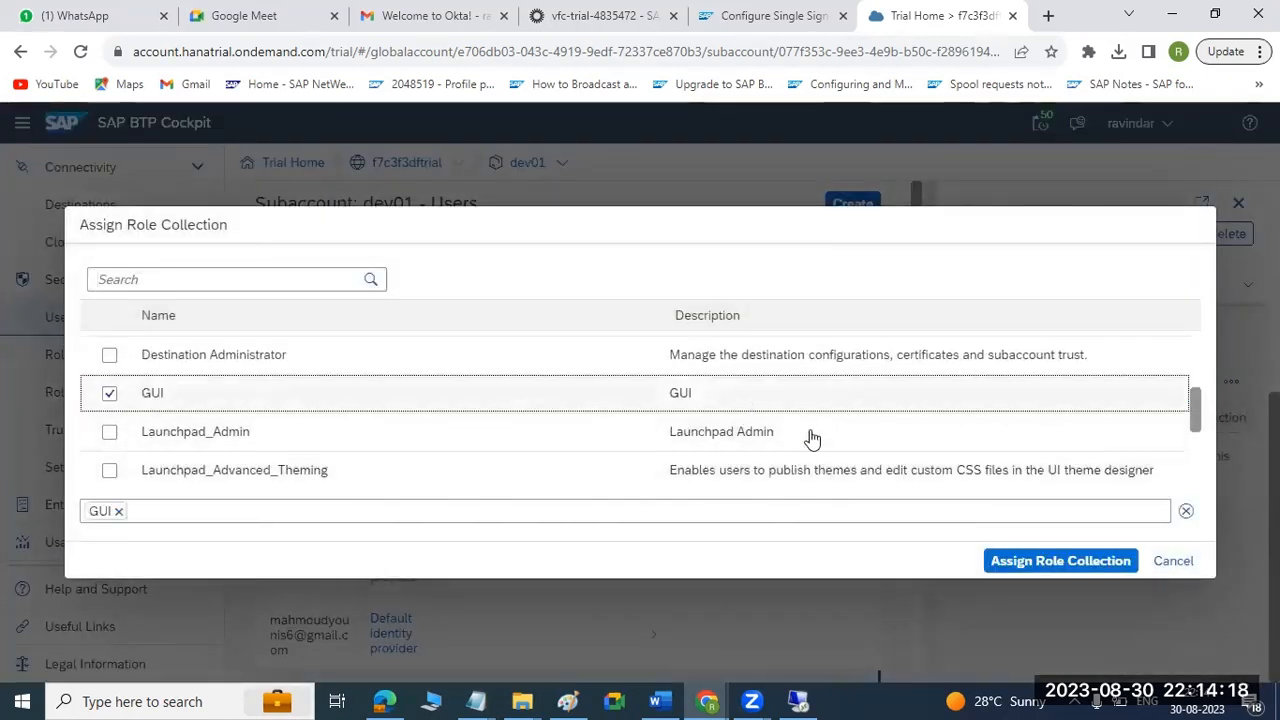
click(1011, 561)
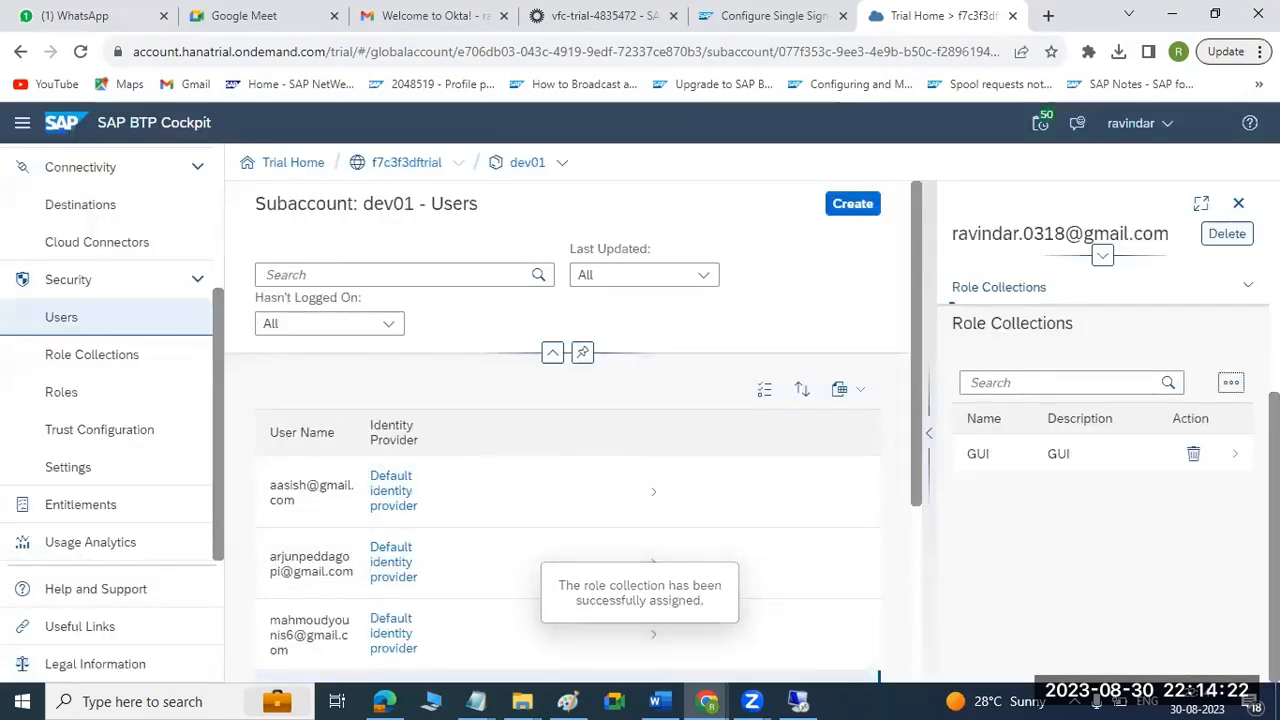
Assign the Business_Application_Studio_Administrator and Business_Application_Studio_Developer role collections to the same user.
click(1230, 383)
click(1151, 415)
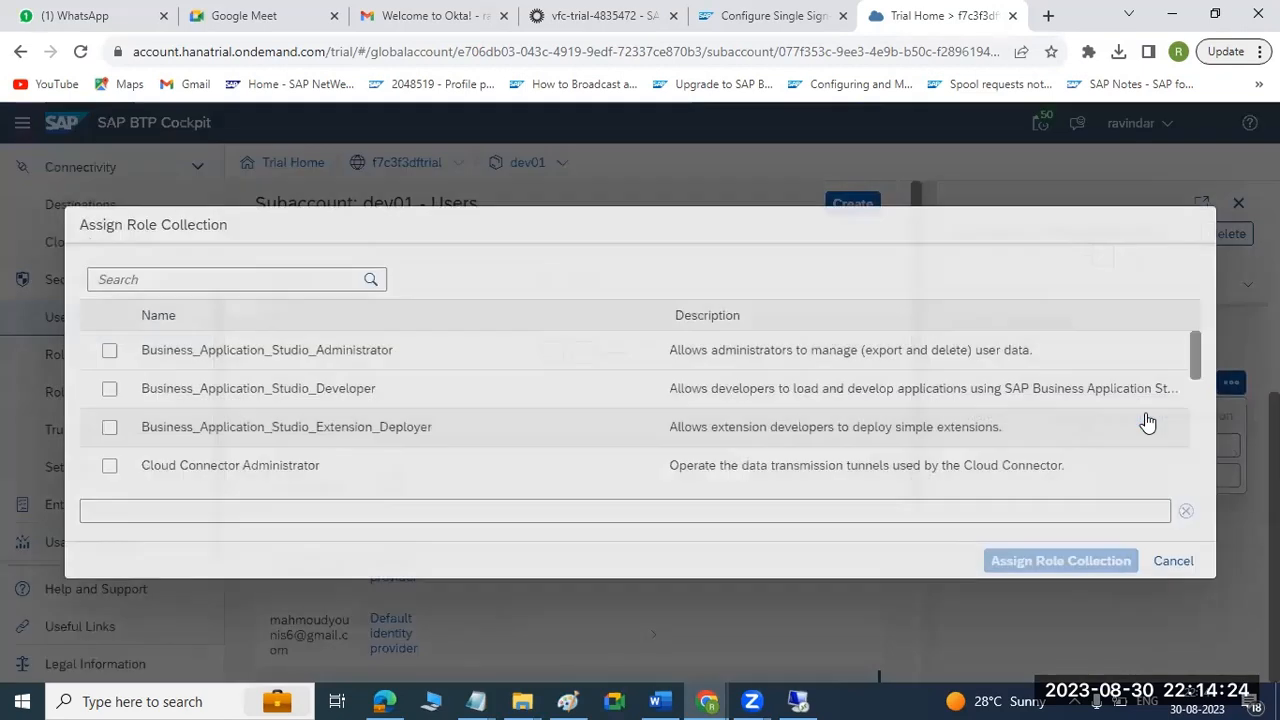
click(196, 362)
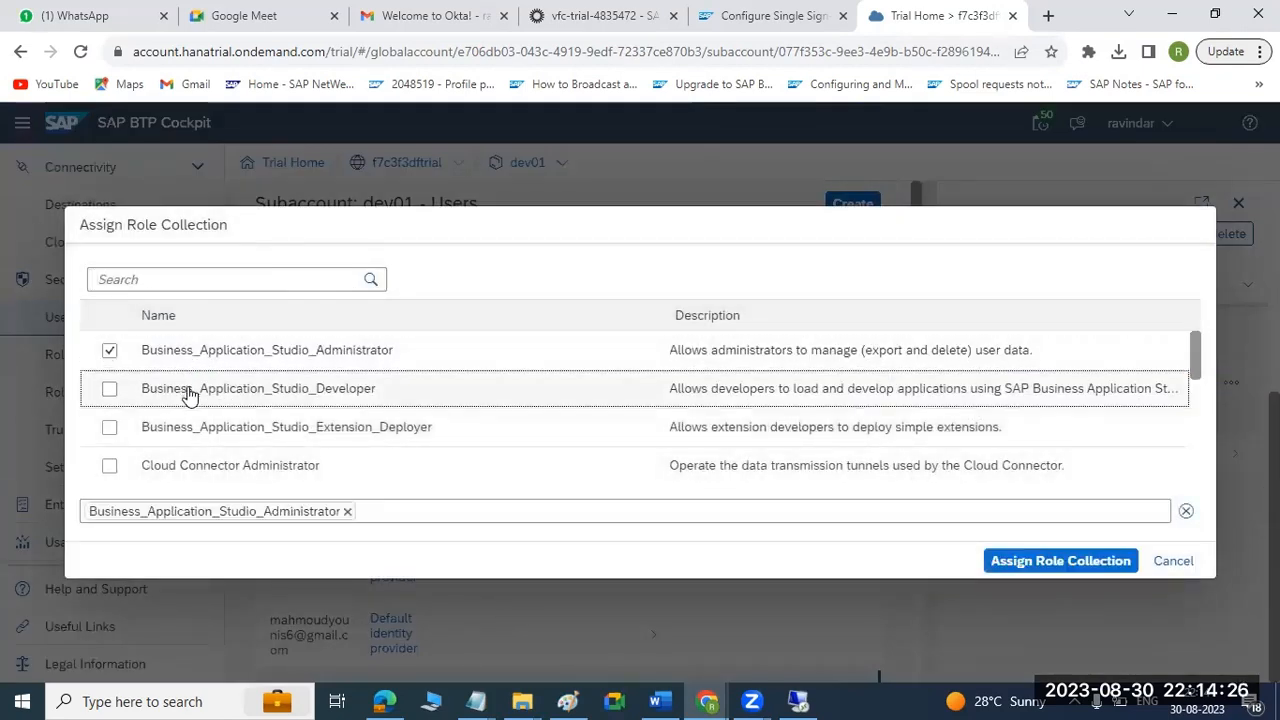
click(189, 392)
click(1053, 560)
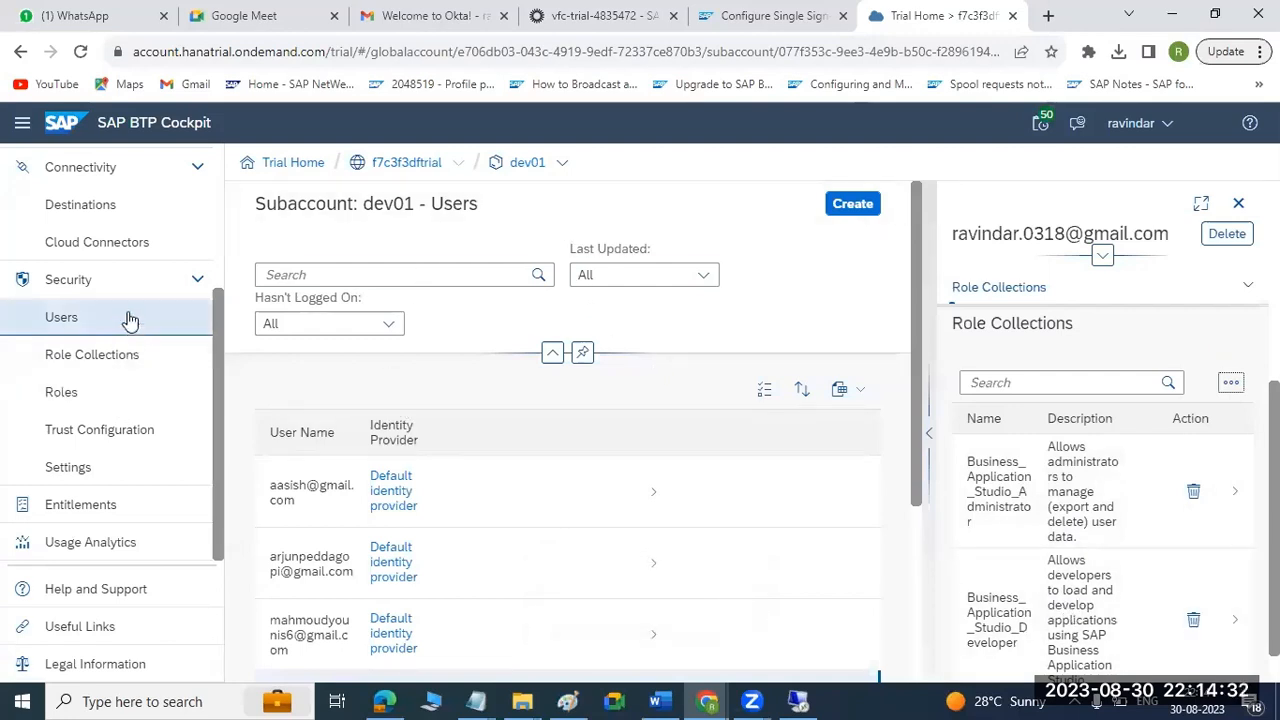
Launch SAP Business Application Studio from the dev01 subaccount's Instances and Subscriptions.
scroll(143, 325, up, 2)
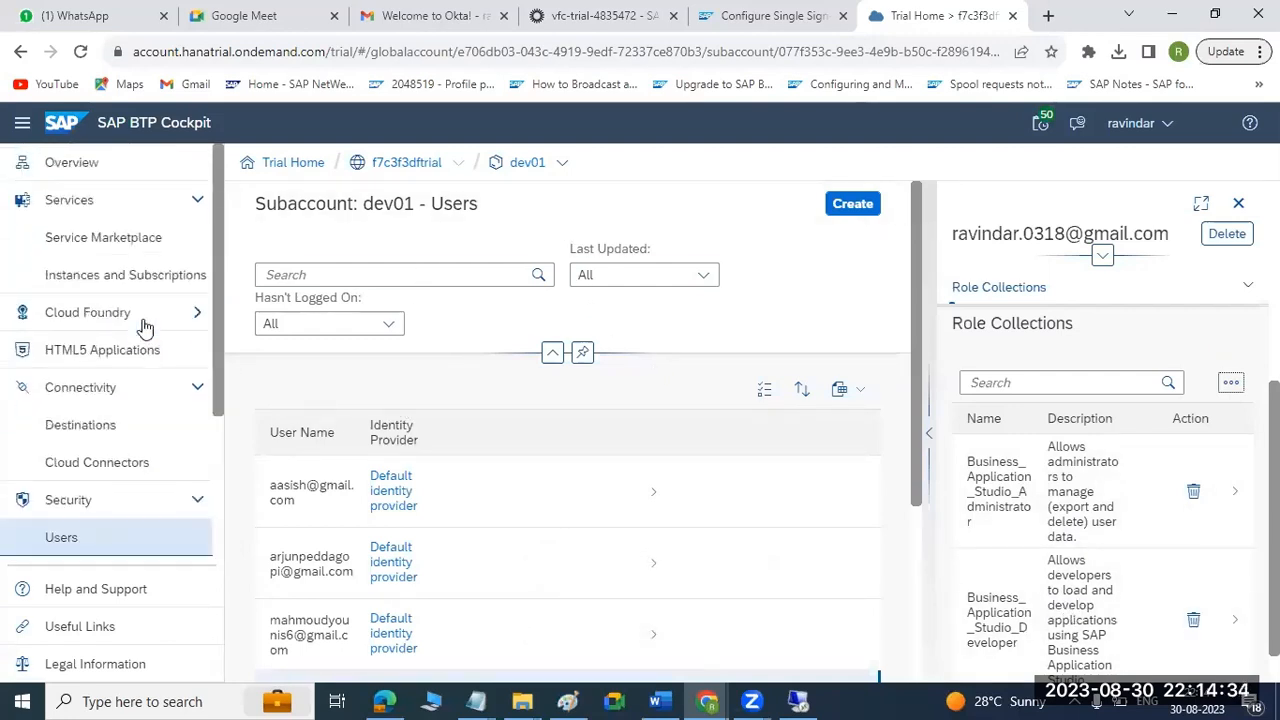
click(130, 285)
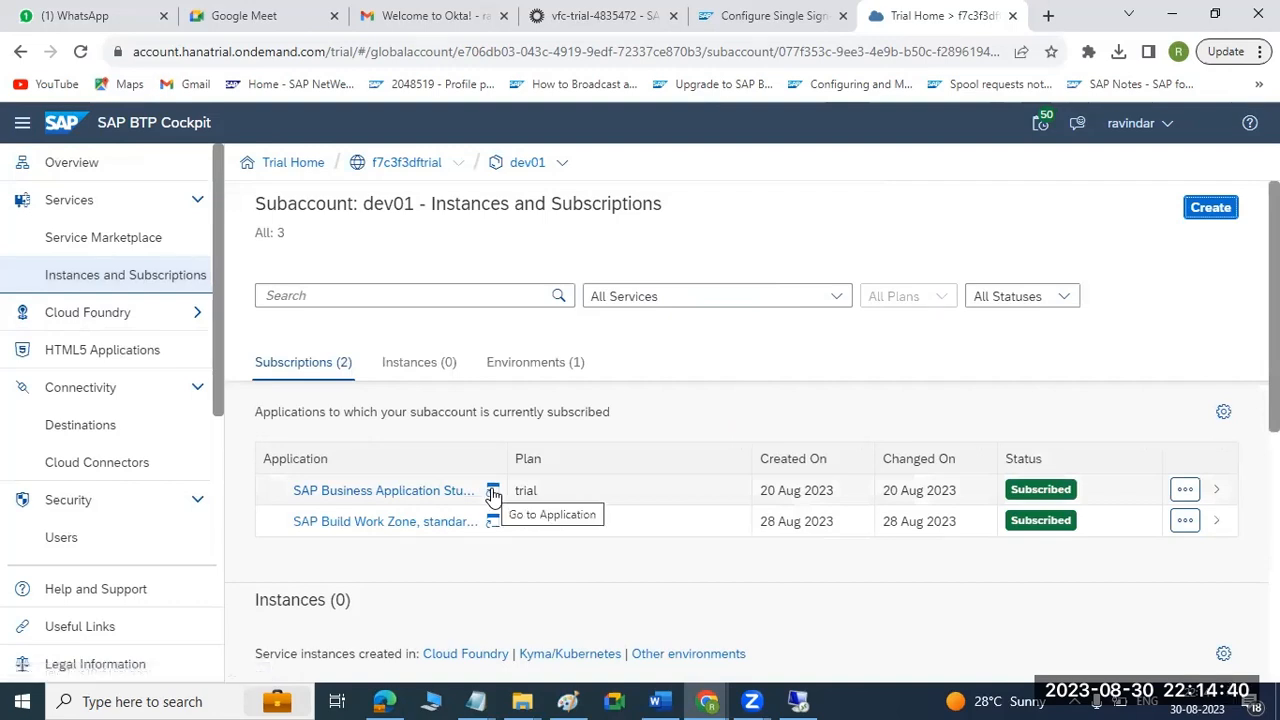
click(493, 493)
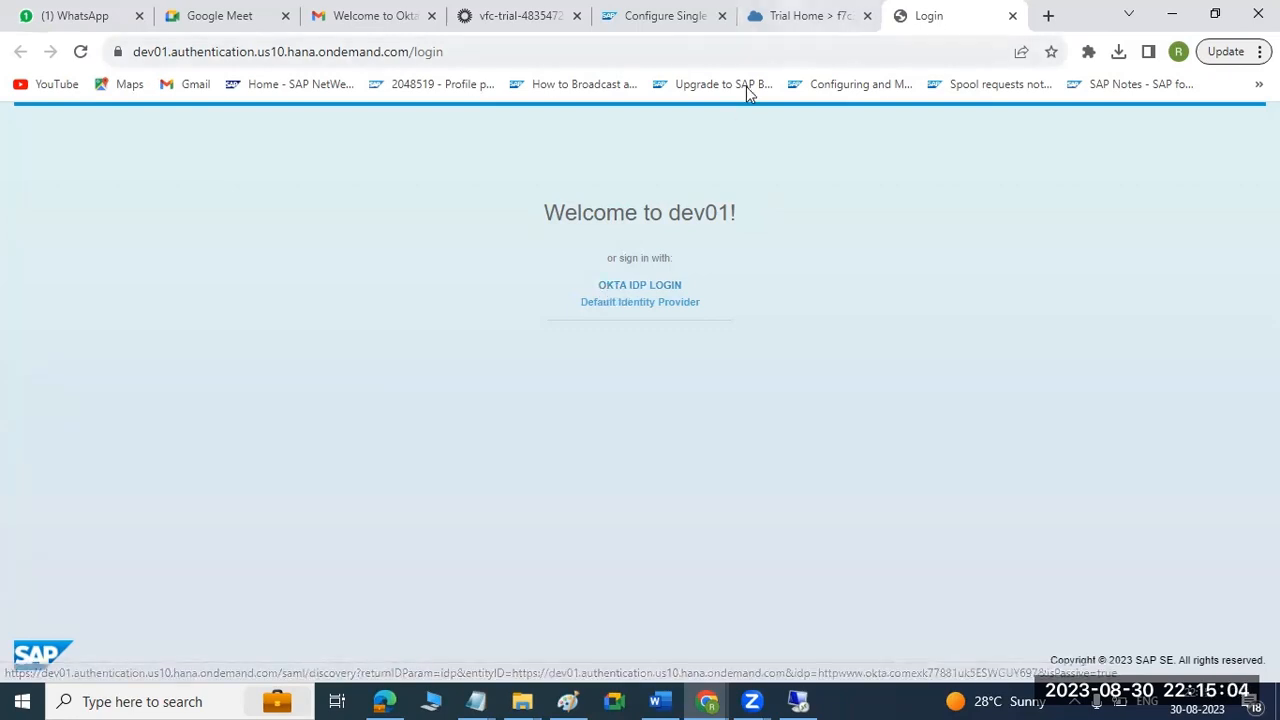
Return to the subaccount's Trust Configuration in SAP BTP Cockpit and check which basic settings of OKTA -DEV01 BTP are editable.
click(800, 14)
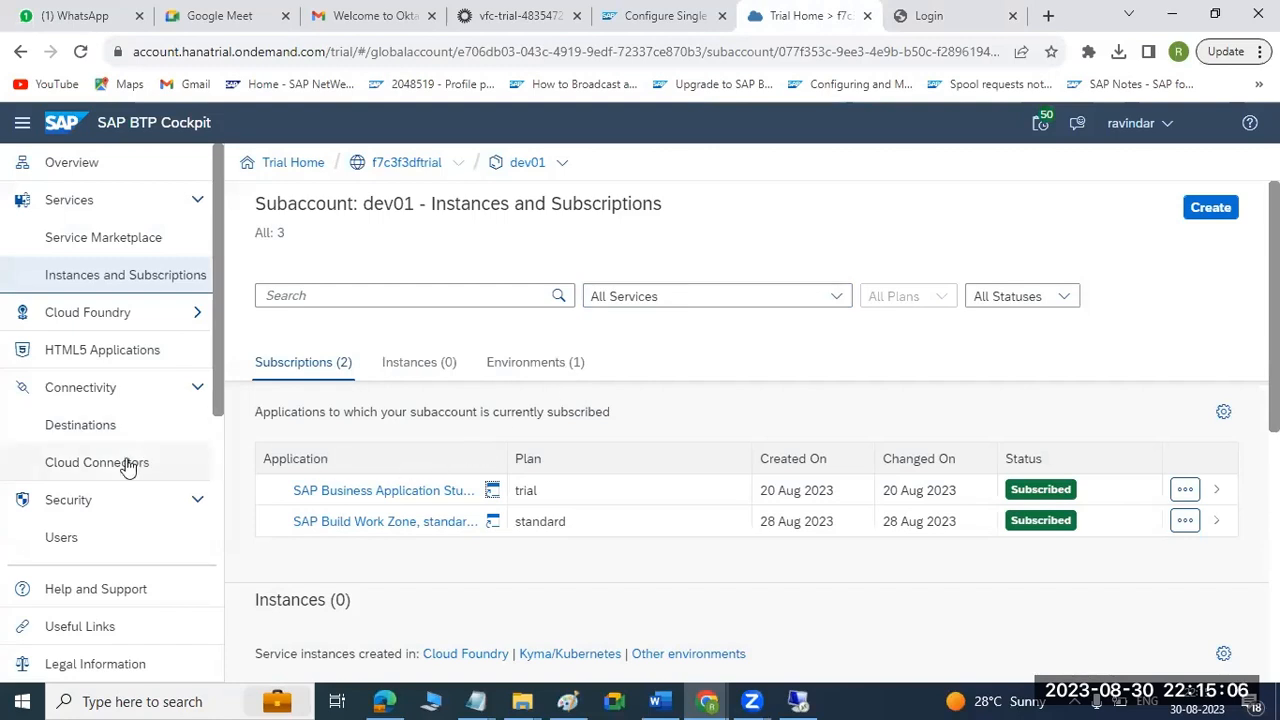
scroll(123, 467, down, 1)
scroll(123, 467, down, 1)
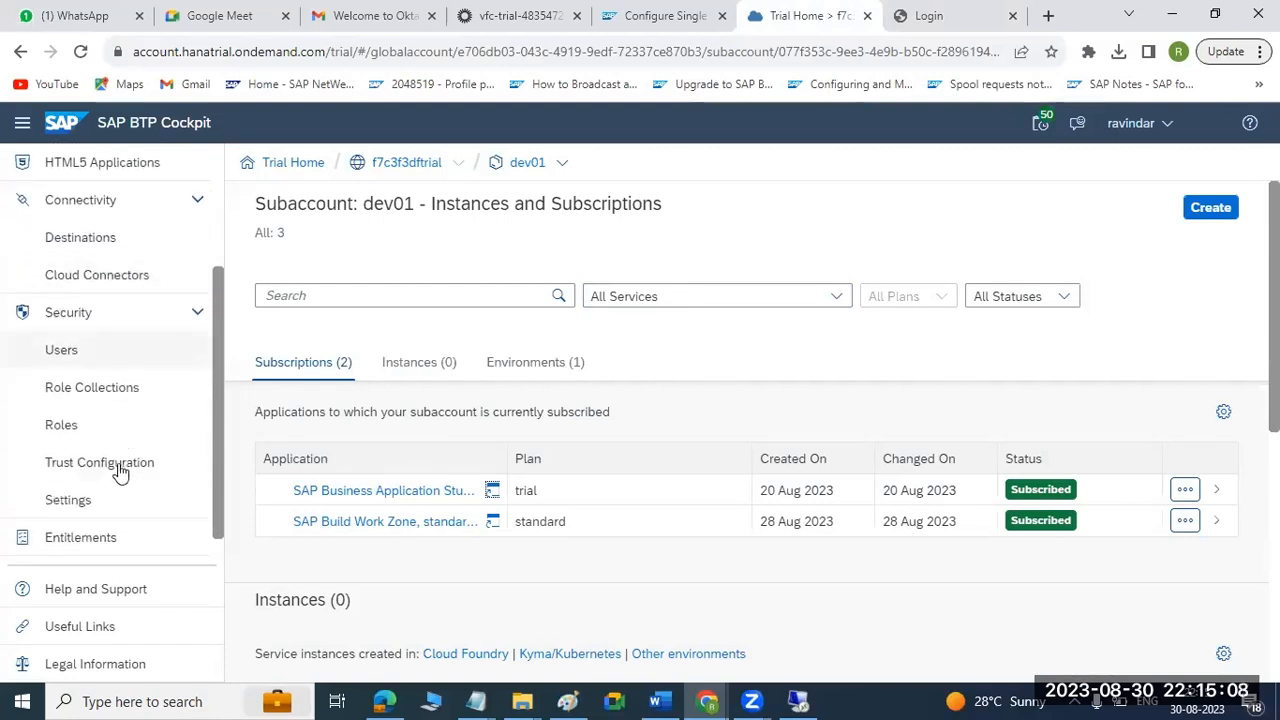
click(114, 464)
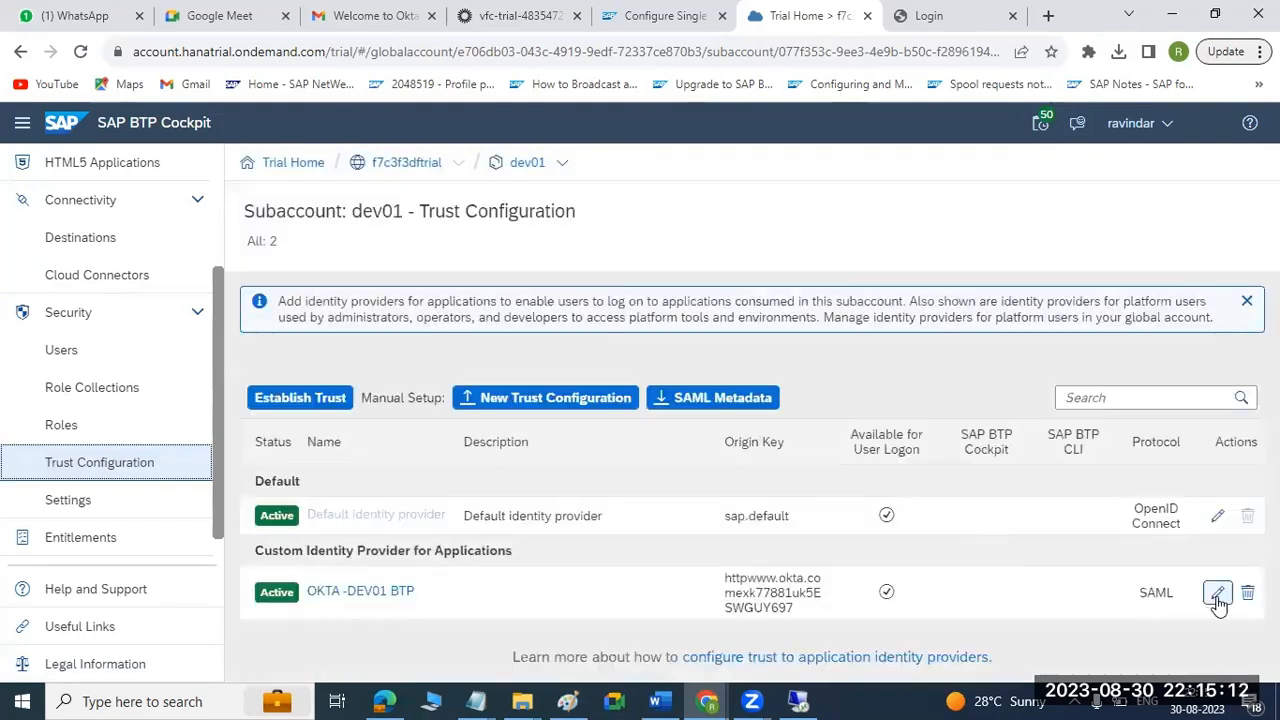
click(1217, 593)
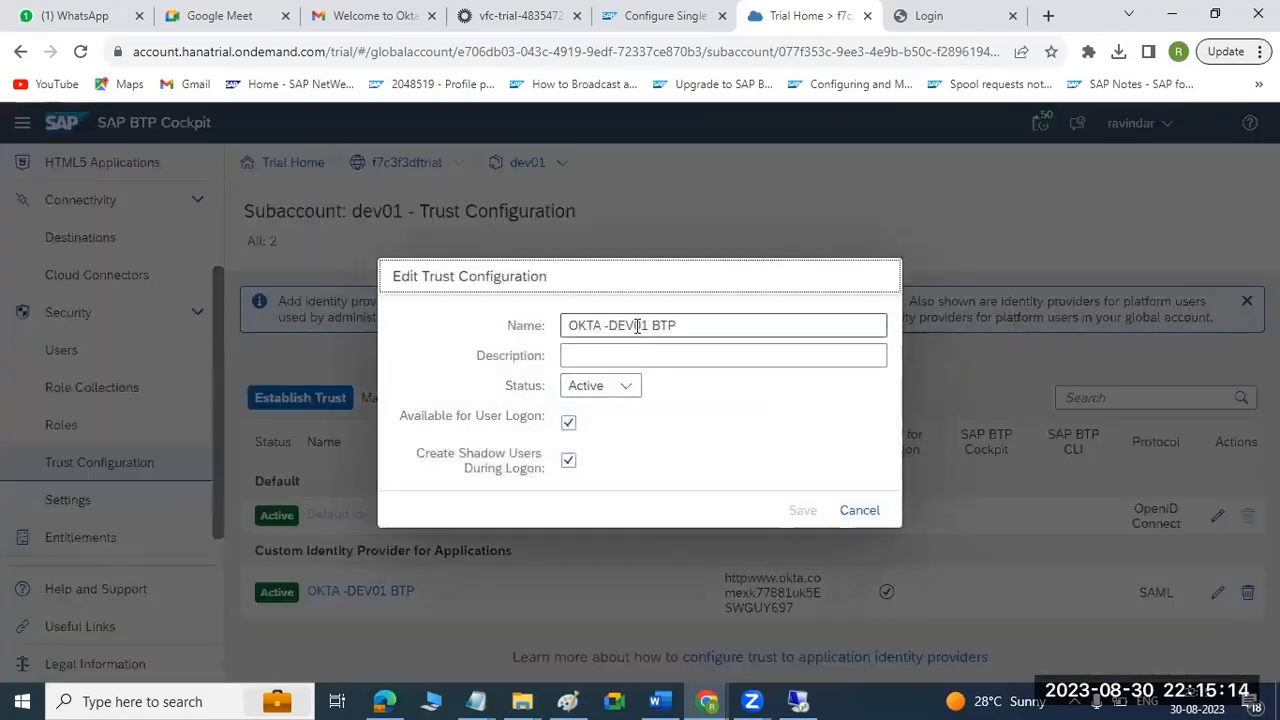
click(856, 511)
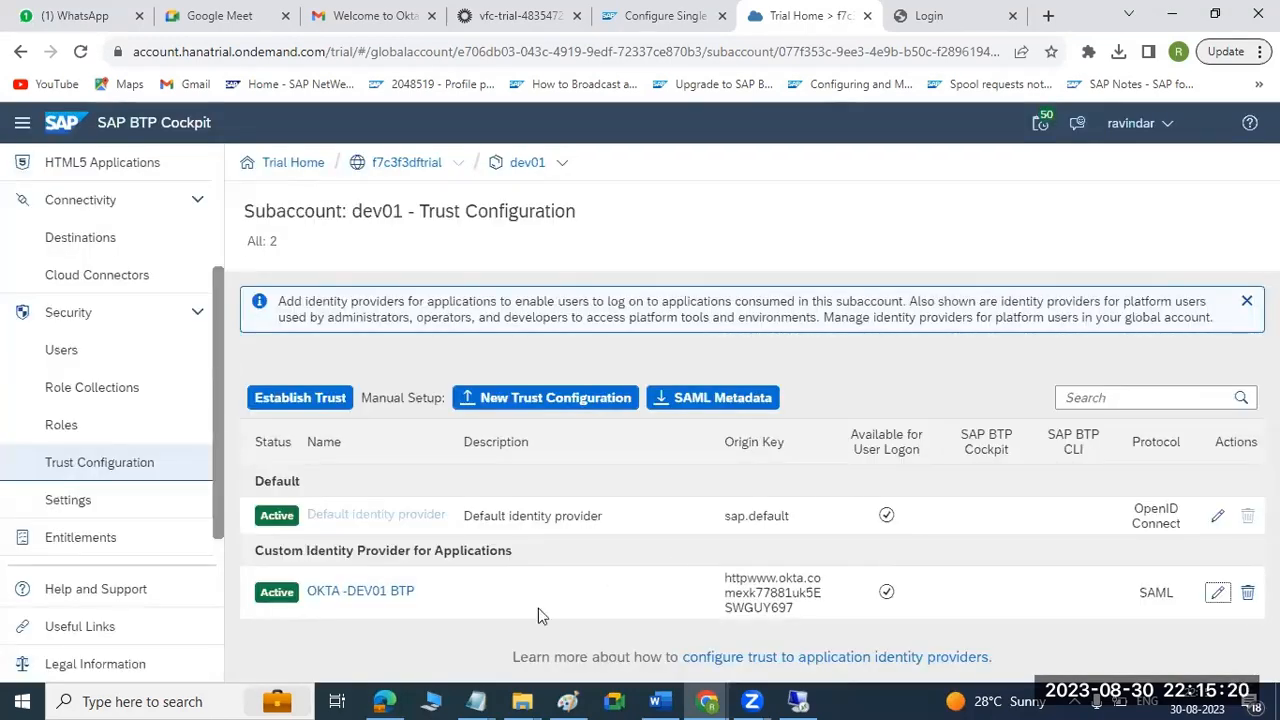
click(343, 595)
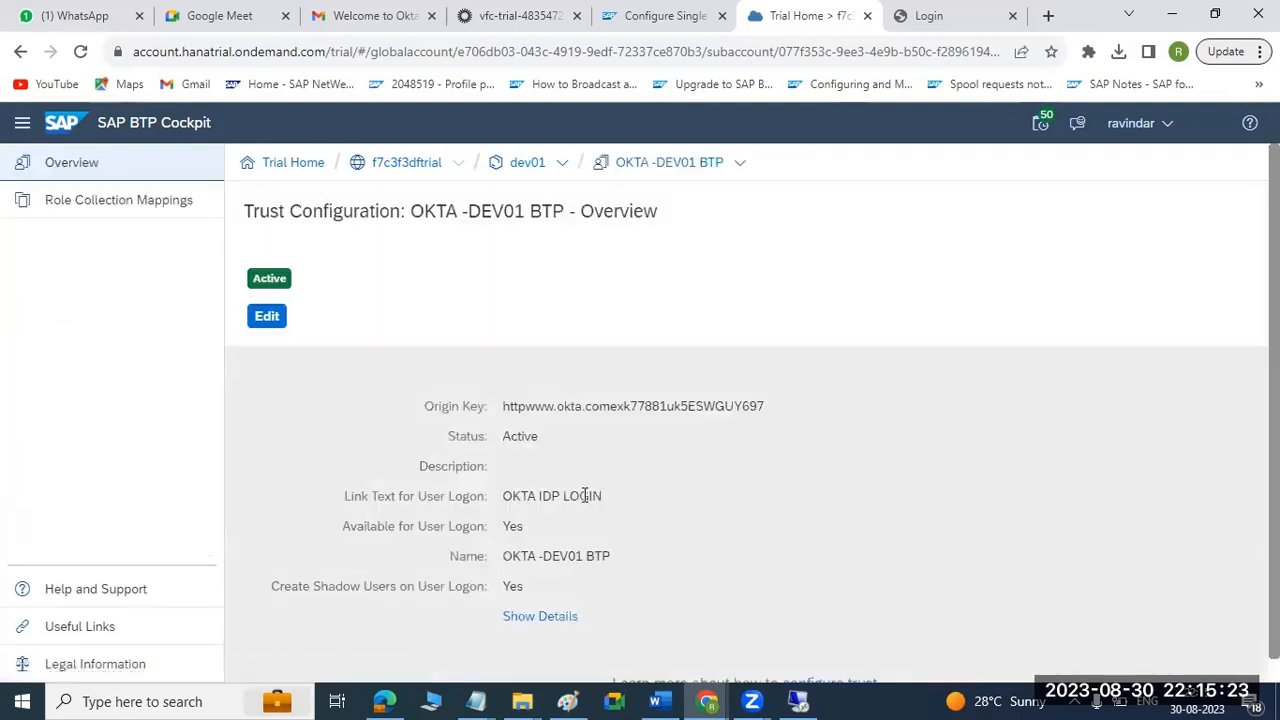
scroll(560, 494, down, 1)
click(266, 292)
click(630, 476)
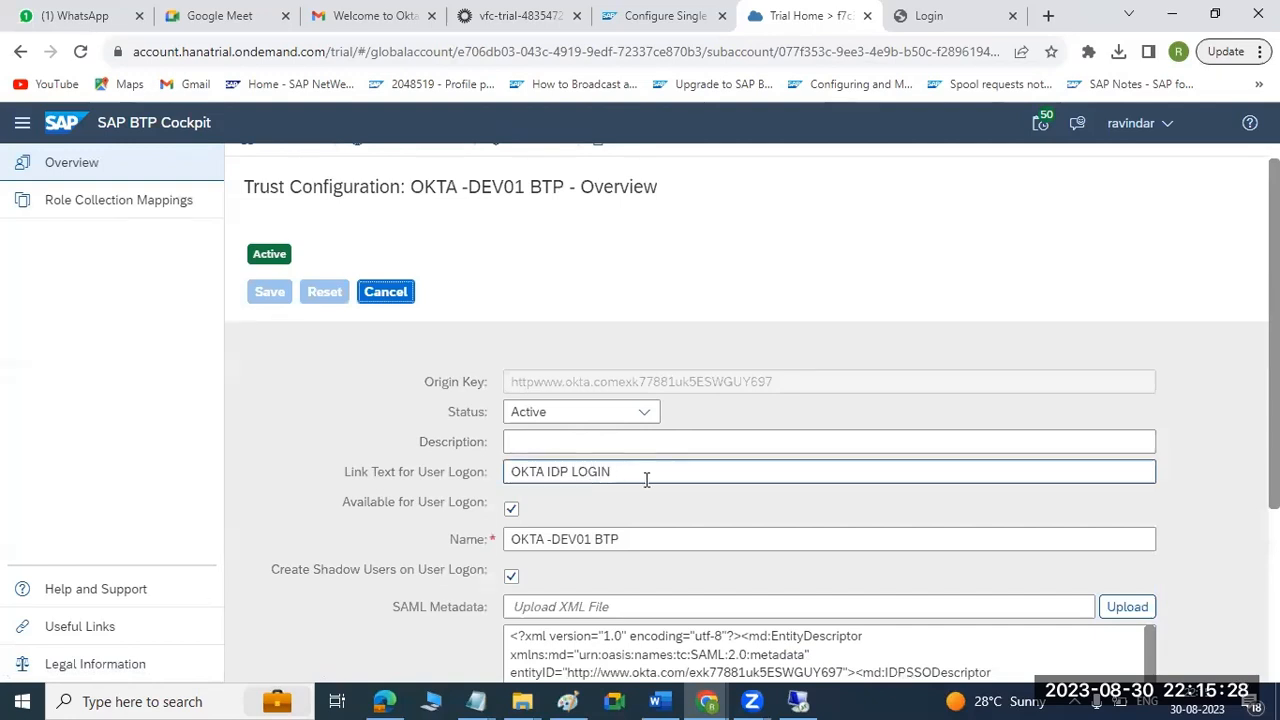
click(543, 473)
text(B)
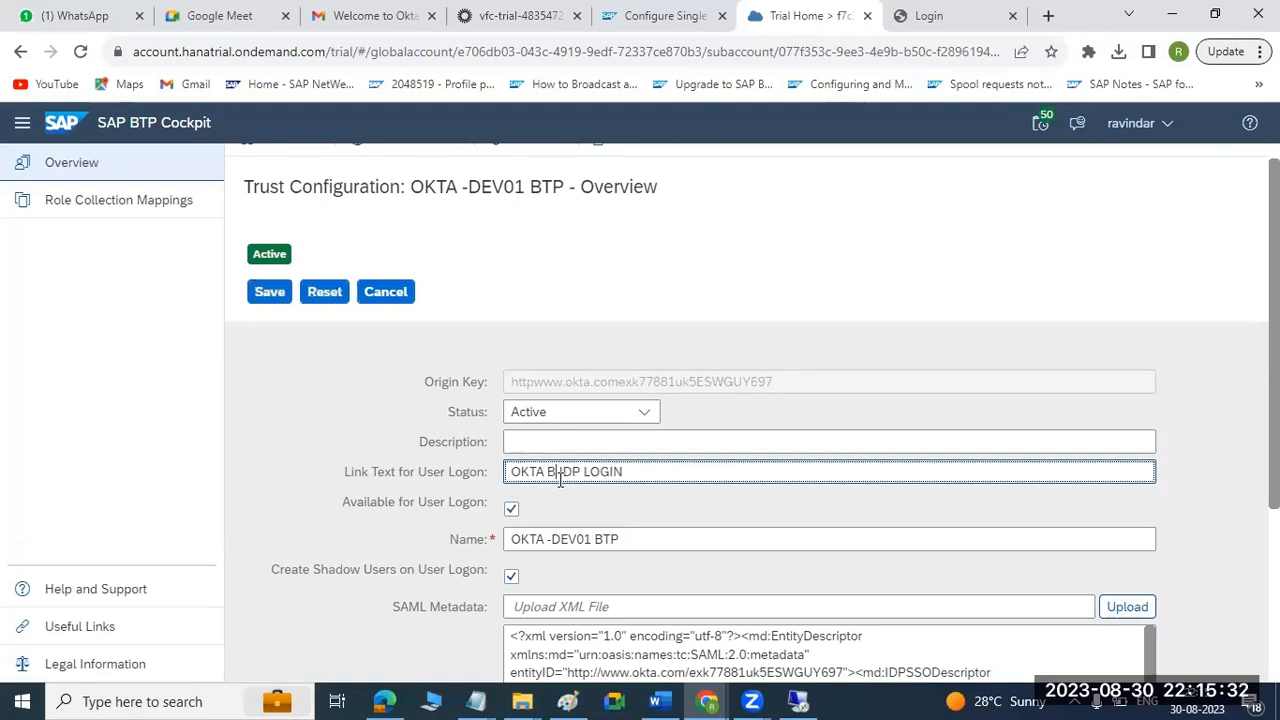
key(BackSpace)
key(BackSpace)
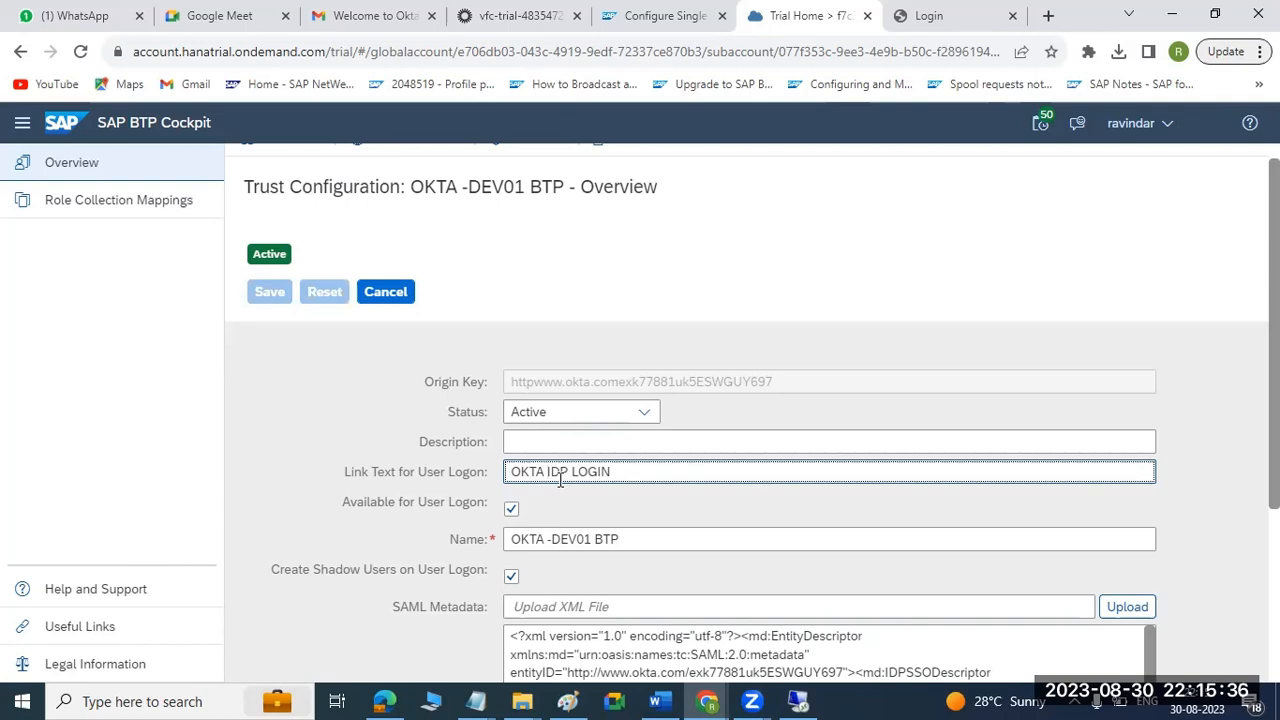
click(380, 294)
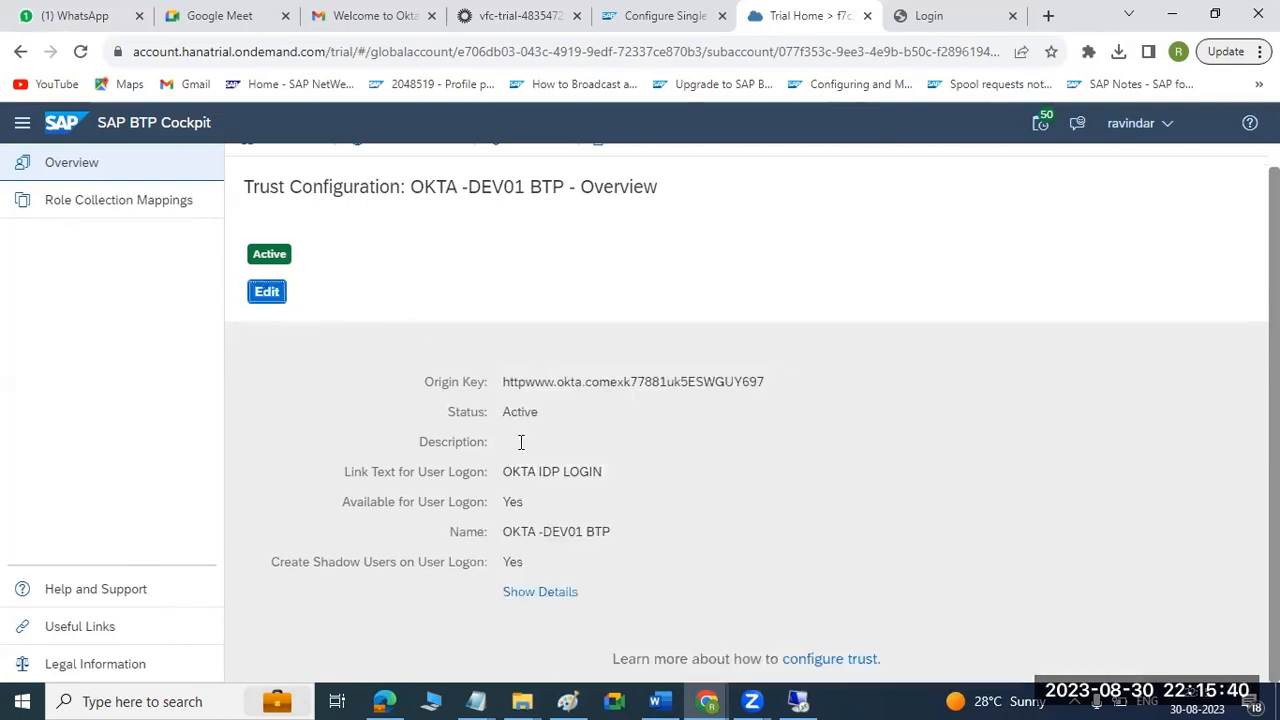
Check the role collection mappings of OKTA -DEV01 BTP and try OKTA IDP LOGIN on the dev01 login page.
click(141, 202)
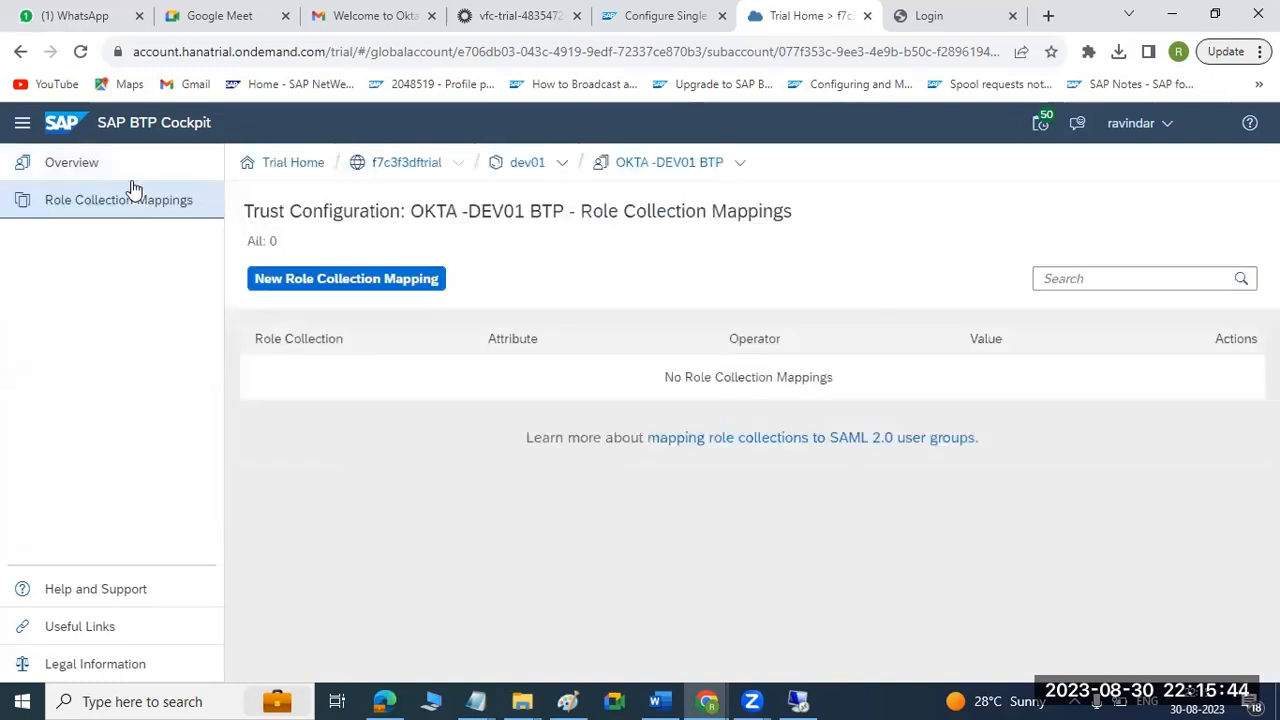
click(126, 174)
click(948, 17)
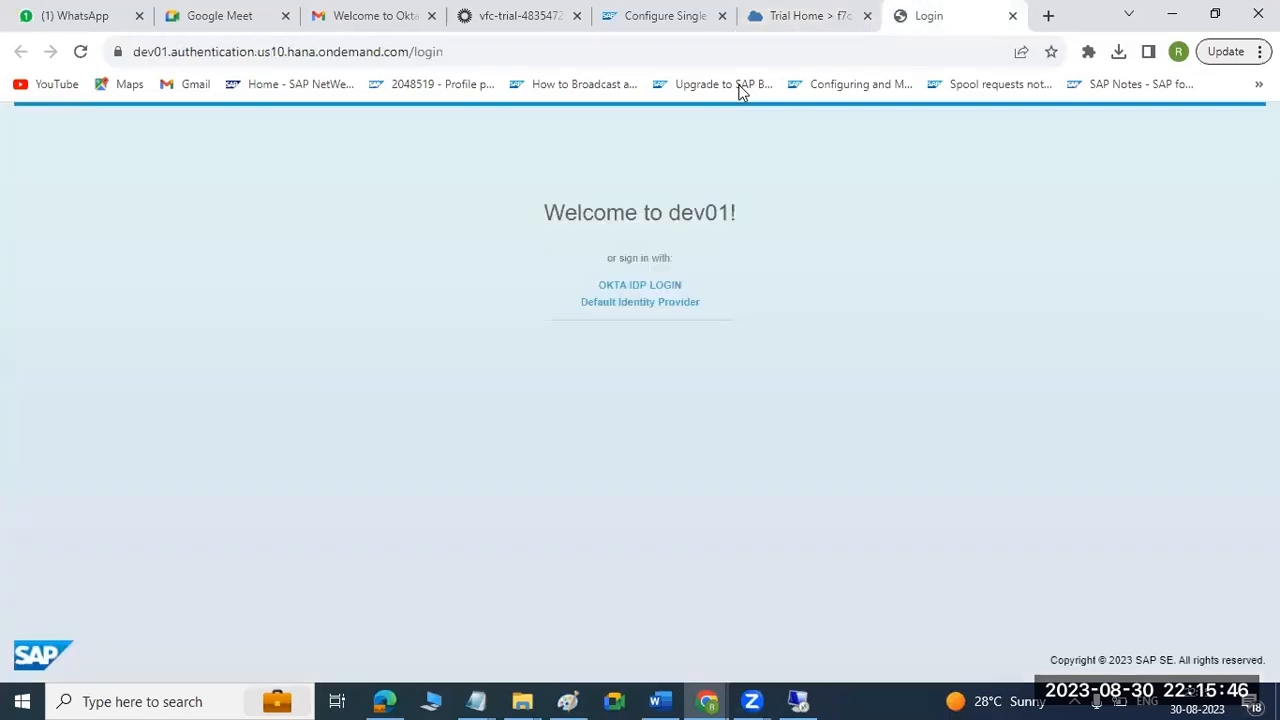
click(661, 286)
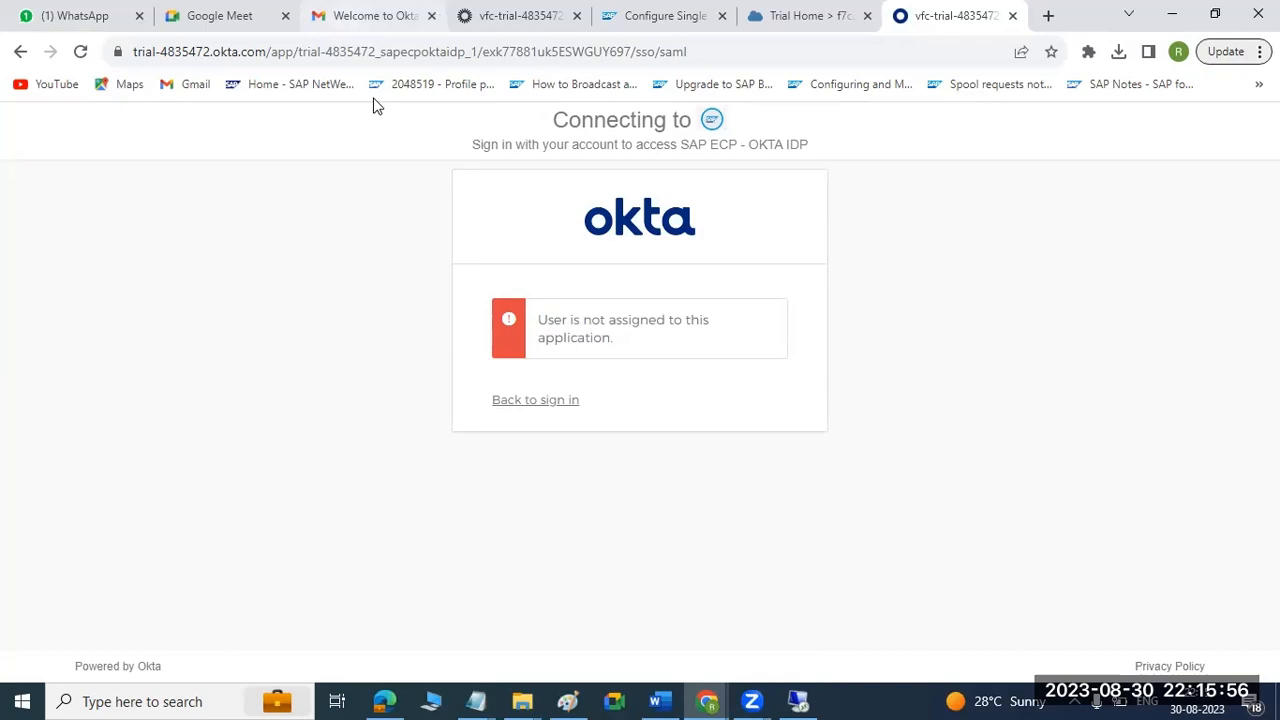
Activate the new Okta account from the Welcome to Okta email in Gmail.
key(ctrl+3)
scroll(640, 455, up, 2)
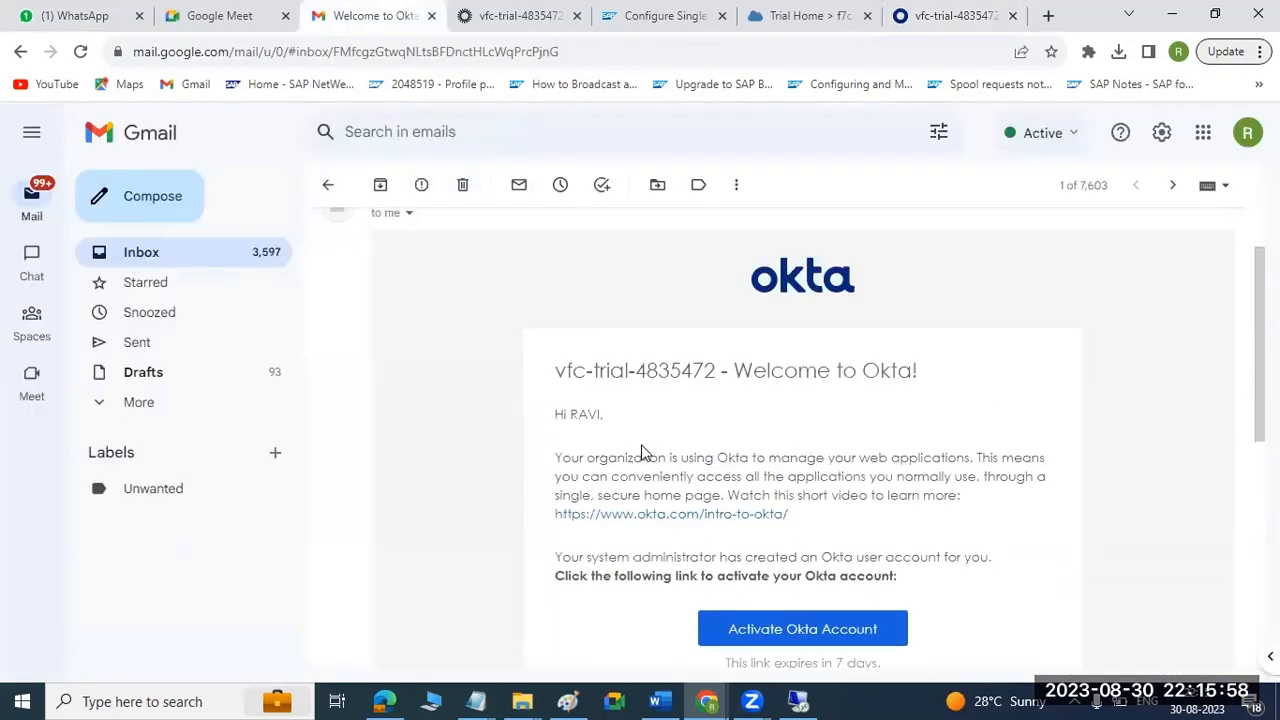
scroll(778, 478, down, 3)
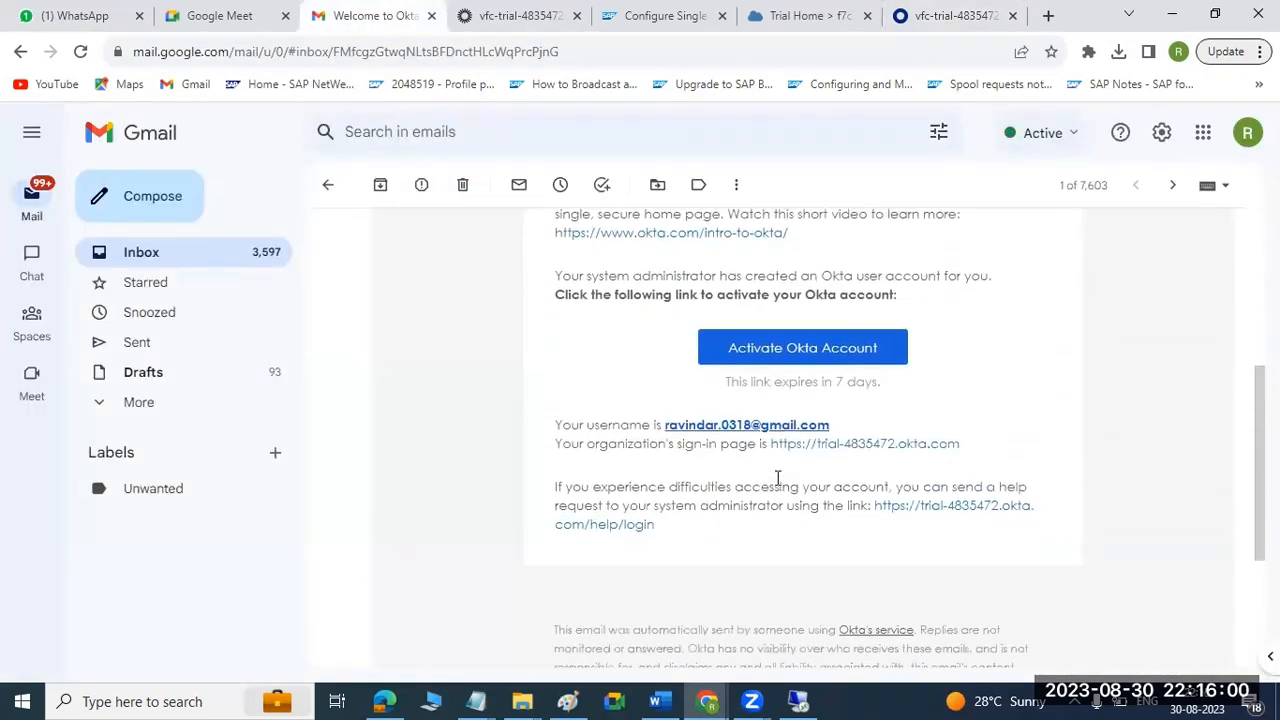
click(790, 354)
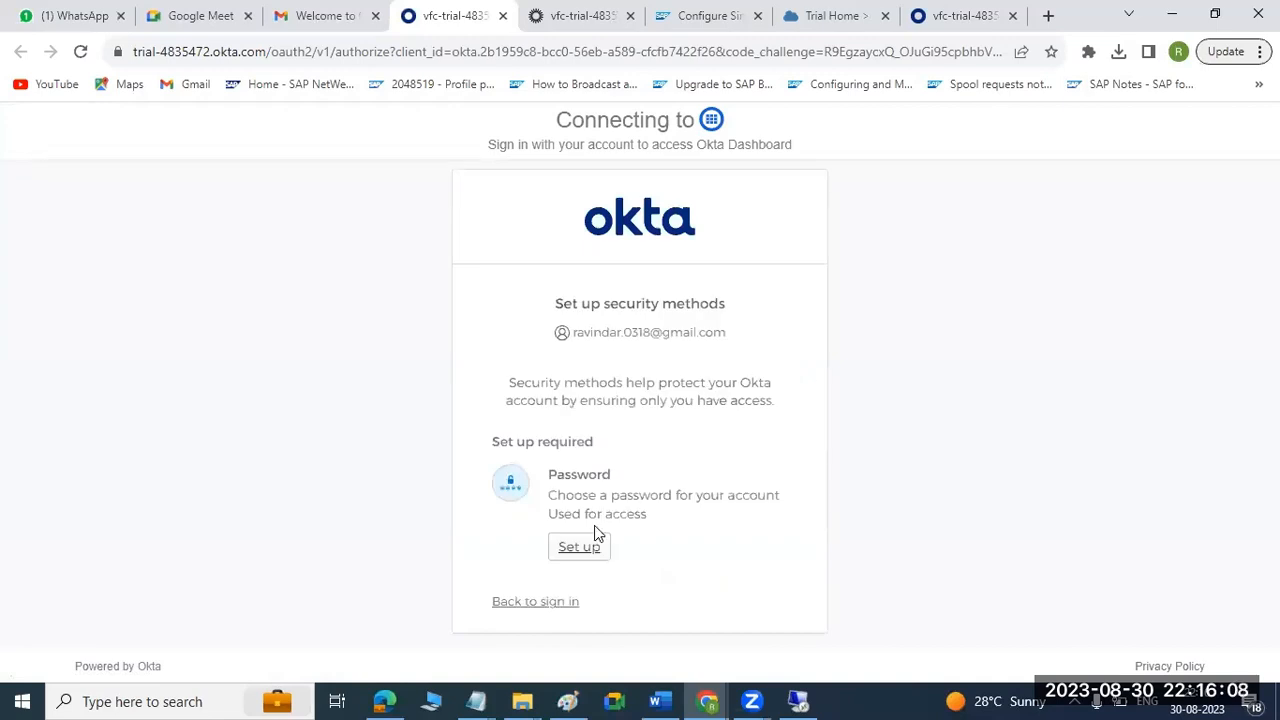
Set up and re-enter the new Okta account's password, postponing the optional Okta Verify setup.
click(578, 550)
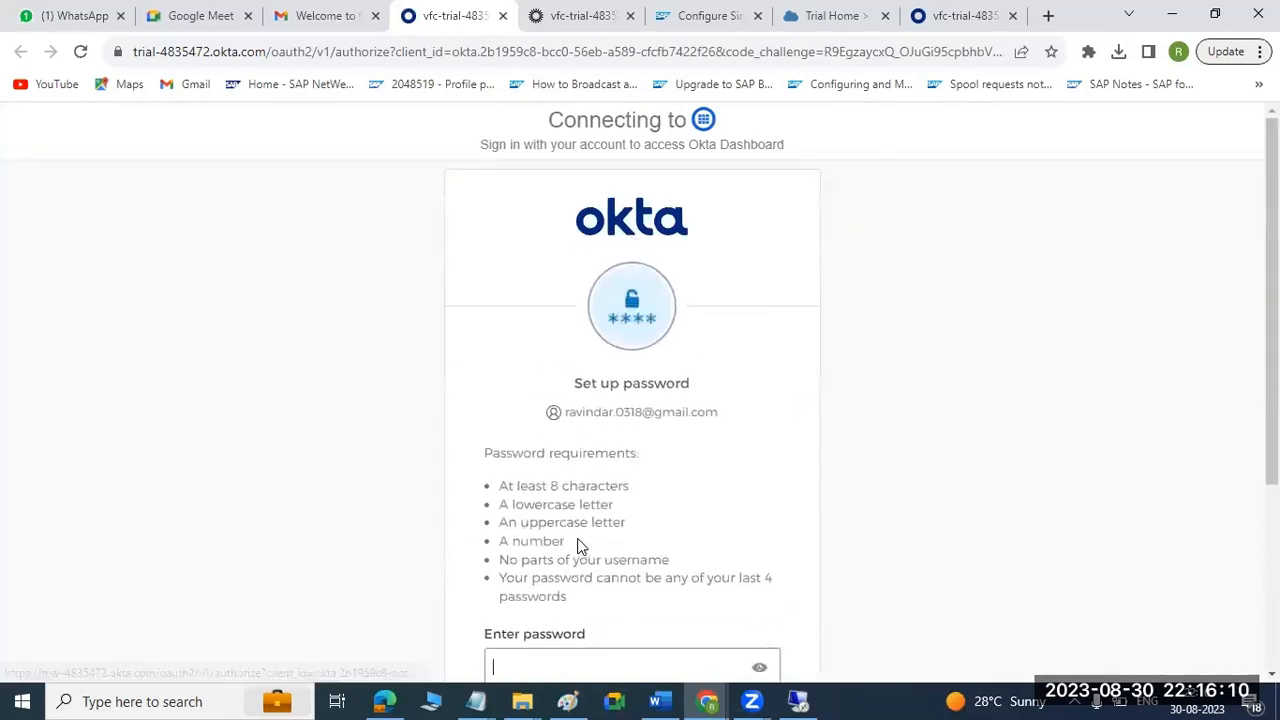
scroll(600, 530, down, 2)
text(**********)
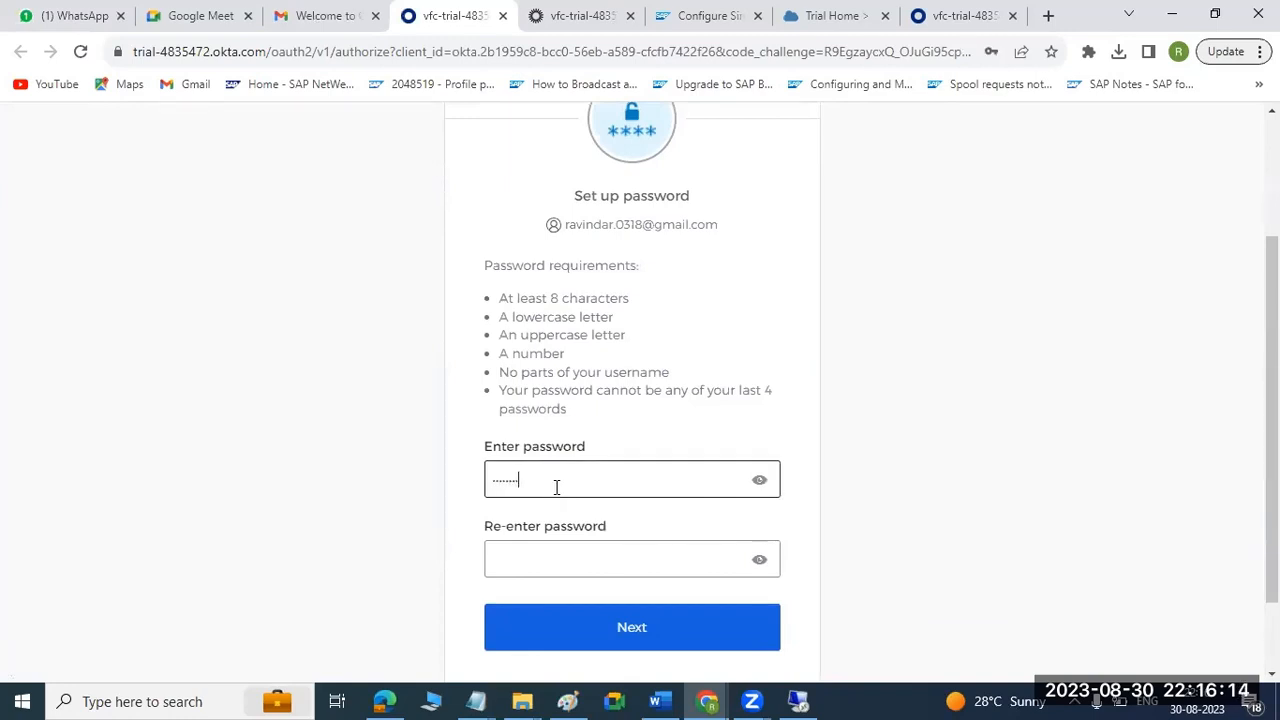
key(Tab)
text(******)
click(618, 634)
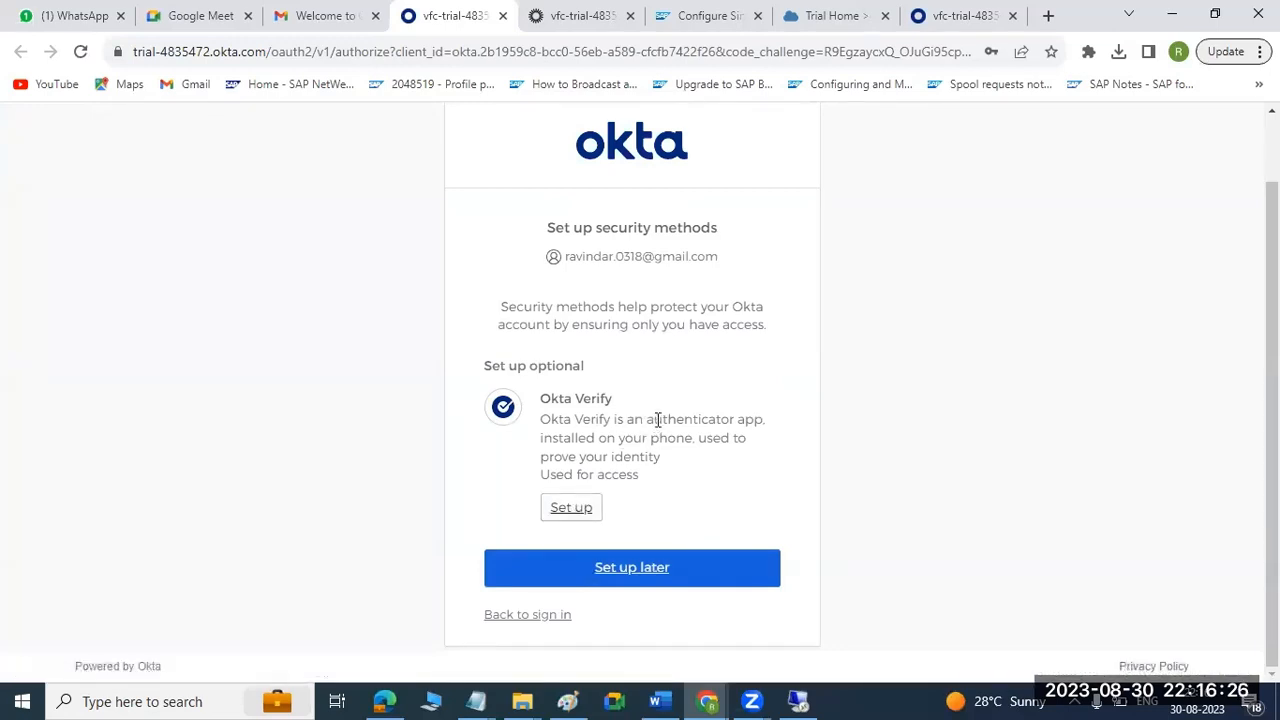
drag(655, 419, 750, 490)
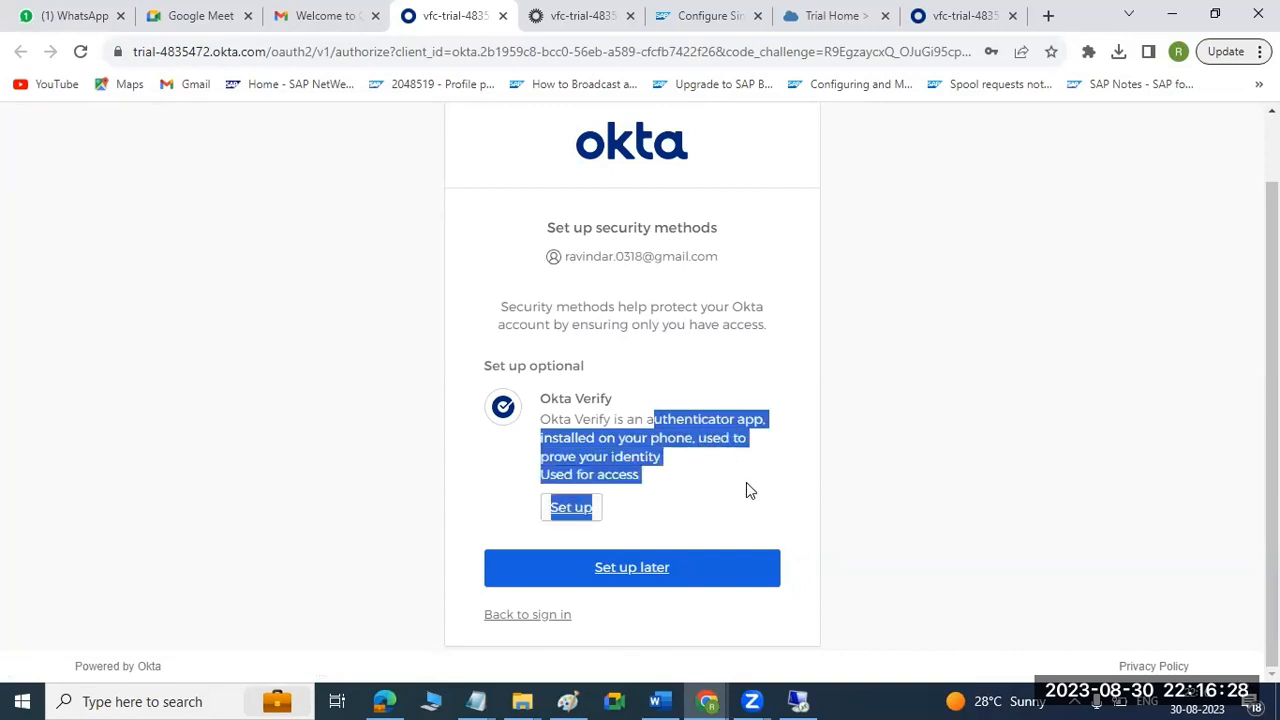
click(645, 568)
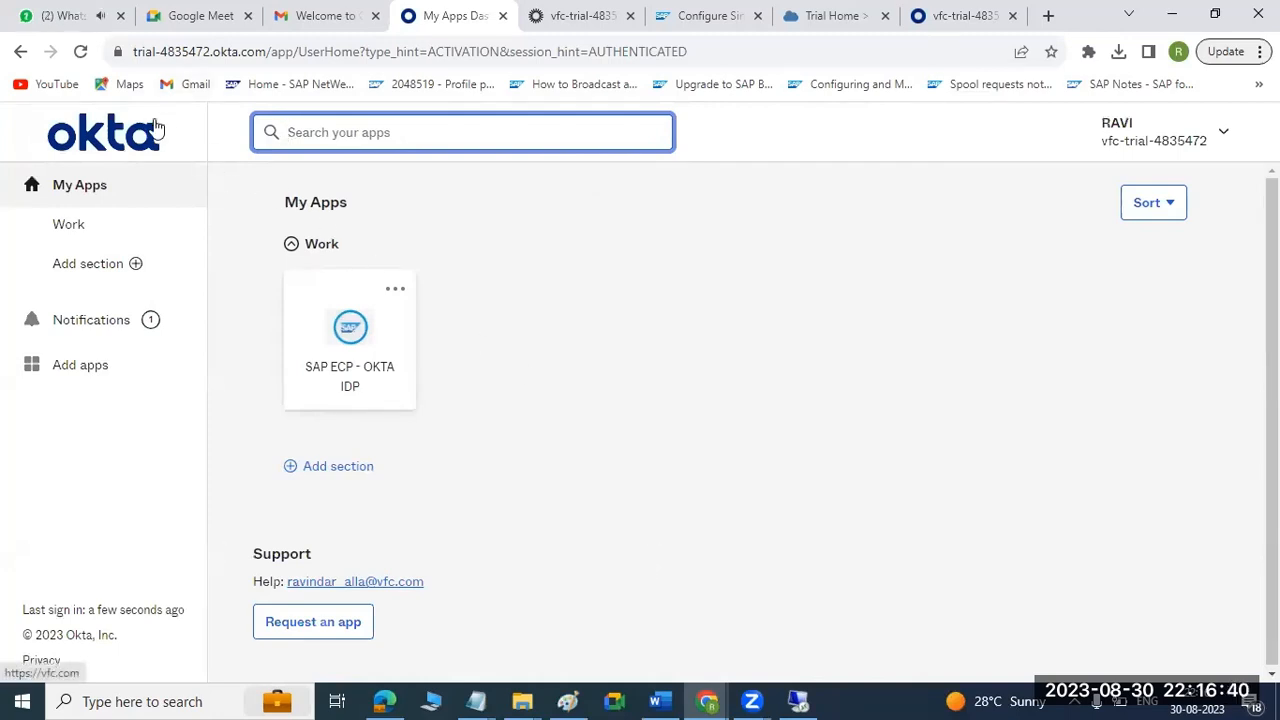
Launch SAP ECP - OKTA IDP from the Okta My Apps page and verify with the account password.
drag(140, 47, 180, 50)
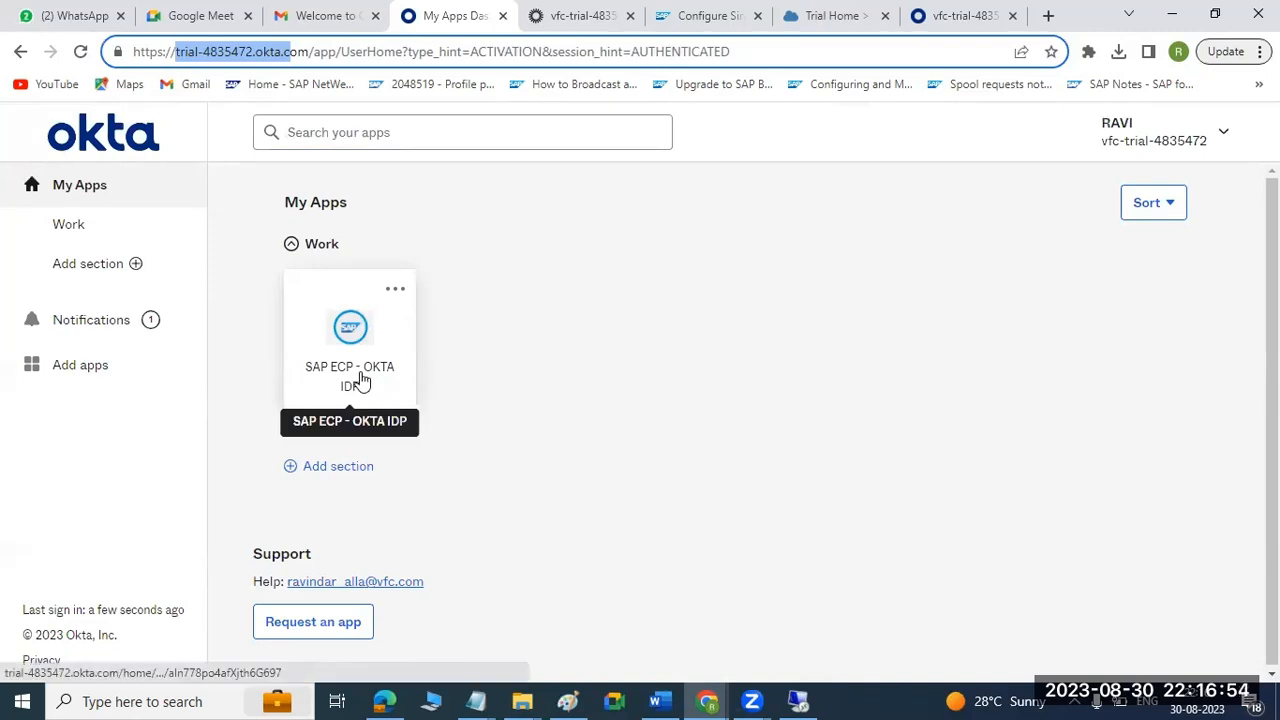
click(350, 340)
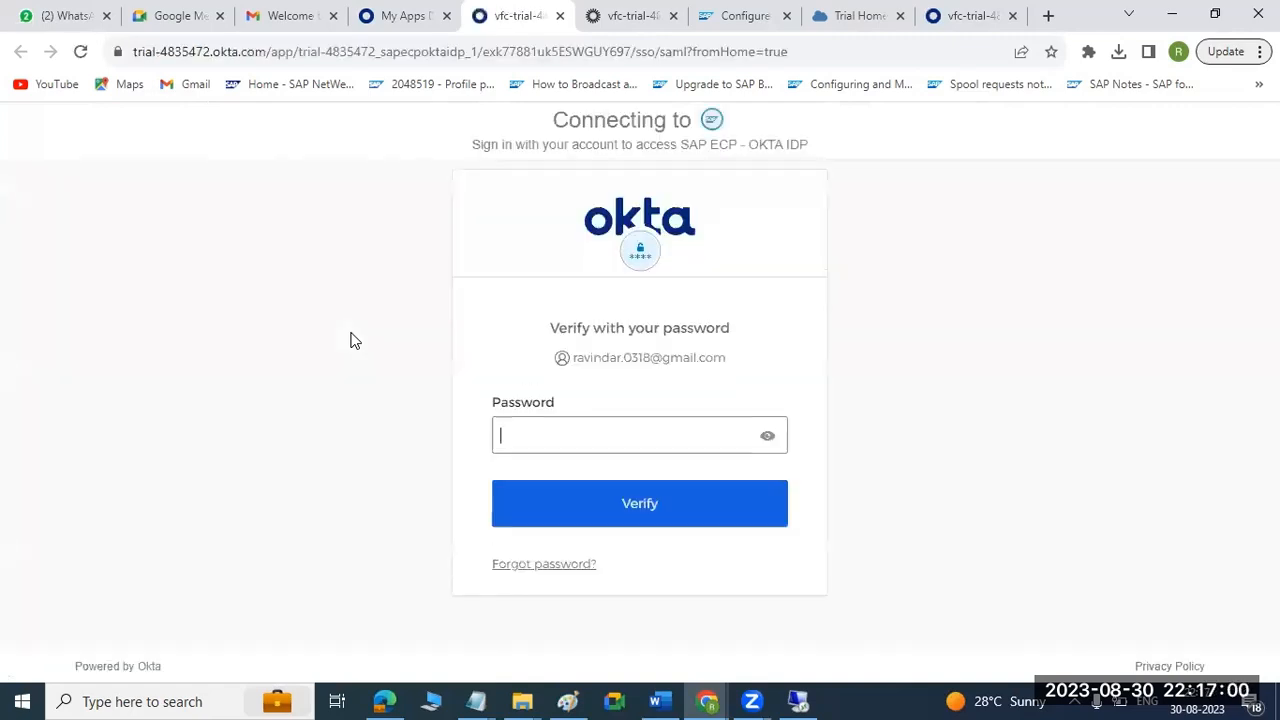
click(590, 492)
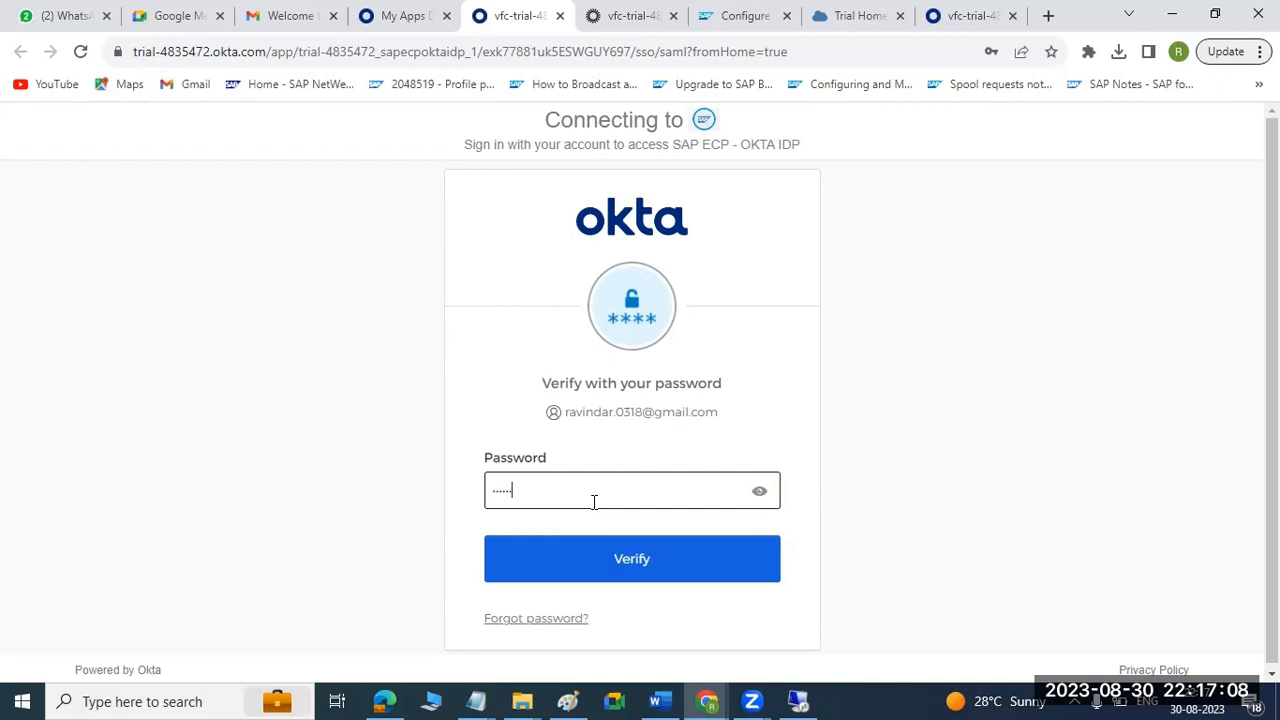
click(607, 559)
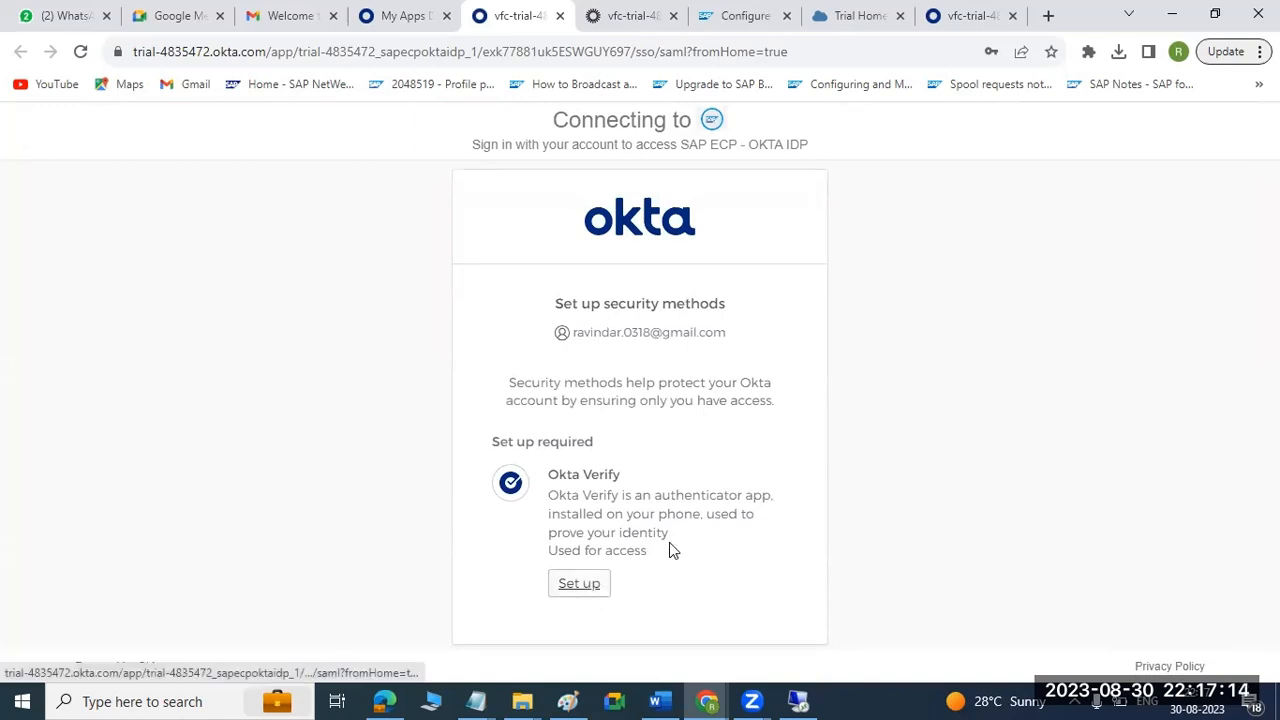
Look over the Okta Verify setup instructions and QR code, returning to the authenticator list.
click(575, 590)
scroll(683, 486, down, 1)
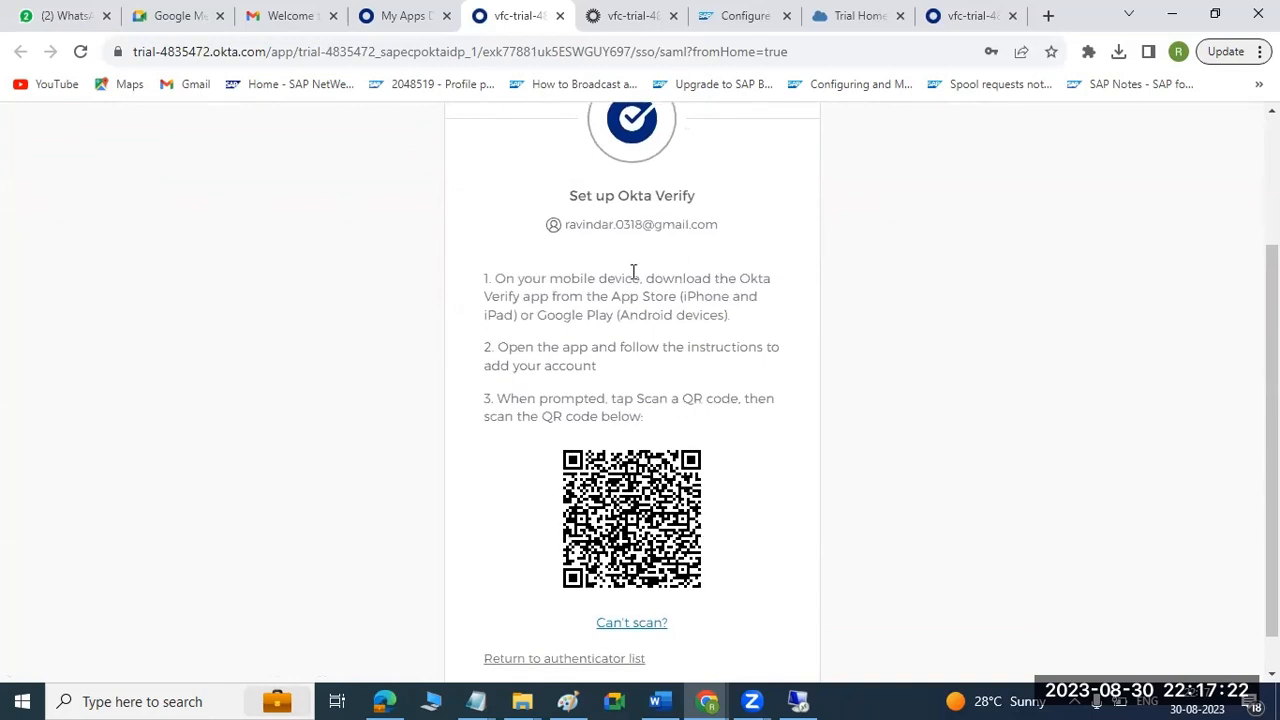
scroll(648, 466, down, 1)
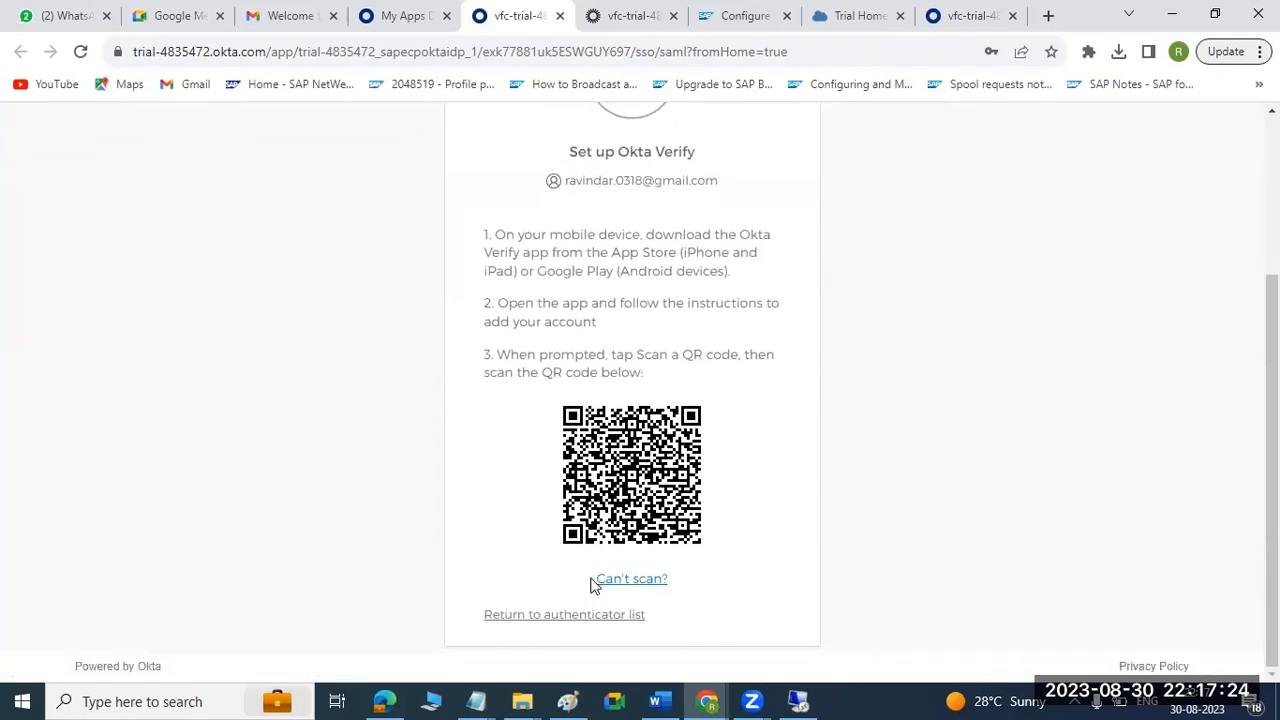
click(564, 615)
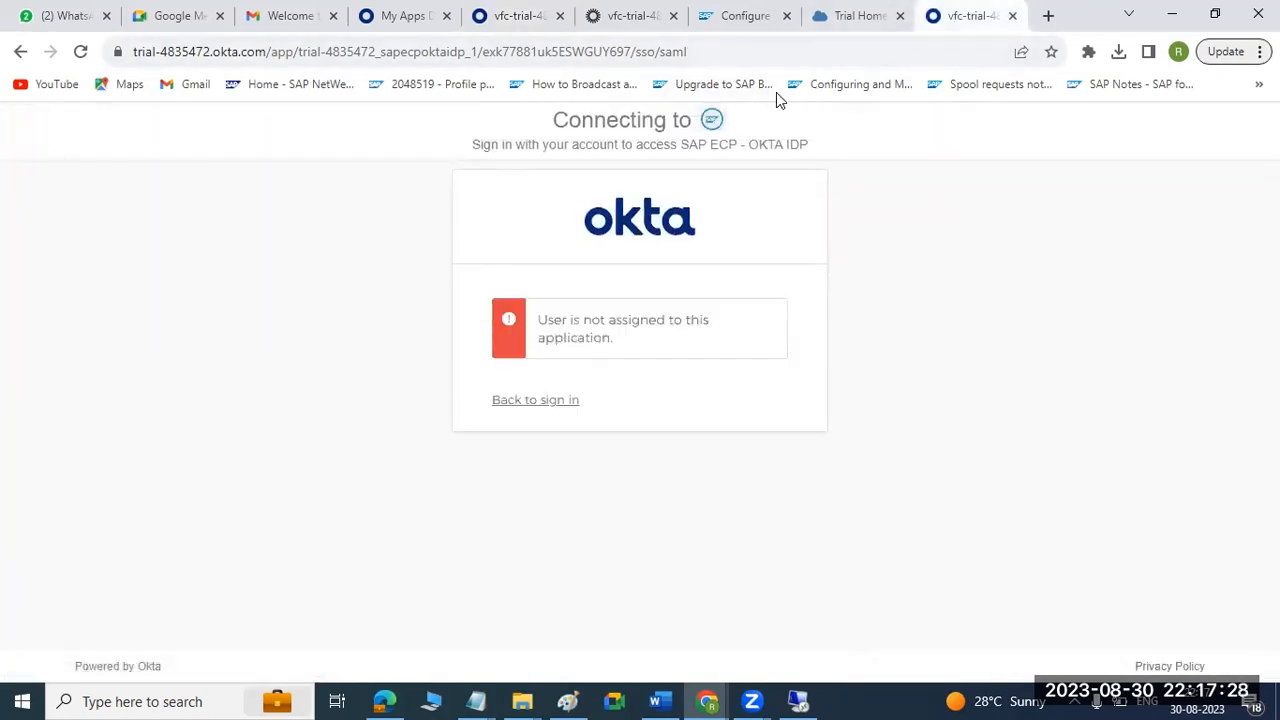
Close the two leftover Okta sign-in pages for SAP ECP - OKTA IDP.
key(ctrl+w)
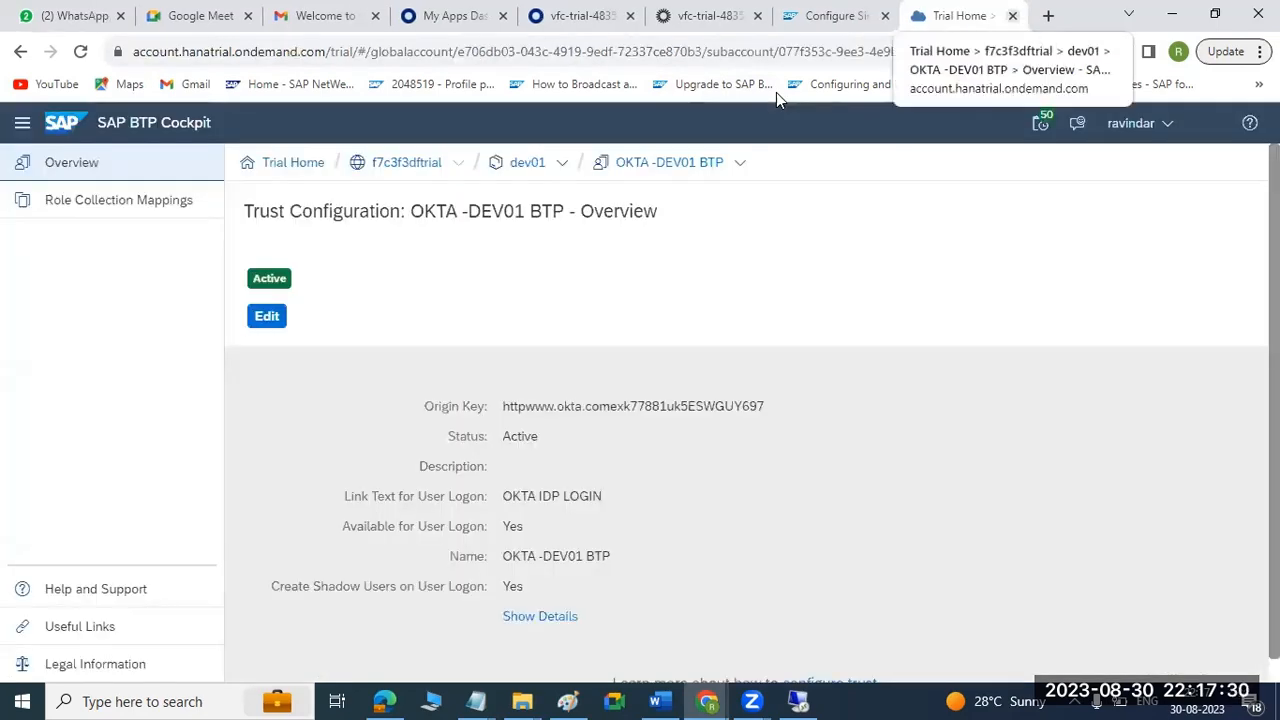
click(706, 16)
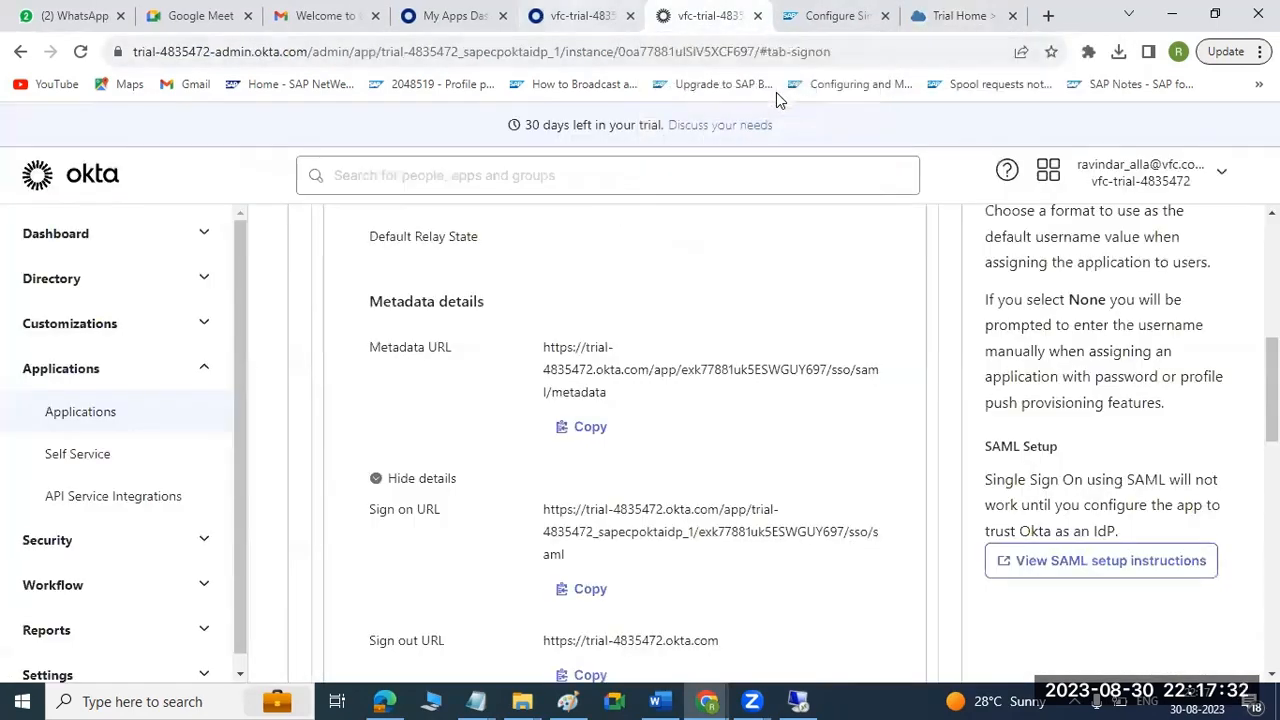
click(583, 16)
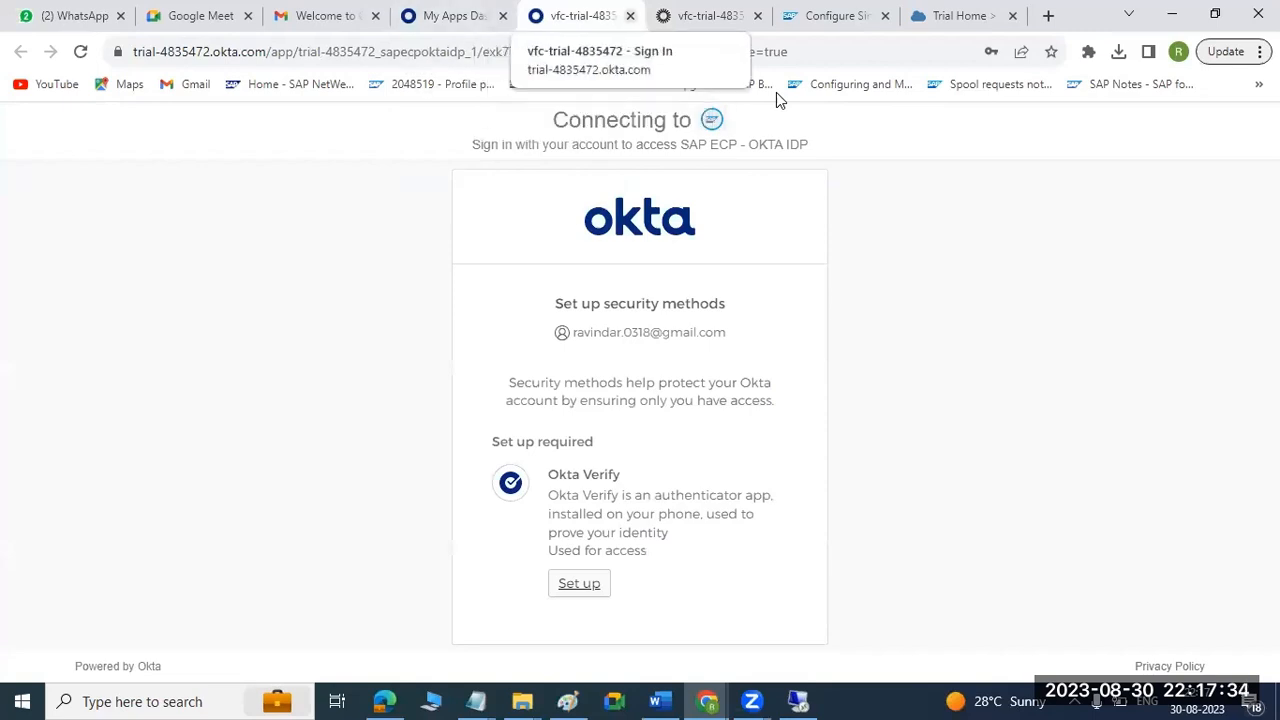
key(ctrl+w)
click(455, 16)
click(583, 16)
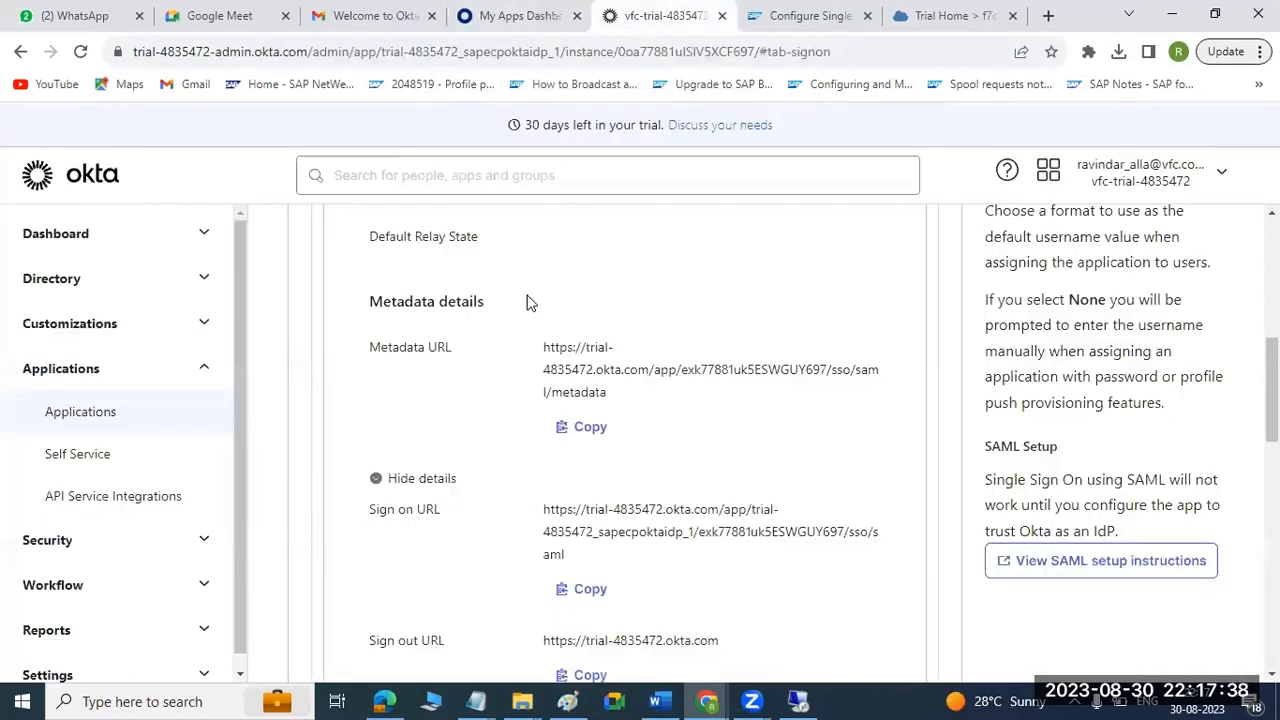
Launch SAP Business Application Studio again from the dev01 subaccount's Instances and Subscriptions in SAP BTP Cockpit.
click(830, 16)
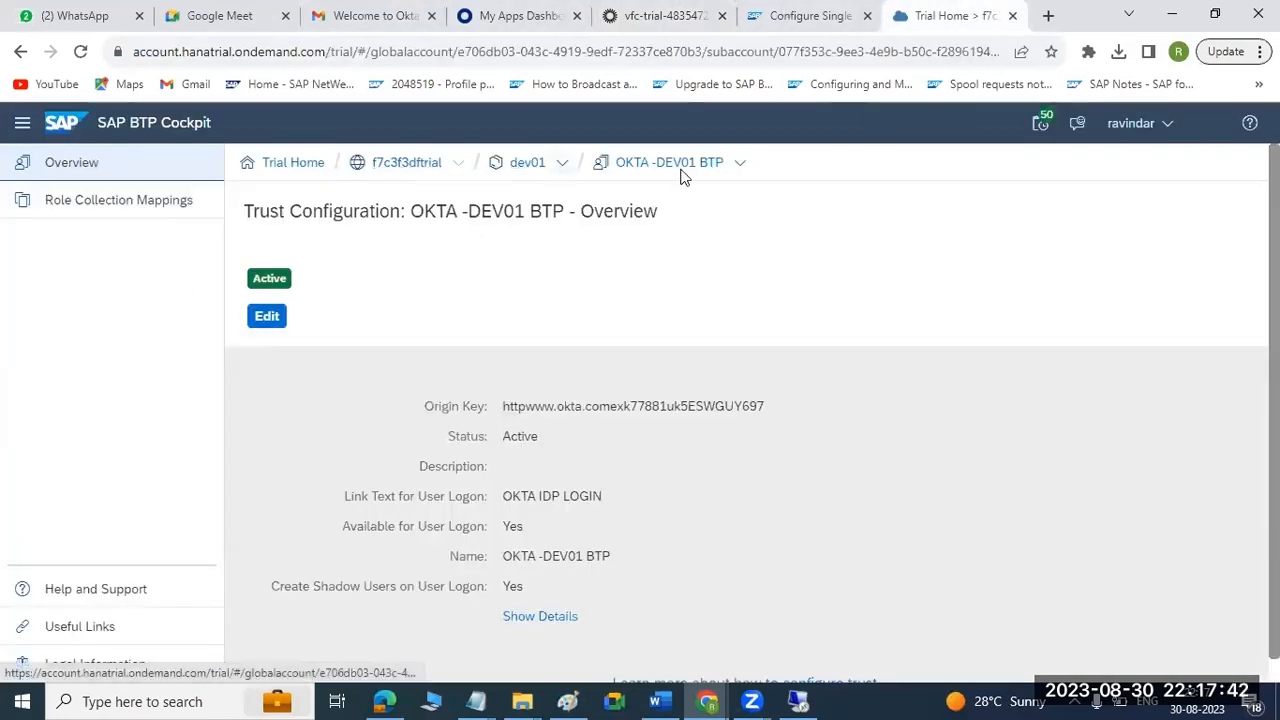
click(534, 166)
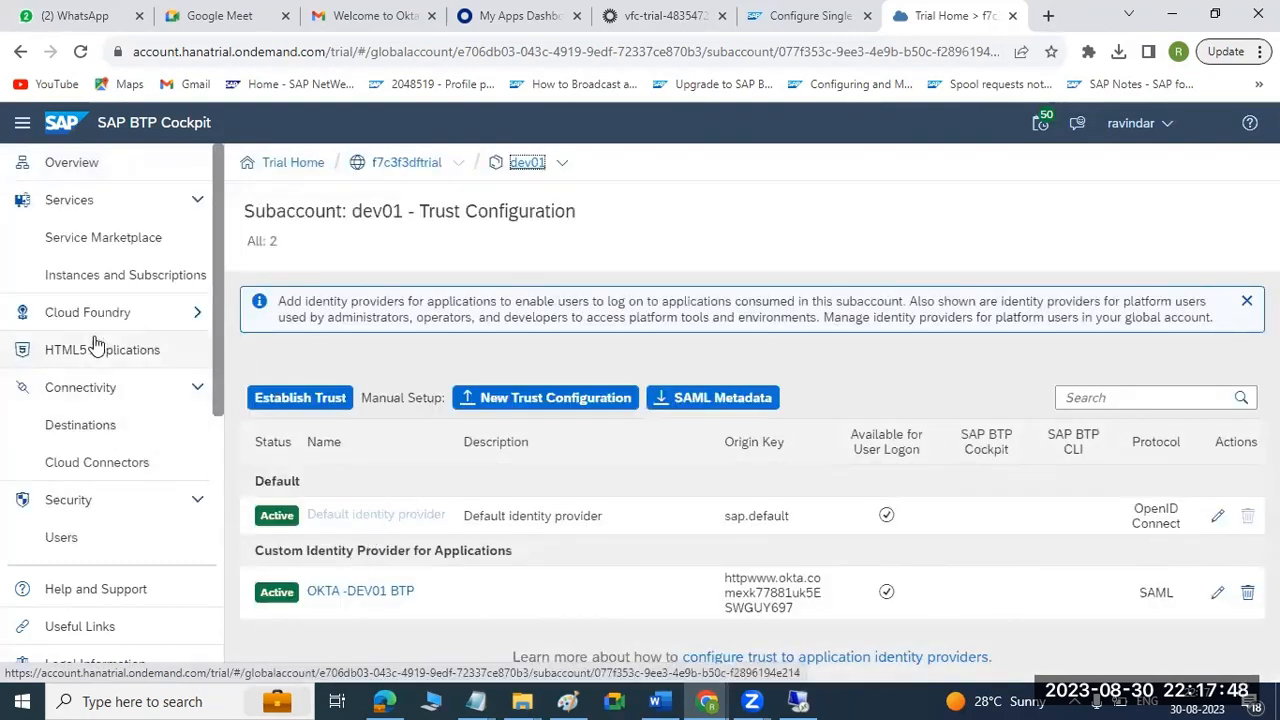
scroll(110, 490, down, 1)
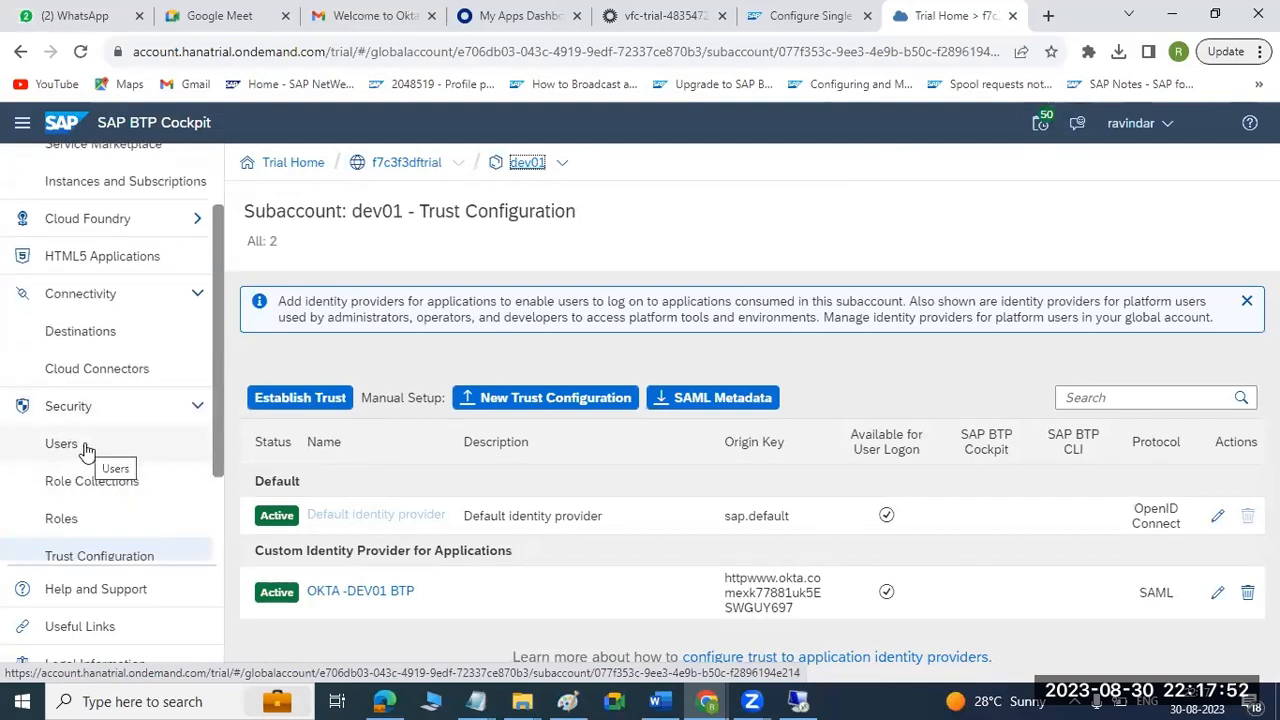
click(116, 181)
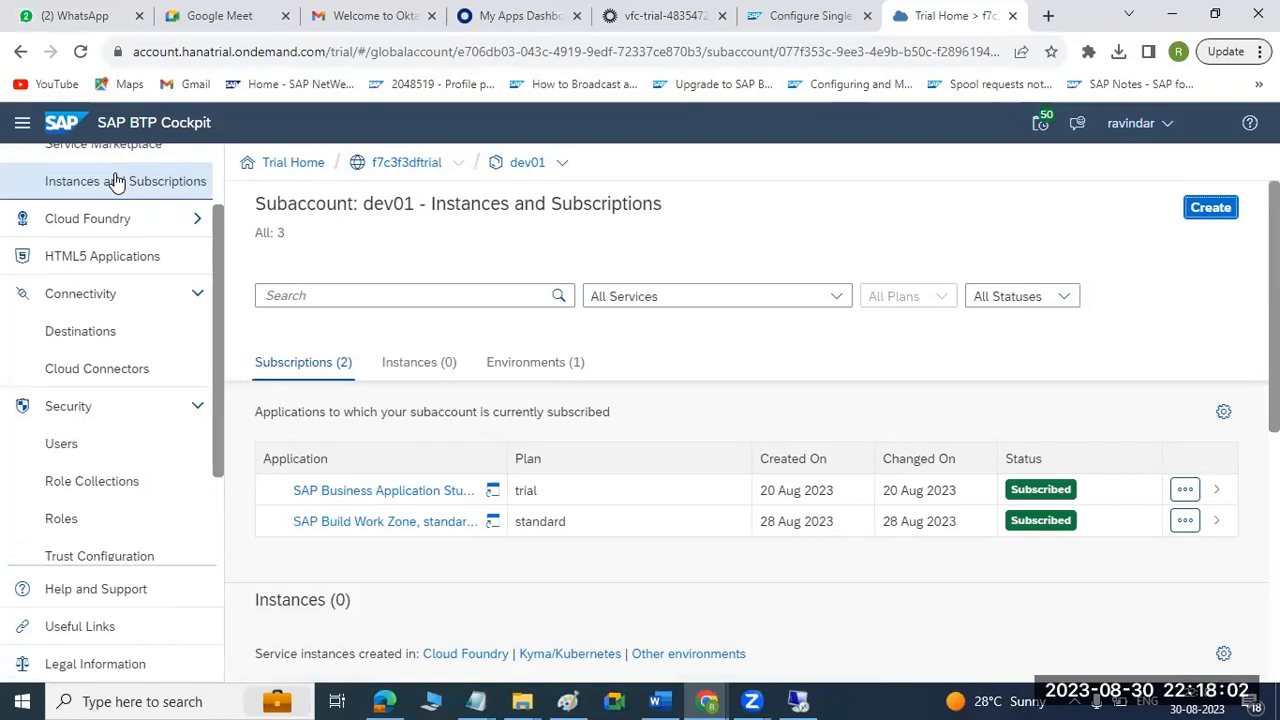
click(494, 491)
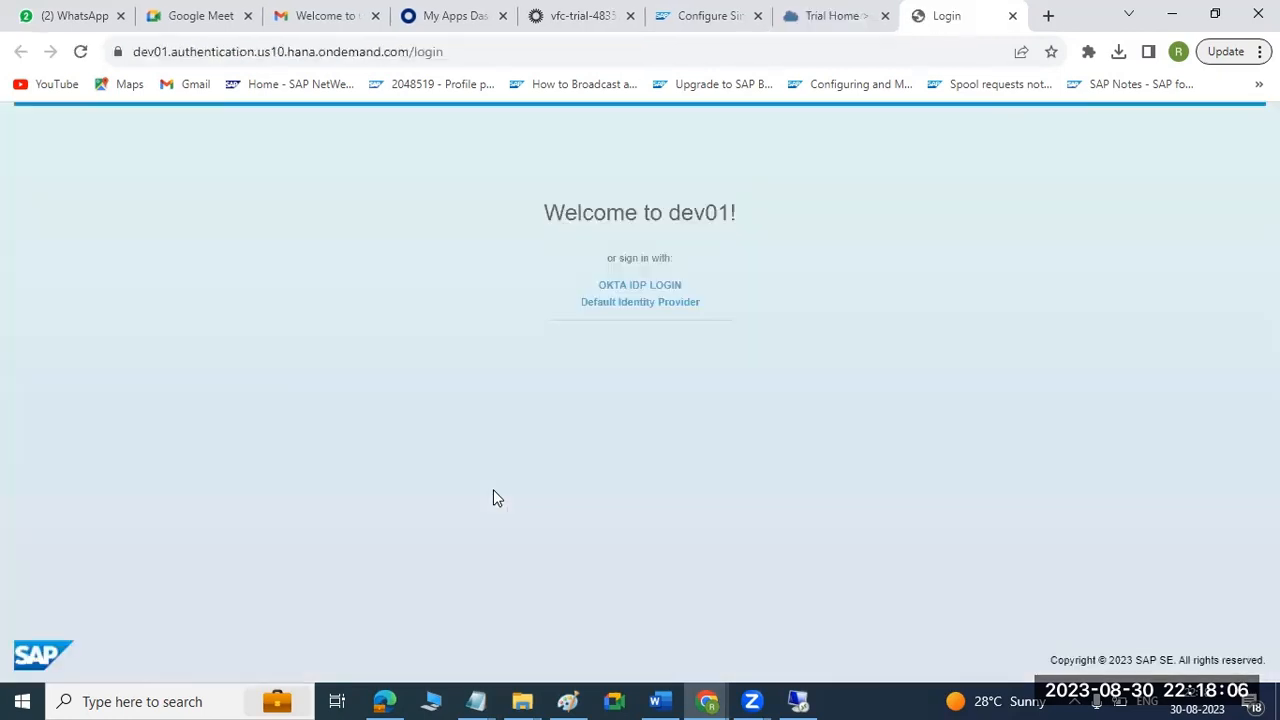
Sign in through OKTA IDP LOGIN by verifying with the Okta account password.
click(645, 287)
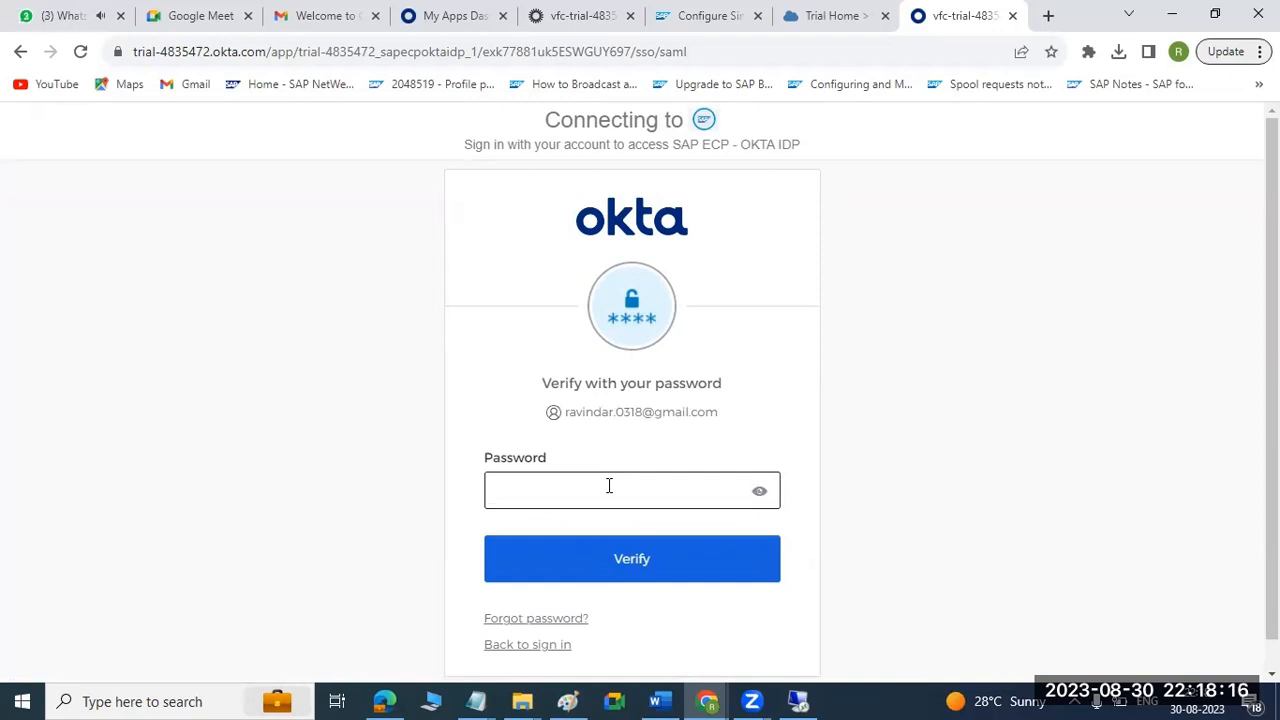
text(••••)
key(Return)
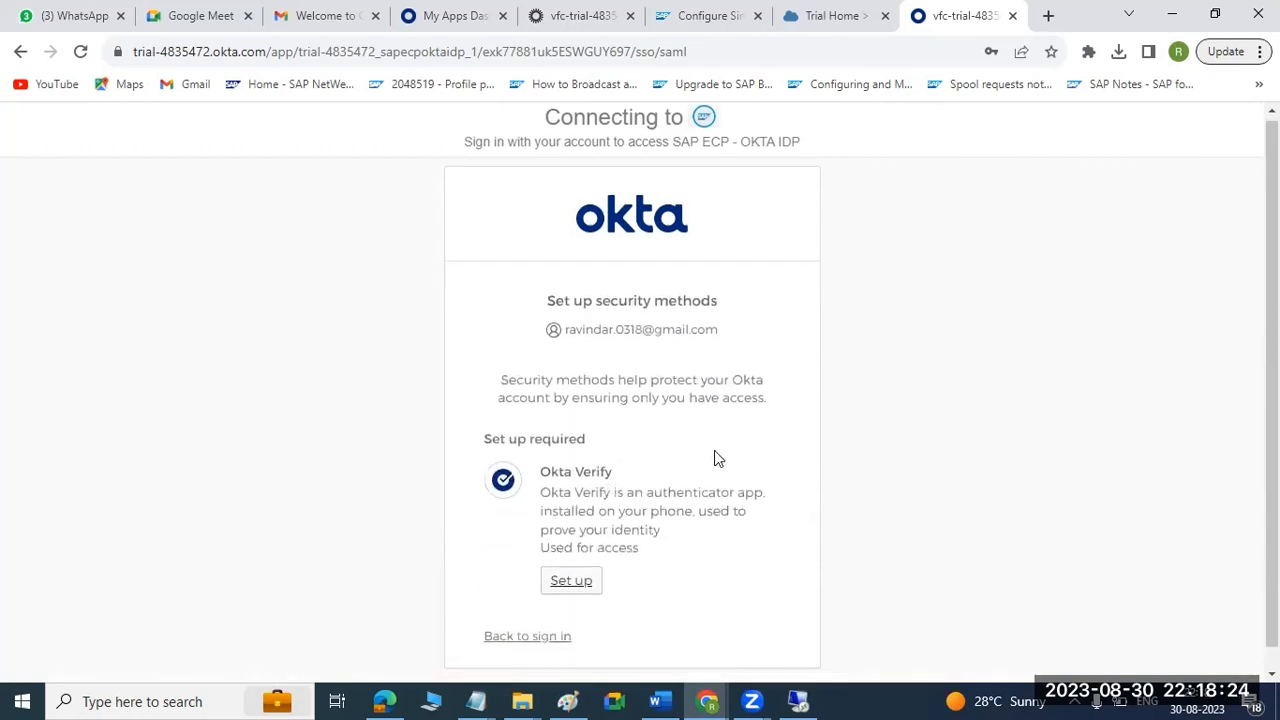
Start the required Okta Verify setup and bring its QR code into view for scanning.
scroll(714, 457, down, 1)
click(569, 559)
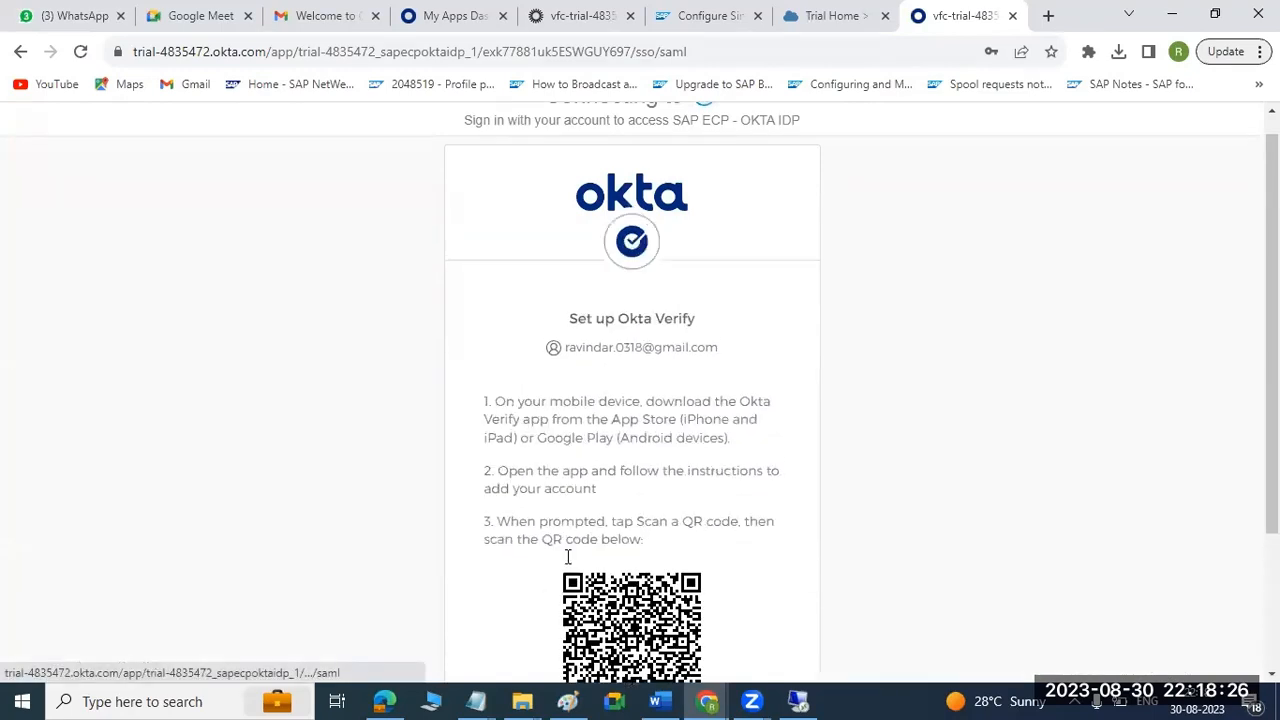
scroll(686, 492, down, 2)
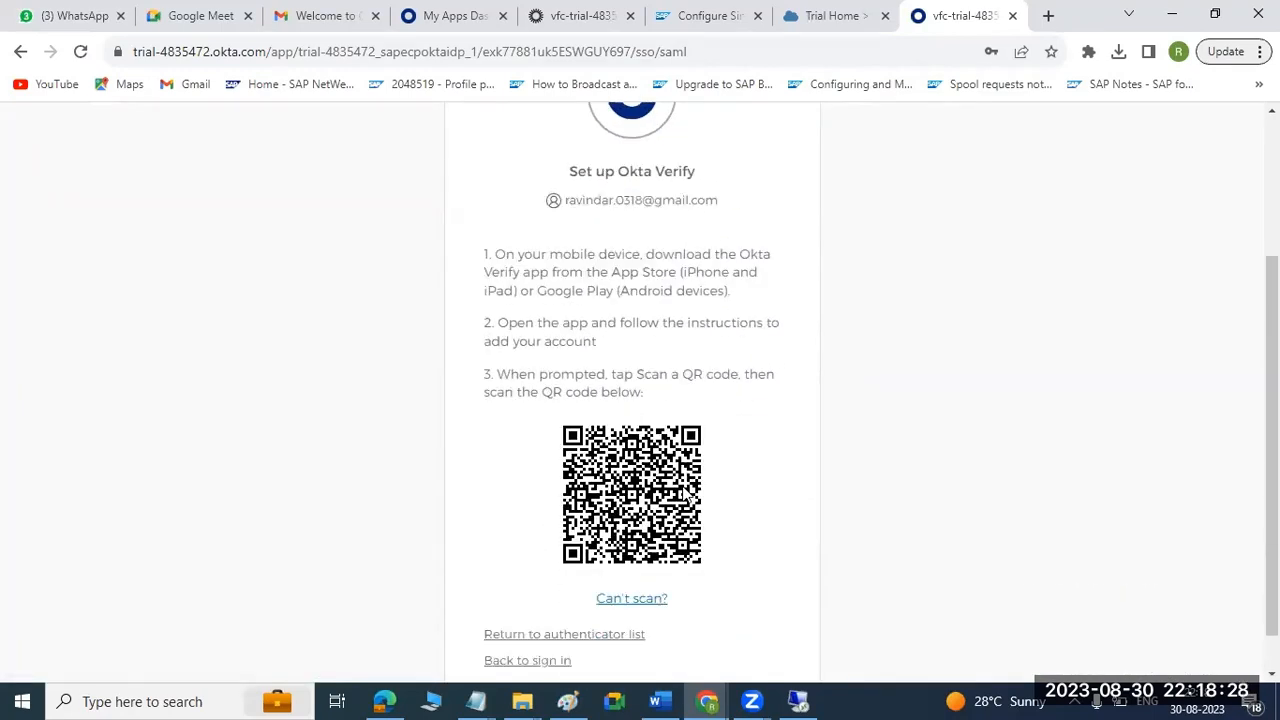
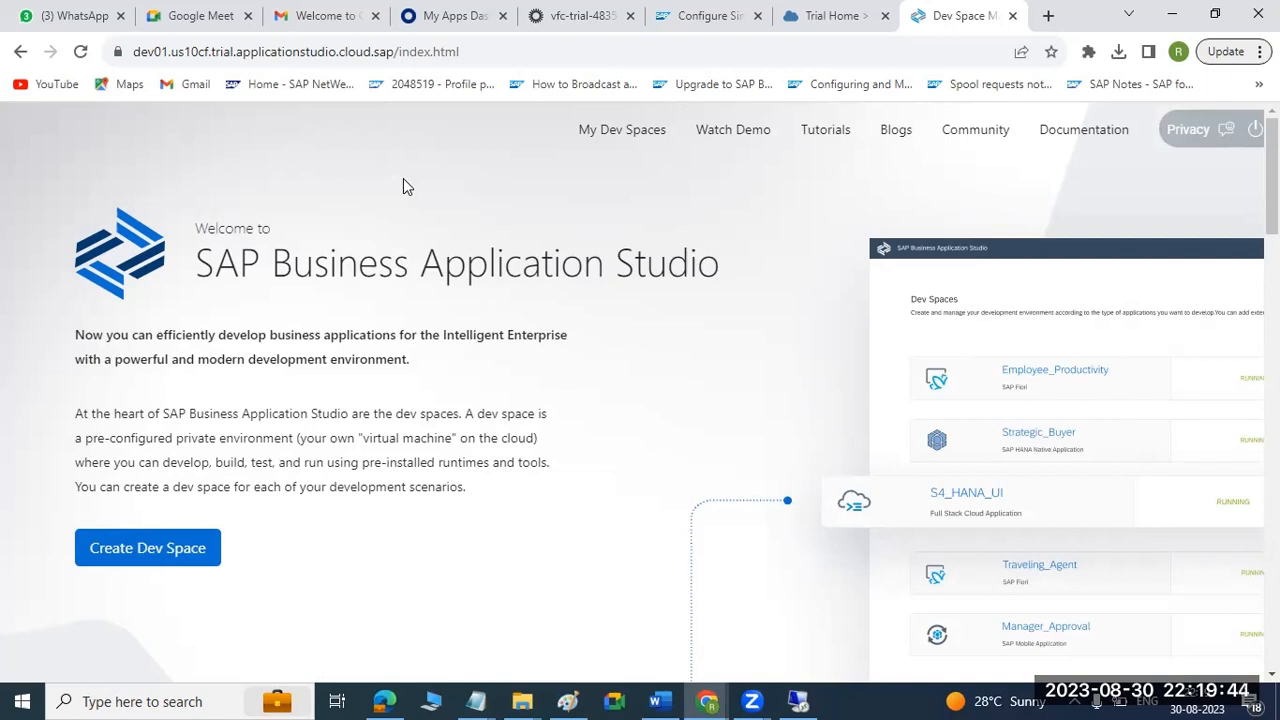
Close SAP Business Application Studio and launch it again from the dev01 subaccount's subscriptions in SAP BTP Cockpit.
key(ctrl+w)
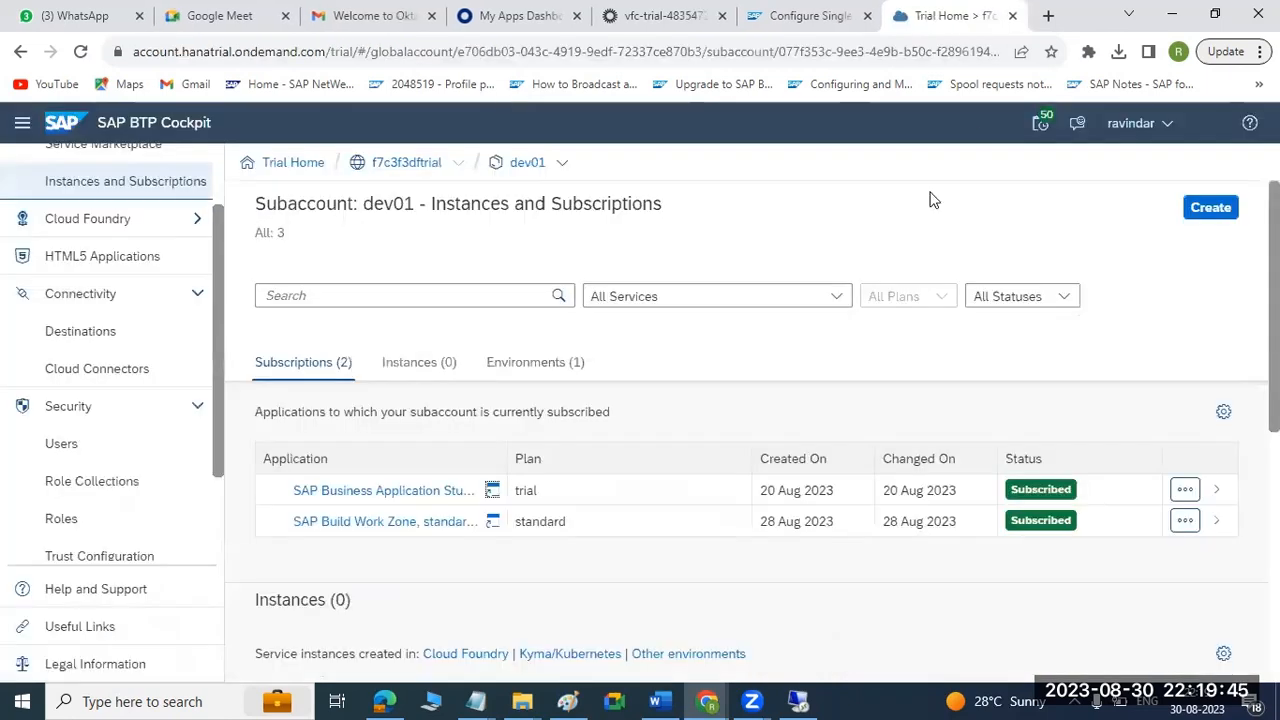
click(492, 493)
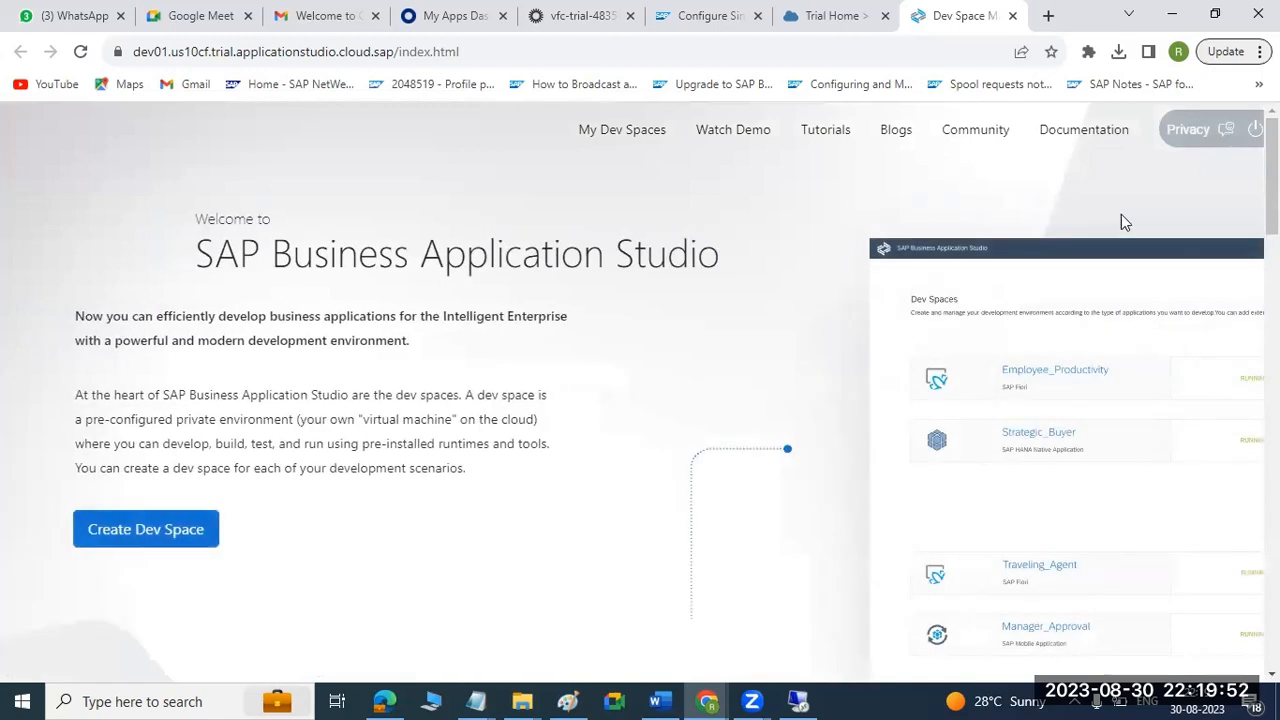
click(1222, 129)
key(ctrl+w)
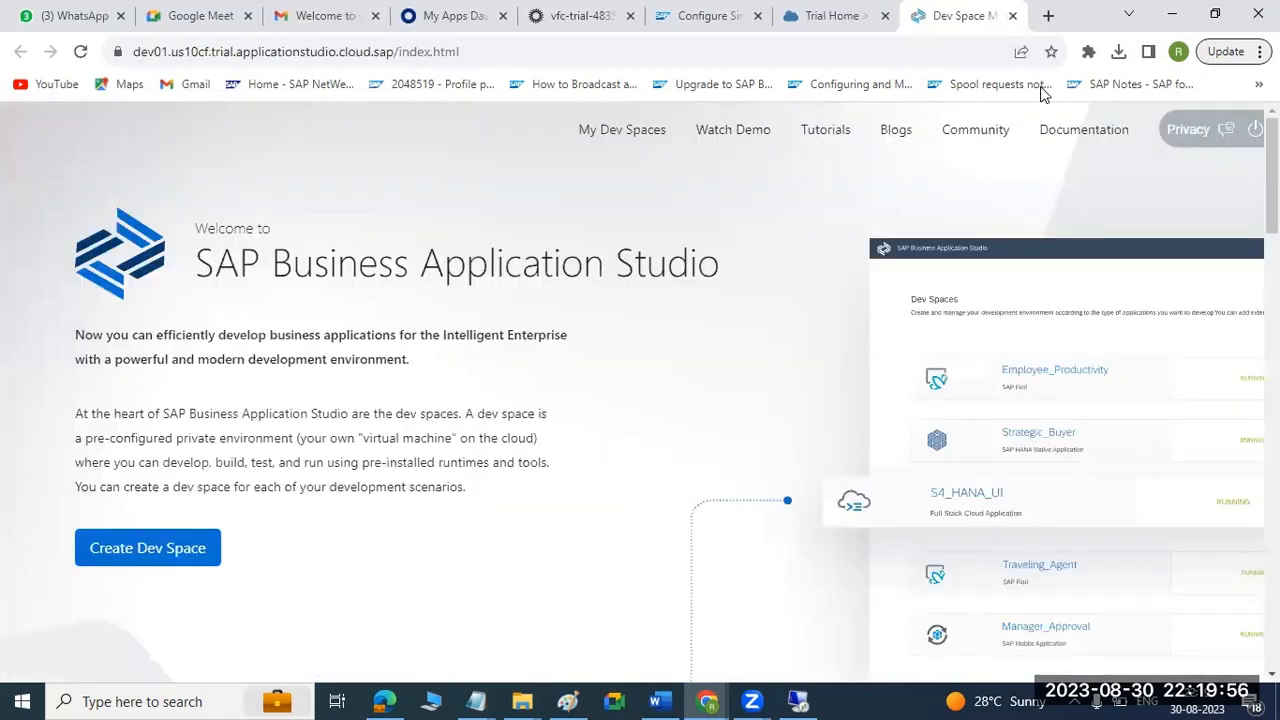
Copy the dev01 Business Application Studio address and load it in a new Incognito window.
key(ctrl+l)
key(ctrl+c)
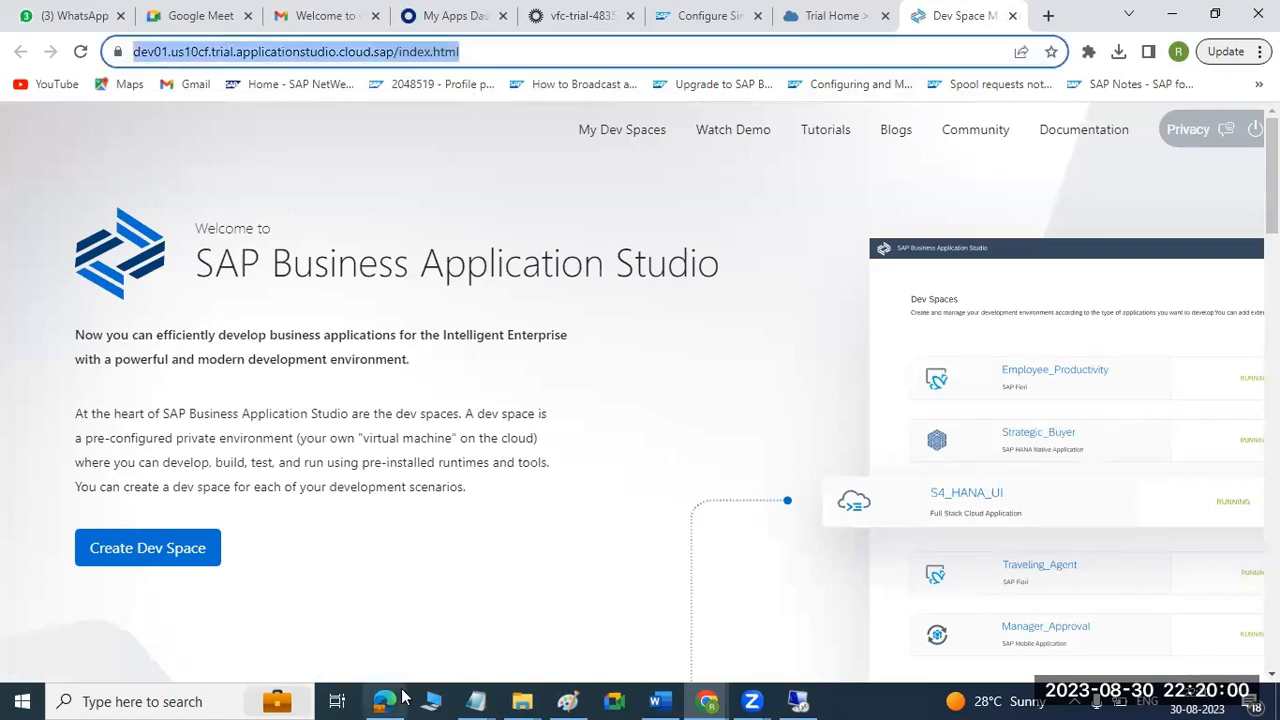
click(1226, 51)
click(1094, 157)
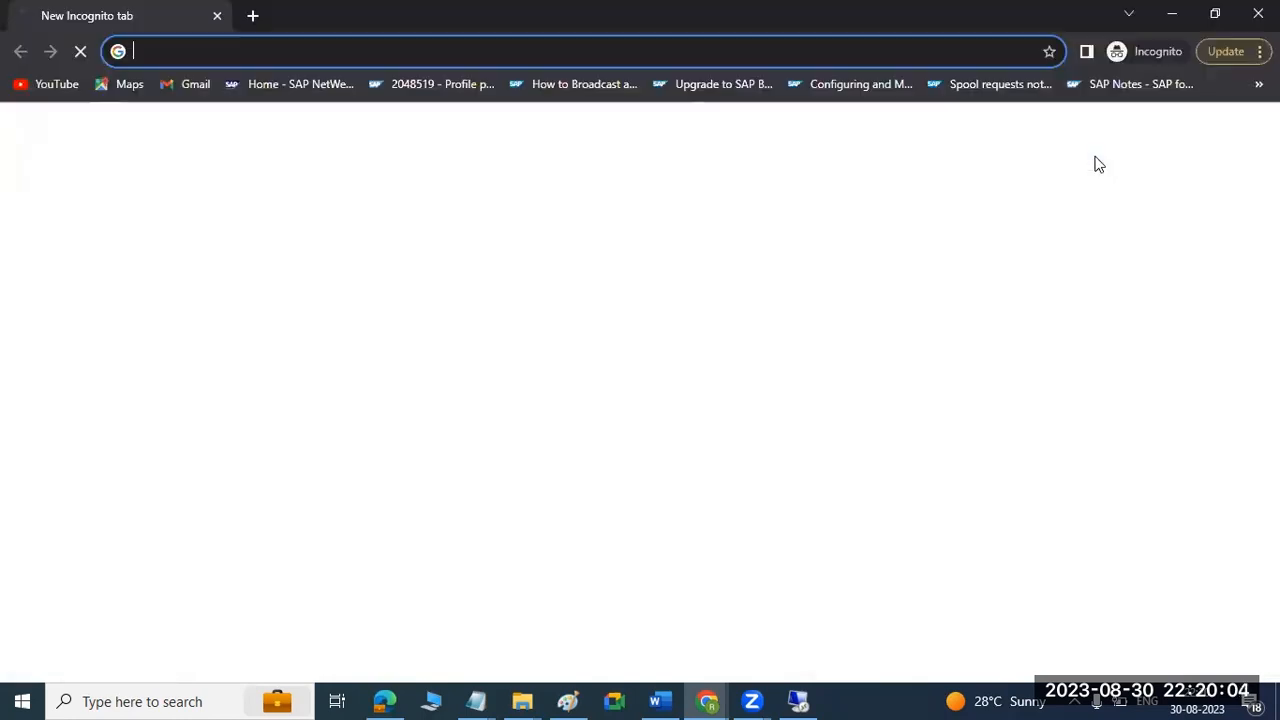
key(ctrl+v)
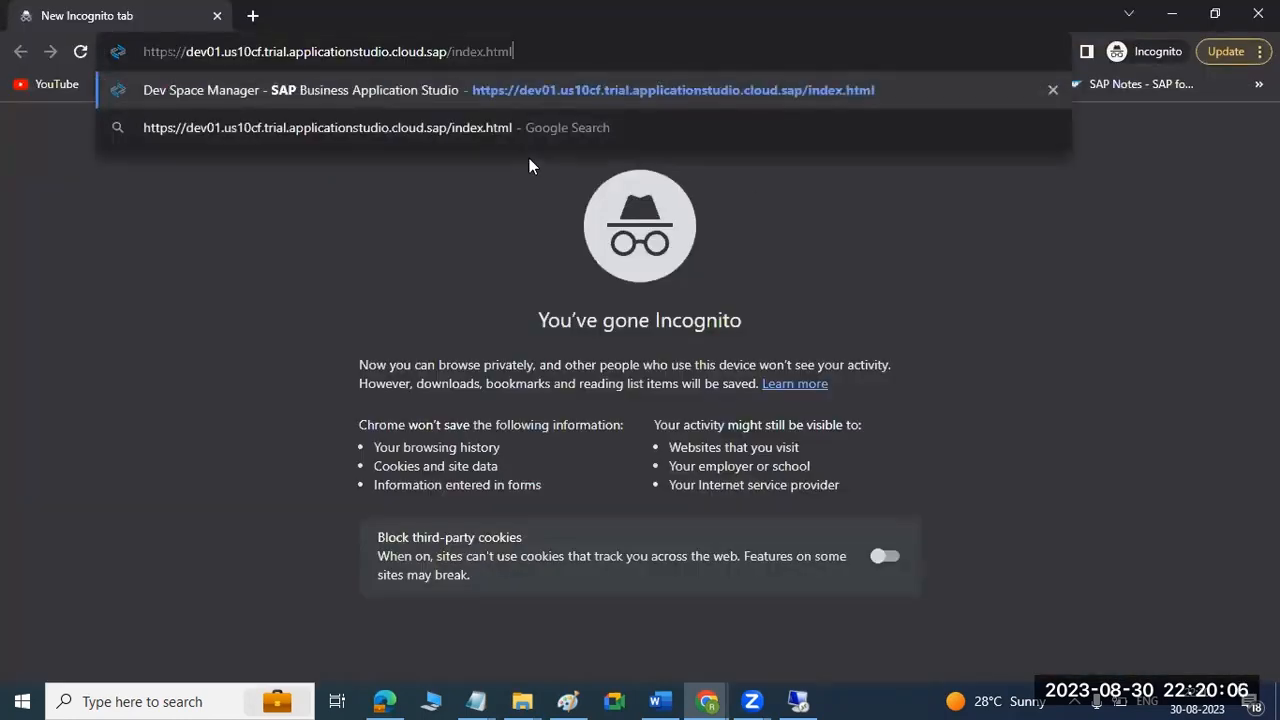
key(Return)
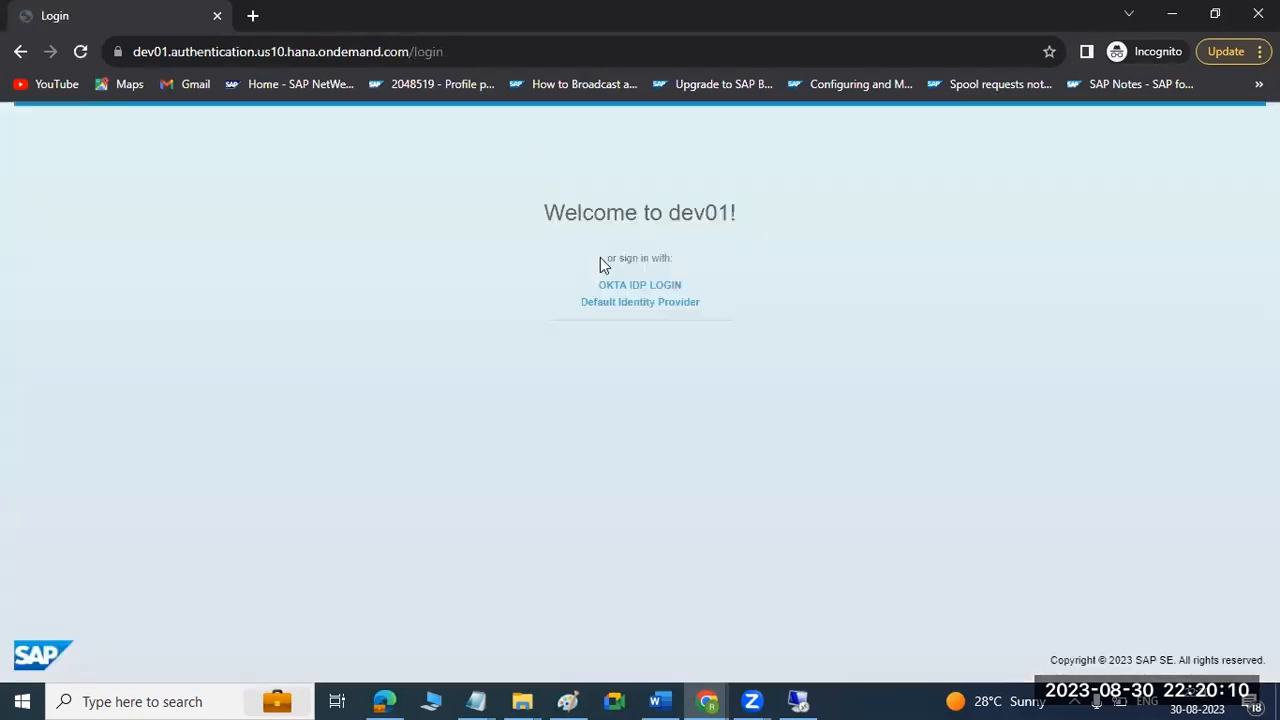
Sign in through OKTA IDP LOGIN with the user's e-mail as username, verifying by an Okta Verify push notification.
click(614, 286)
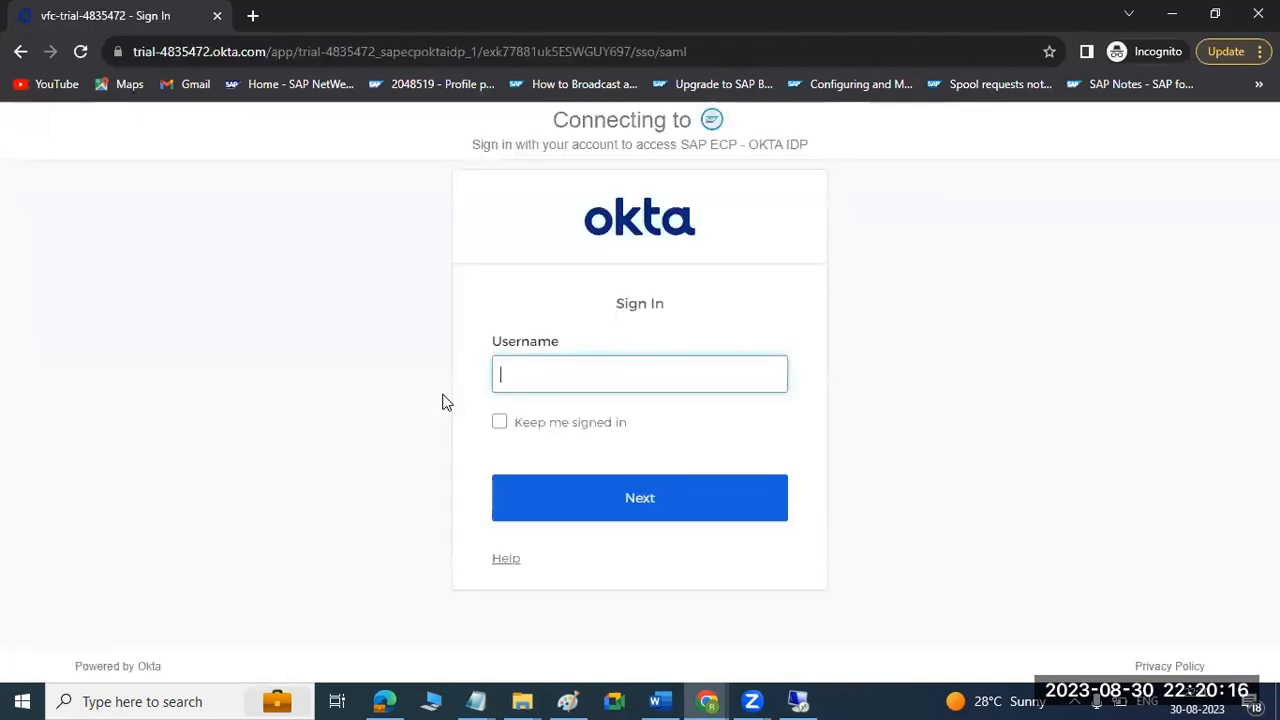
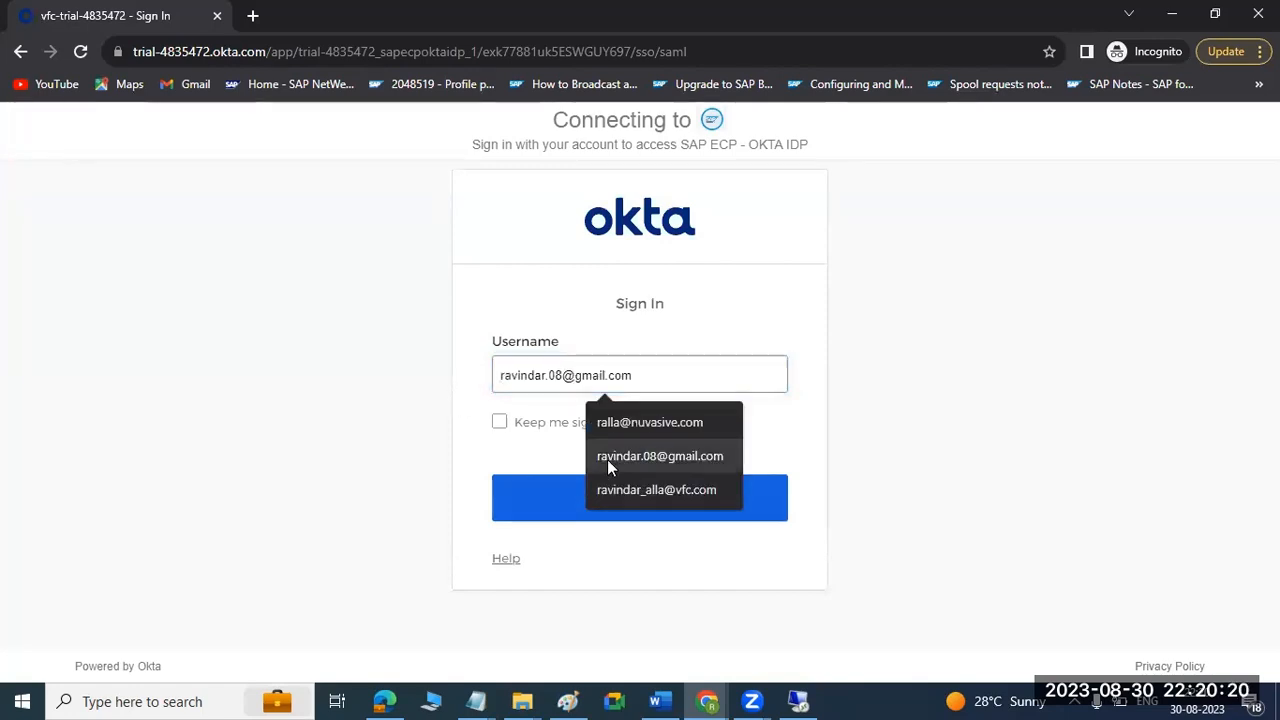
click(607, 459)
click(566, 375)
text(31)
click(630, 502)
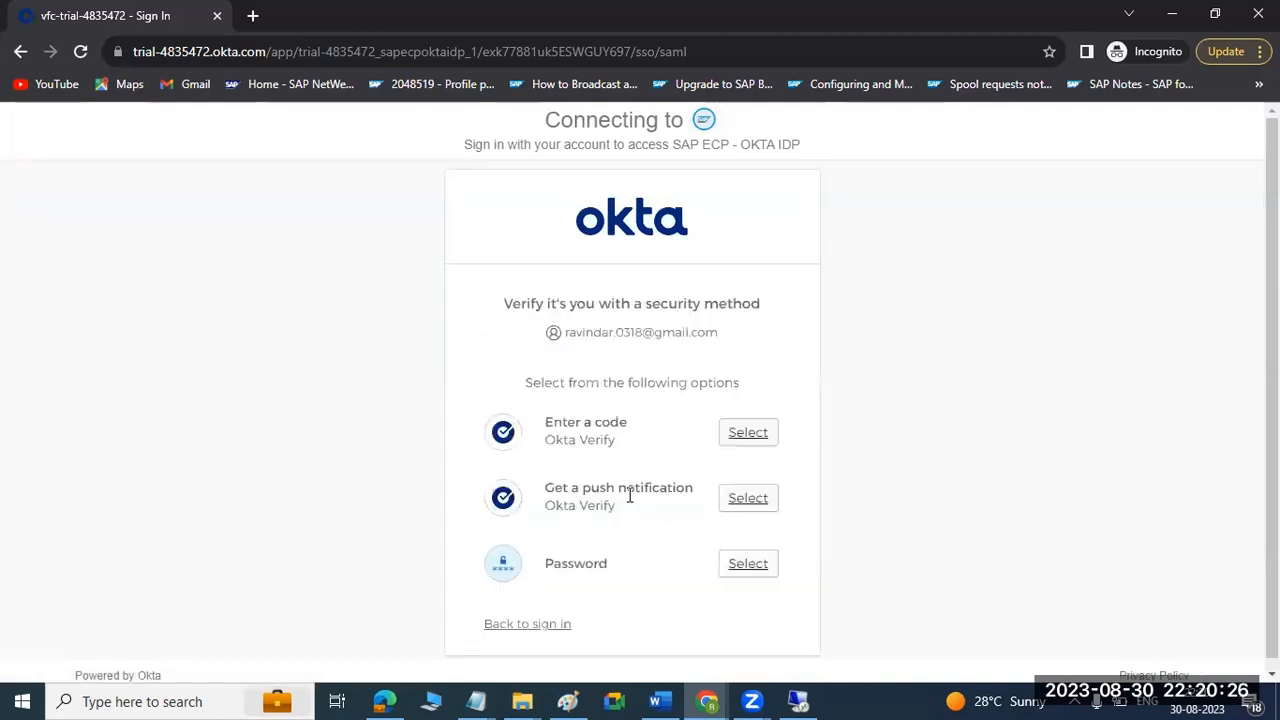
click(746, 503)
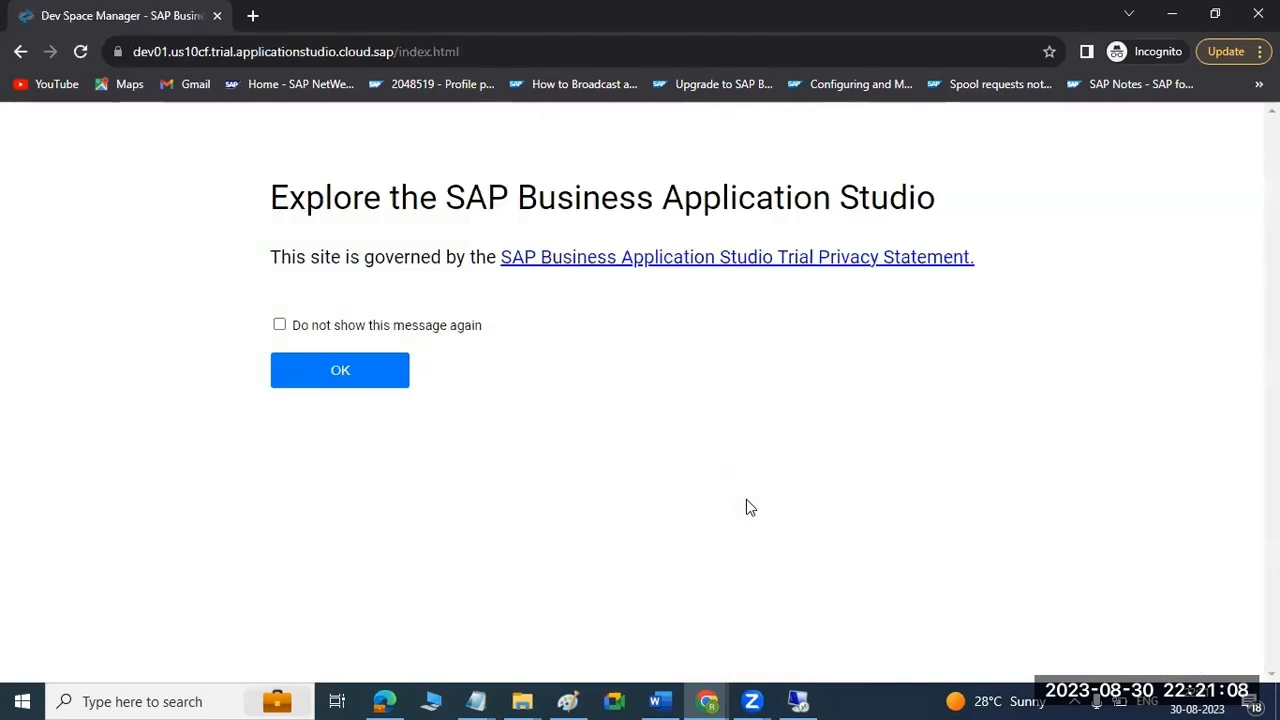
Accept the trial privacy statement with Do not show this message again enabled, and open the new dev space form.
click(279, 325)
click(315, 378)
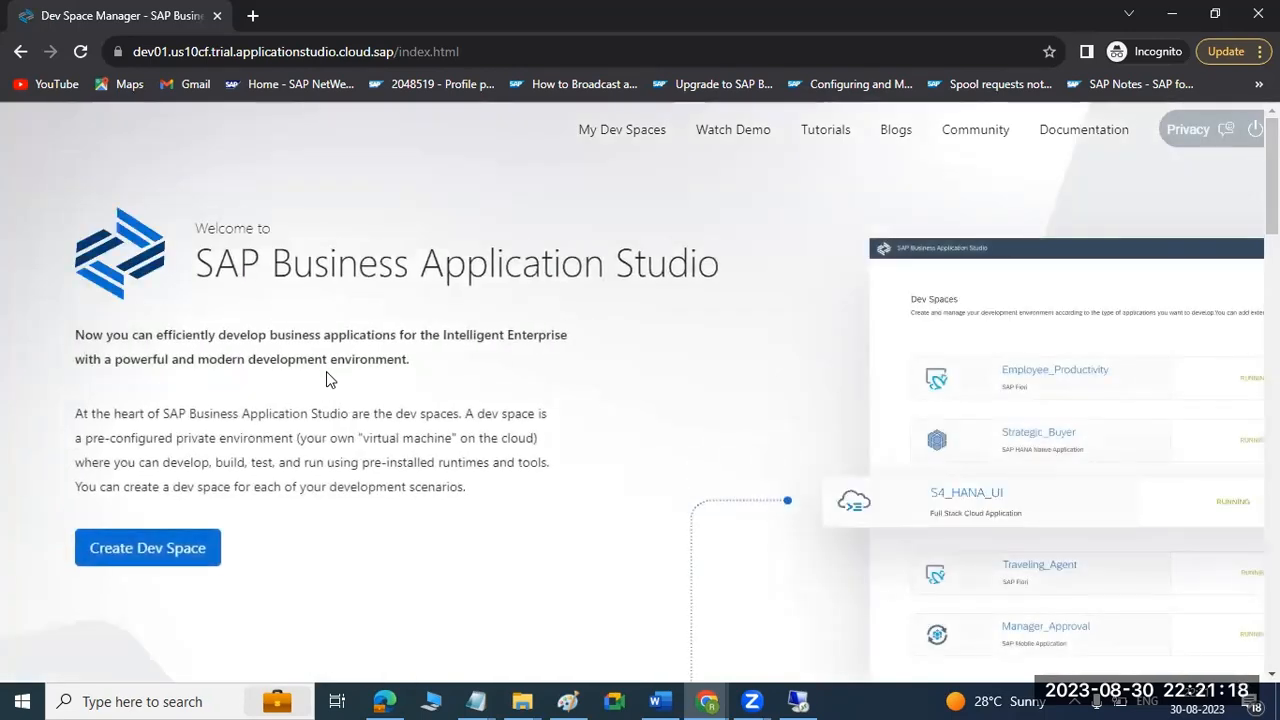
click(135, 548)
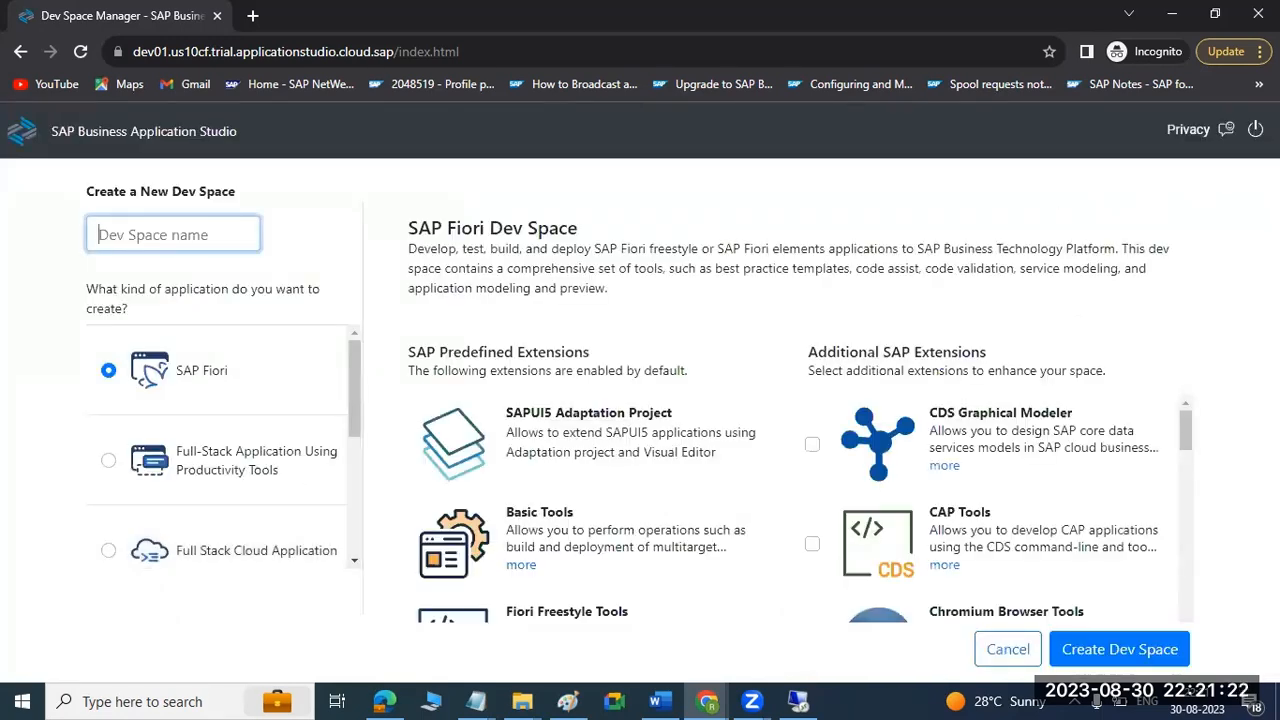
Always allow pop-ups and redirects from the dev01 Application Studio site, and return to its welcome page.
click(1227, 130)
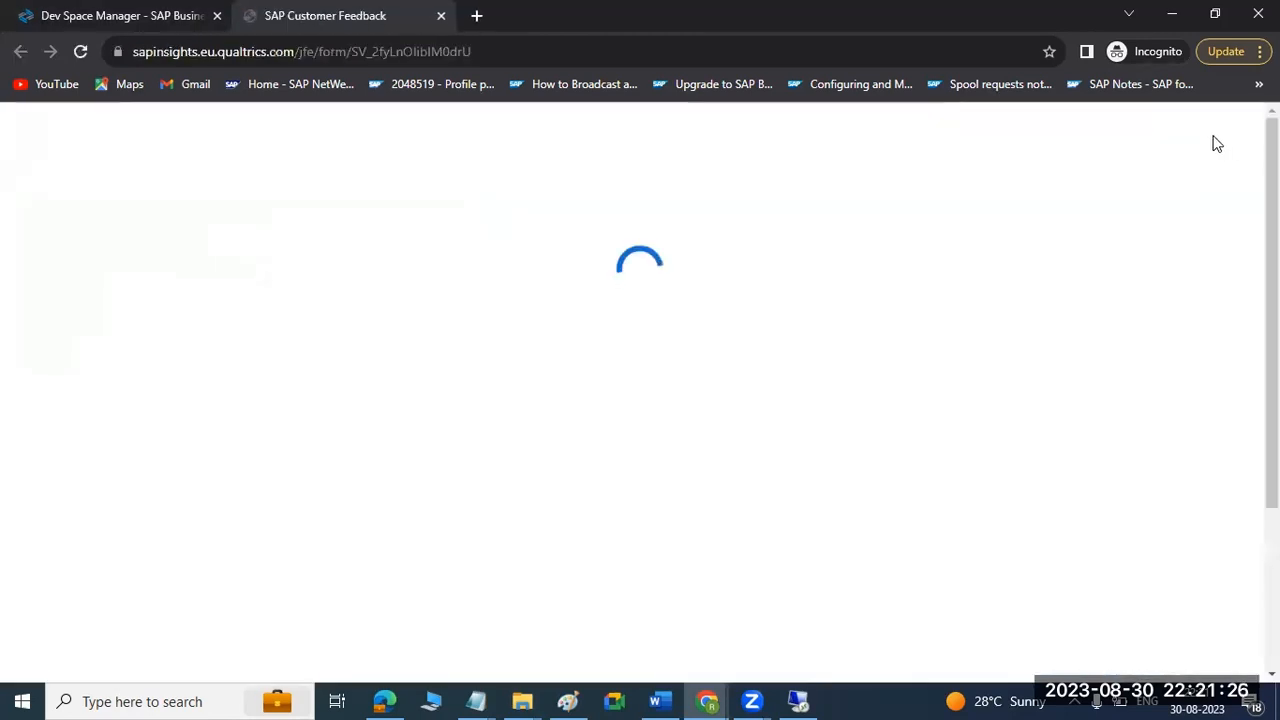
click(441, 16)
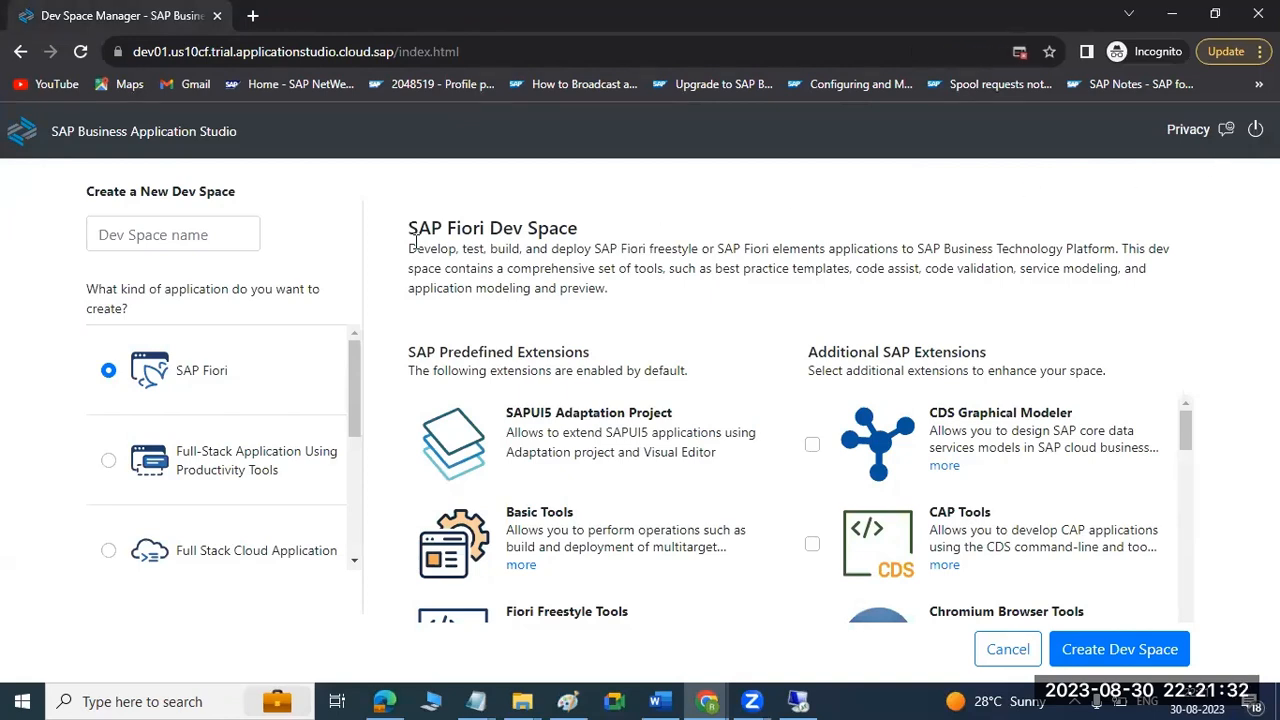
click(1019, 51)
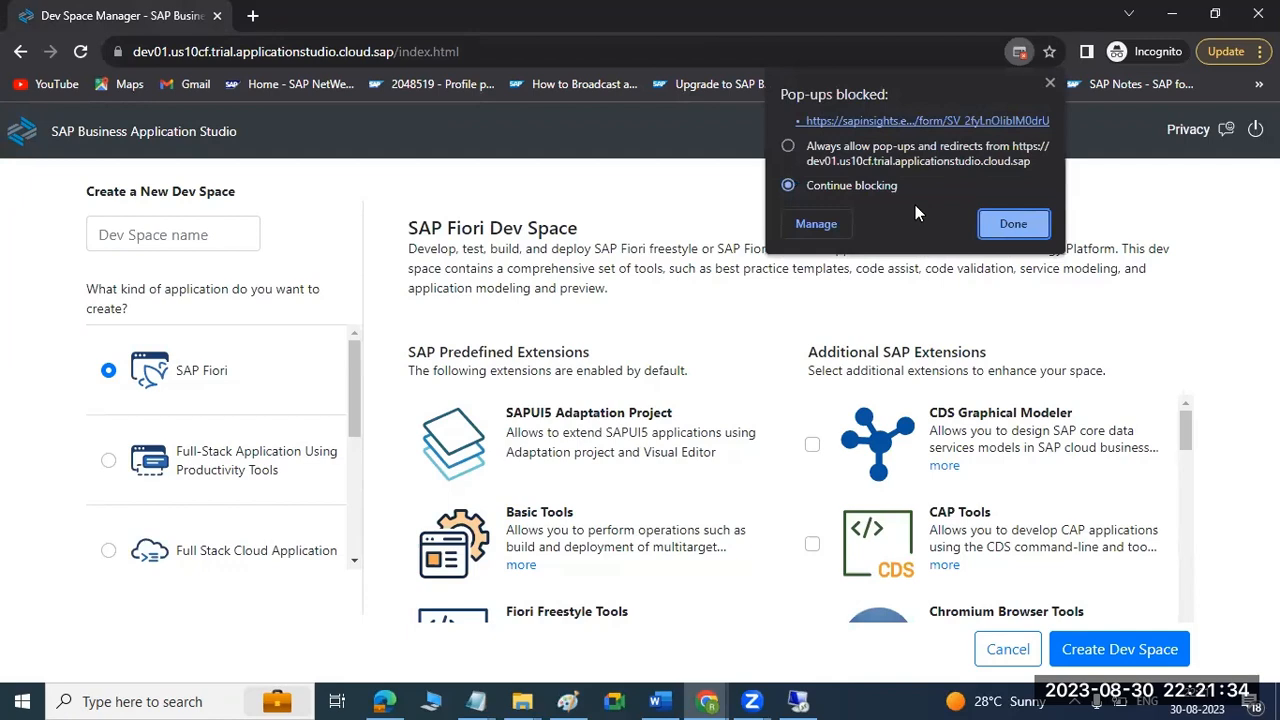
click(851, 150)
click(1000, 223)
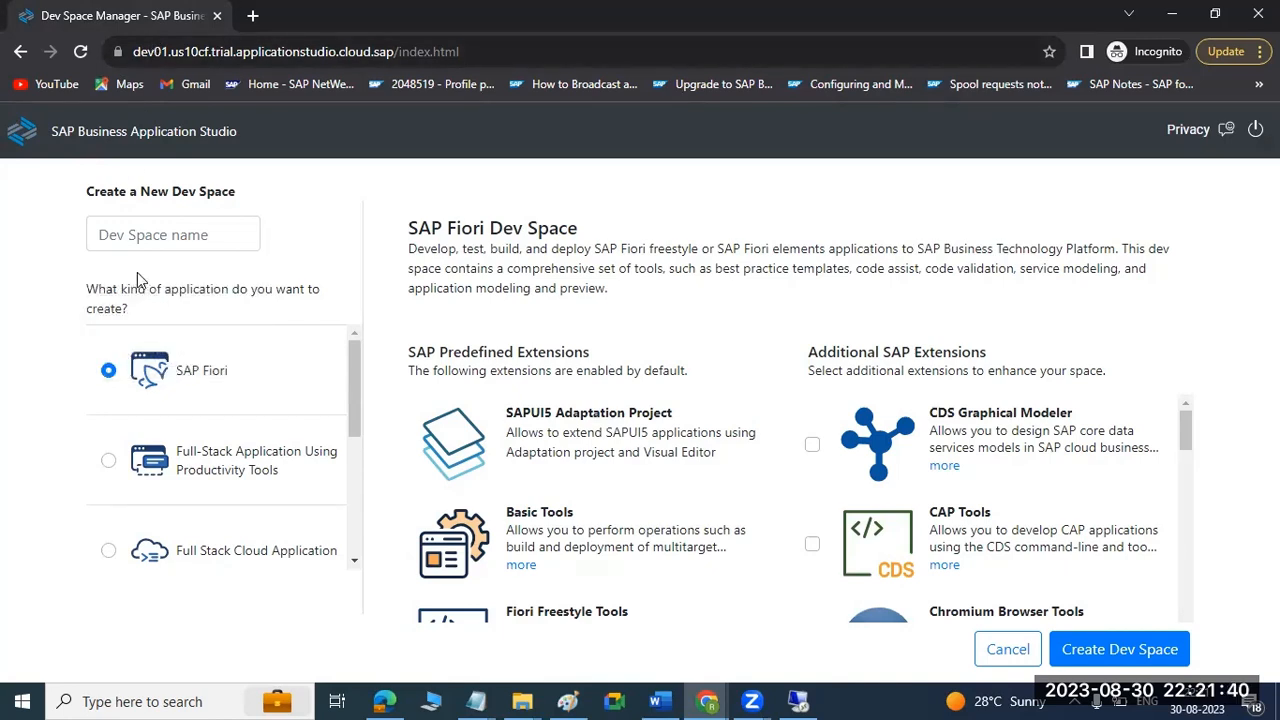
click(22, 54)
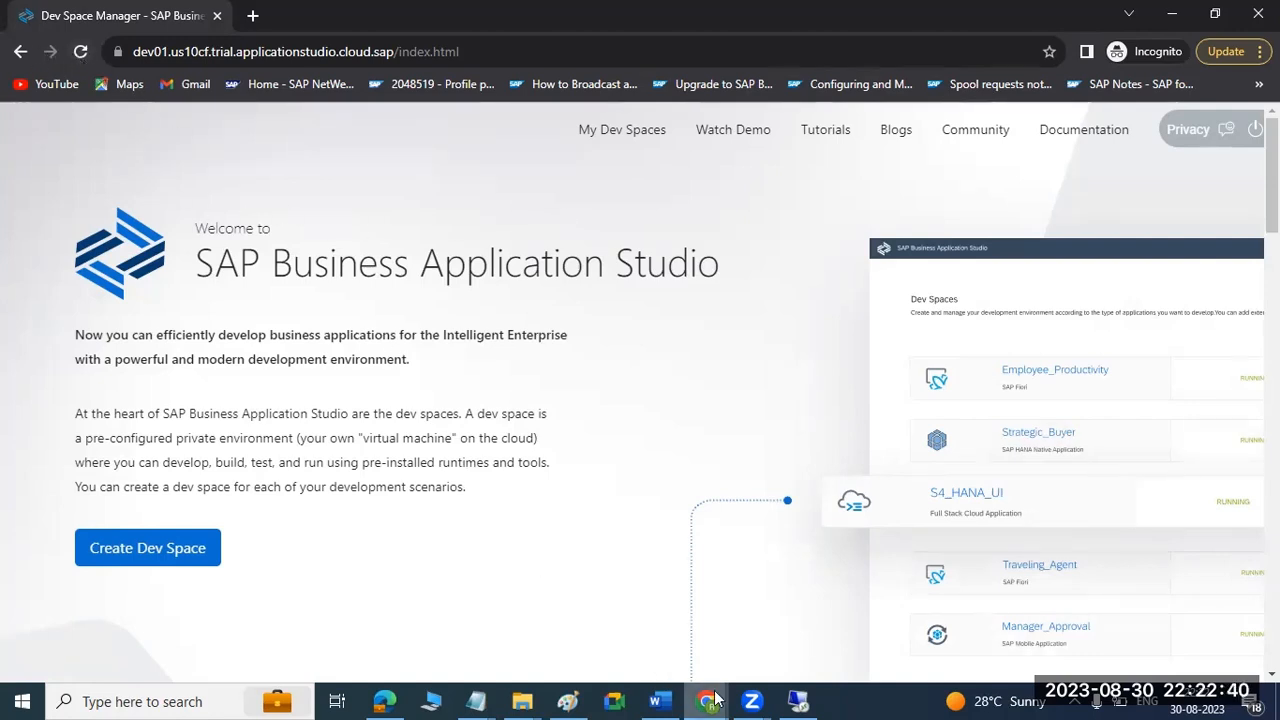
Switch to the regular browser window and open the organization's Okta sign-in page from the Welcome to Okta e-mail.
mouse_move(705, 700)
click(518, 622)
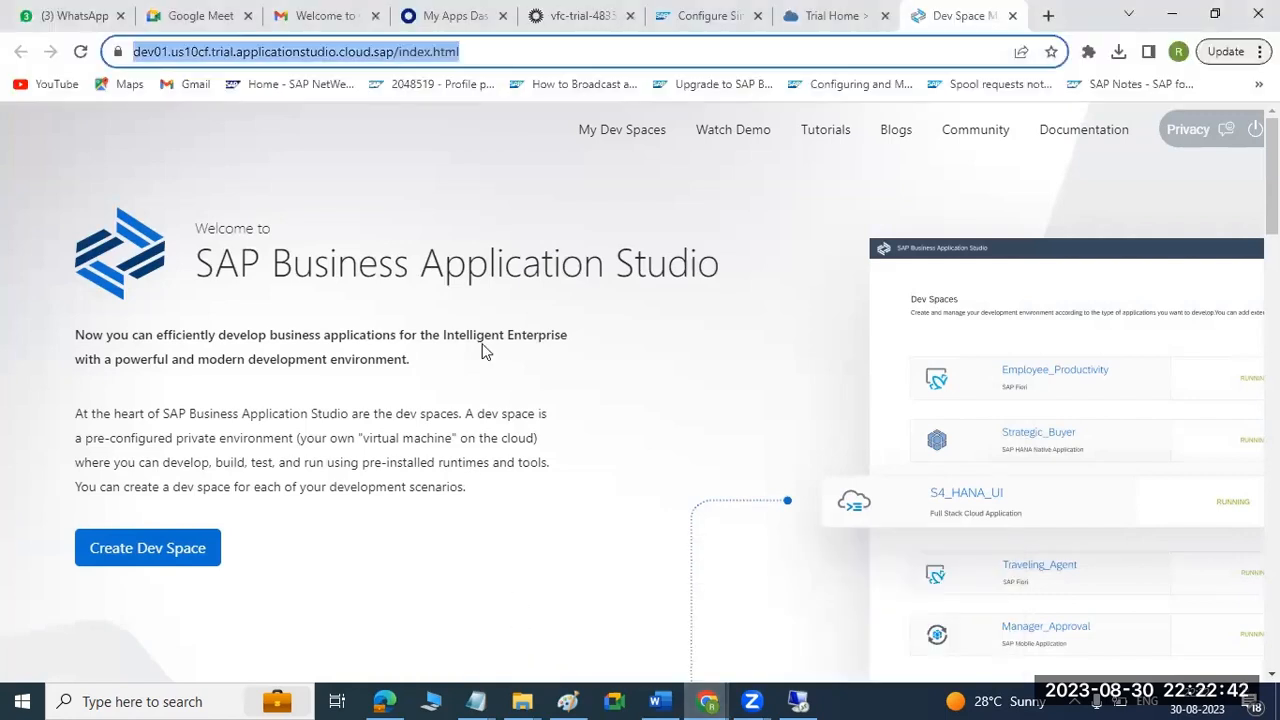
click(565, 9)
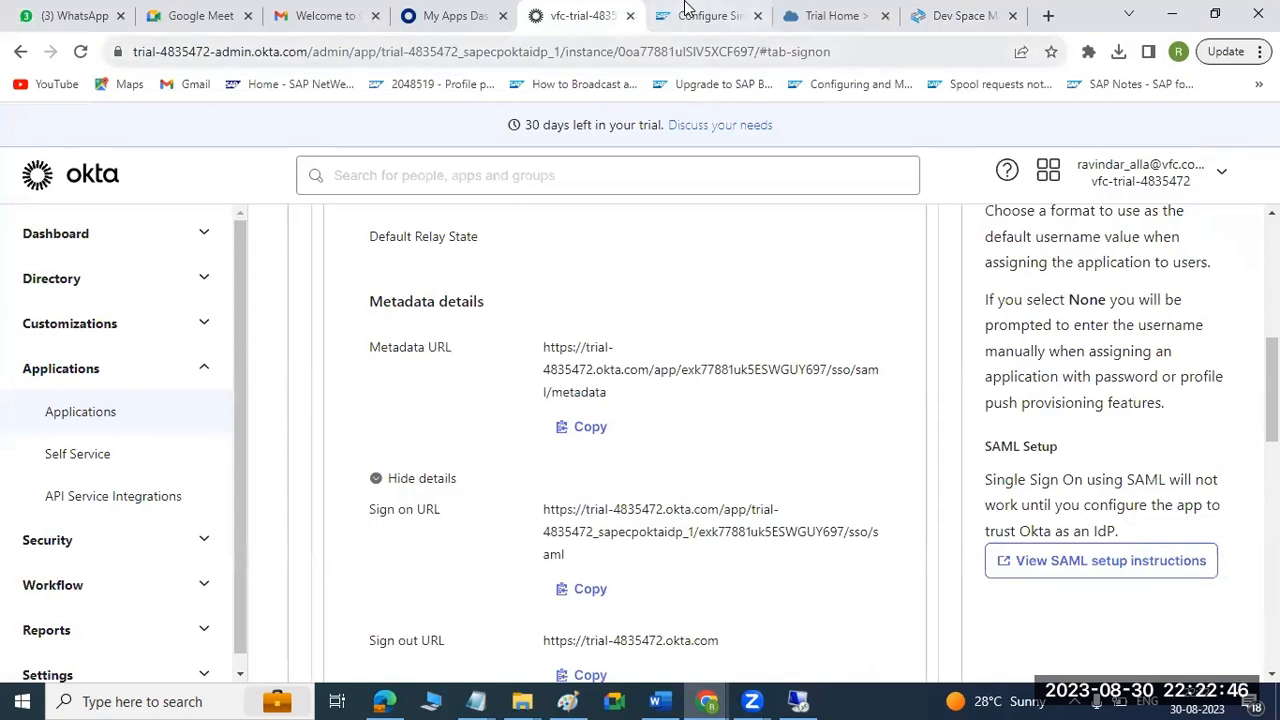
click(955, 15)
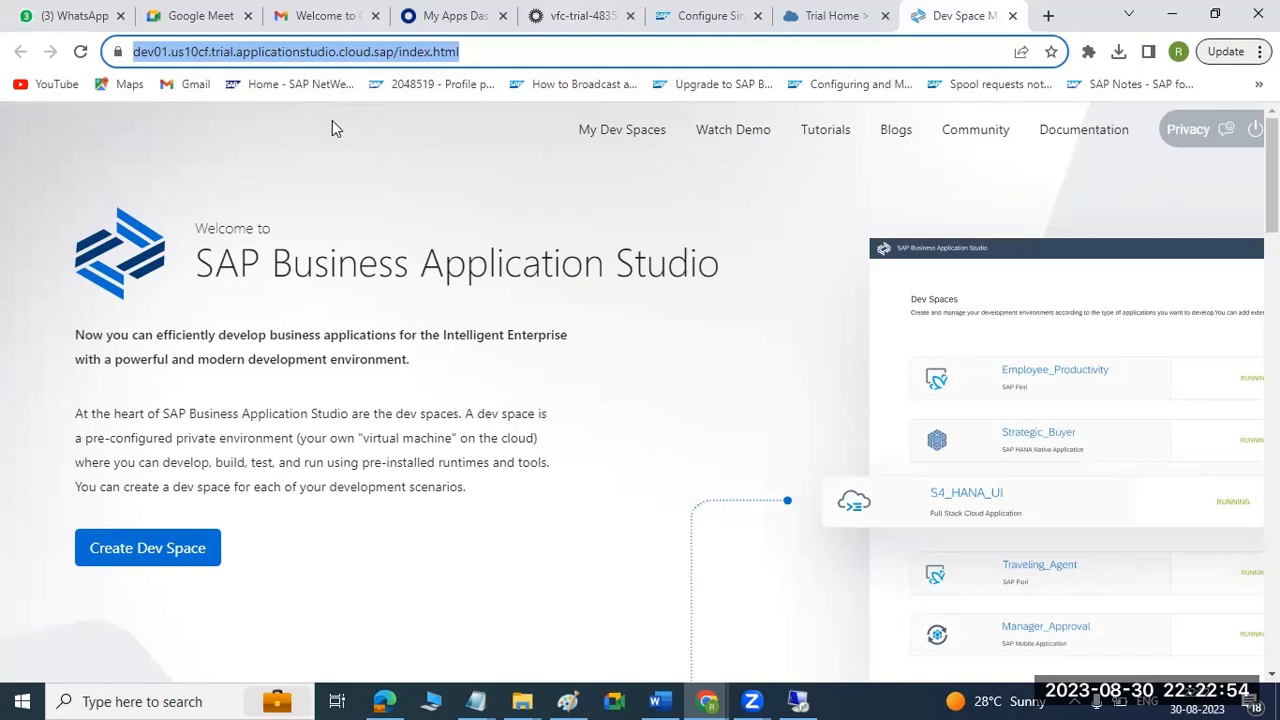
click(332, 14)
click(332, 188)
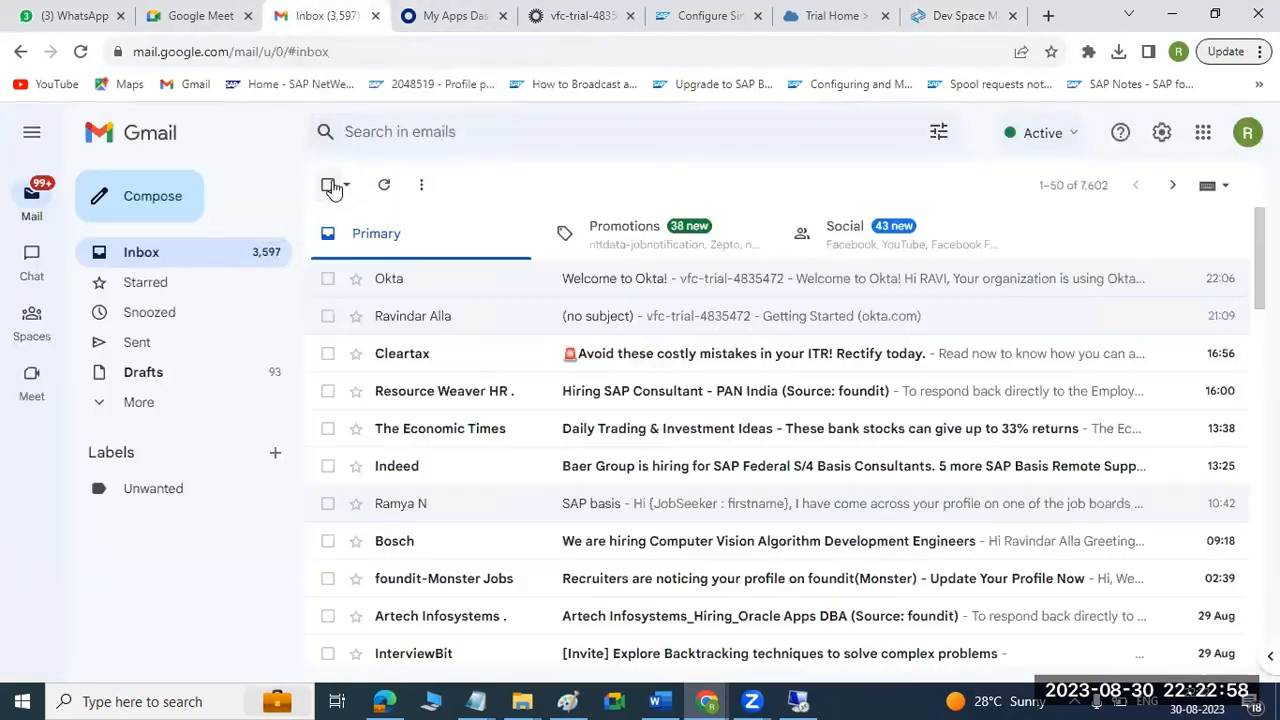
click(605, 285)
scroll(737, 466, down, 3)
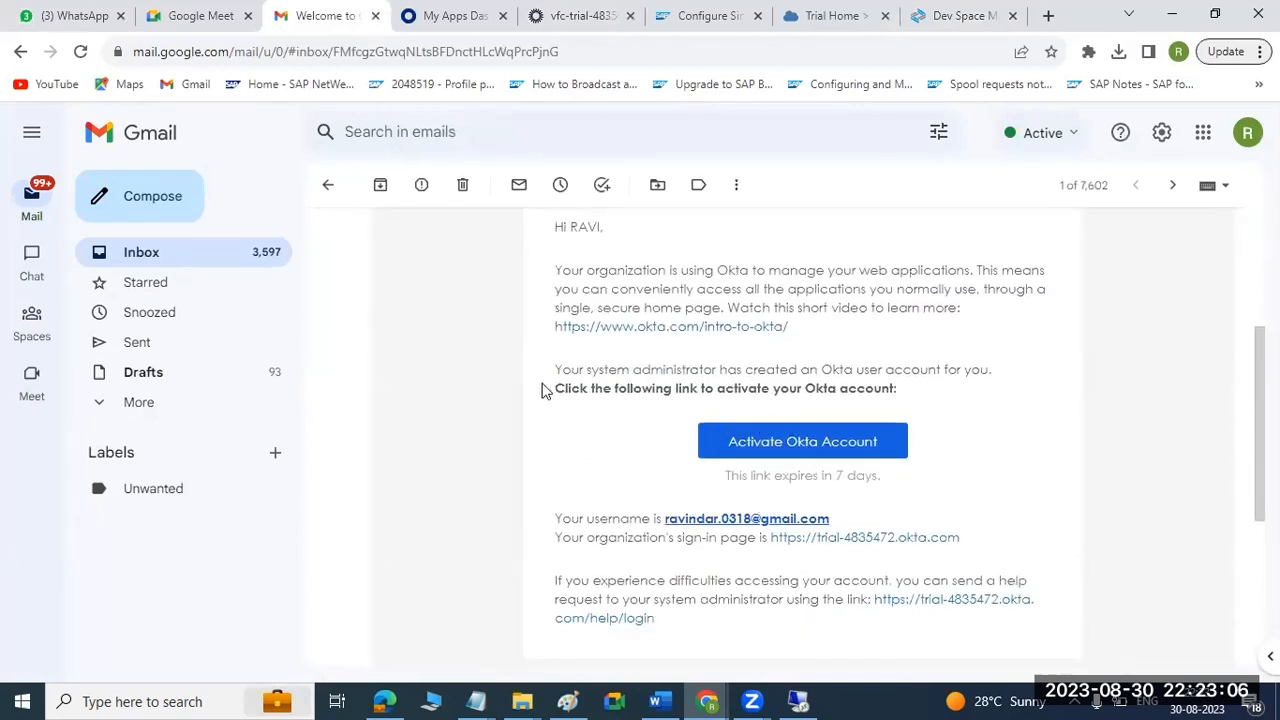
click(803, 543)
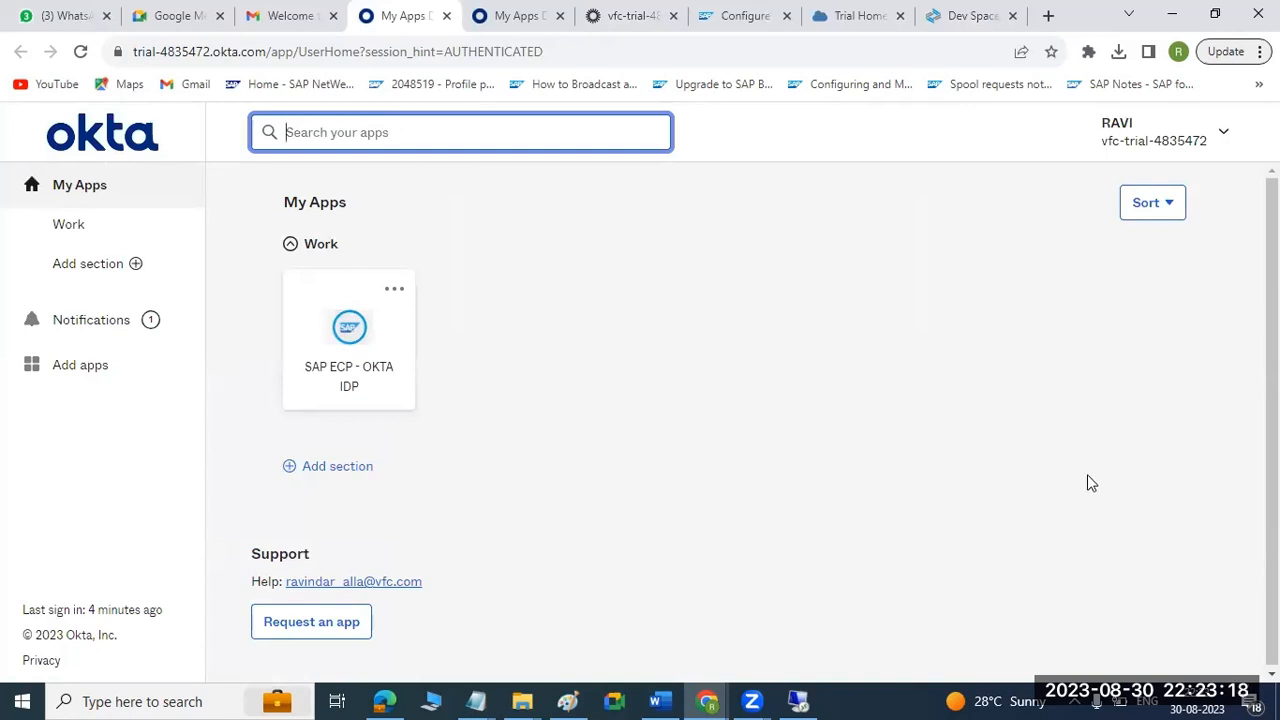
Test launching the SAP ECP - OKTA IDP app from the Okta My Apps dashboard and close the page it opens.
click(363, 328)
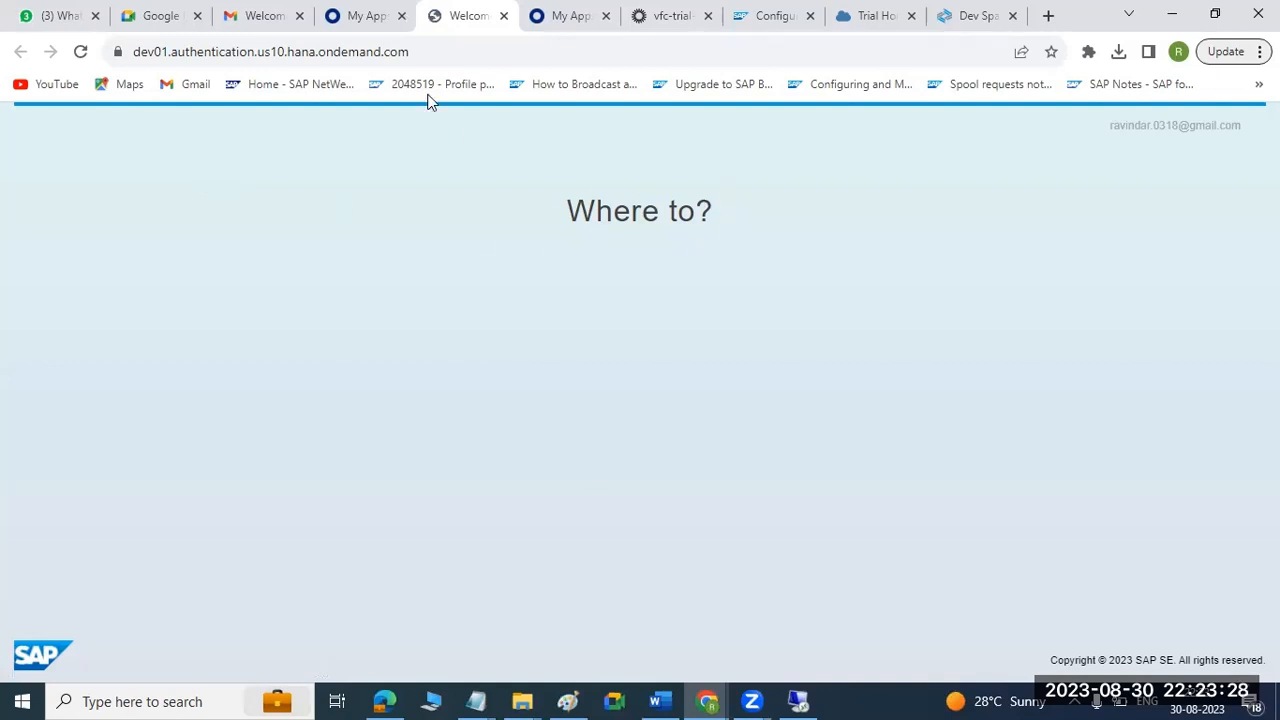
drag(563, 210, 729, 220)
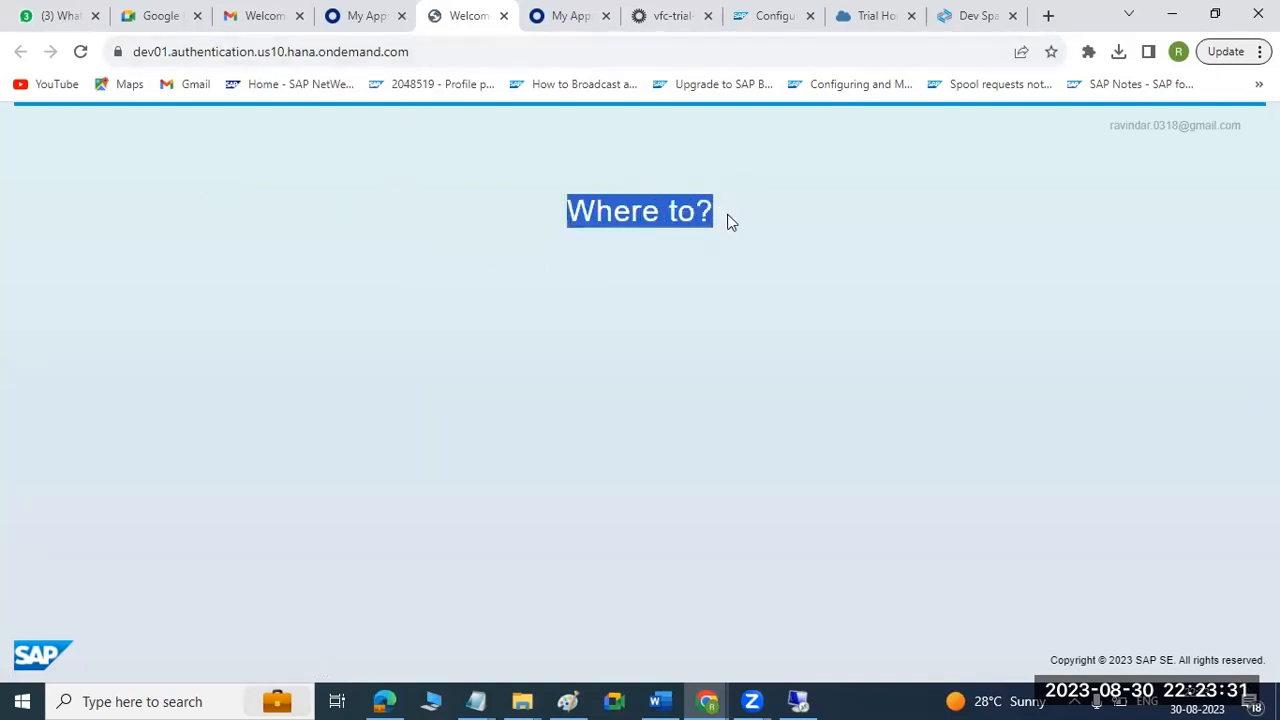
click(503, 15)
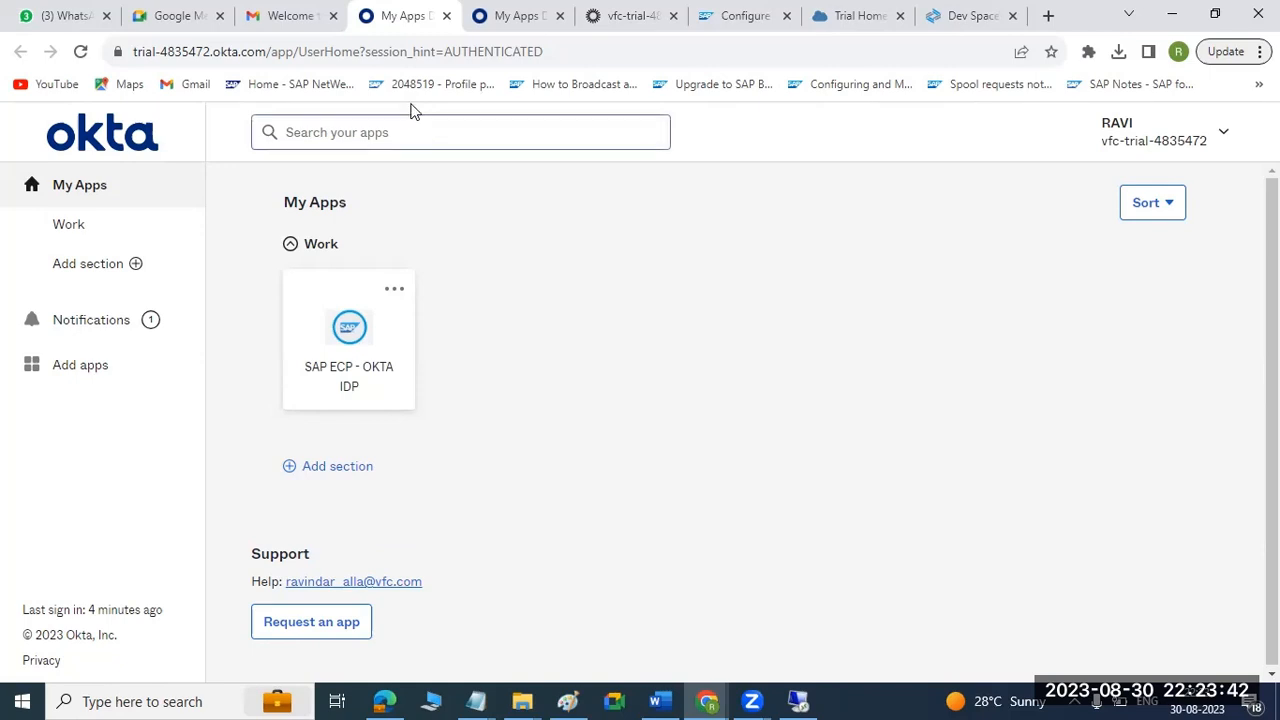
Launch the SAP Build Work Zone, standard edition subscription from the dev01 subaccount in SAP BTP Cockpit.
click(529, 14)
click(609, 9)
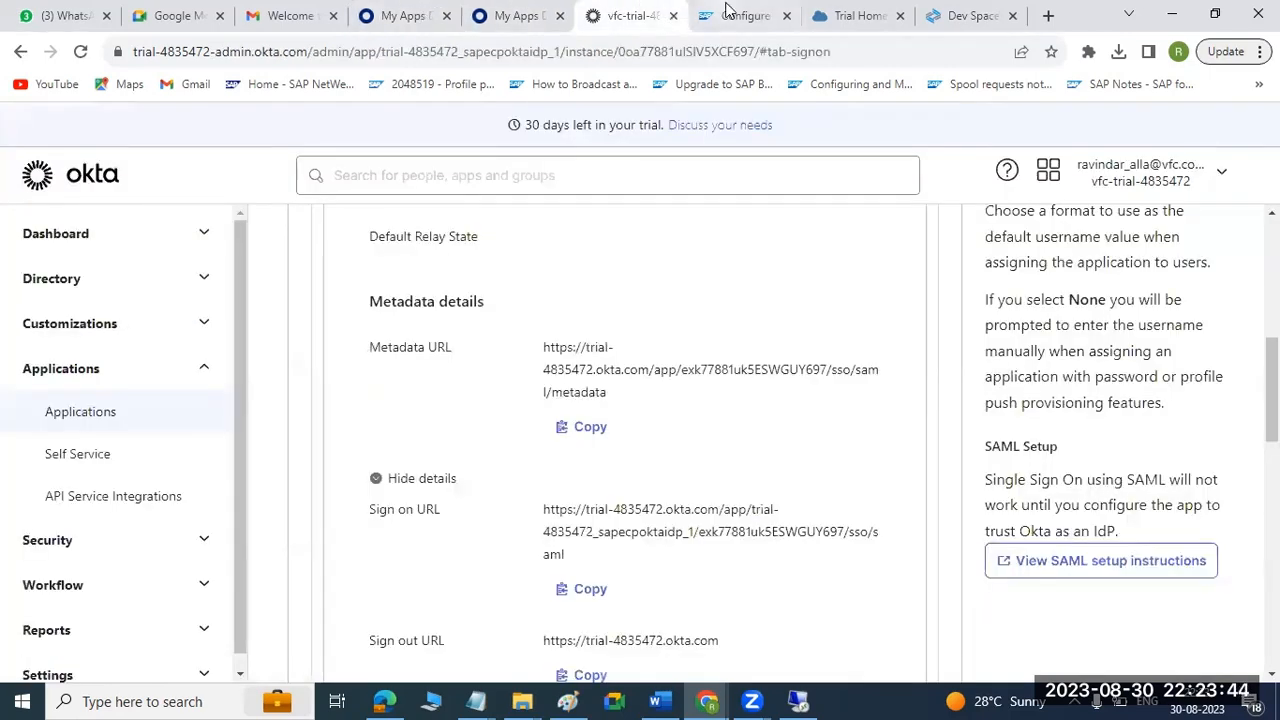
click(730, 10)
click(855, 12)
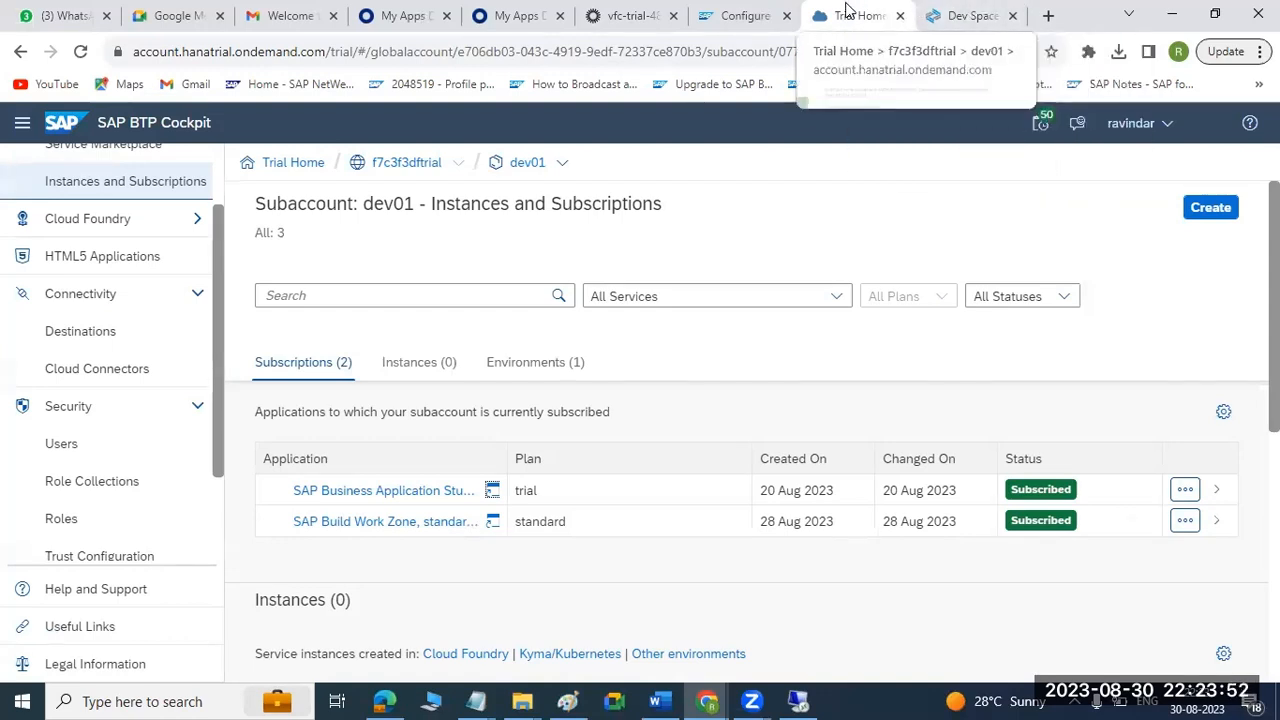
click(491, 524)
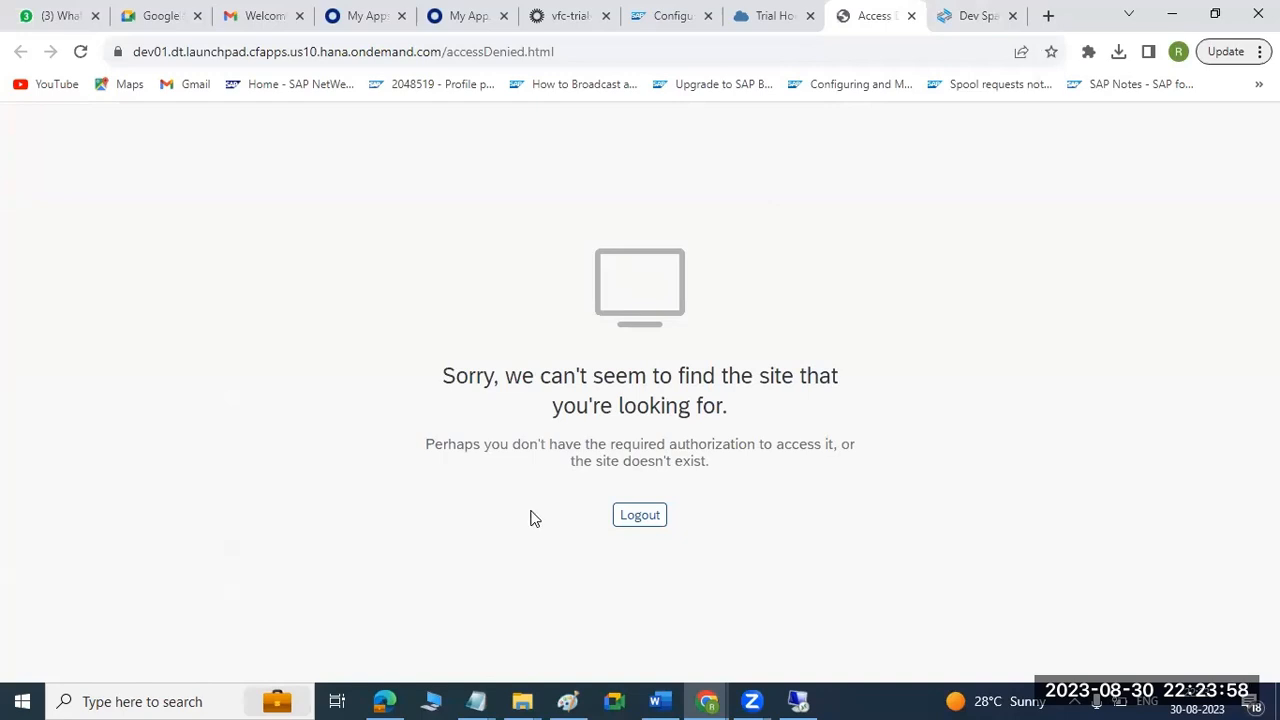
Retry the SAP Build Work Zone sign-in through OKTA IDP LOGIN, and log out and return to the Incognito window.
click(640, 522)
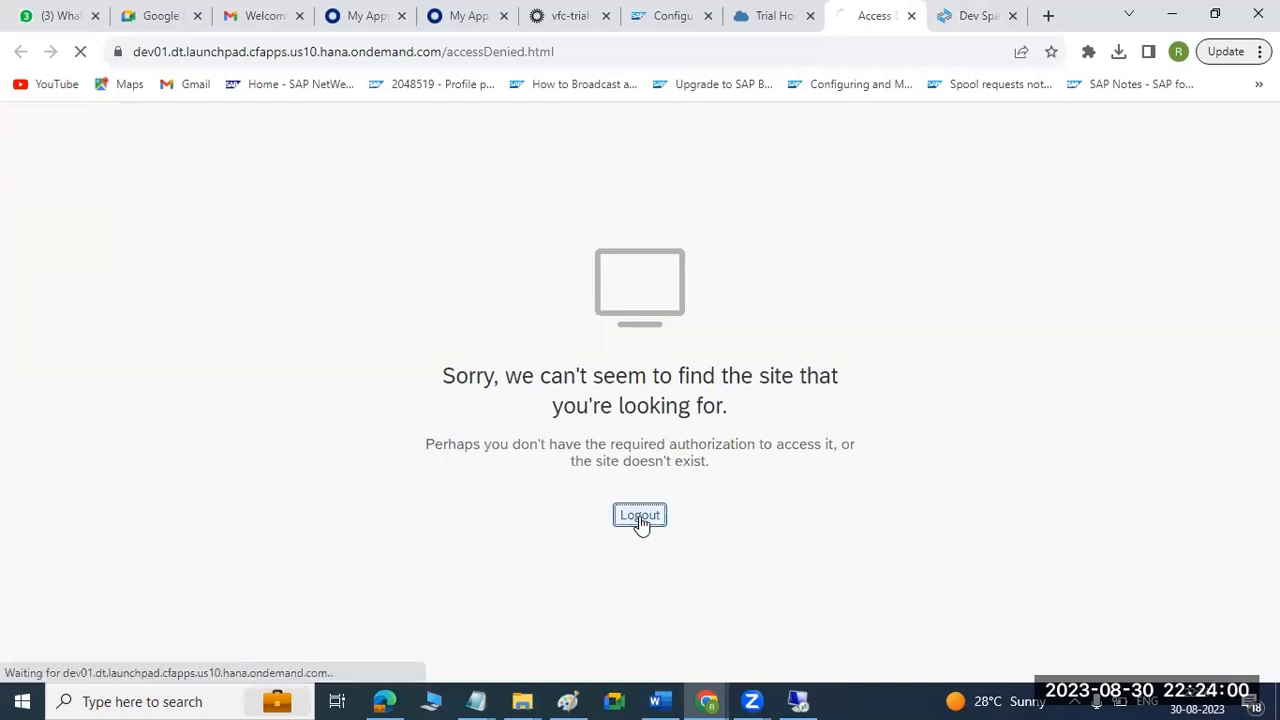
click(638, 499)
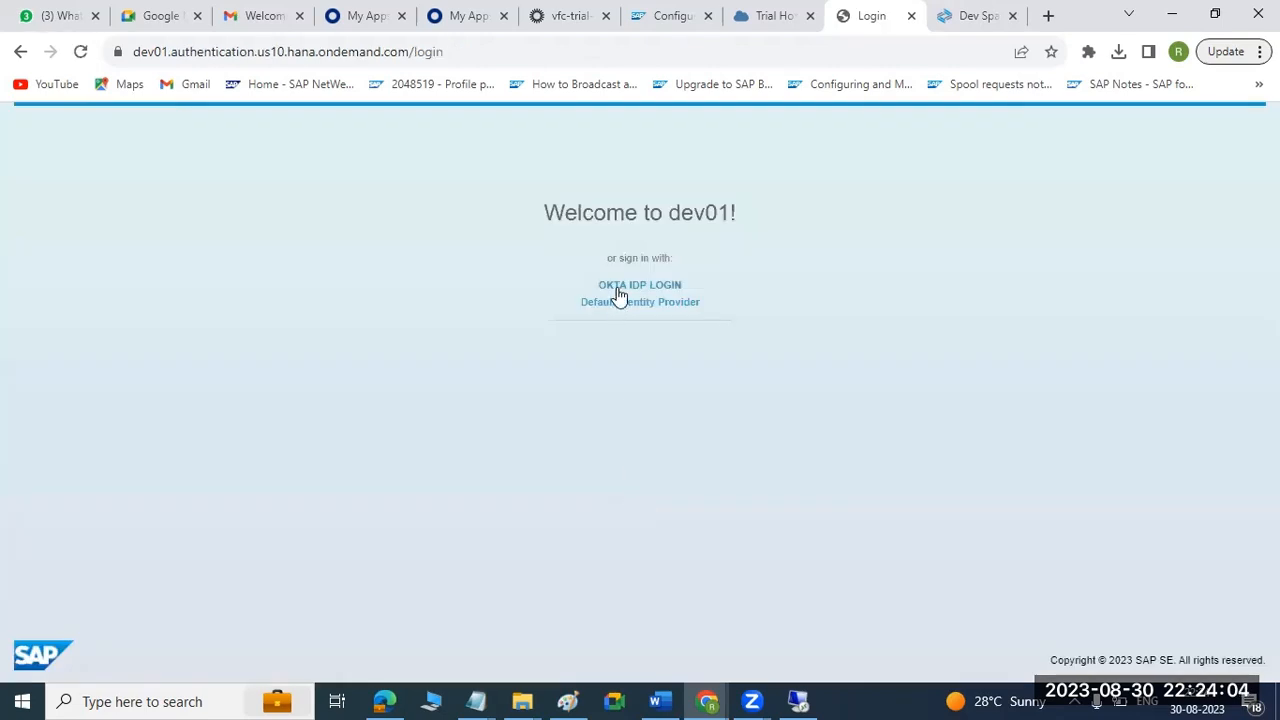
click(619, 290)
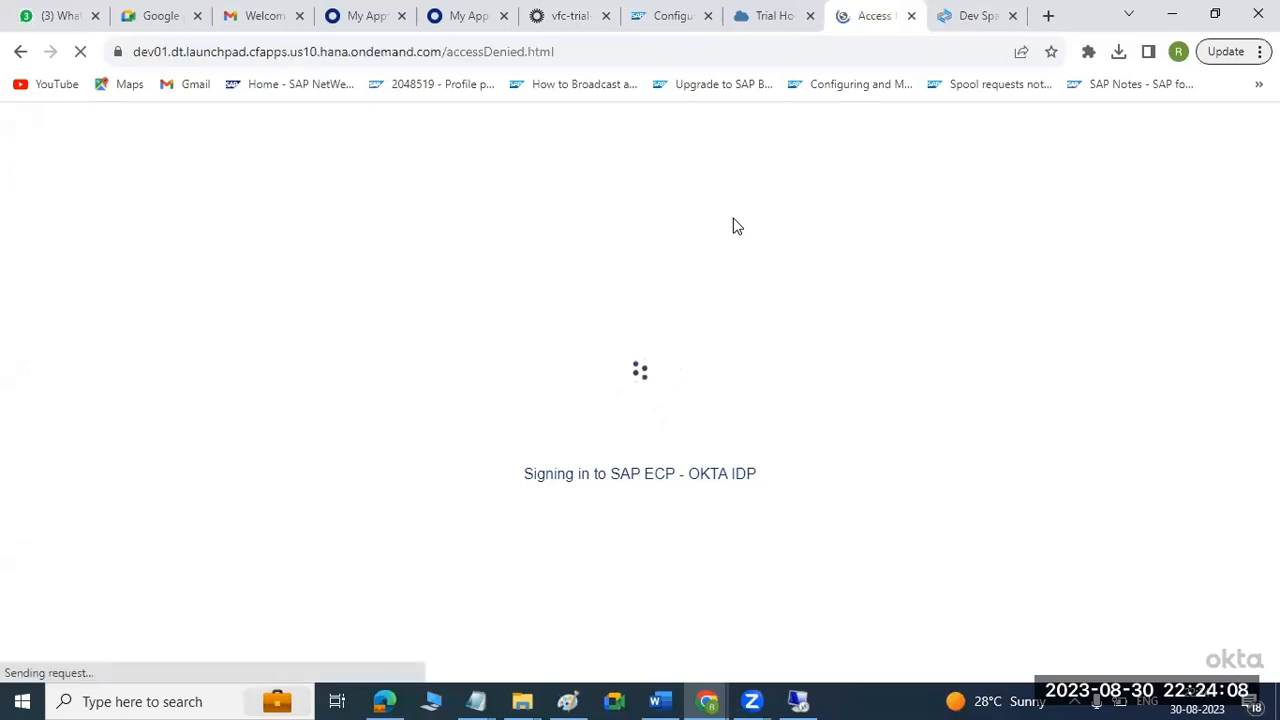
click(642, 520)
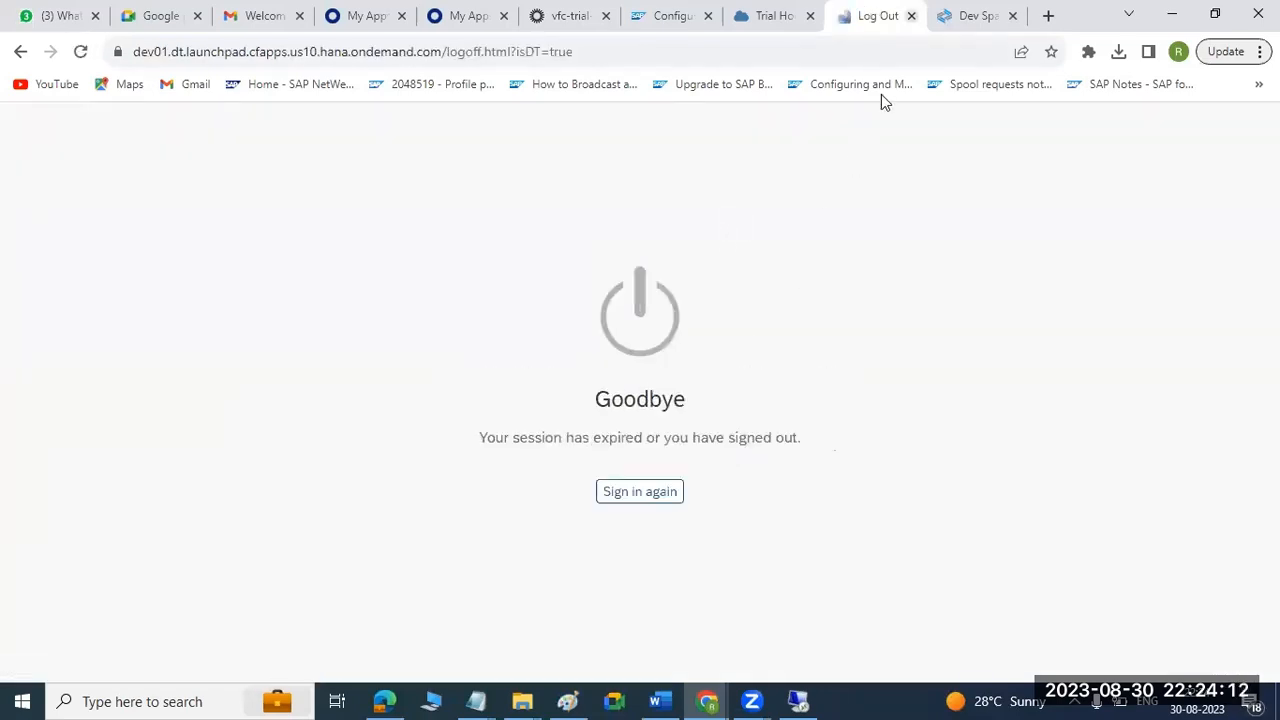
click(911, 16)
click(1172, 14)
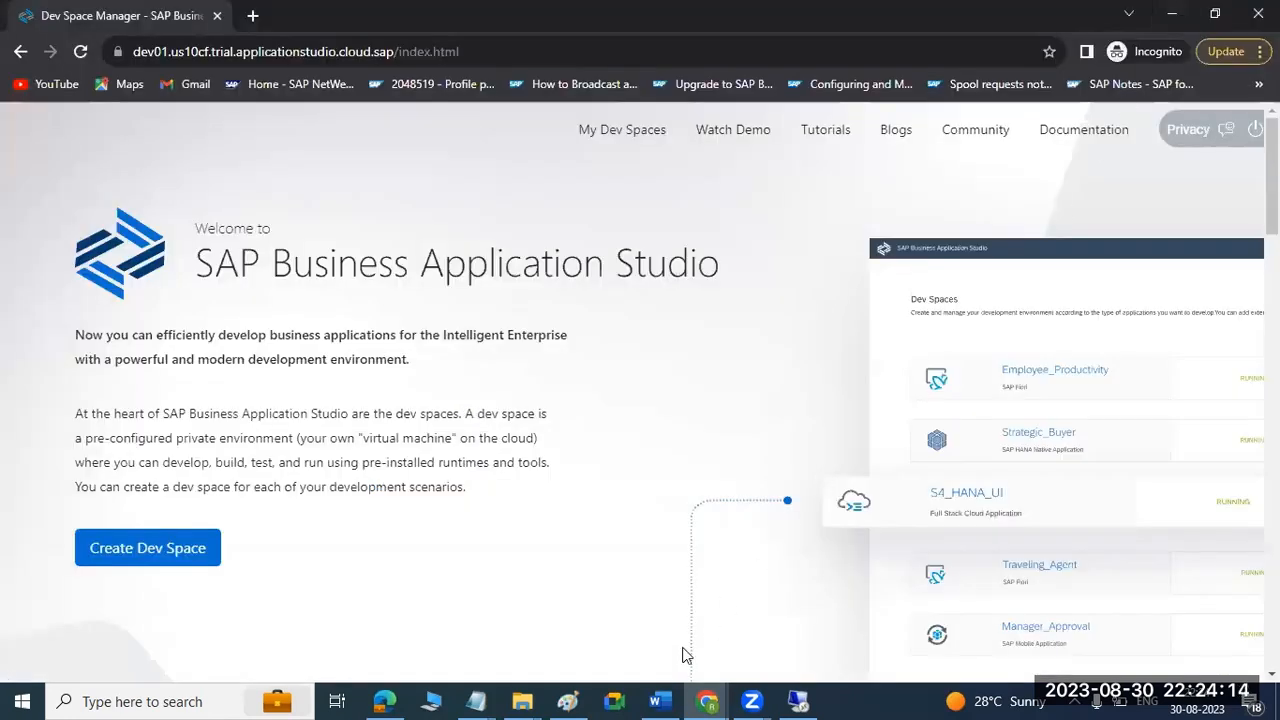
Switch to Paint and clear all the IDP integration notes from the text box, leaving the canvas blank.
click(584, 700)
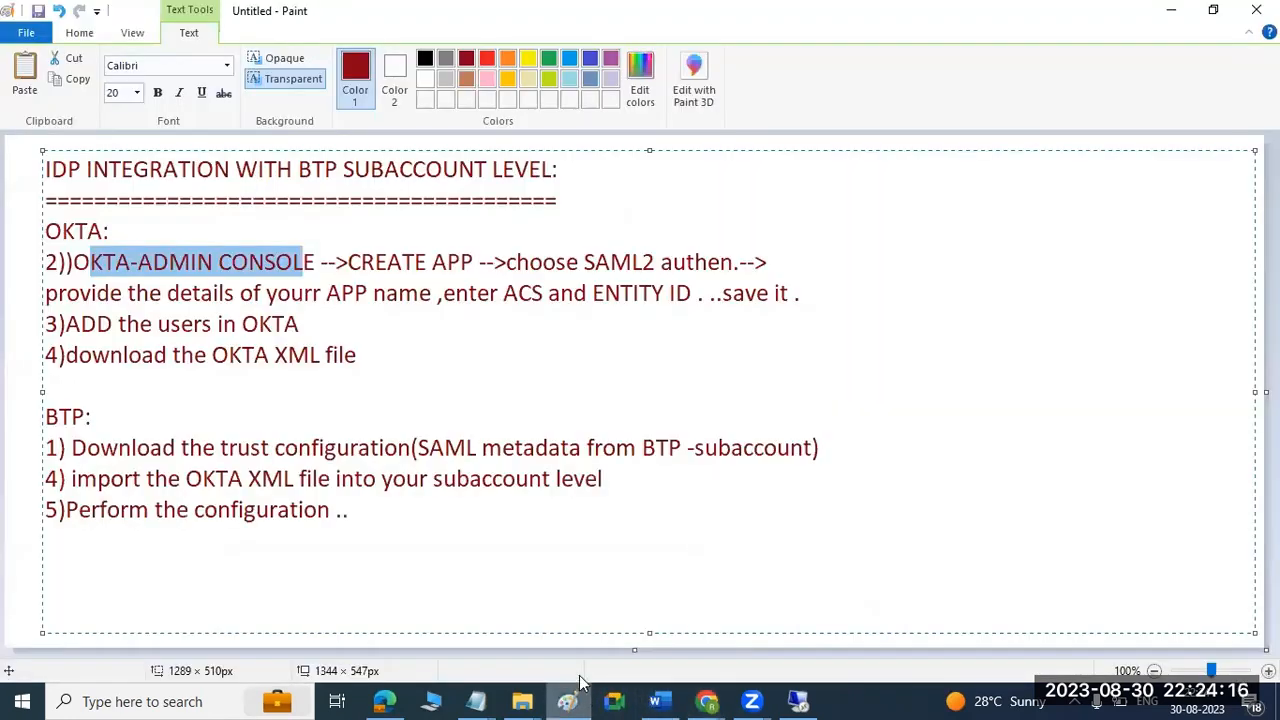
drag(397, 583, 40, 152)
key(Delete)
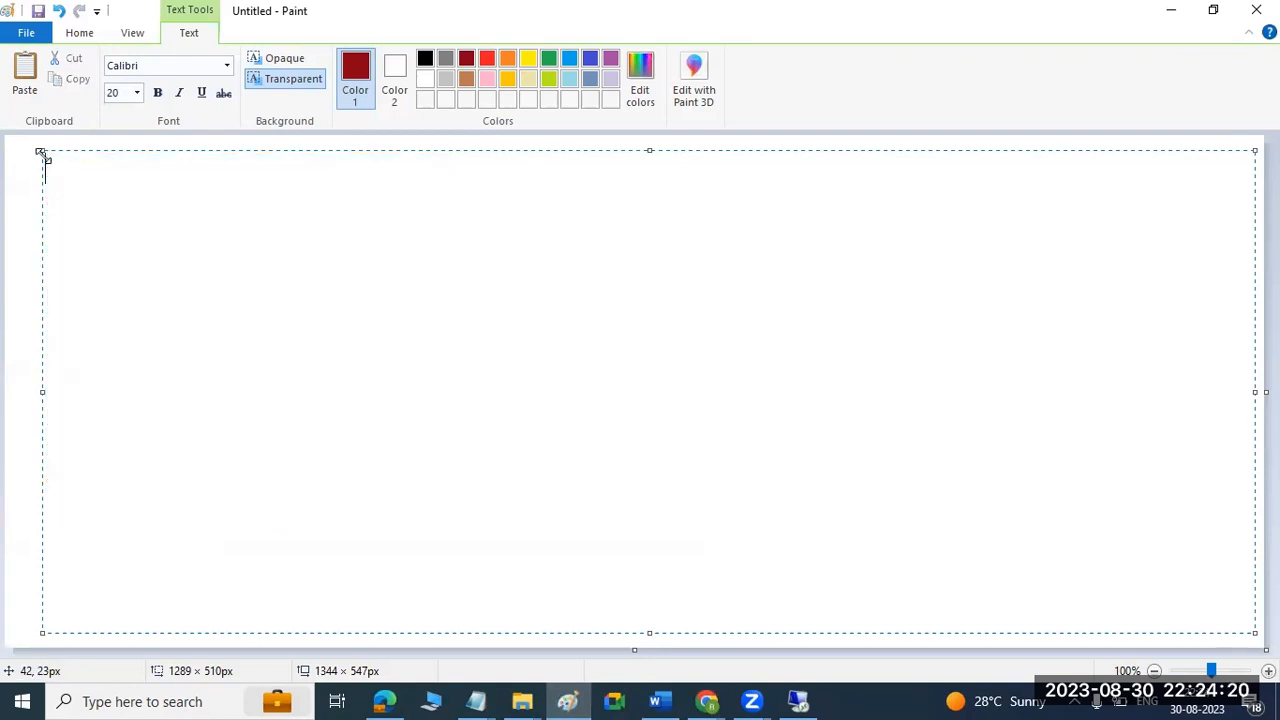
click(36, 168)
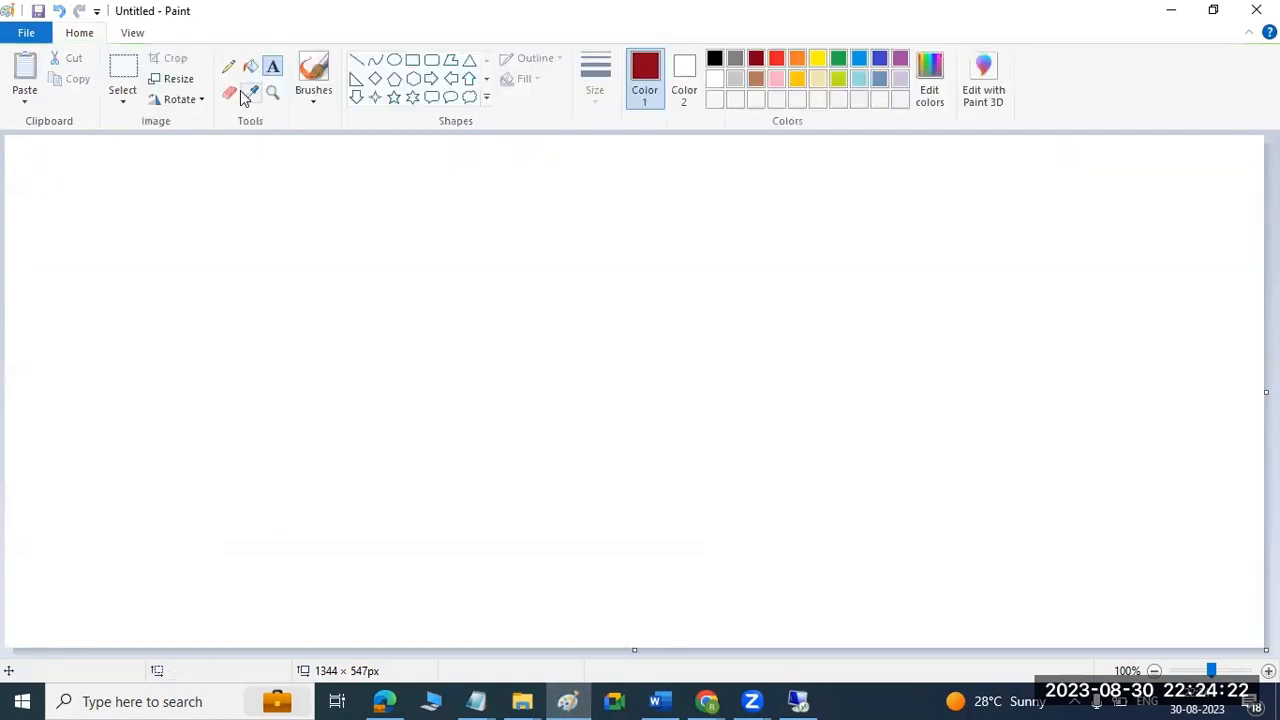
Draw a dark-red ellipse about 57 × 33 px in the canvas's upper-left corner and a rectangle about 179 × 127 px beside it.
click(394, 60)
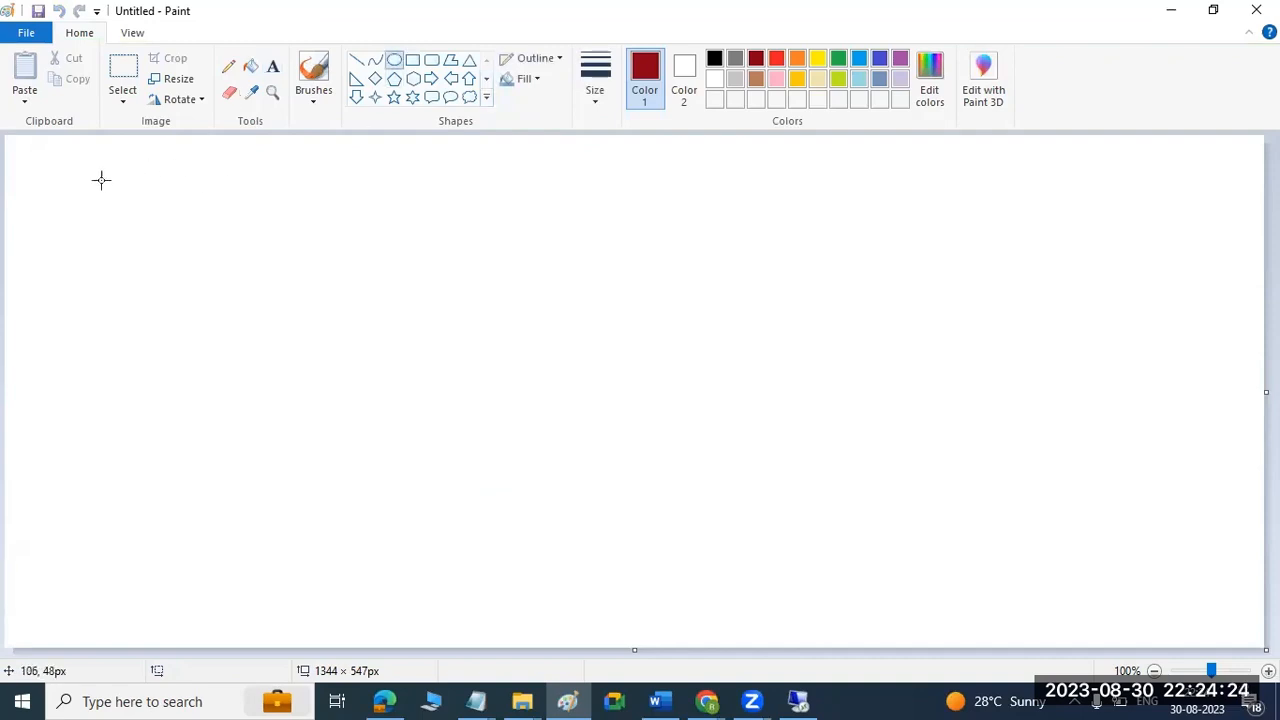
drag(57, 151, 113, 183)
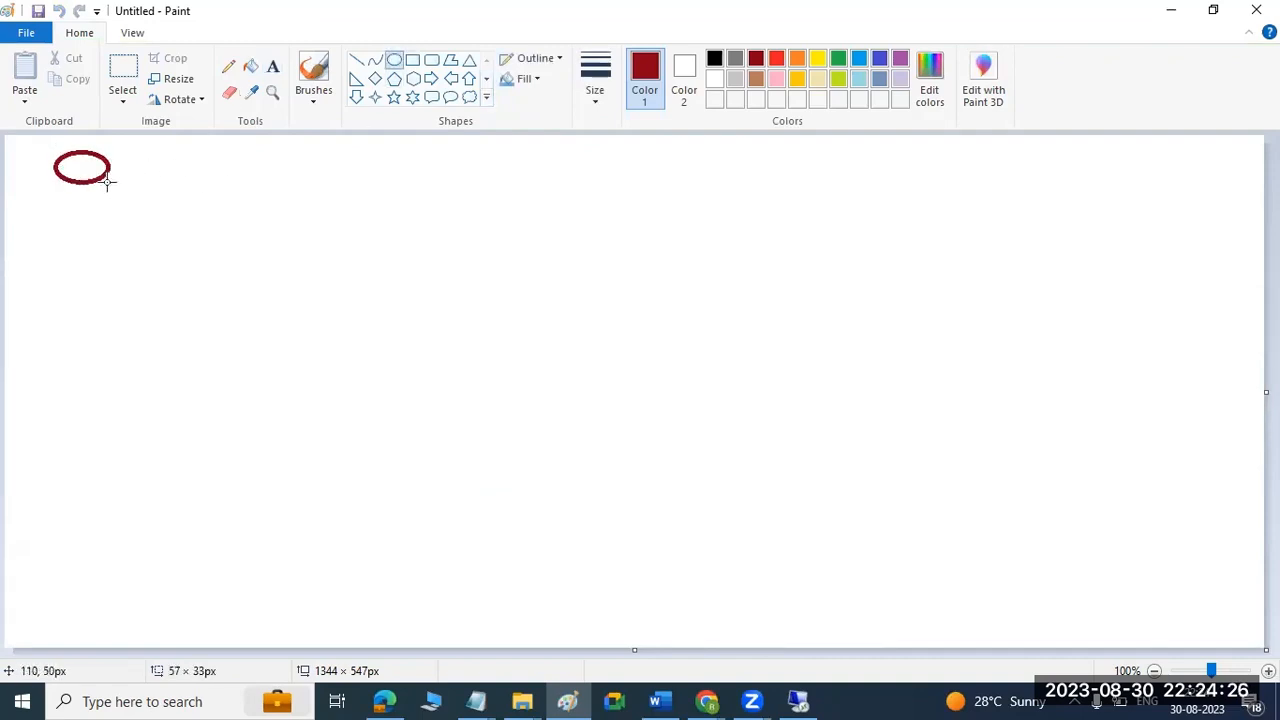
drag(201, 215, 376, 329)
click(412, 60)
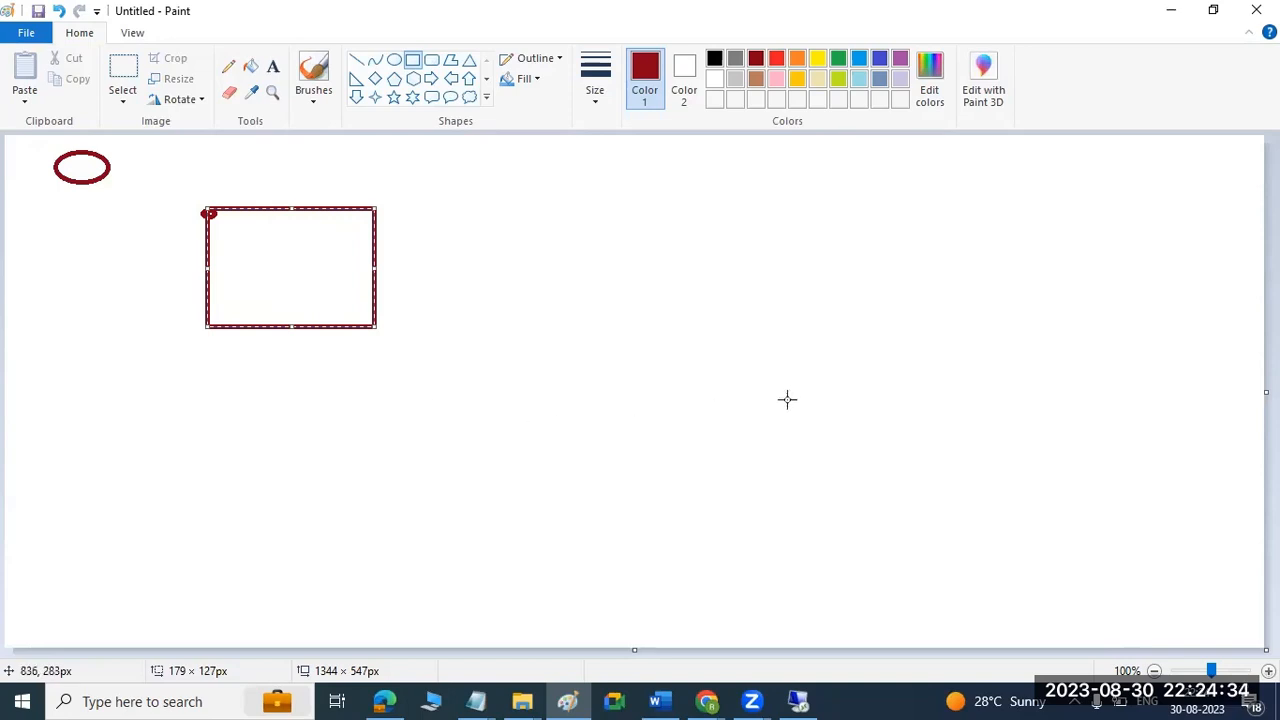
Draw a rectangle about 438 × 292 px at the canvas's lower right, containing a small rounded rectangle and one about 205 × 136 px.
drag(730, 360, 1142, 632)
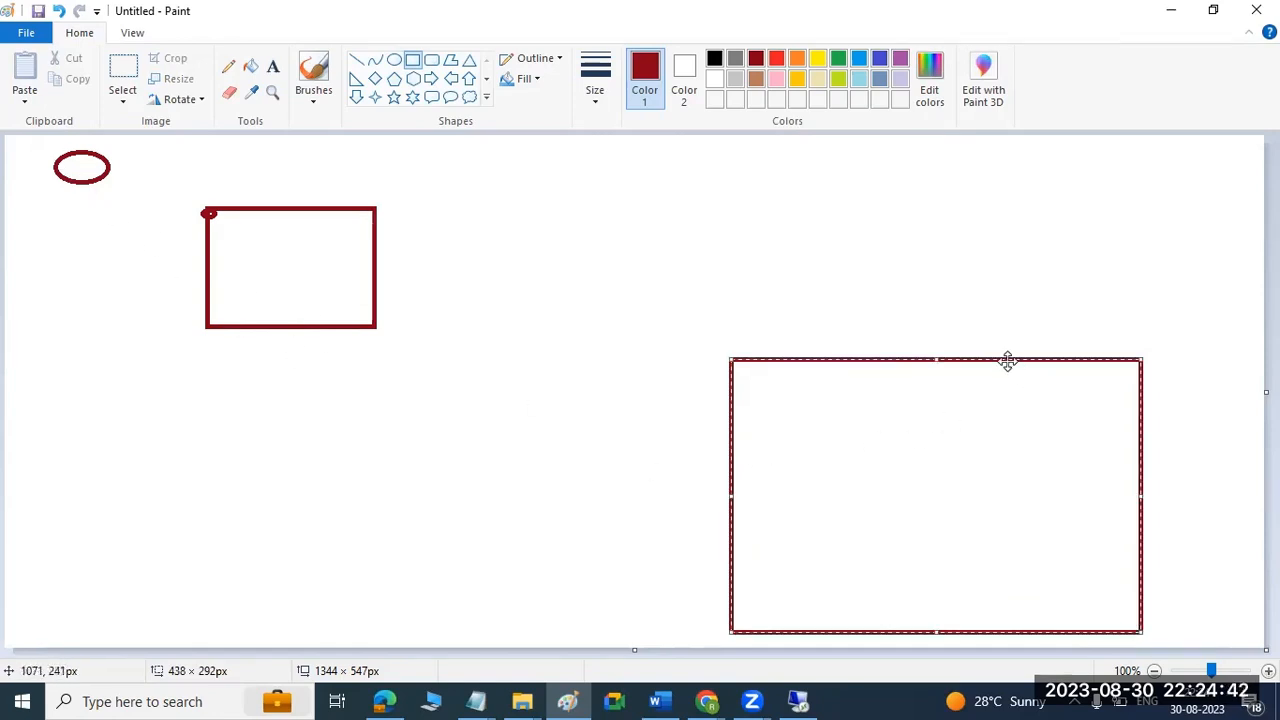
click(431, 60)
drag(767, 380, 821, 412)
drag(894, 478, 1088, 604)
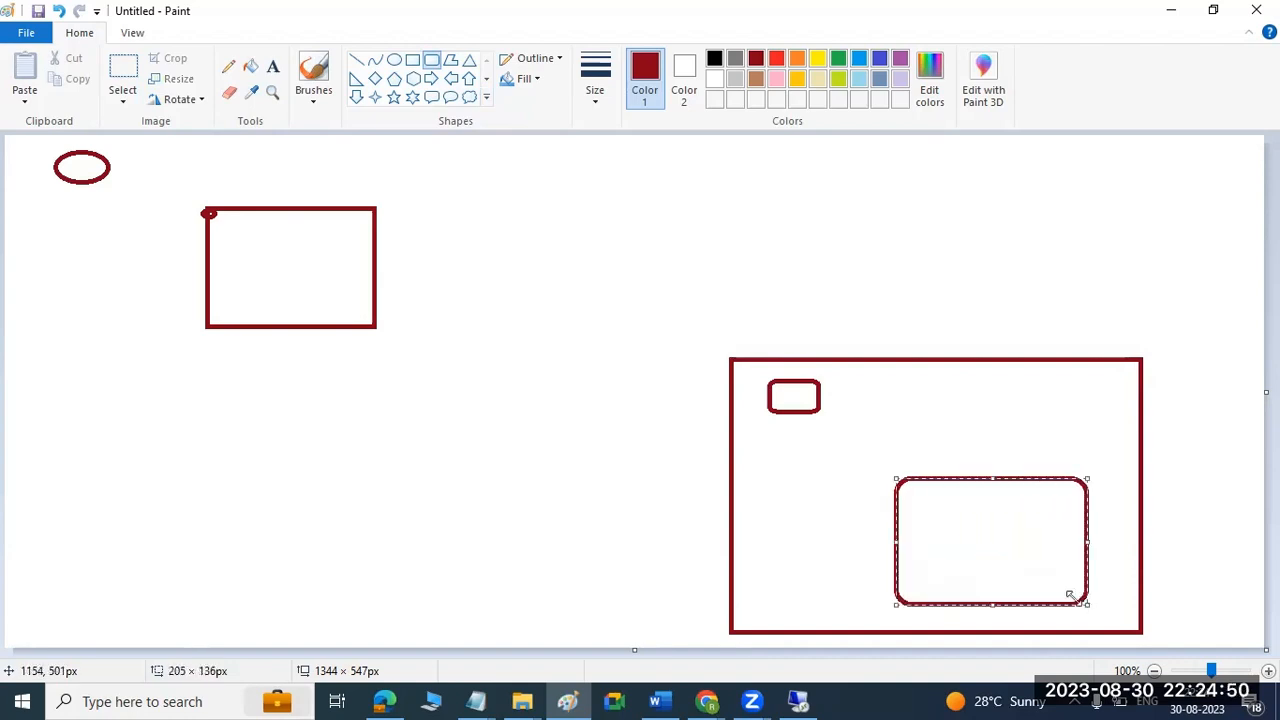
Label the small rounded rectangle SCC, the larger rounded one SAP, the upper-left rectangle BTP and the ellipse okta.
click(272, 66)
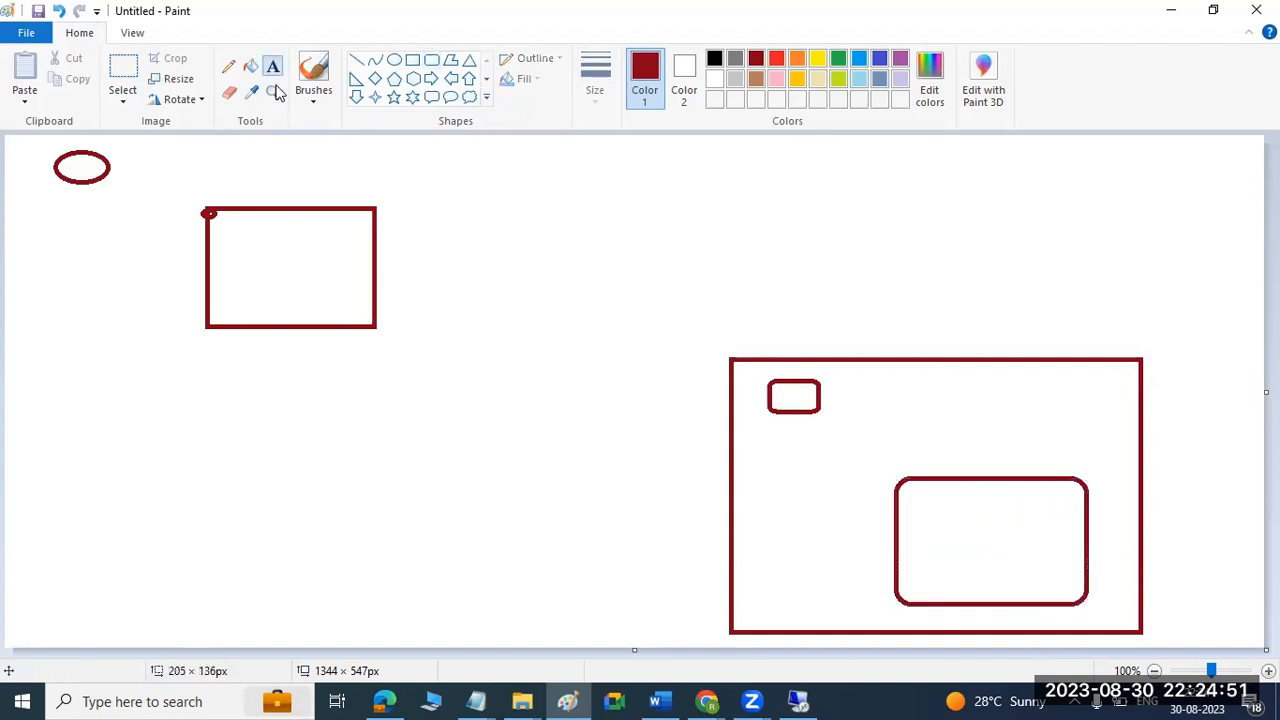
click(777, 397)
text(SCC)
click(943, 534)
text(A)
text(SAP)
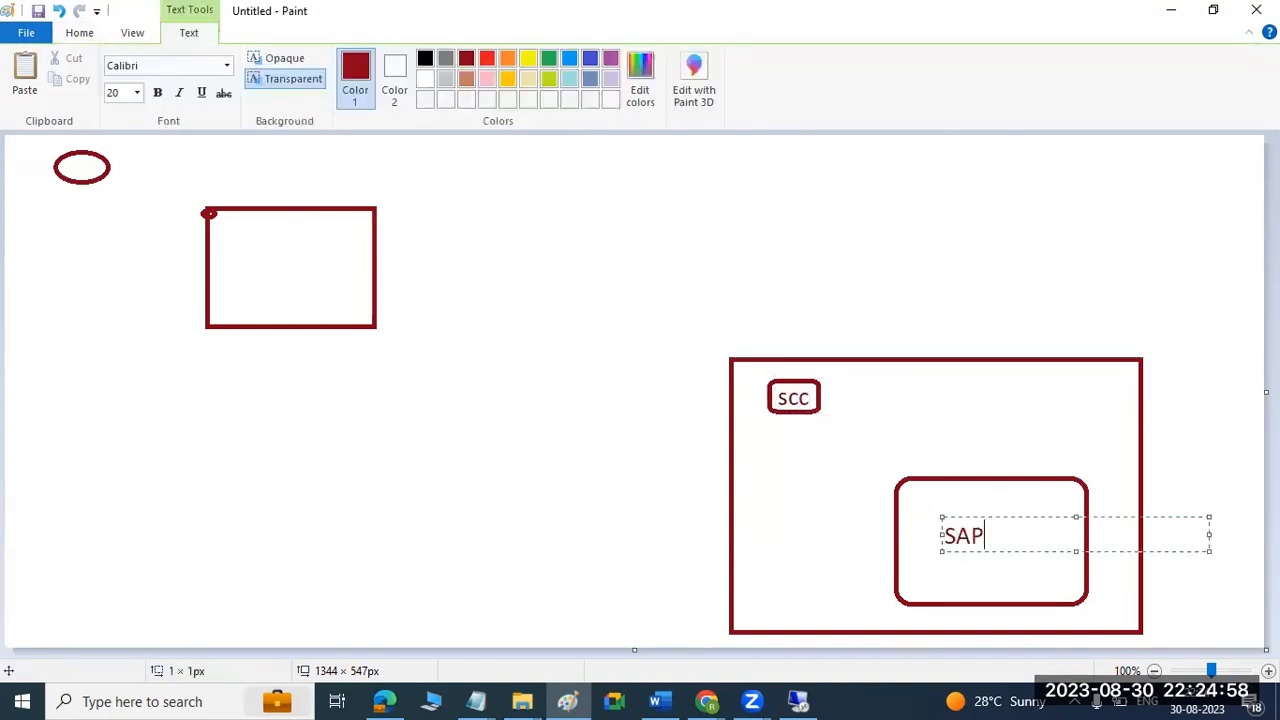
click(243, 267)
text(BTP)
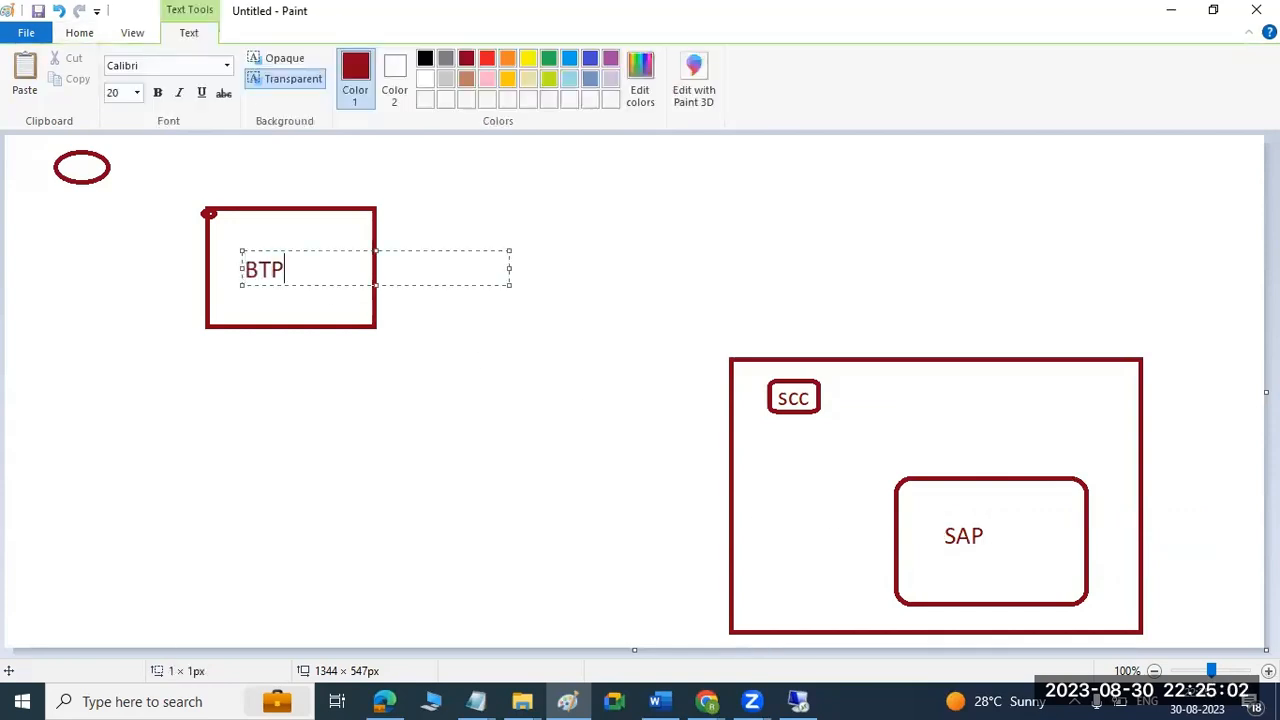
click(71, 166)
text(okta)
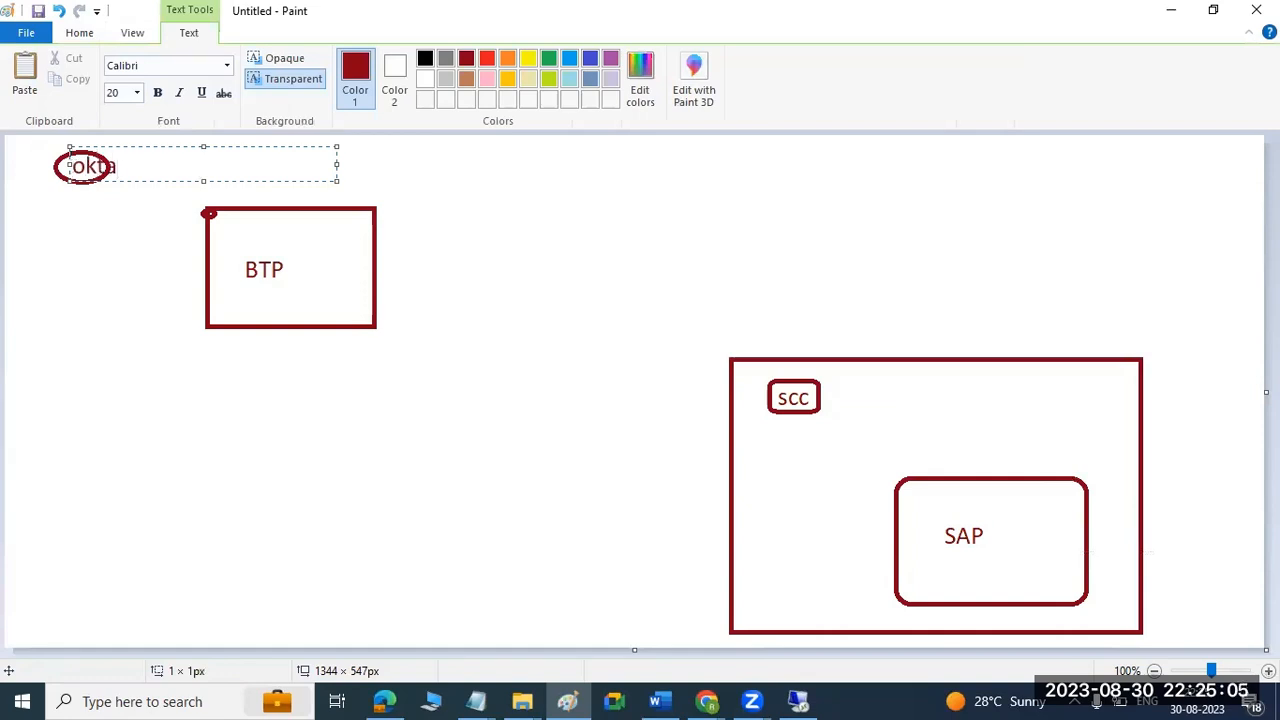
click(92, 248)
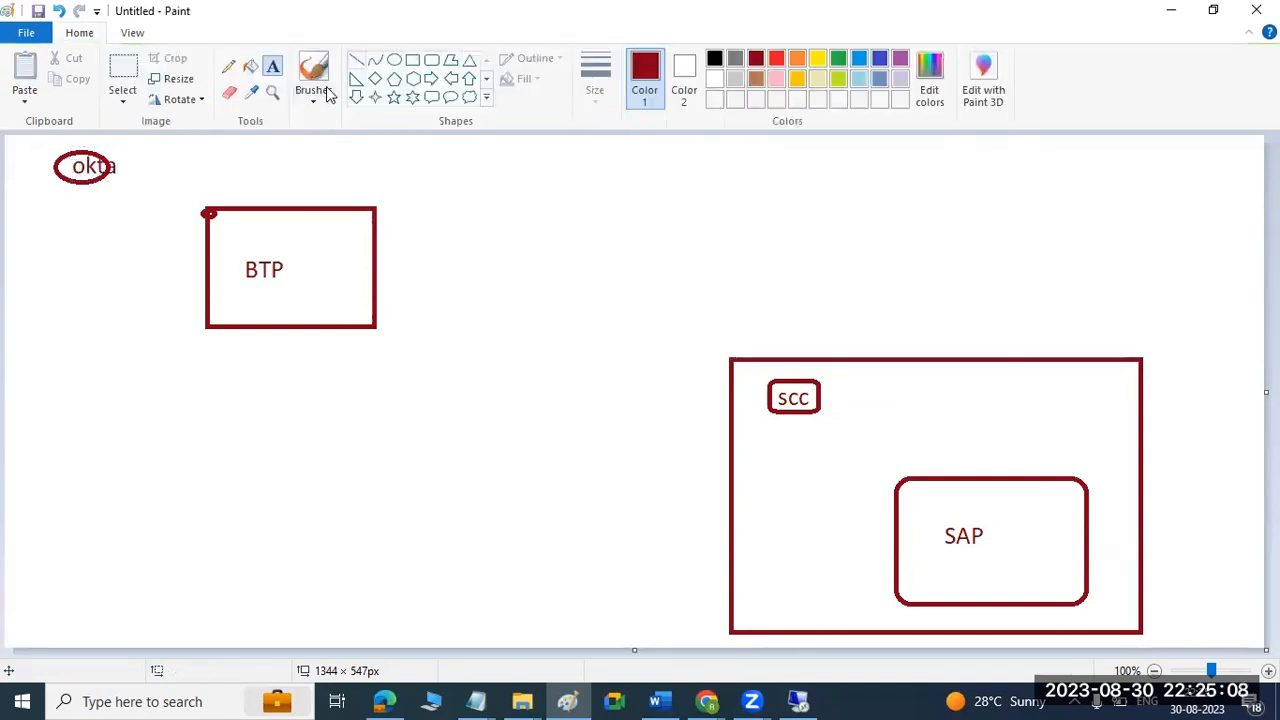
Draw a short line leading into okta, an arrow from okta to BTP, and a connection from BTP through SCC ending in an arrow at SAP.
click(356, 60)
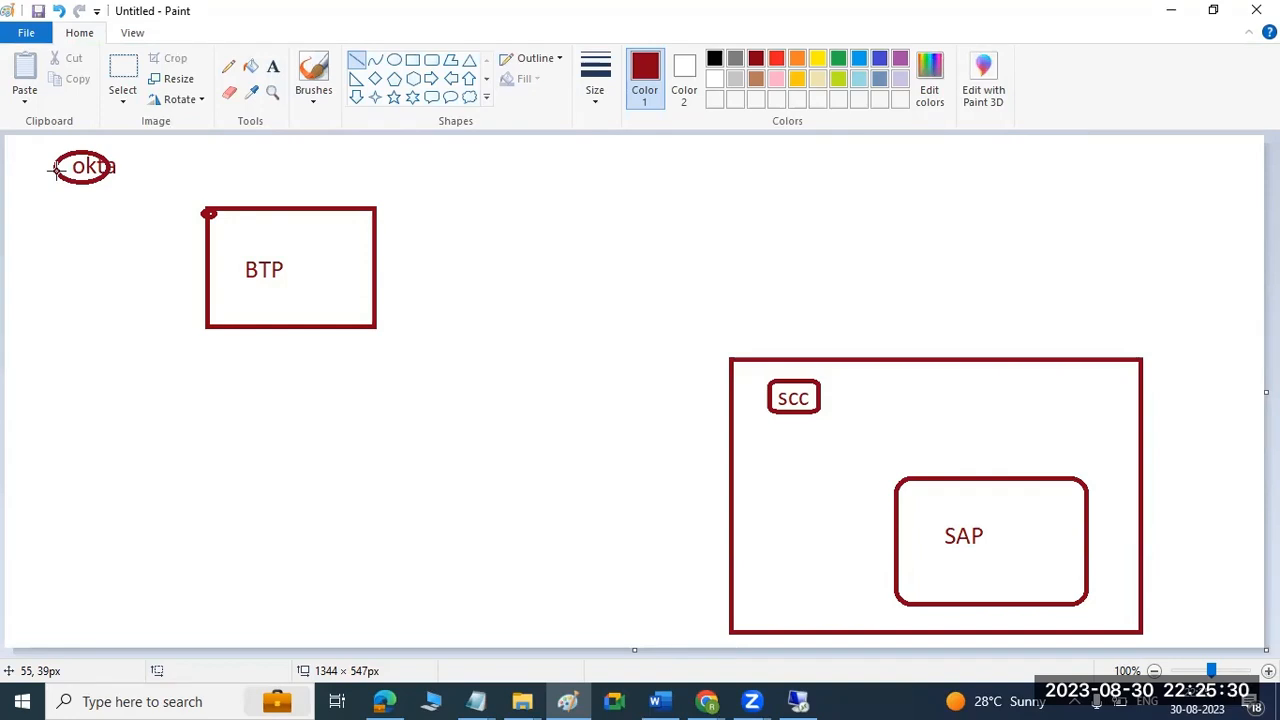
drag(24, 199, 72, 165)
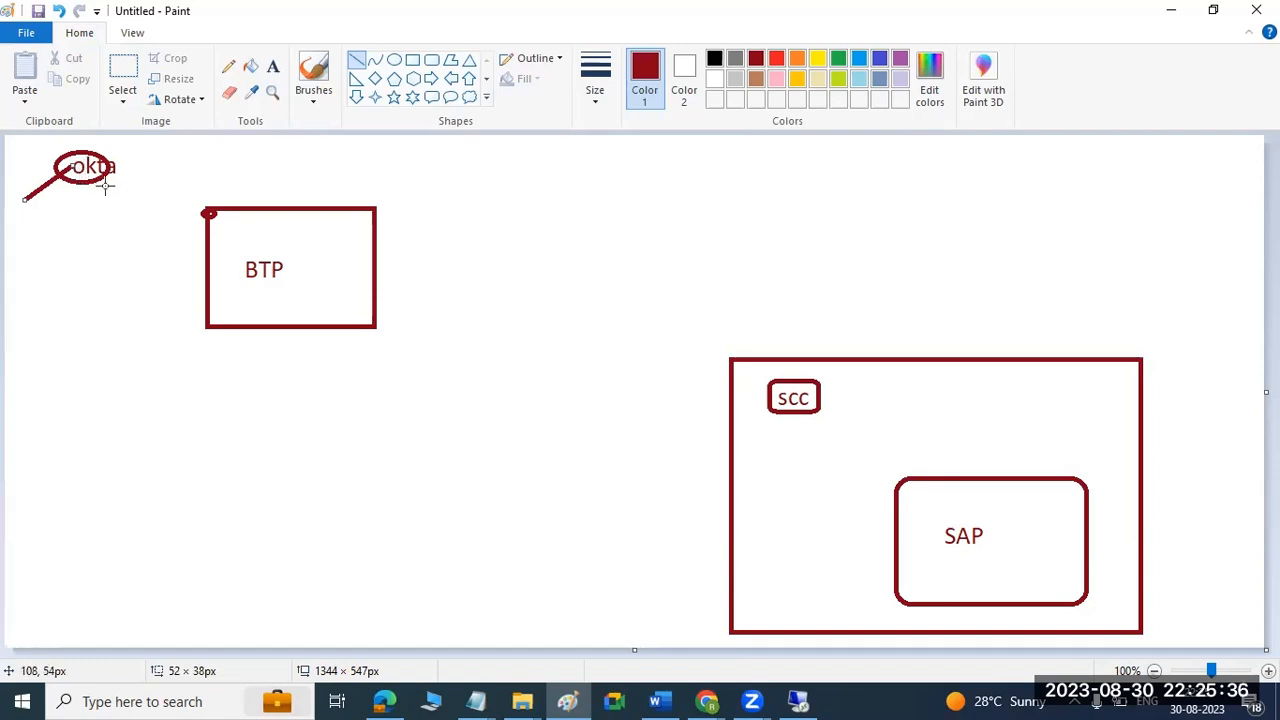
click(91, 175)
drag(91, 170, 274, 243)
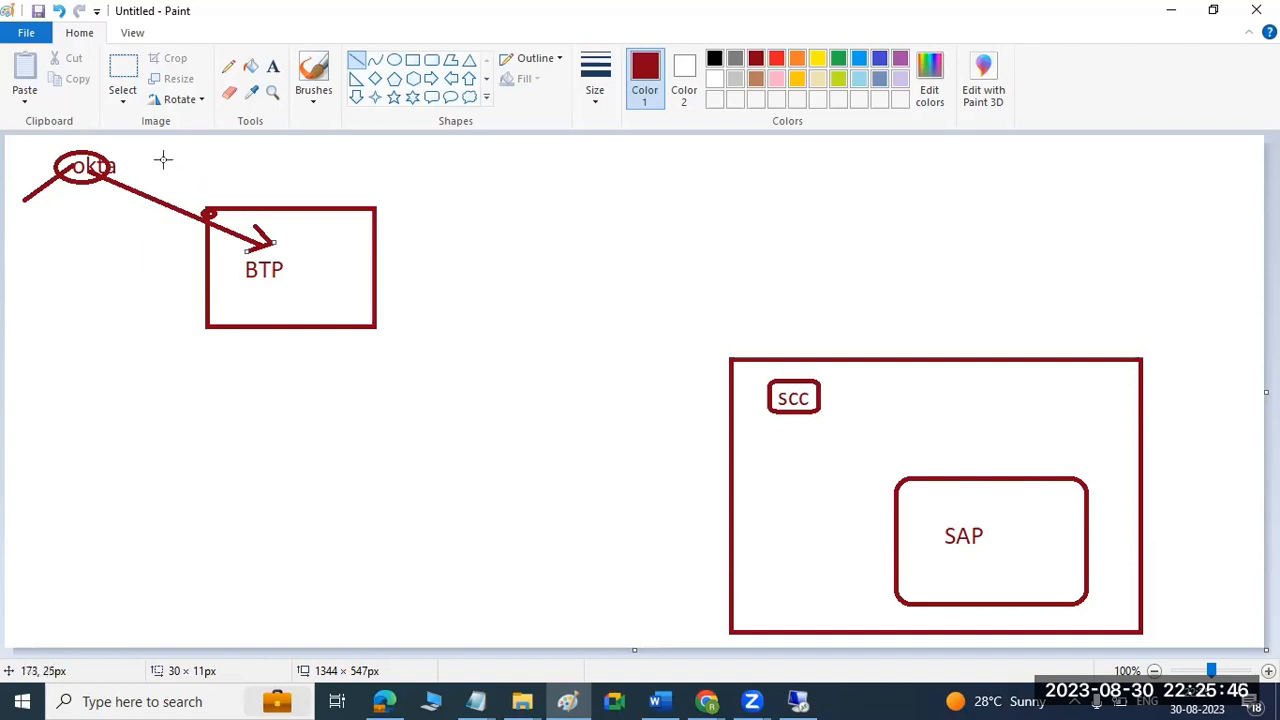
click(288, 269)
mouse_move(288, 269)
mouse_down()
mouse_move(674, 340)
mouse_move(795, 387)
mouse_move(969, 507)
mouse_up()
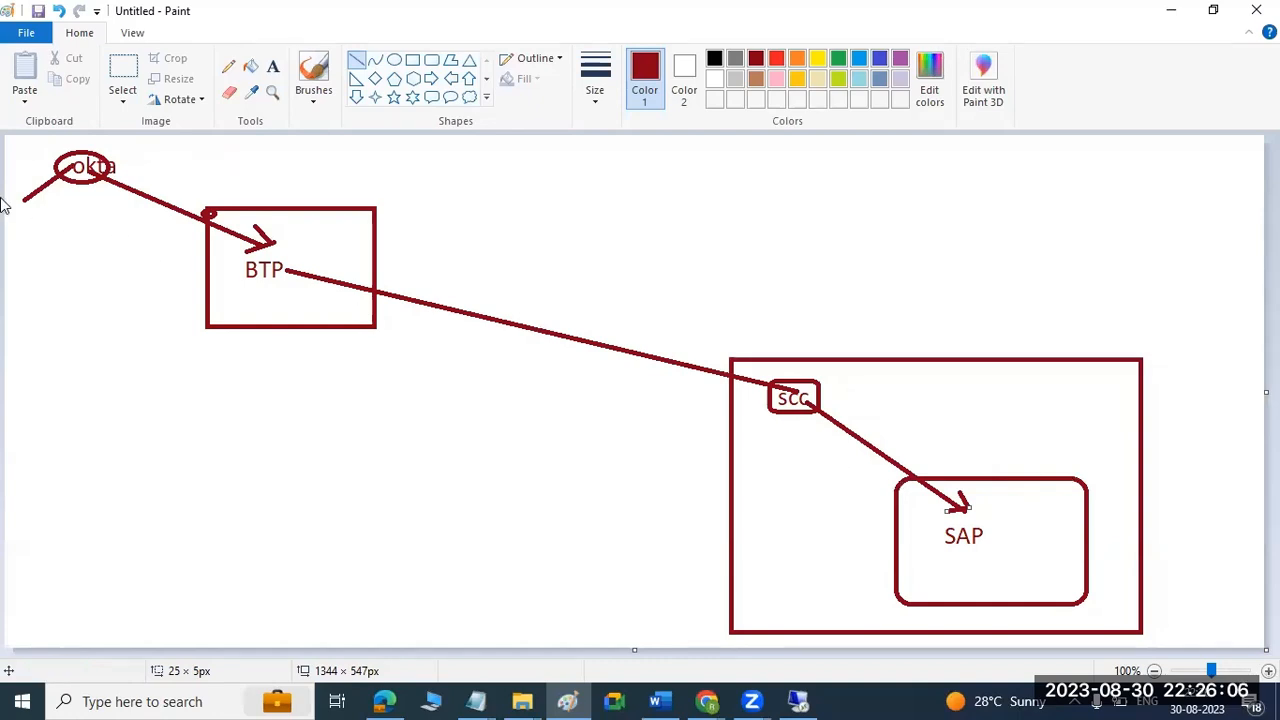
Add short line marks below okta and around BTP, a cross on the SAP box's edge, and an underline below SAP.
drag(64, 214, 64, 191)
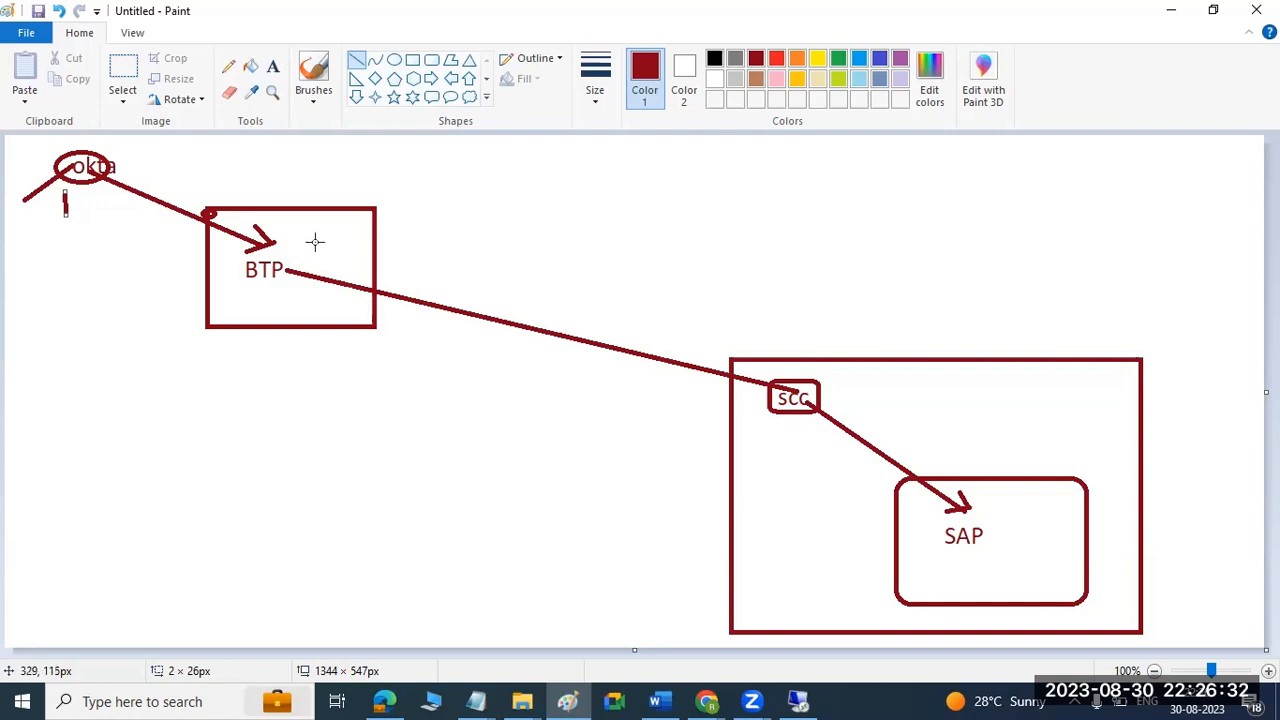
drag(315, 240, 272, 289)
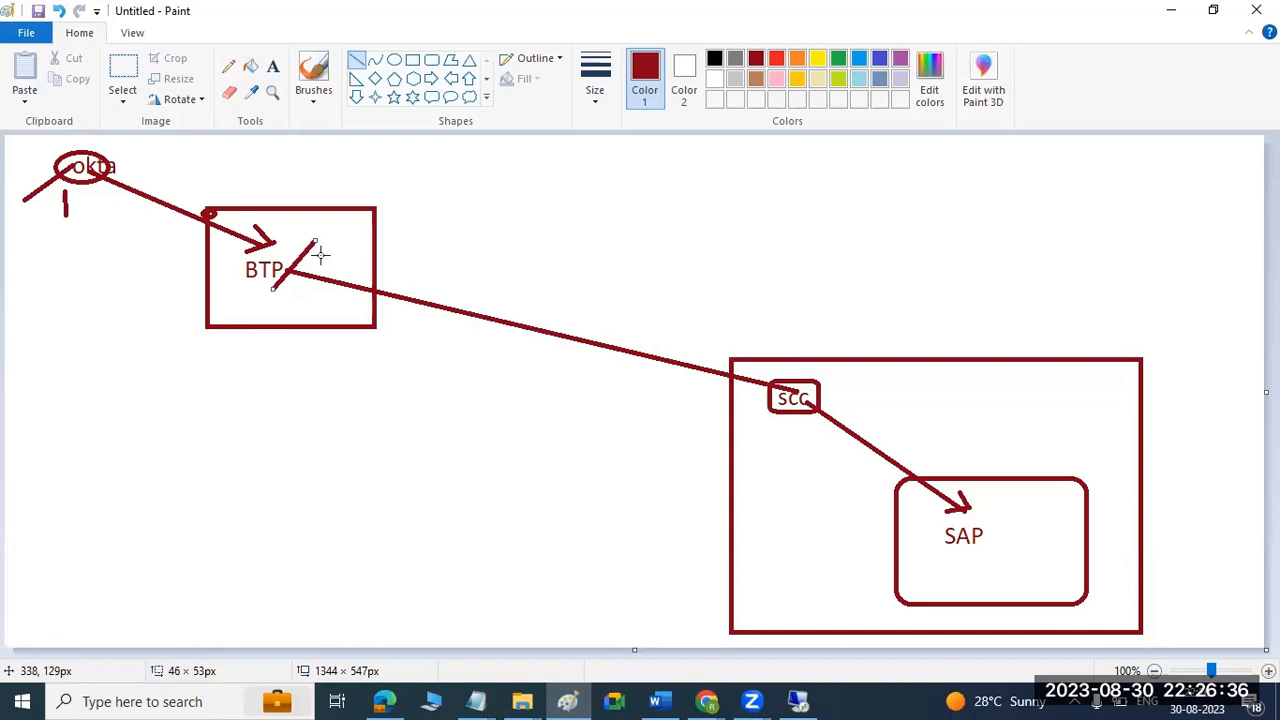
drag(288, 222, 310, 226)
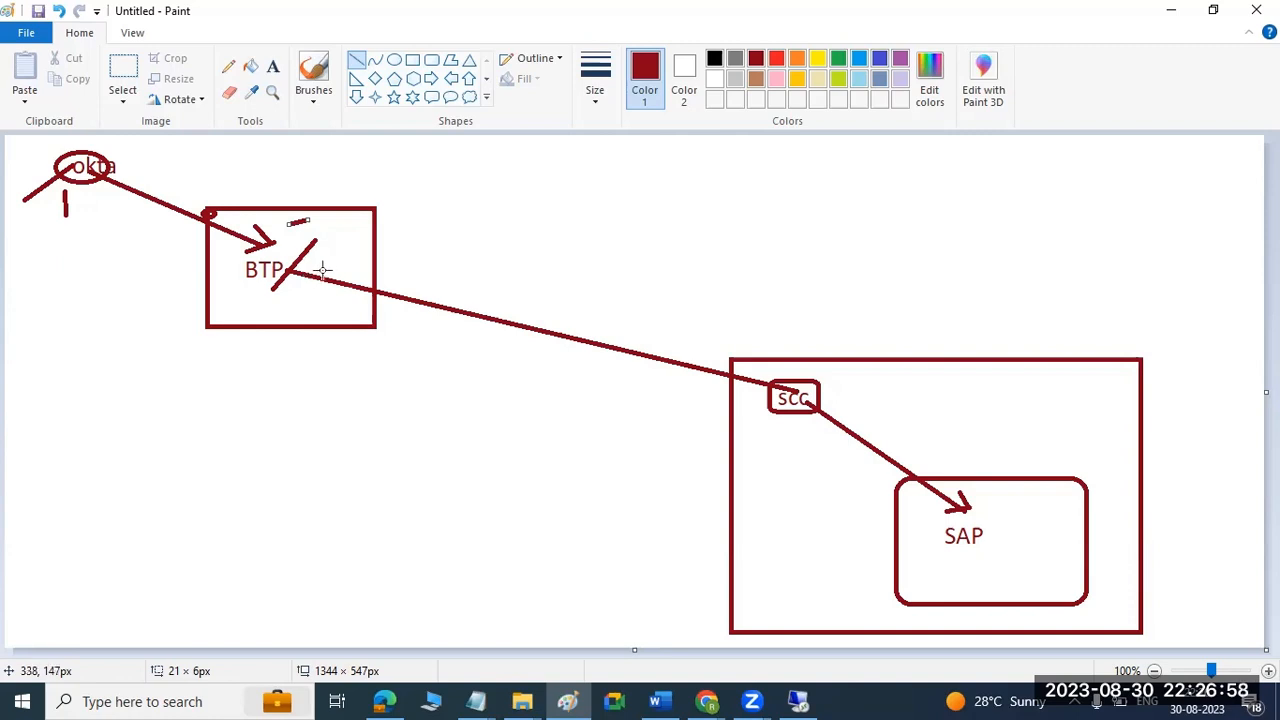
drag(298, 240, 314, 250)
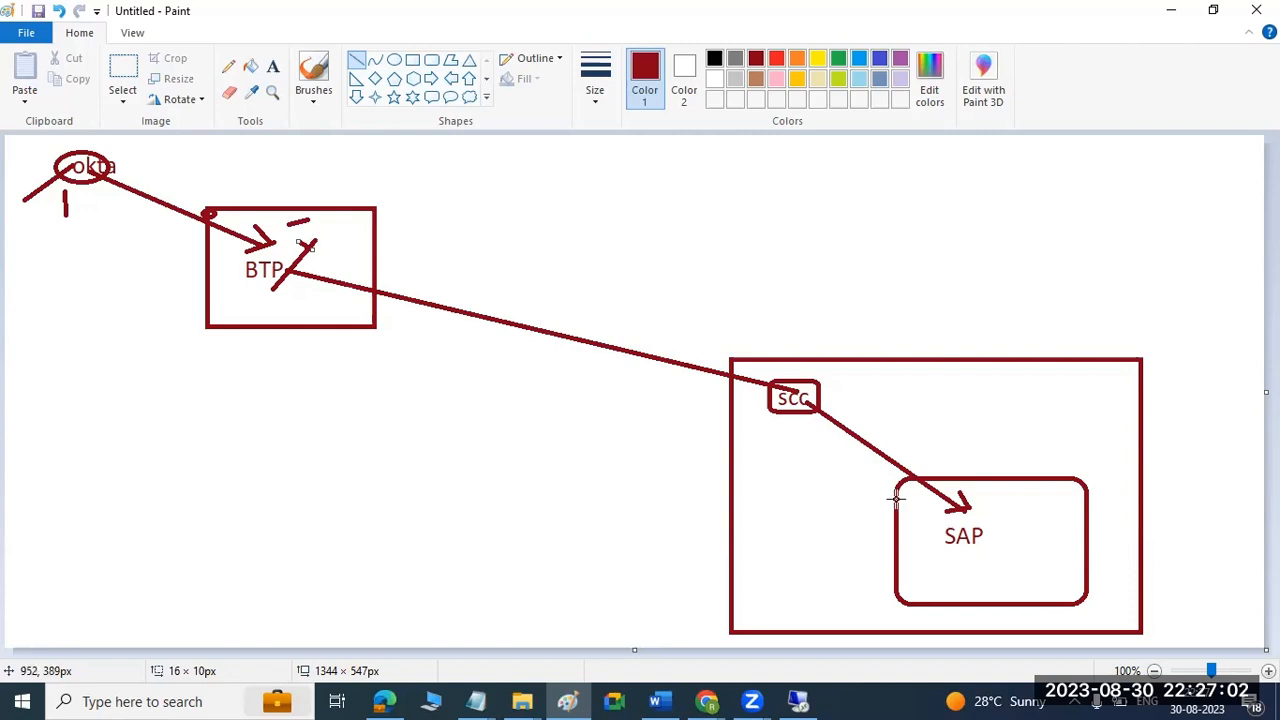
drag(916, 515, 870, 511)
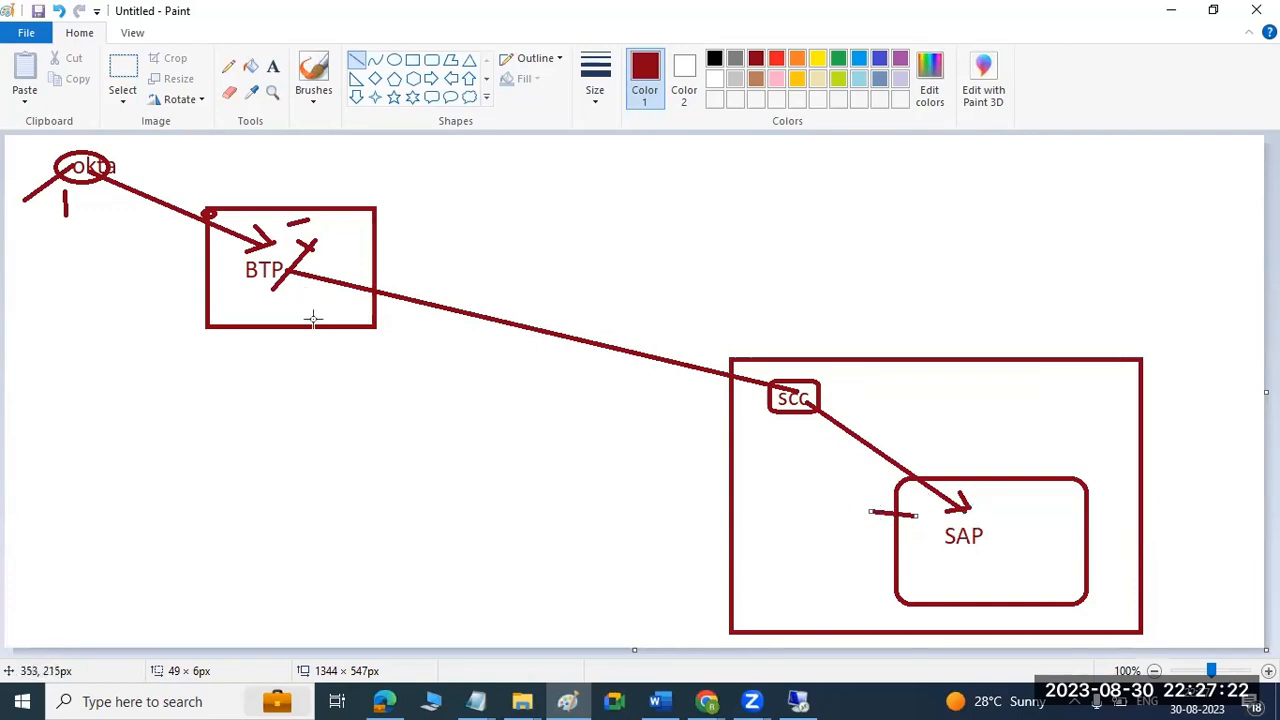
drag(291, 291, 302, 287)
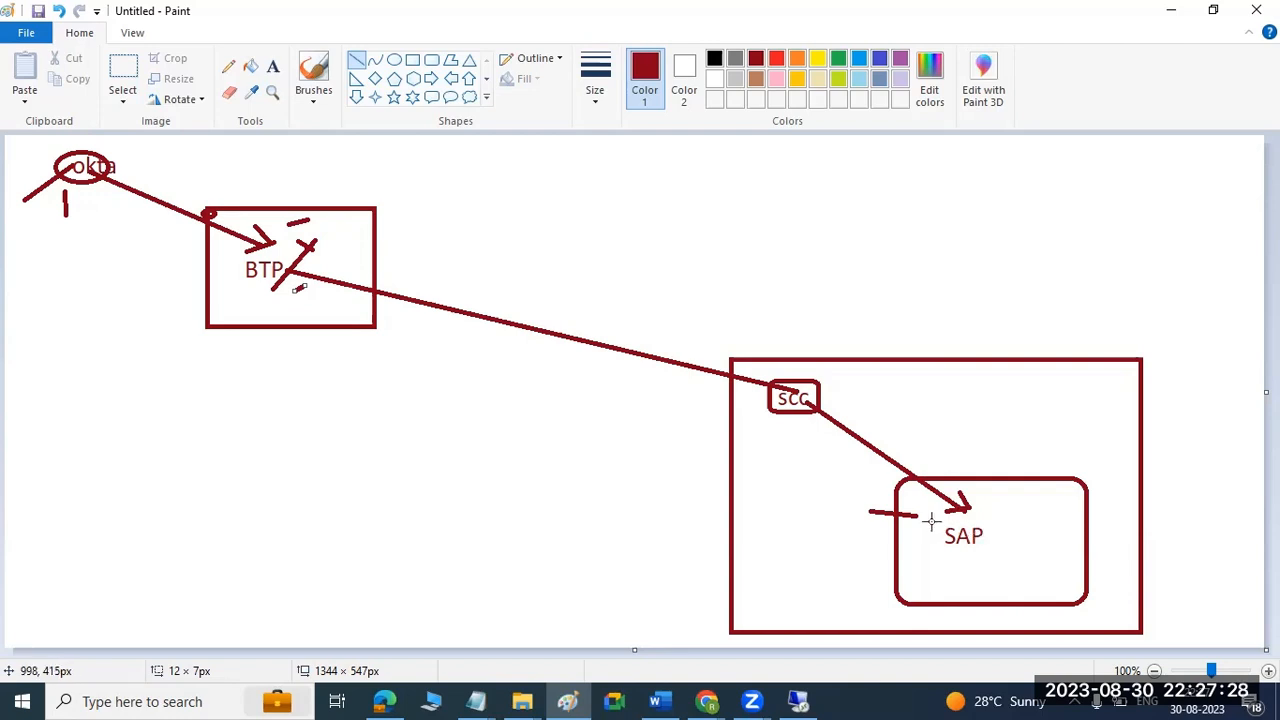
click(876, 497)
drag(876, 497, 909, 533)
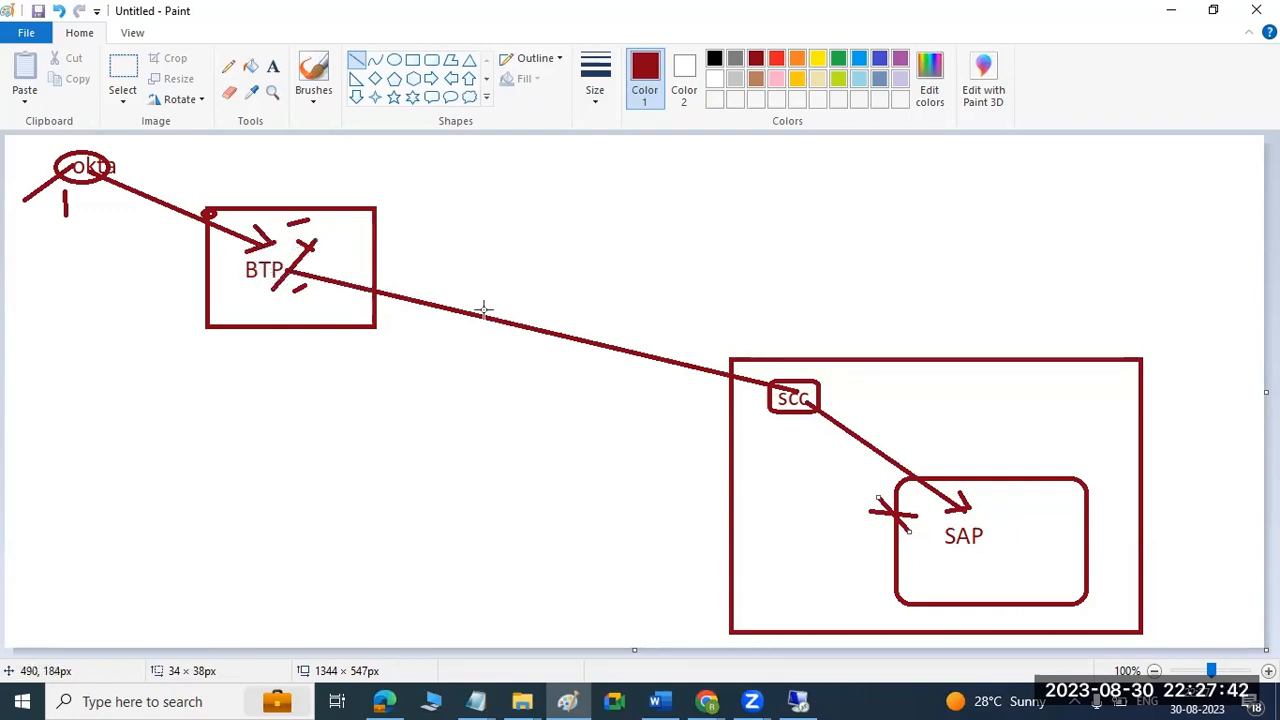
drag(953, 557, 997, 554)
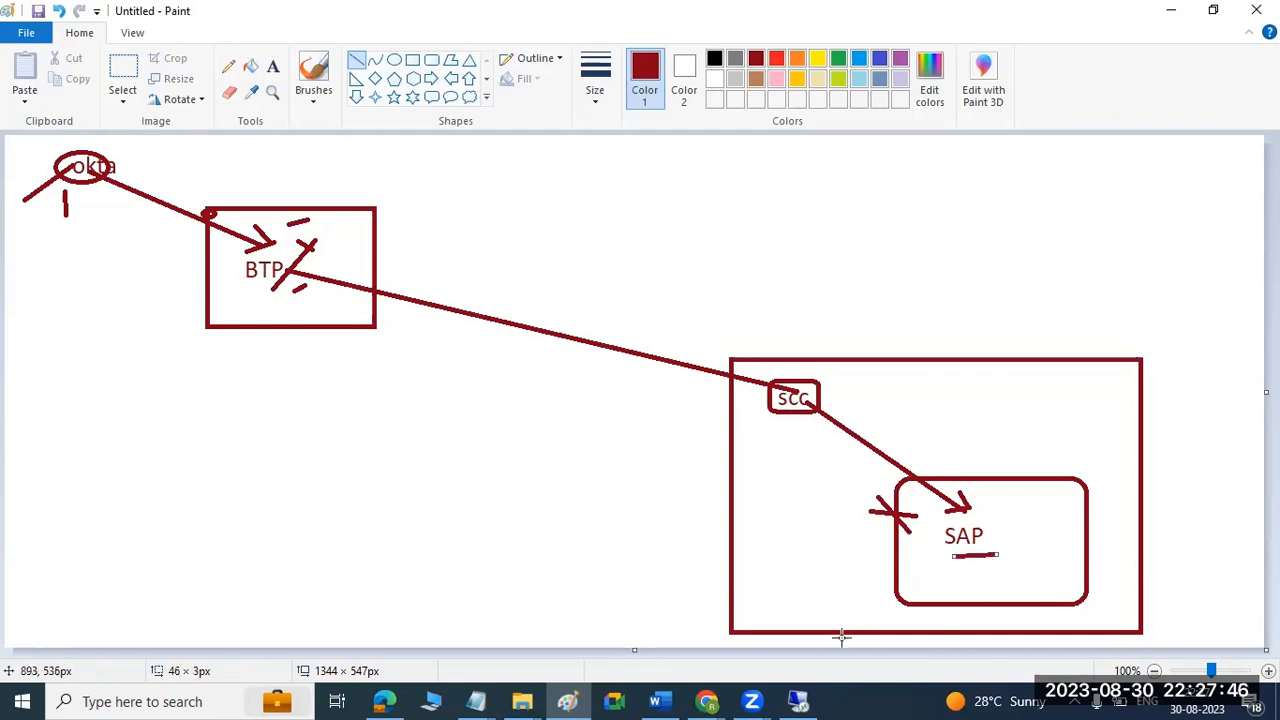
Switch to the regular Chrome window and copy the address of the SAP Business Application Studio Dev Space Manager page.
mouse_move(814, 699)
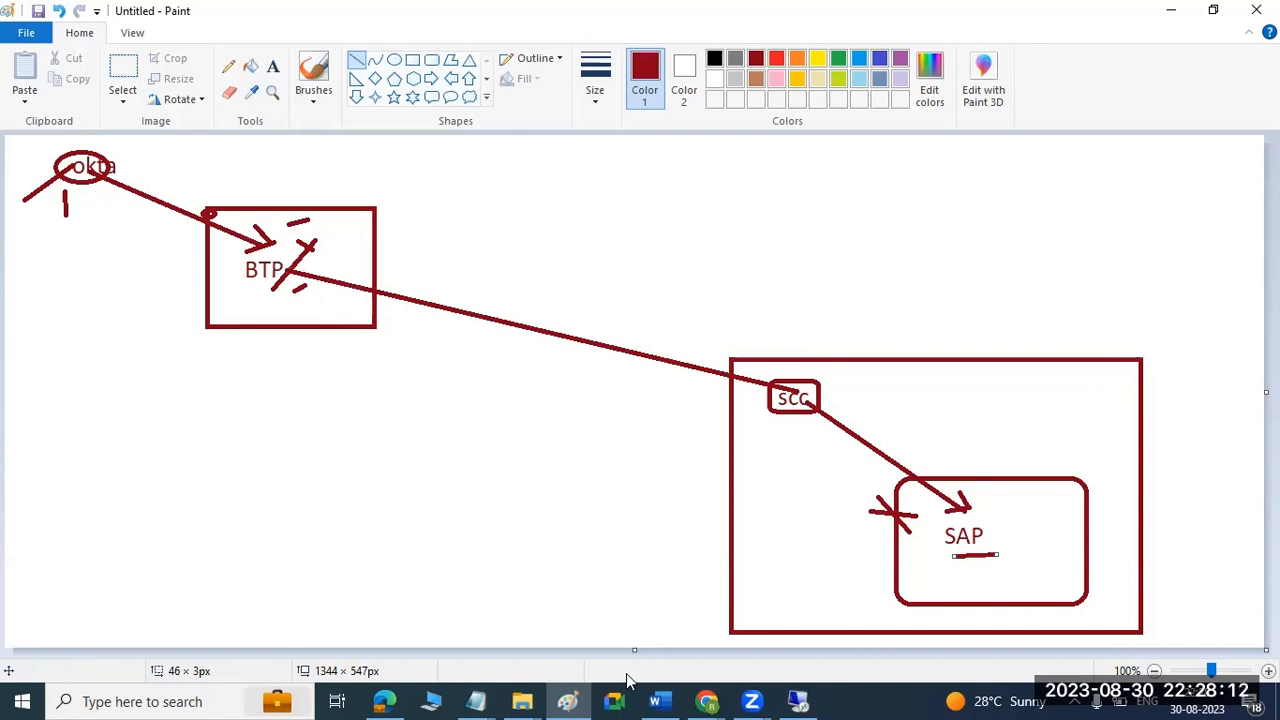
mouse_move(707, 701)
click(565, 628)
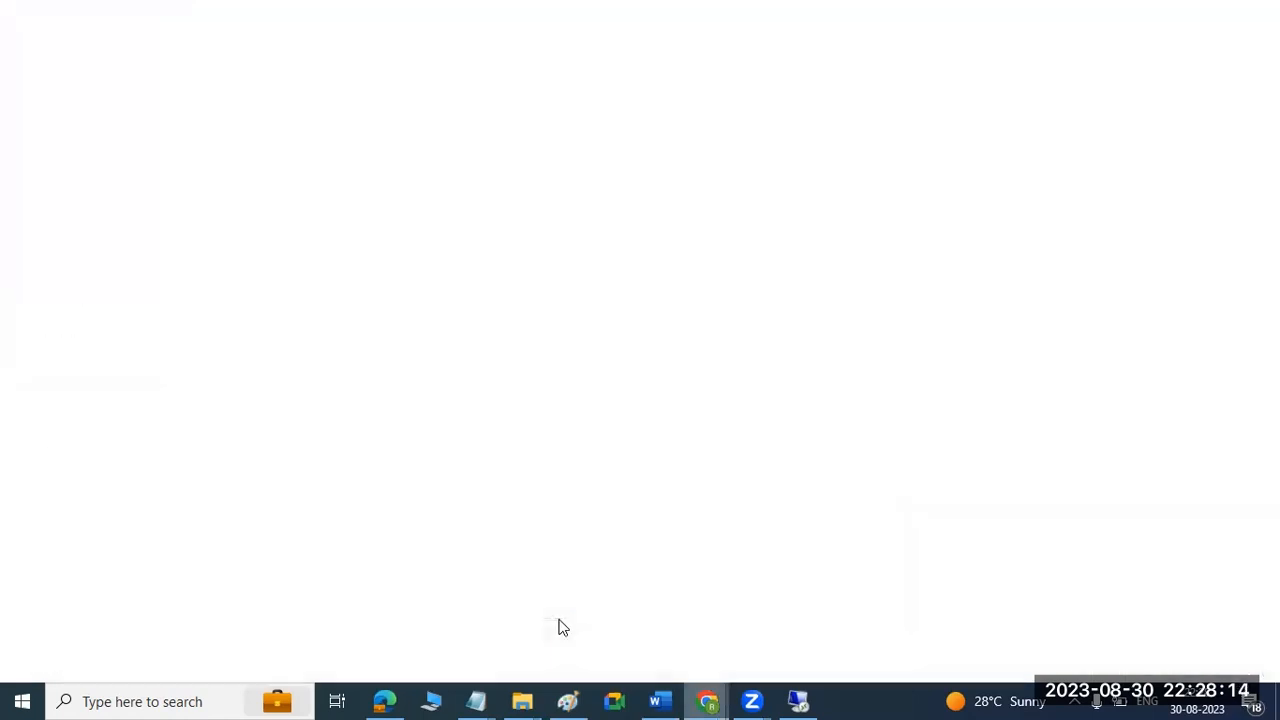
click(515, 15)
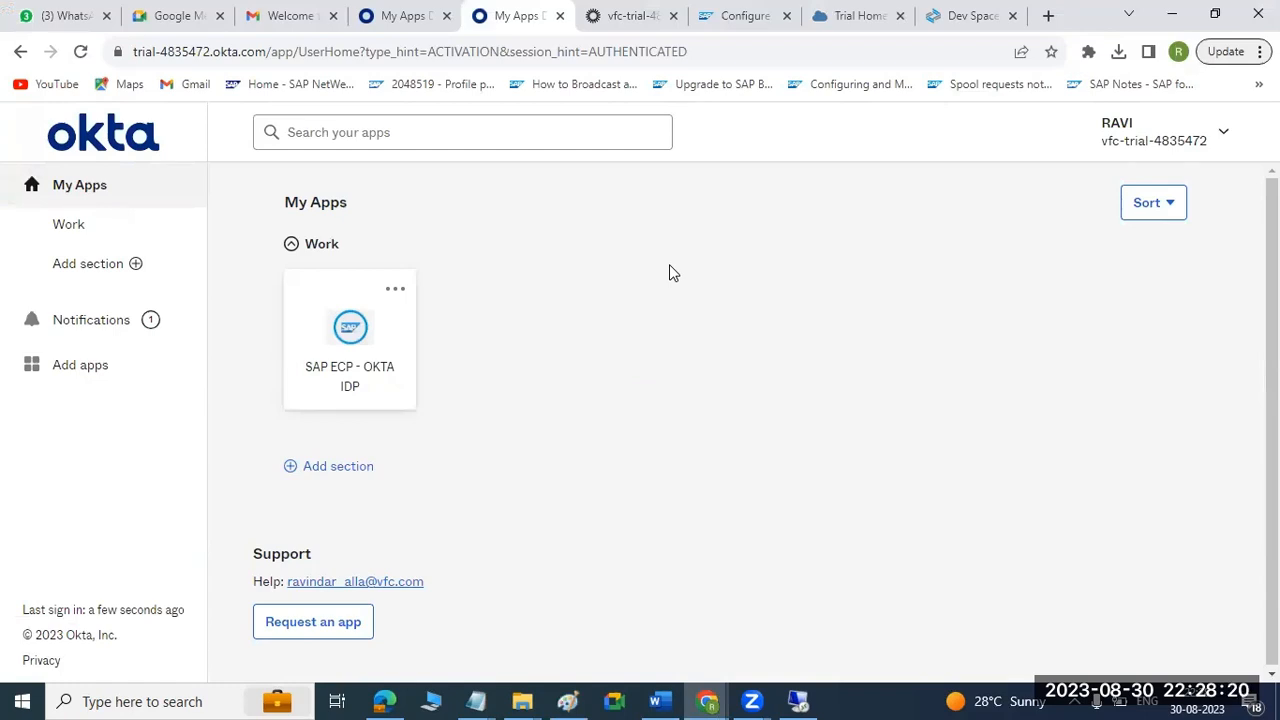
click(962, 15)
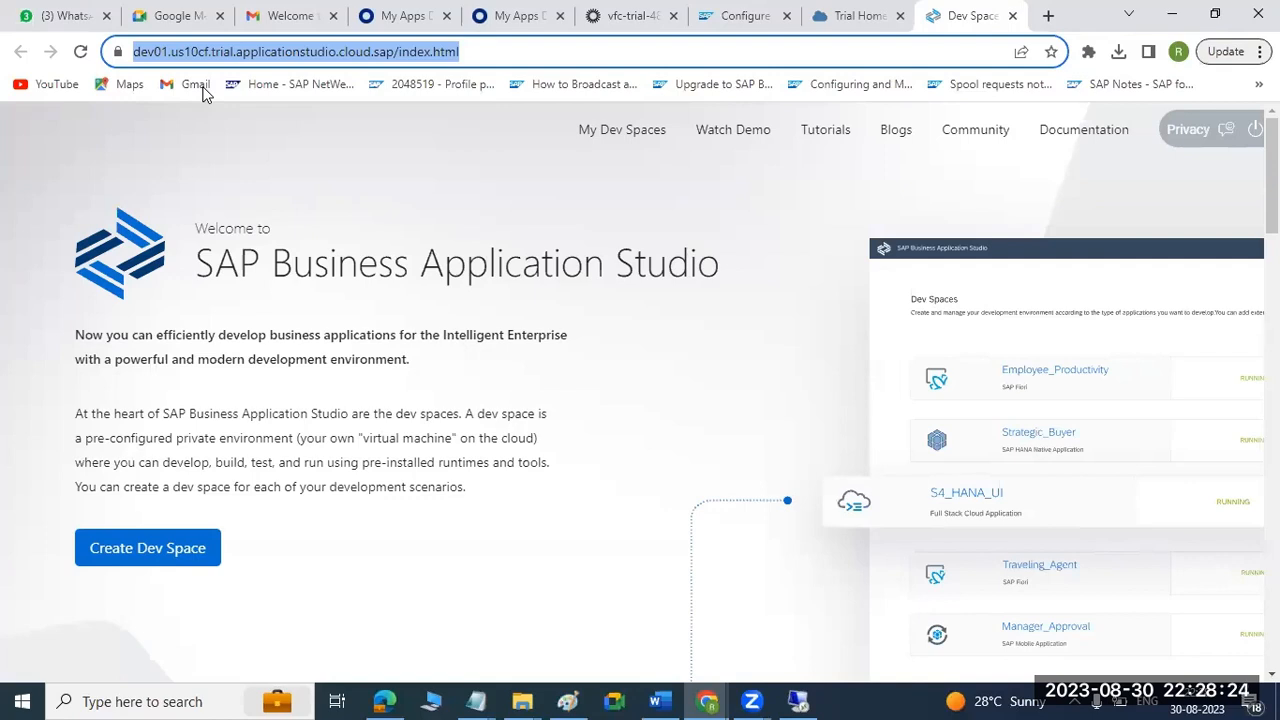
Replace the Incognito window's Dev Space Manager page with a new tab and open the copied Business Application Studio address there.
click(708, 701)
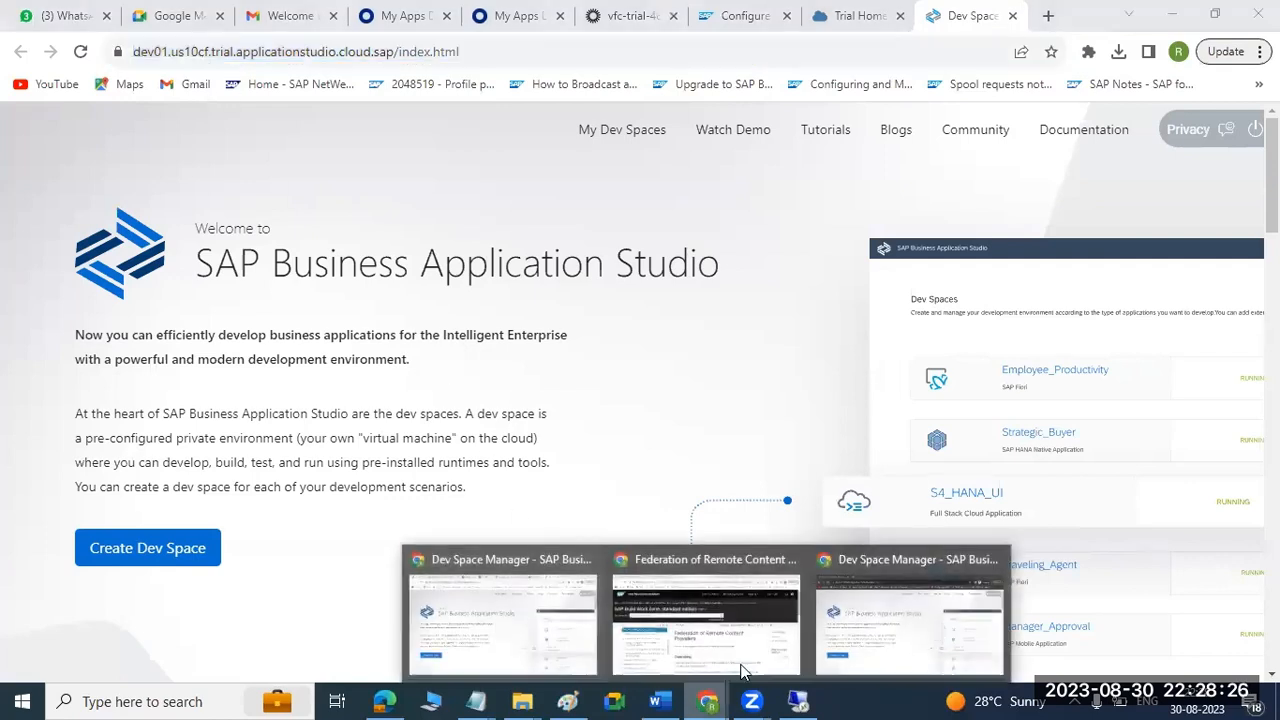
click(868, 601)
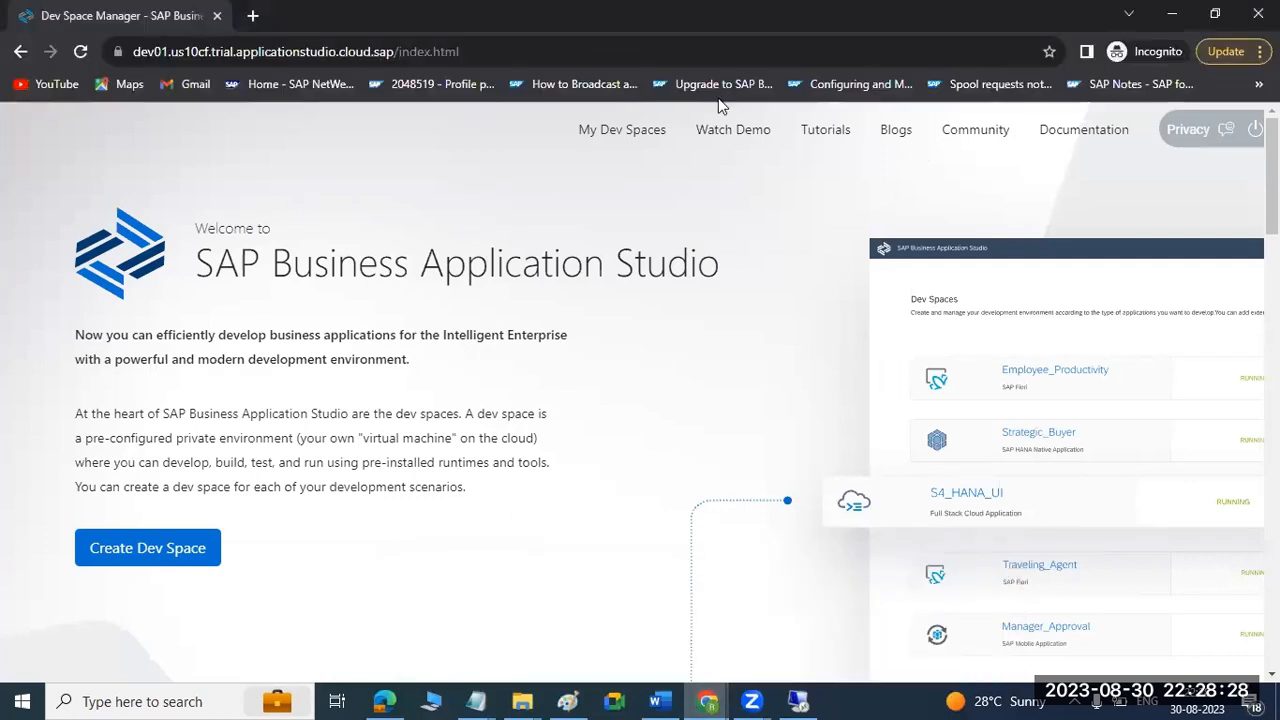
key(ctrl+t)
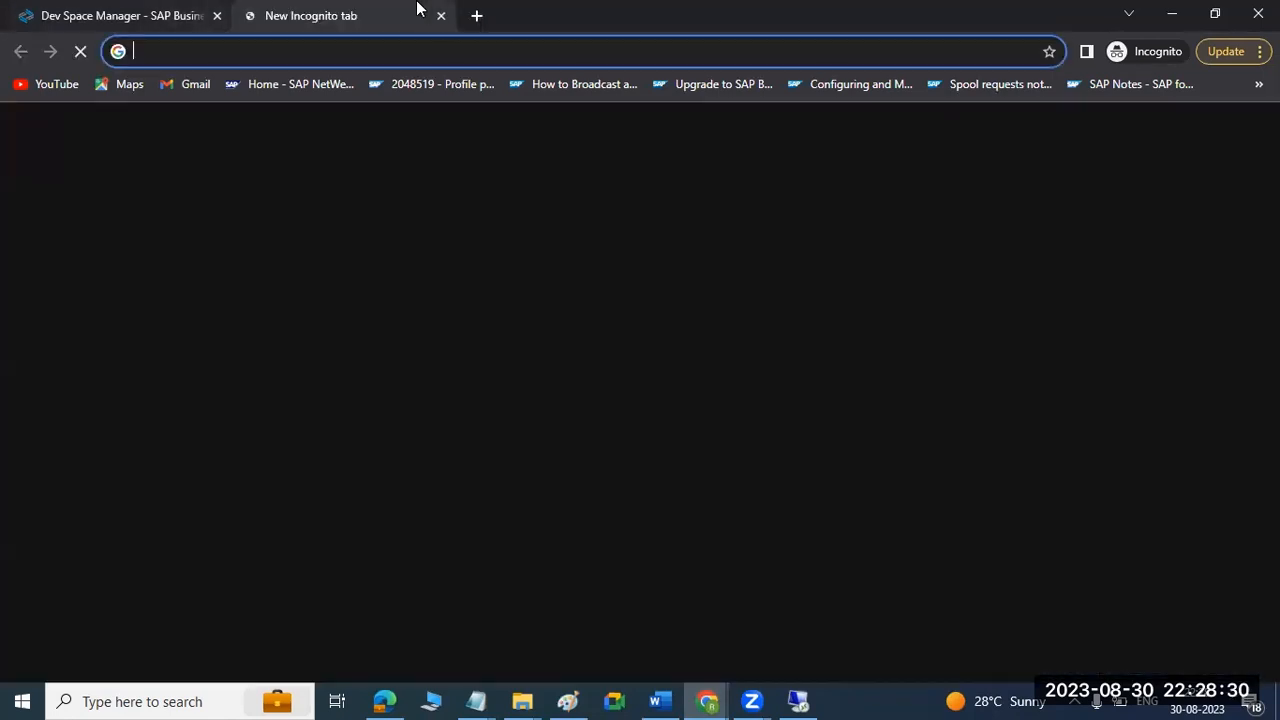
click(217, 15)
text(https://dev01.us10cf.trial.applicationstudio.cloud.sap/index.html)
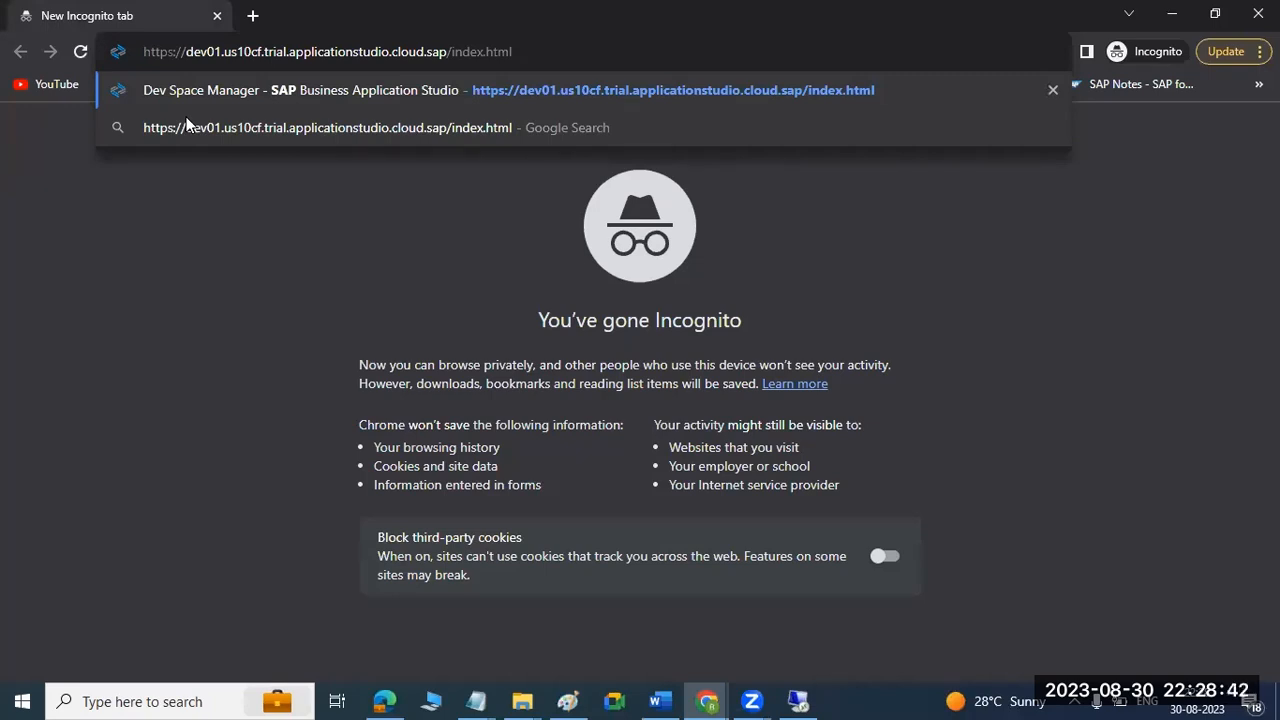
key(Return)
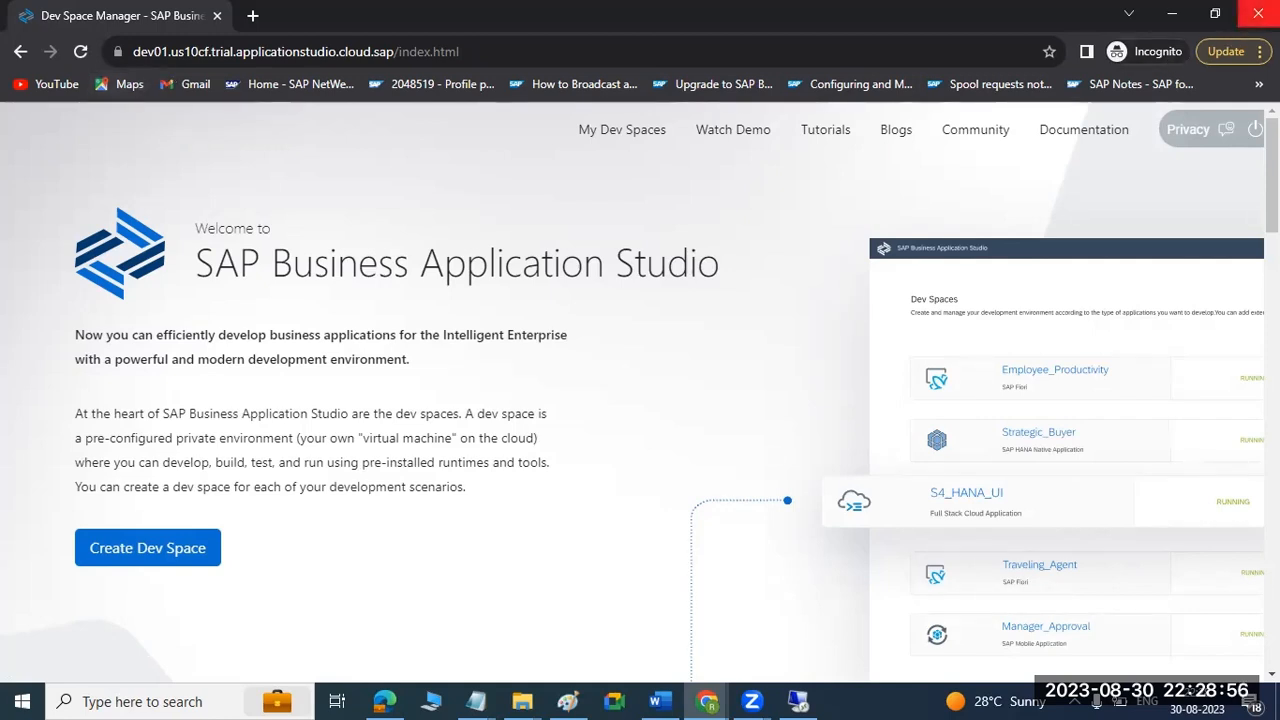
Switch to Microsoft Edge and open the copied SAP Business Application Studio address in a new tab.
click(1171, 14)
click(384, 701)
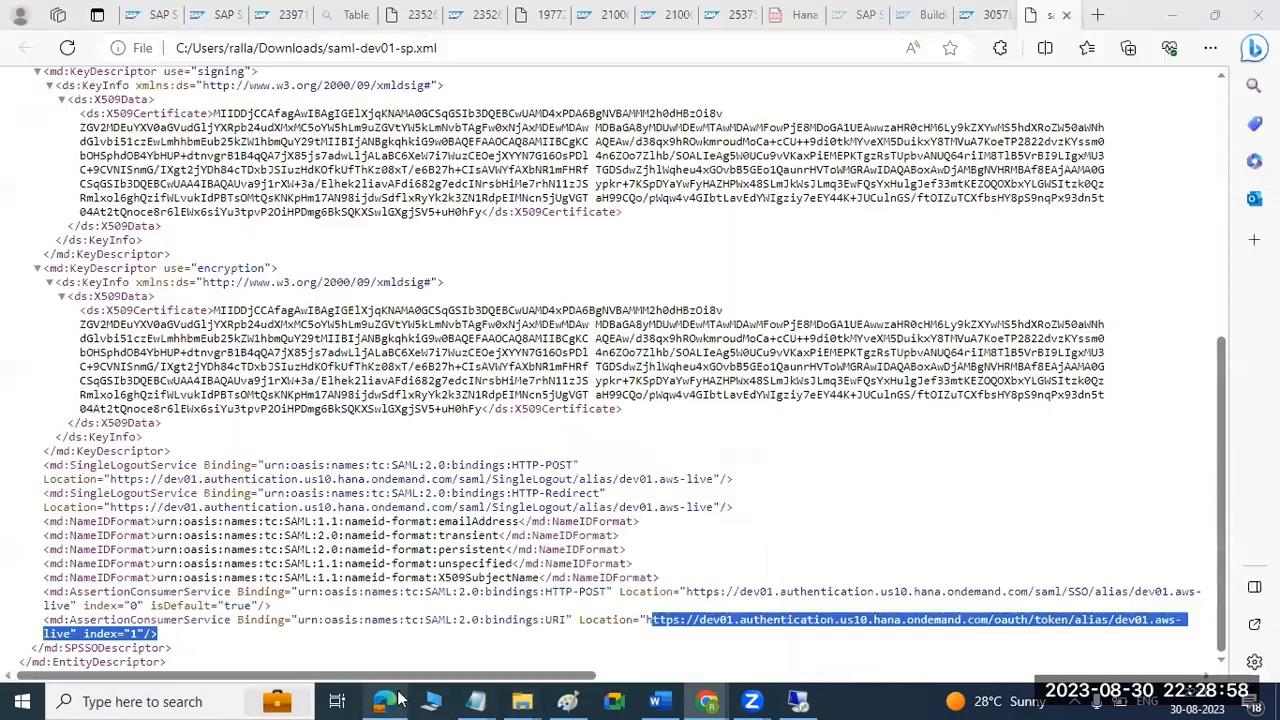
click(1097, 14)
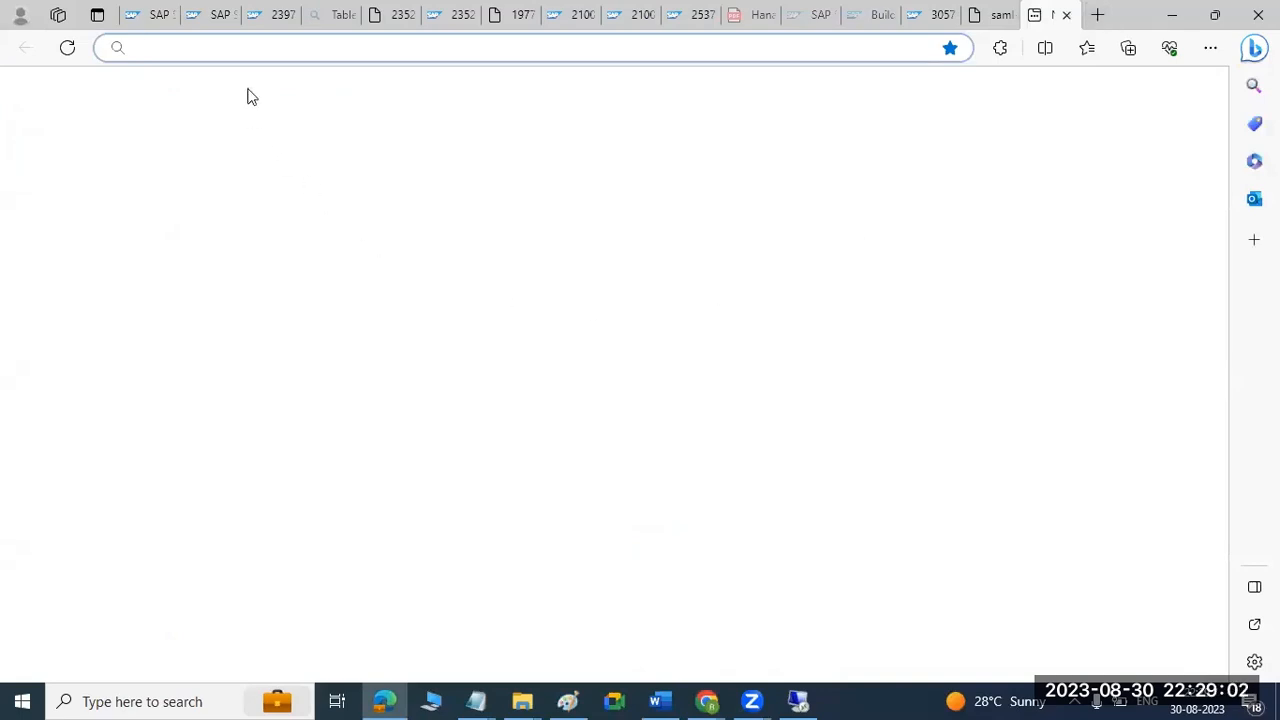
text(https://dev01.us10cf.trial.applicationstudio.cloud.sap/index.html)
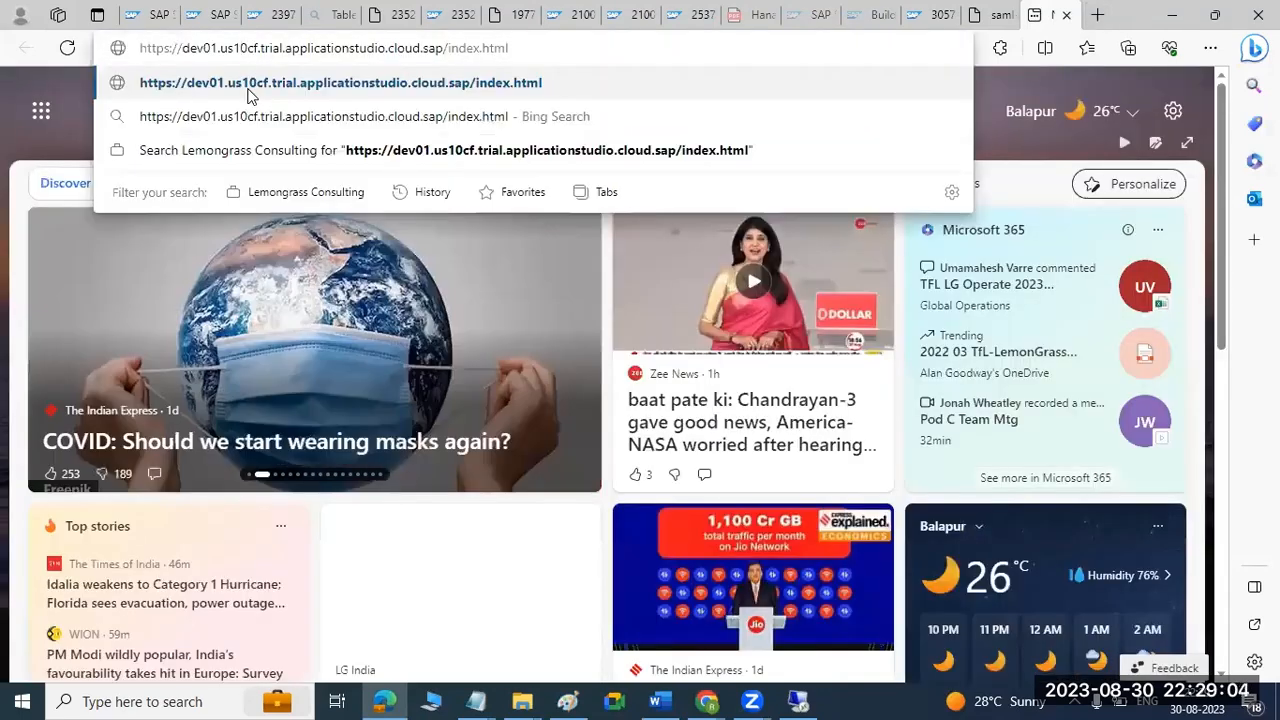
key(Return)
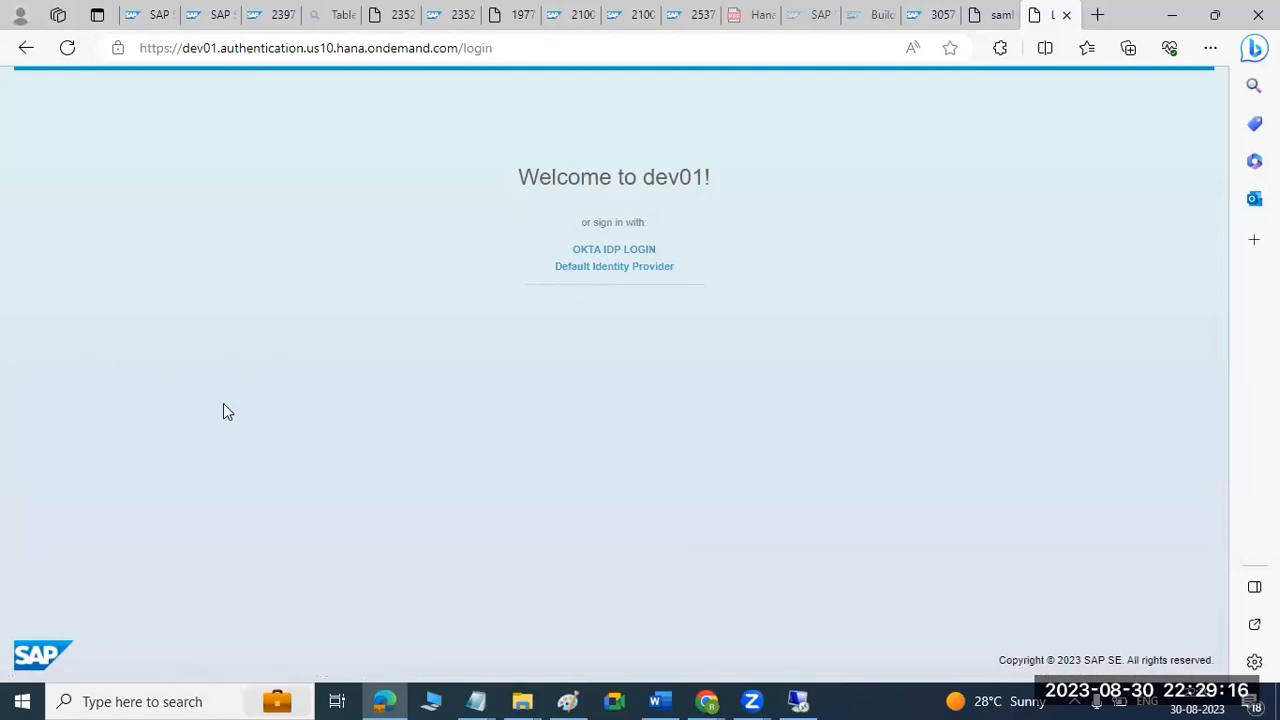
Choose OKTA IDP LOGIN for dev01 and submit the saved account username on the Okta sign-in page.
click(604, 251)
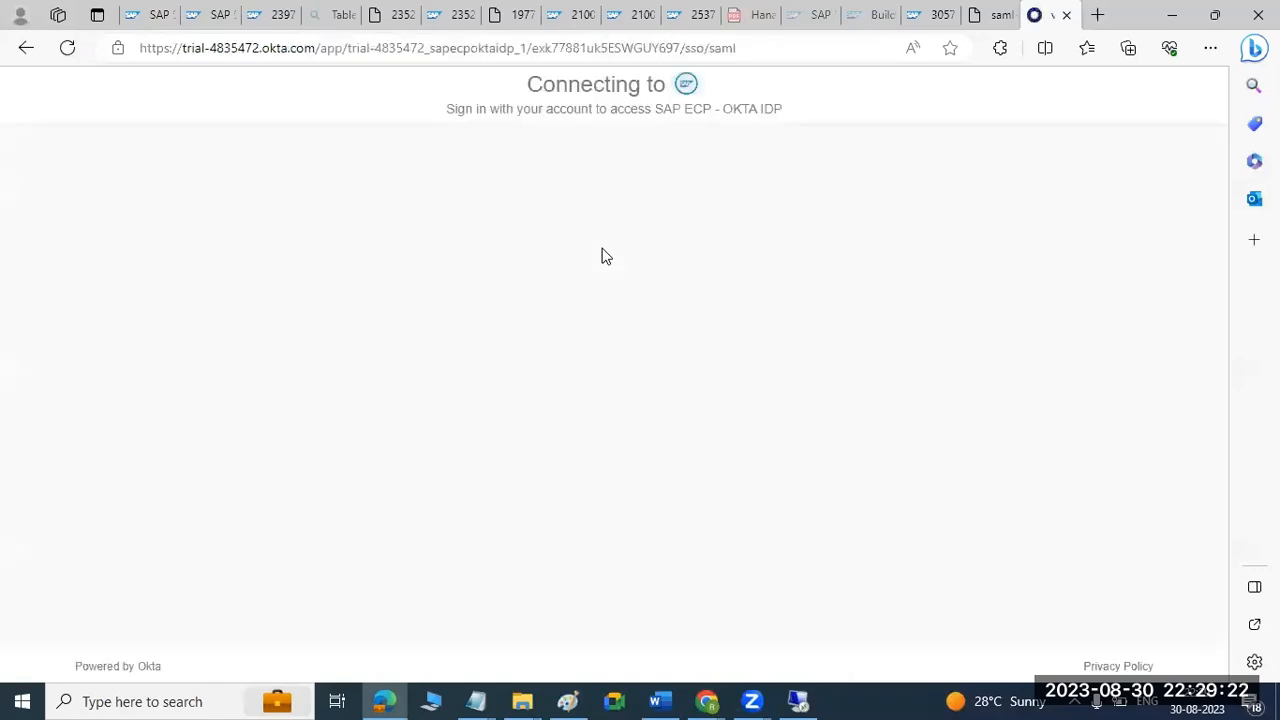
click(548, 338)
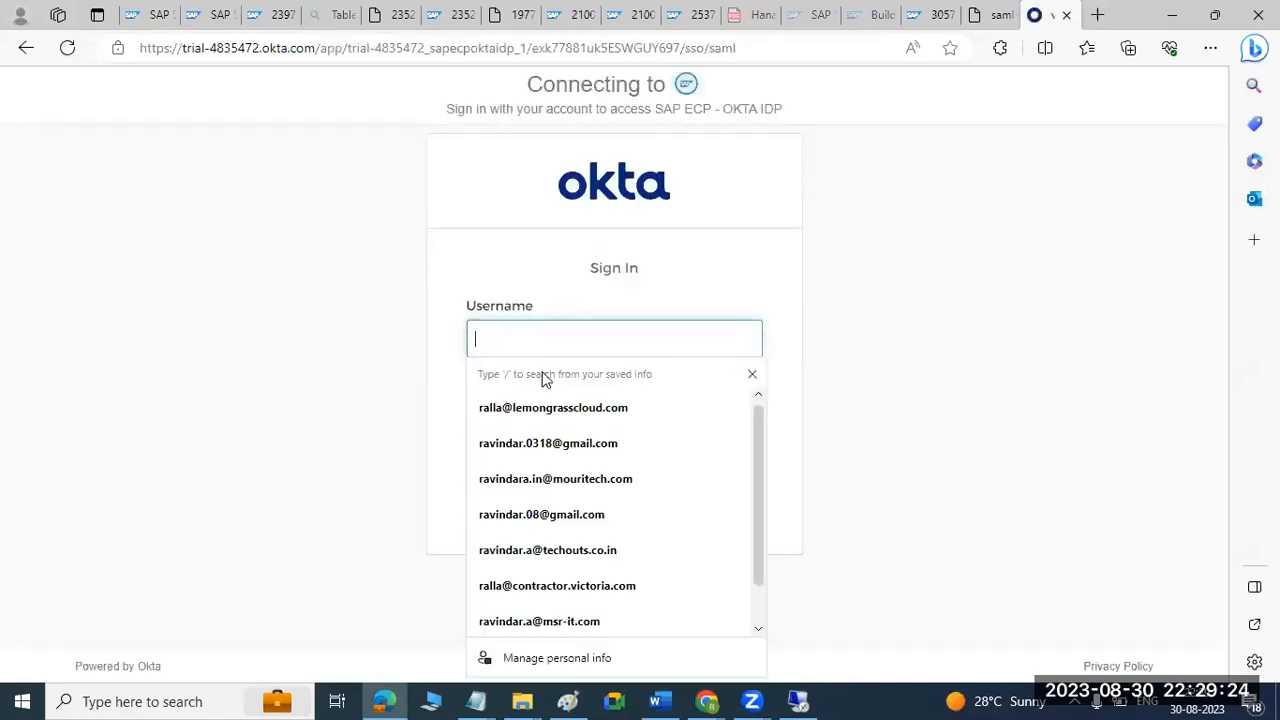
click(547, 442)
click(595, 467)
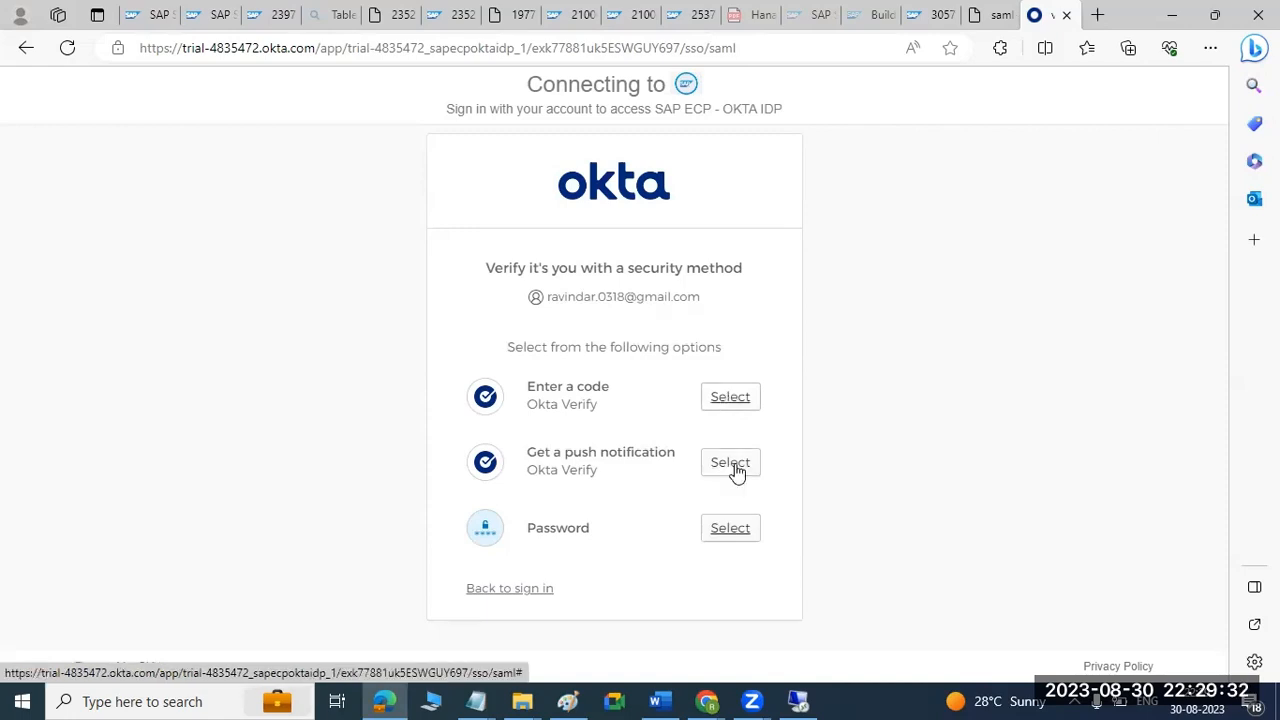
Try to verify the Okta sign-in with the account password and an Okta Verify code, declining to save the password, and return to sign-in.
click(724, 532)
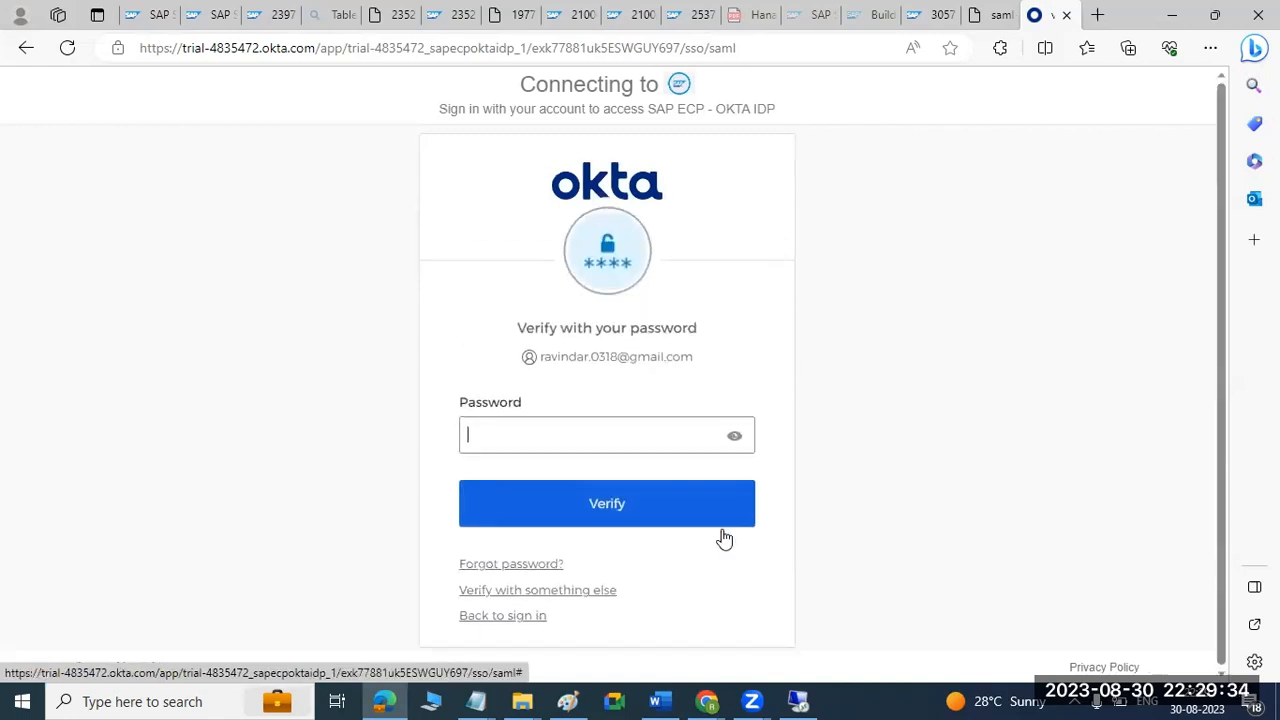
text(••)
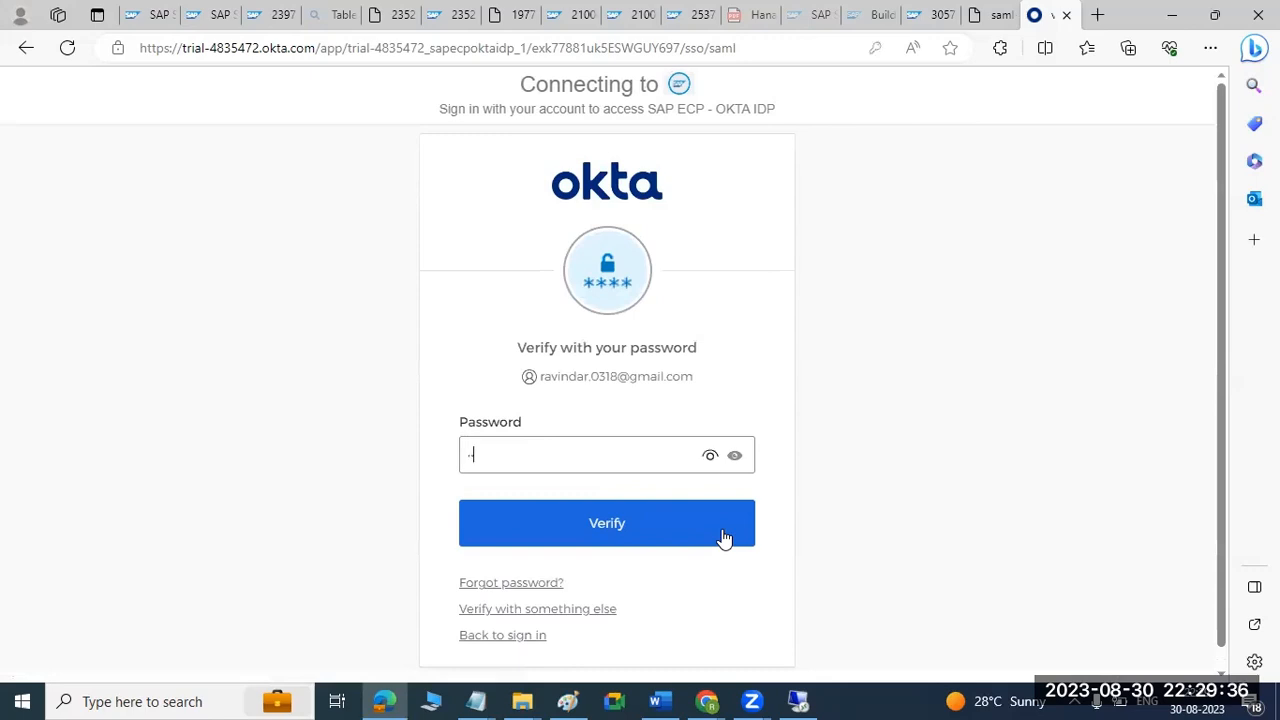
click(722, 531)
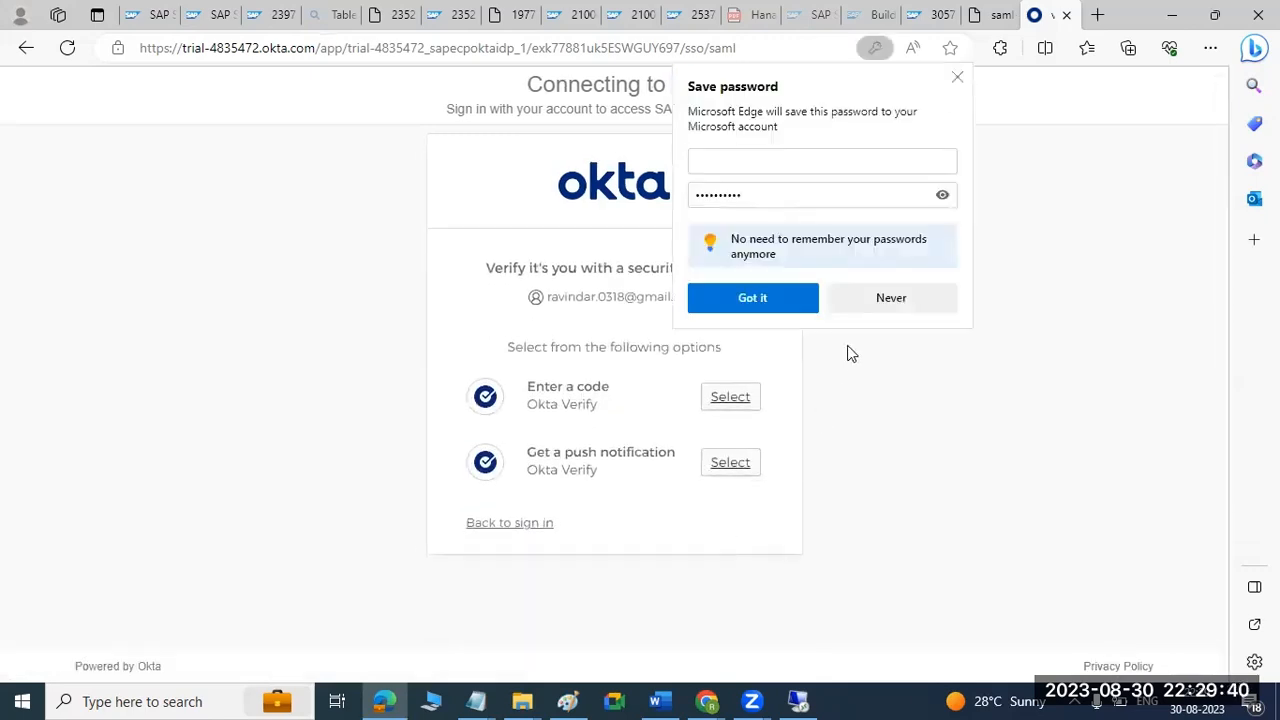
click(884, 300)
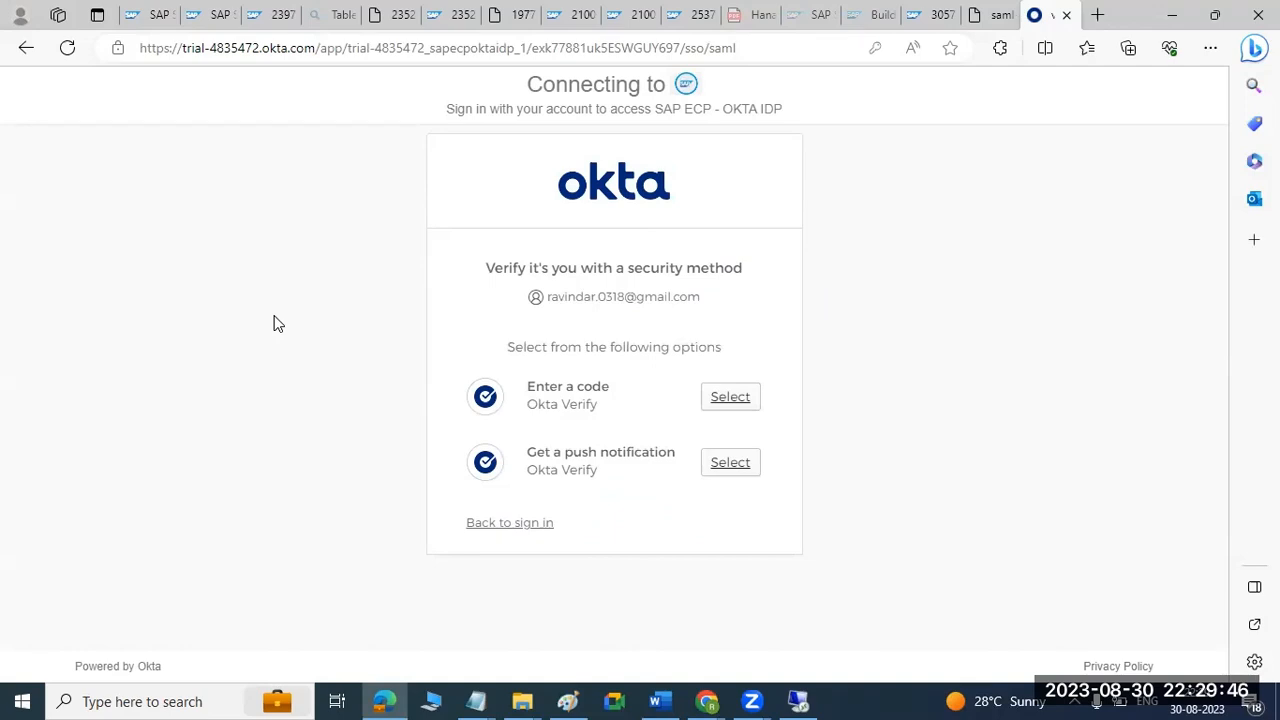
click(729, 397)
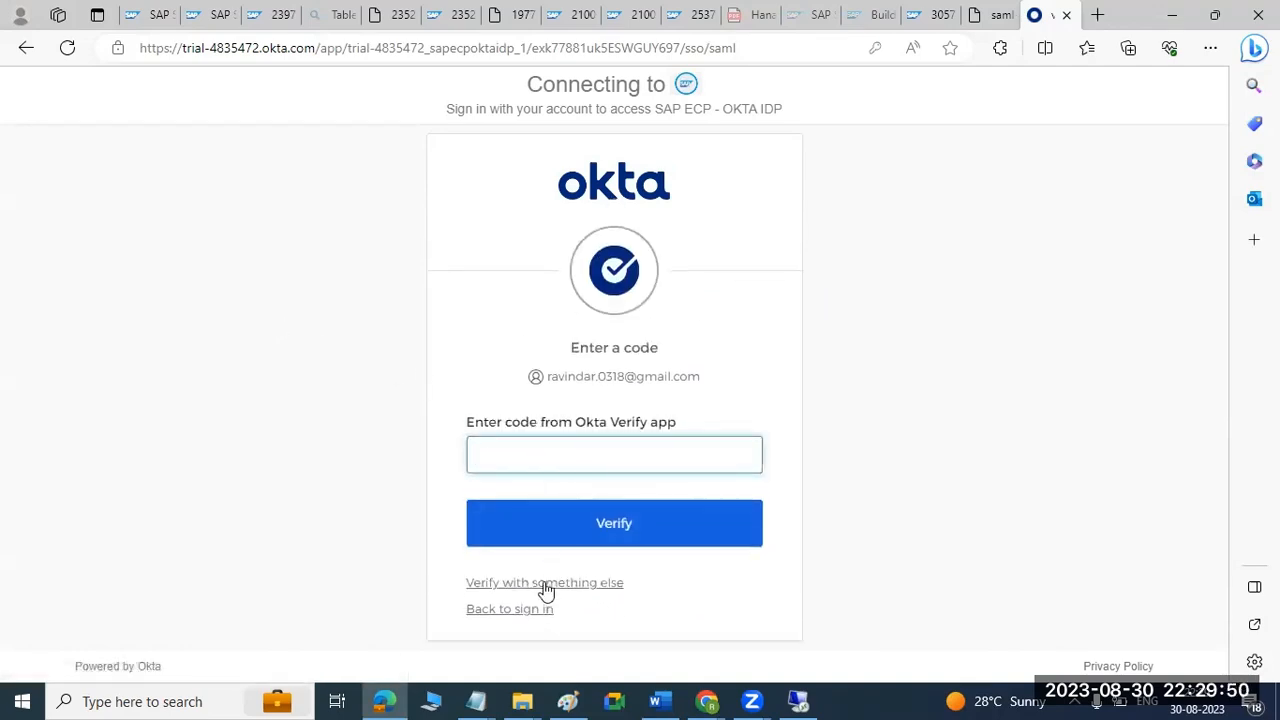
click(509, 608)
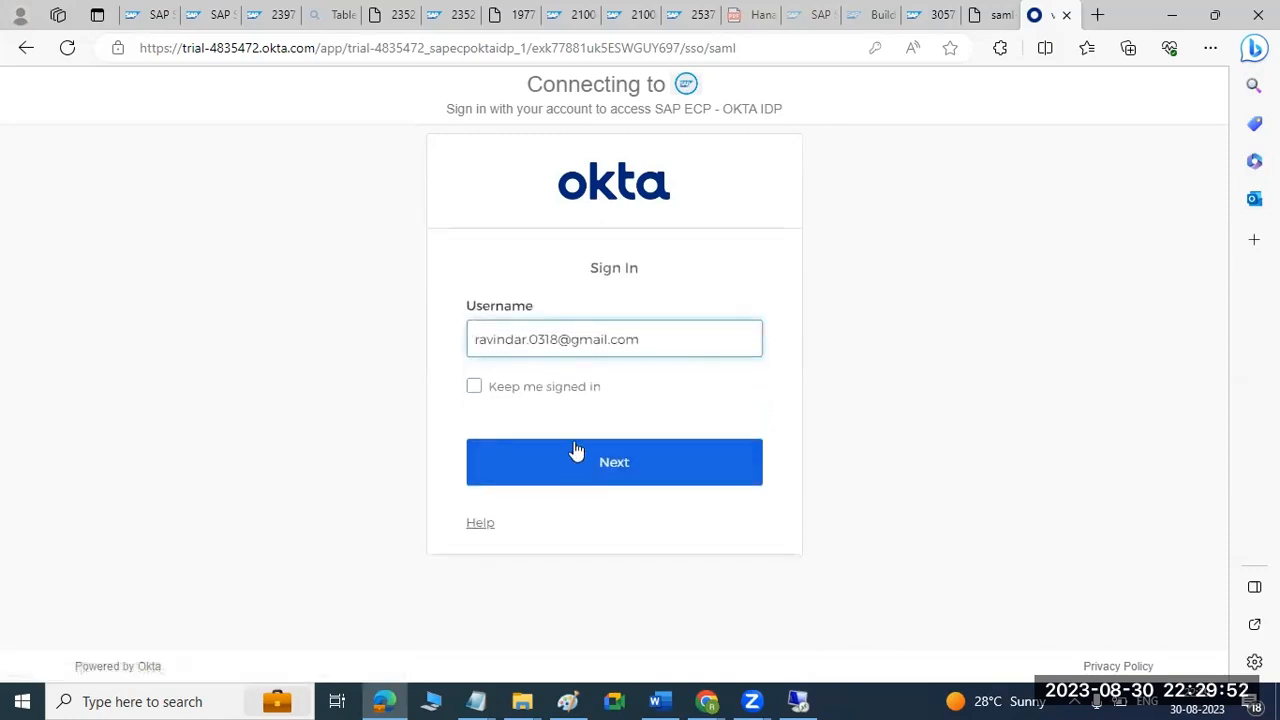
Resubmit the username with Okta Verify push notification as the security method, and accept the Business Application Studio privacy notice with "Do not show this message again" enabled.
click(557, 480)
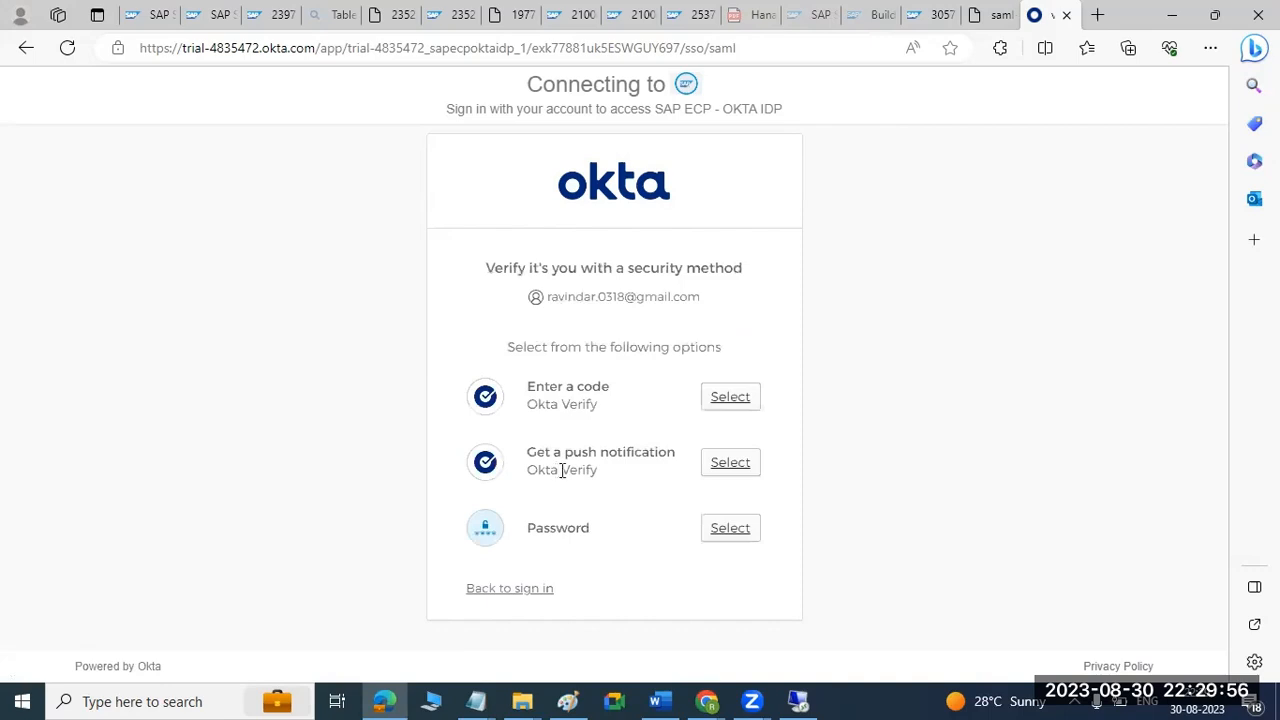
click(731, 464)
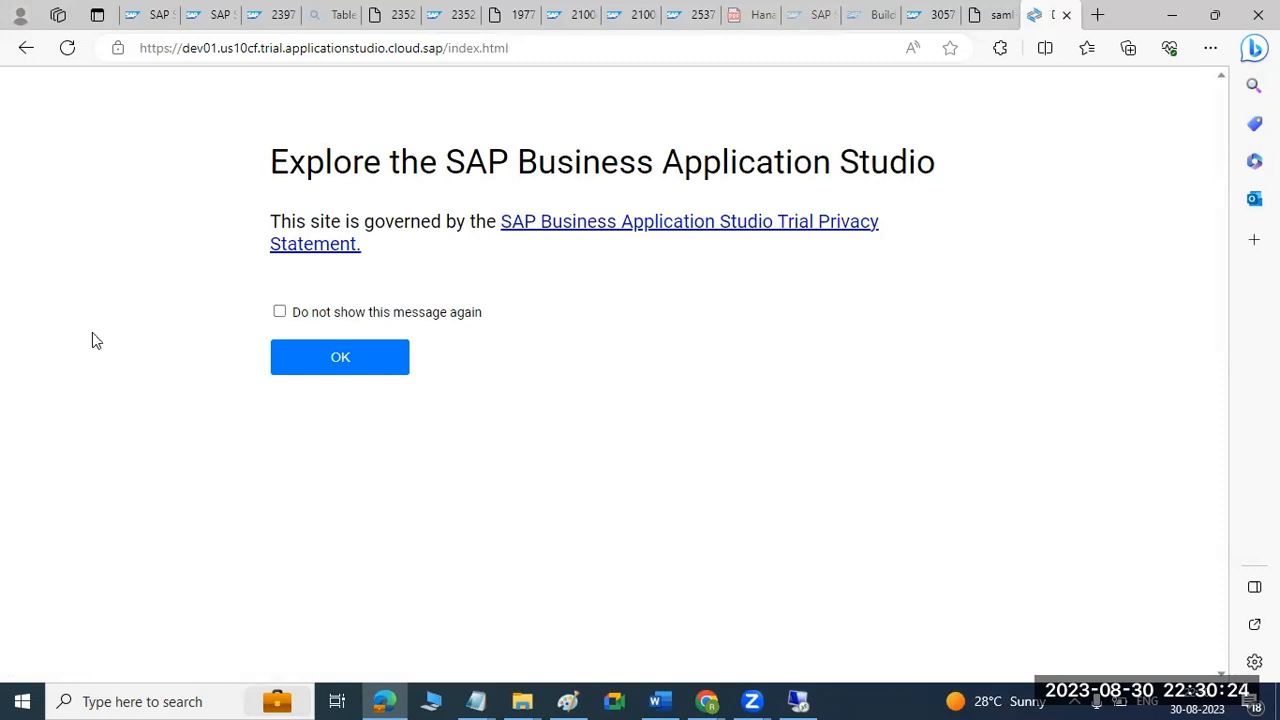
click(280, 312)
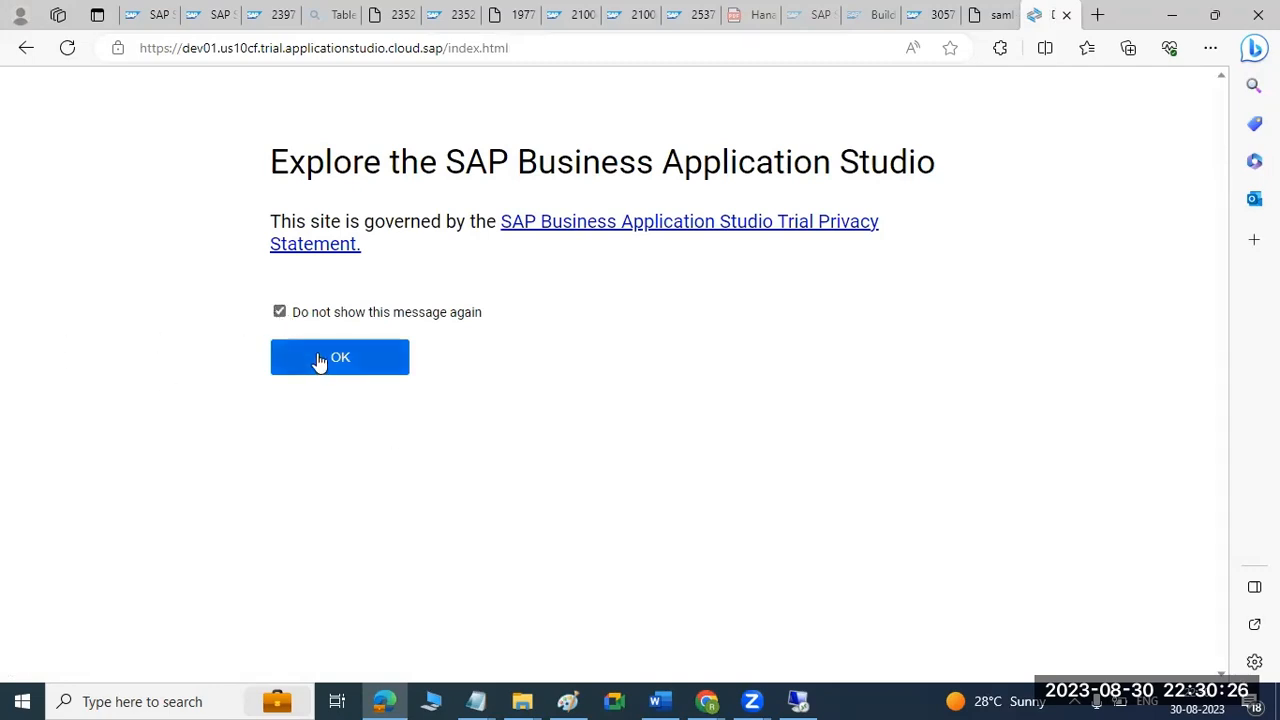
click(320, 360)
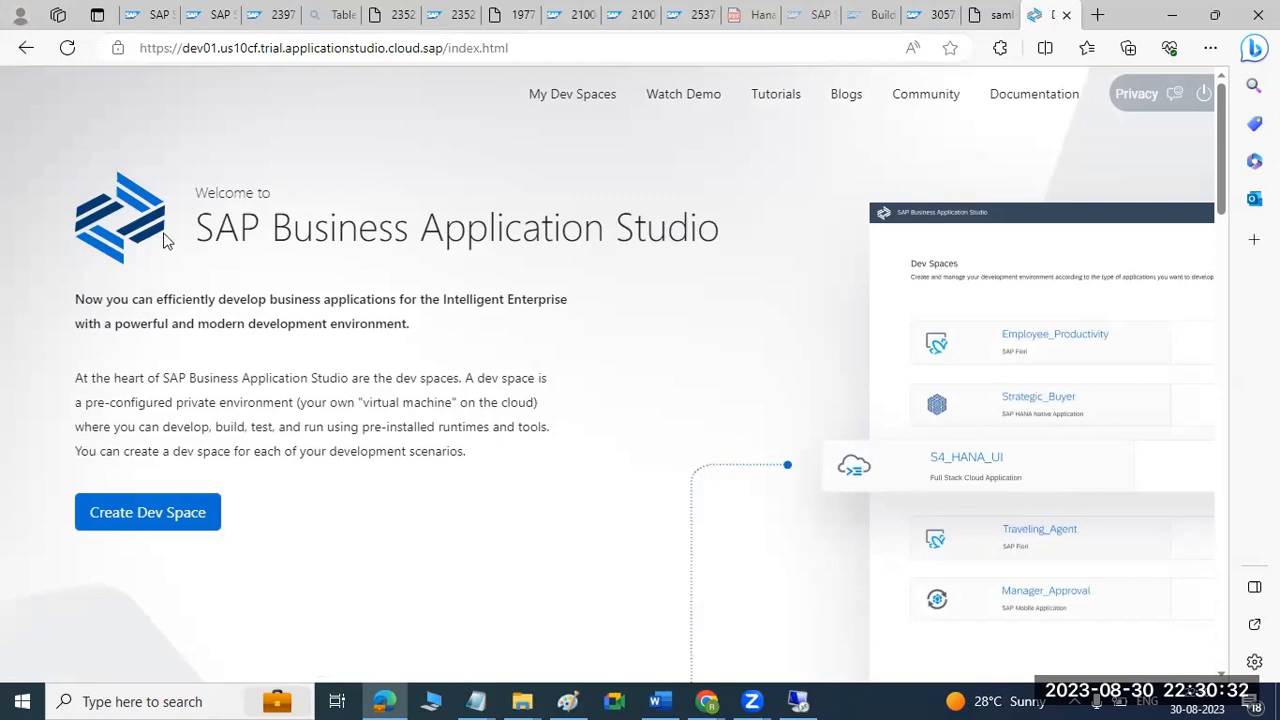
drag(285, 48, 181, 50)
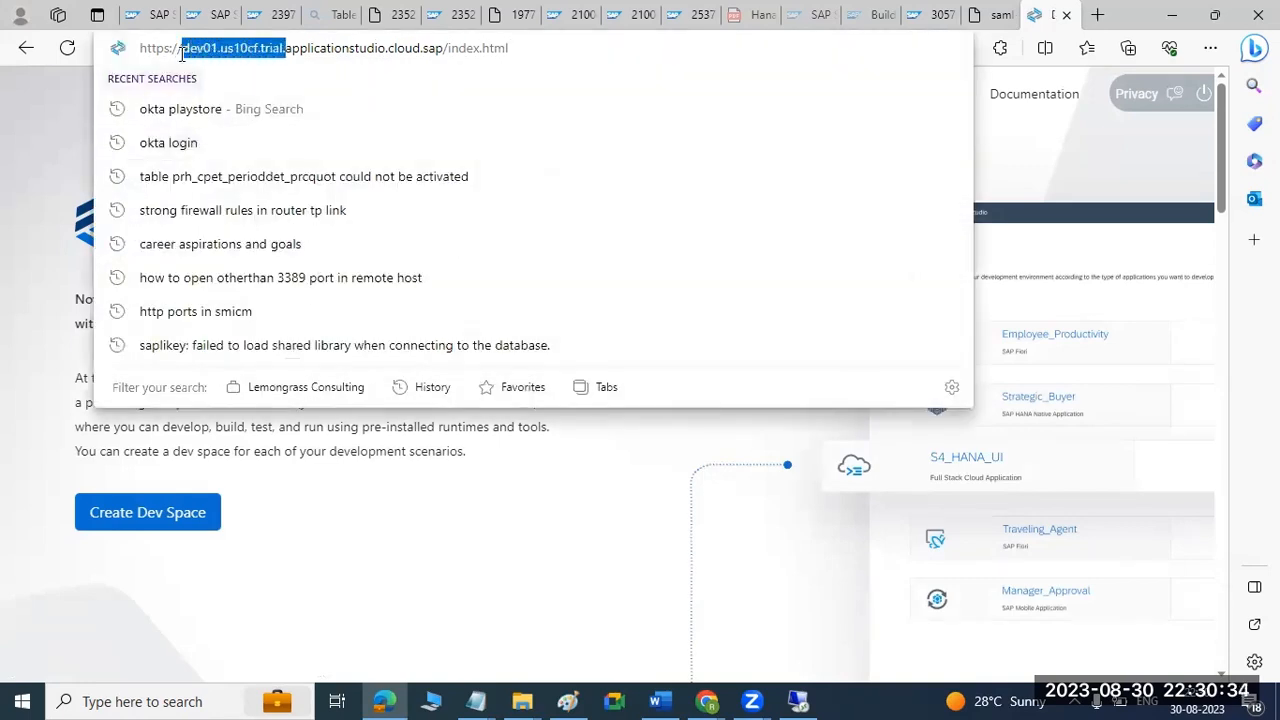
click(443, 516)
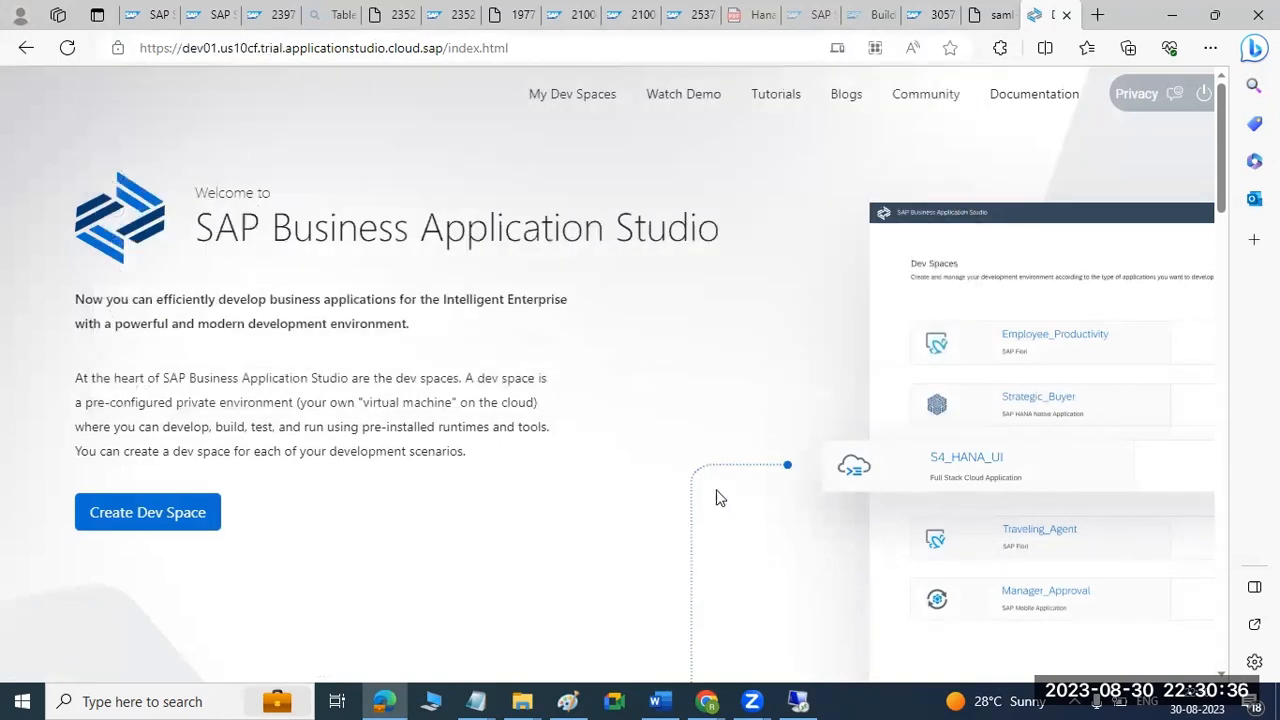
key(ctrl+shift+Tab)
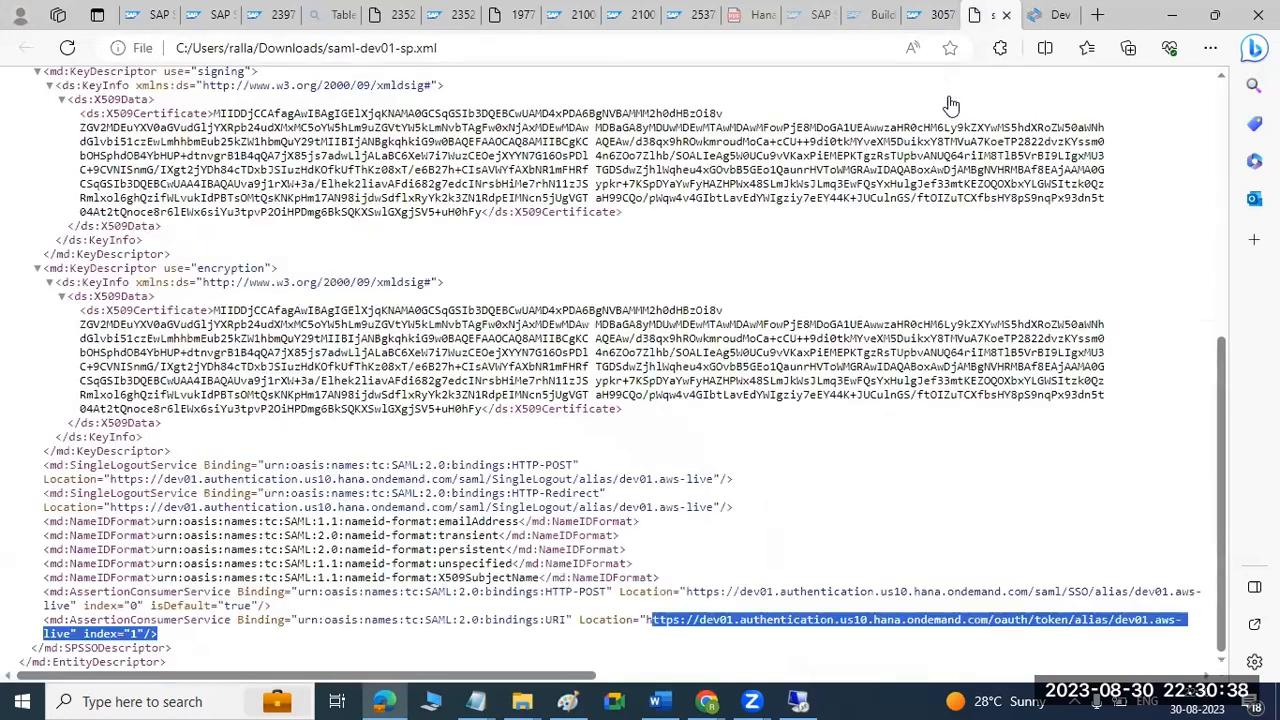
key(ctrl+Tab)
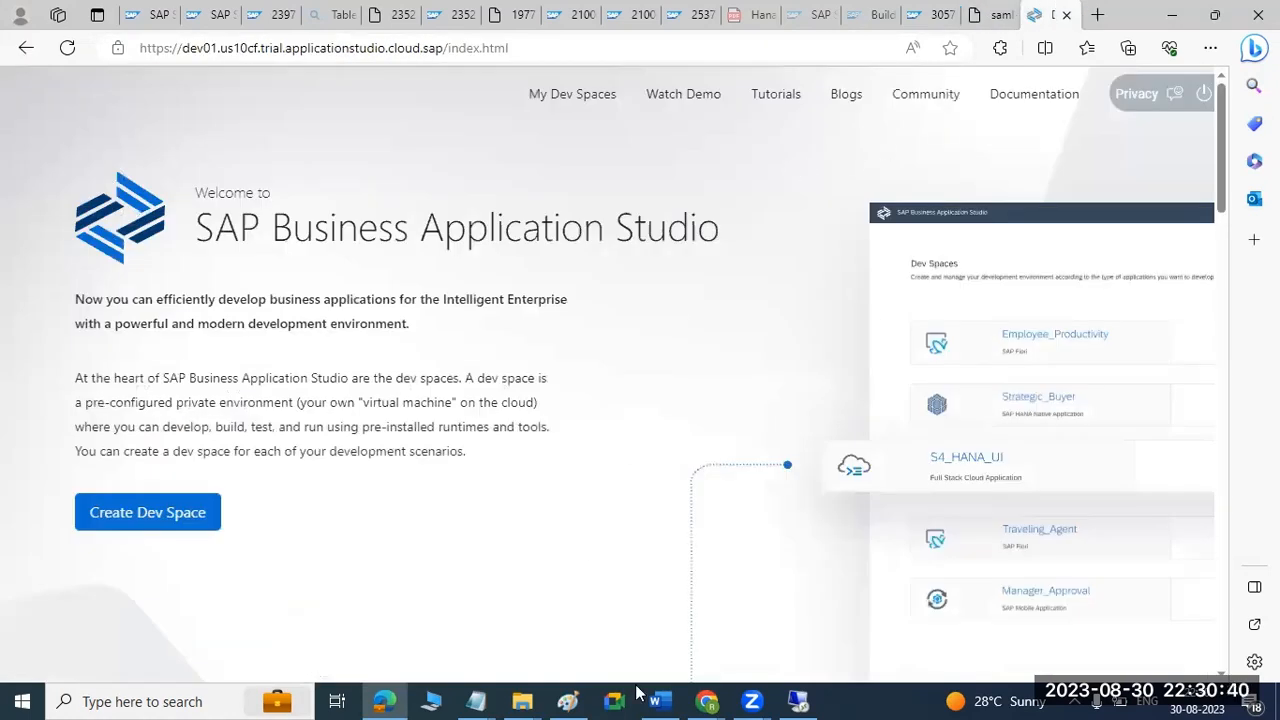
Switch to Chrome, open SAP Build Work Zone, standard edition from the dev01 subscriptions, and sign in with OKTA IDP LOGIN.
click(706, 701)
click(540, 628)
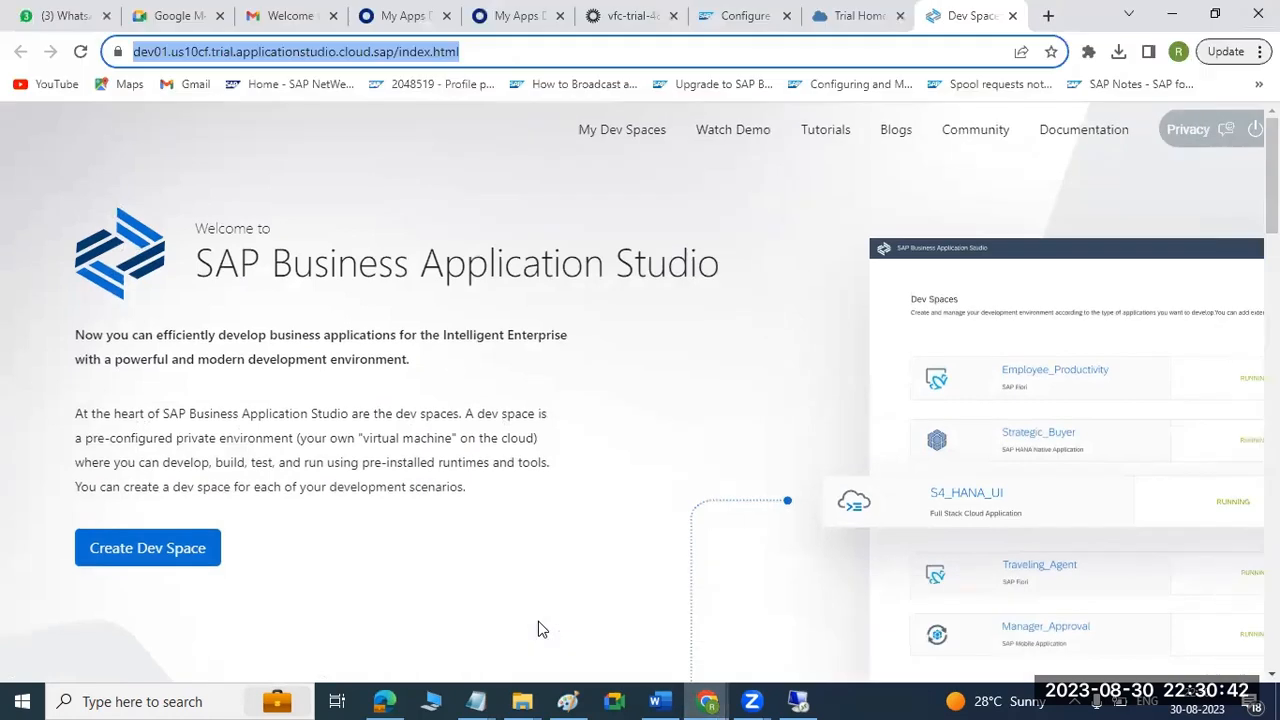
key(ctrl+shift+Tab)
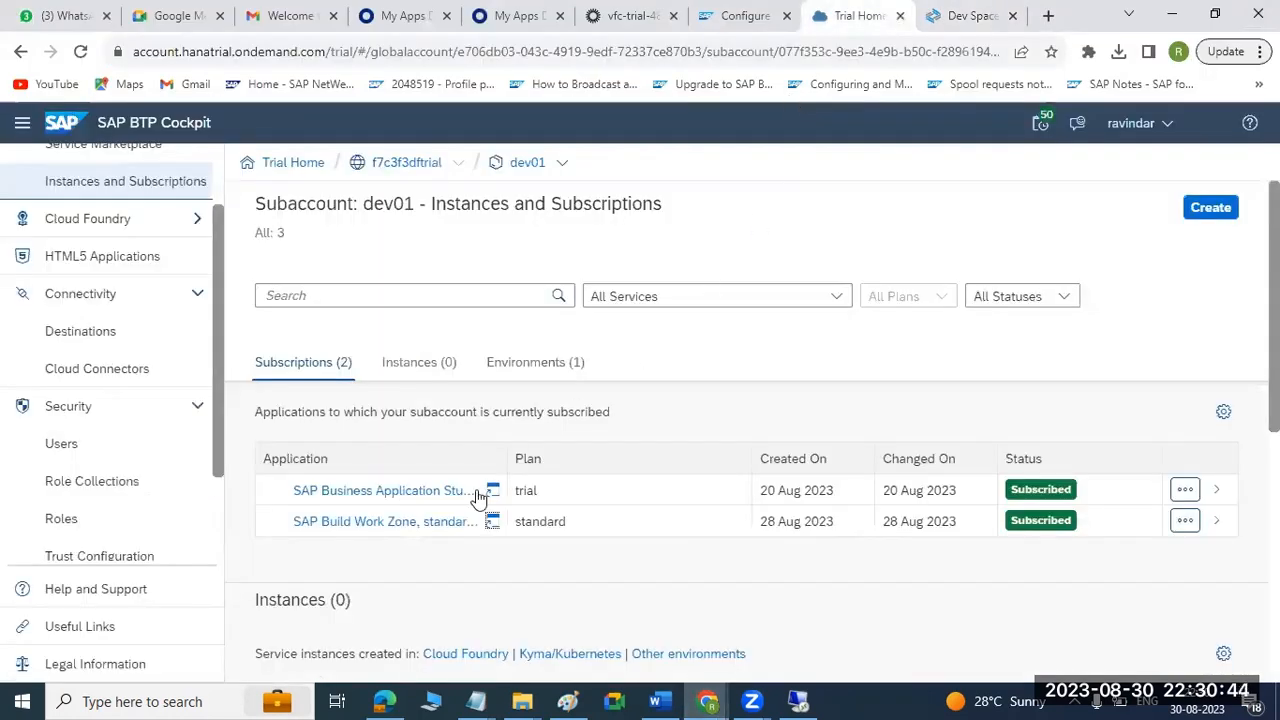
click(494, 523)
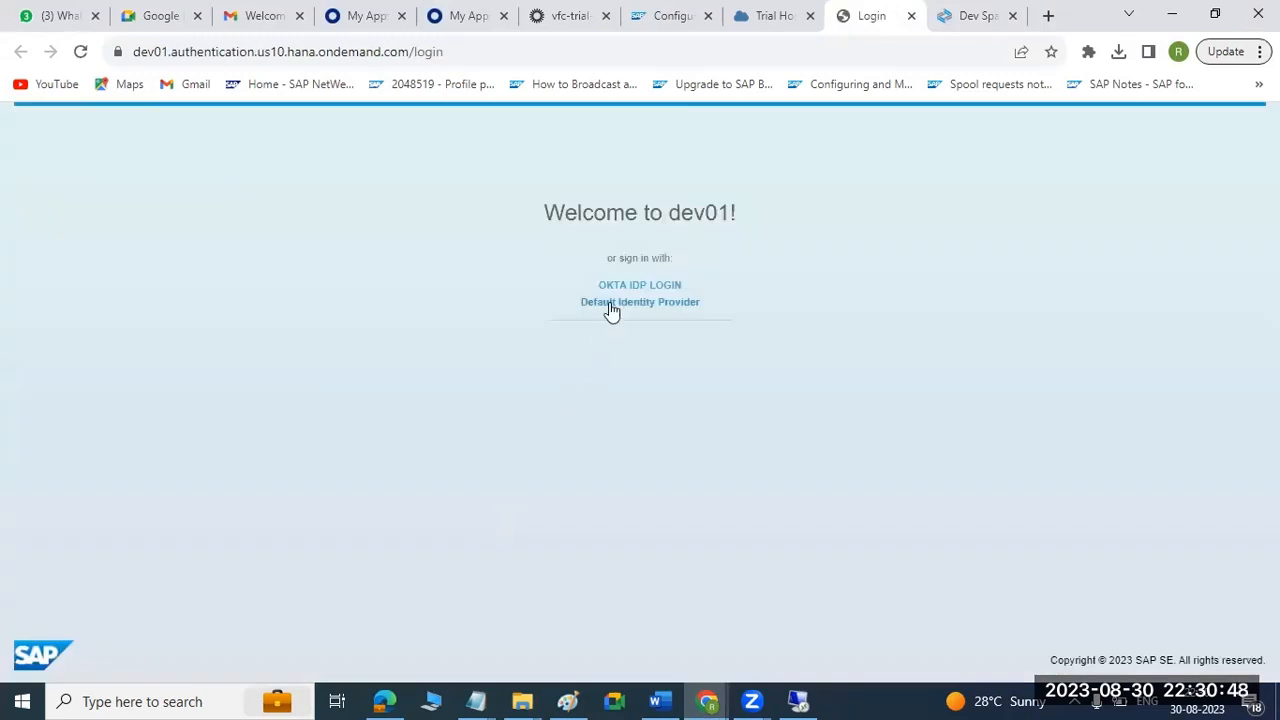
click(617, 289)
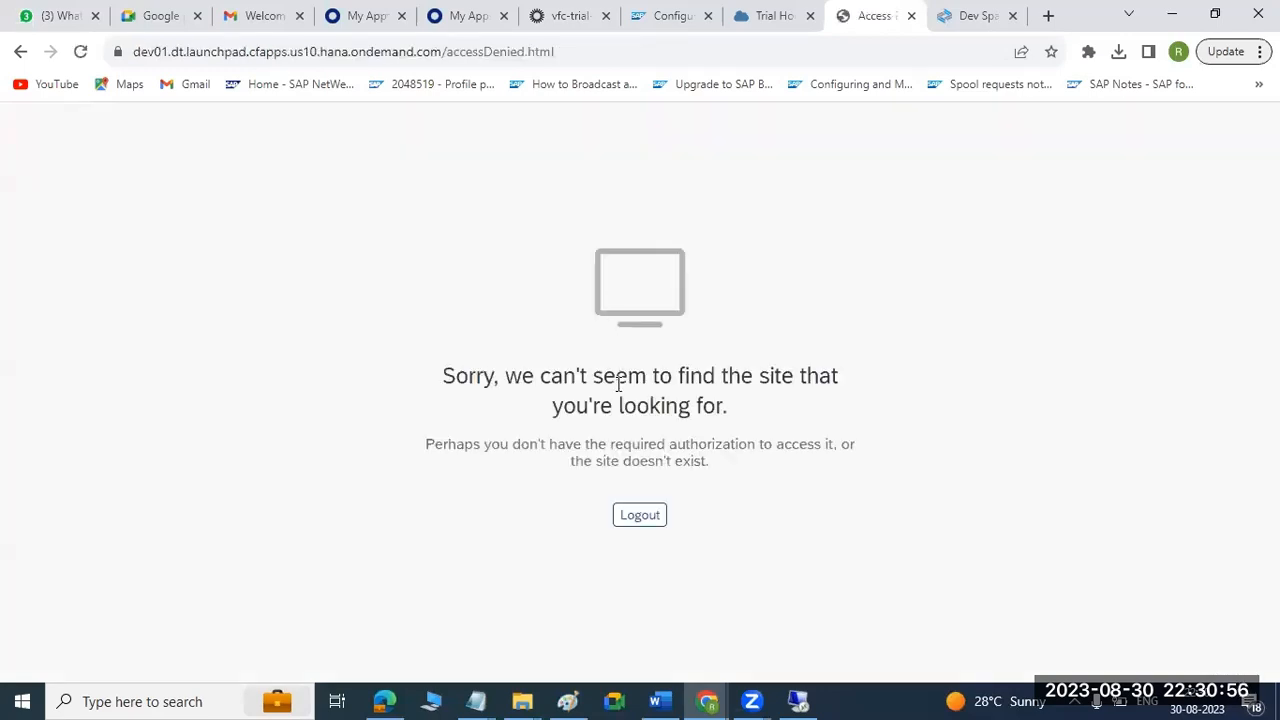
Read the message on the opened Work Zone page and examine the last part of its address.
drag(618, 381, 688, 462)
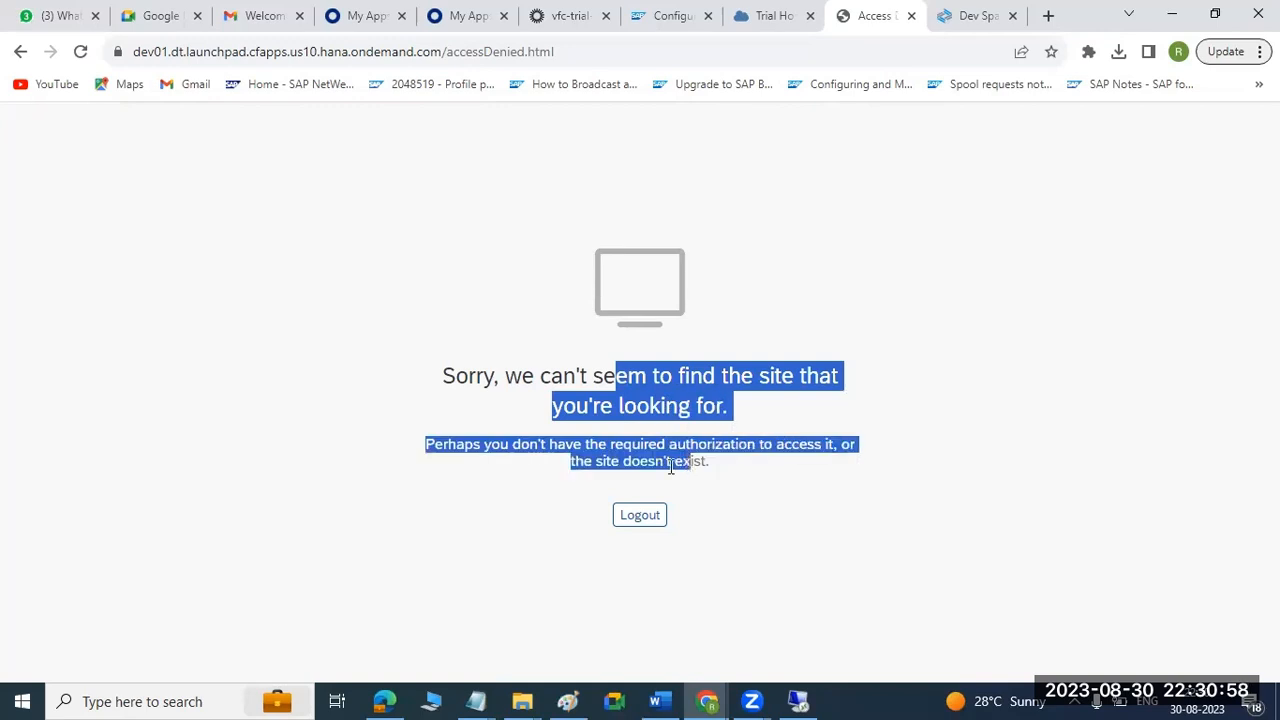
click(567, 465)
drag(583, 450, 709, 481)
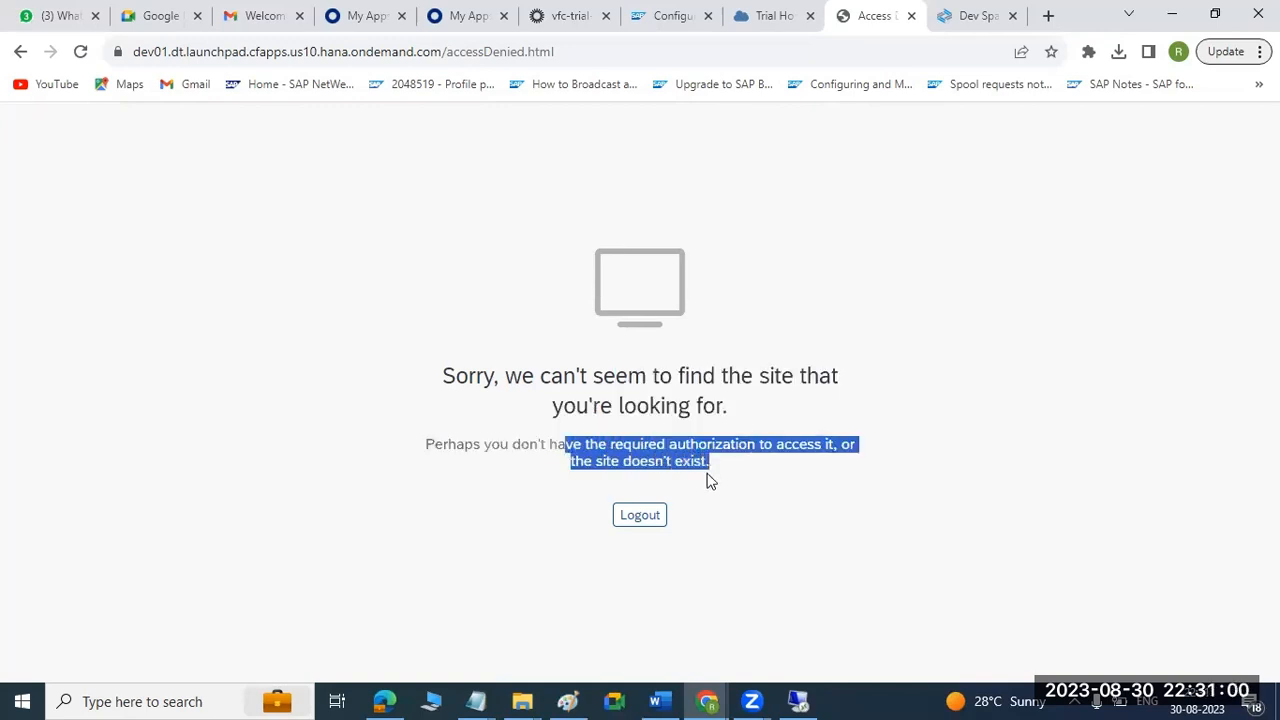
drag(447, 52, 562, 52)
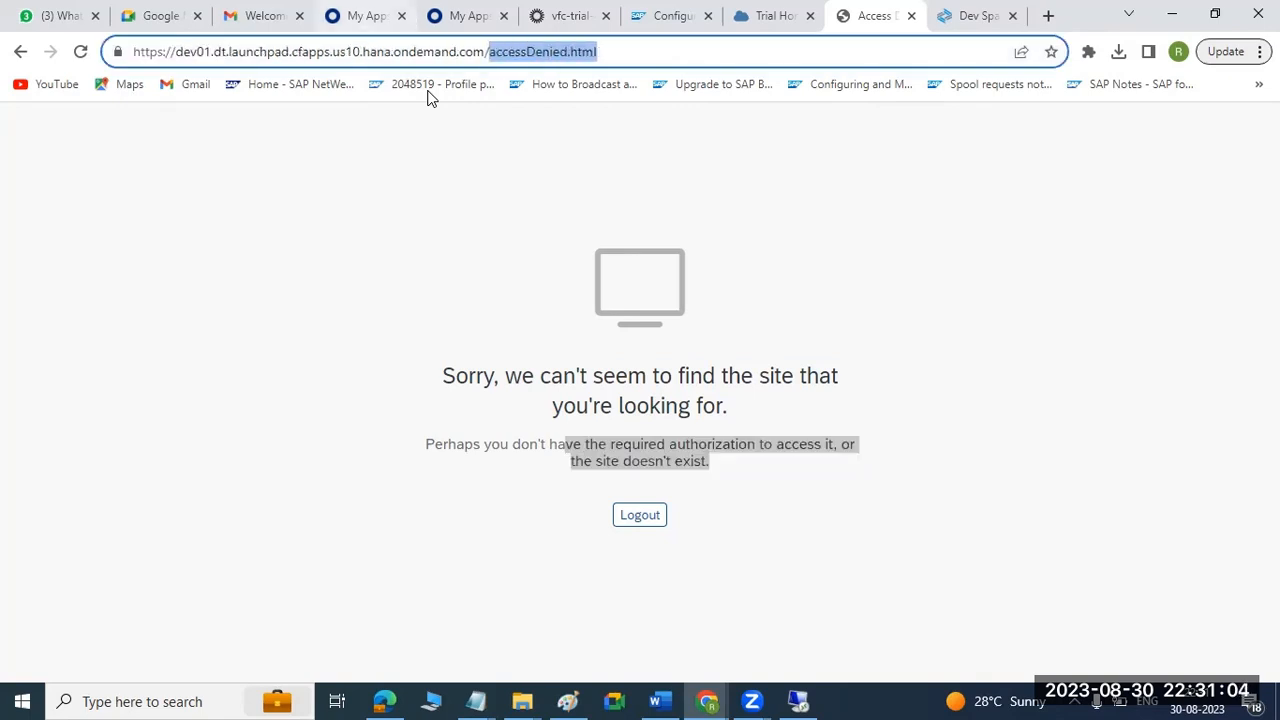
Open the role collections of the dev01 subaccount user whose identity provider is OKTA -DEV01 BTP.
click(770, 15)
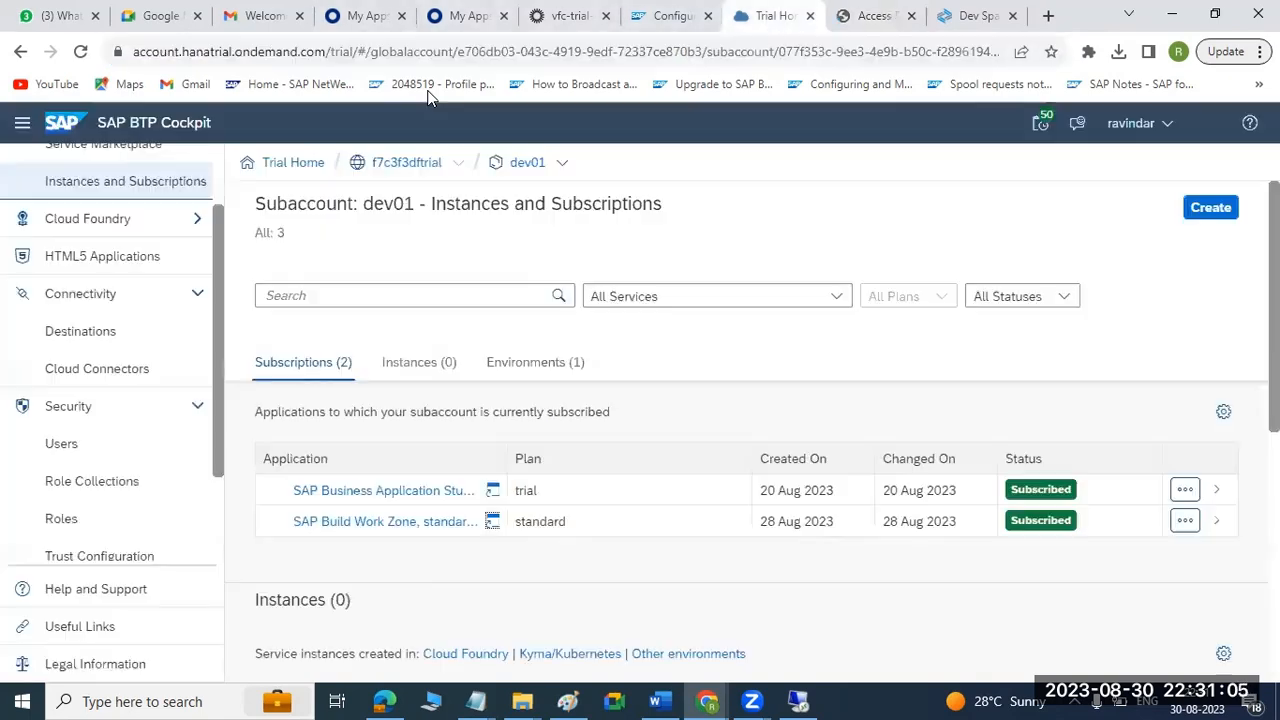
click(60, 448)
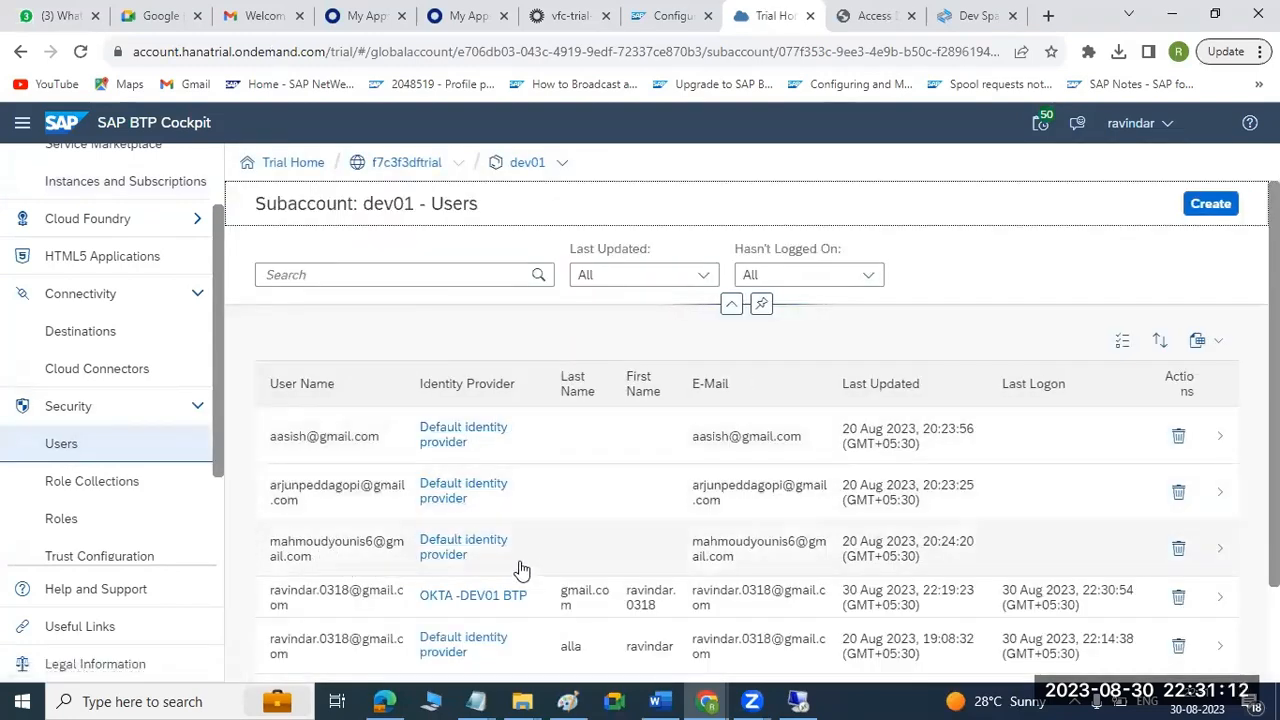
click(323, 605)
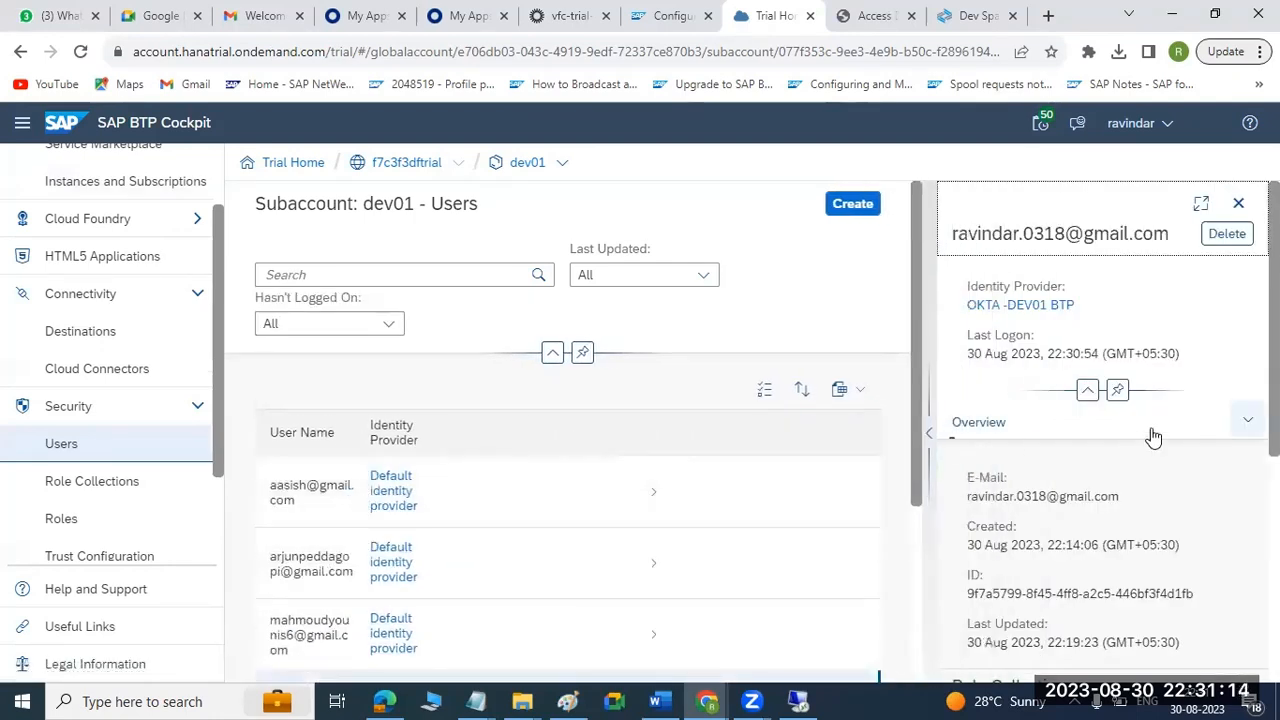
click(1247, 421)
click(1071, 492)
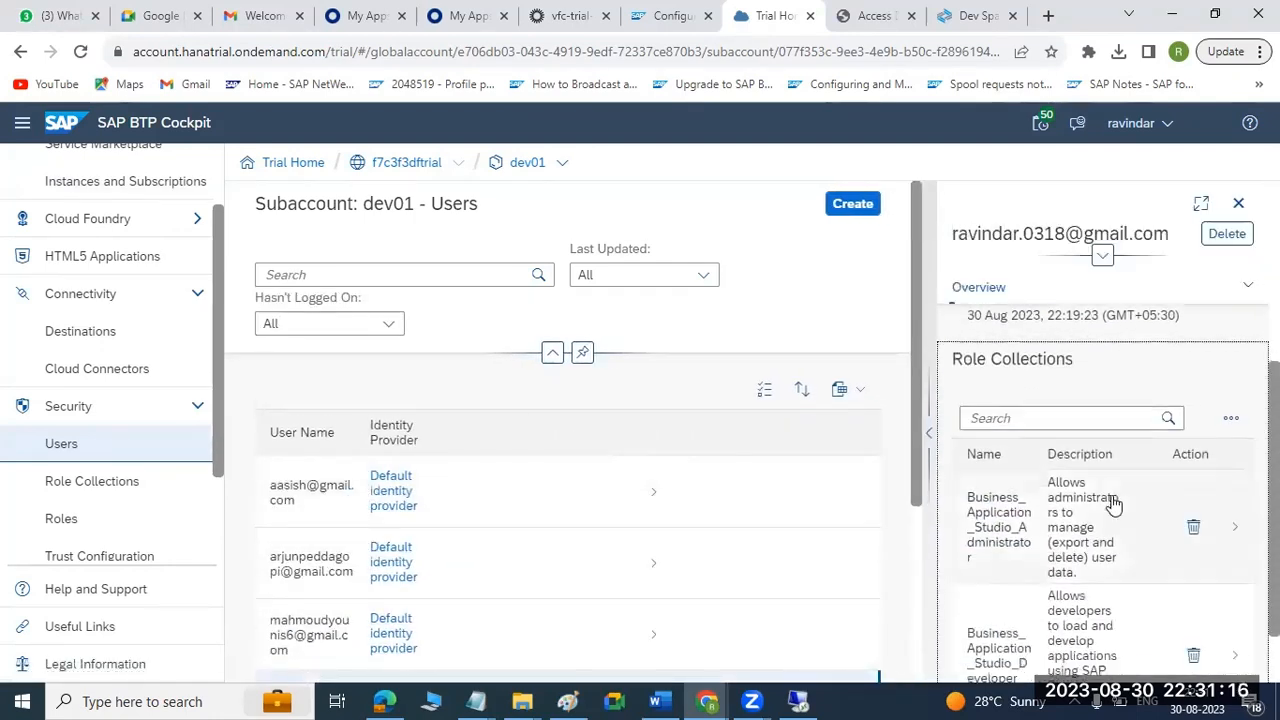
Assign the Launchpad_Admin role collection to the Okta user.
click(1229, 381)
click(1160, 416)
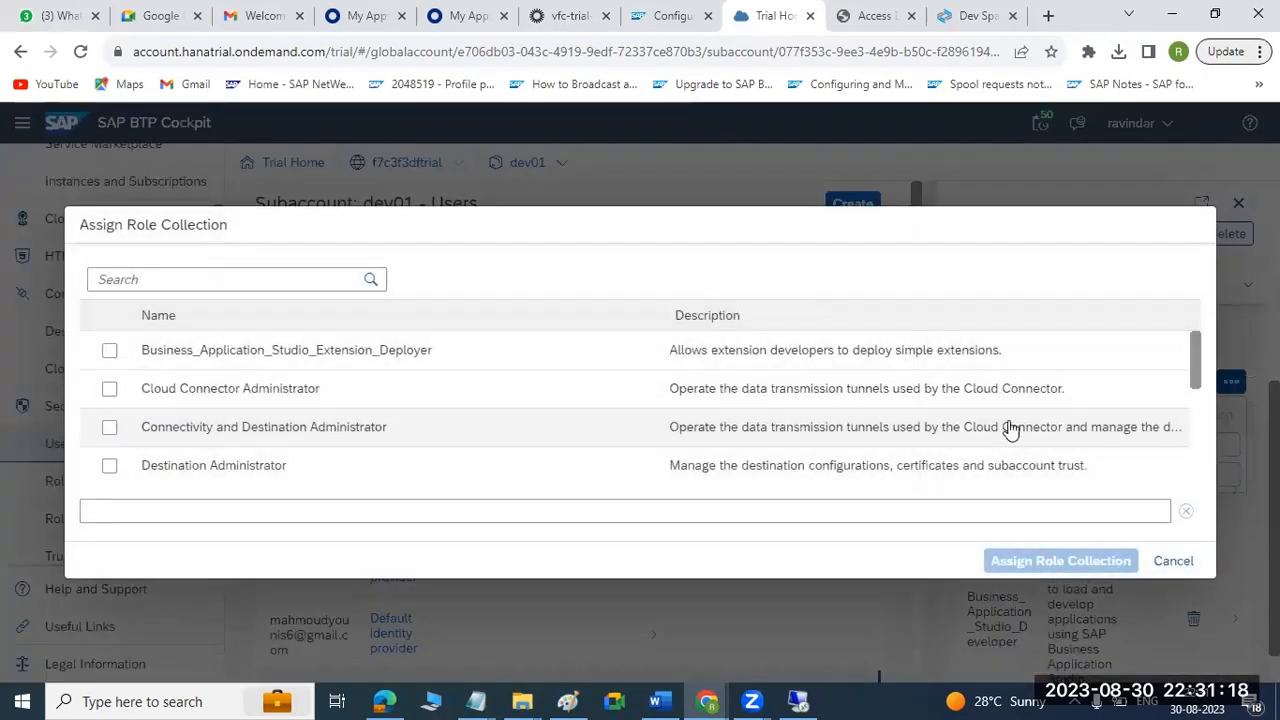
scroll(120, 437, down, 1)
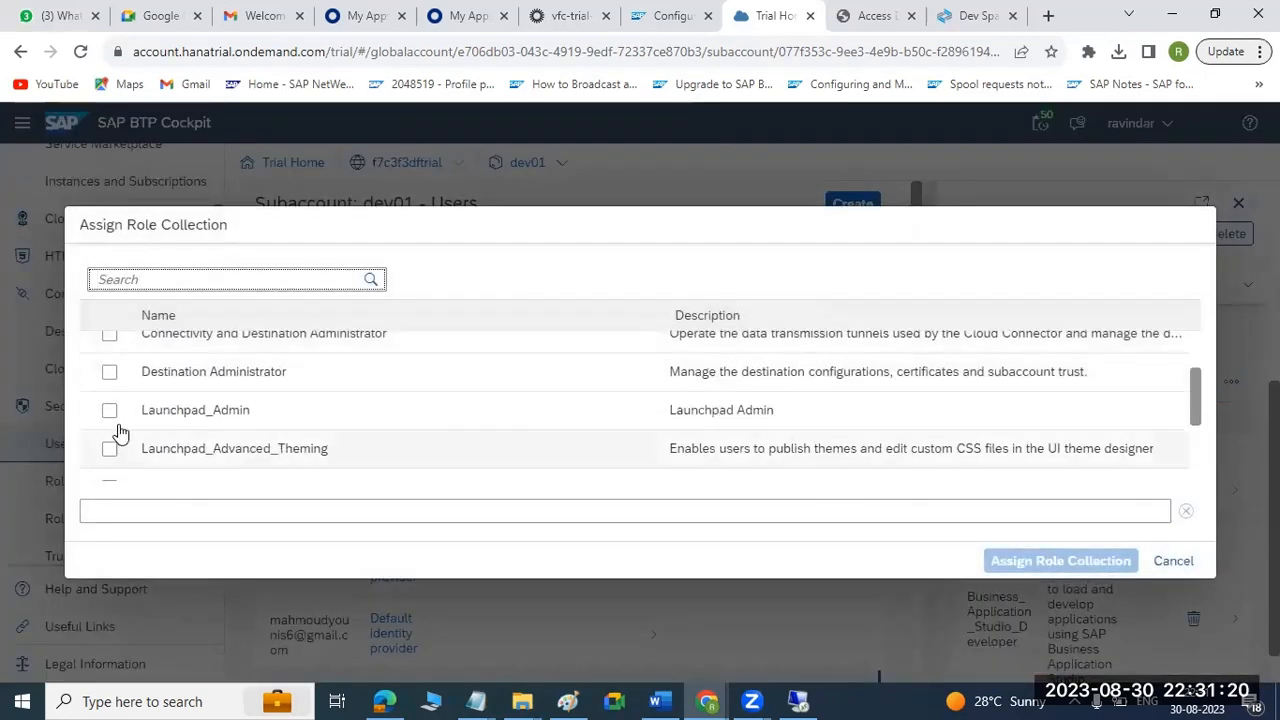
click(109, 413)
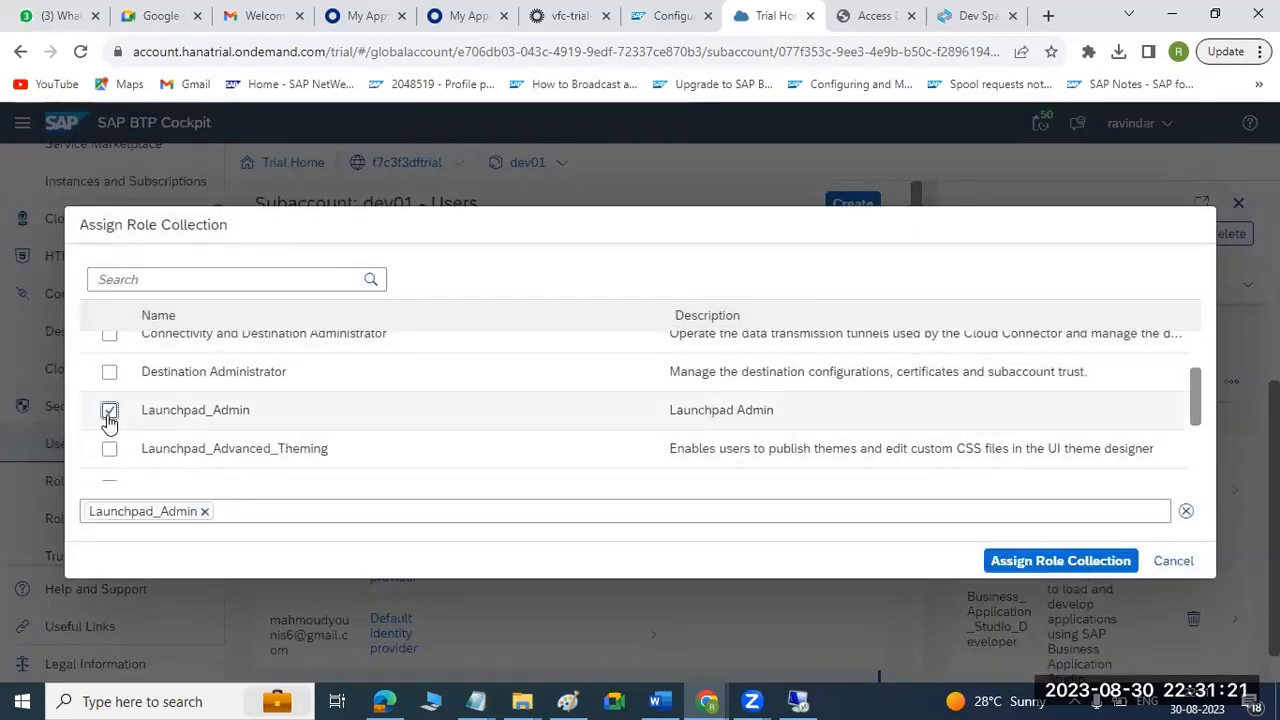
click(1049, 561)
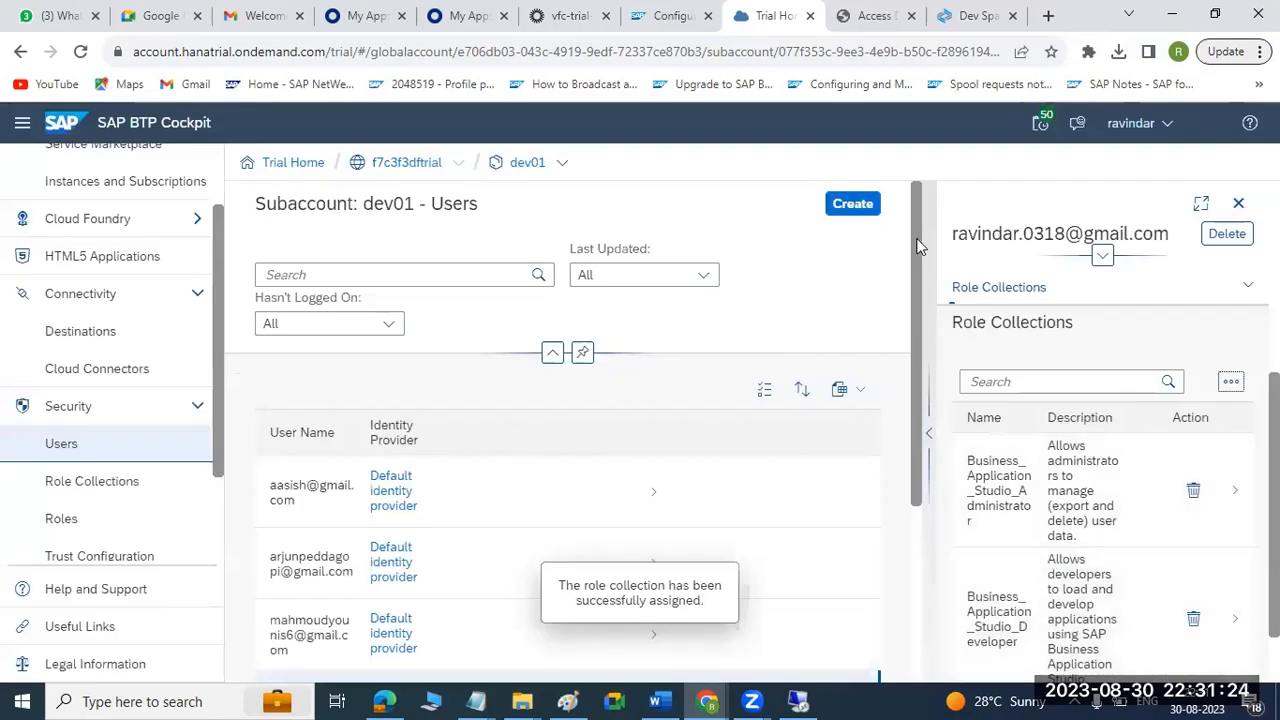
Reload the Work Zone access-denied page, log out, and sign in again with OKTA IDP LOGIN.
click(875, 15)
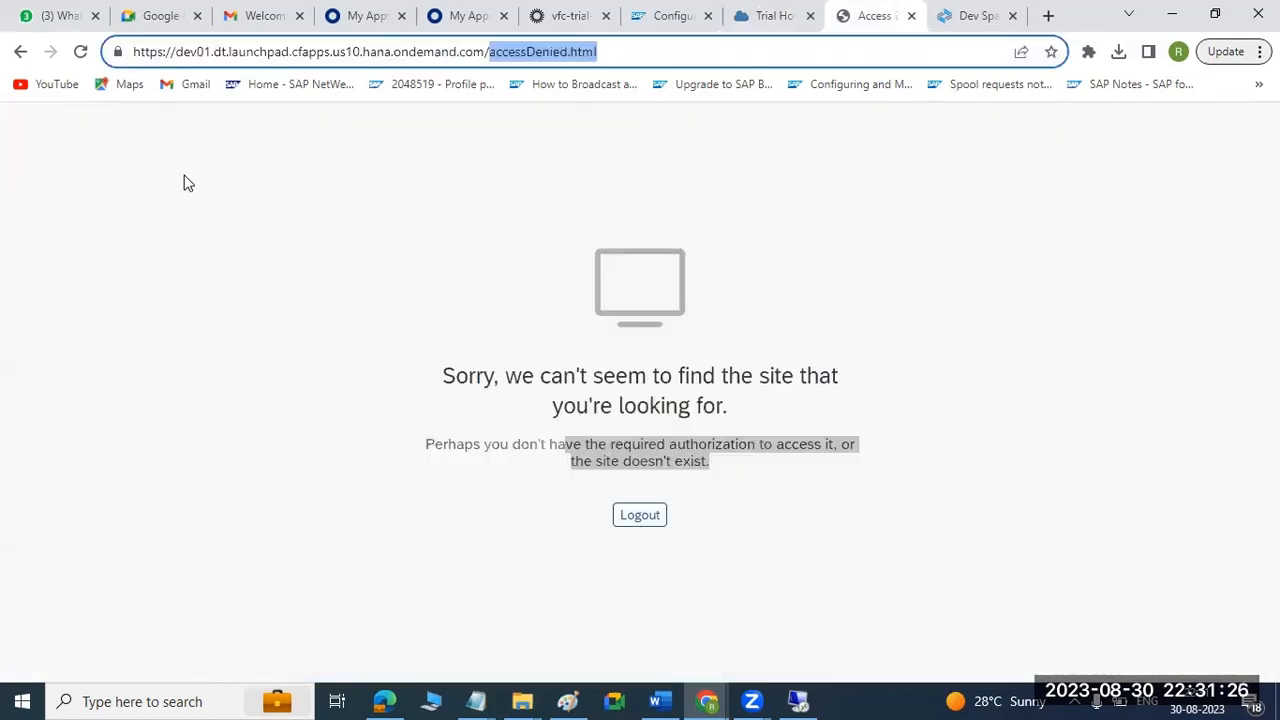
click(80, 53)
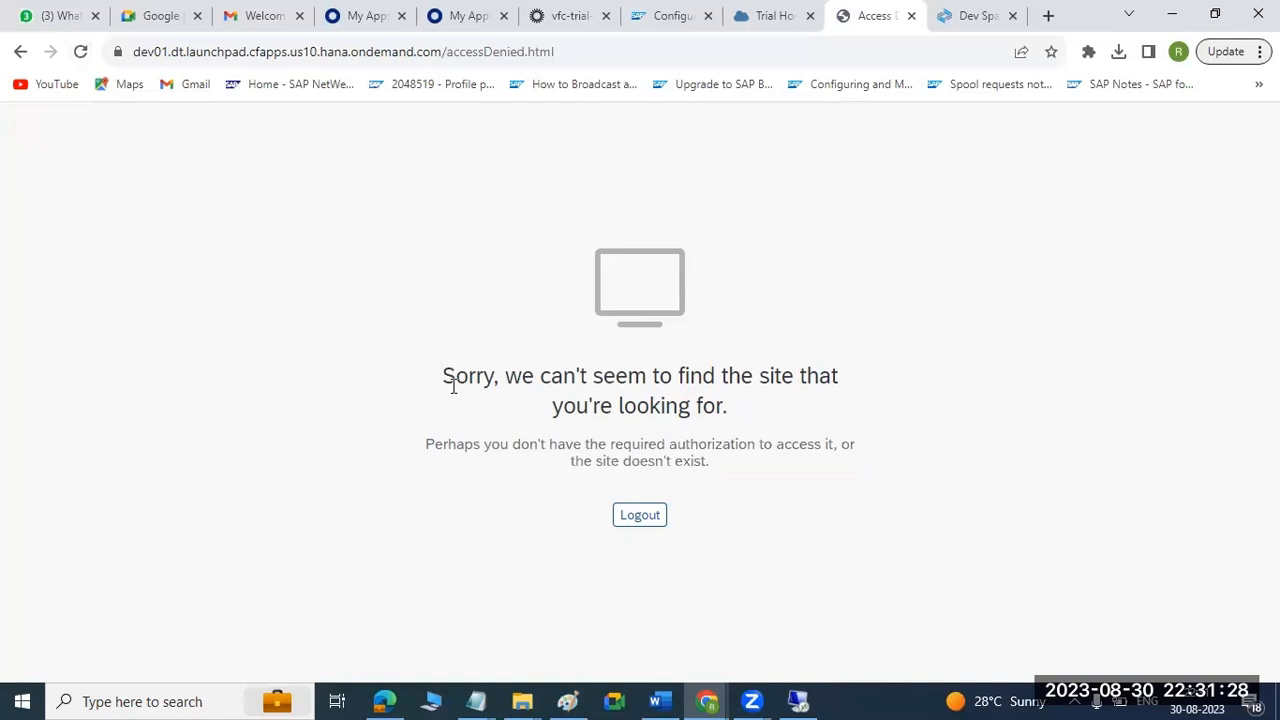
click(630, 517)
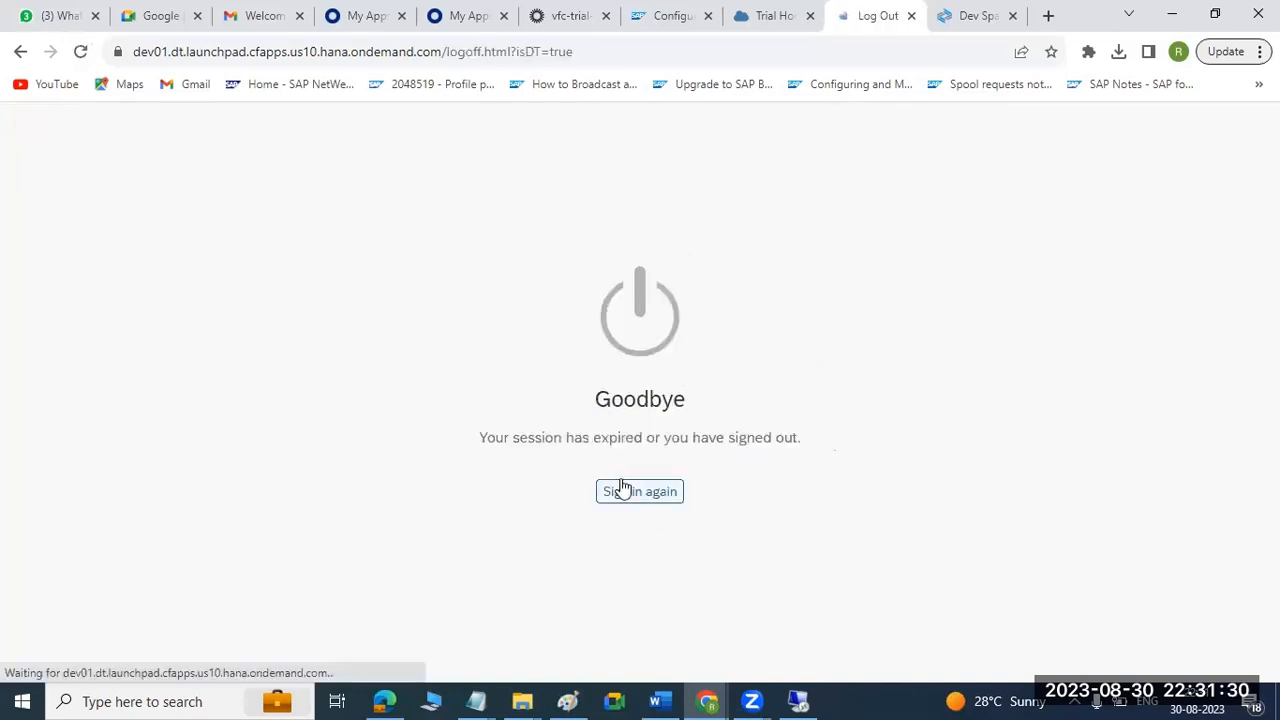
click(640, 494)
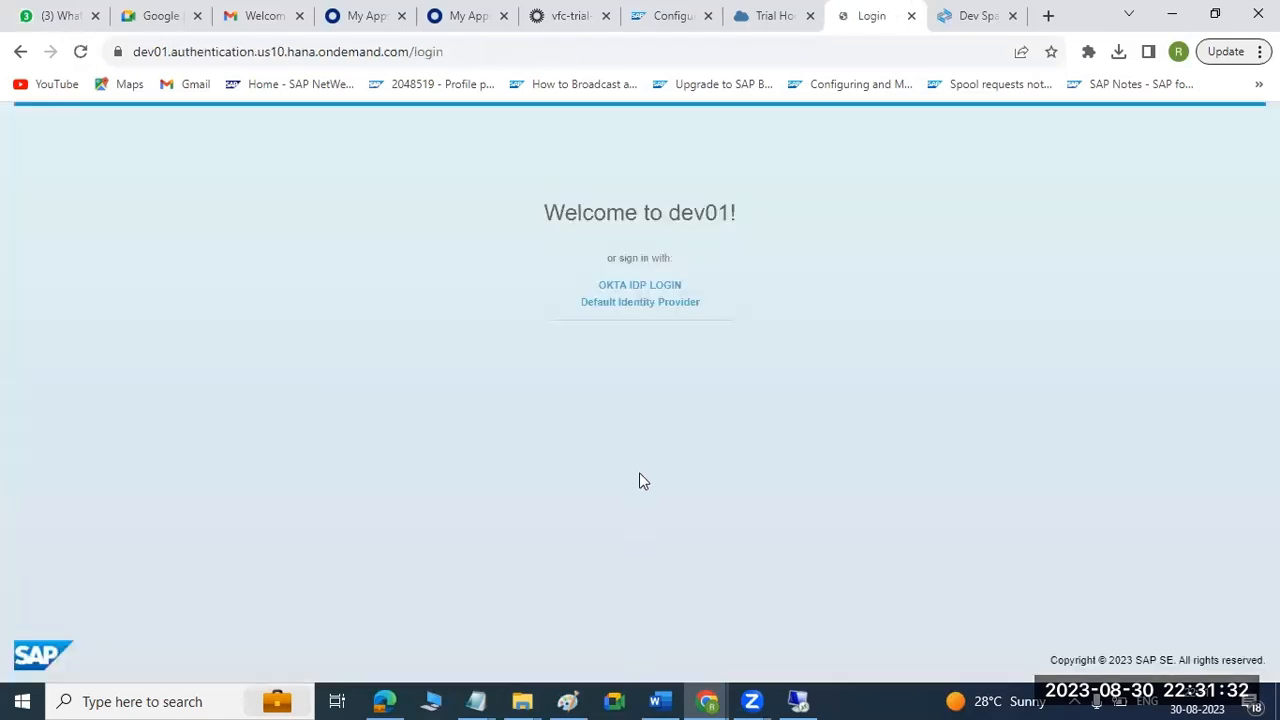
click(615, 289)
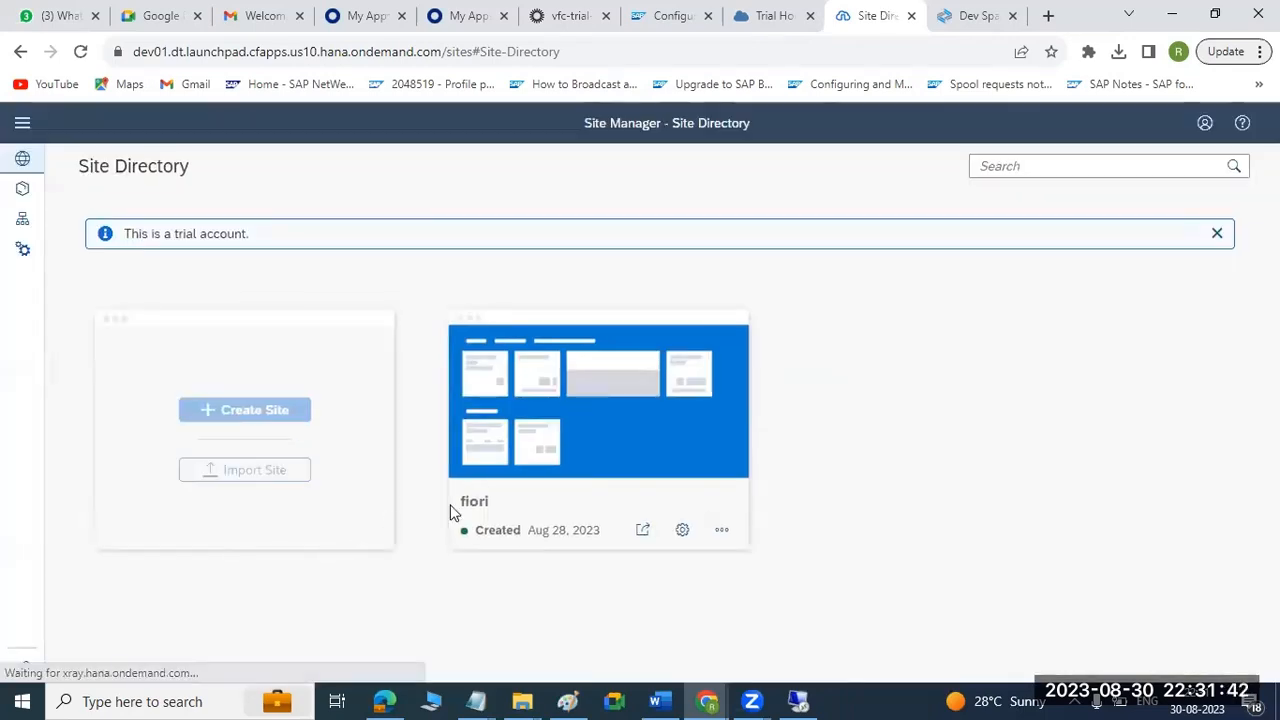
Open the fiori site from the Site Directory and load its address in a new incognito window.
click(643, 530)
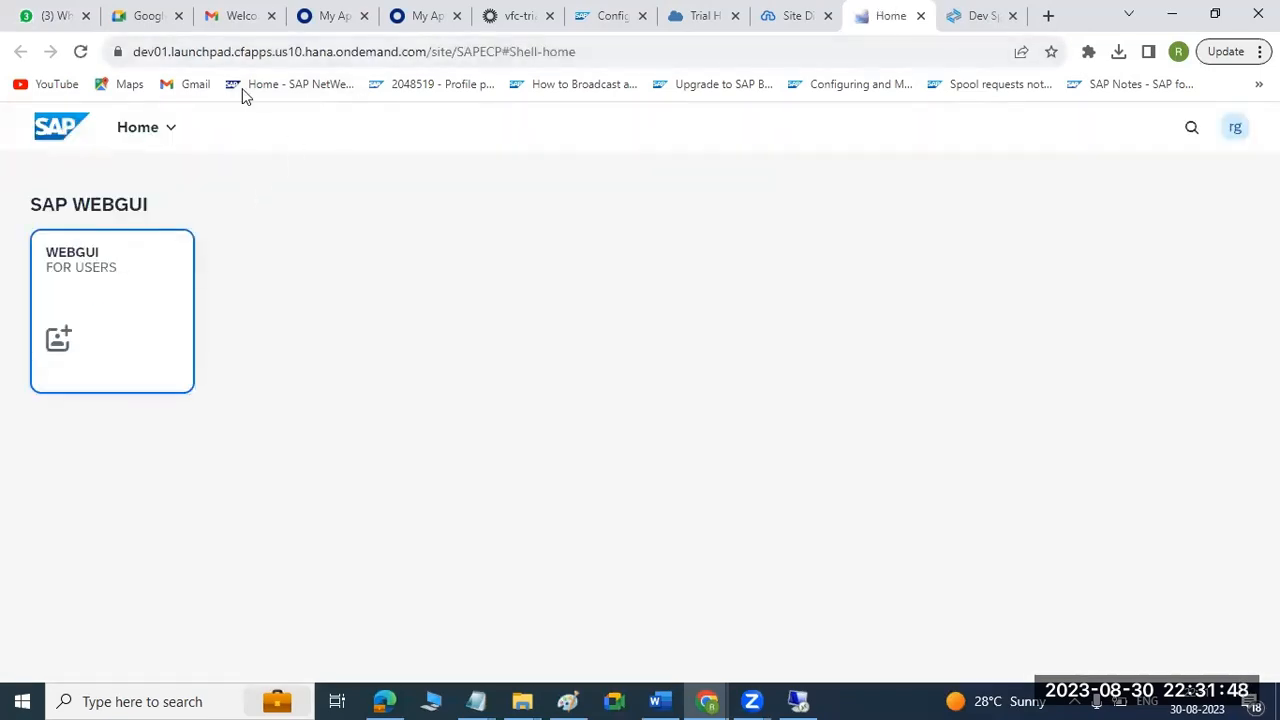
key(ctrl+l)
key(ctrl+c)
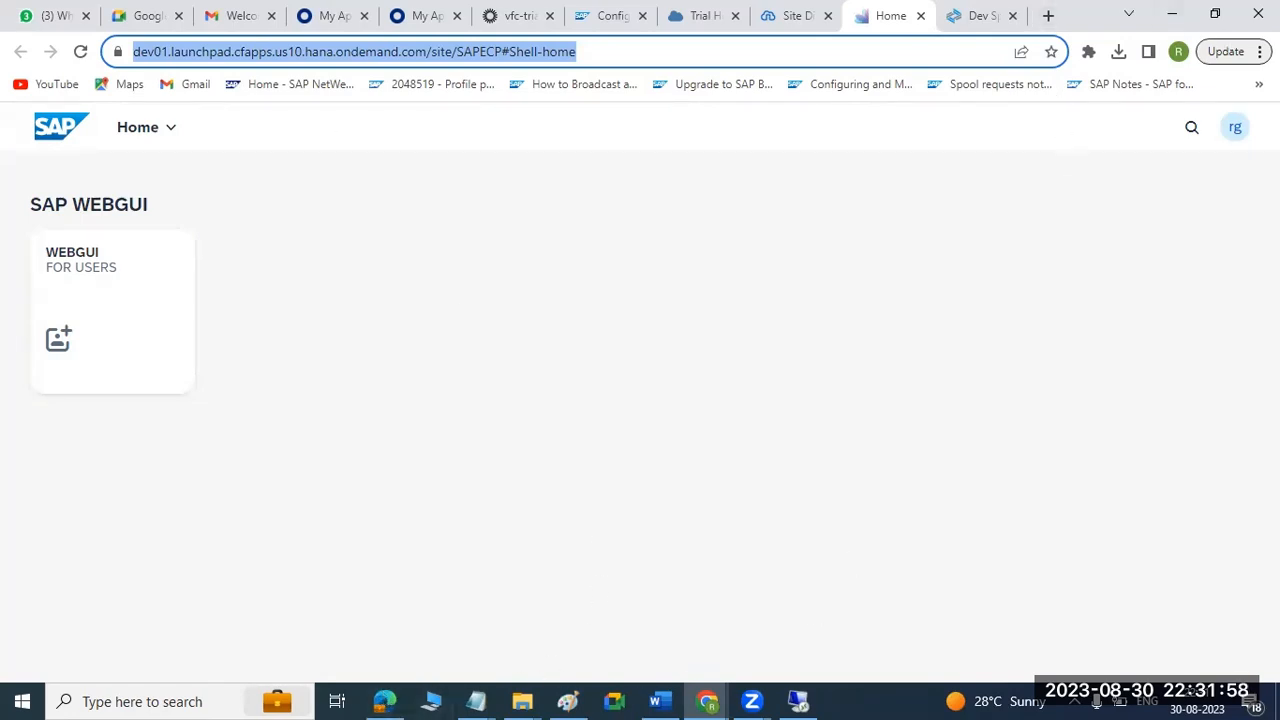
click(1260, 51)
click(1086, 158)
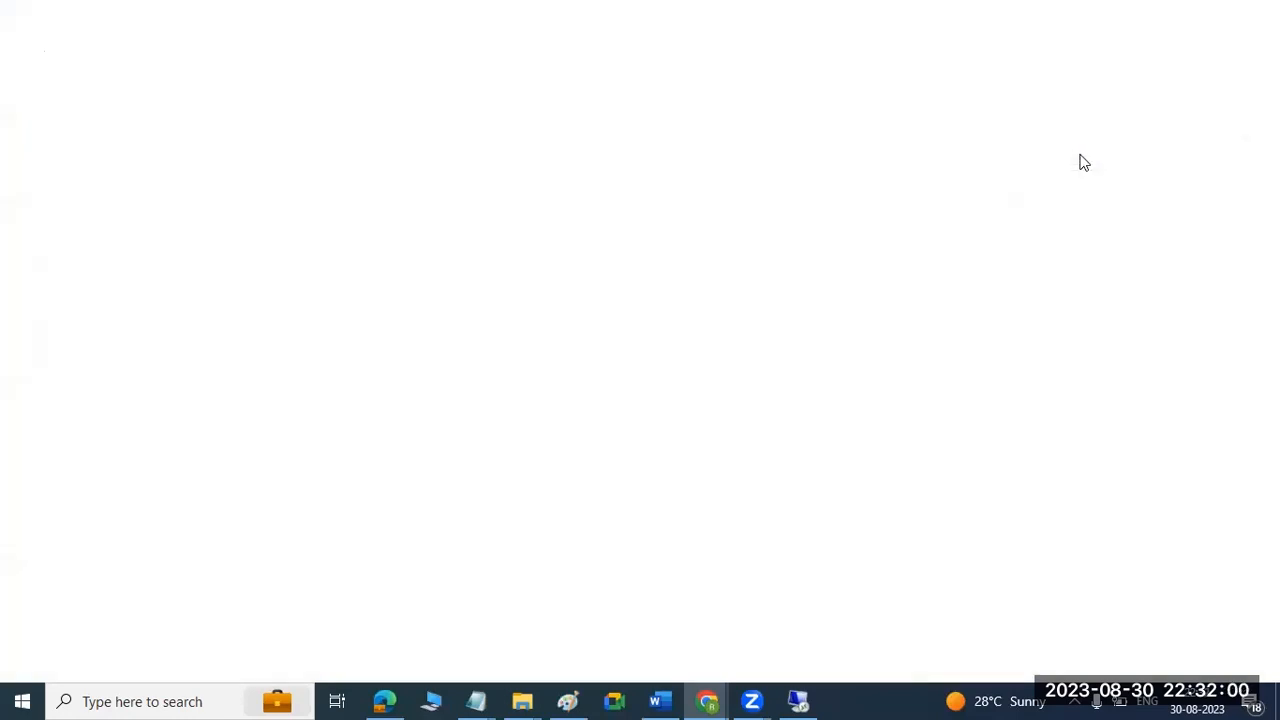
key(ctrl+v)
key(Return)
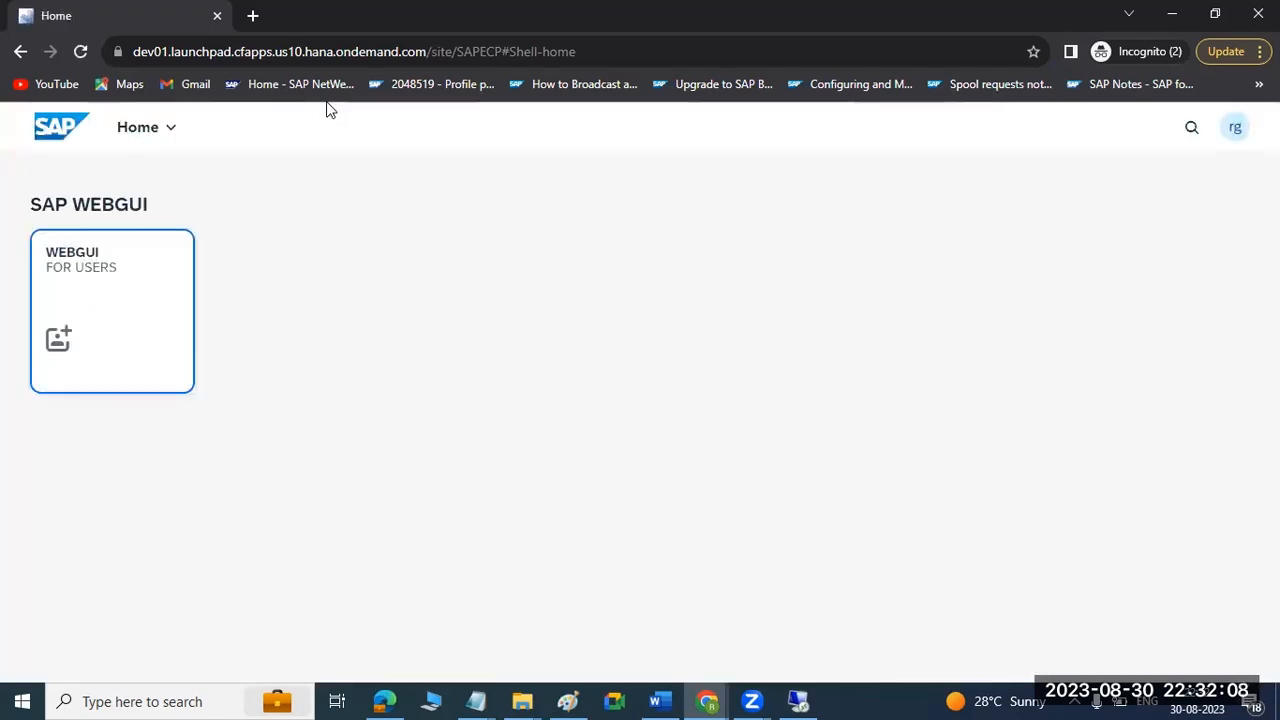
Launch the WEBGUI tile from the incognito site's home page and close the page it opens.
click(146, 313)
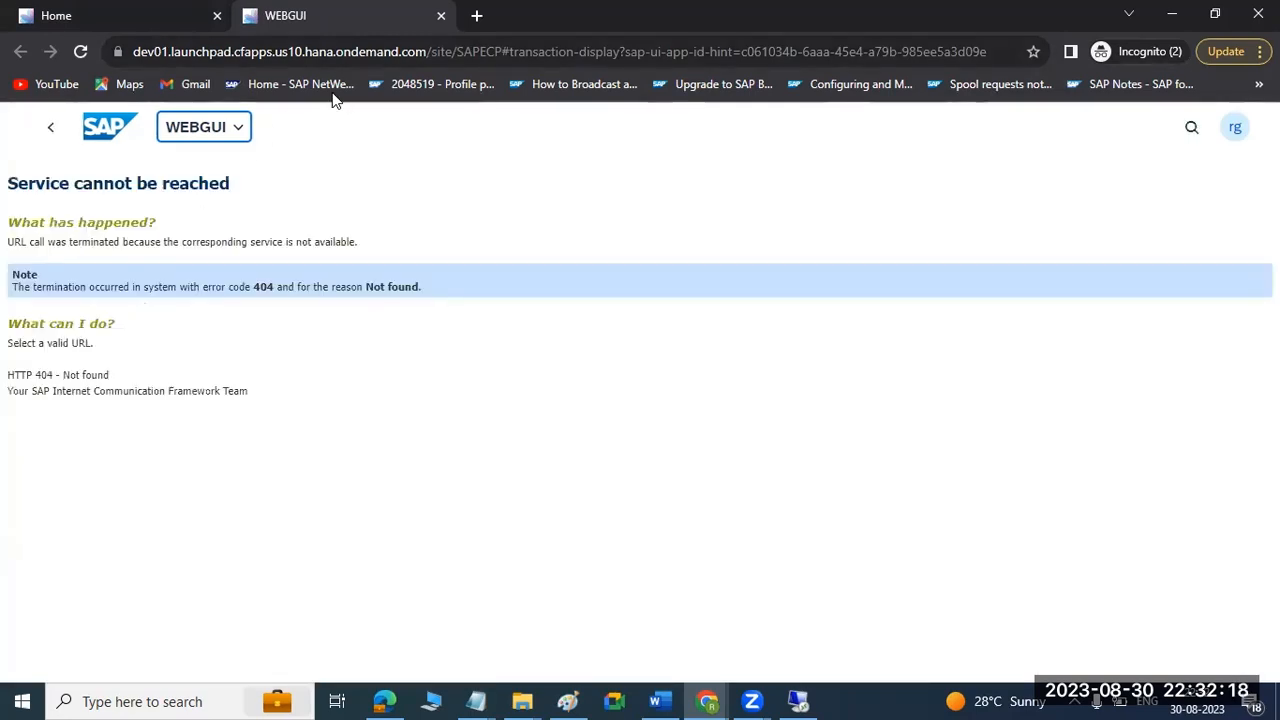
click(441, 15)
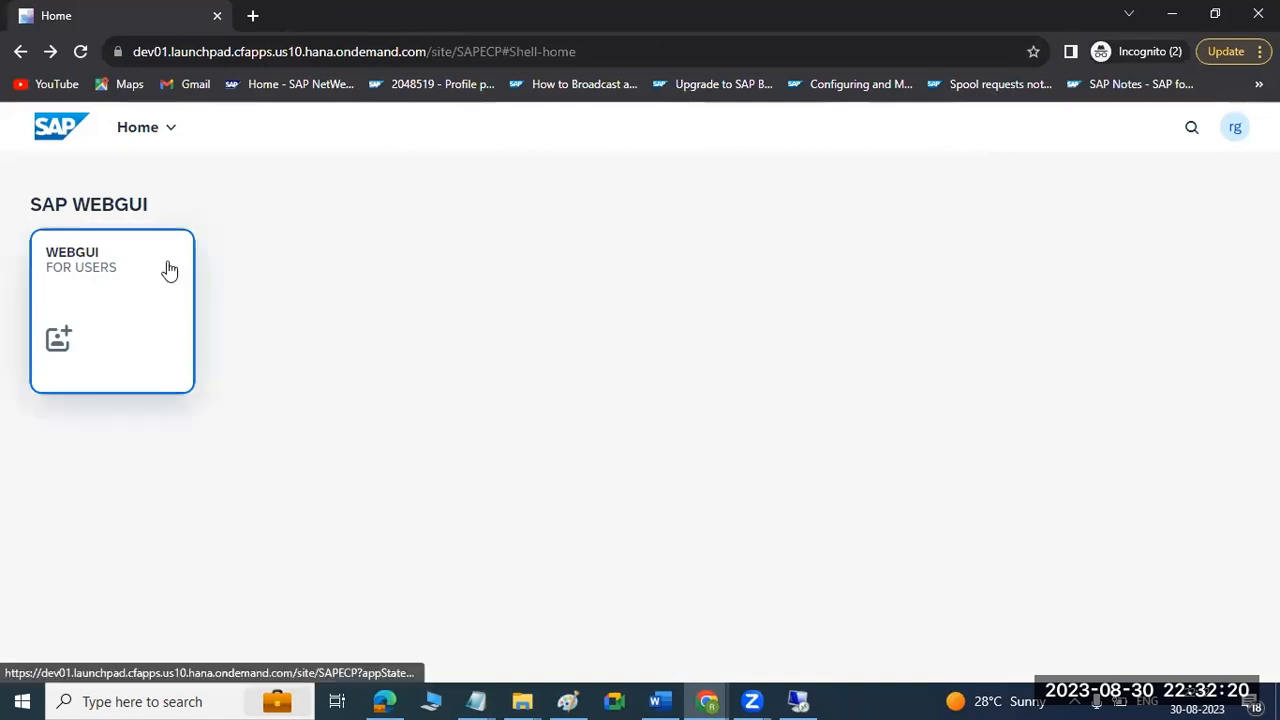
mouse_move(707, 699)
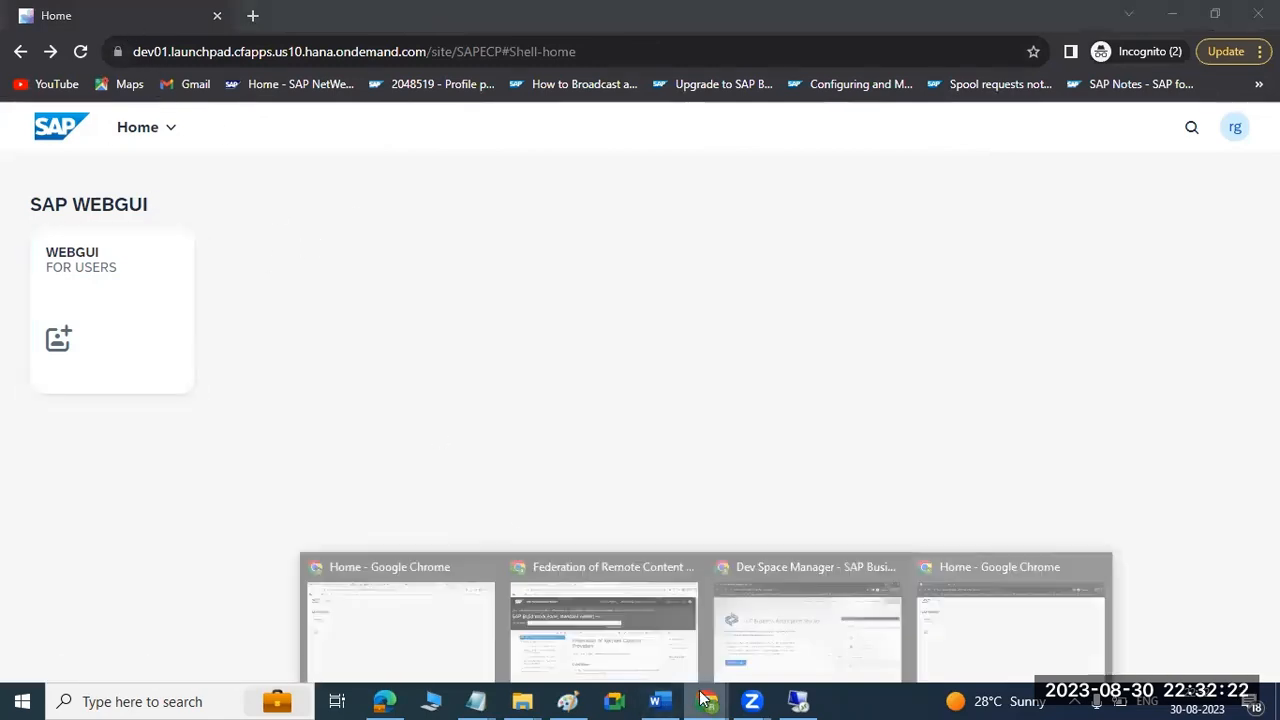
click(771, 662)
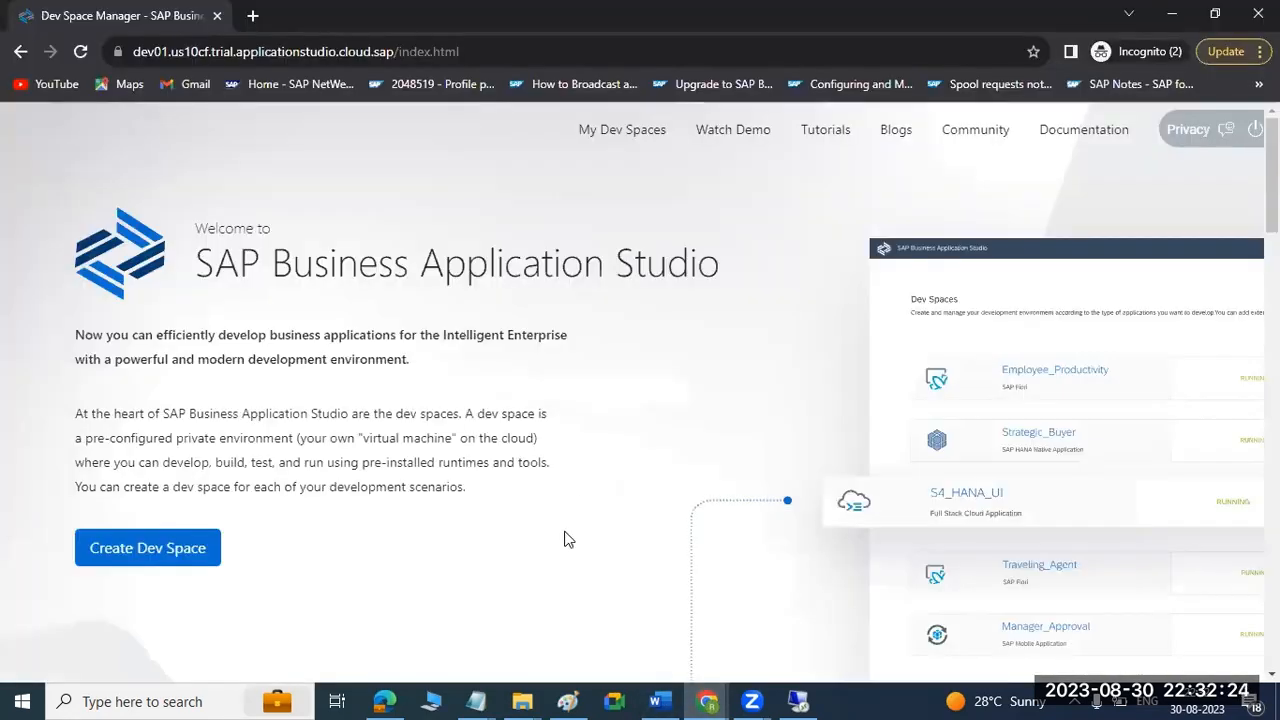
mouse_move(707, 700)
click(410, 603)
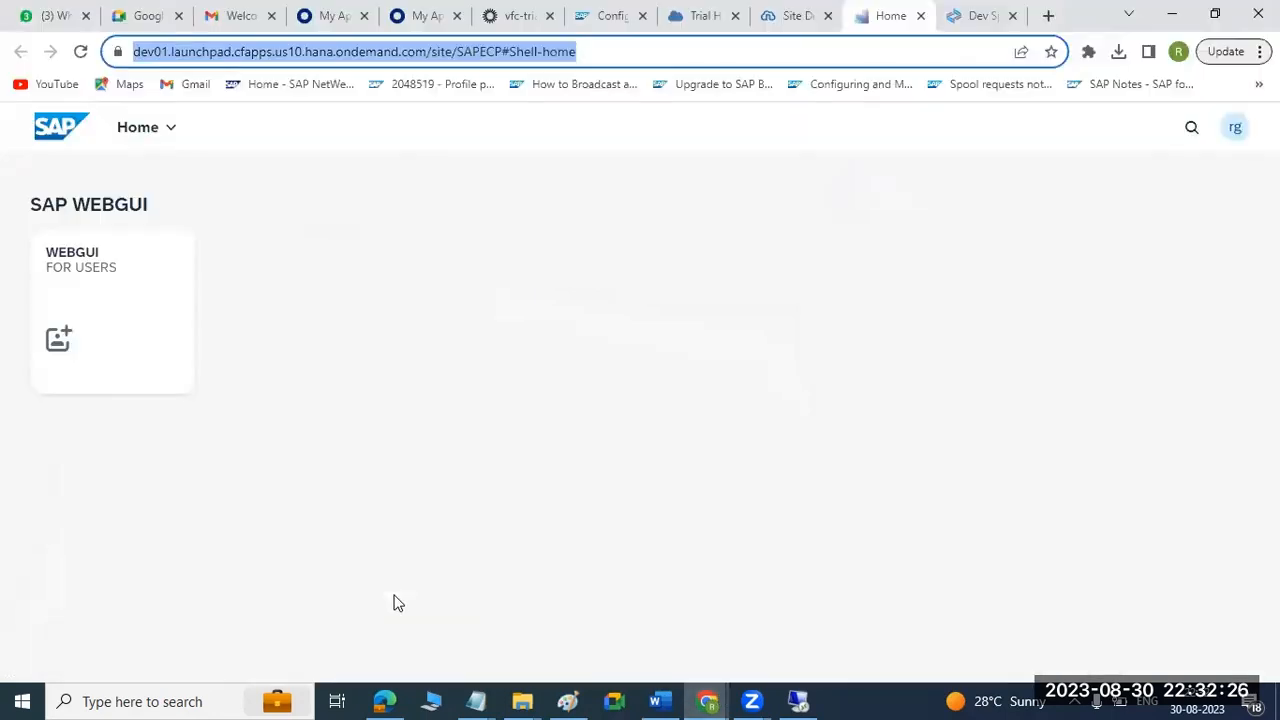
click(706, 13)
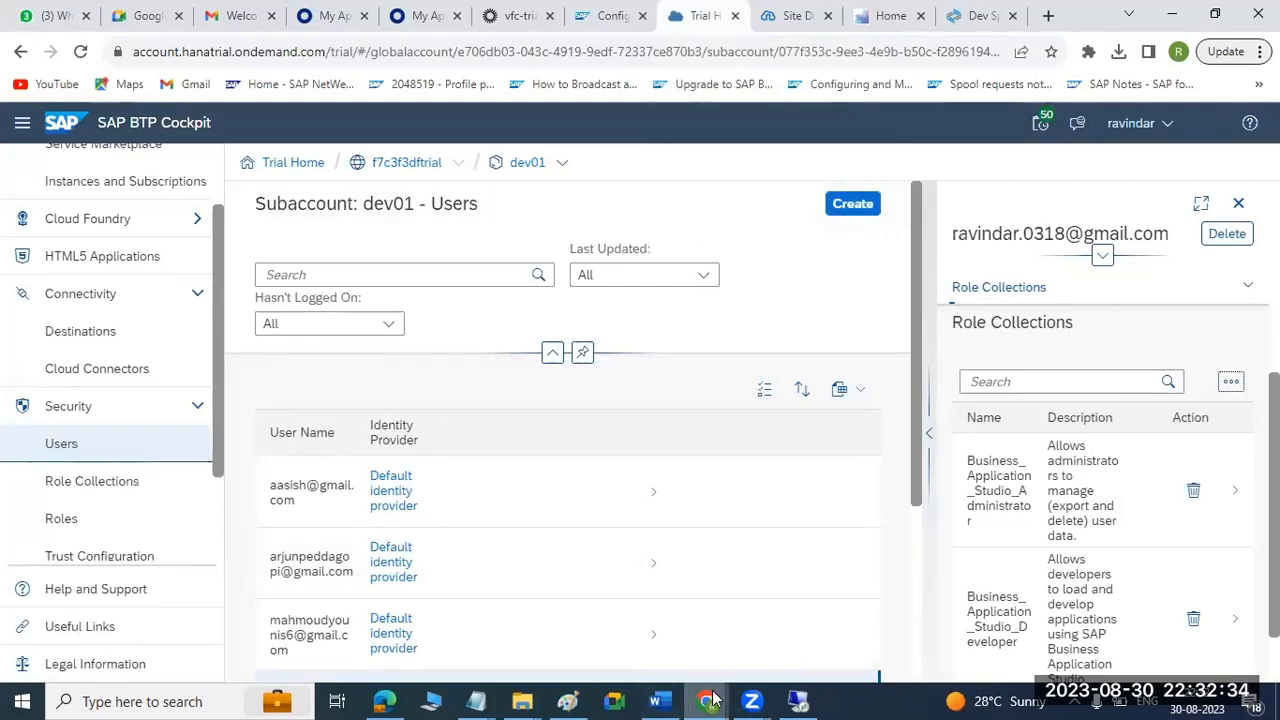
mouse_move(707, 701)
click(962, 632)
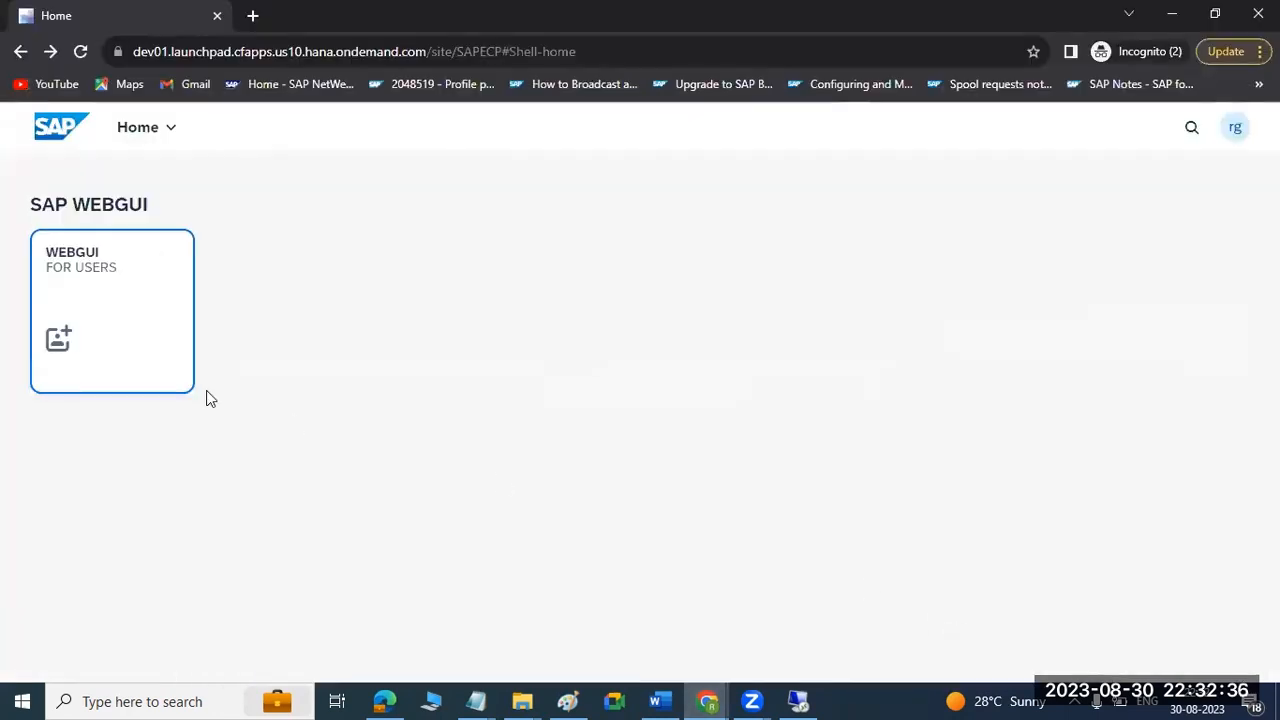
mouse_move(707, 701)
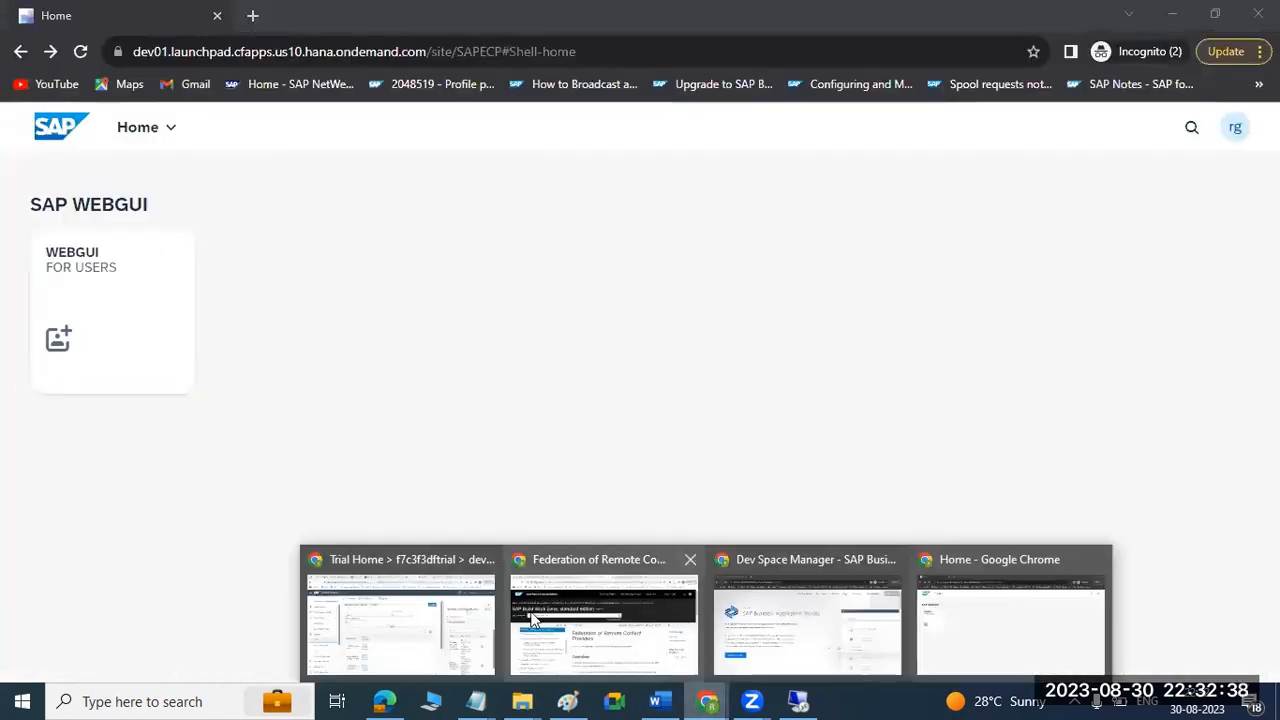
Open the dev01 subaccount overview in BTP Cockpit and highlight its Tenant ID for comparison.
click(410, 615)
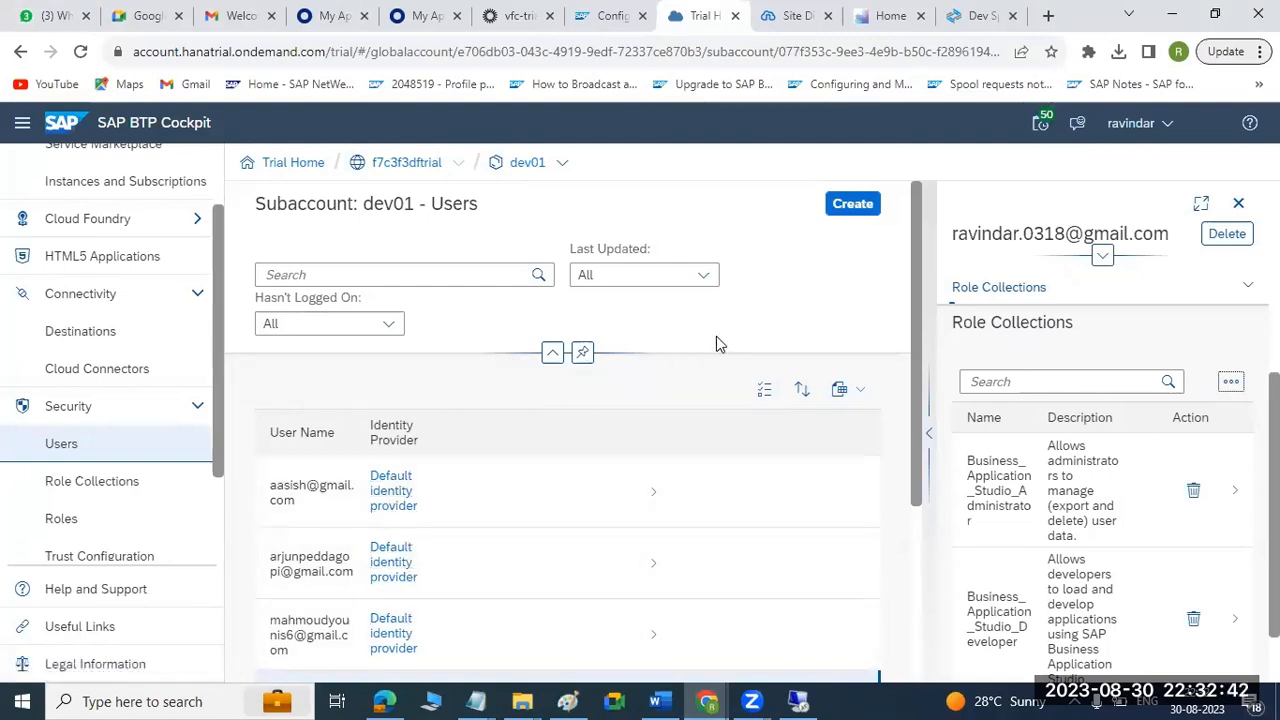
scroll(155, 393, up, 1)
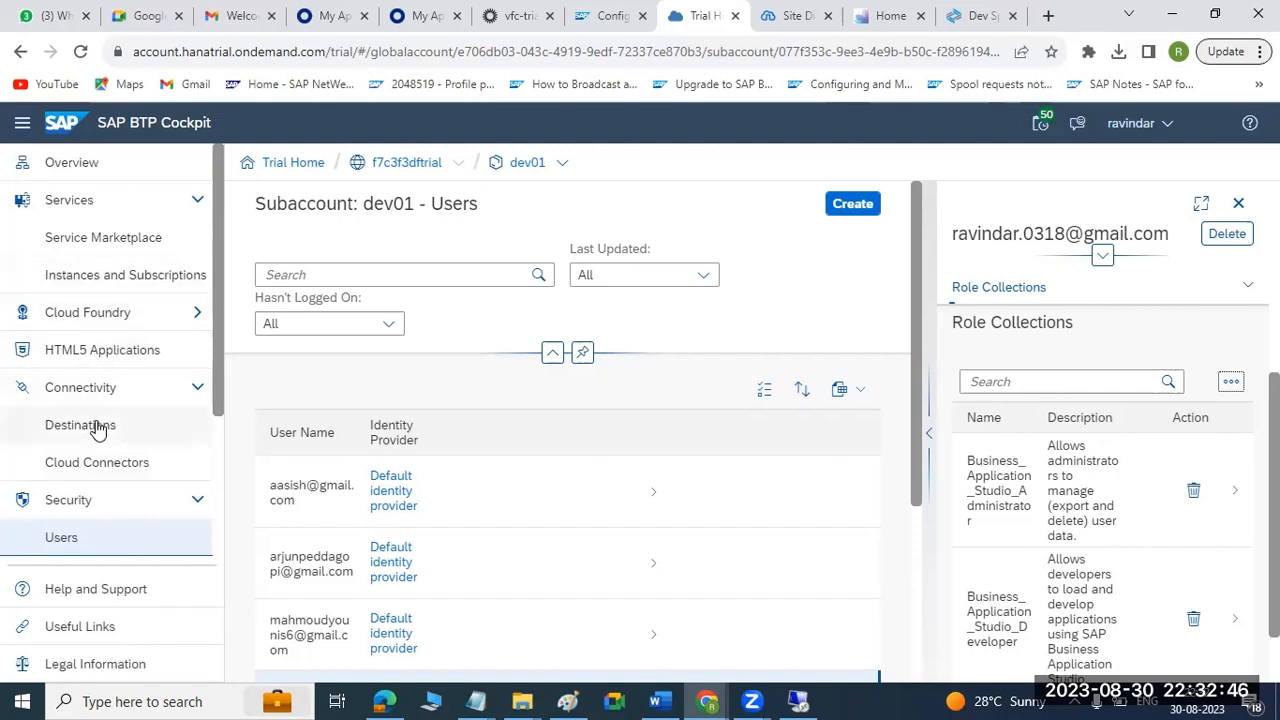
click(530, 166)
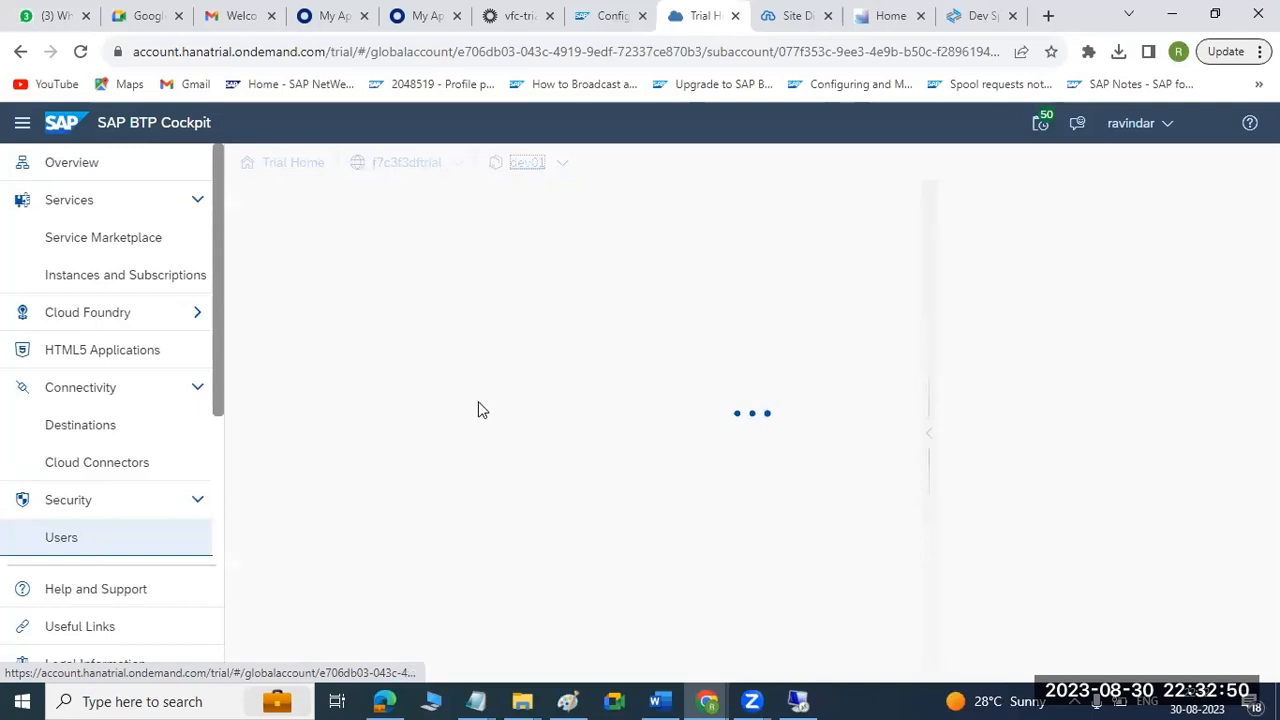
drag(321, 486, 561, 482)
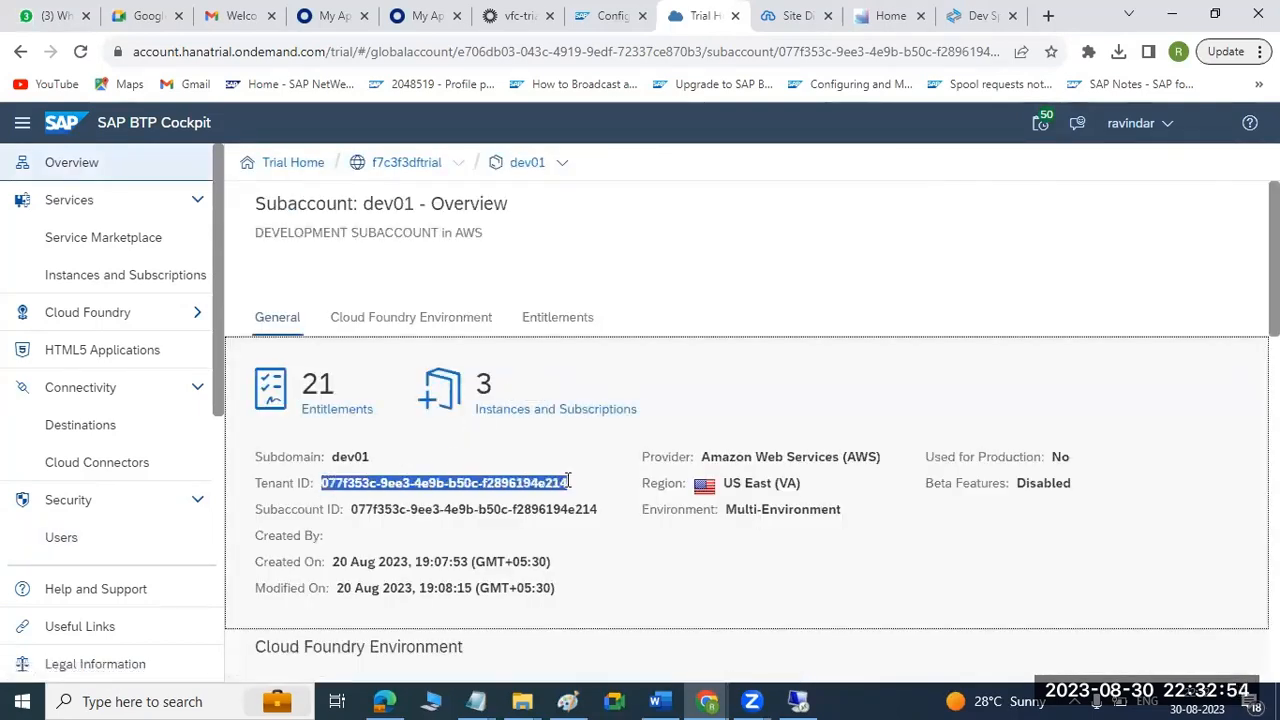
Switch to Cloud Connector Administration on the remote desktop and try to select the subaccount matching the dev01 tenant ID.
click(752, 701)
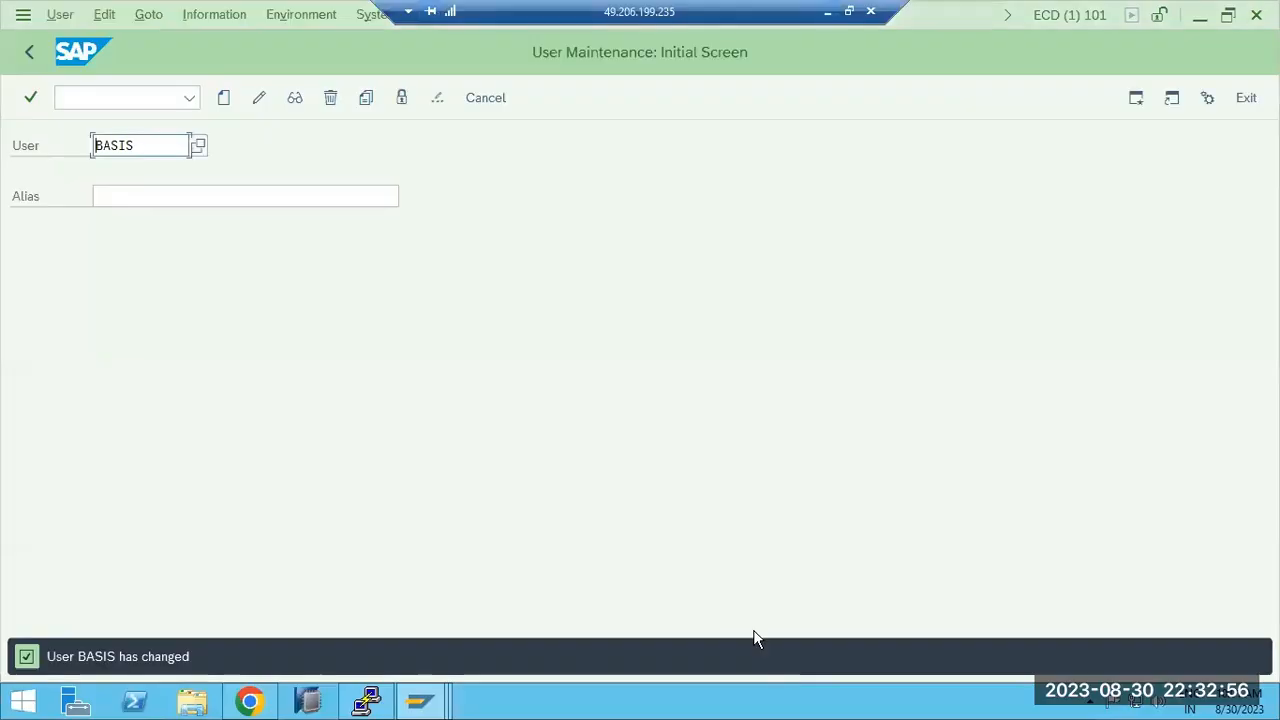
click(262, 698)
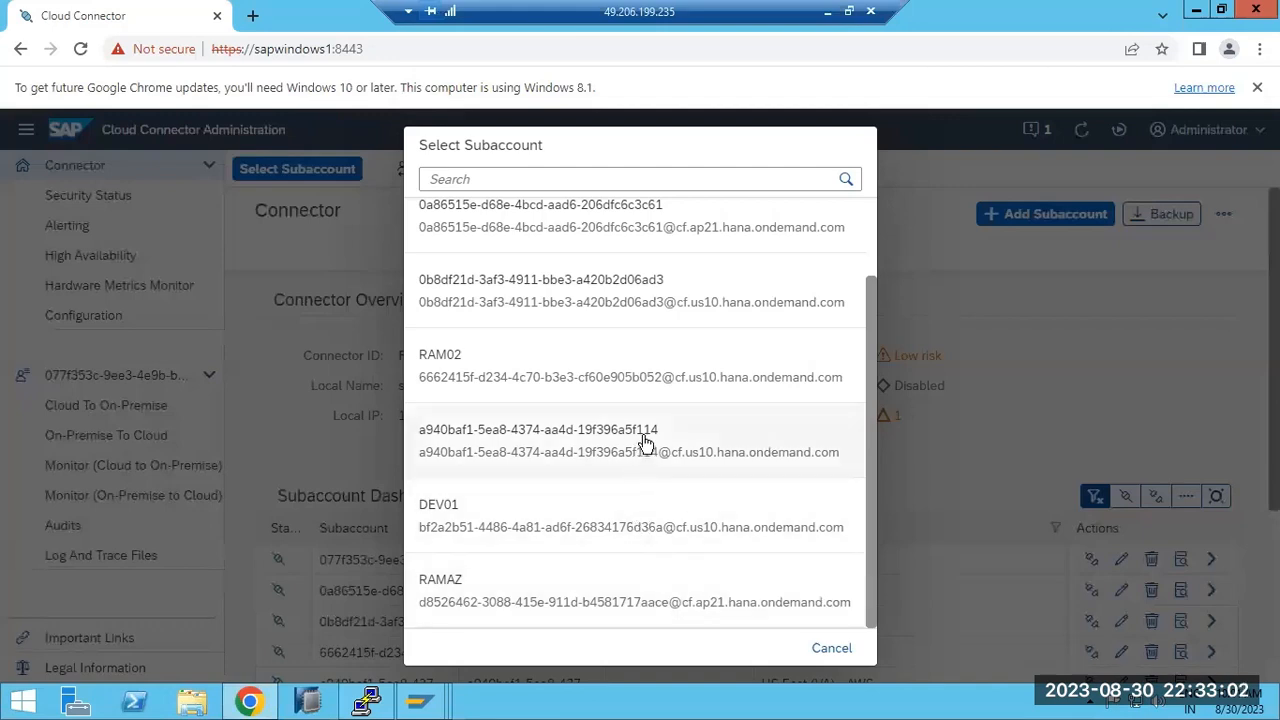
scroll(645, 445, up, 1)
click(556, 249)
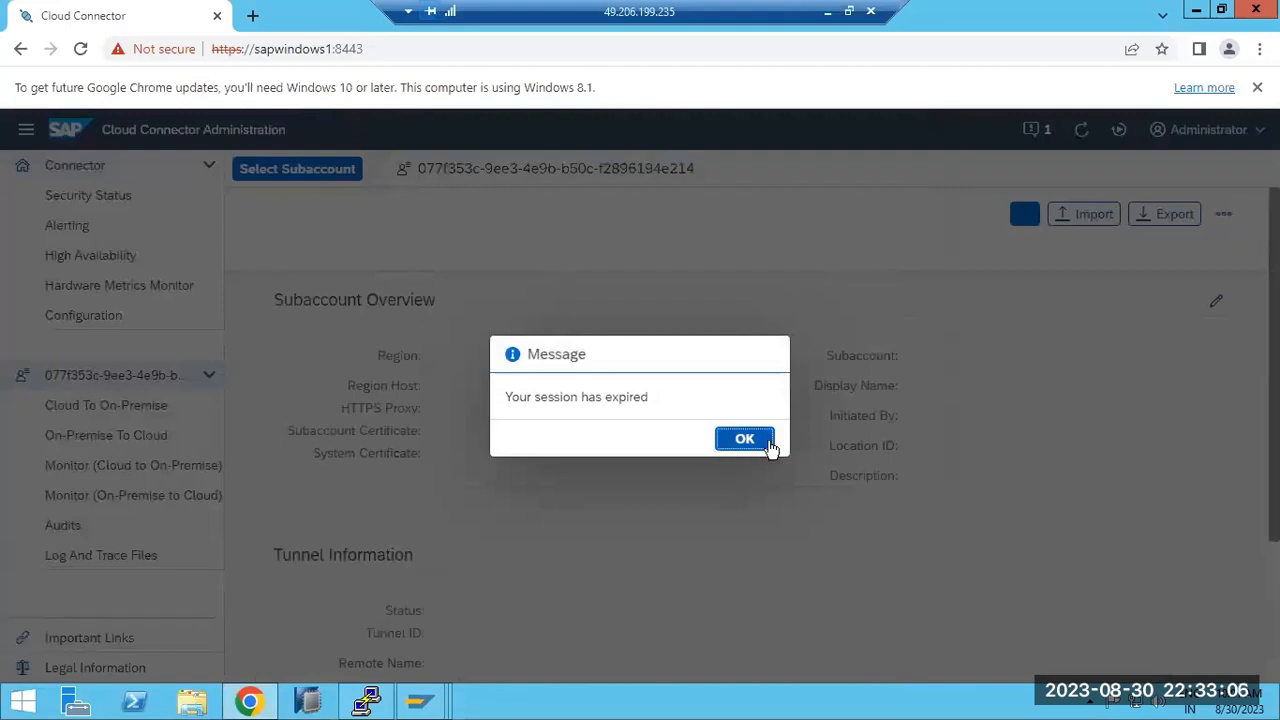
Dismiss the session message and log in to Cloud Connector as Administrator with the account password.
click(765, 443)
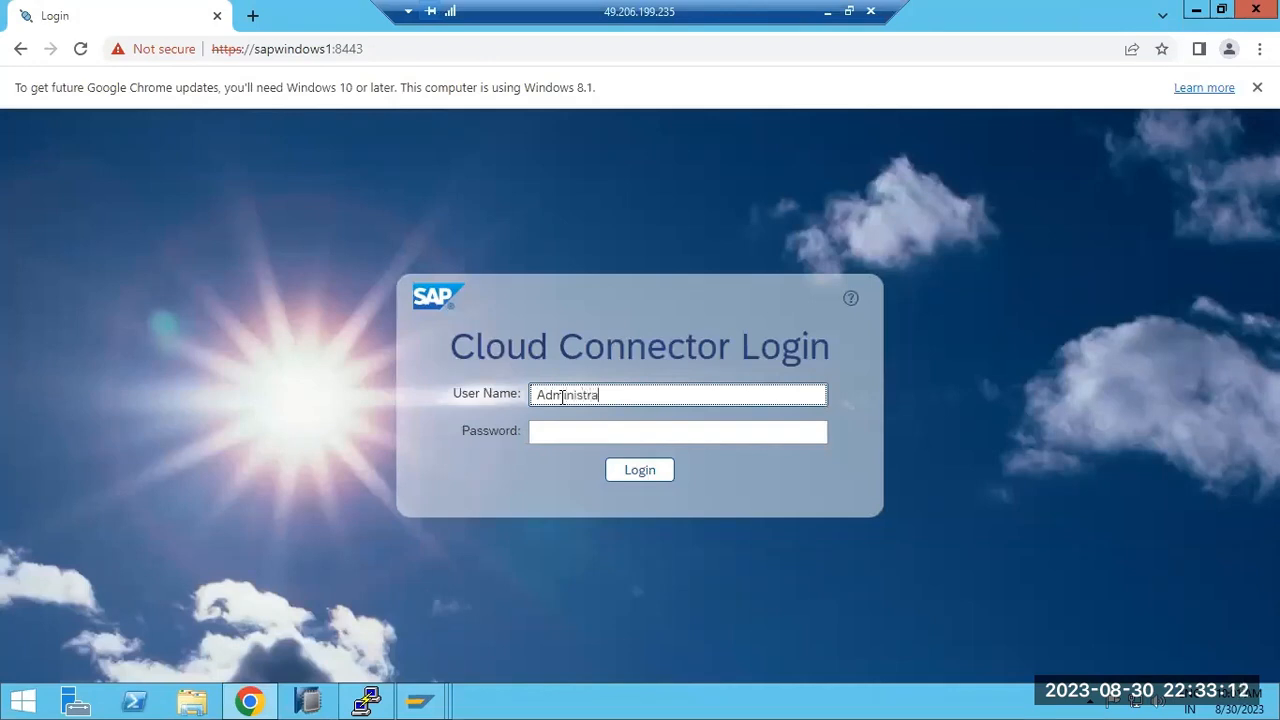
key(Tab)
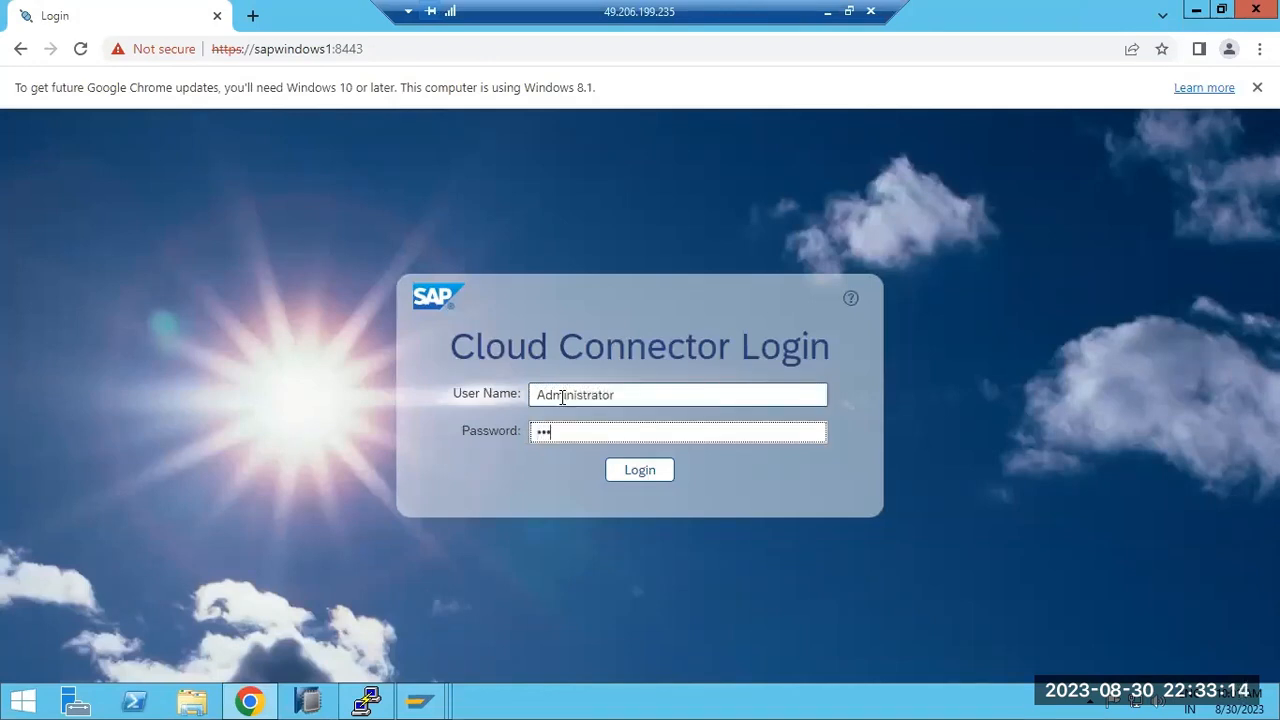
key(Return)
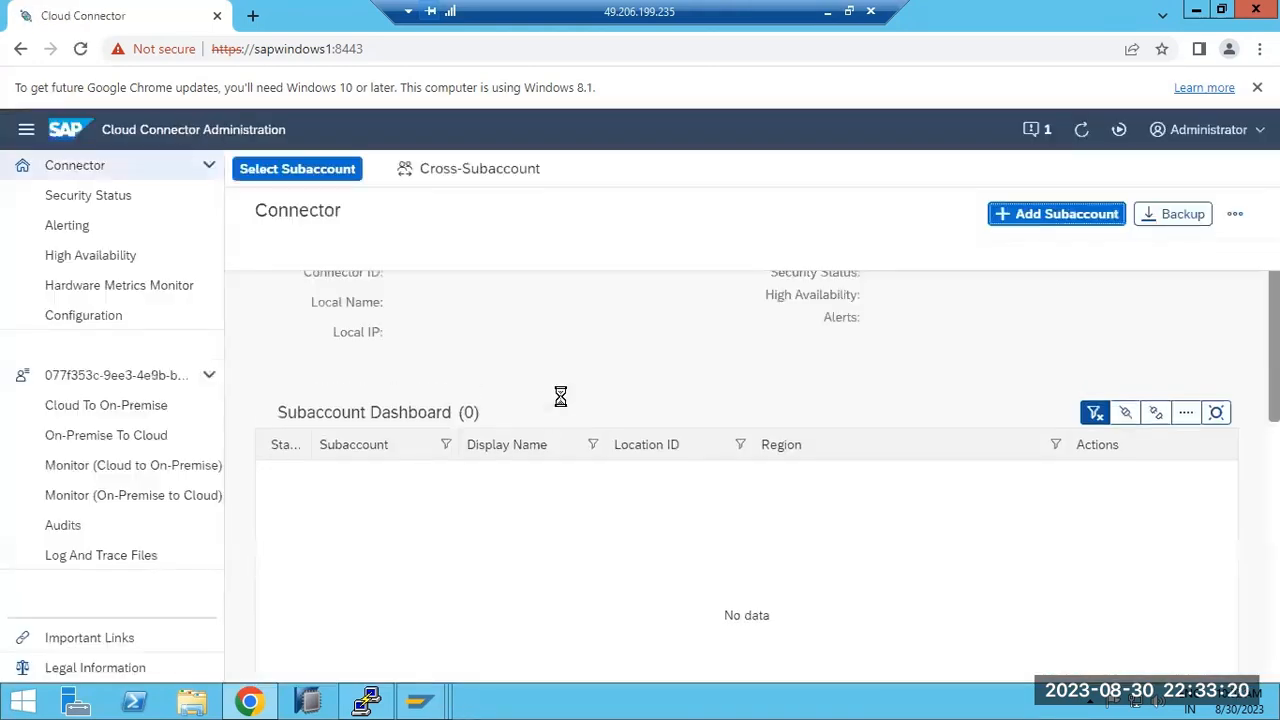
Select the subaccount matching the dev01 tenant ID, review its tunnel information, and open its Cloud To On-Premise access control.
click(324, 170)
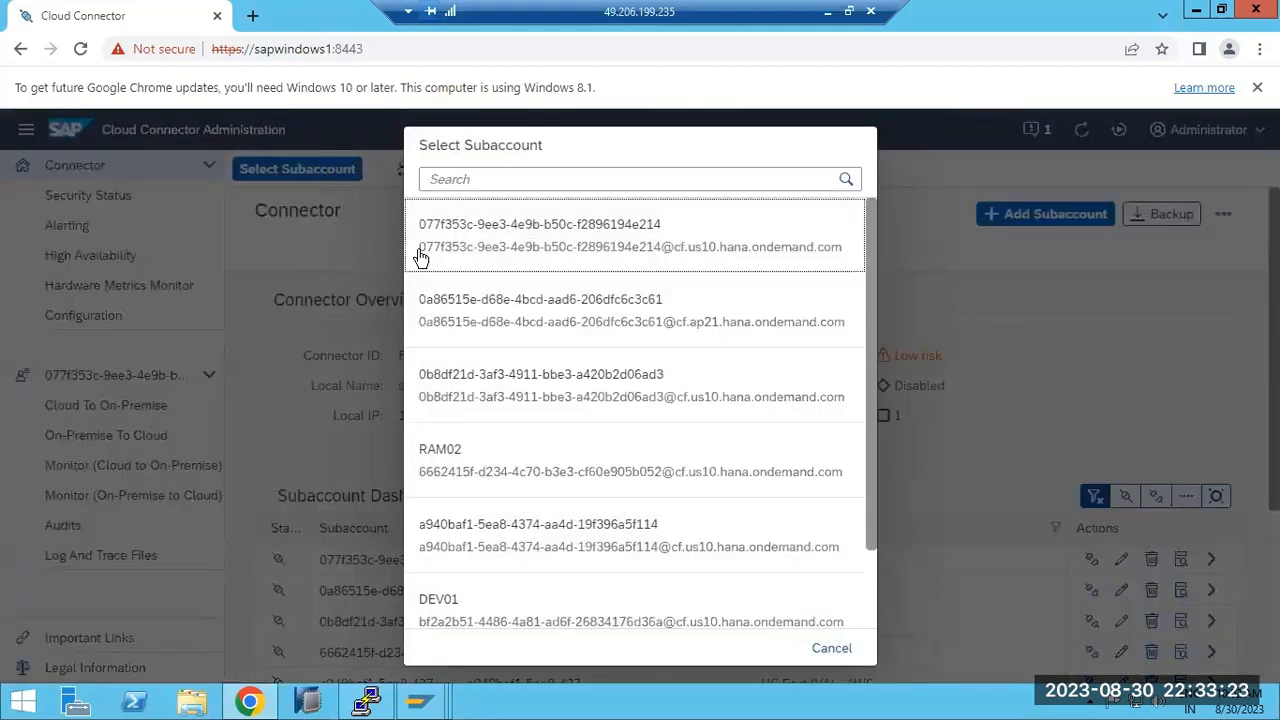
click(491, 249)
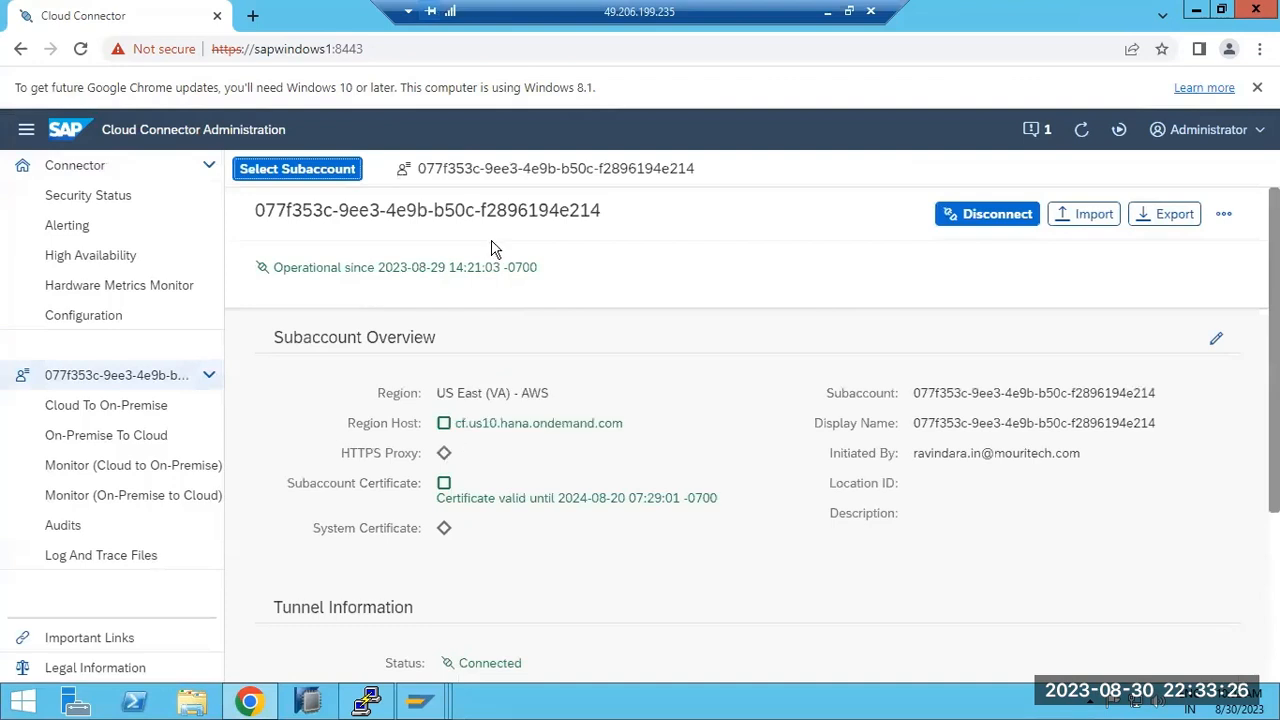
scroll(650, 535, down, 3)
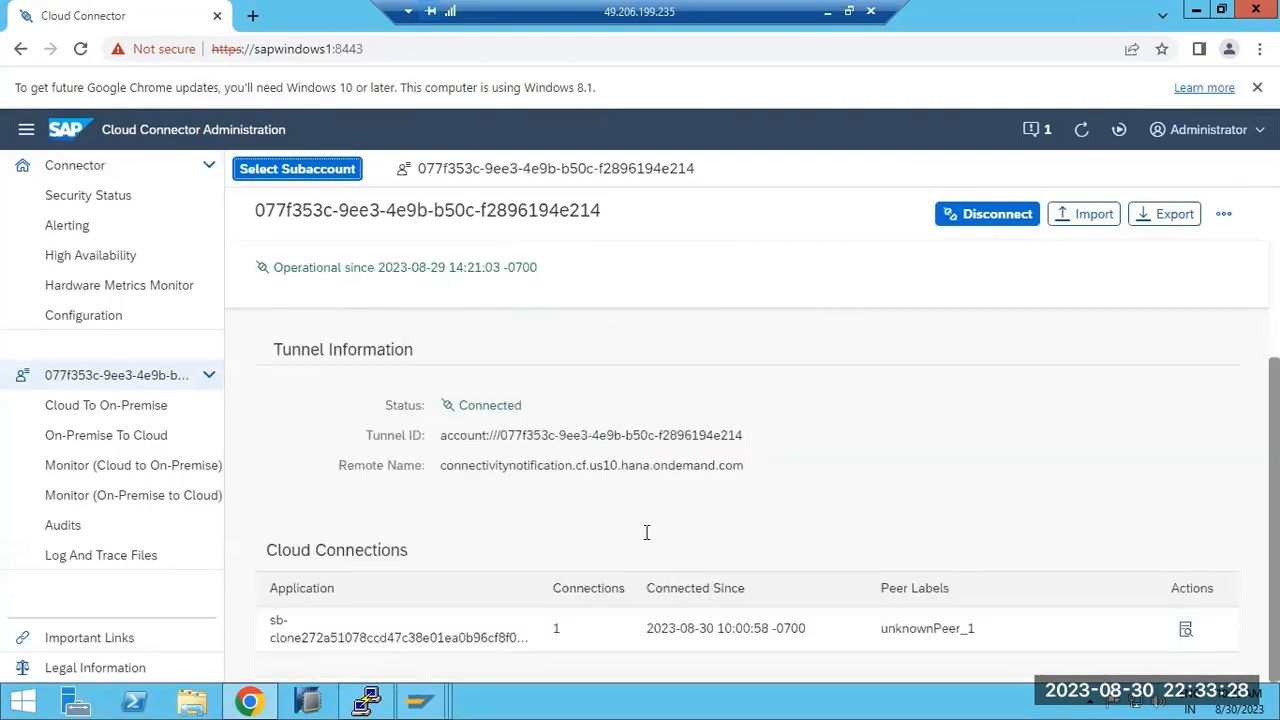
click(94, 412)
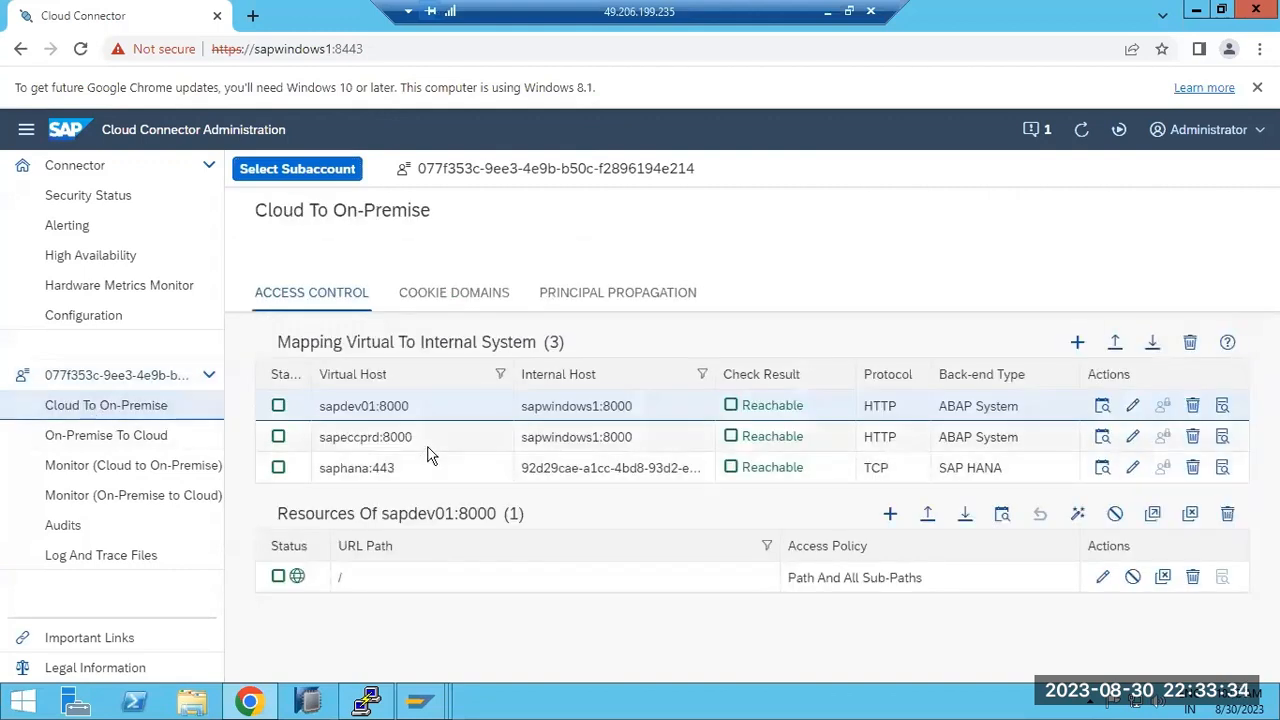
Examine the sapeccprd:8000 mapping to the internal host and display its accessible resources.
drag(322, 438, 376, 437)
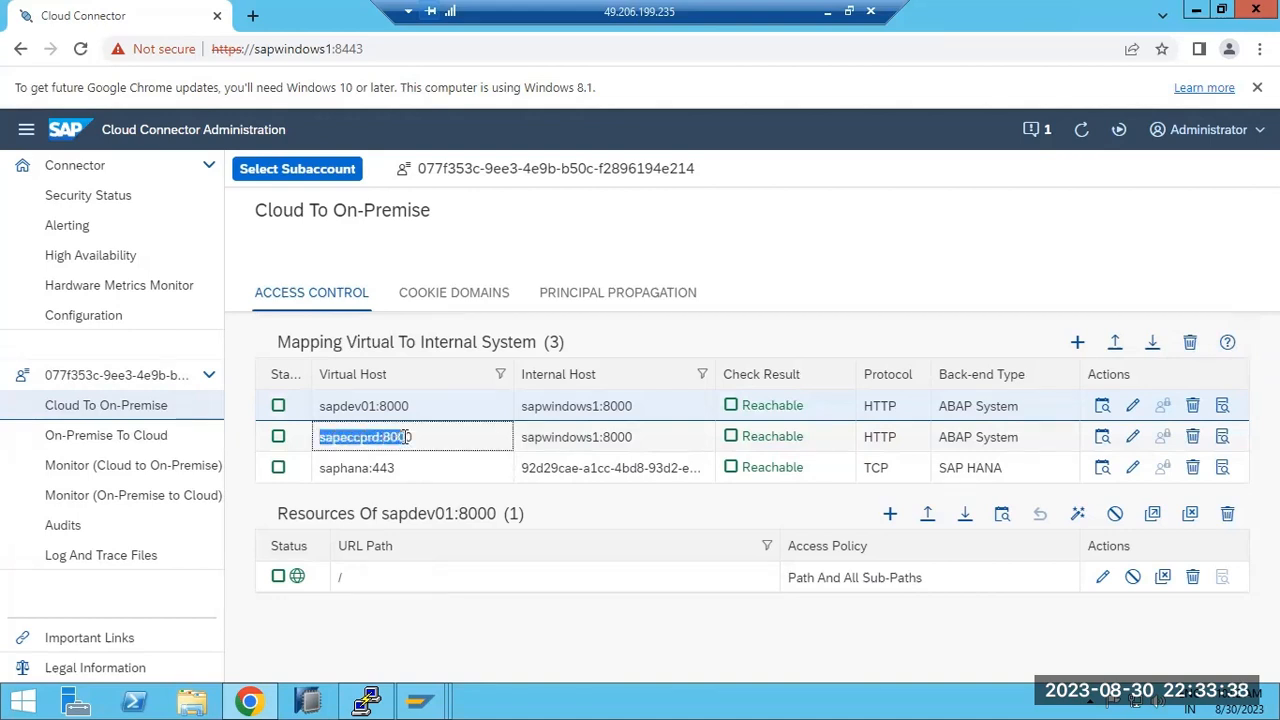
drag(487, 445, 912, 450)
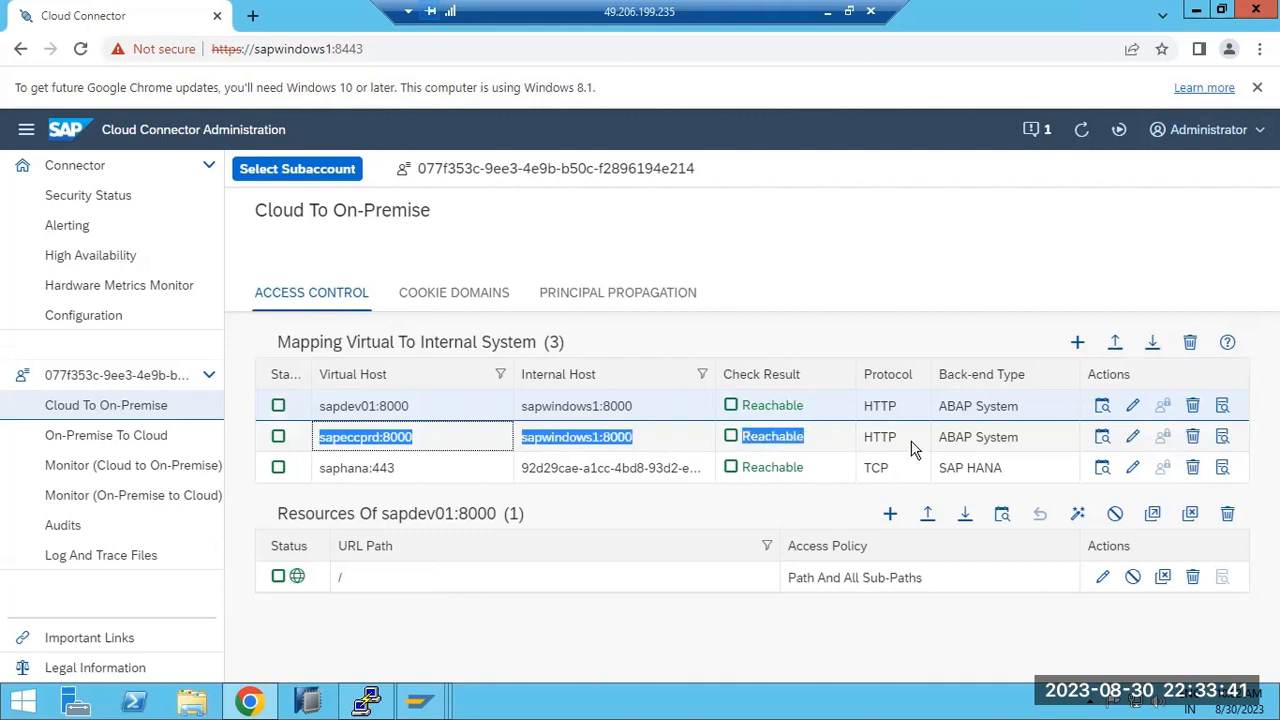
click(1104, 439)
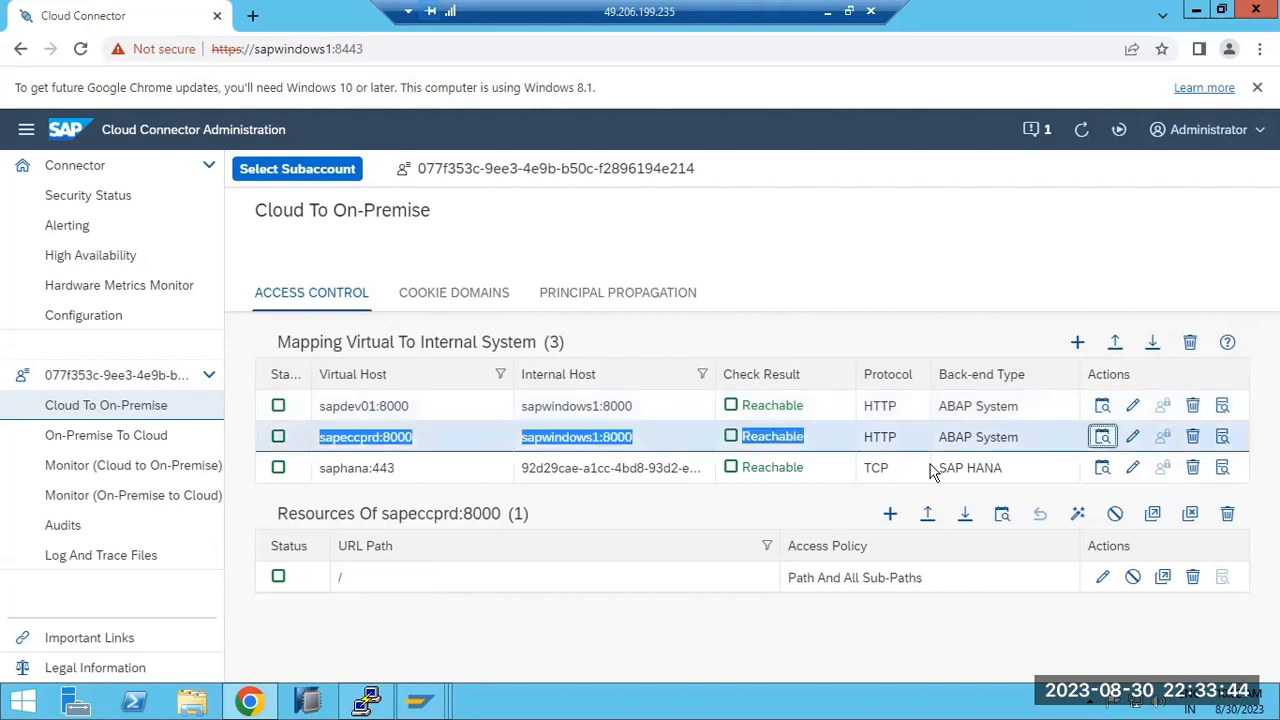
double_click(362, 437)
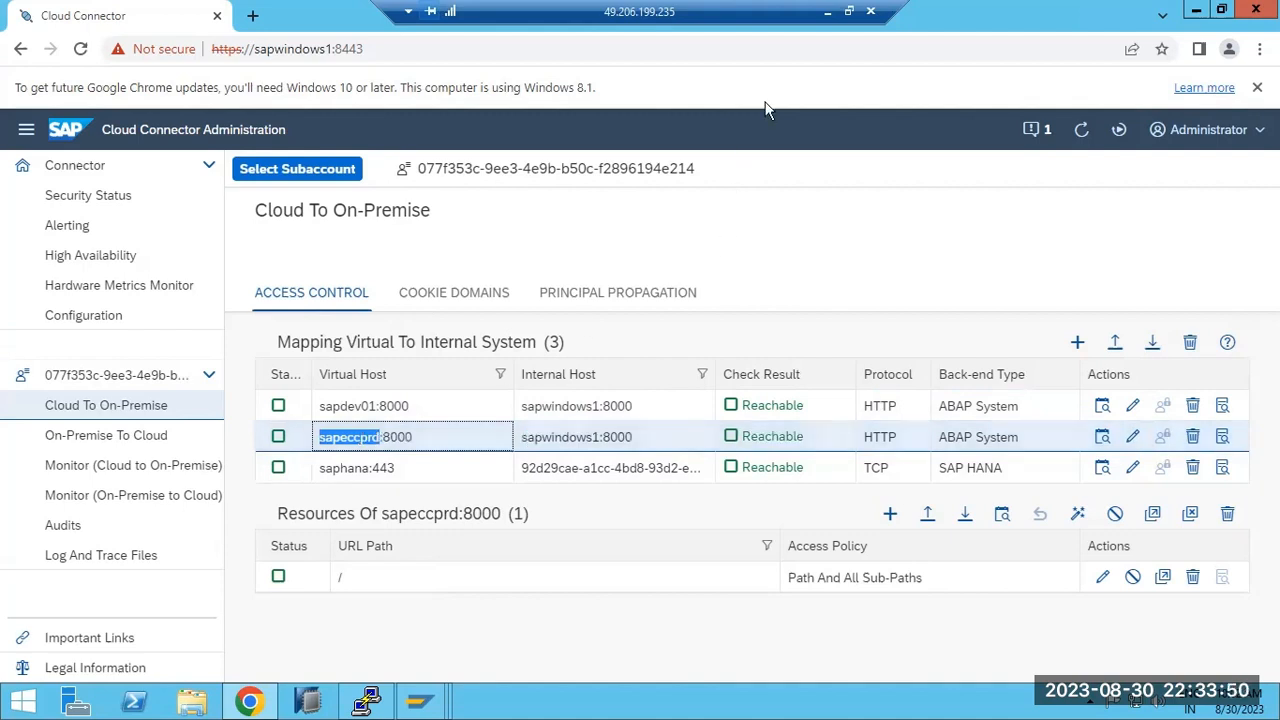
Switch back to SAP BTP Cockpit and delete the sapeccprd destination from the dev01 subaccount.
click(828, 12)
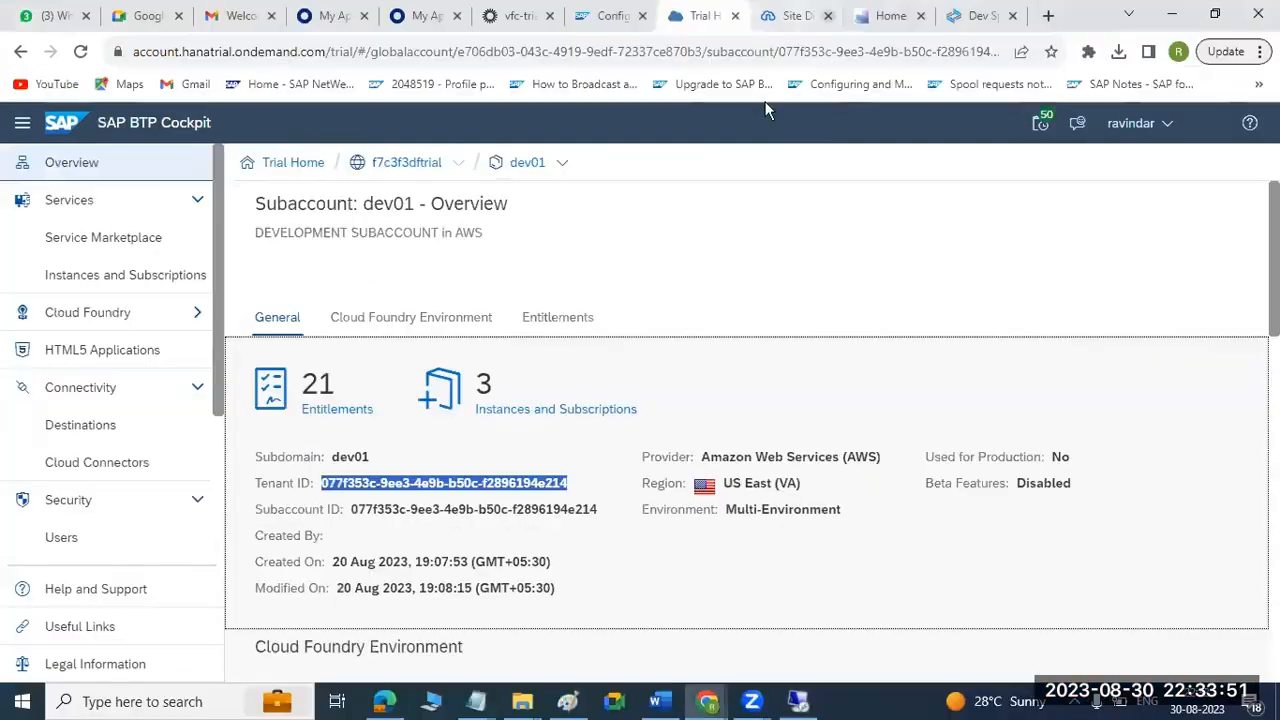
click(87, 430)
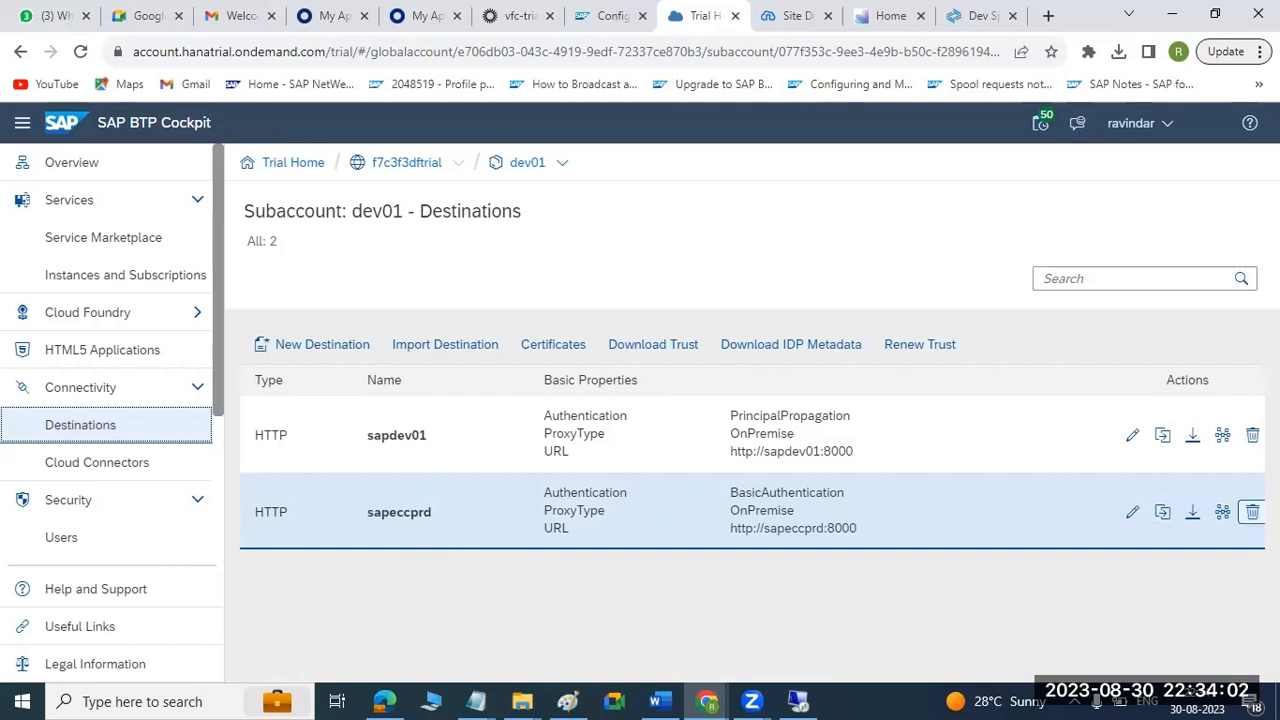
click(1252, 511)
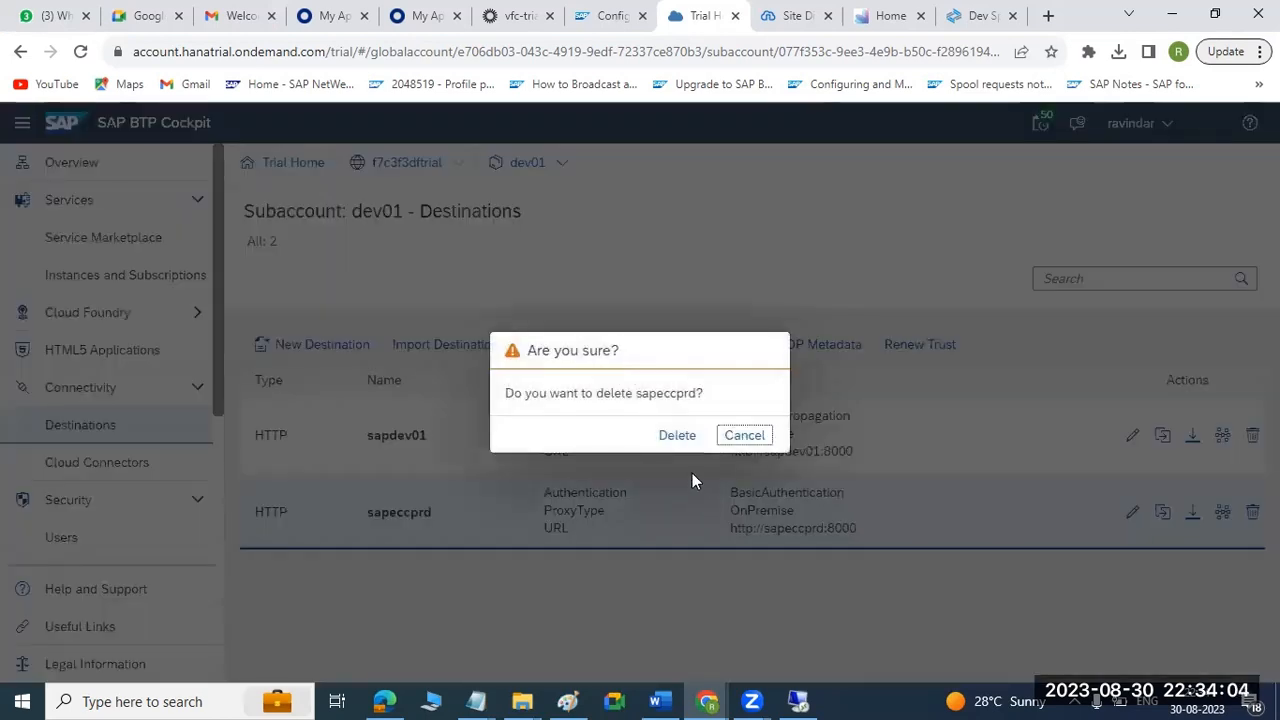
click(674, 436)
Import the es5gateway file as a destination, naming it sapeccecp with the description ECP-100.
click(426, 346)
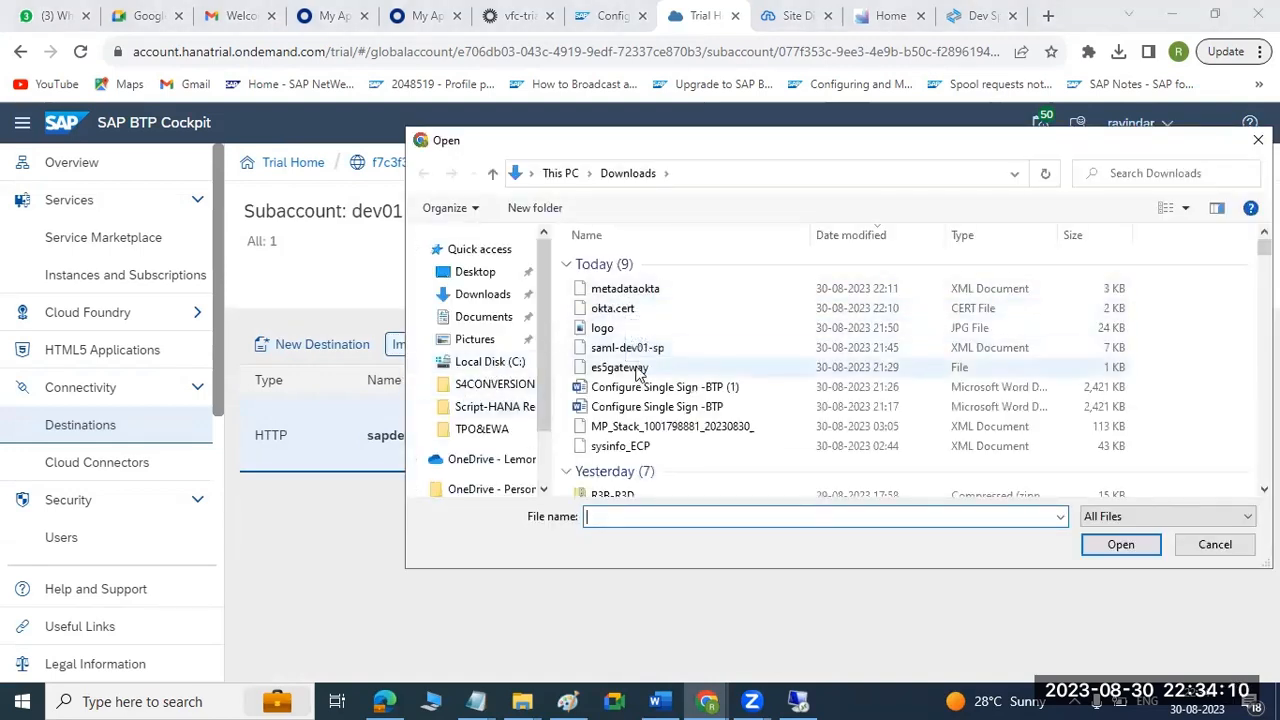
double_click(631, 371)
scroll(600, 480, up, 4)
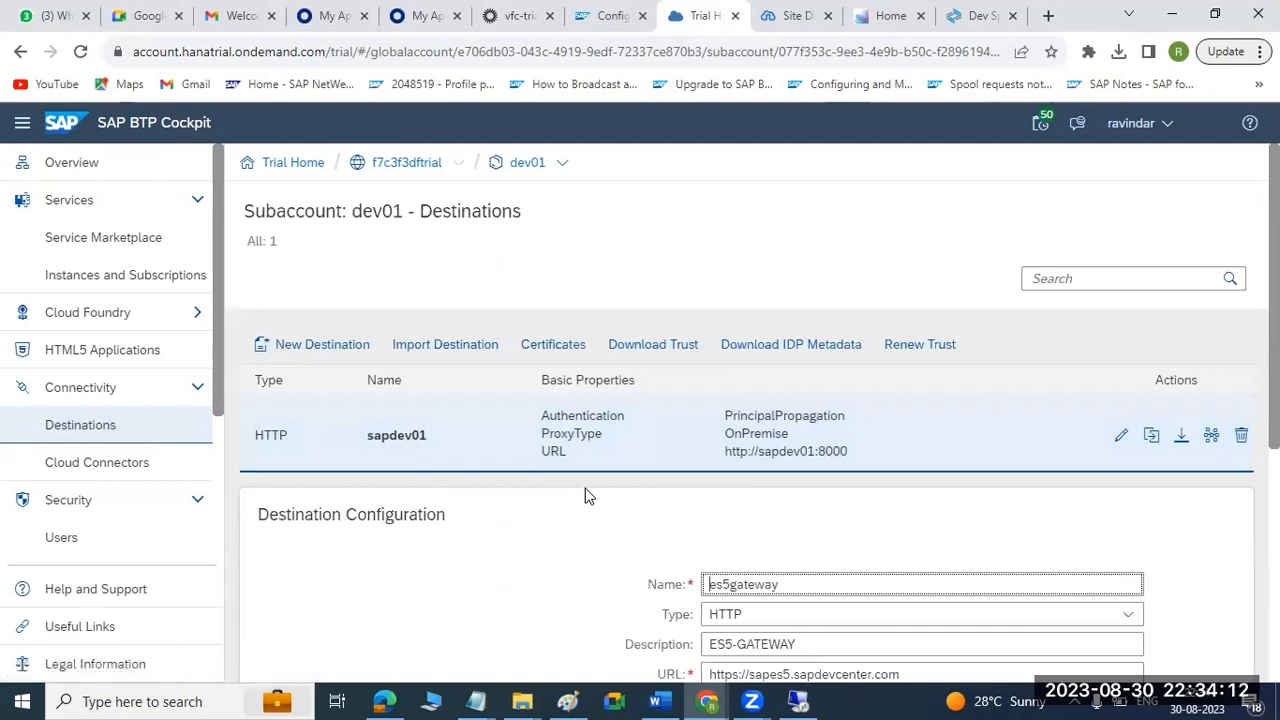
drag(800, 586, 656, 577)
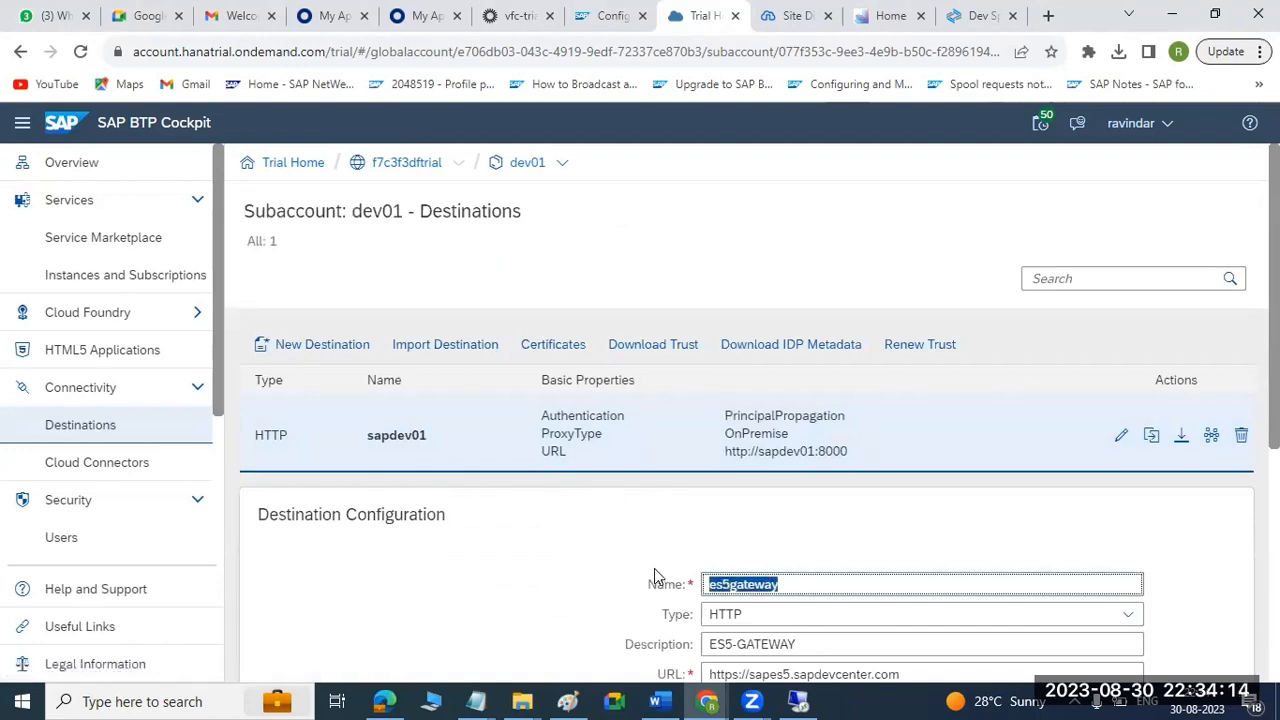
text(sapeccecp)
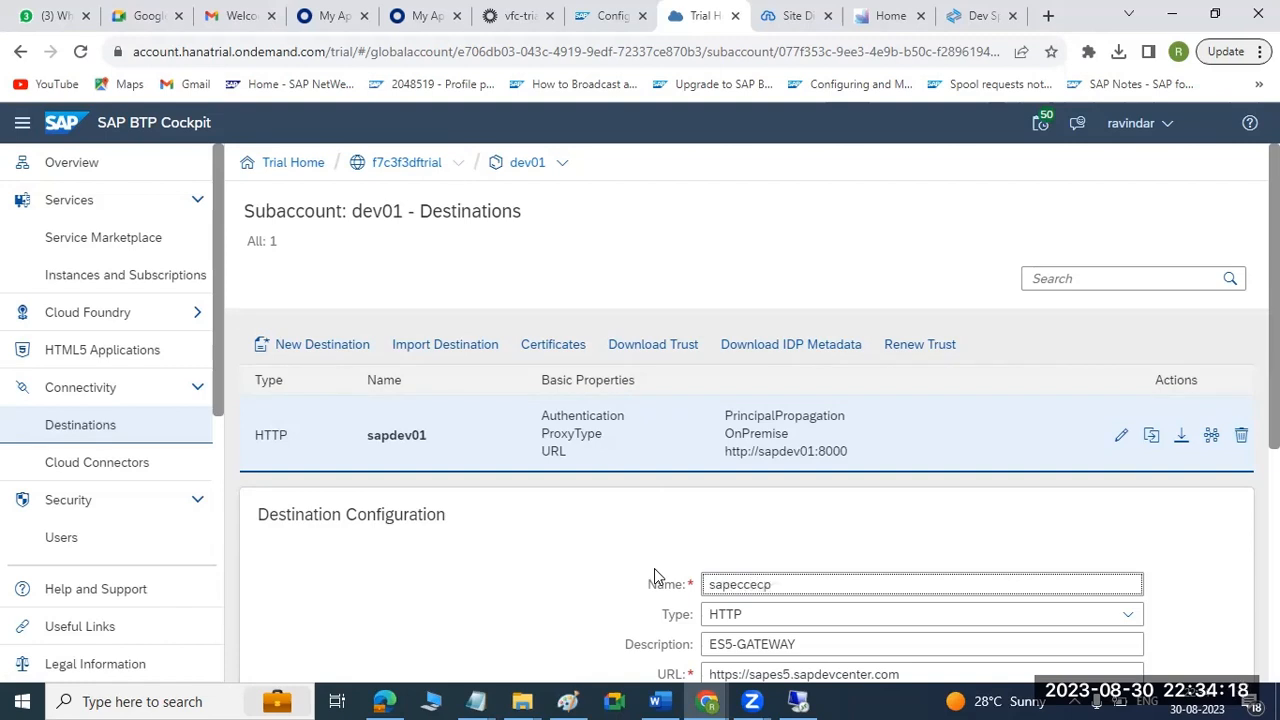
scroll(642, 566, down, 3)
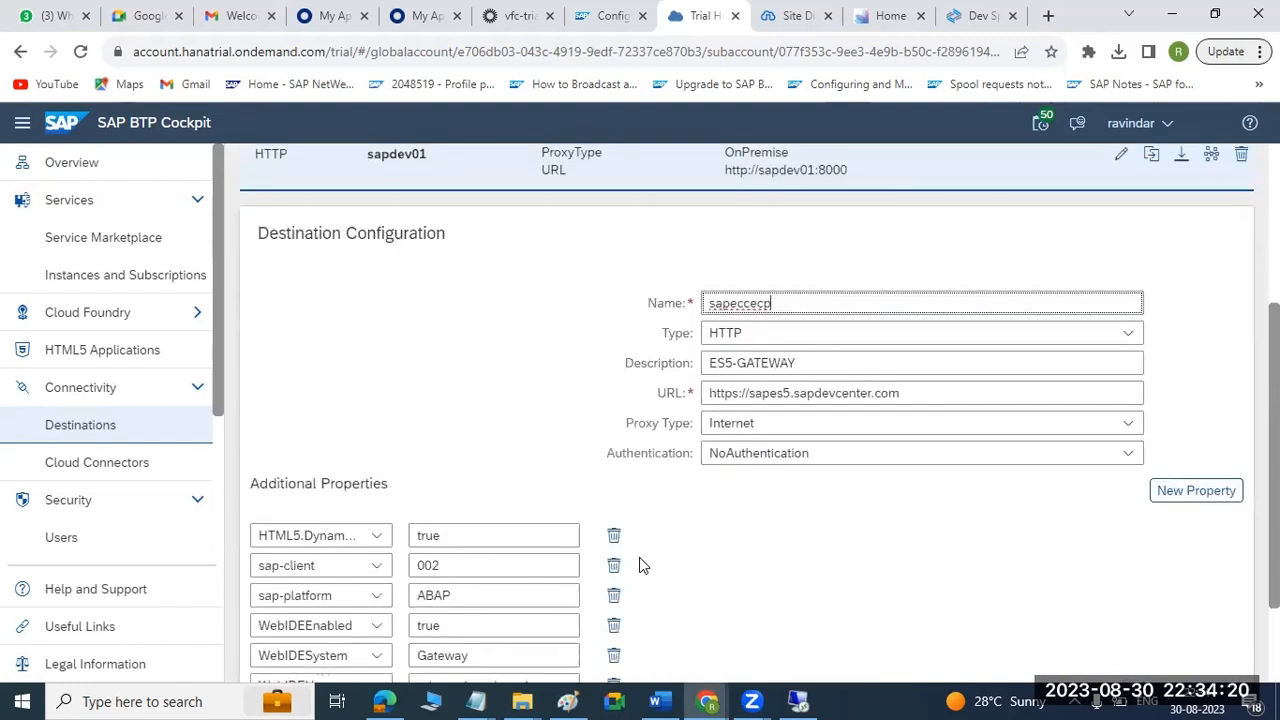
drag(803, 363, 669, 358)
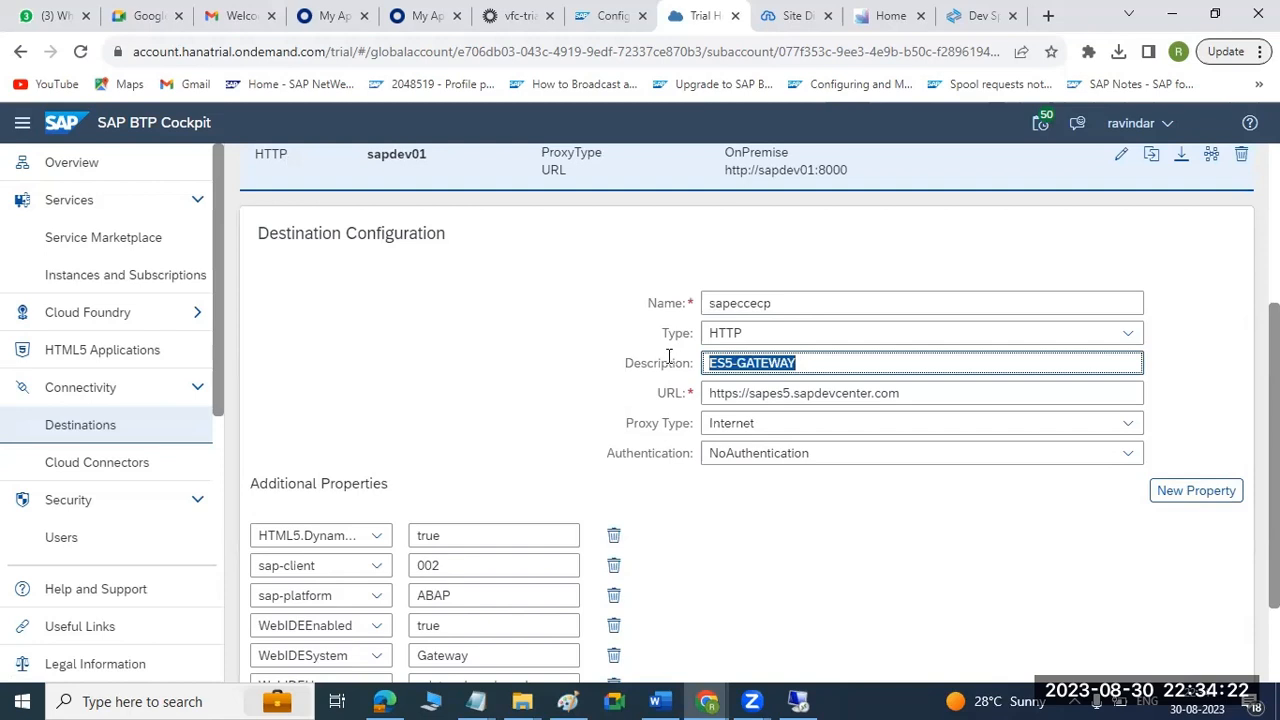
text(ECP-100)
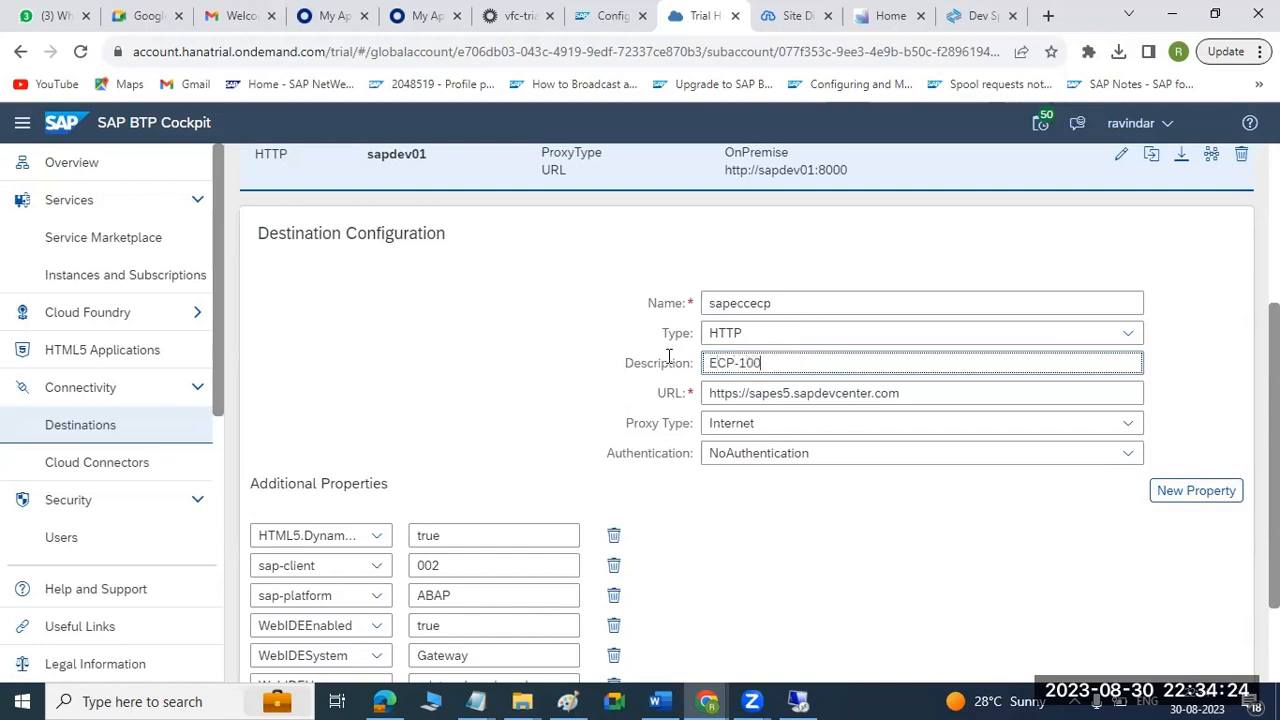
drag(738, 393, 985, 393)
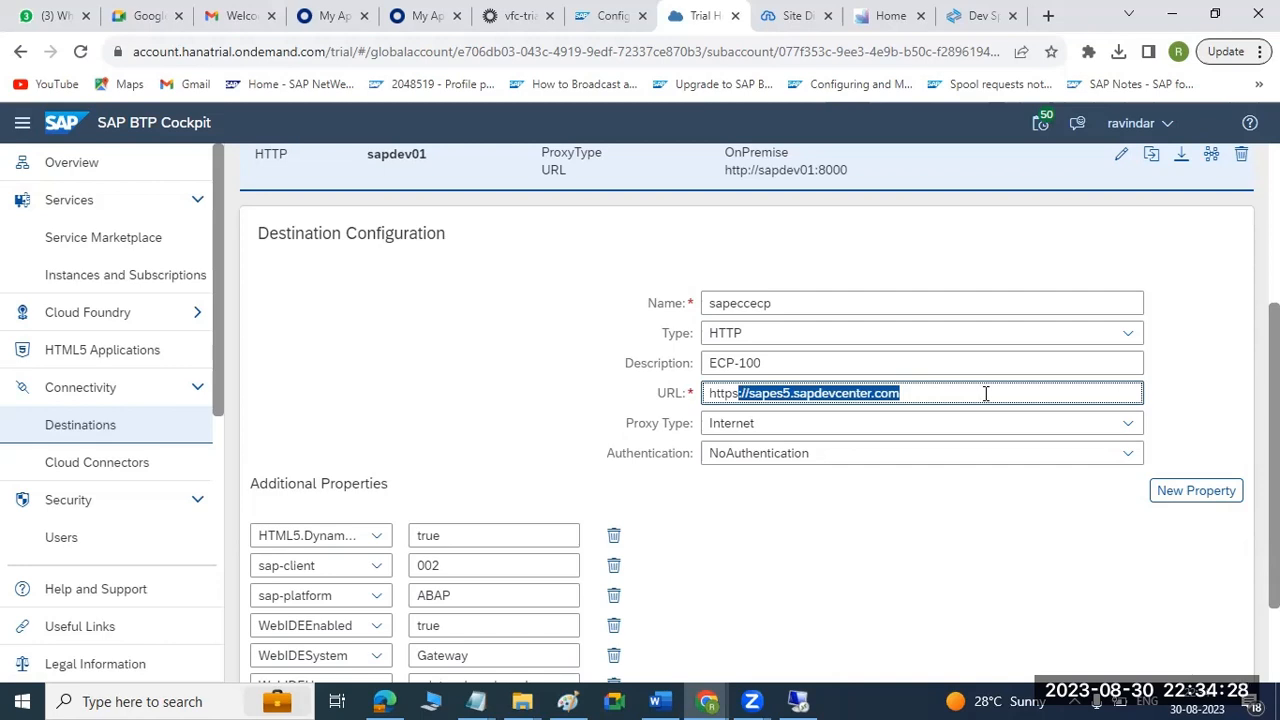
key(BackSpace)
key(BackSpace)
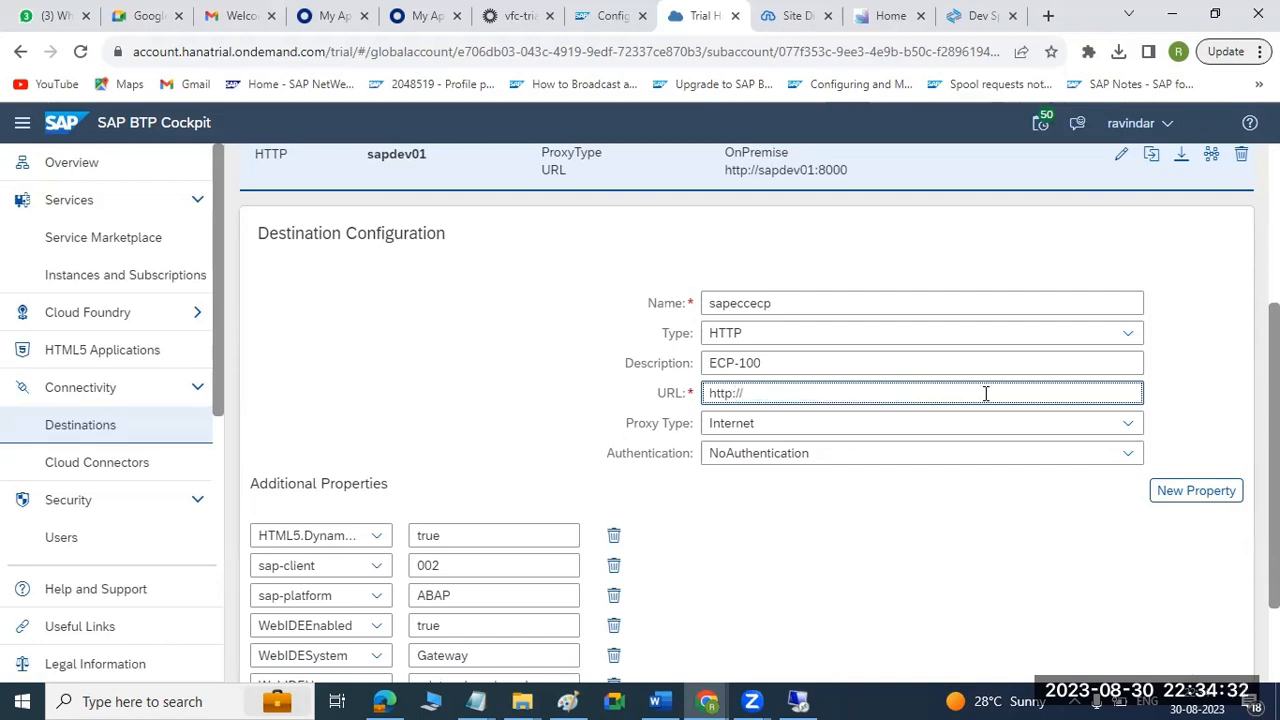
text(://sapeccprd:8000)
Set the destination's proxy type to OnPremise and its authentication to PrincipalPropagation.
click(1131, 428)
click(1128, 412)
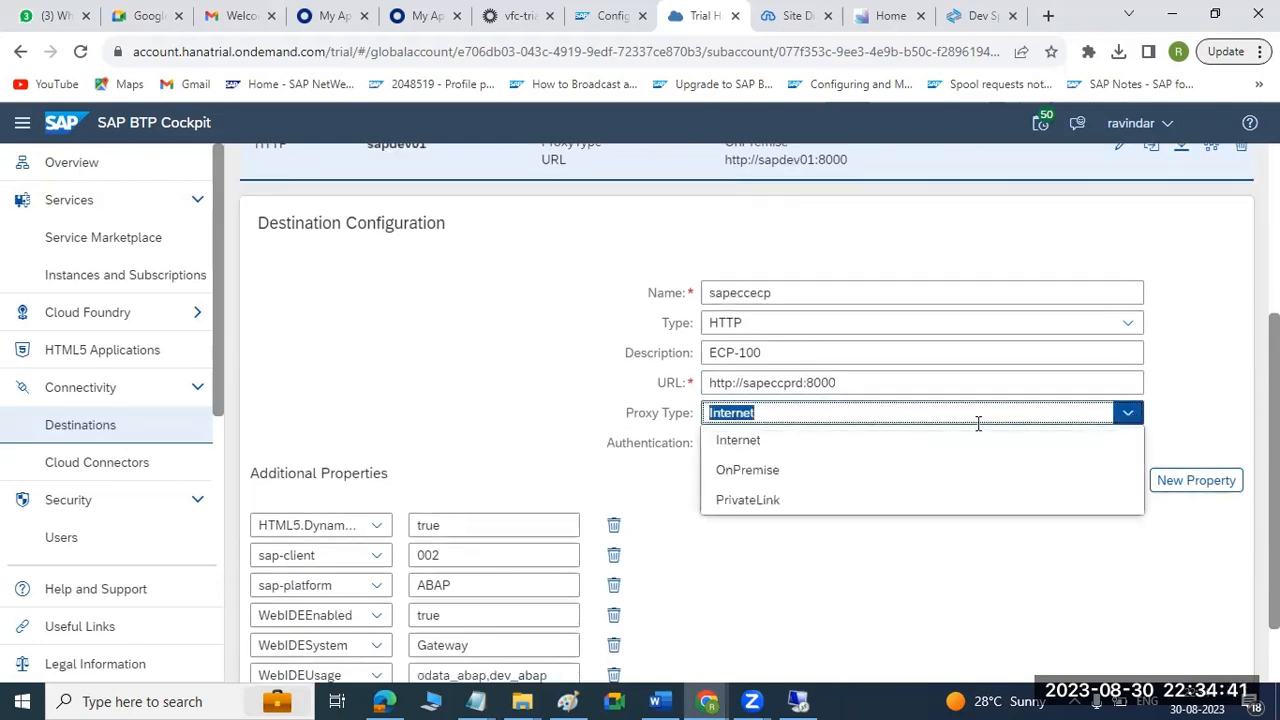
click(767, 472)
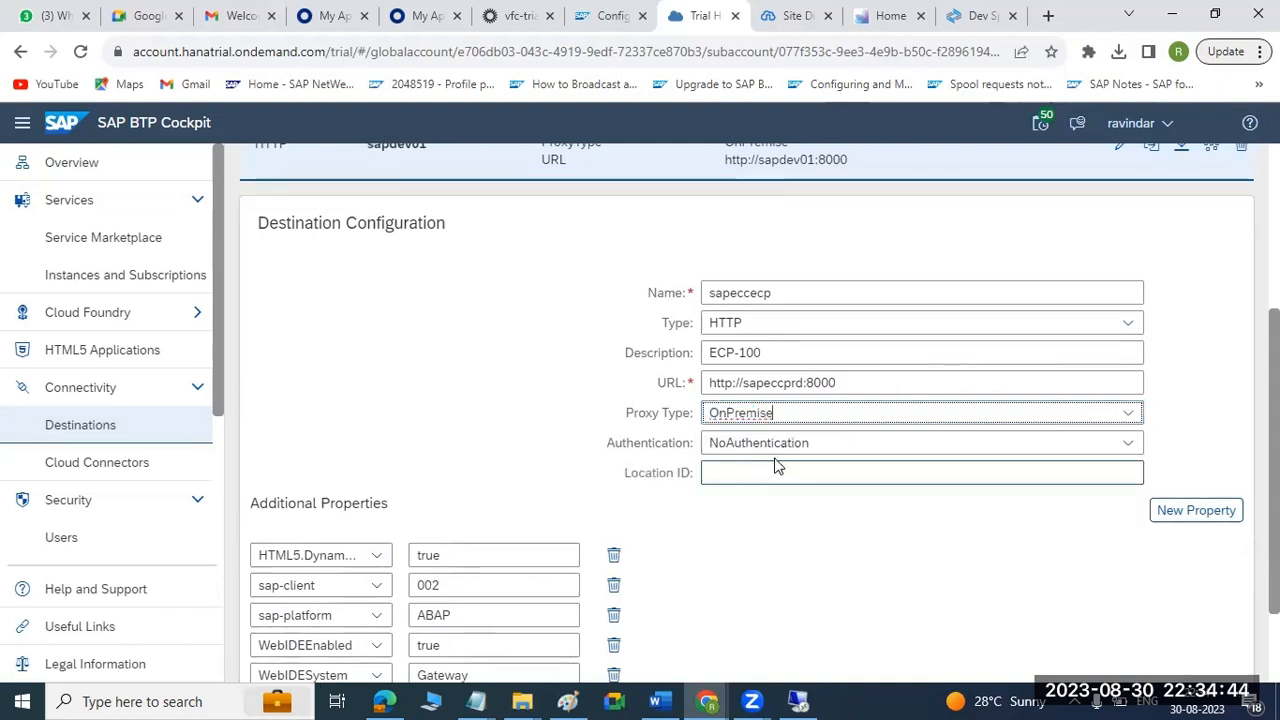
click(1126, 442)
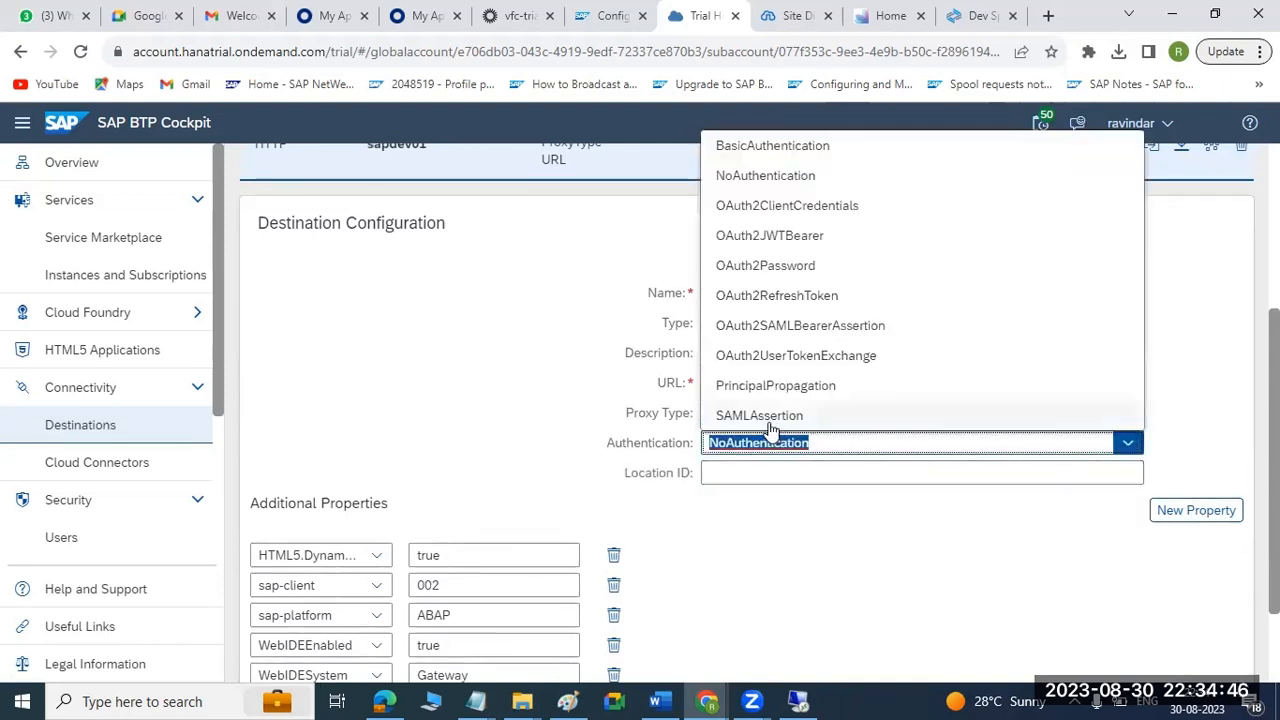
click(760, 388)
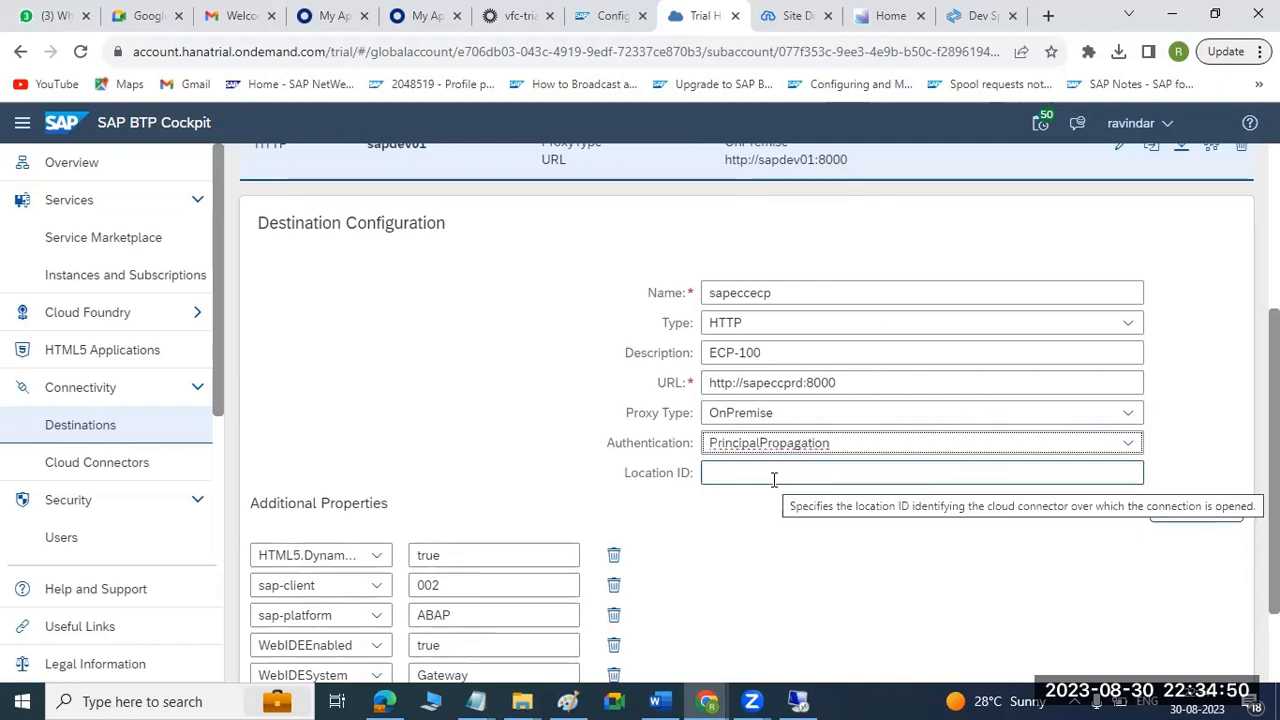
Switch to Paint to view the Okta, BTP, SCC and SAP diagram, and return to the destination in BTP Cockpit.
click(566, 700)
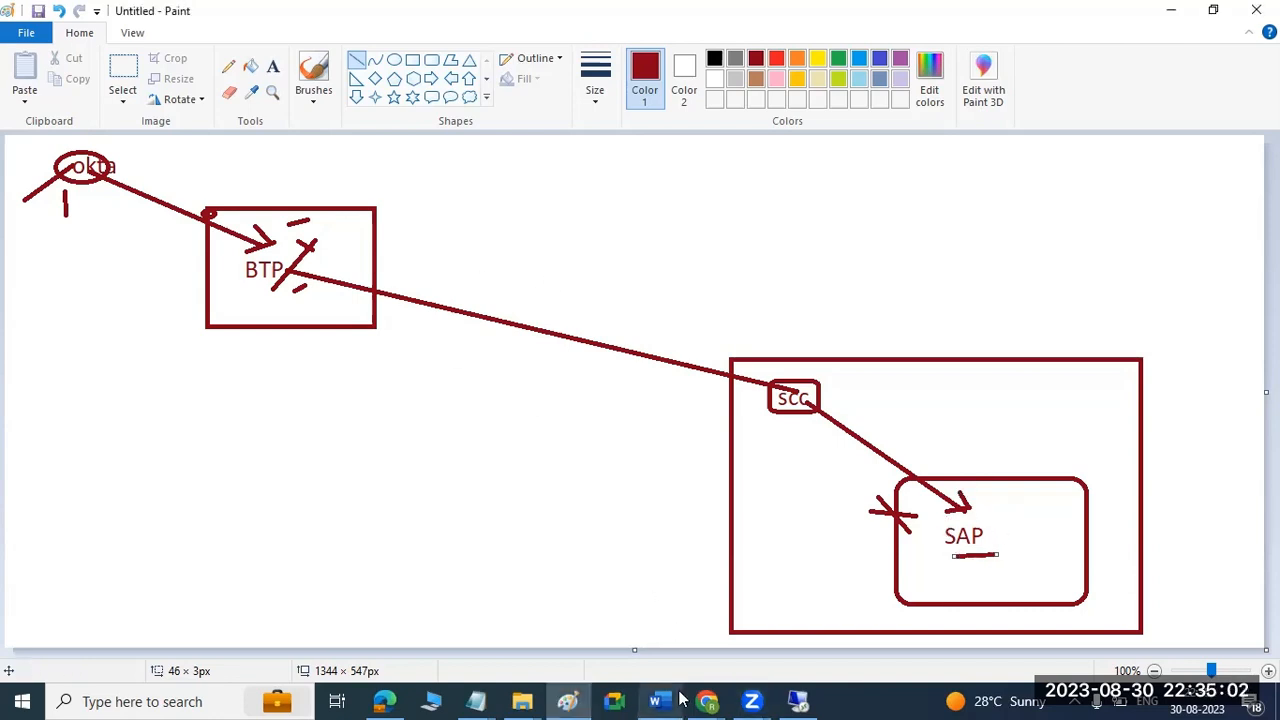
mouse_move(703, 700)
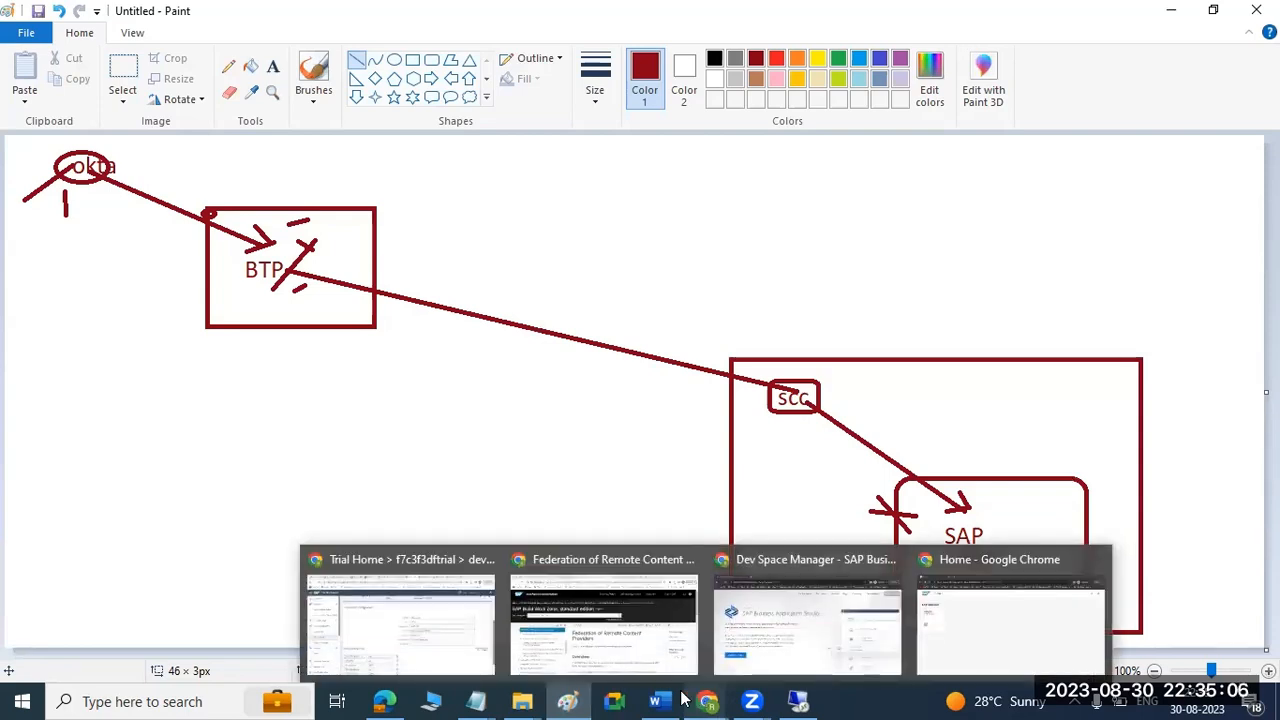
click(400, 625)
Set the destination's sap-client property to 100 and save the destination.
scroll(810, 514, down, 2)
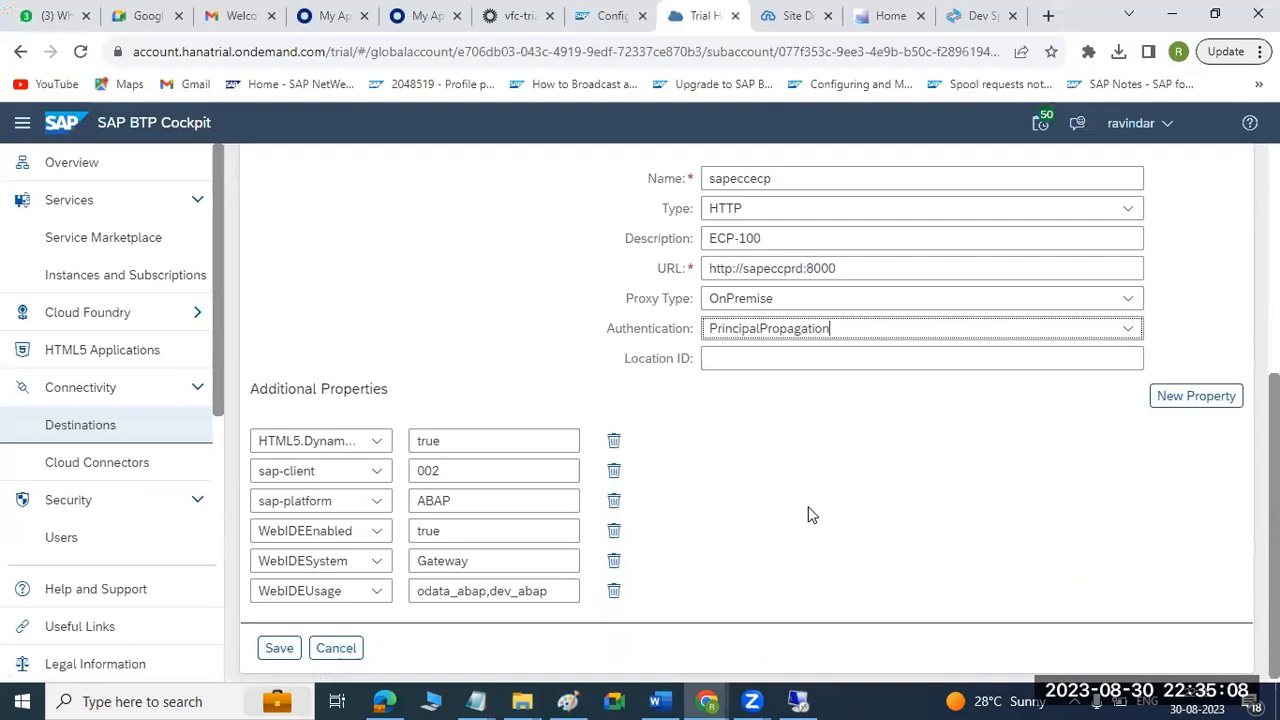
drag(449, 466, 403, 477)
text(100)
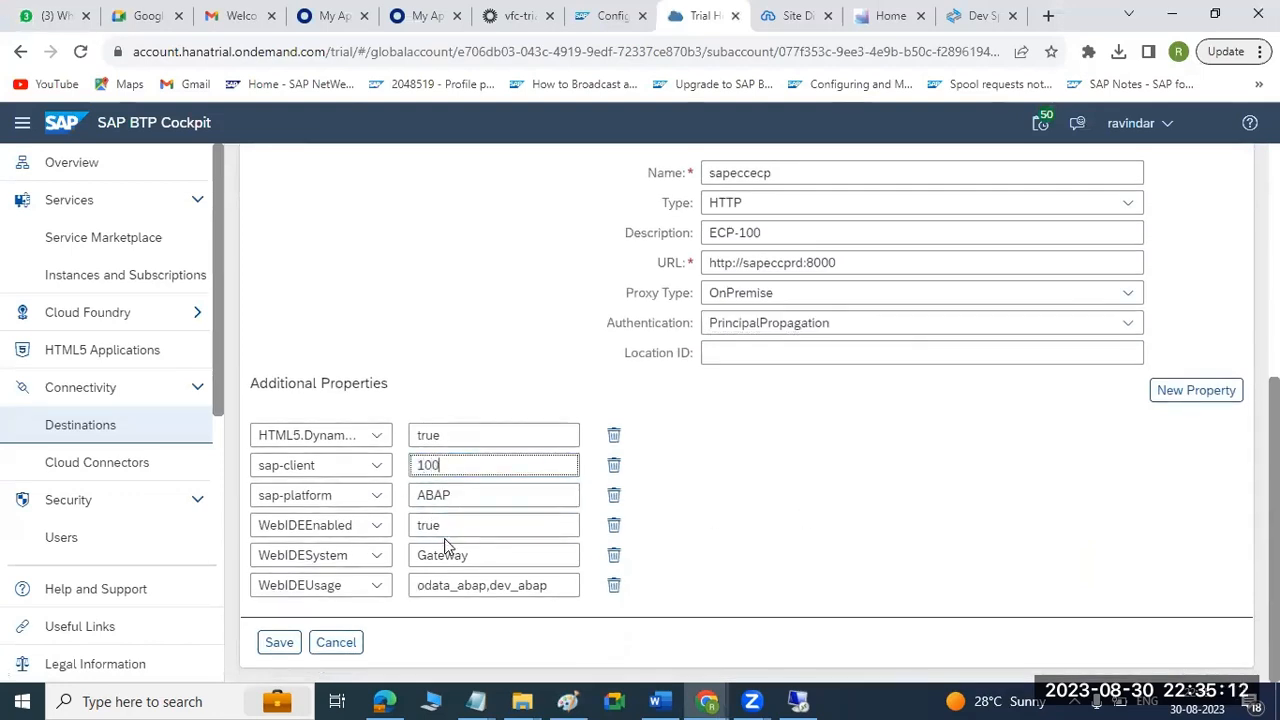
drag(494, 554, 392, 562)
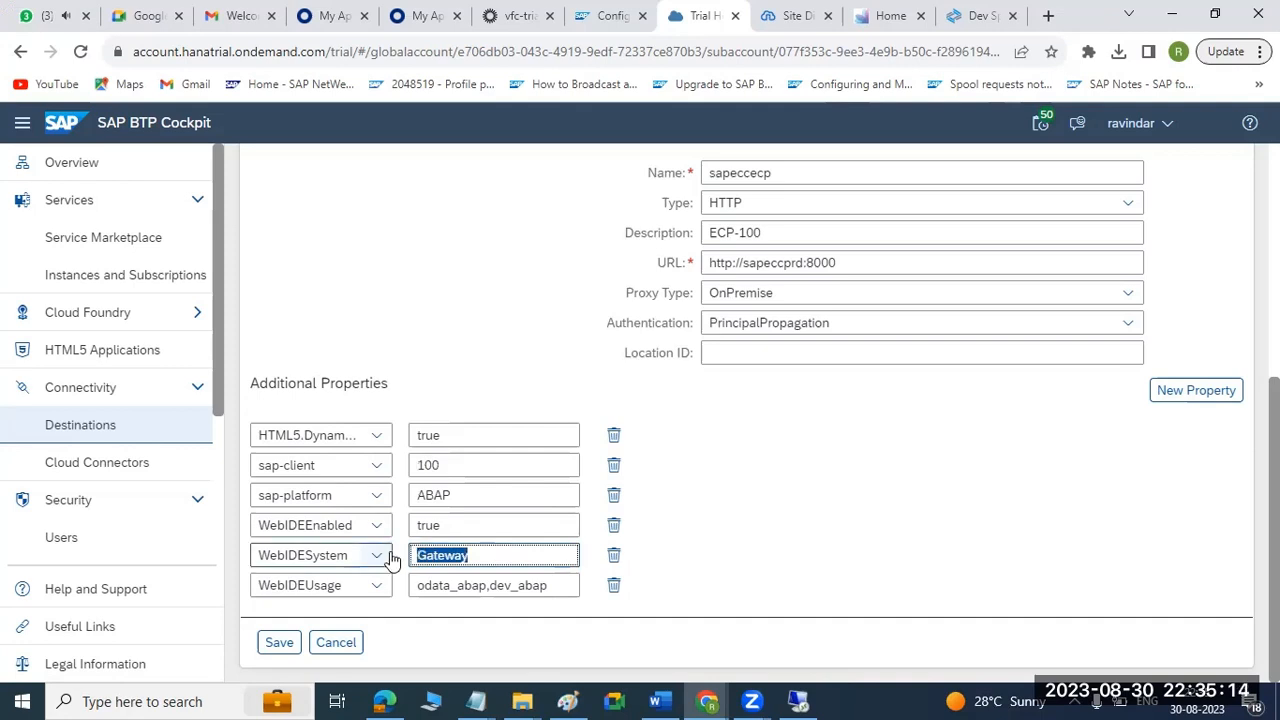
click(281, 645)
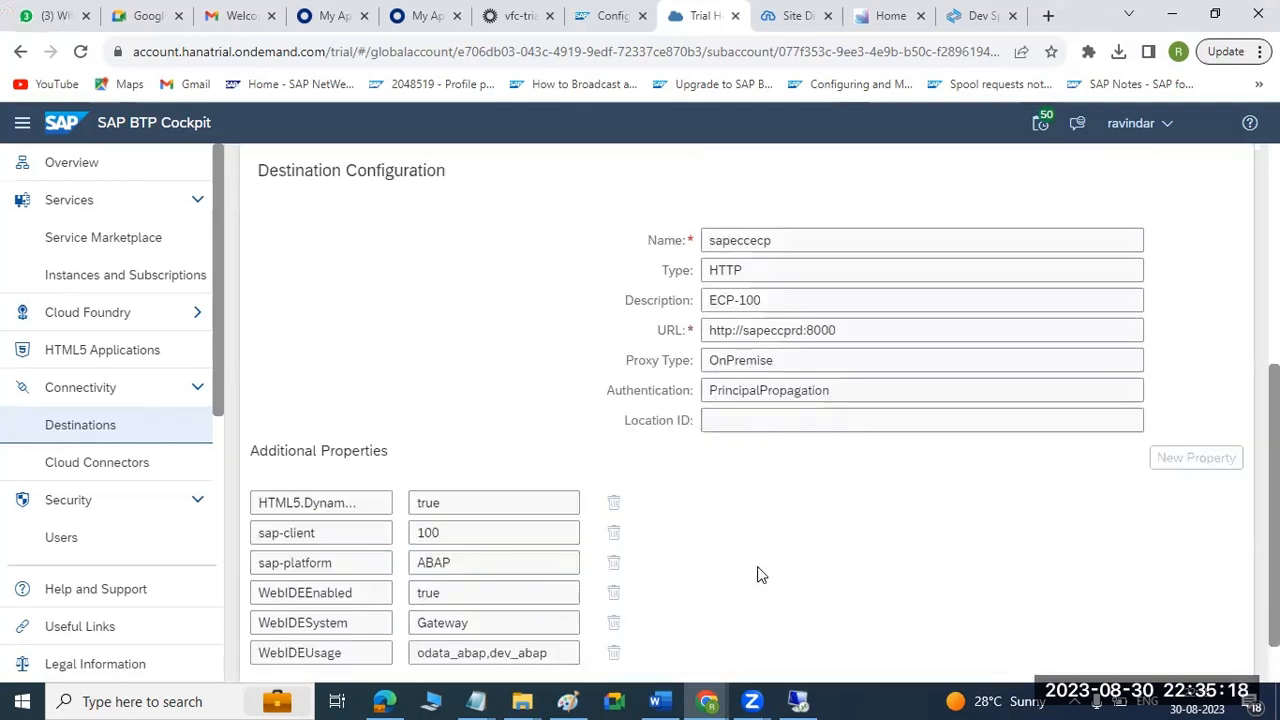
Check the connection of the saved sapeccecp destination and dismiss the check dialog.
scroll(716, 551, down, 1)
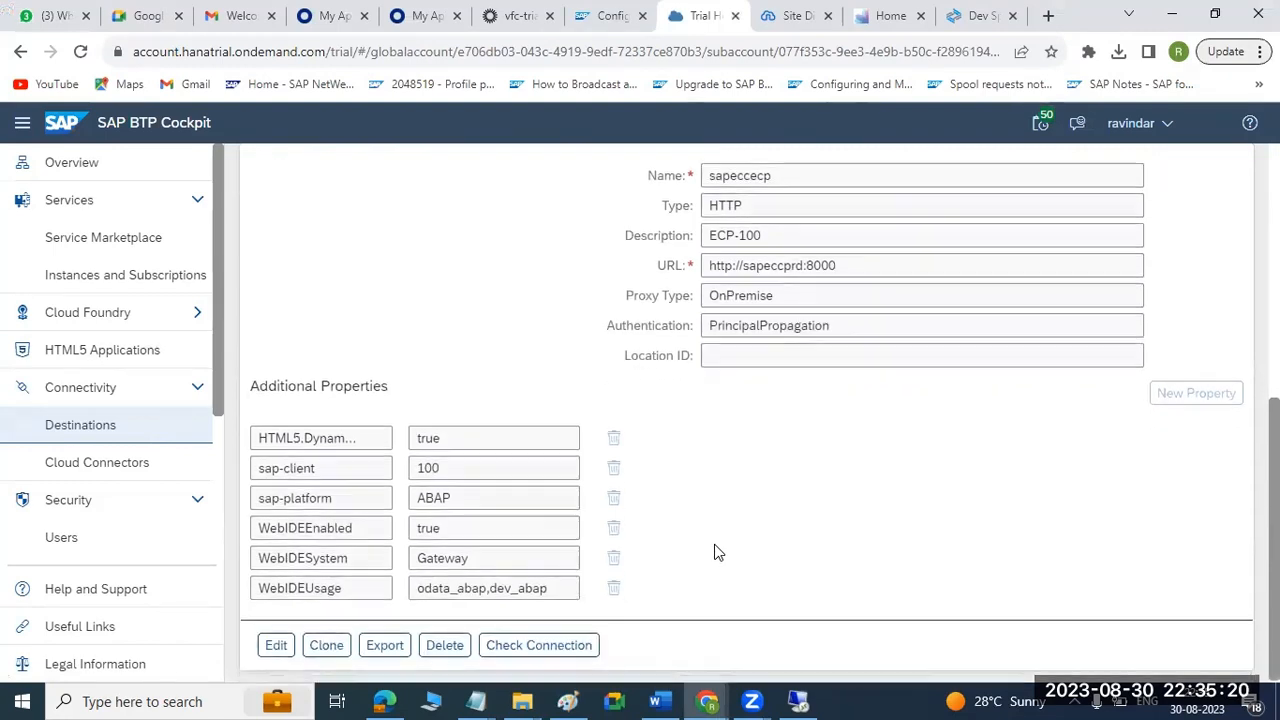
click(527, 643)
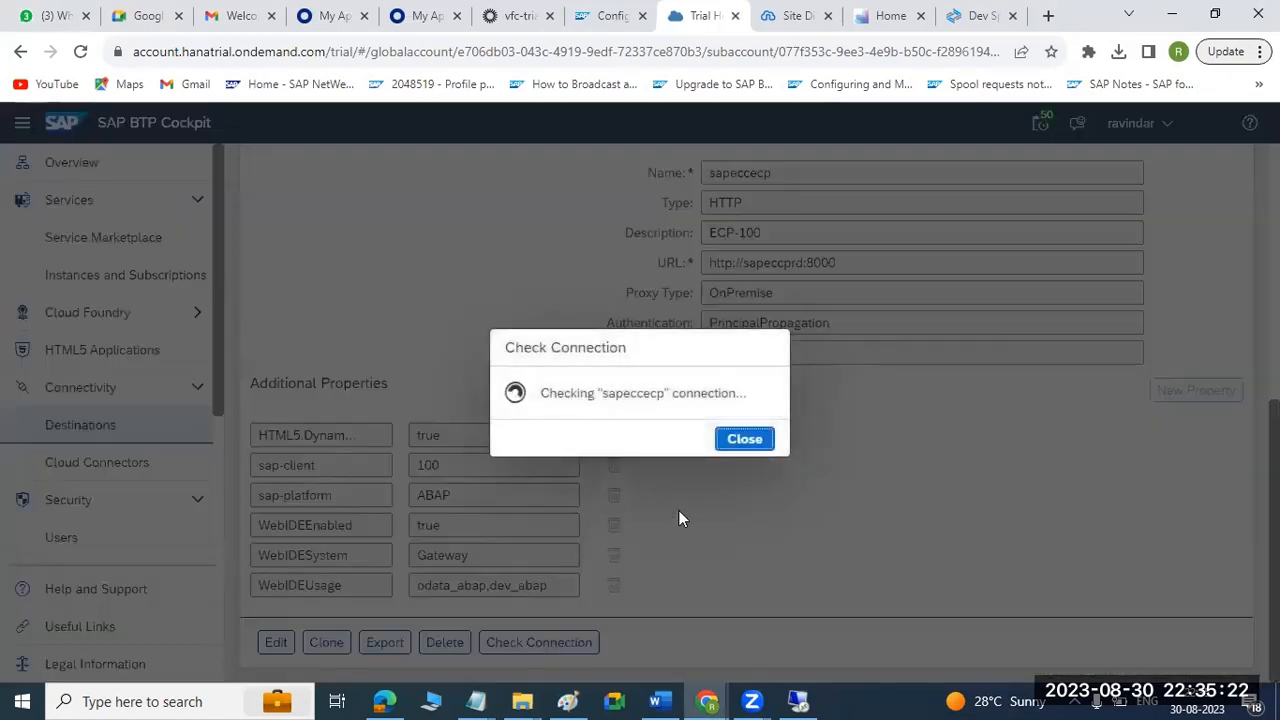
click(726, 448)
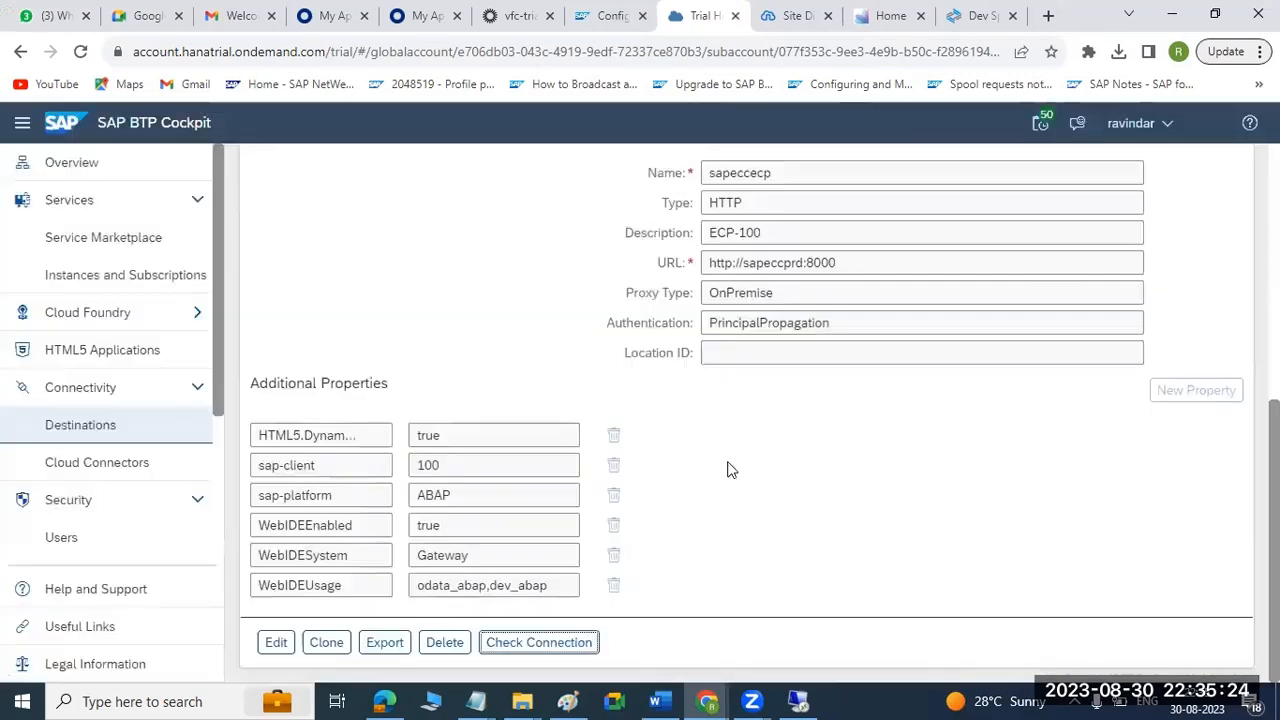
Open the WEBGUI application in Site Manager's Content Manager and review its system and transaction configuration.
key(ctrl+Tab)
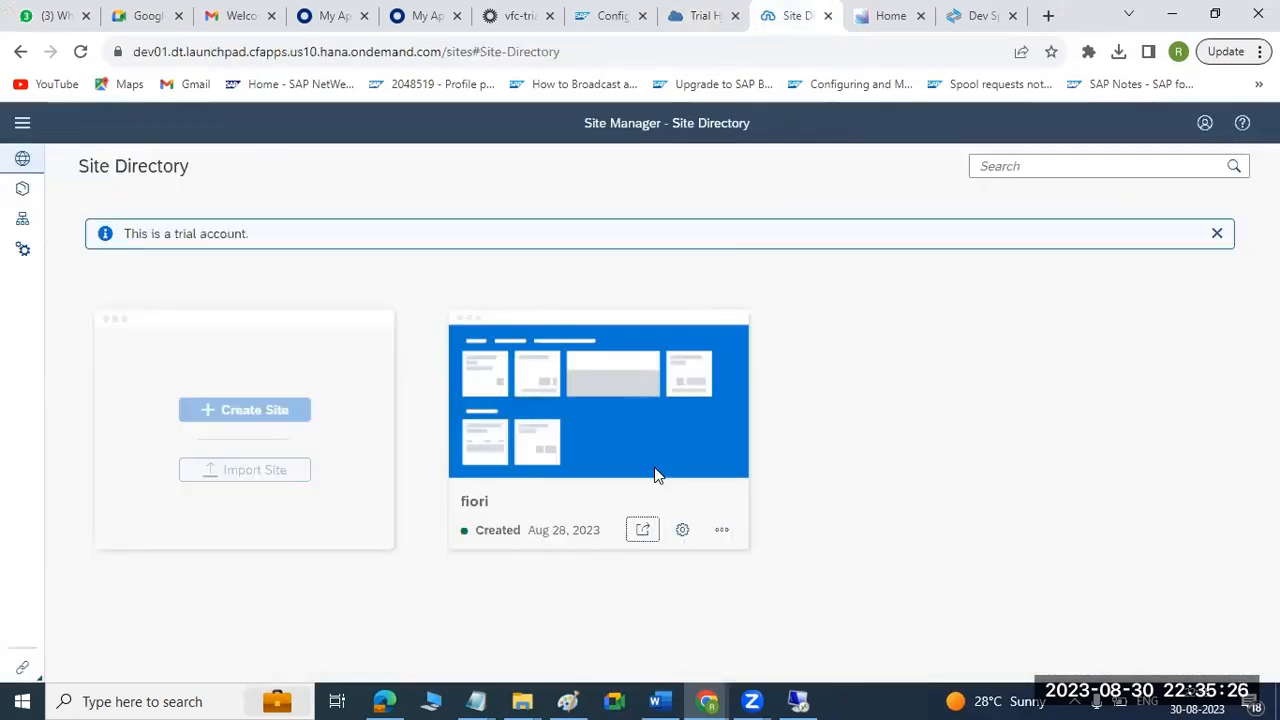
click(22, 190)
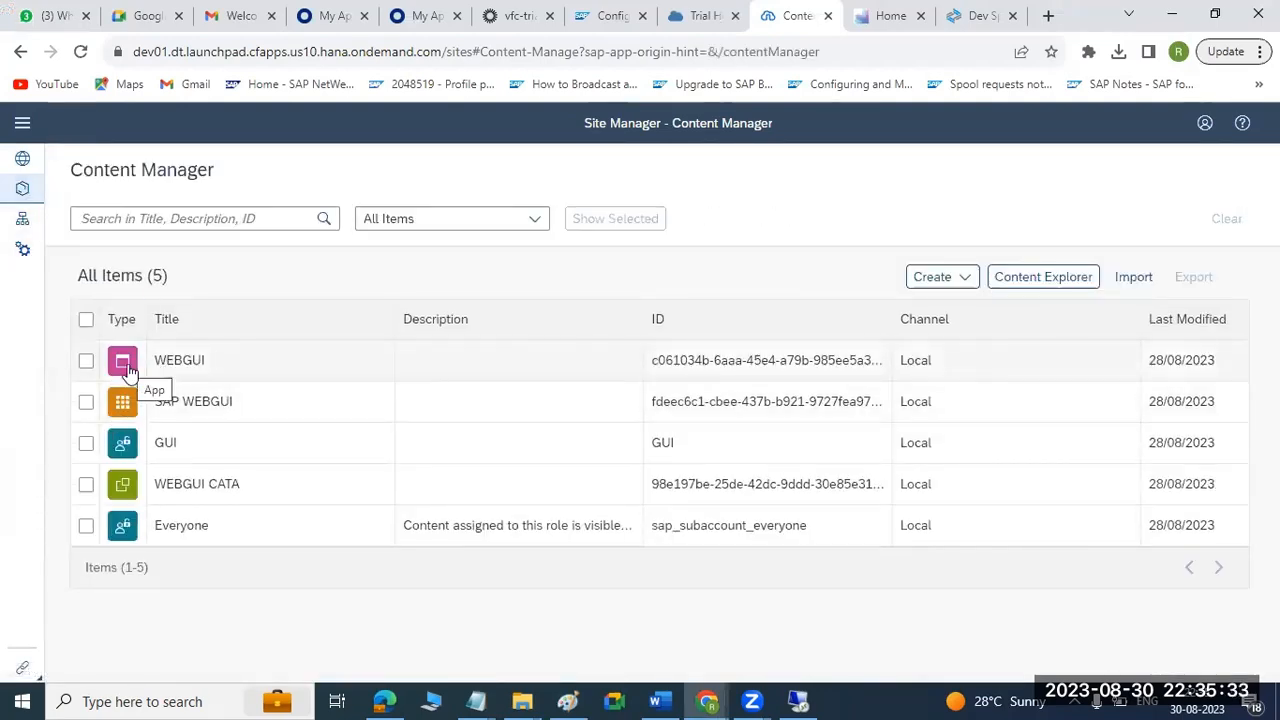
click(180, 361)
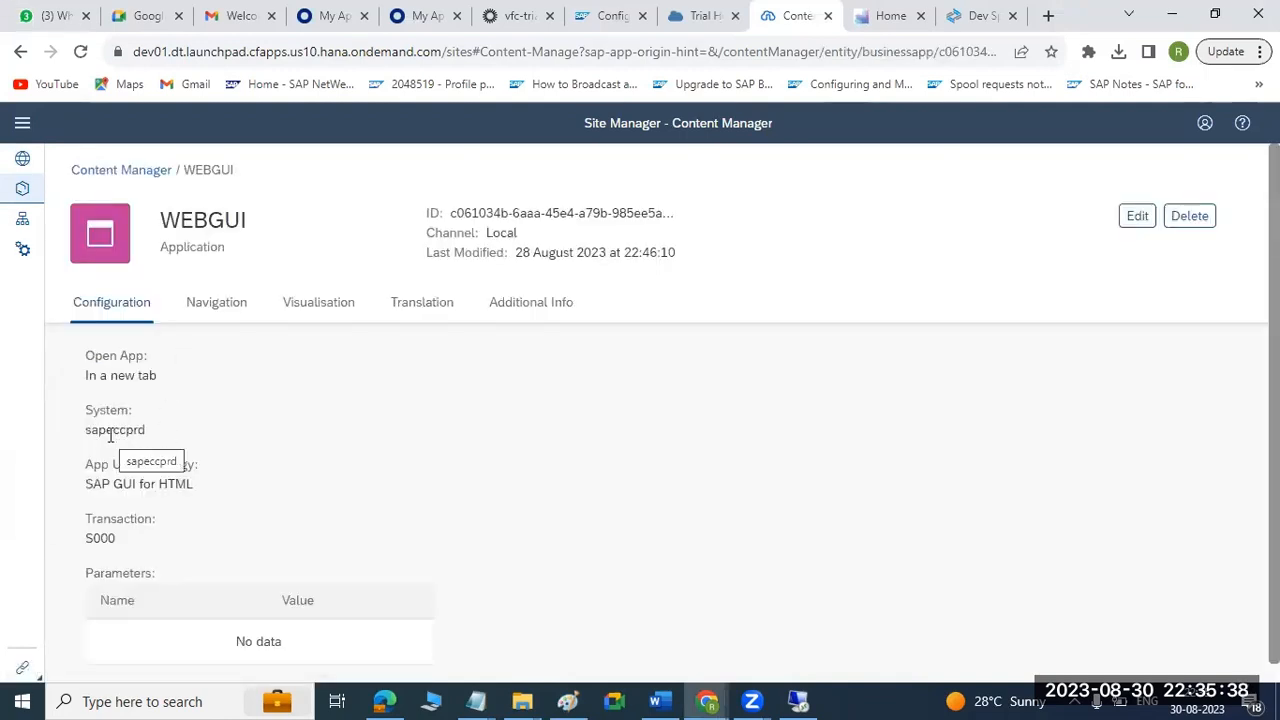
scroll(150, 440, down, 1)
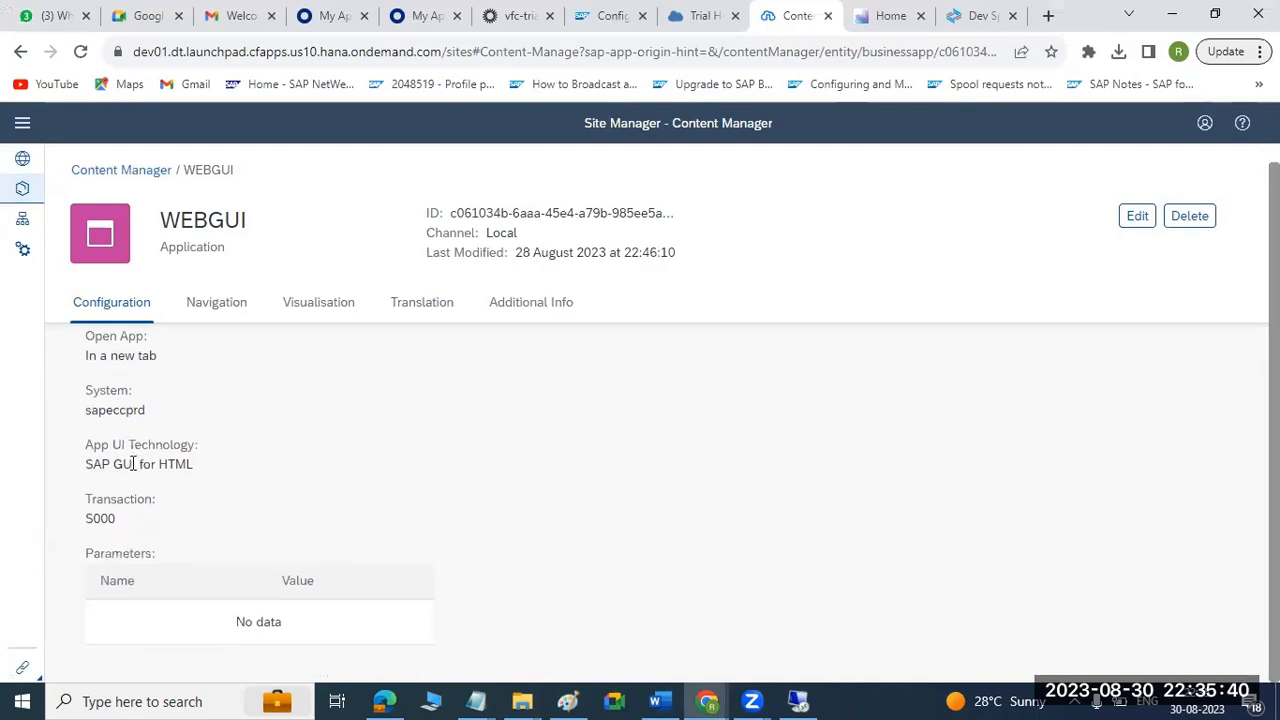
Go to the SAPECP site home page and launch the WEBGUI tile to test it.
key(ctrl+Tab)
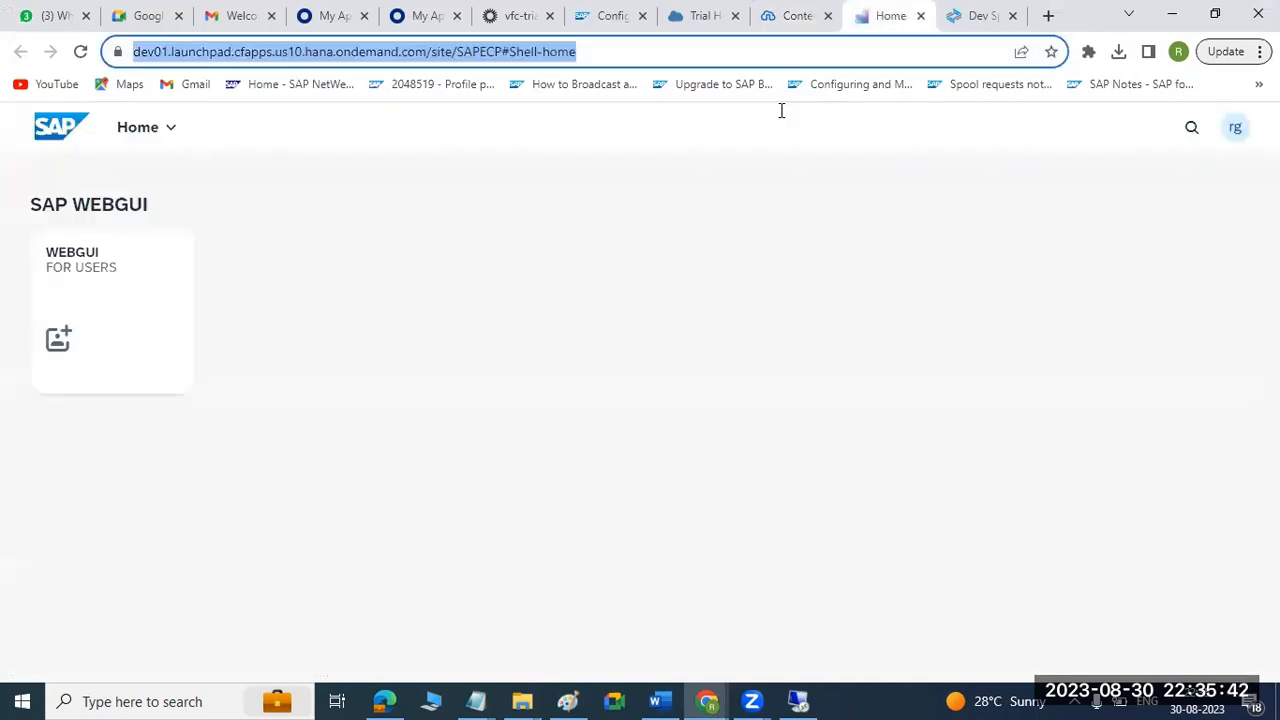
click(134, 308)
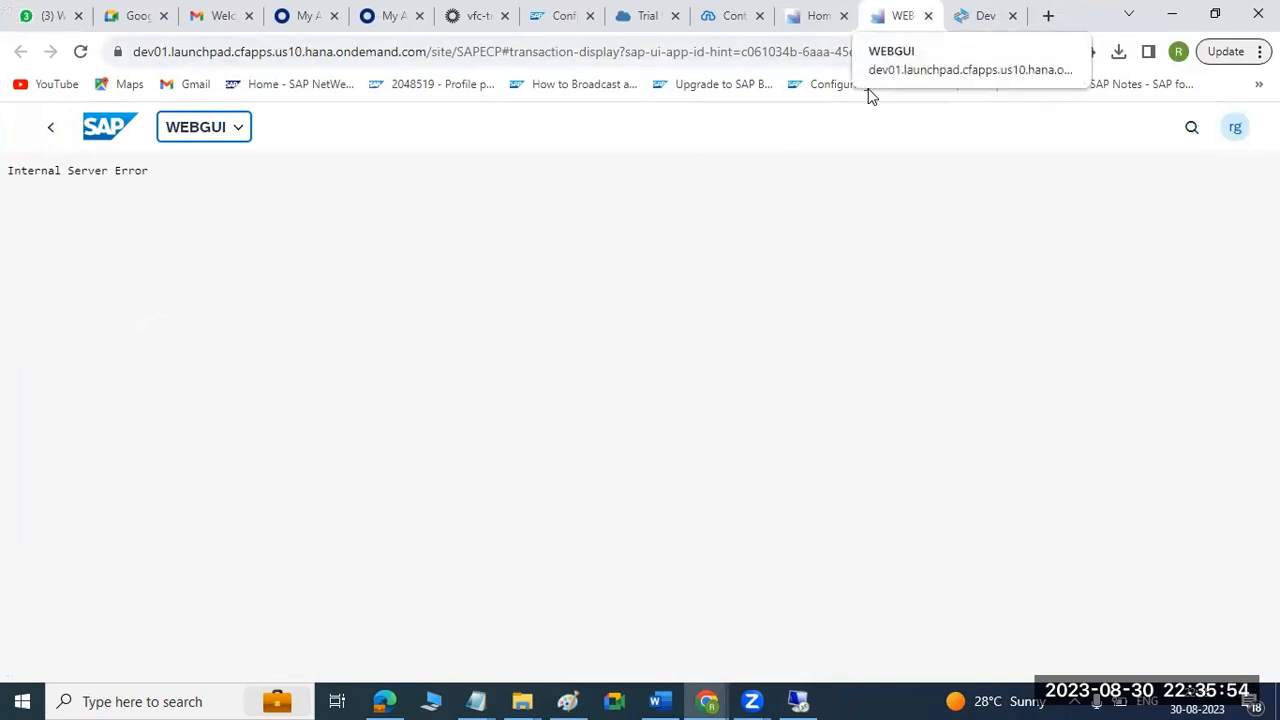
Edit the WEBGUI application in Content Manager, setting system sapeccecp, app UI technology SAP GUI for HTML and transaction S000.
key(ctrl+w)
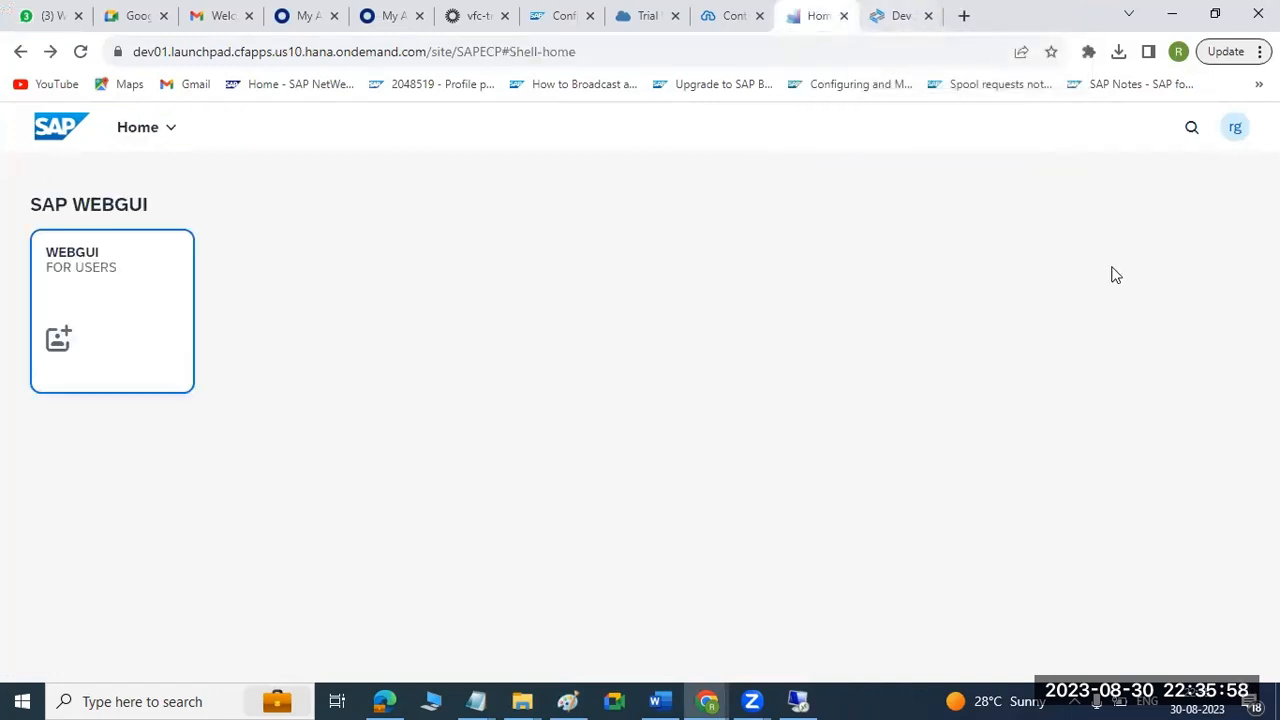
key(ctrl+shift+Tab)
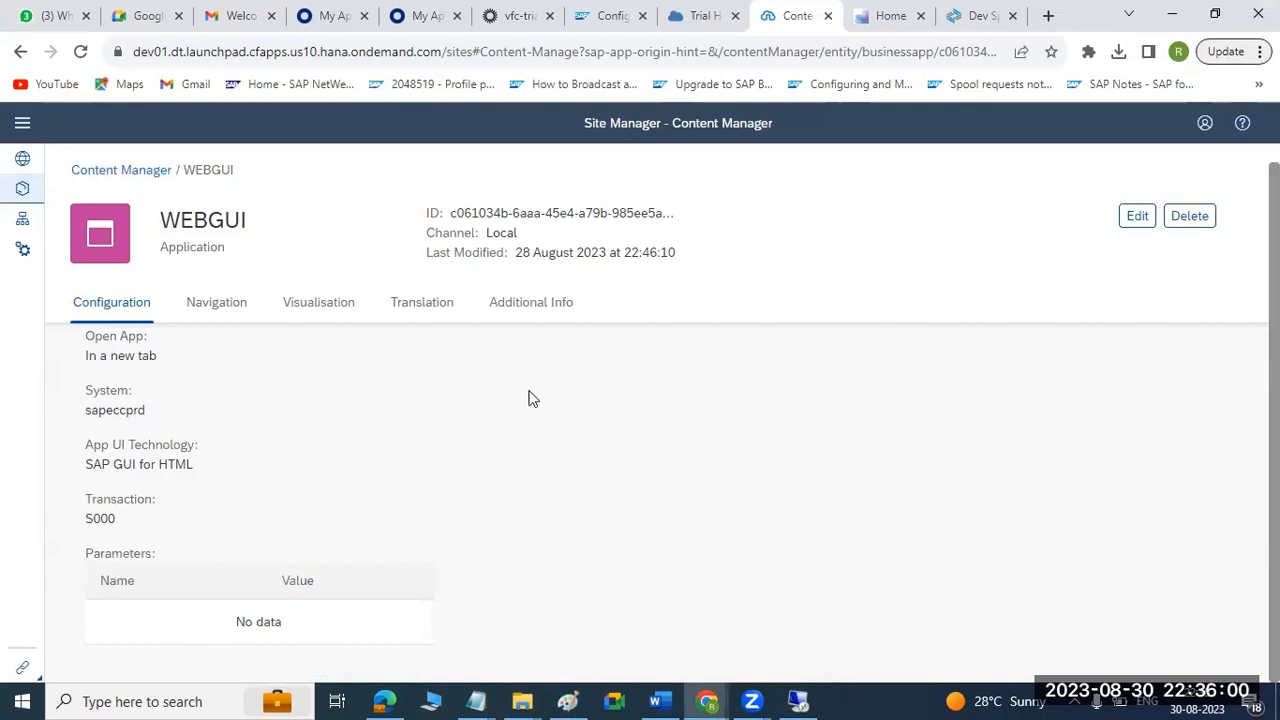
click(1135, 218)
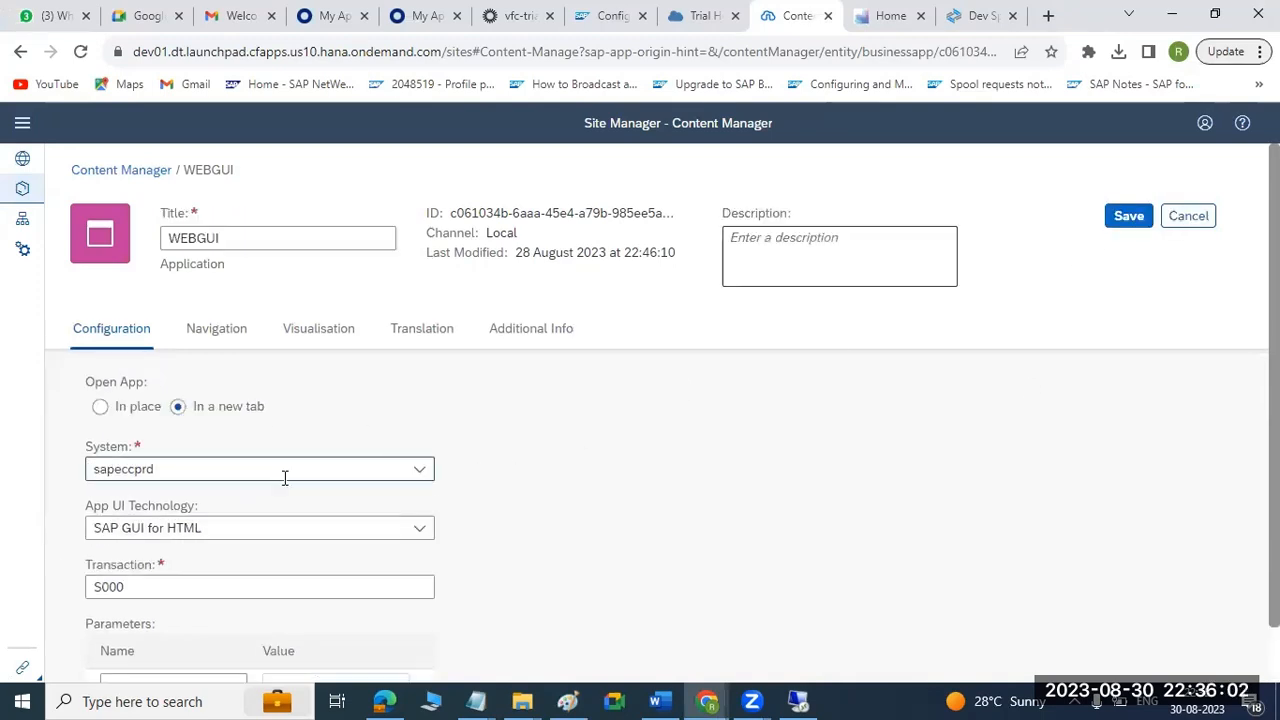
click(421, 472)
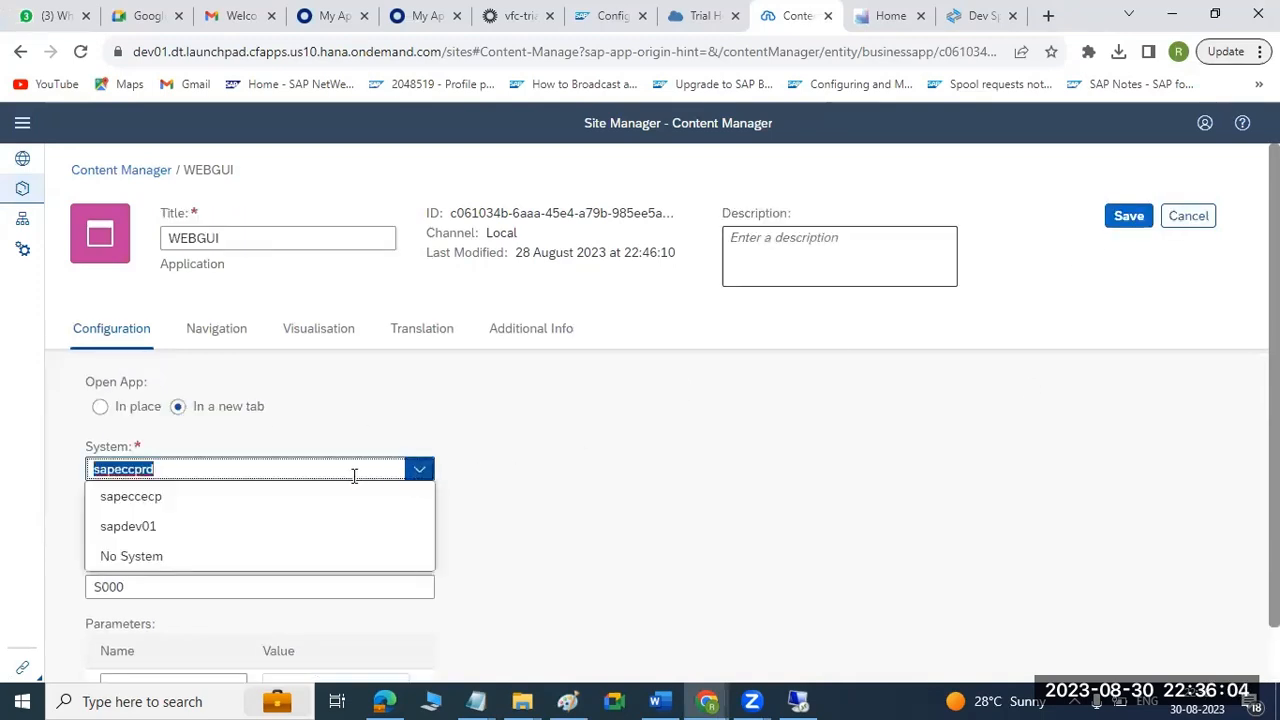
click(148, 498)
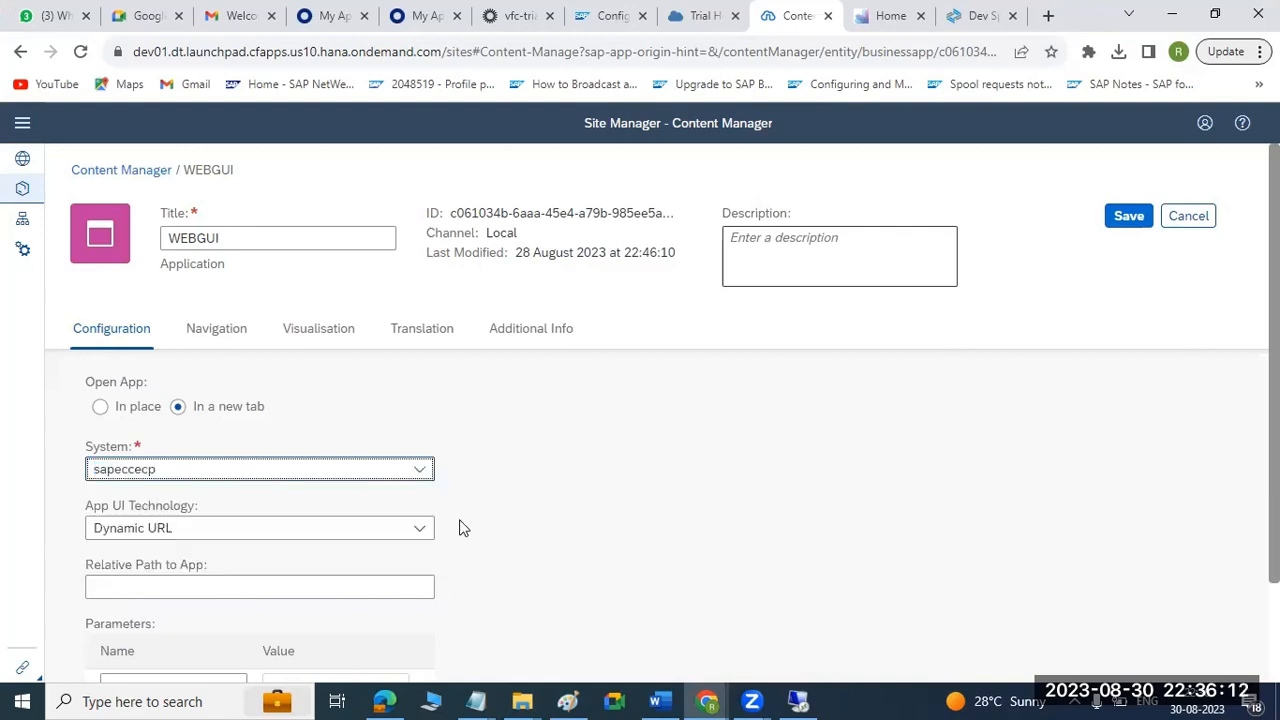
click(420, 529)
click(150, 440)
click(129, 591)
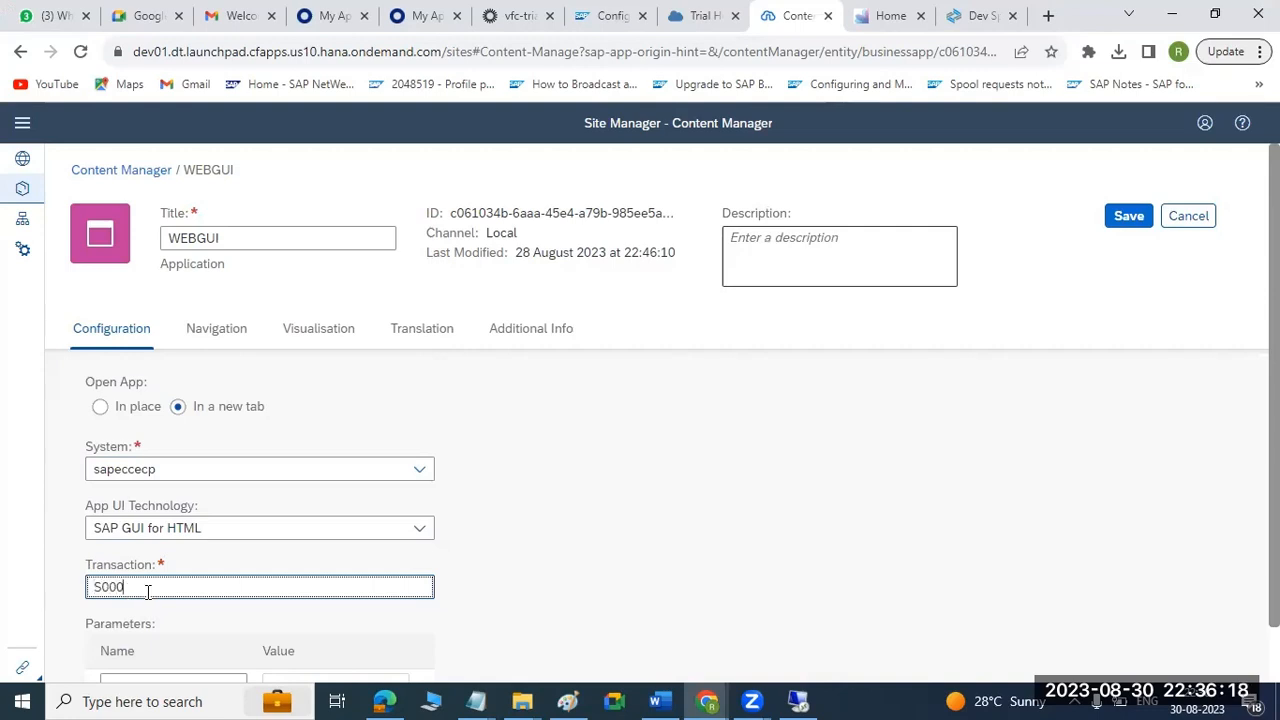
click(565, 596)
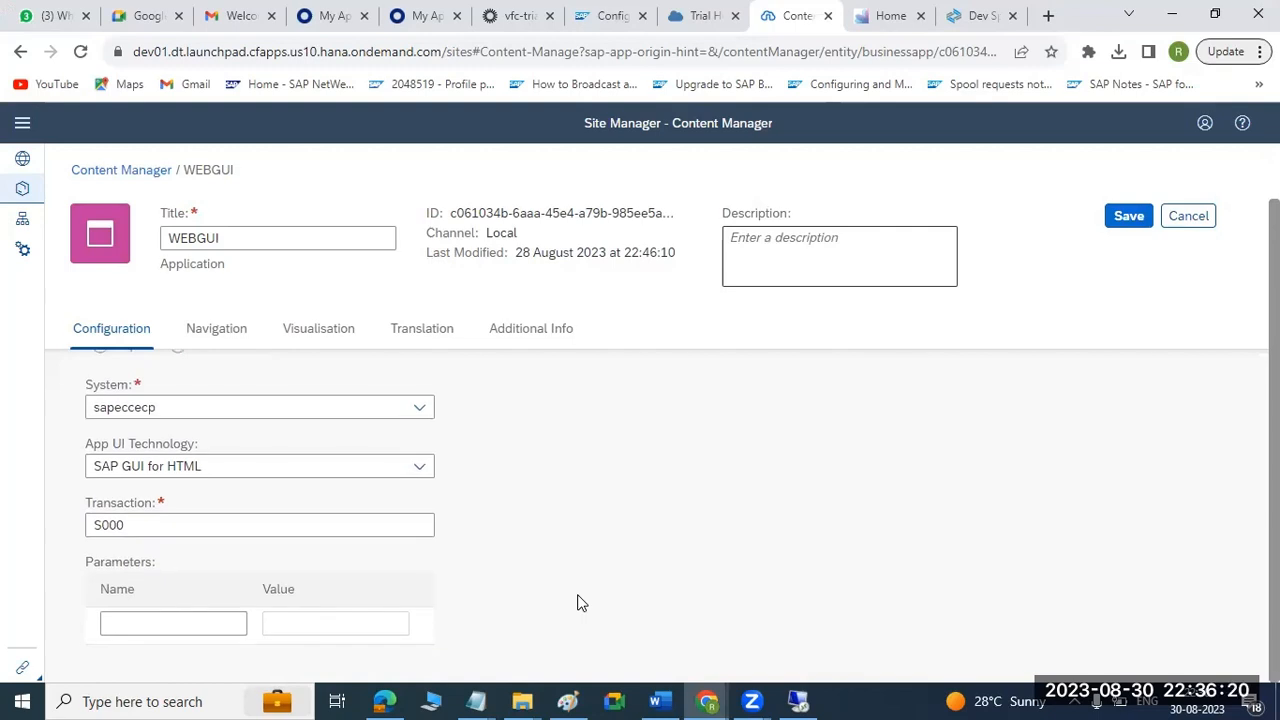
Review the WEBGUI application's navigation, visualisation, translation and additional info settings, and save the application.
click(219, 338)
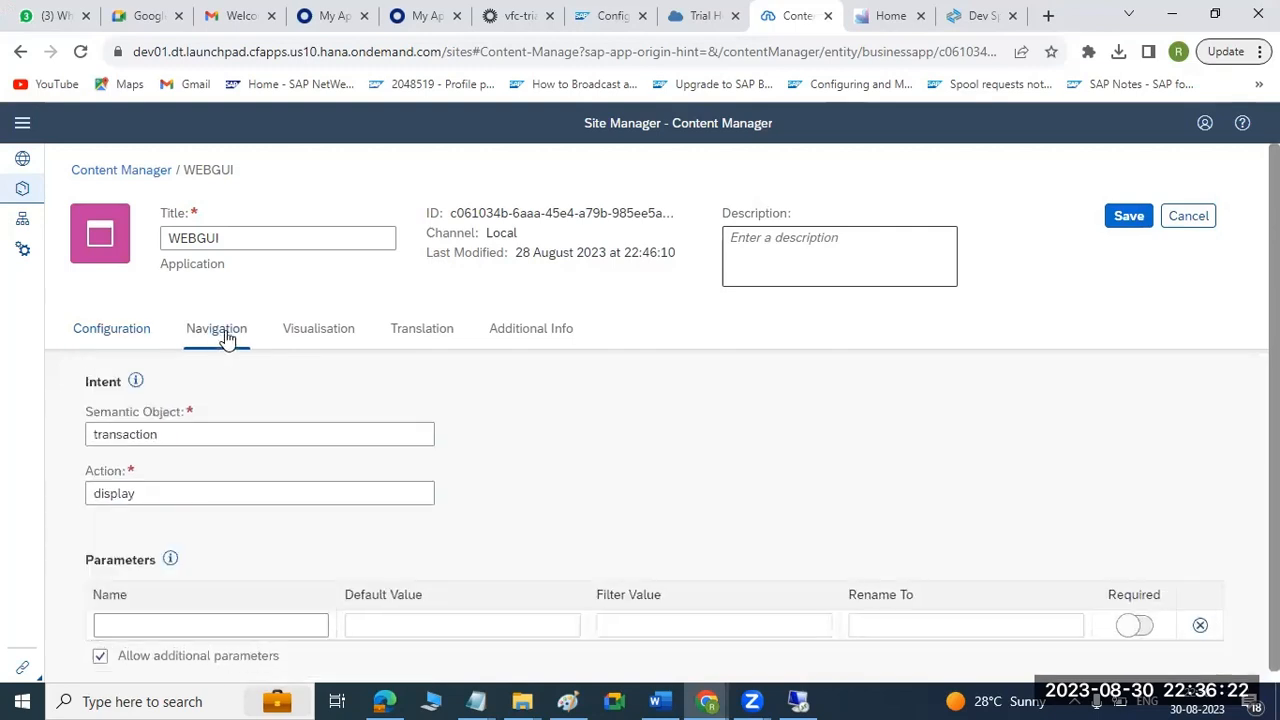
click(320, 333)
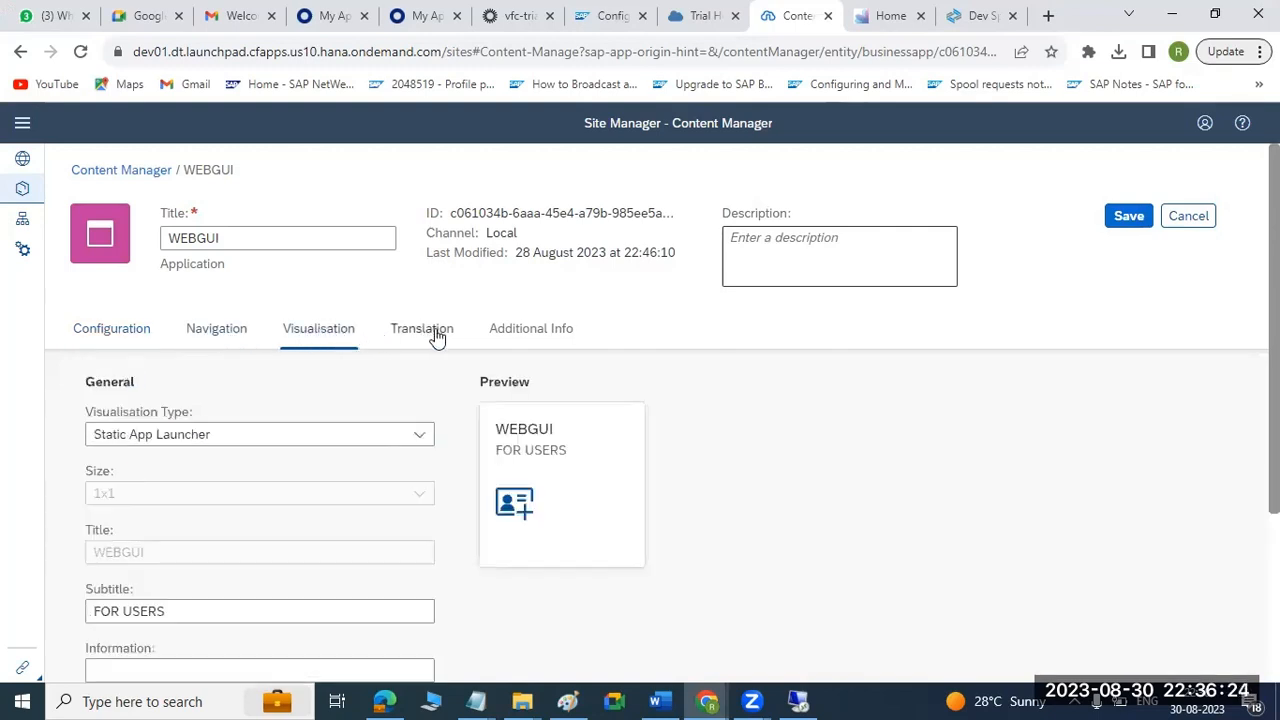
click(434, 336)
click(517, 340)
click(1133, 221)
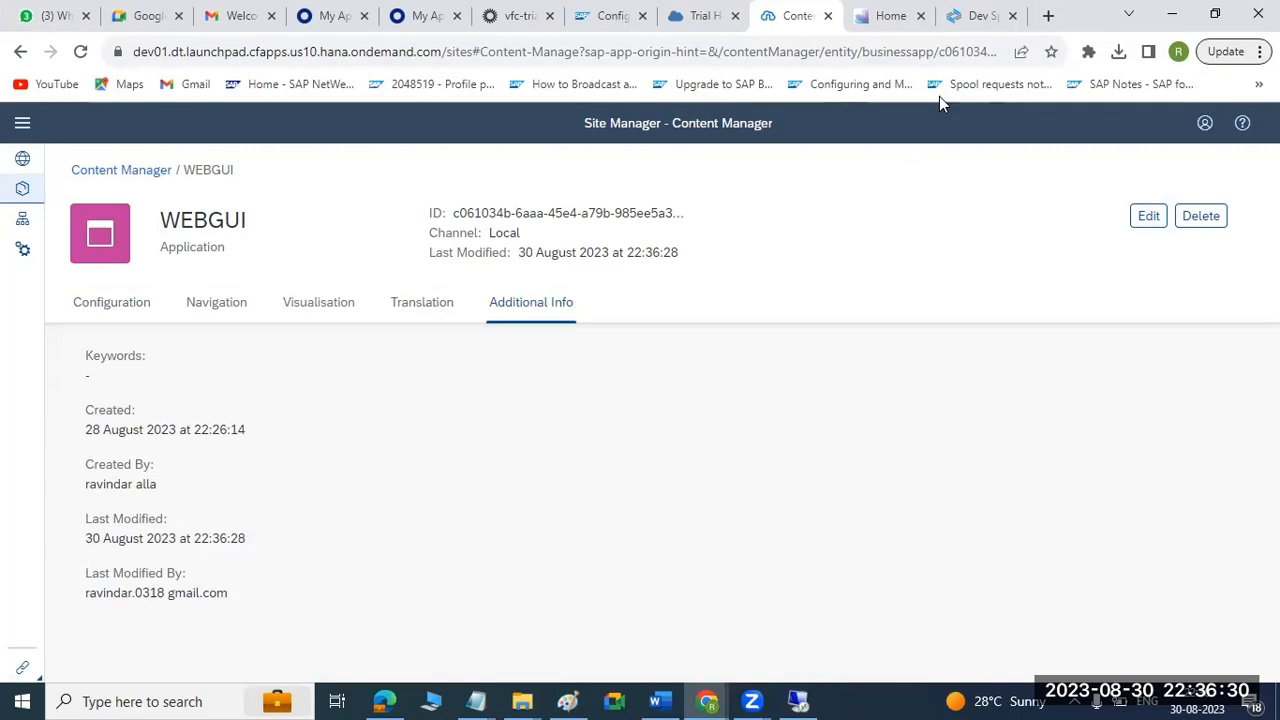
Reload the SAPECP site home page, relaunch the WEBGUI tile and inspect its loading errors in the browser's developer tools.
key(ctrl+Tab)
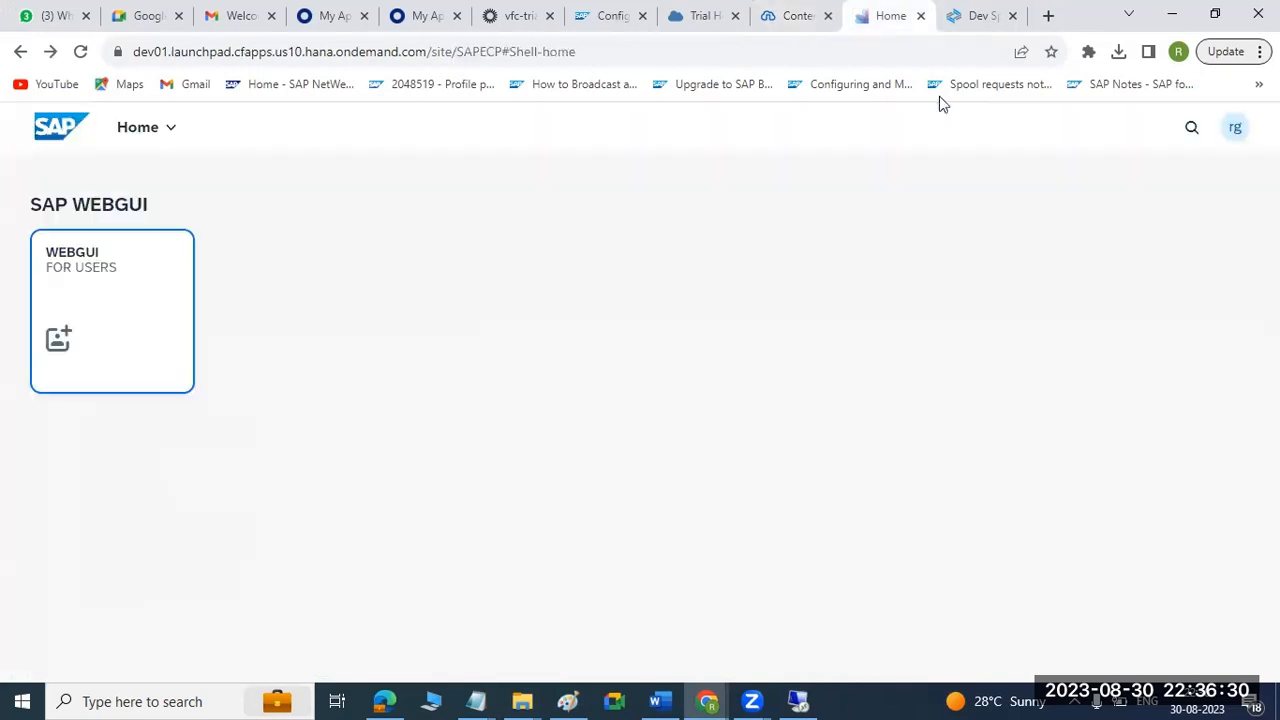
click(80, 53)
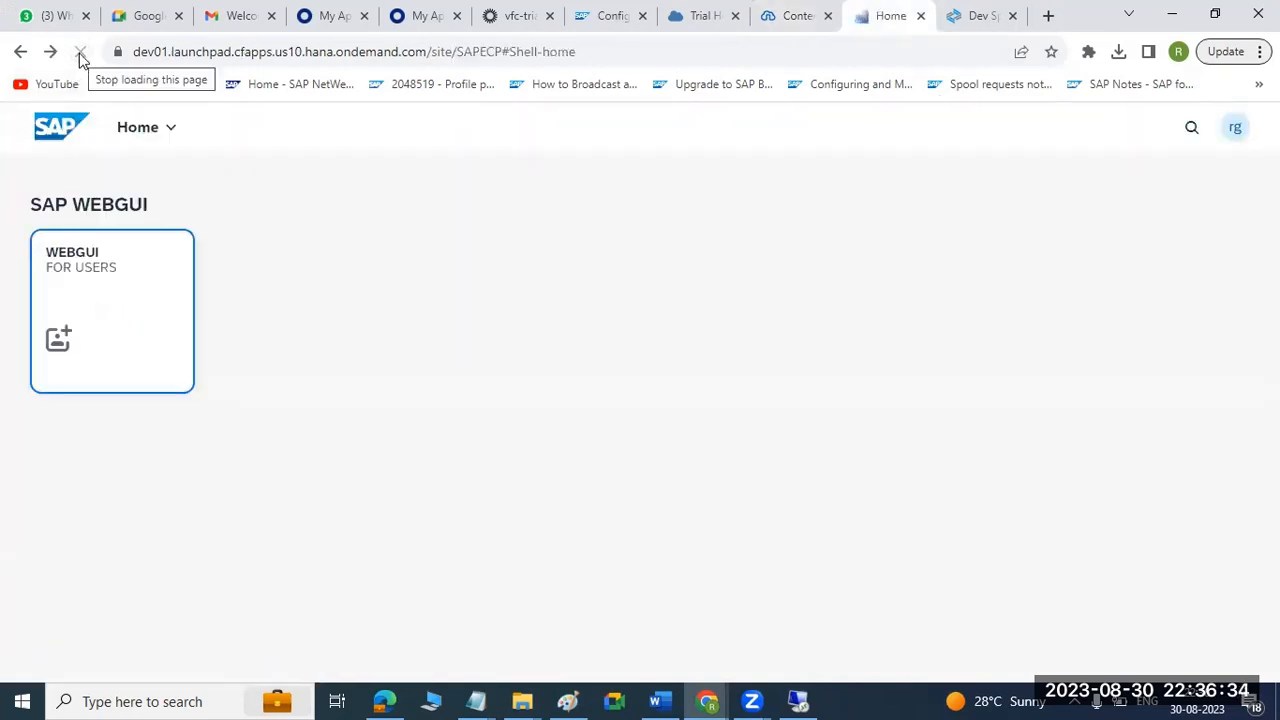
click(104, 287)
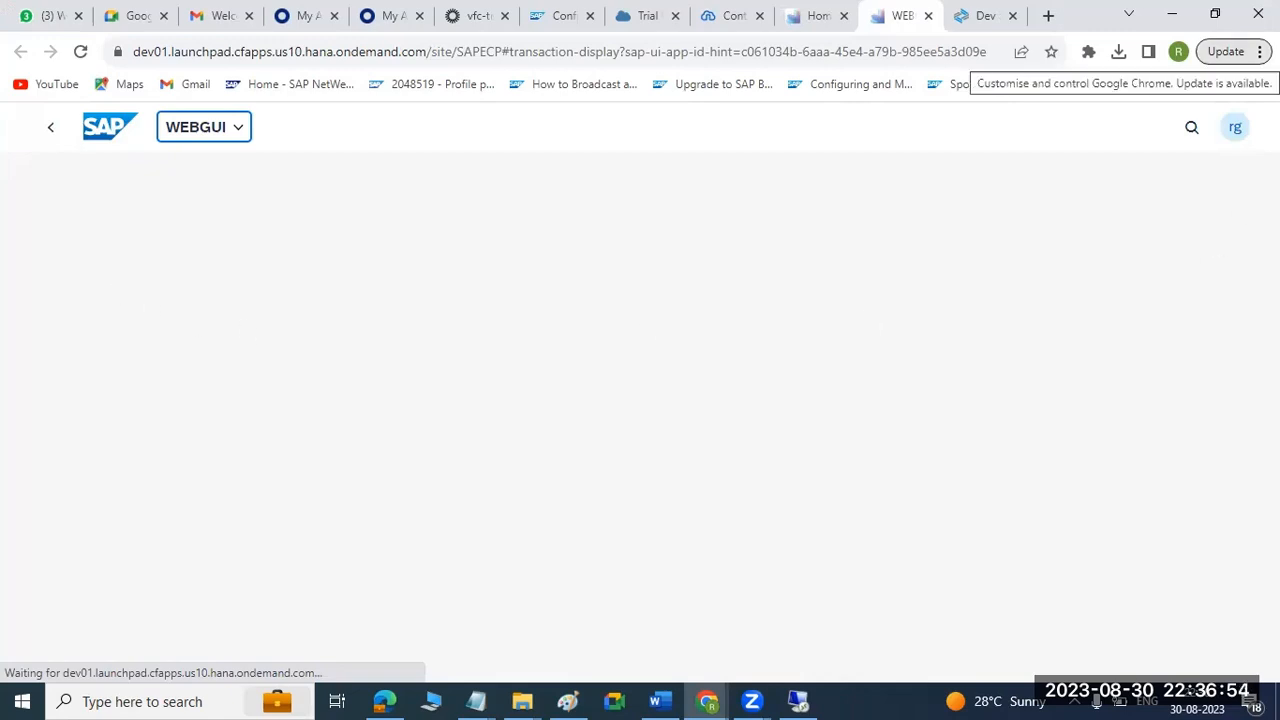
click(1240, 51)
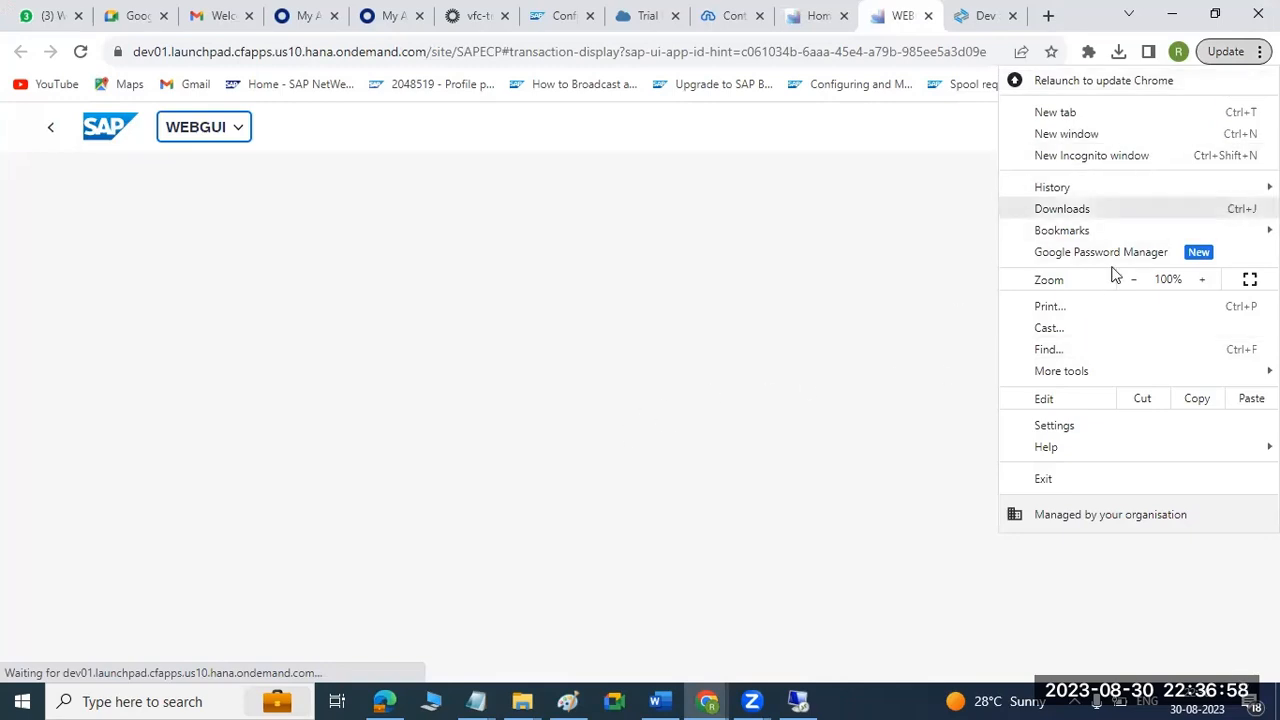
mouse_move(1058, 370)
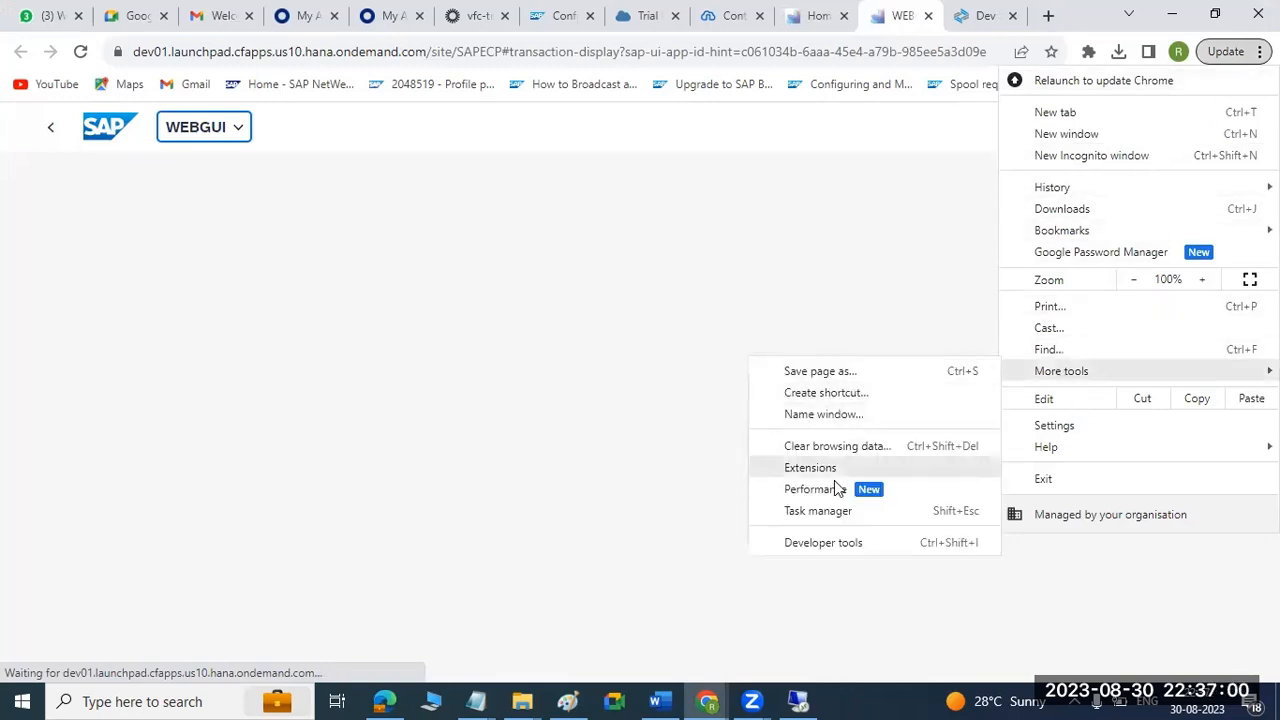
click(814, 544)
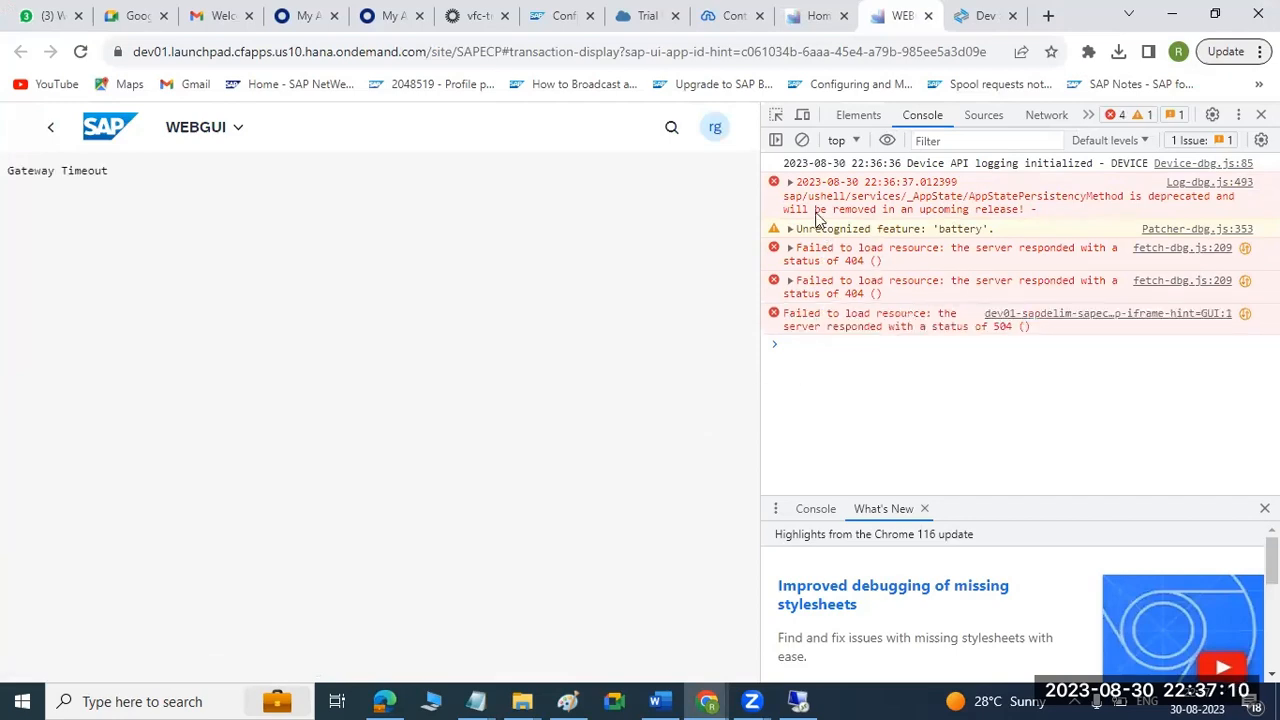
Switch to the ECP SAP GUI session on the remote server and log on to client 100 as basis with the account password.
click(797, 701)
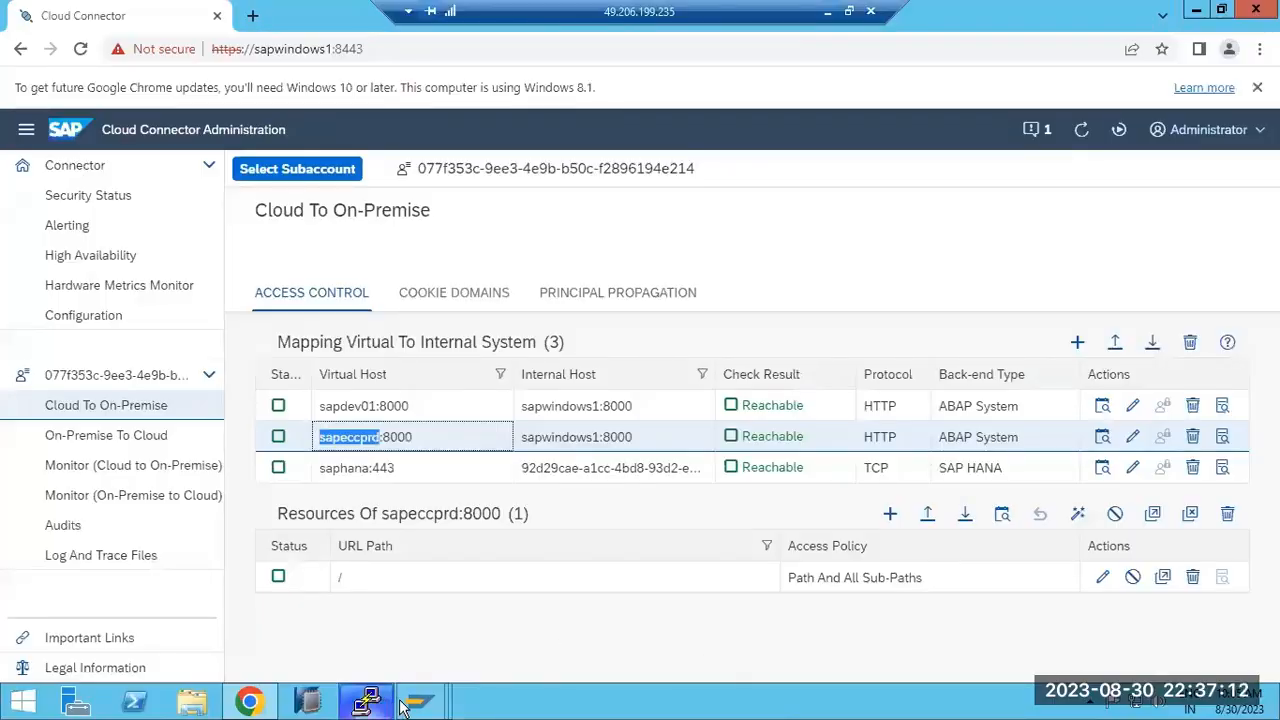
mouse_move(420, 700)
click(444, 636)
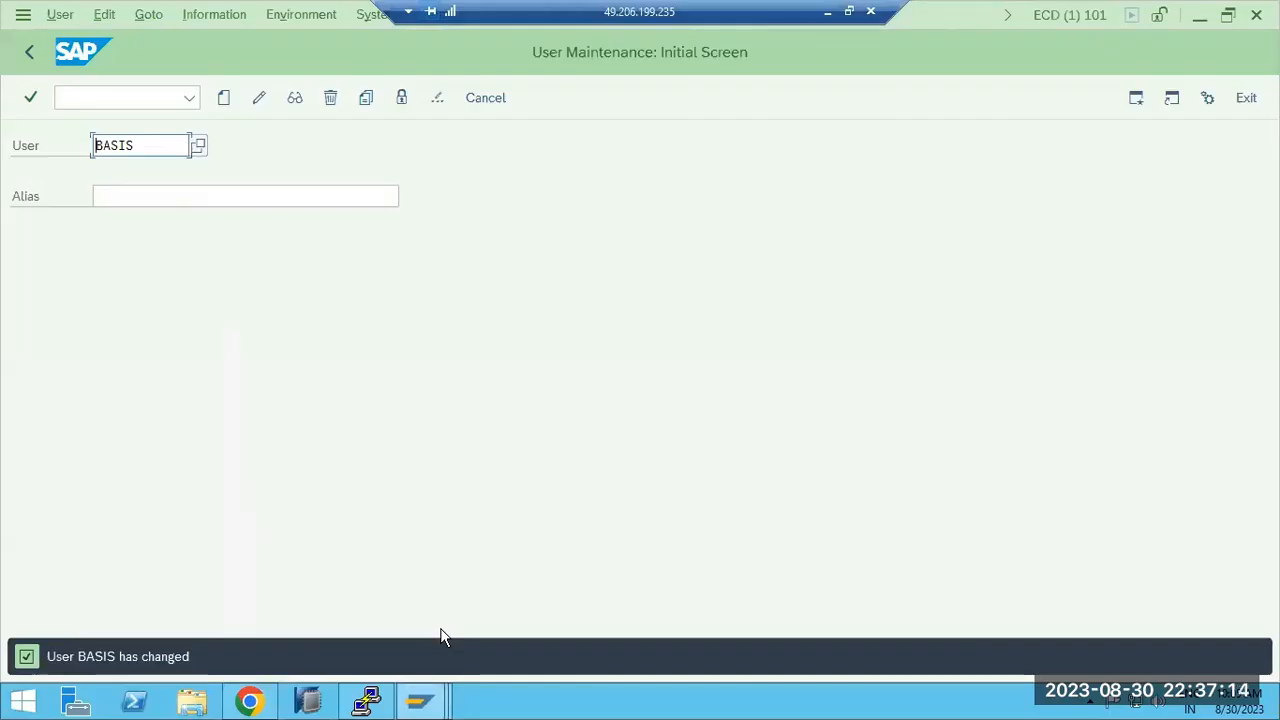
click(612, 622)
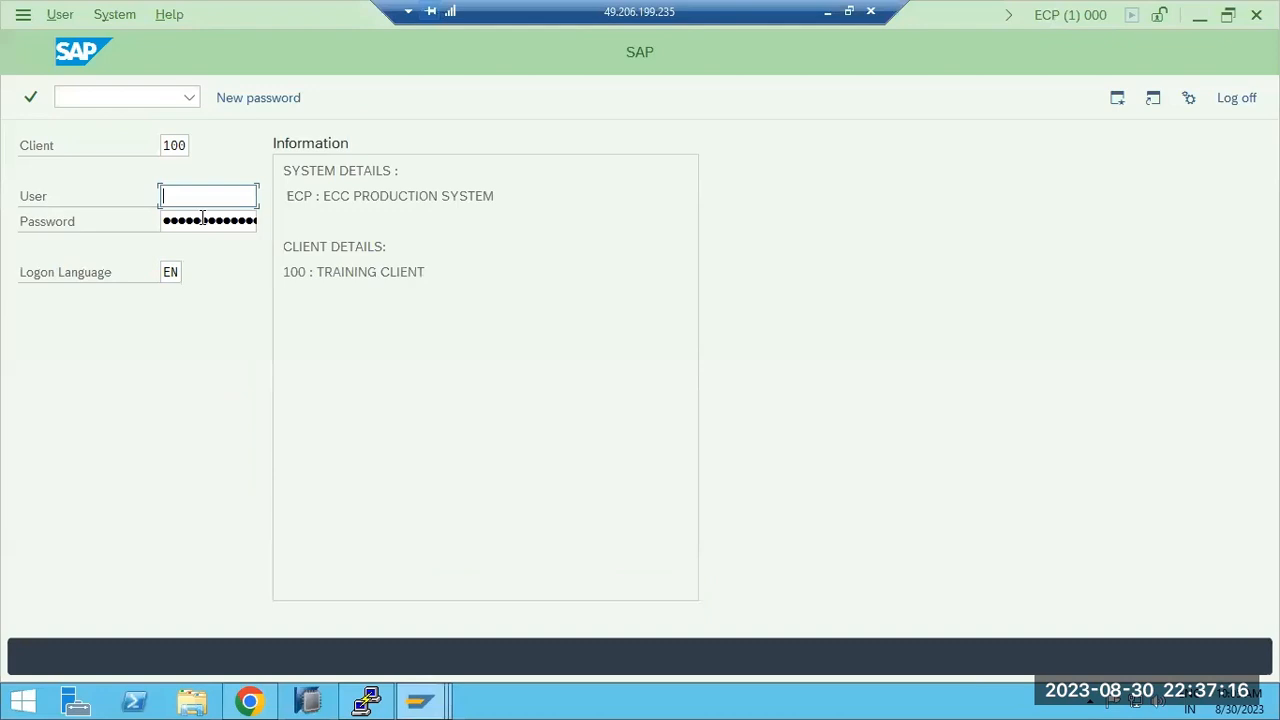
text(basis)
key(Tab)
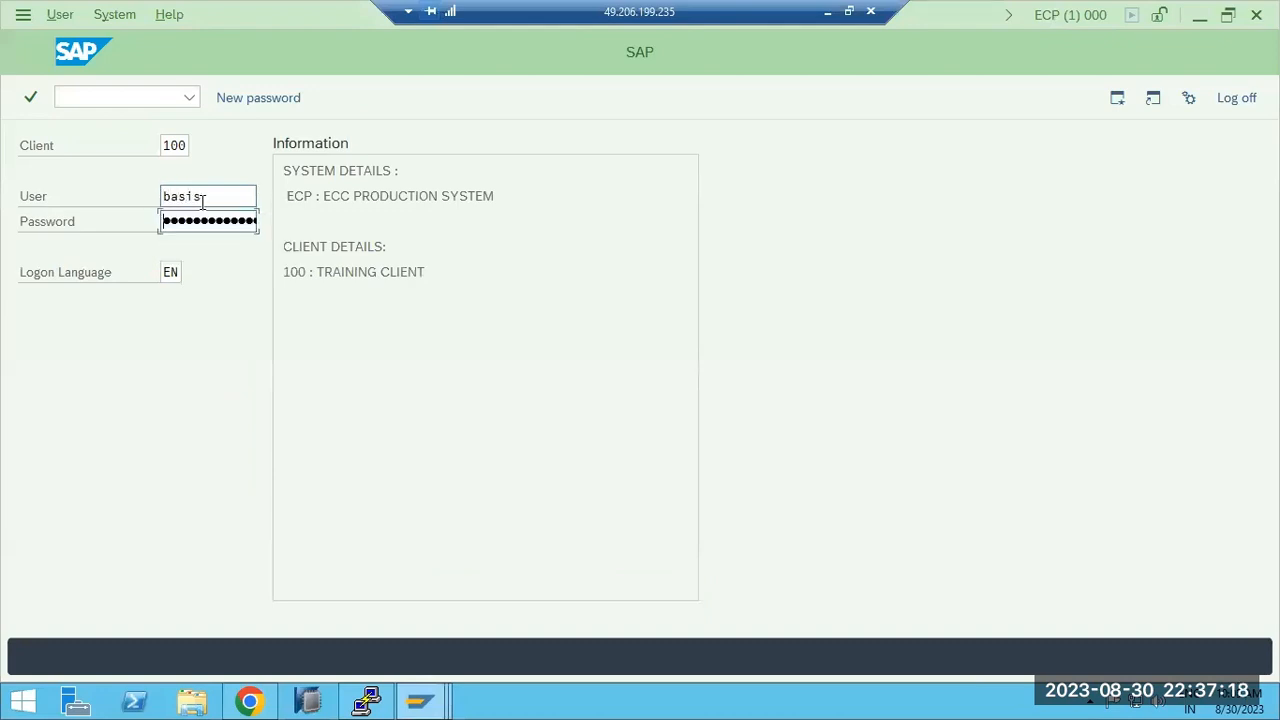
text(•••••••)
key(Return)
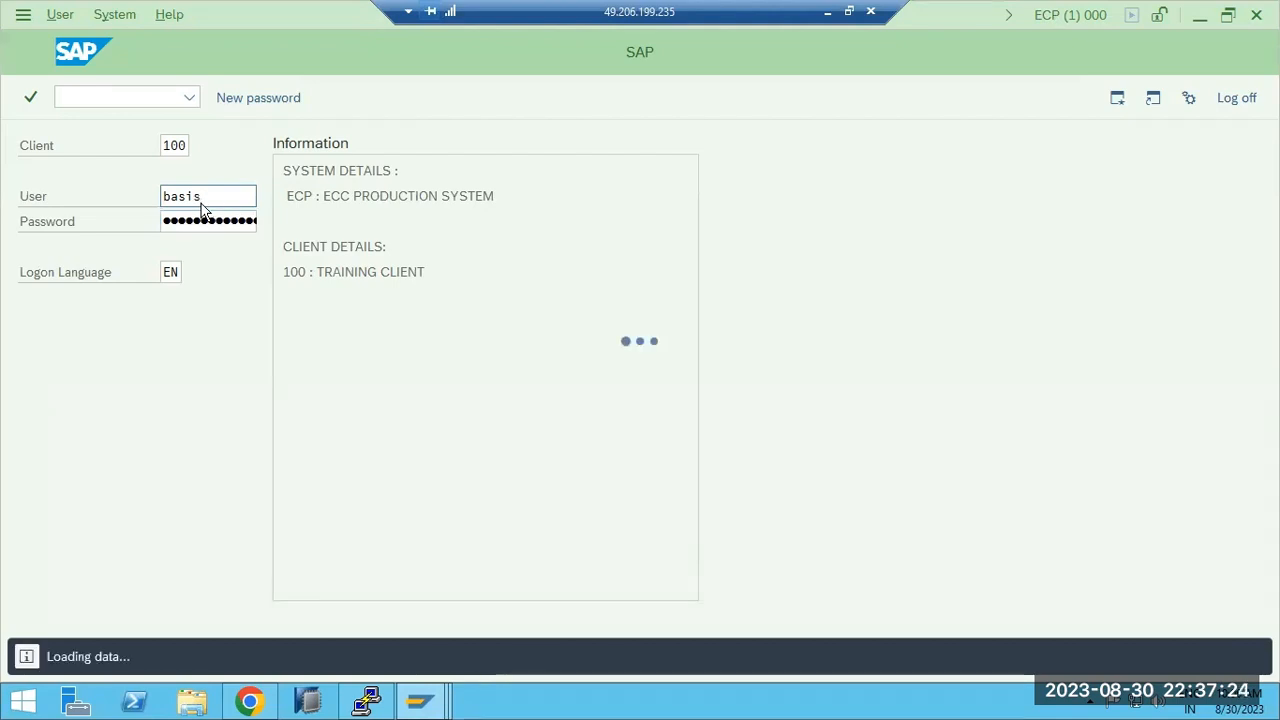
Open transaction SICF and filter the service hierarchy by the service name USHELL.
text(sicf)
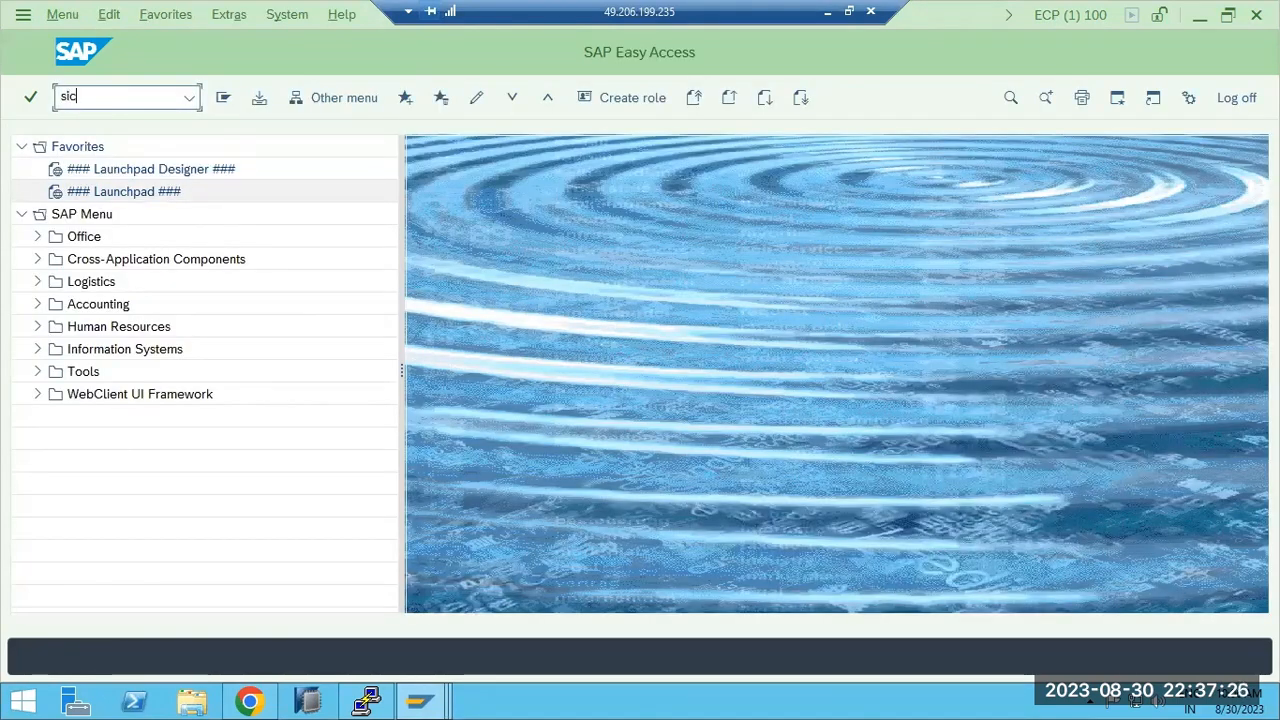
key(Return)
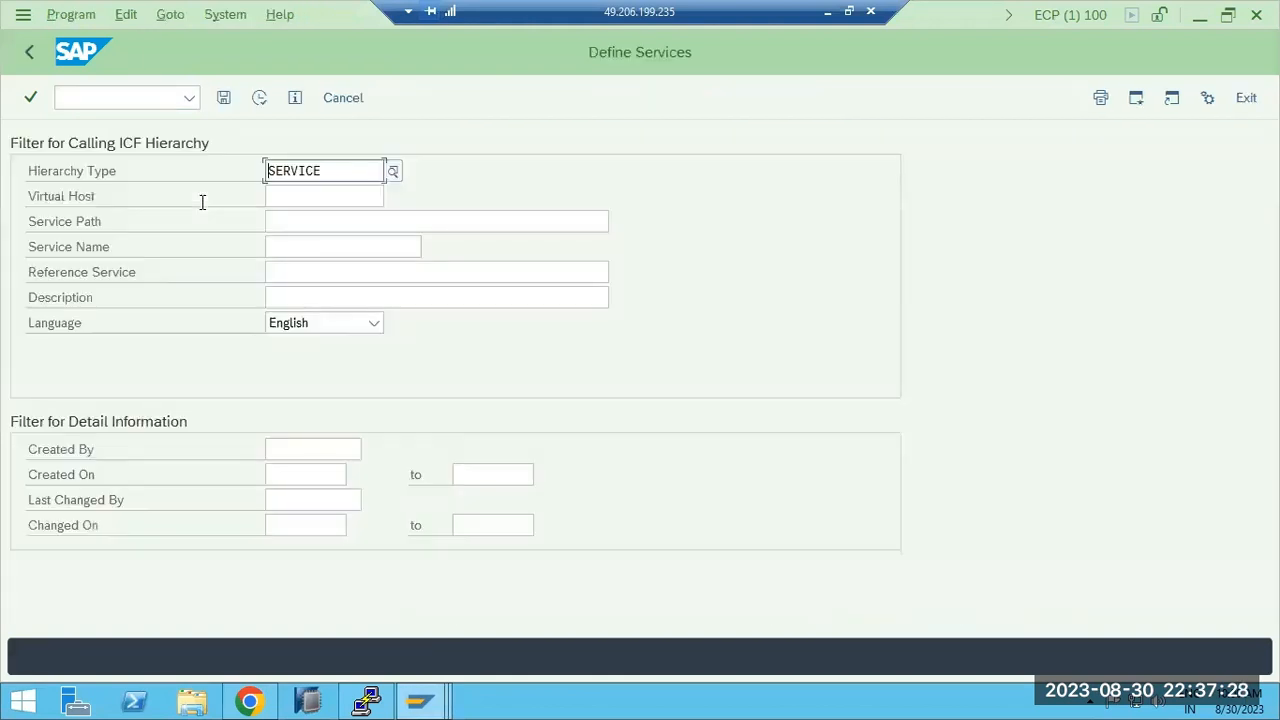
click(272, 247)
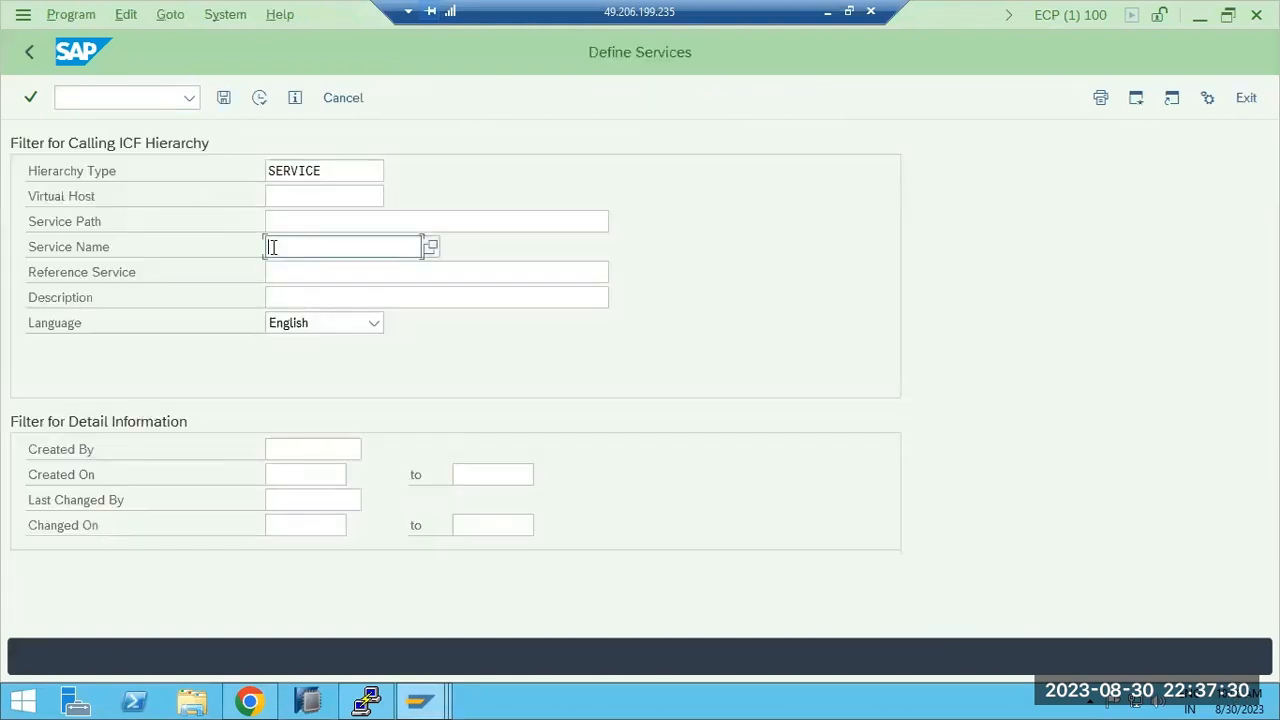
text(usheel)
click(259, 97)
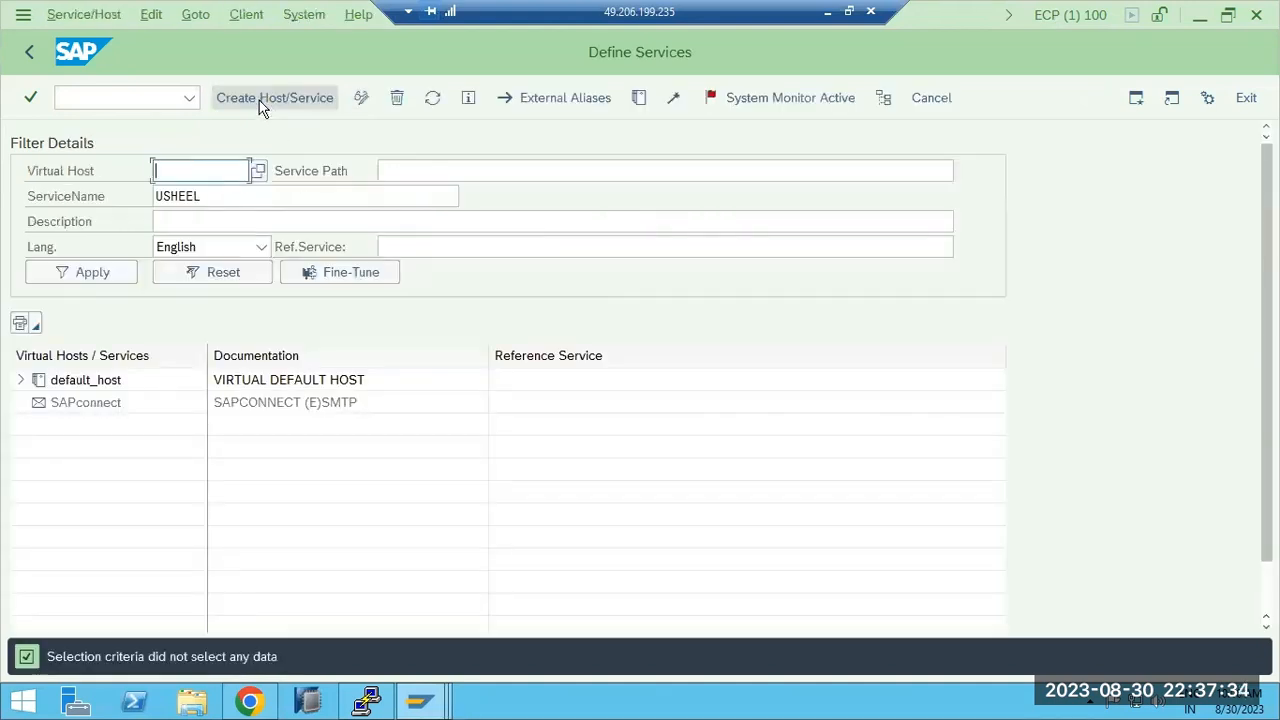
click(215, 198)
key(BackSpace)
key(BackSpace)
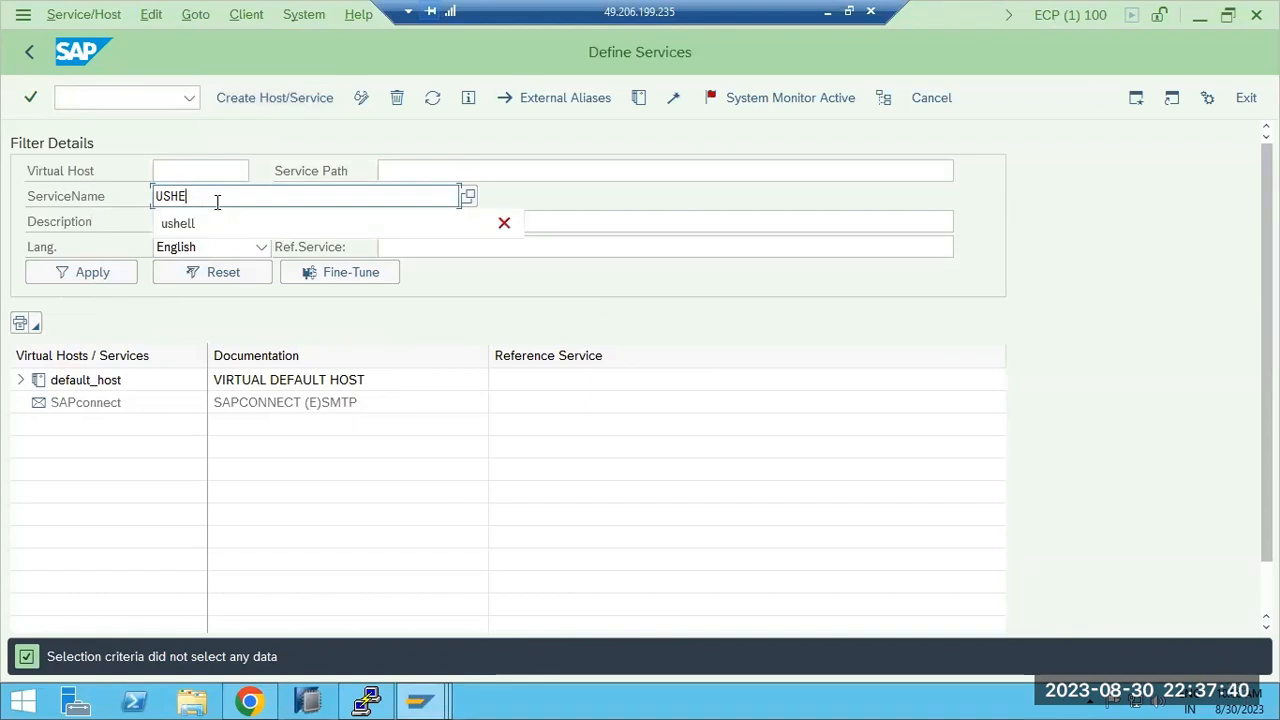
click(205, 223)
click(101, 264)
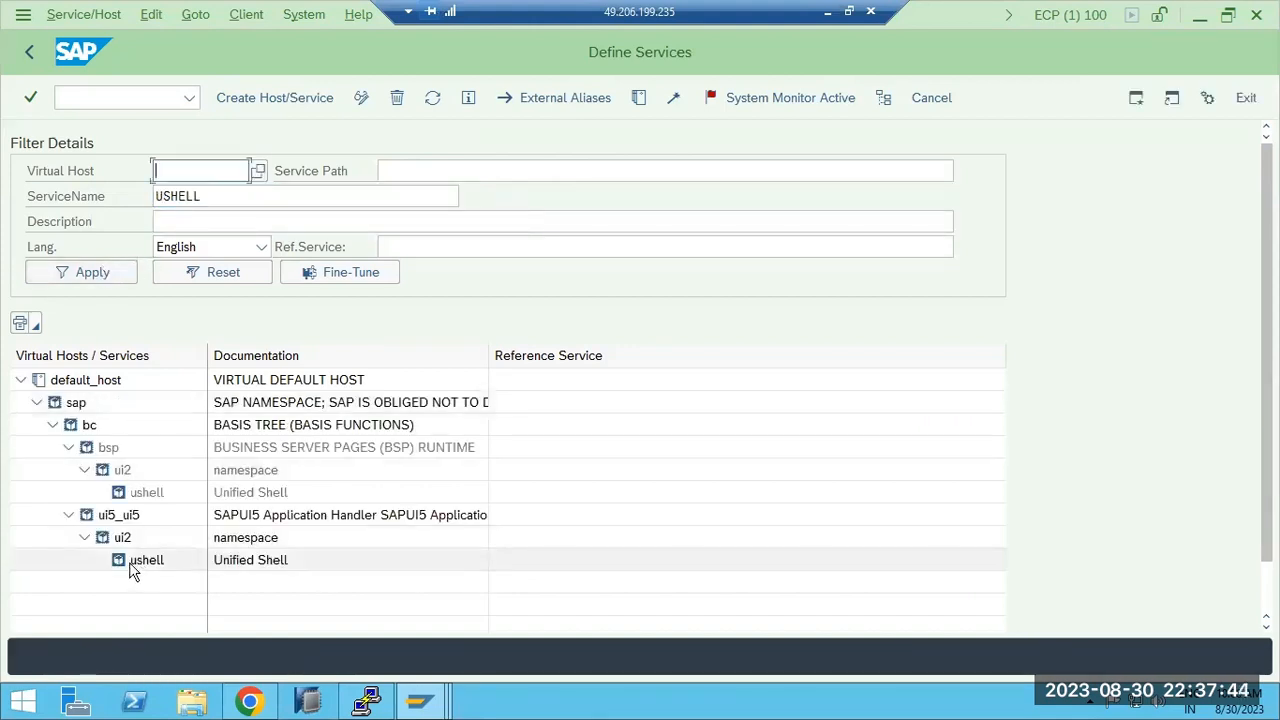
Activate the ushell service under default_host/sap/bc/bsp/ui2 and reload the WEBGUI page in the local browser to retest it.
right_click(132, 495)
click(176, 270)
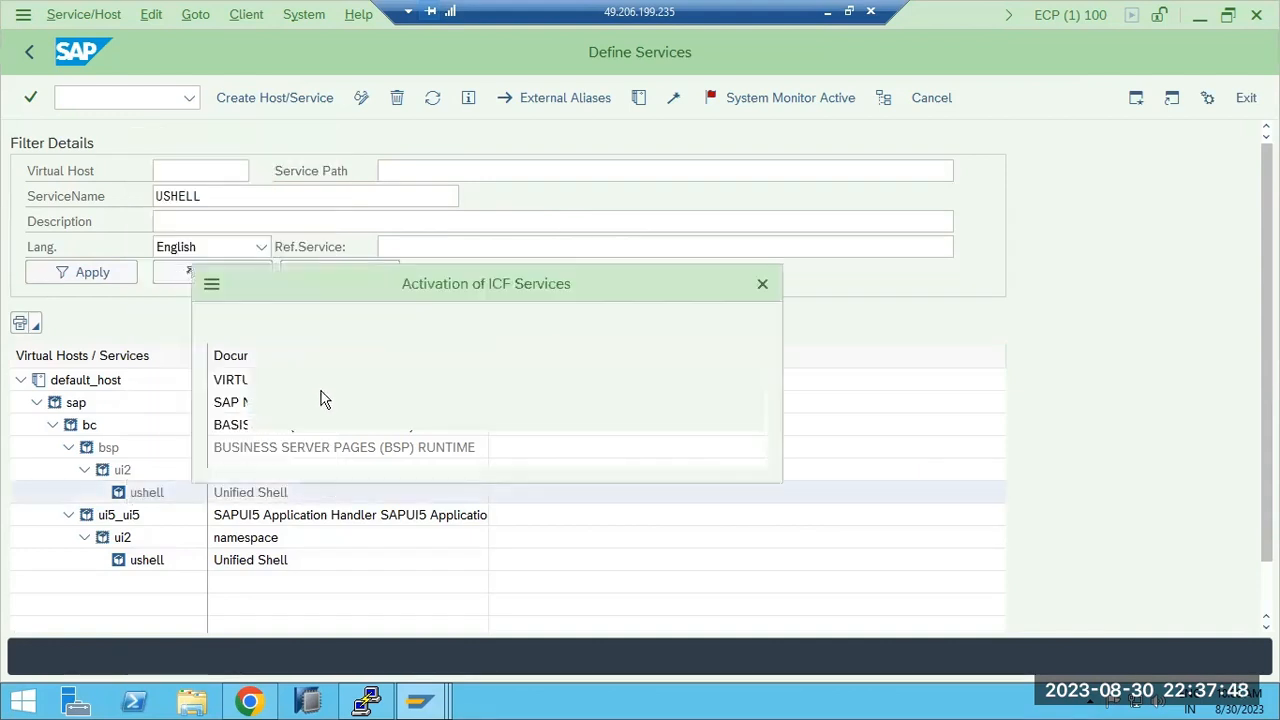
click(452, 449)
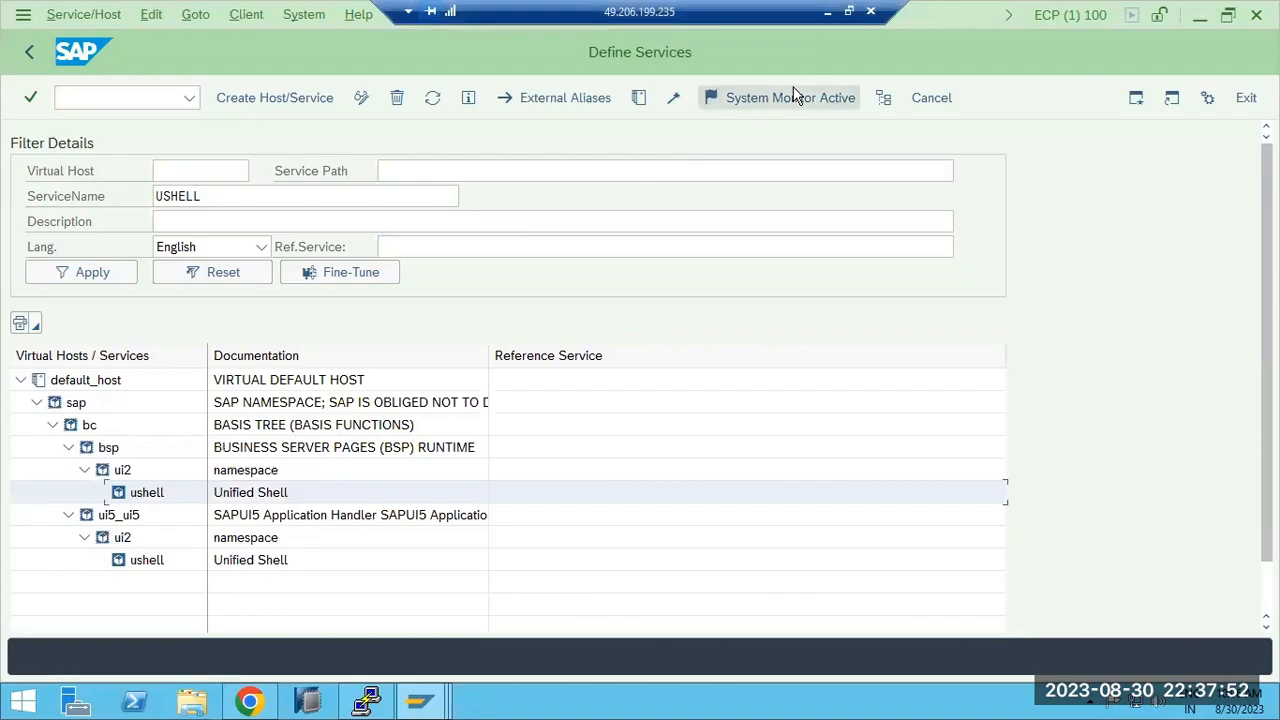
click(827, 12)
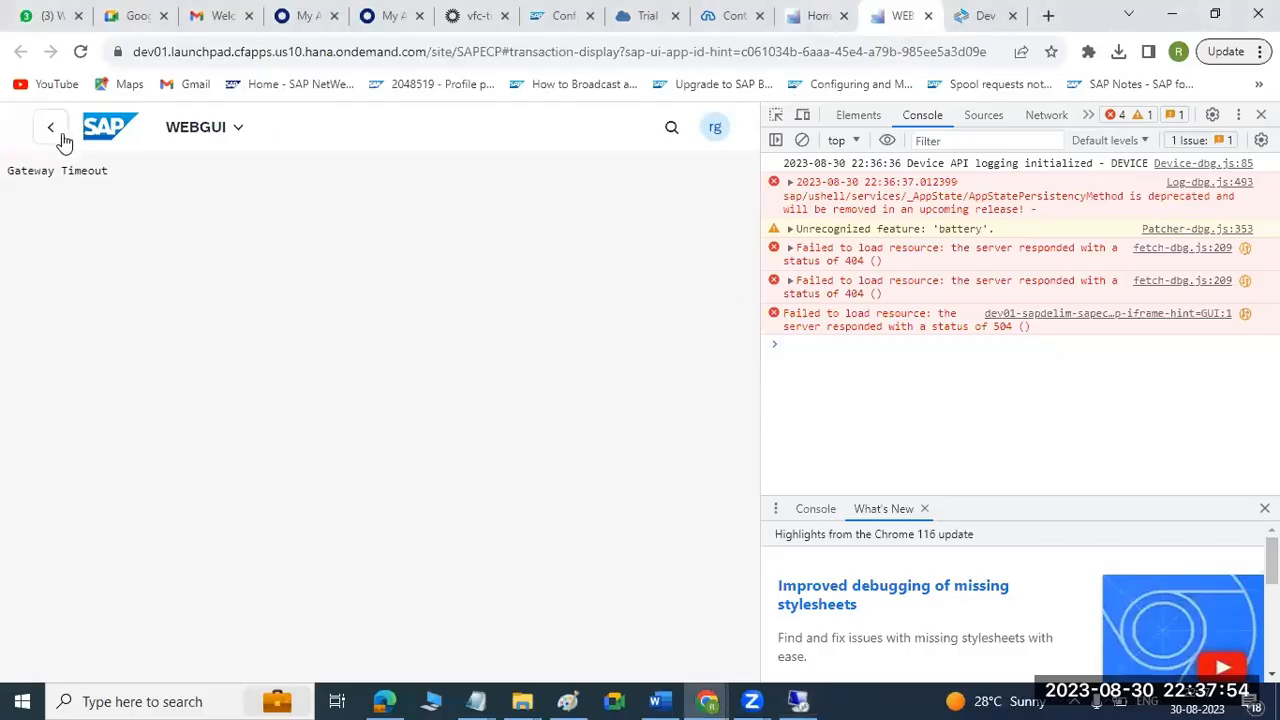
click(80, 52)
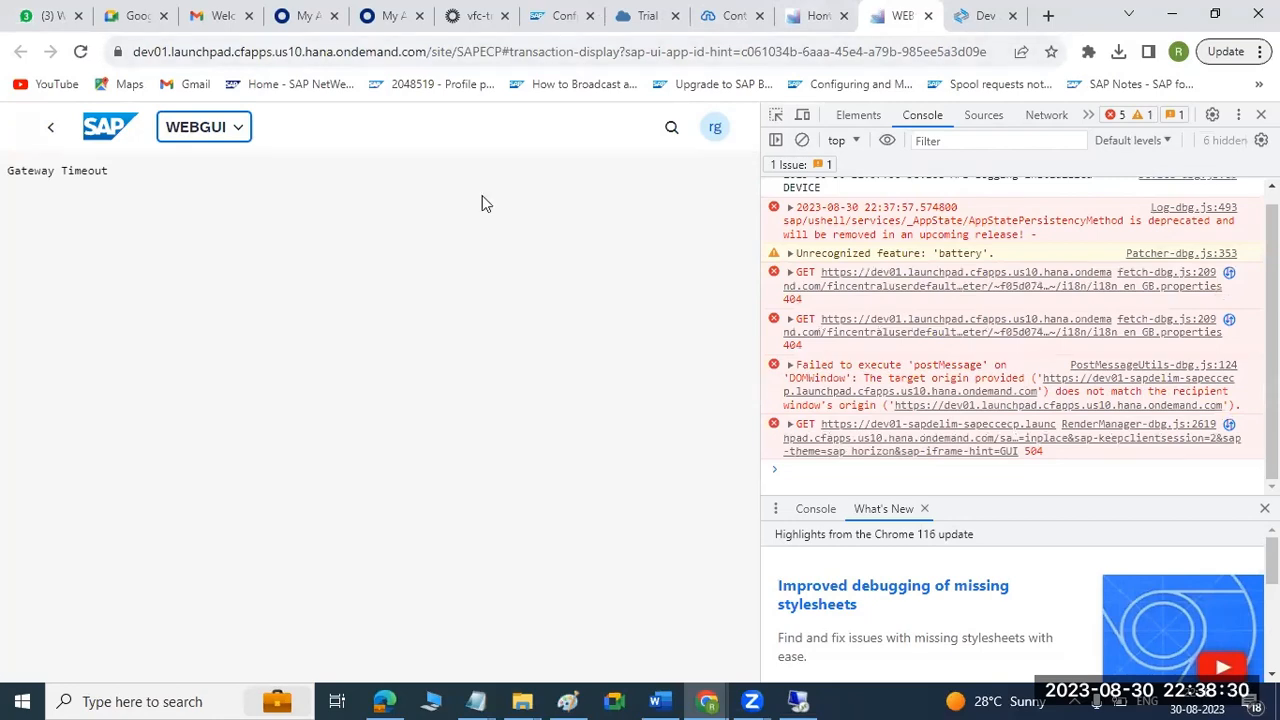
Switch to the BTP cockpit and set the sapeccecp destination's authentication to NoAuthentication, then save the destination.
click(645, 12)
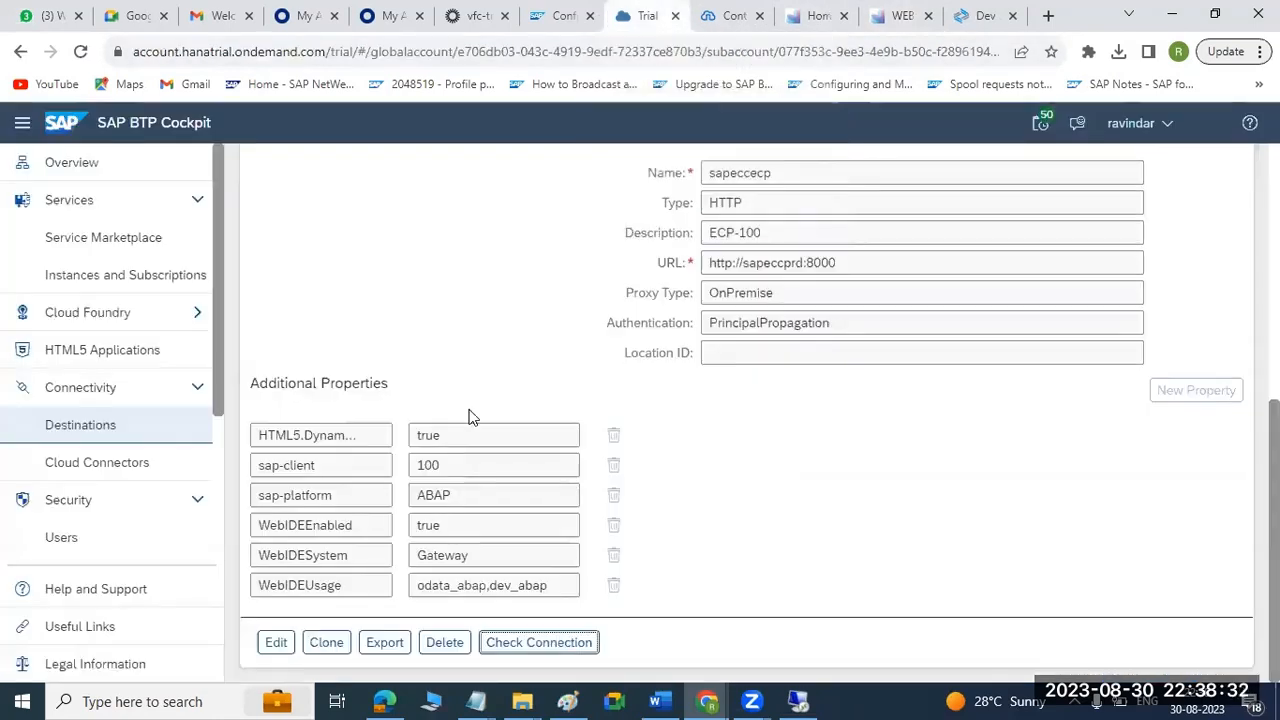
click(277, 642)
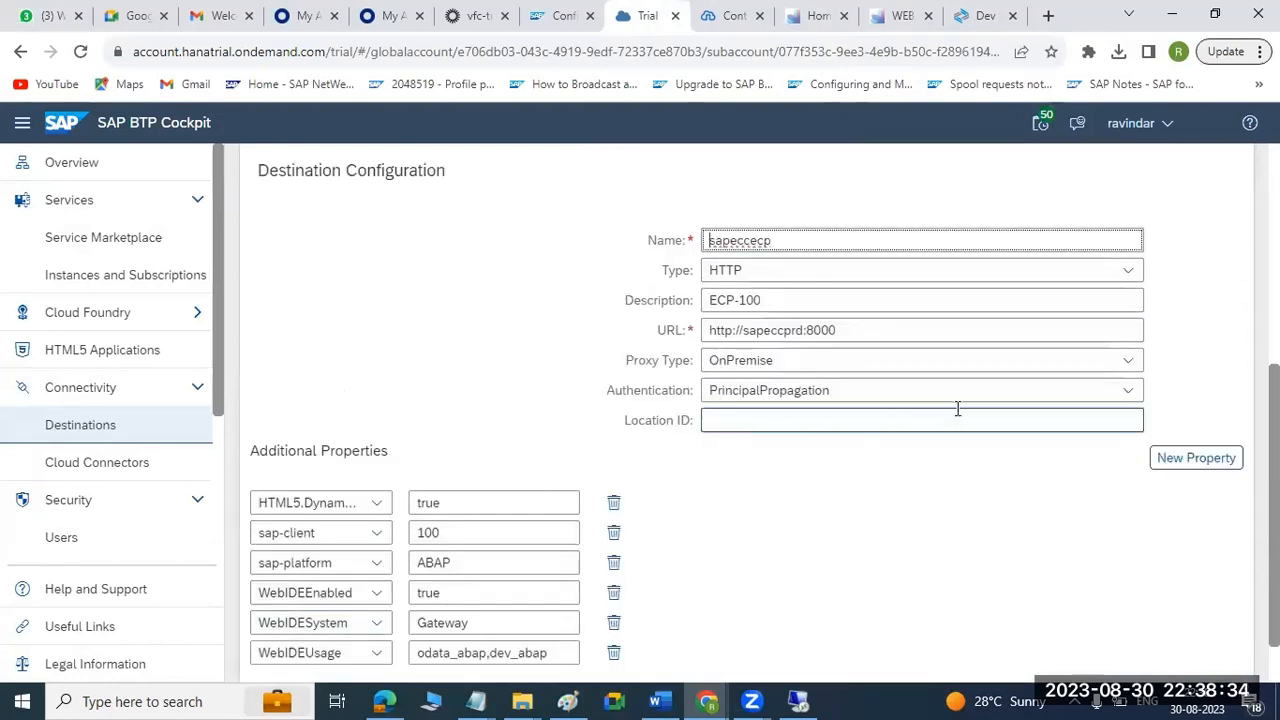
click(1122, 392)
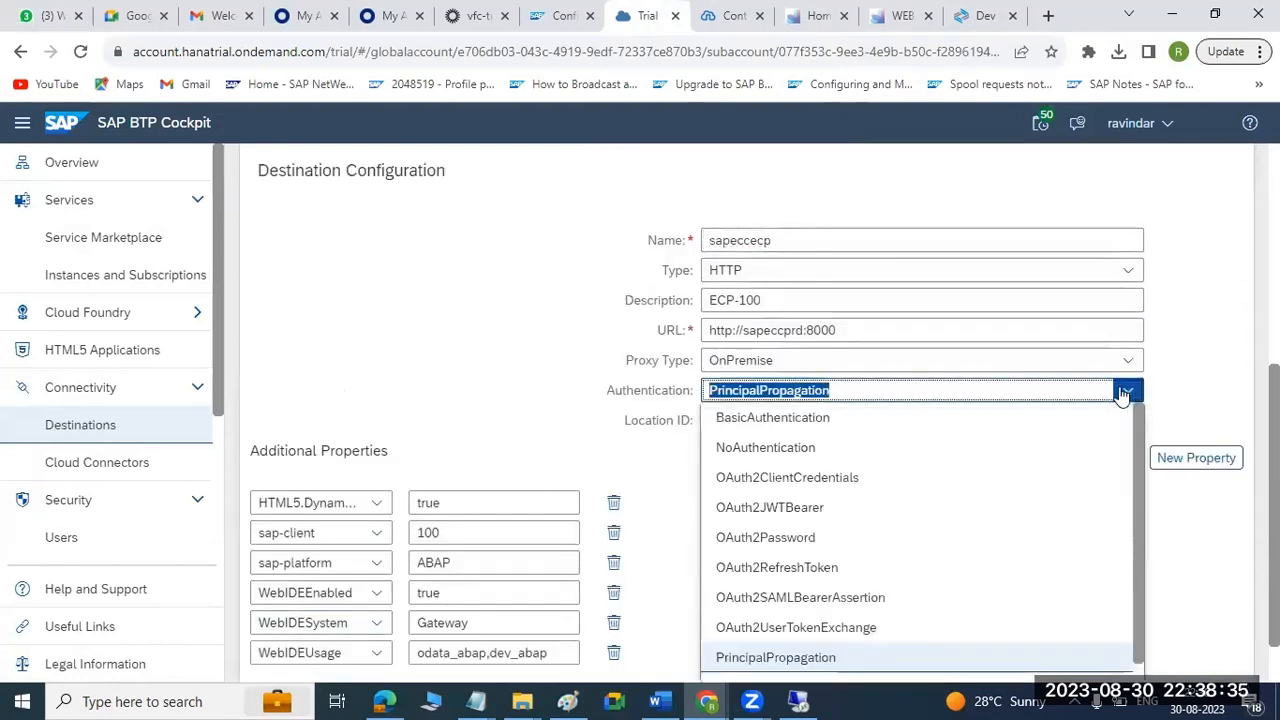
click(786, 447)
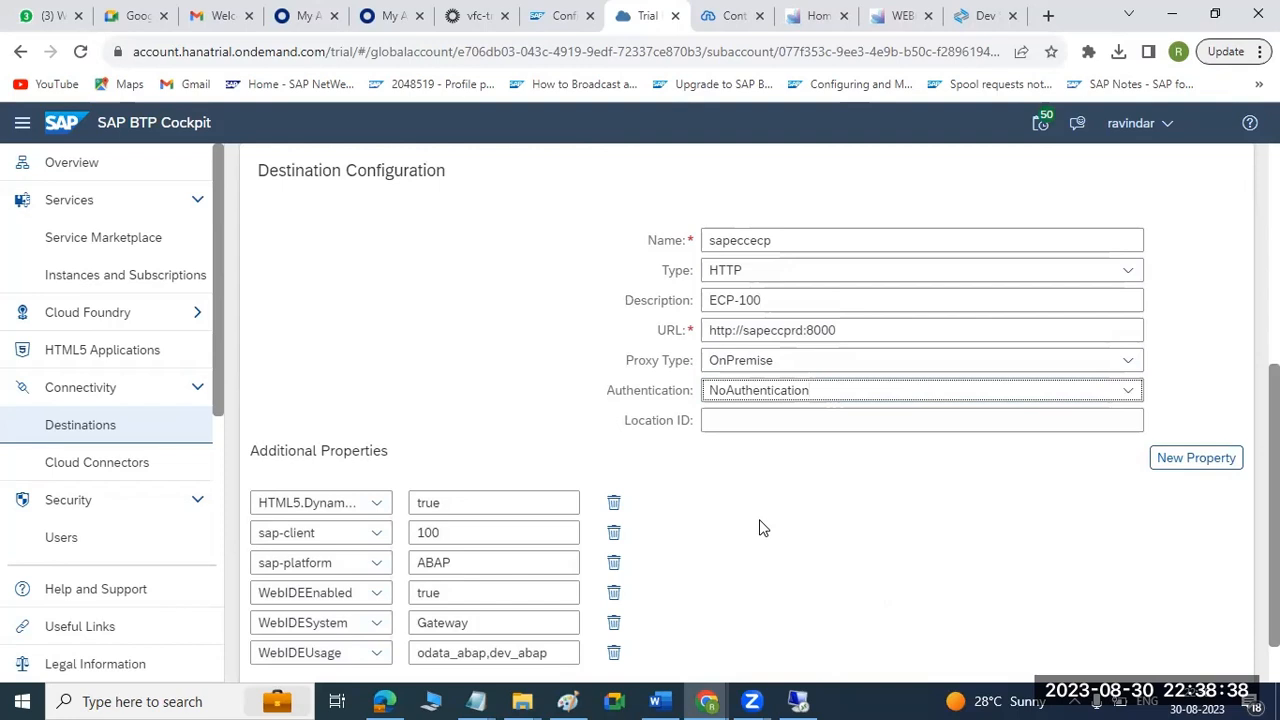
scroll(760, 528, down, 2)
click(279, 644)
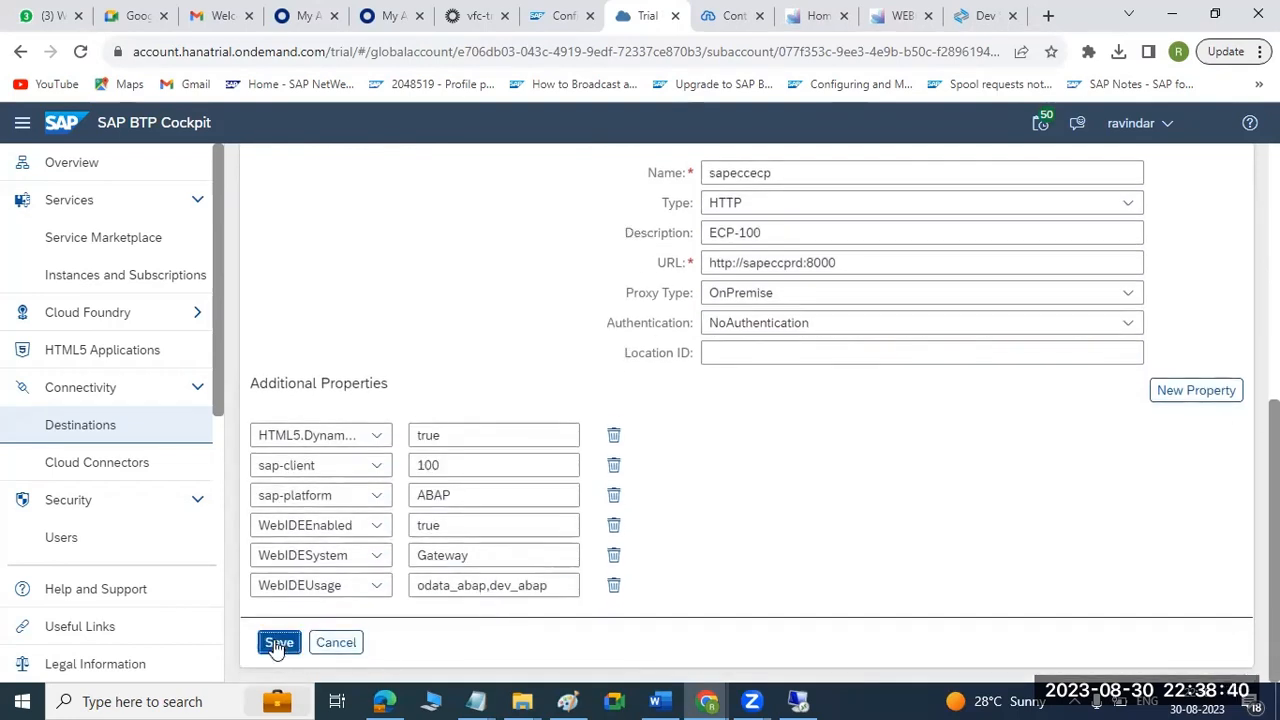
Close the old WEBGUI page, reload the SAPECP site home page and relaunch the WEBGUI tile.
click(893, 15)
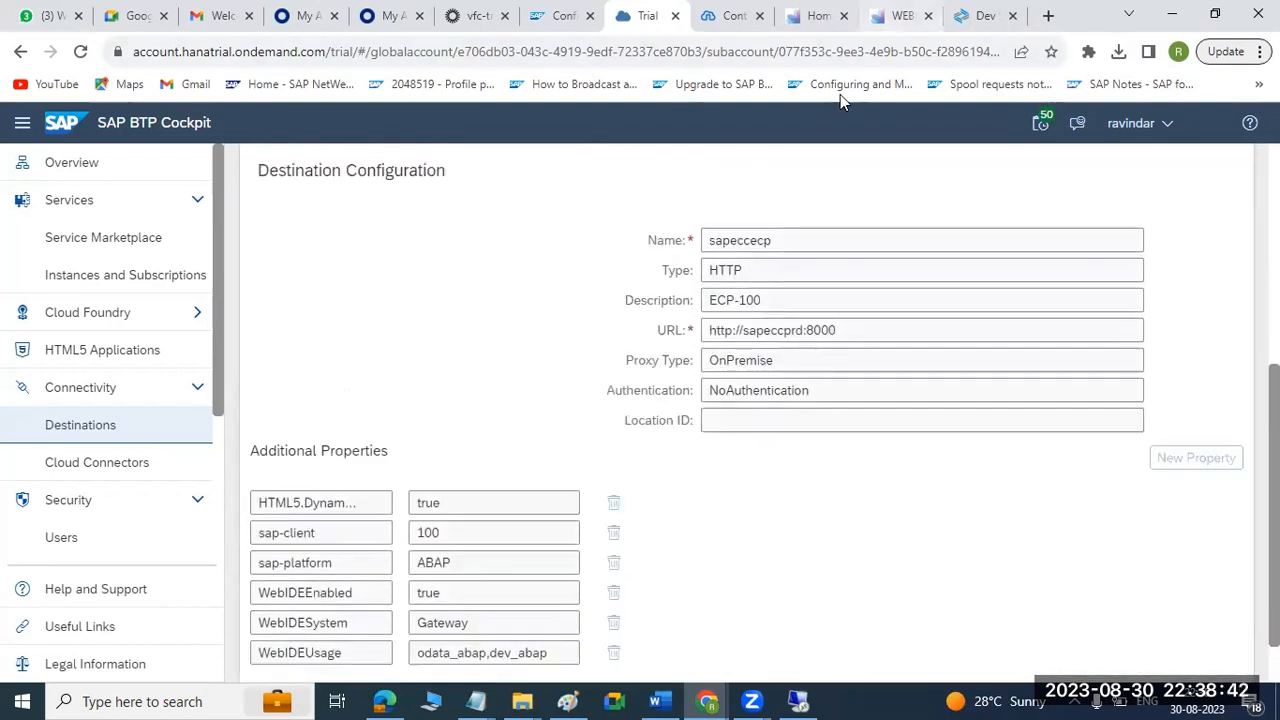
key(ctrl+w)
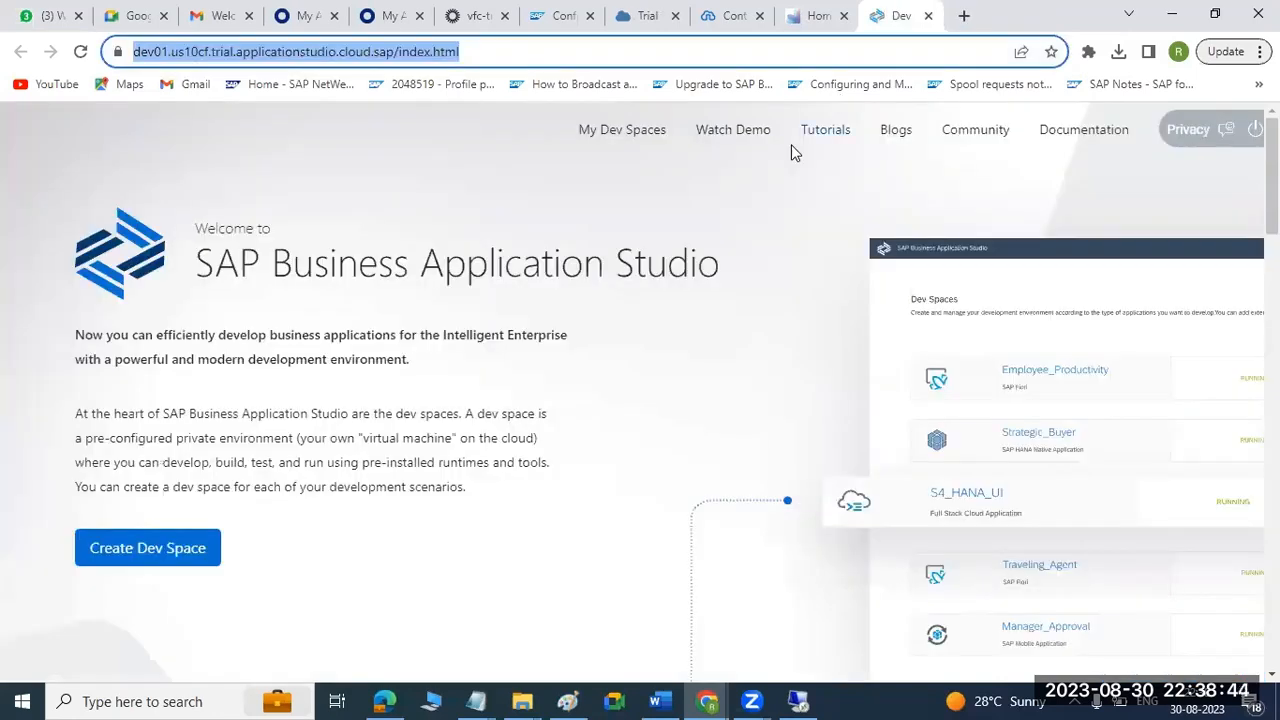
key(ctrl+shift+Tab)
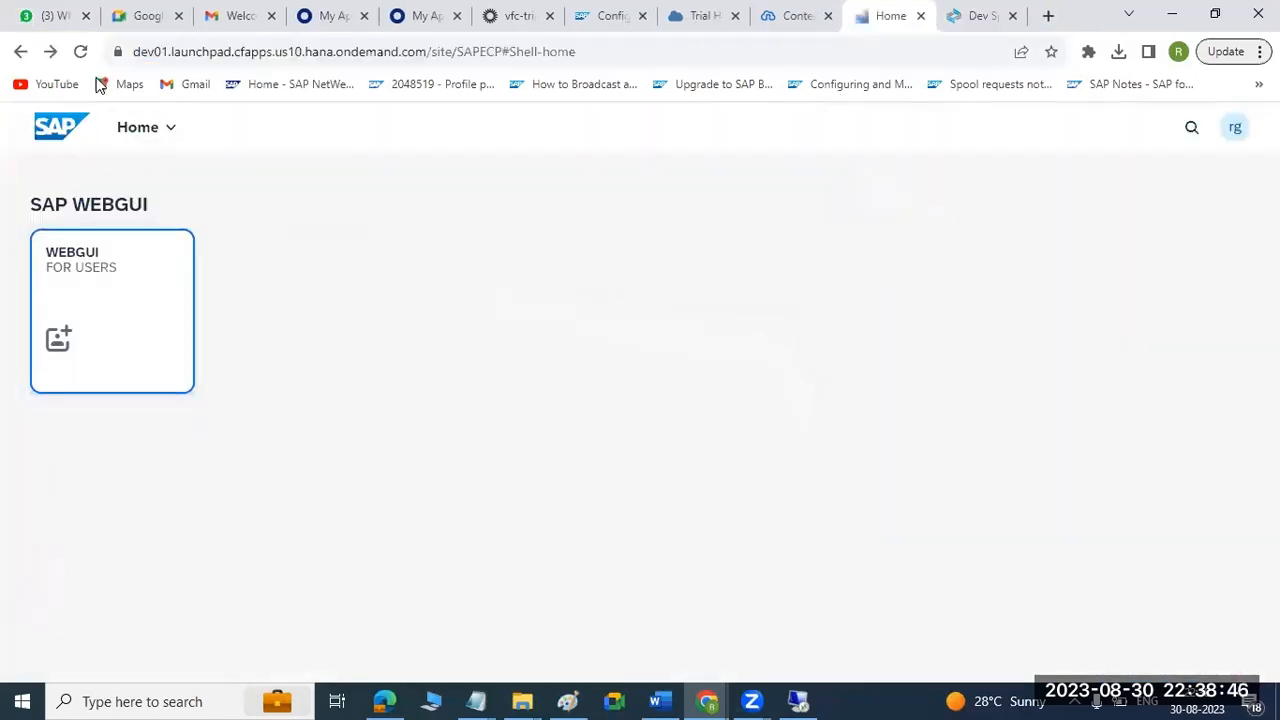
click(80, 52)
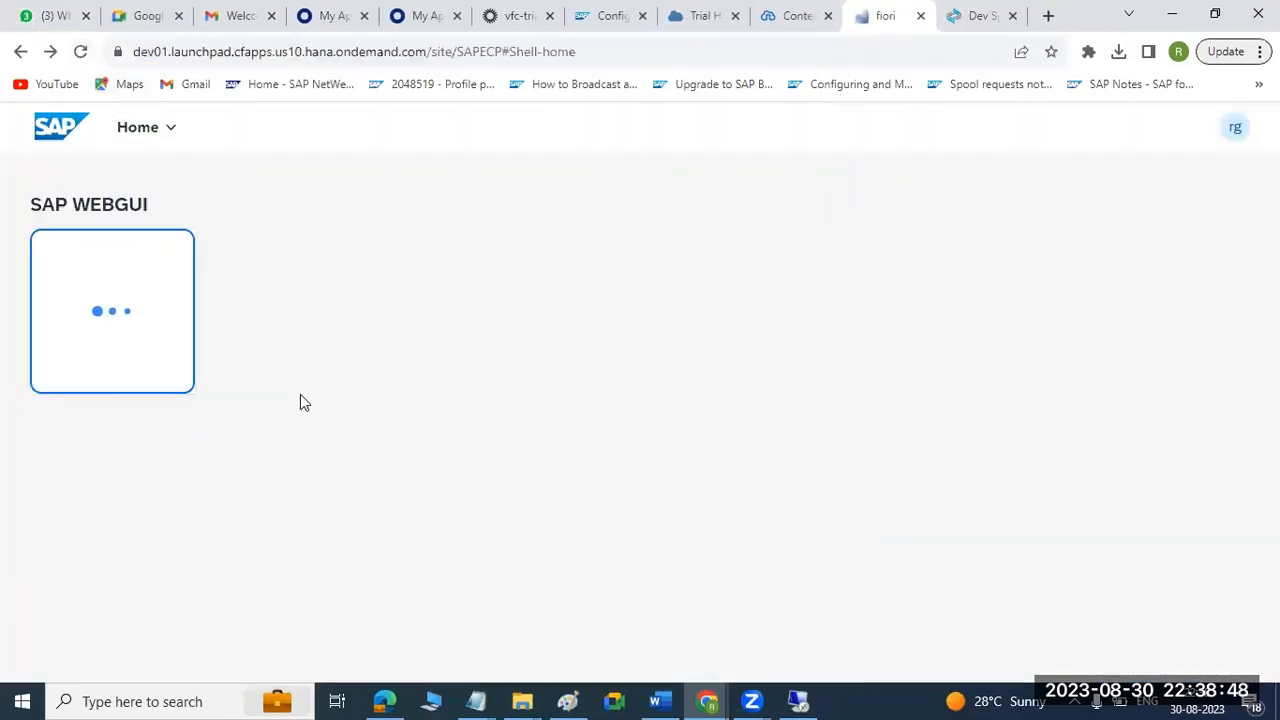
click(141, 330)
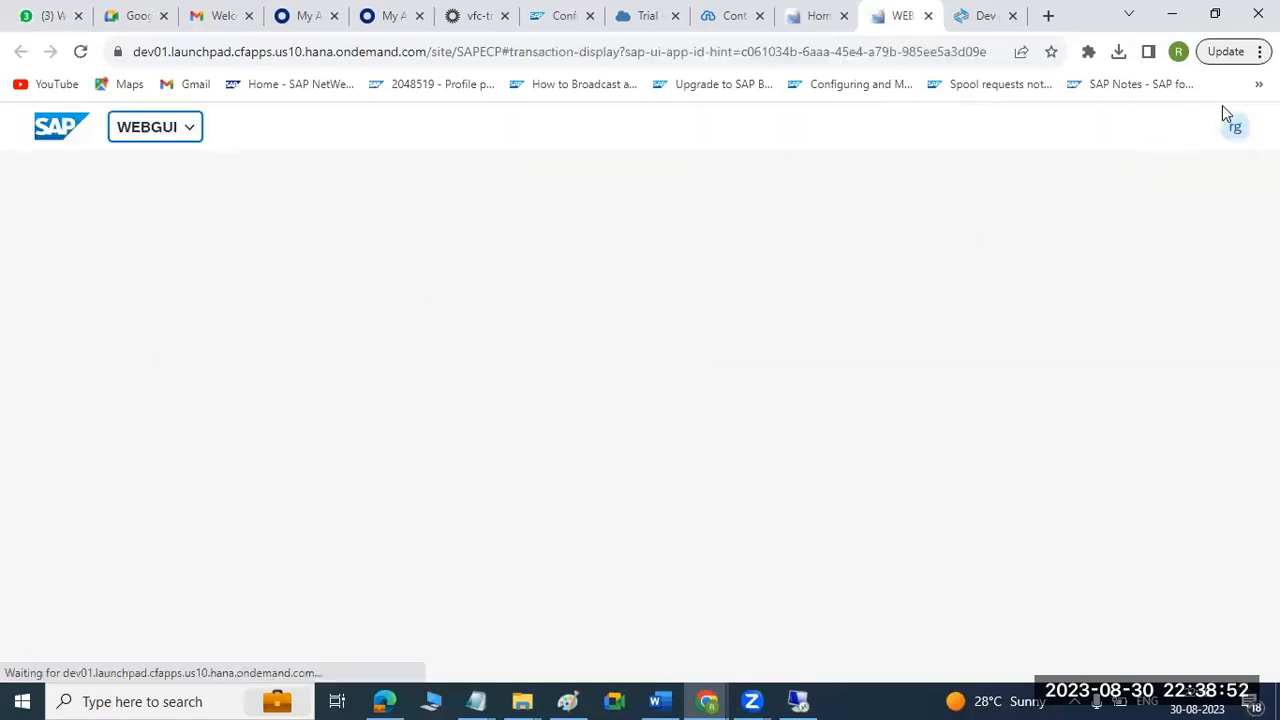
Check the WEBGUI page's loading messages in the browser's developer tools, then close the tools.
click(1260, 51)
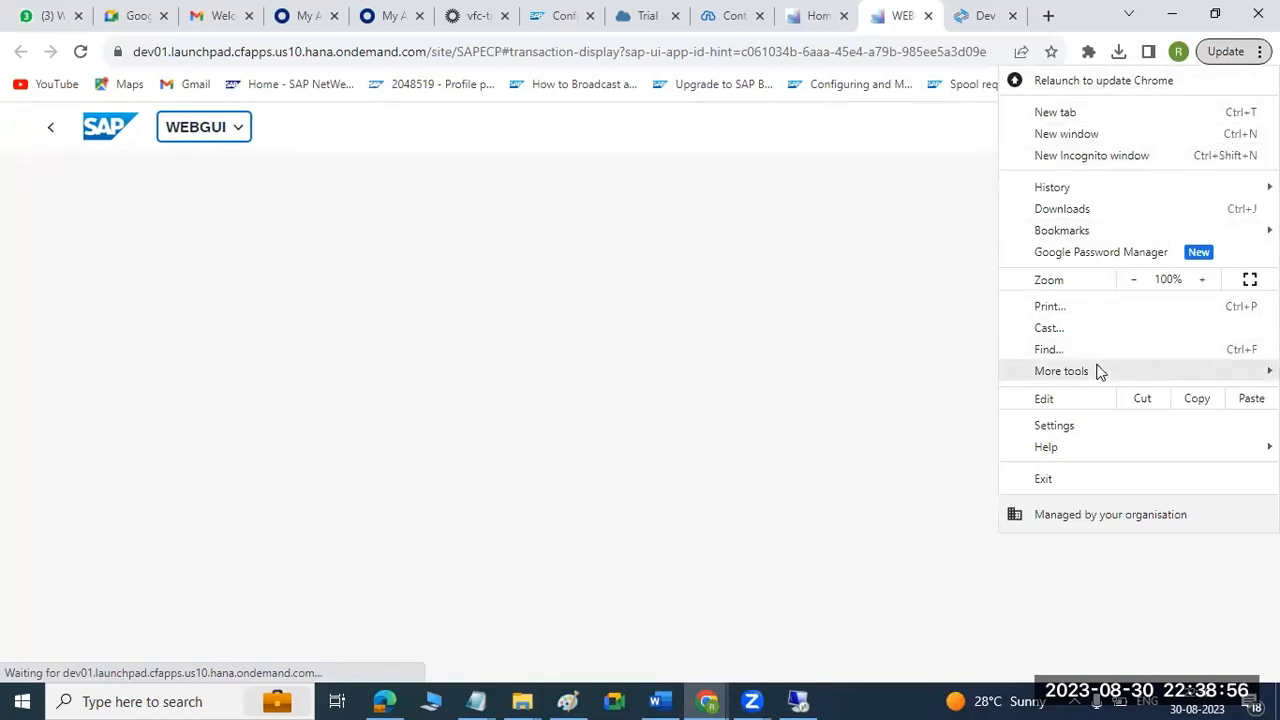
mouse_move(1097, 370)
click(821, 540)
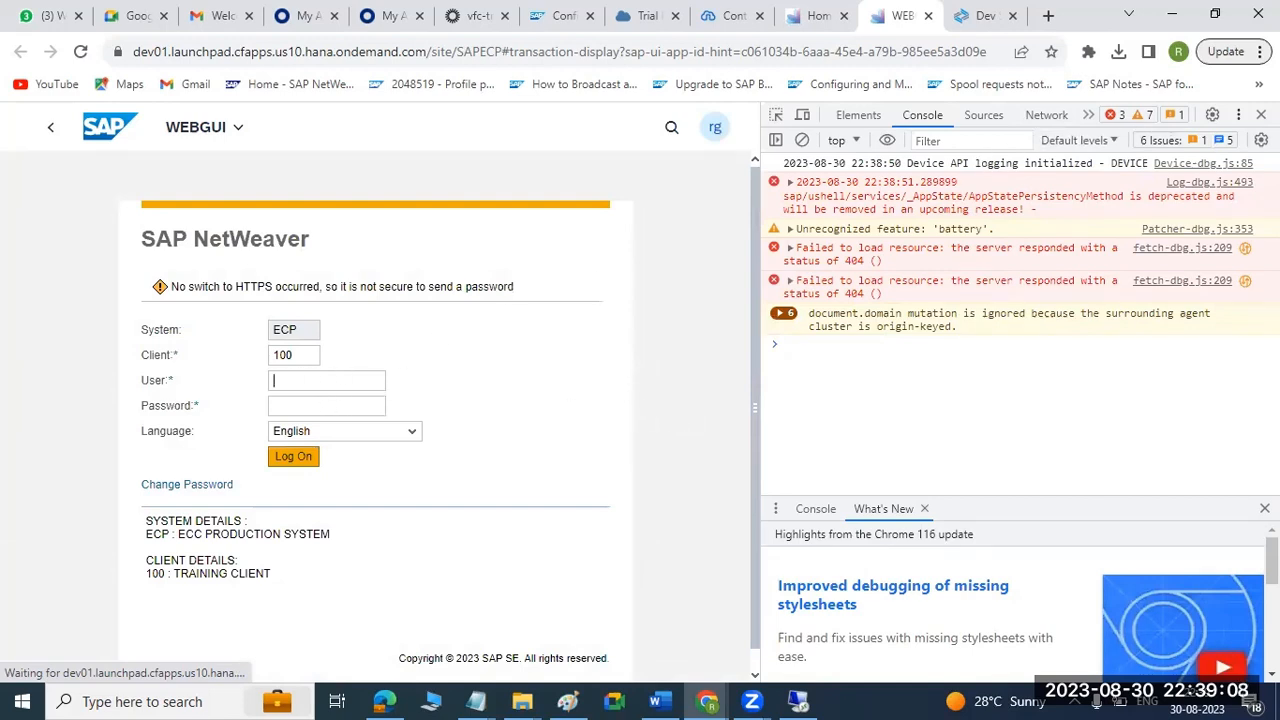
key(F12)
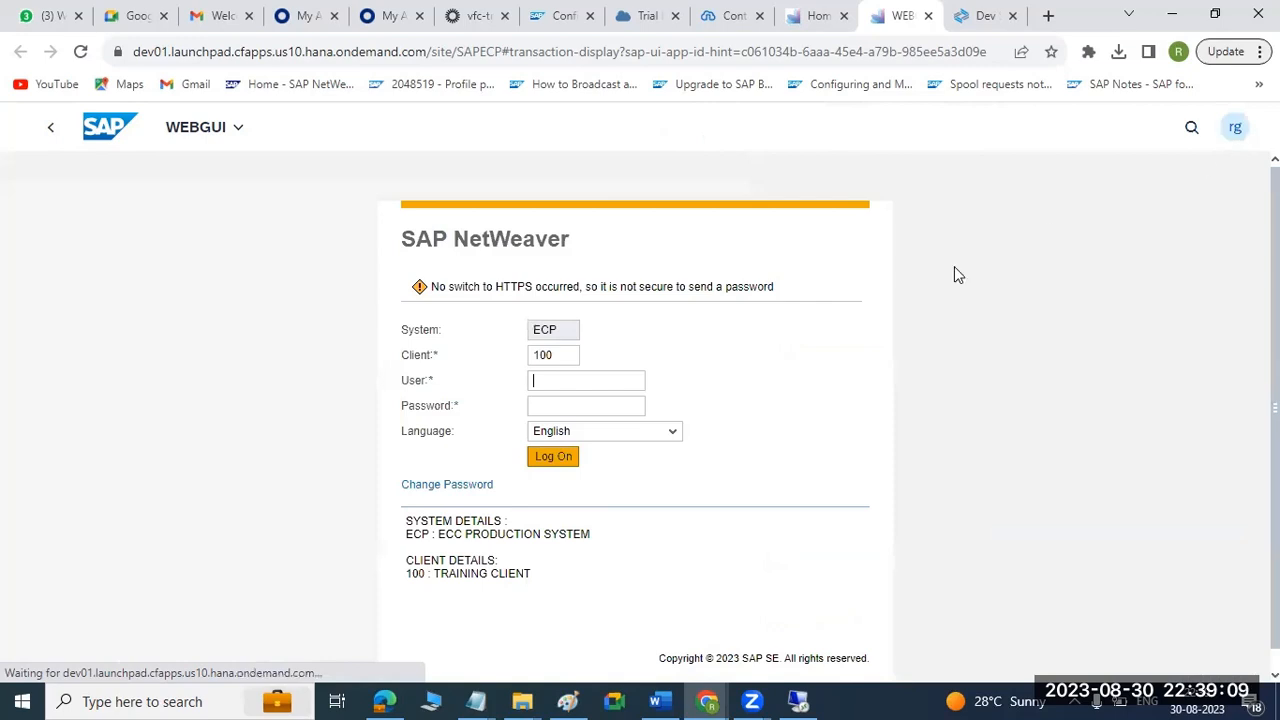
Switch to the ECP SAP GUI session on the remote server and leave SICF for the SAP Easy Access screen.
click(547, 382)
click(794, 699)
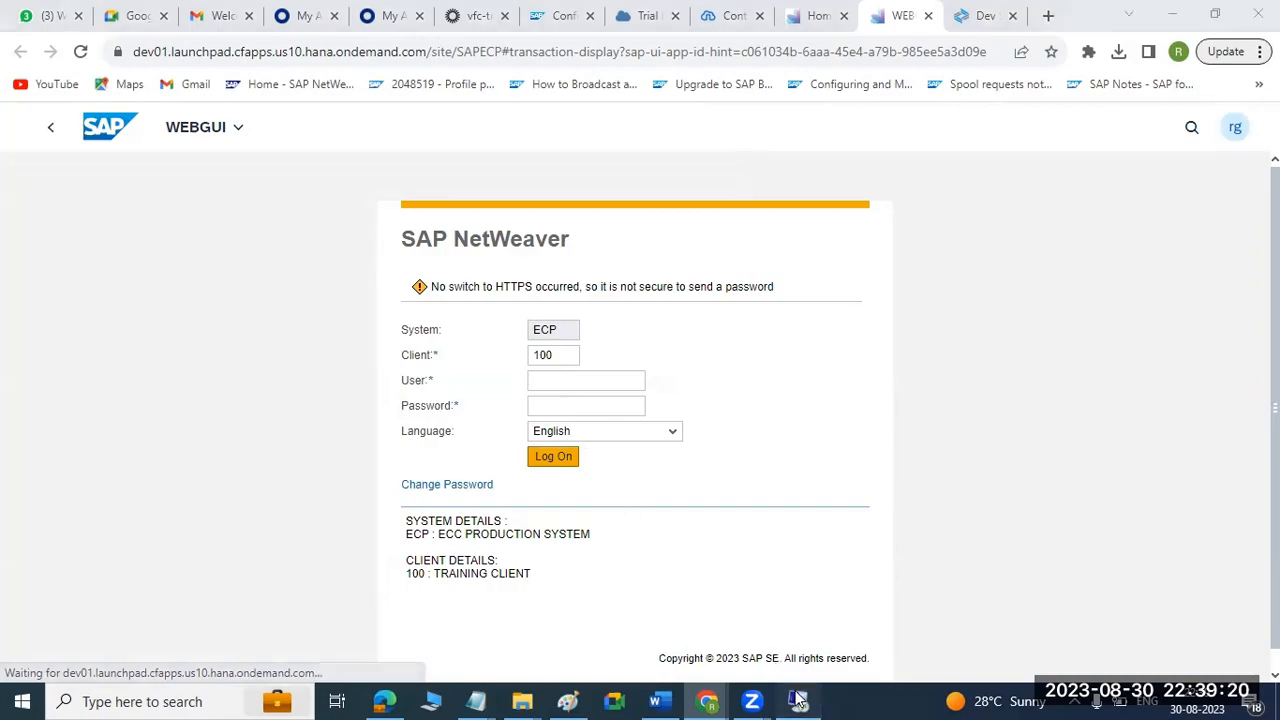
click(123, 99)
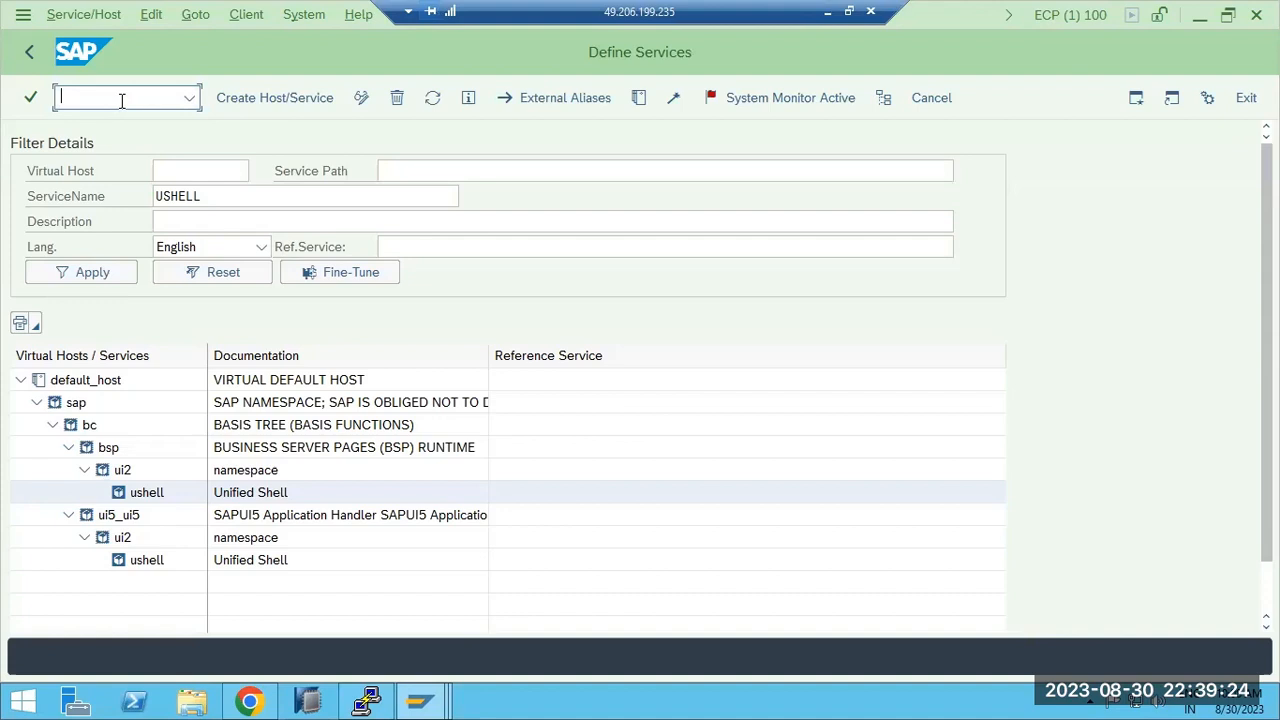
click(30, 58)
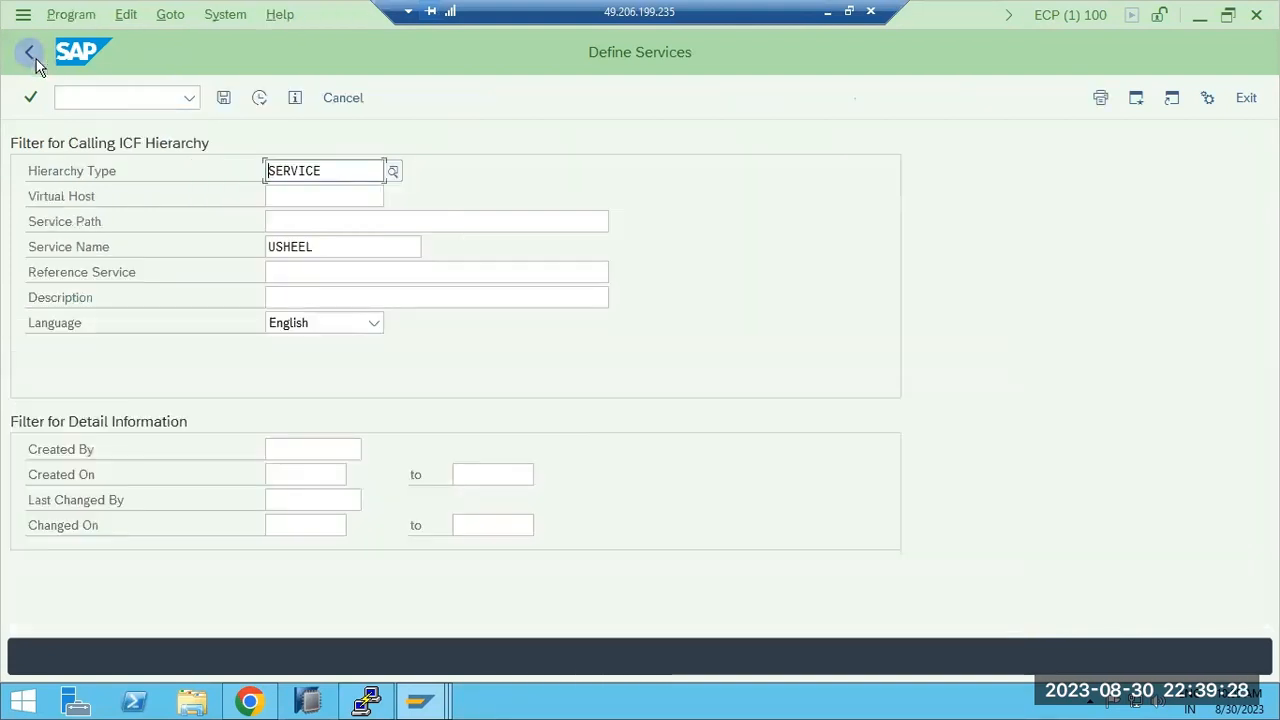
click(36, 59)
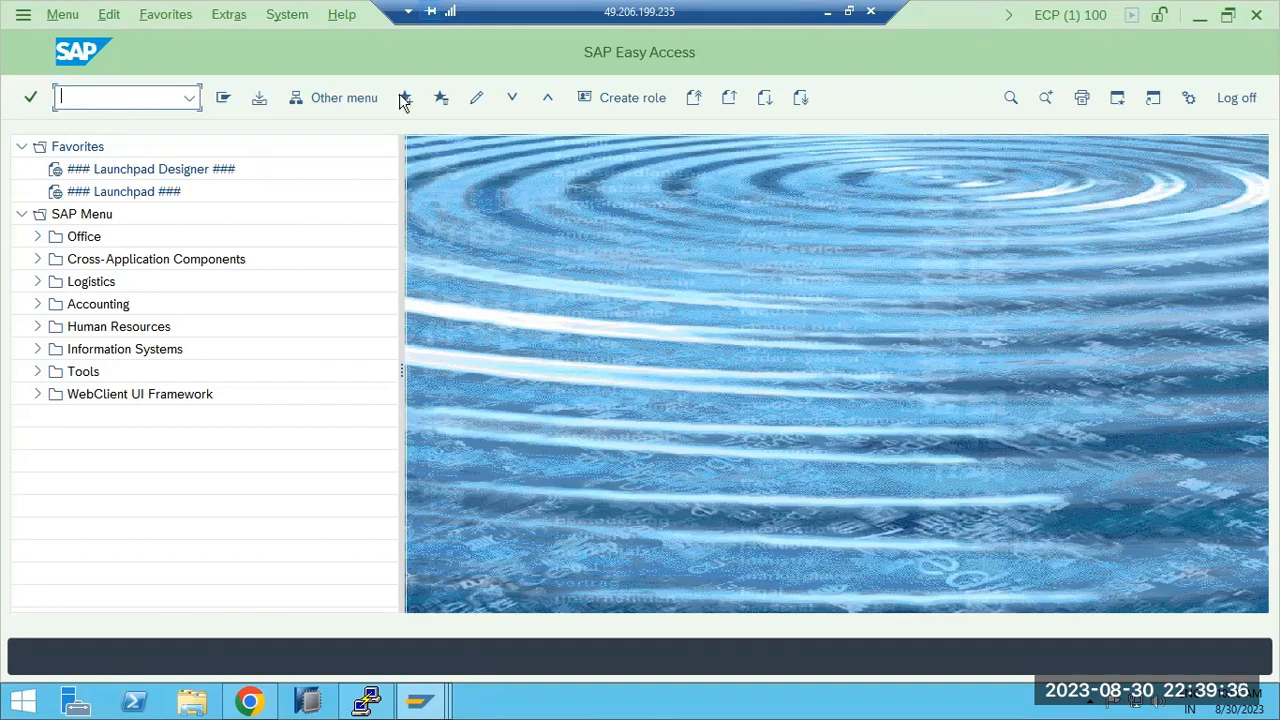
click(848, 10)
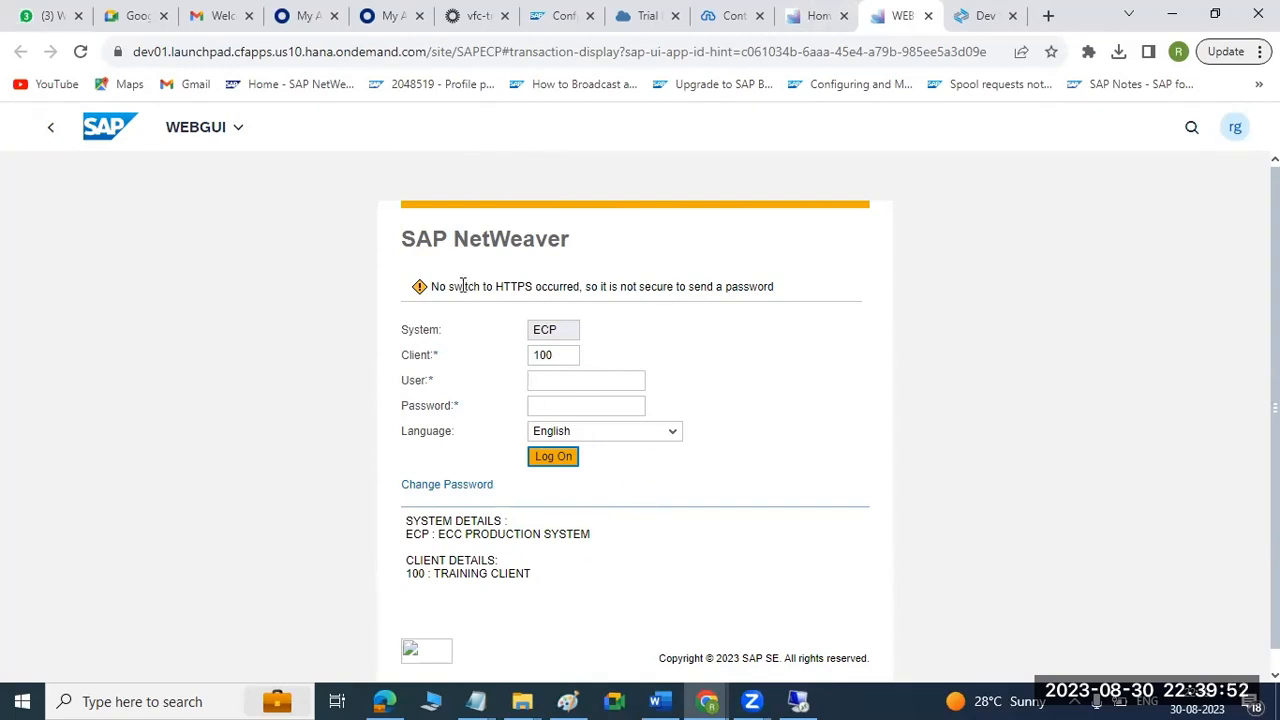
click(787, 300)
click(797, 702)
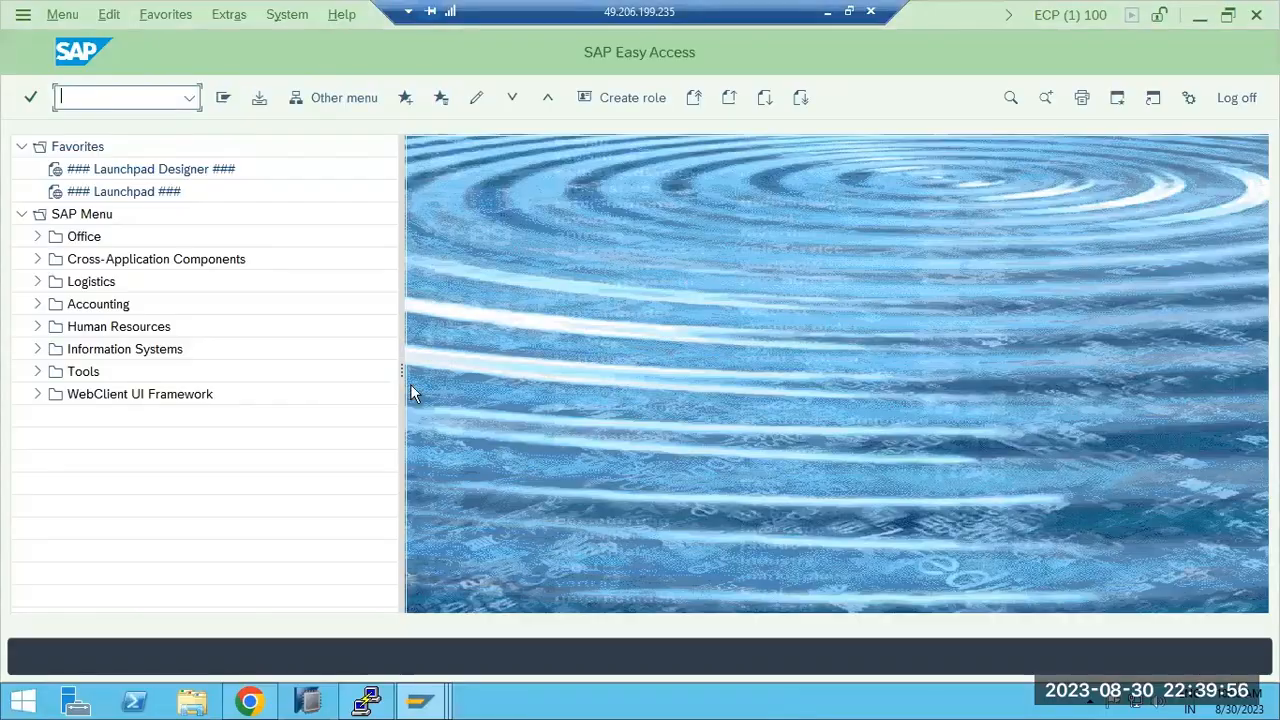
click(189, 97)
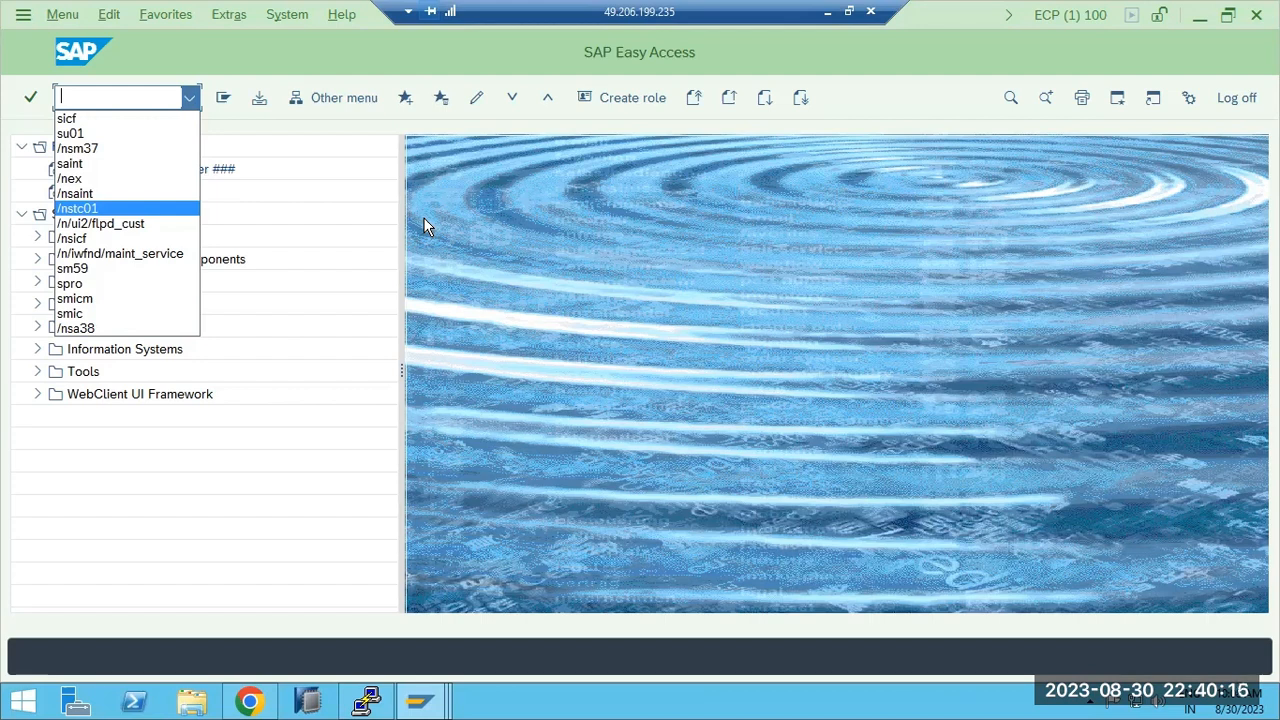
click(67, 95)
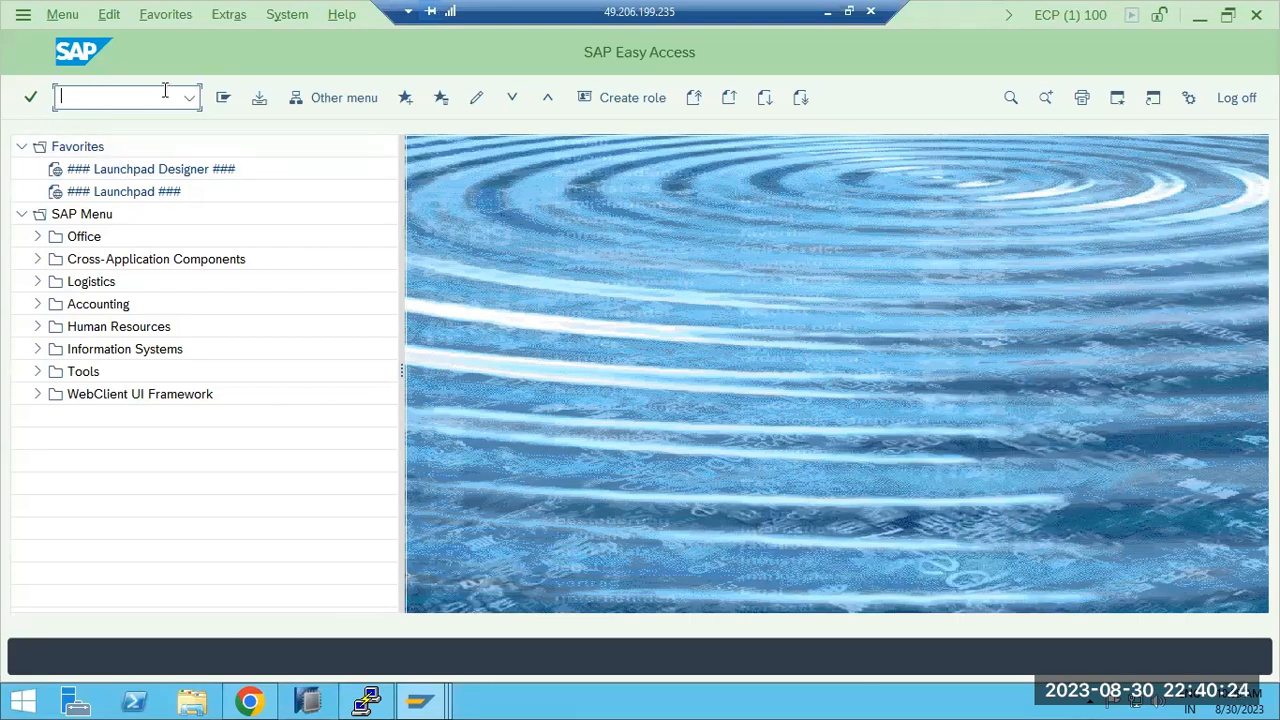
Switch back to the local browser and log on to ECP client 100 as basis with the account password, declining to save it.
key(alt+Tab)
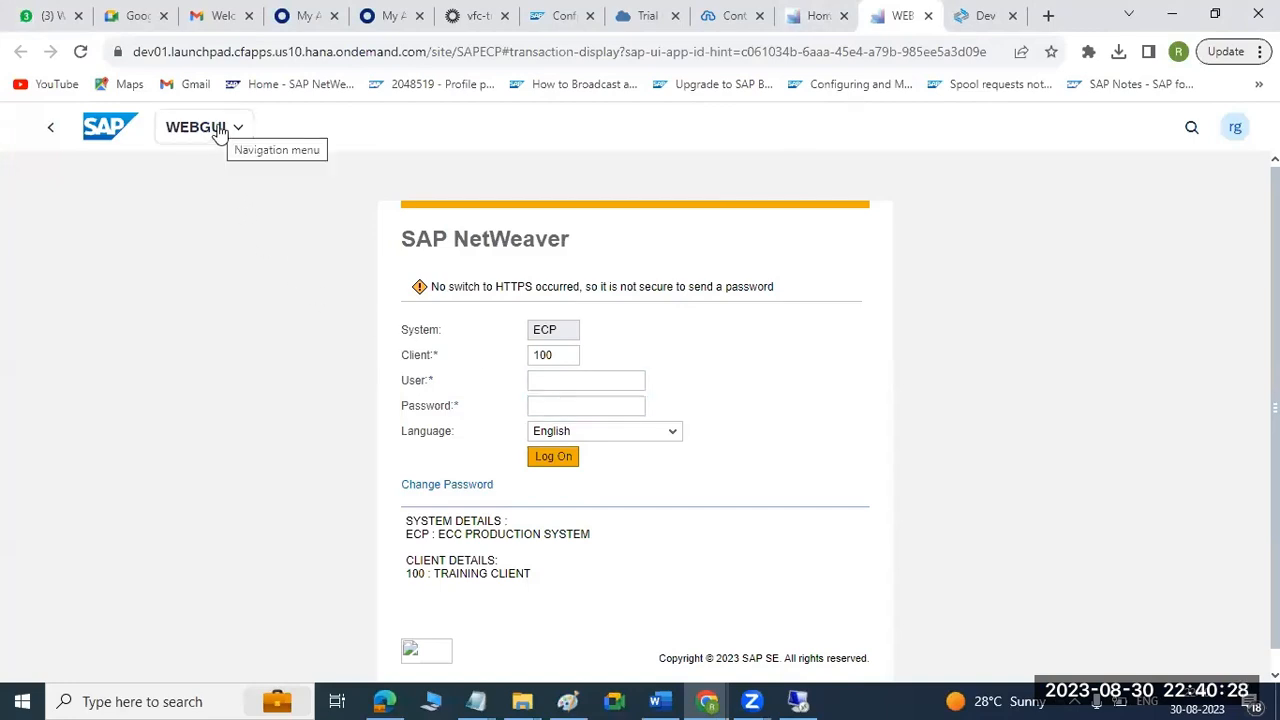
click(544, 384)
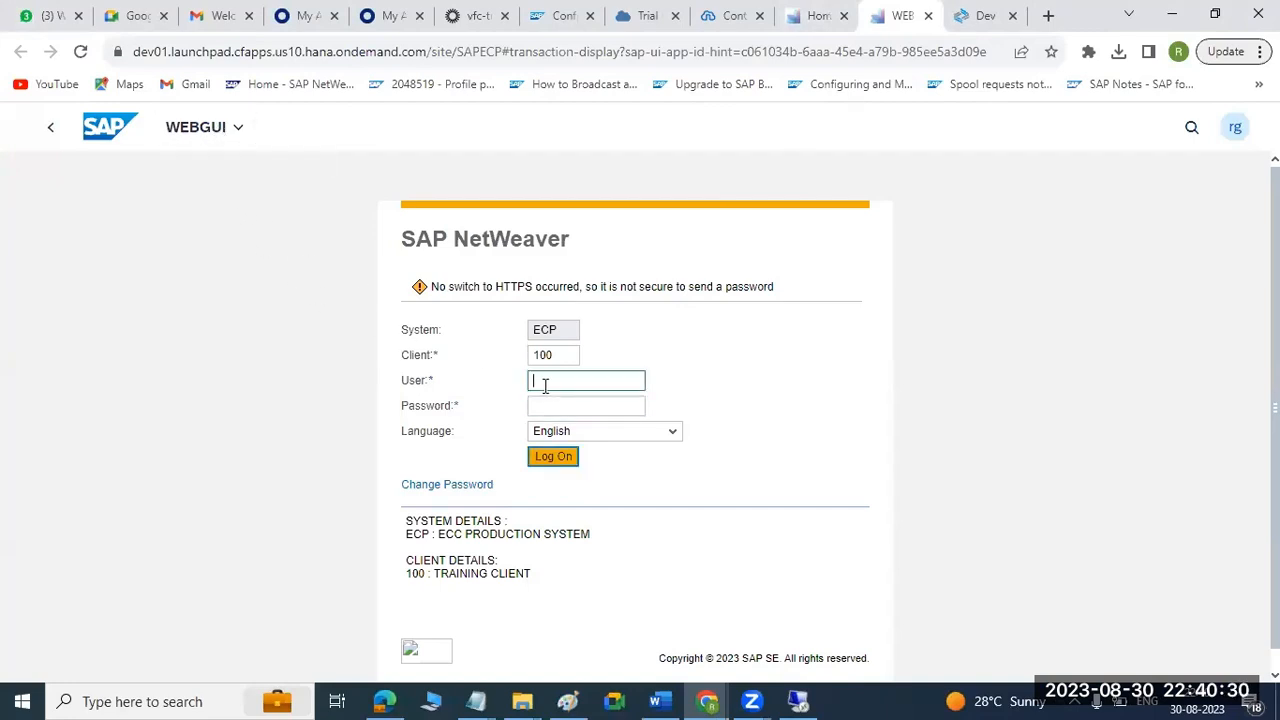
text(is)
key(Tab)
text(•••••••)
key(Return)
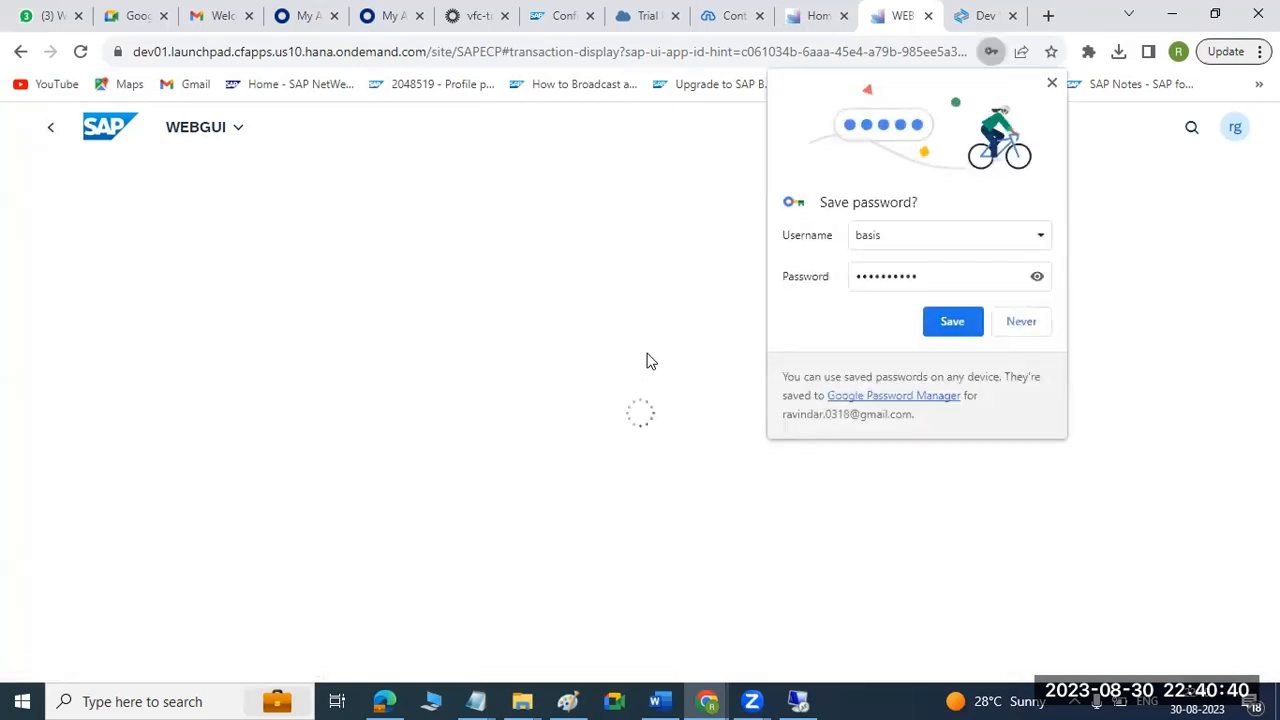
click(1012, 321)
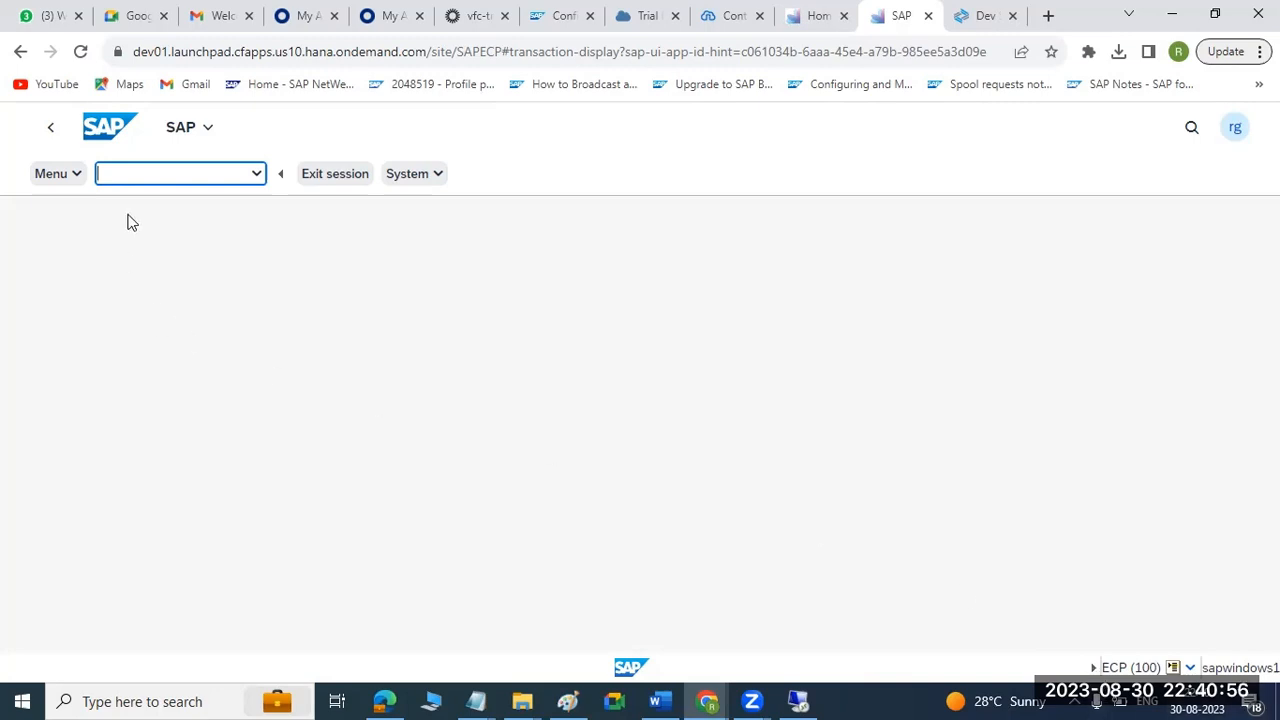
Test the WEBGUI session by viewing the work process overview and the add-on installation tool (/nsaint), then close the WEBGUI page.
text(sm50)
key(Return)
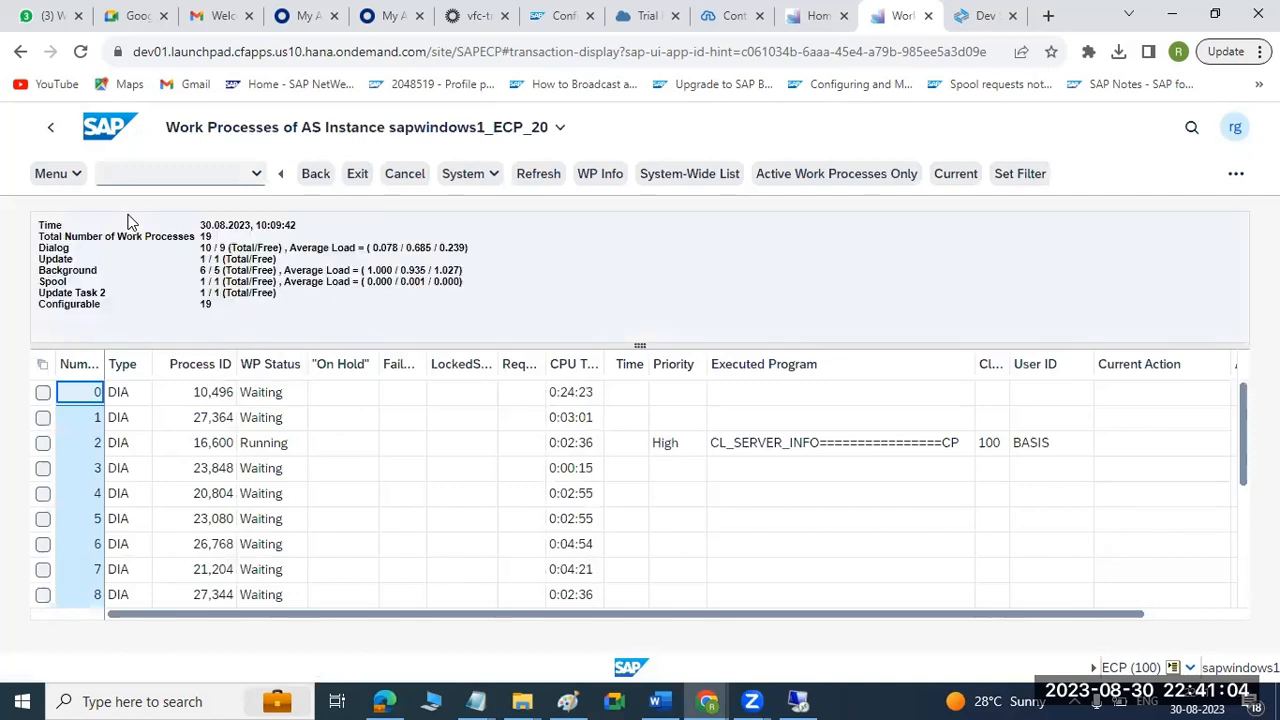
click(116, 176)
text(/nsaint)
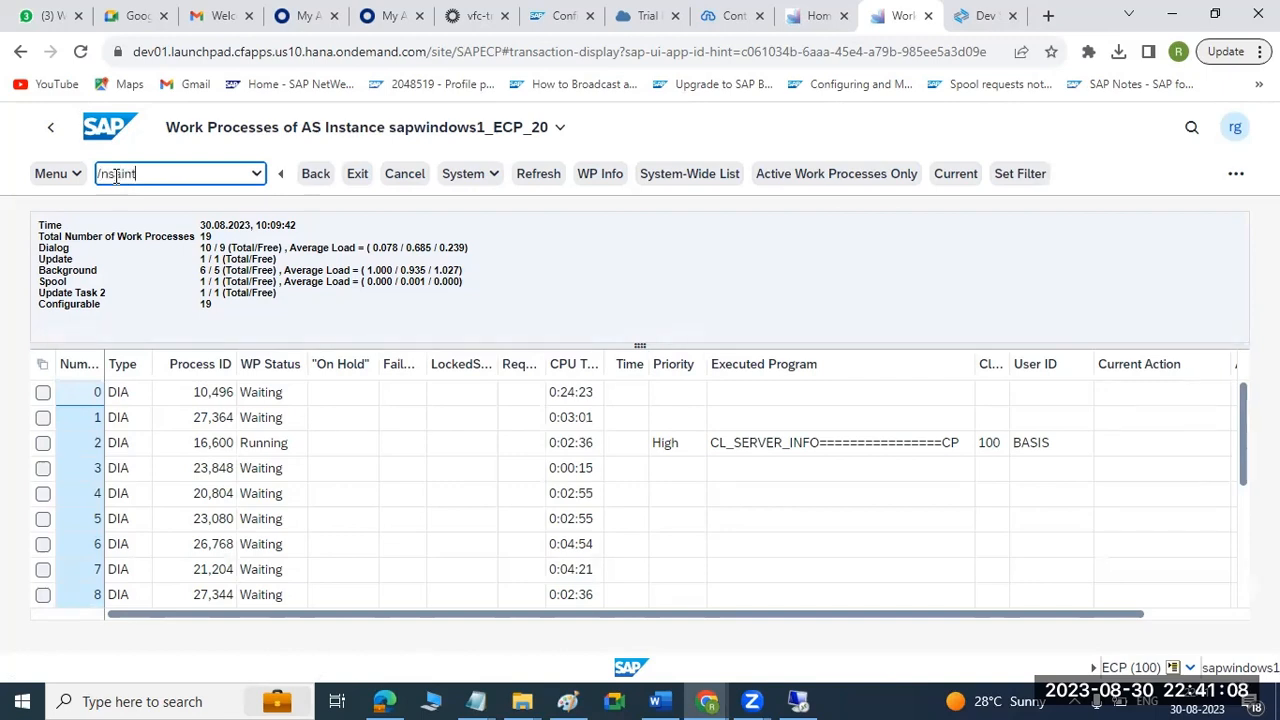
key(Return)
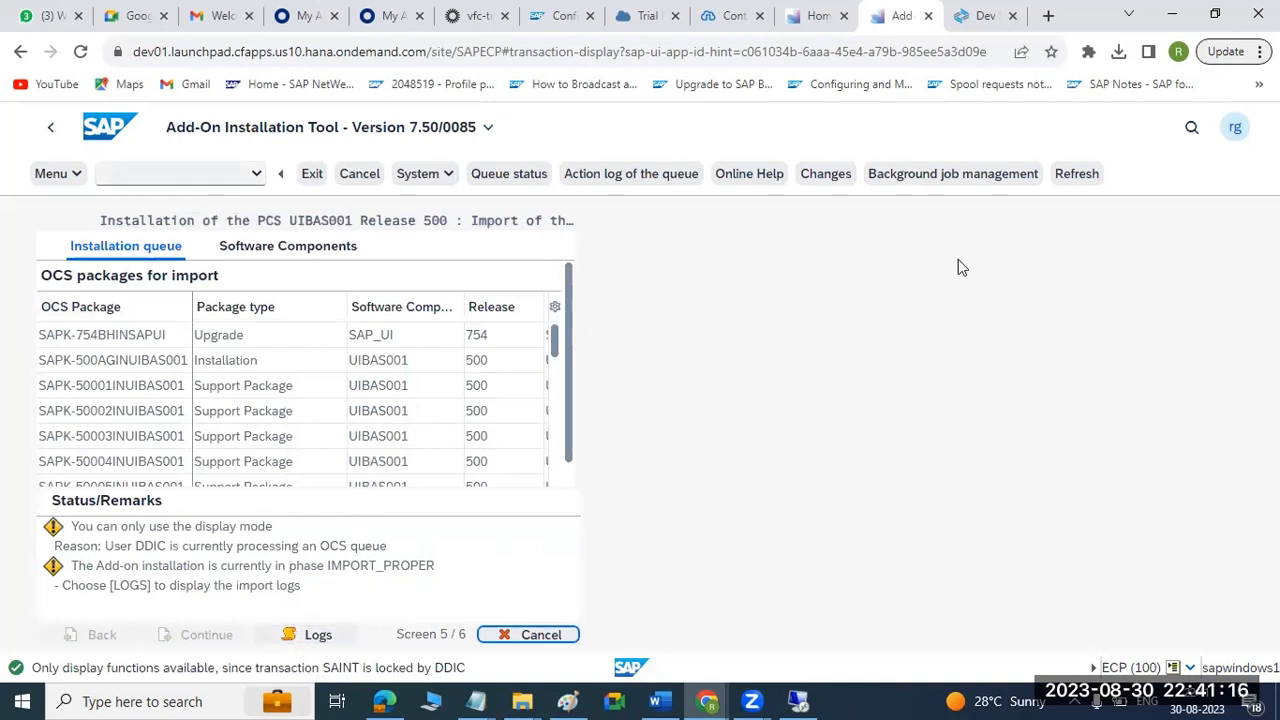
click(1087, 176)
click(1087, 176)
click(88, 142)
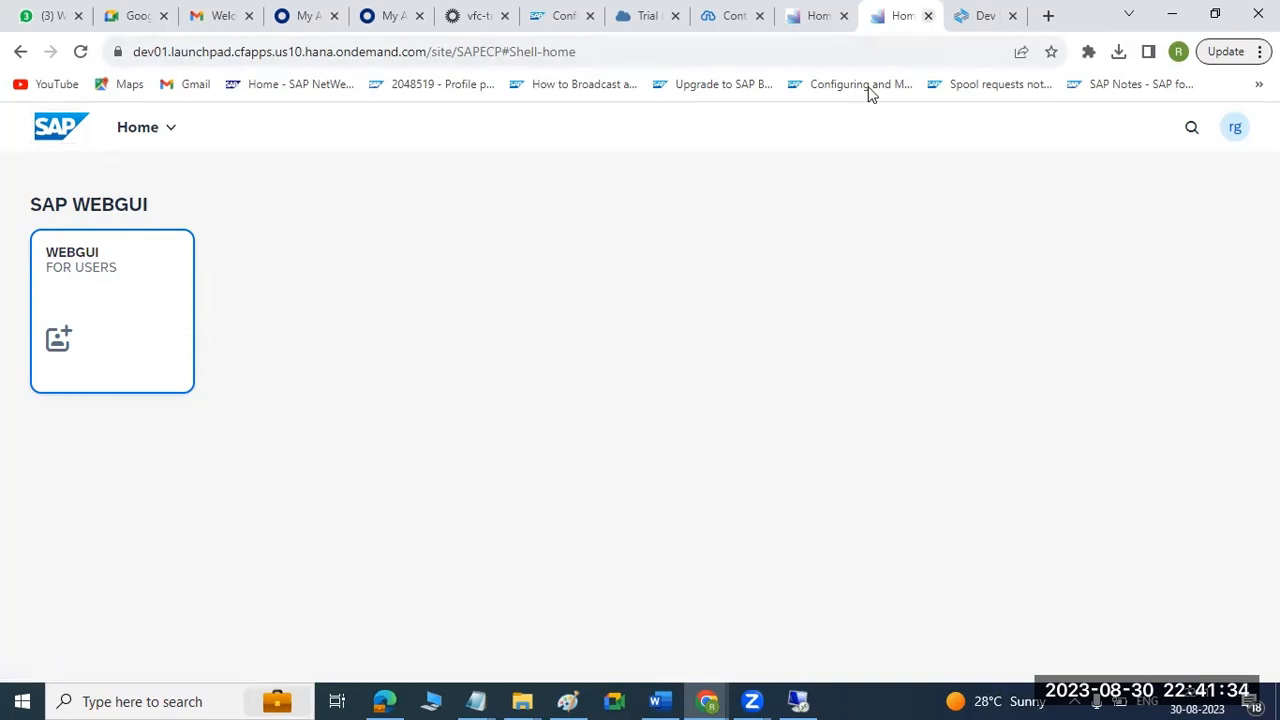
click(928, 16)
Switch to Paint and draw a diagonal line, about 185 × 125 px, across the BTP–scc connection and a small cross mark on the scc–SAP arrow.
click(567, 701)
drag(806, 328, 634, 443)
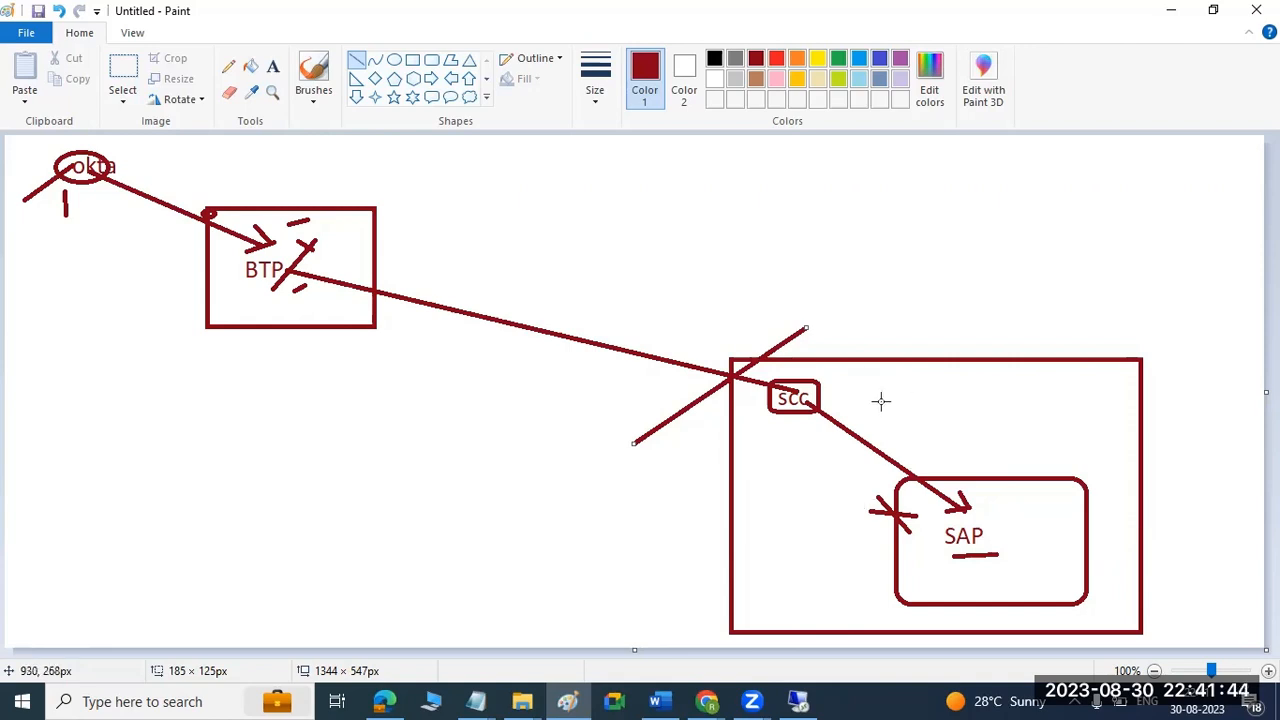
click(912, 458)
drag(912, 458, 918, 470)
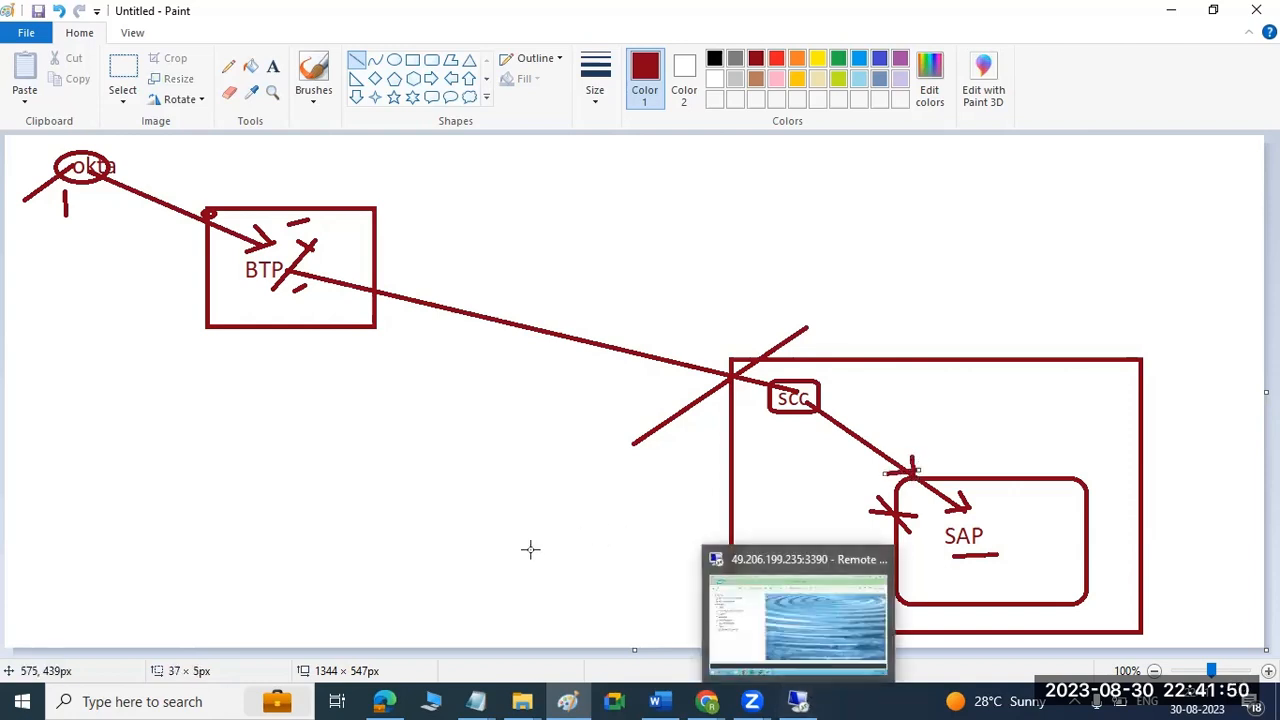
Add a text box about 482 × 184 px below the BTP box, with "login /accept _ticket" as its first line.
click(273, 66)
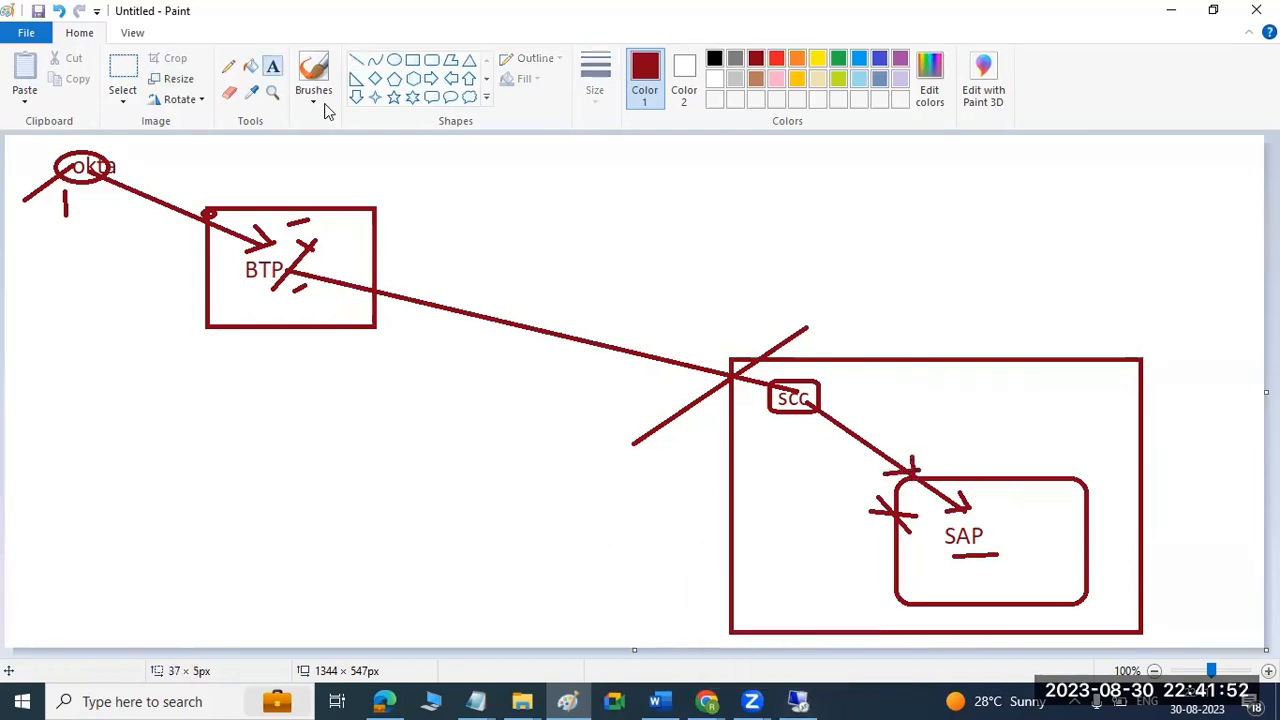
drag(108, 404, 563, 579)
text(login /)
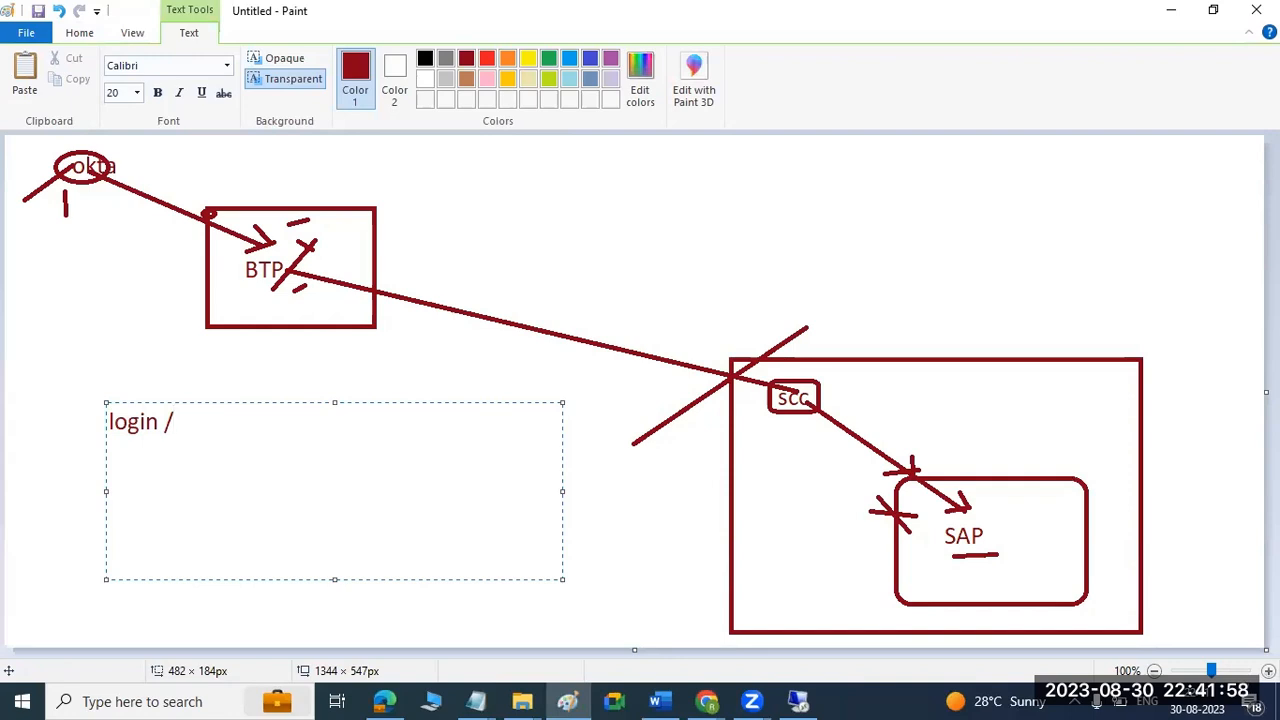
text(accept _crer)
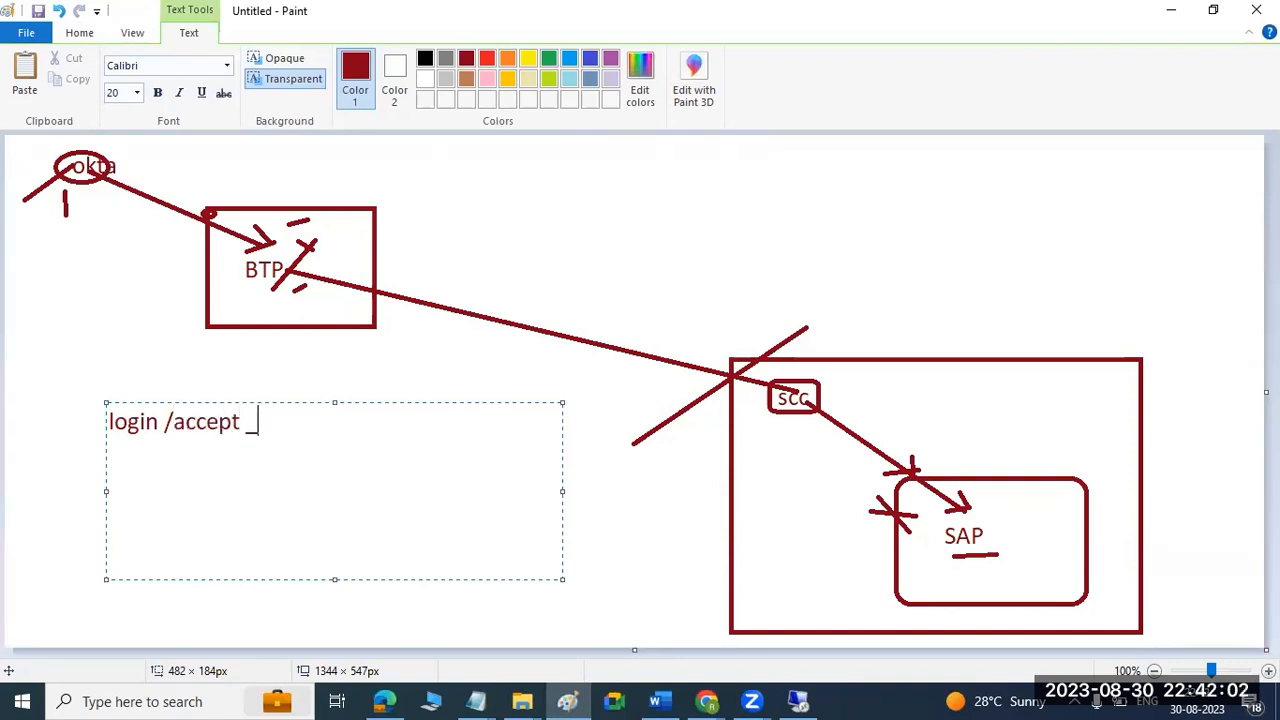
key(BackSpace)
key(BackSpace)
key(BackSpace)
text(ticket)
key(Return)
Write "login/crrate*" as the second line of the text box and begin a new line below it.
text(logon/)
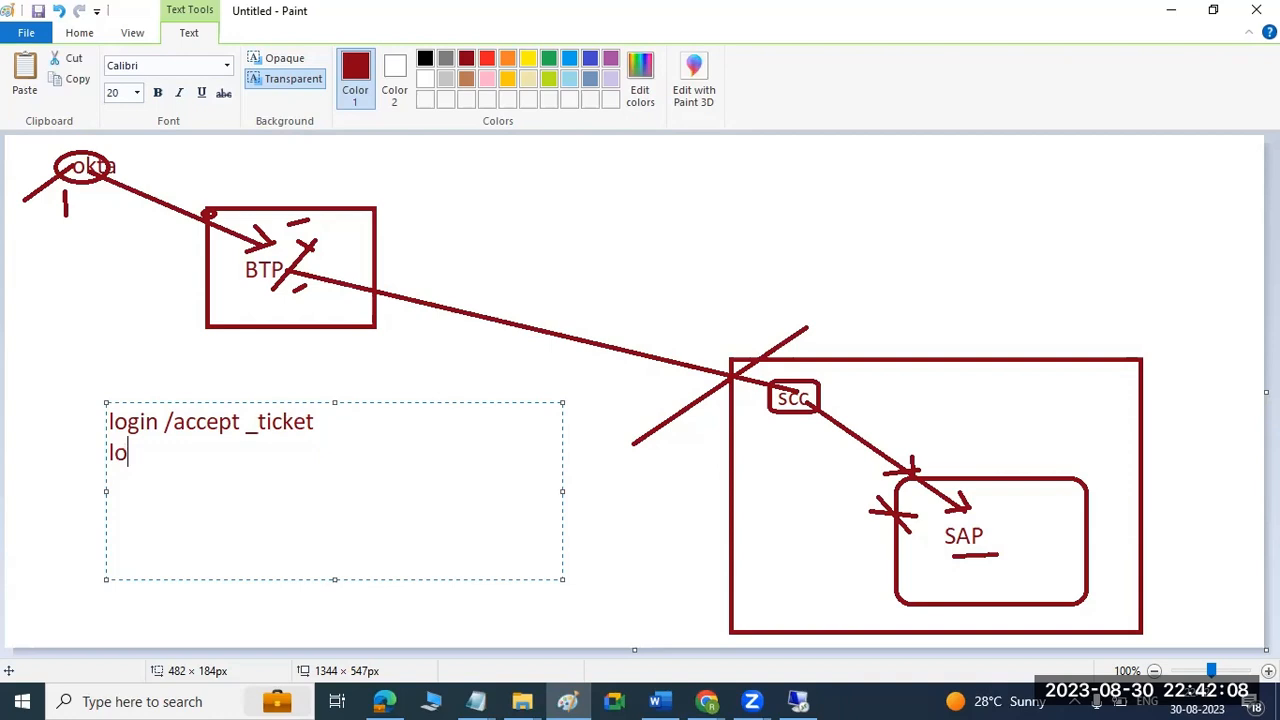
key(BackSpace)
key(BackSpace)
key(BackSpace)
text(in/c)
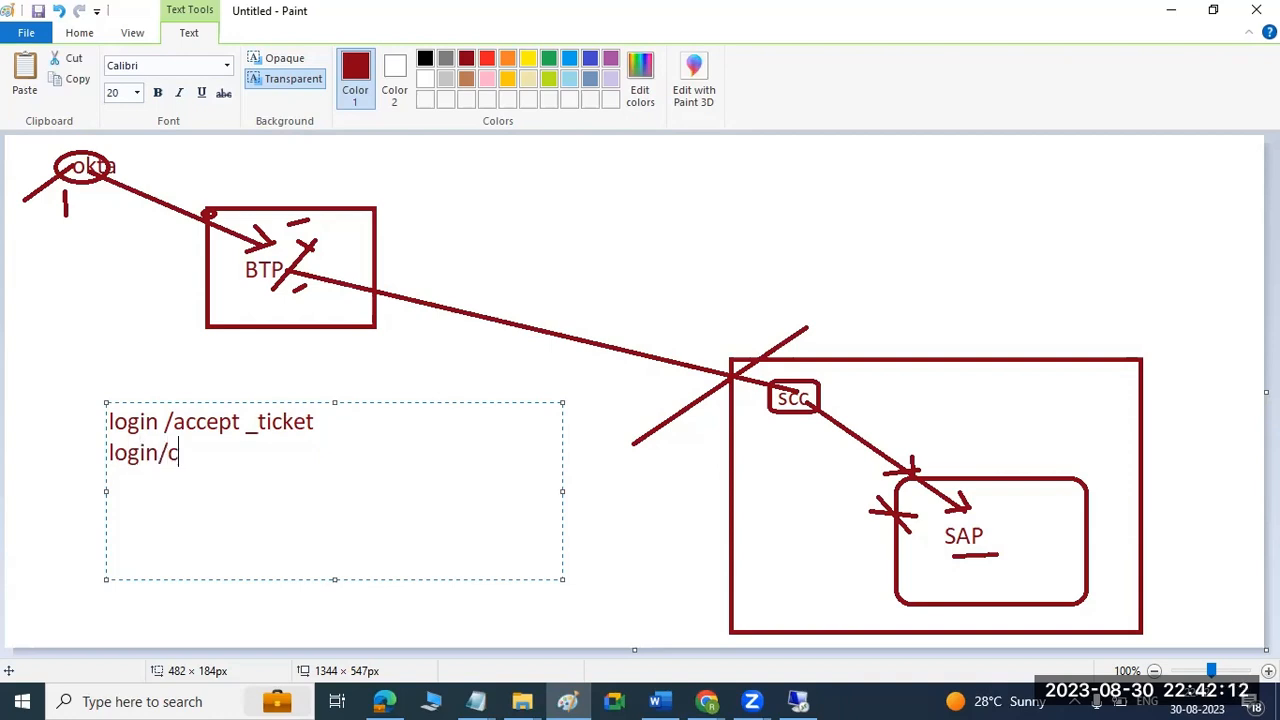
text(rrate*)
key(Return)
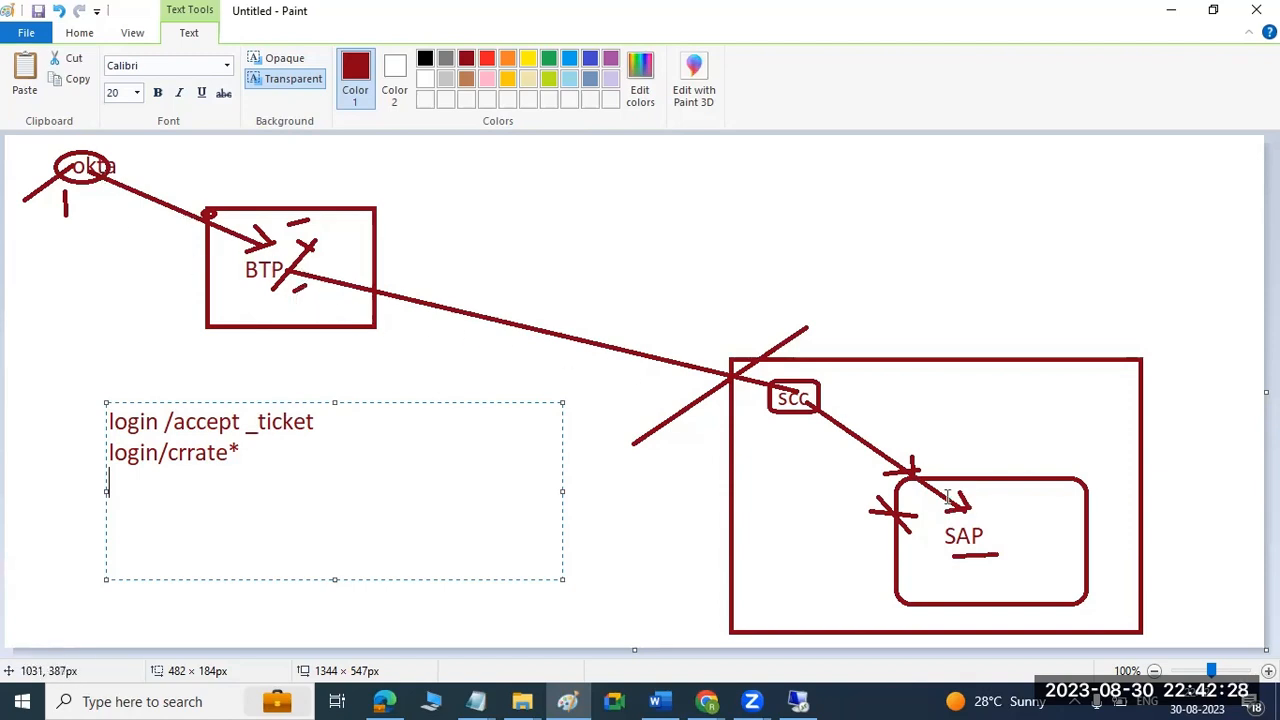
Switch to the remote SAP GUI session, open user BASIS for editing in SU01, check its e-mail address, and return to the initial screen.
click(798, 701)
text(su01)
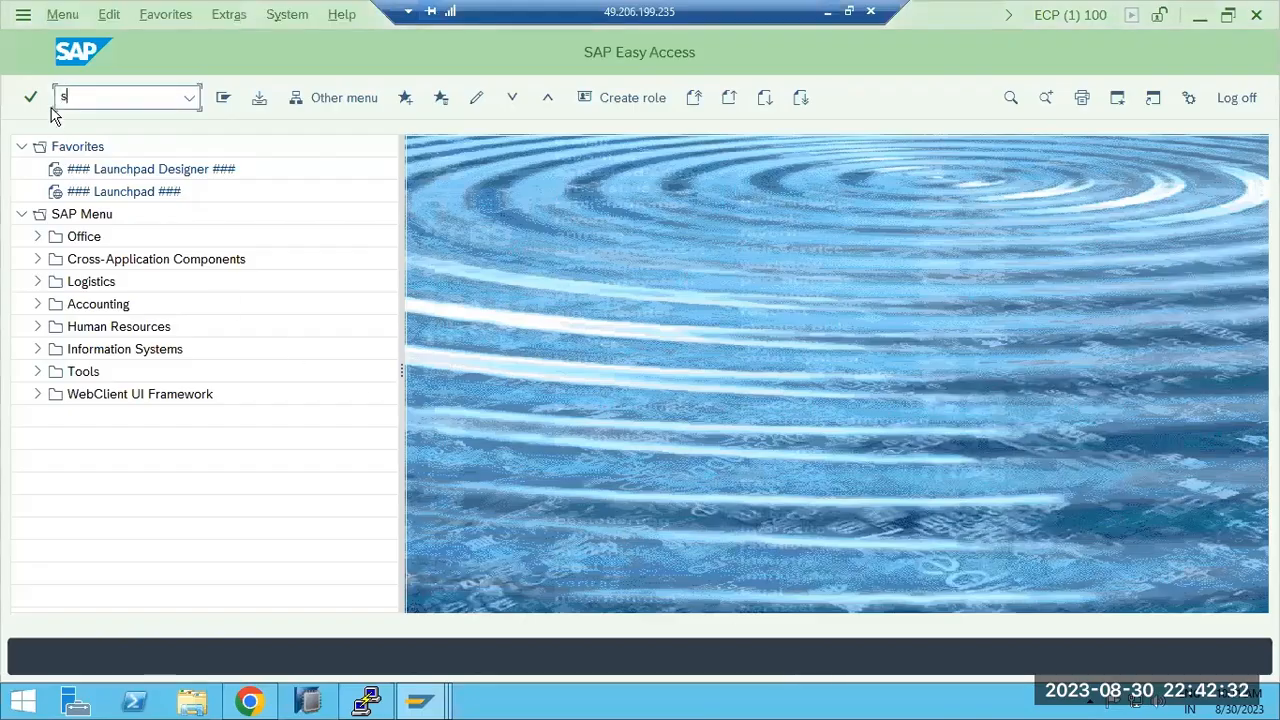
key(Return)
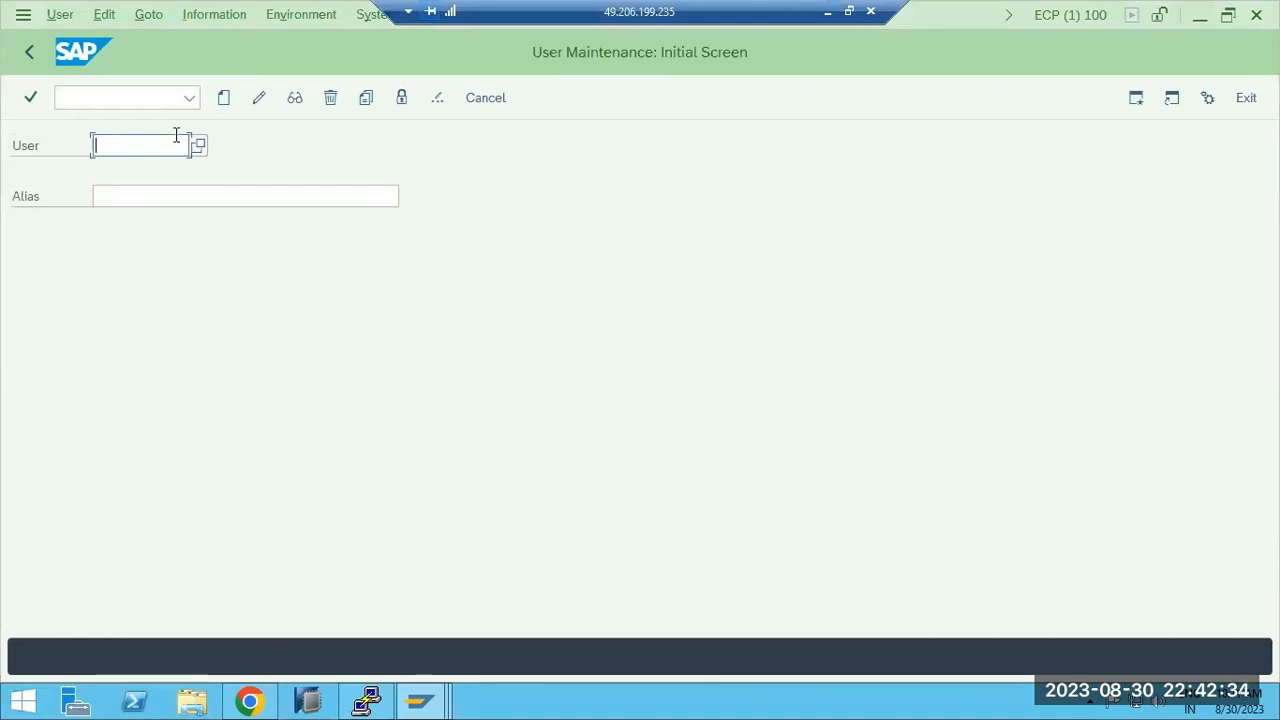
text(BASIS)
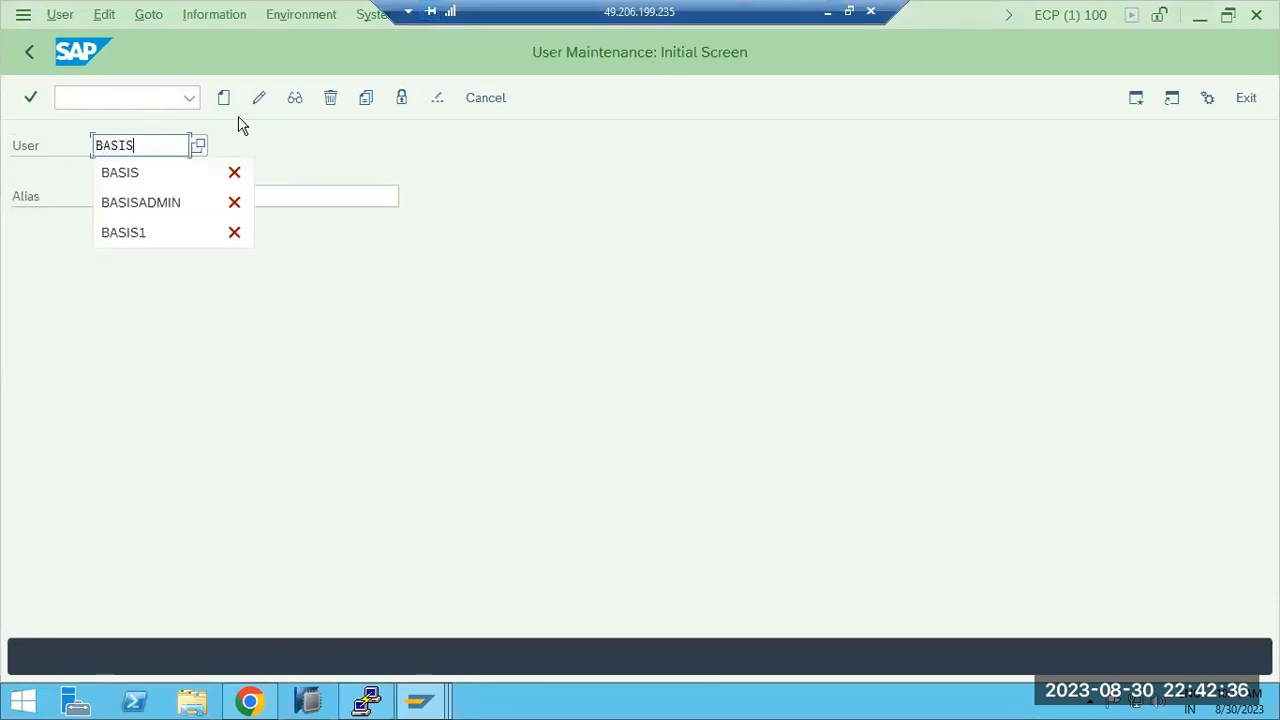
click(258, 100)
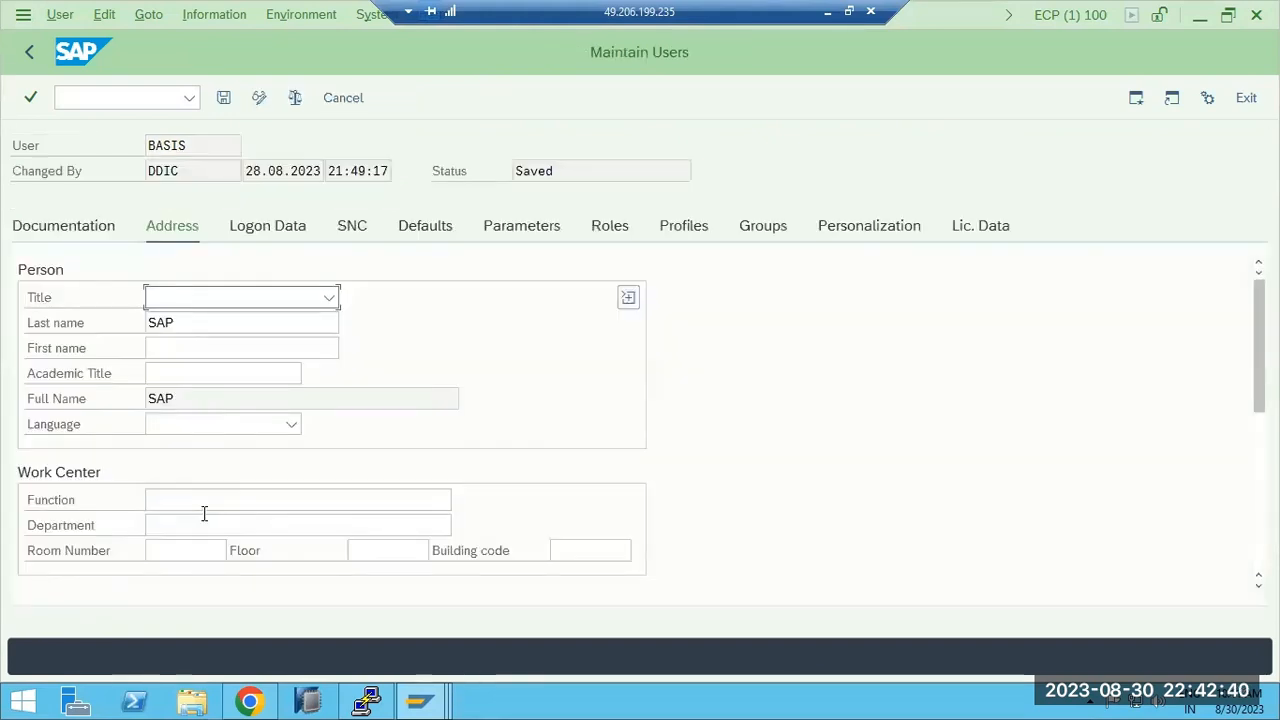
scroll(181, 543, down, 3)
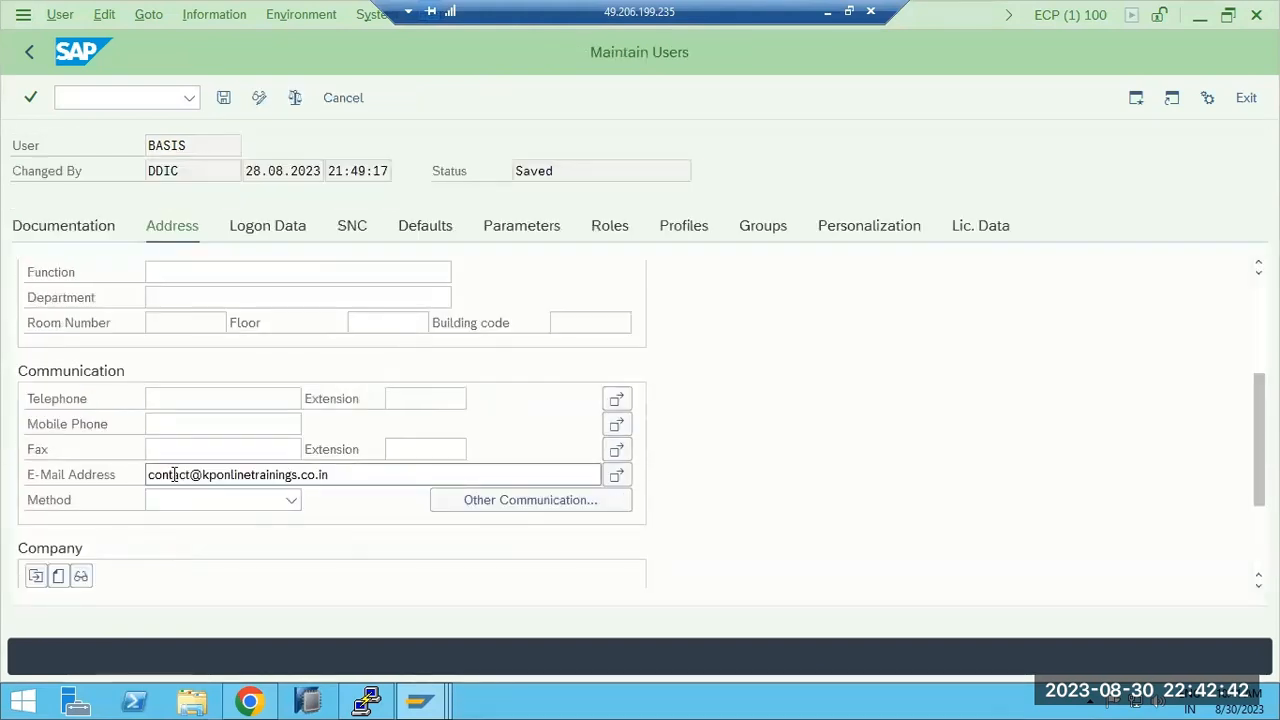
click(30, 54)
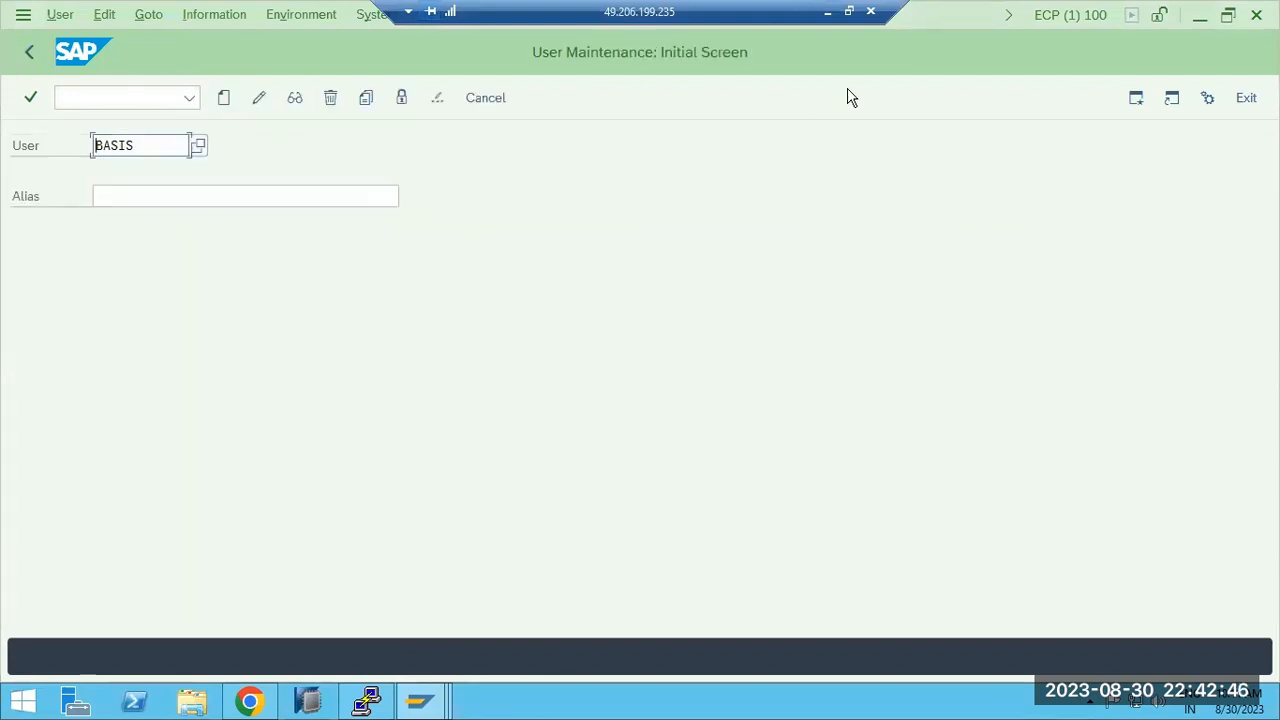
Switch back to Paint, correct the second parameter line to "login/create*", and highlight both parameter lines.
click(828, 13)
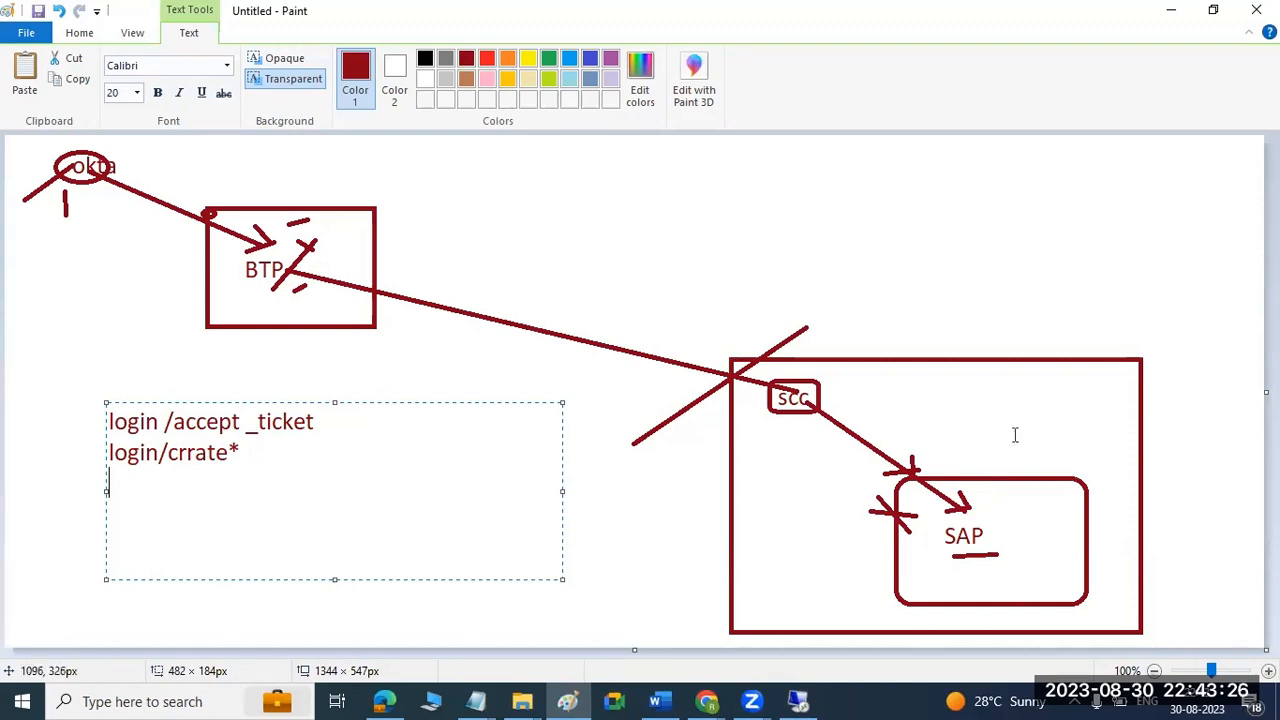
click(196, 452)
key(BackSpace)
text(e)
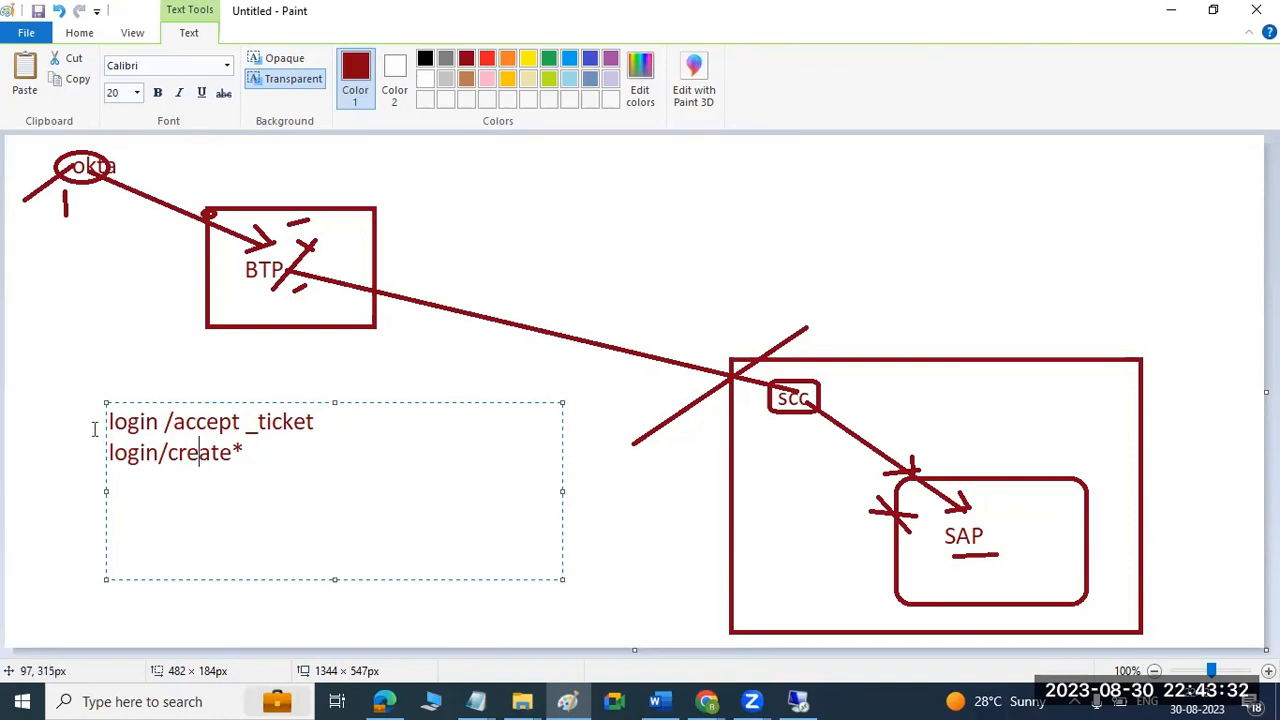
drag(110, 421, 251, 446)
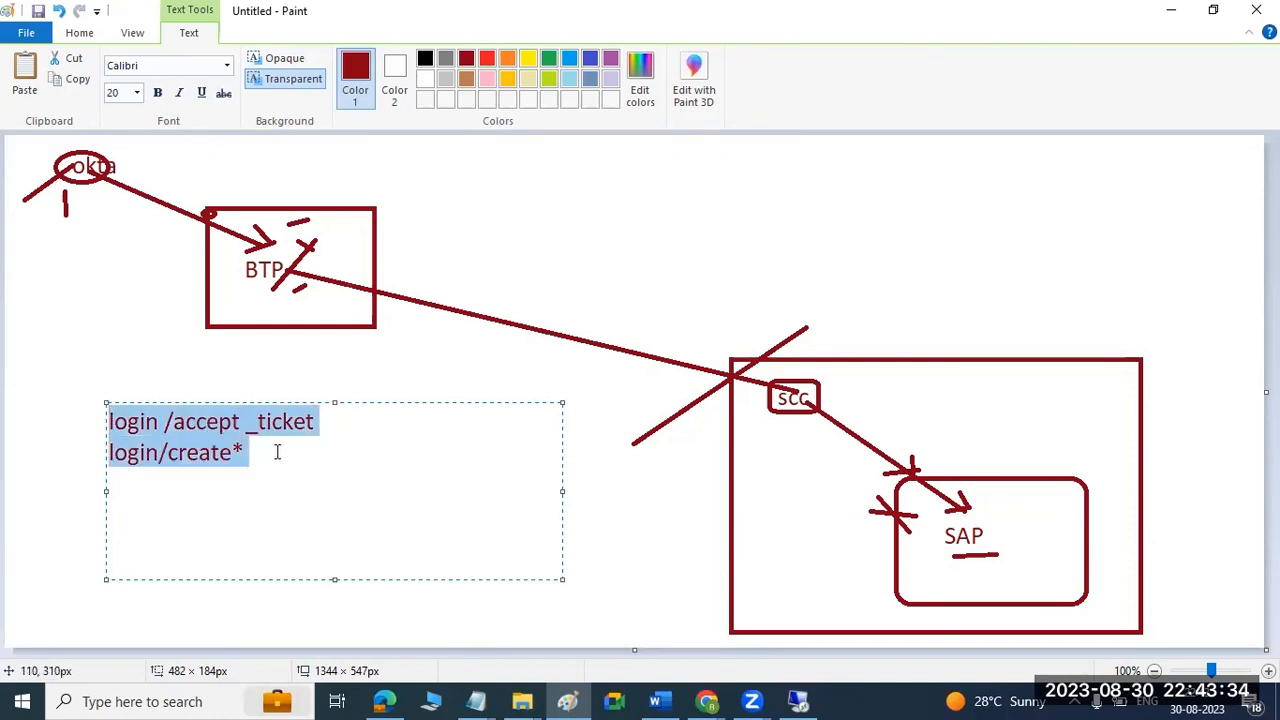